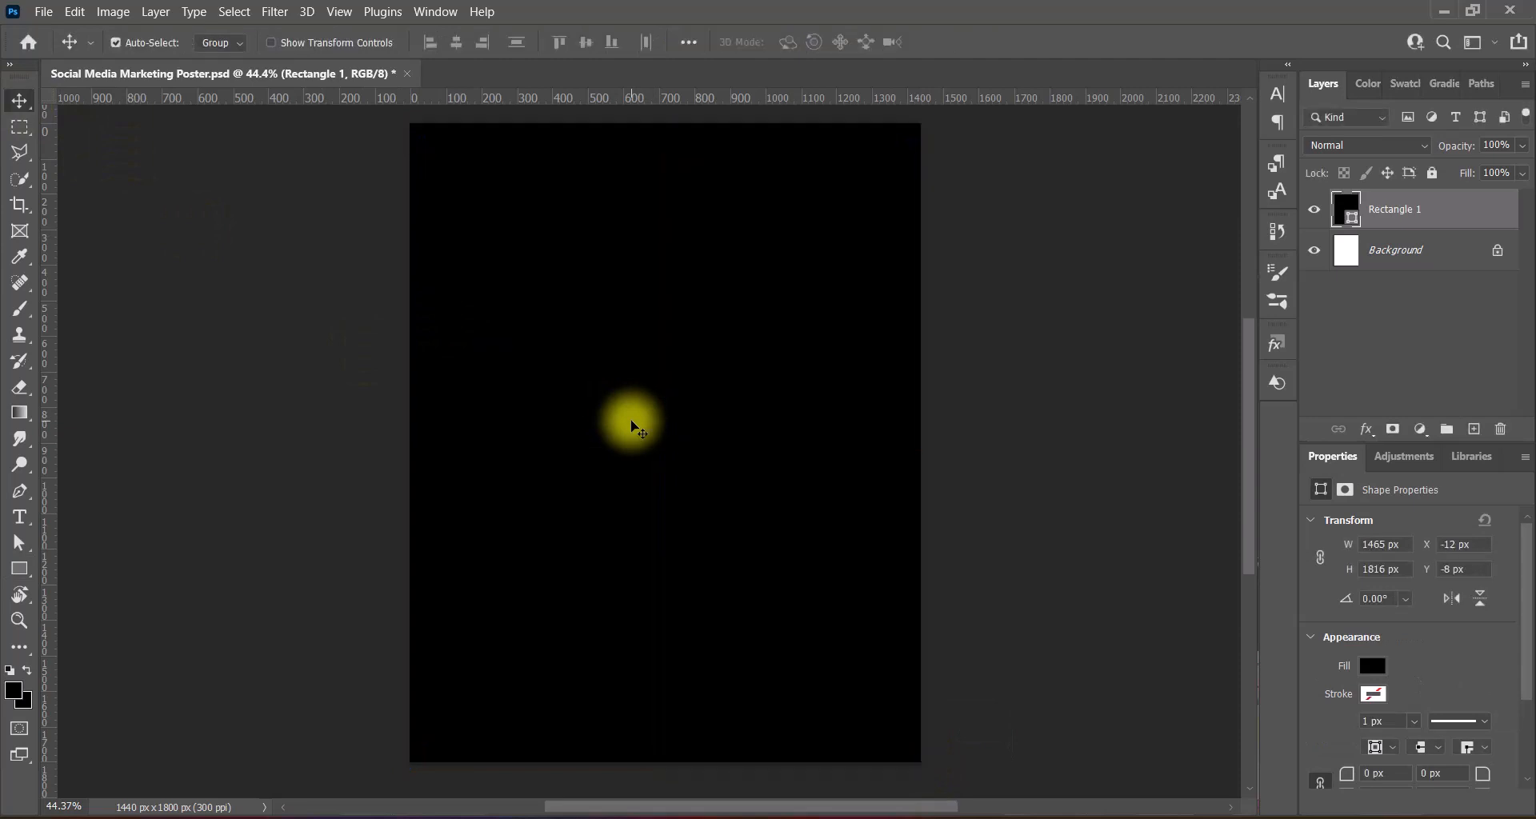
# - Add a Gradient Overlay to the rectangle using a teal-centred, purple-edged Blues preset
pyautogui.rightClick(1344, 209)
pyautogui.click(1356, 205)
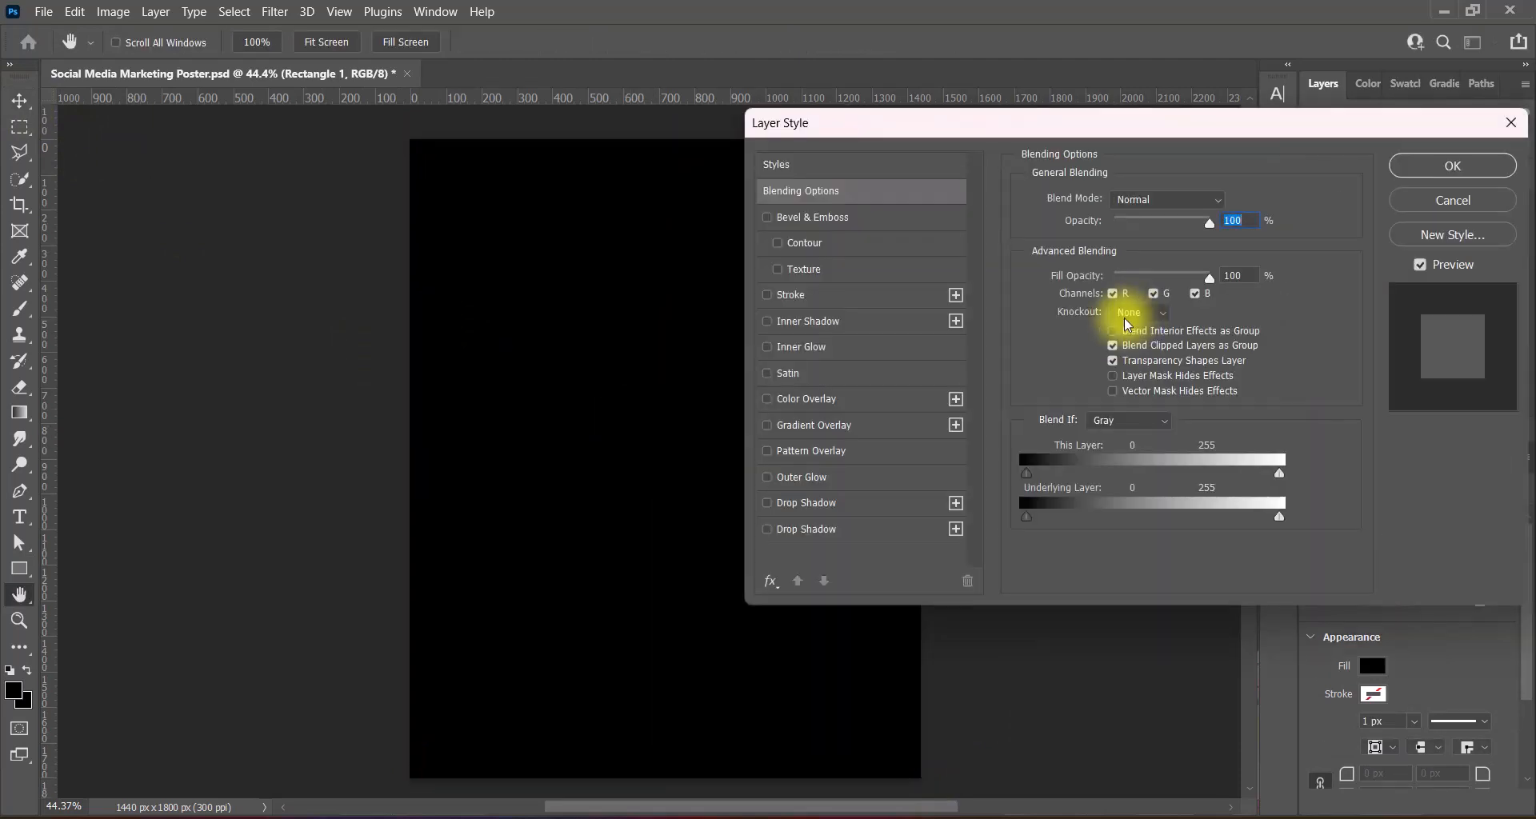
pyautogui.click(824, 426)
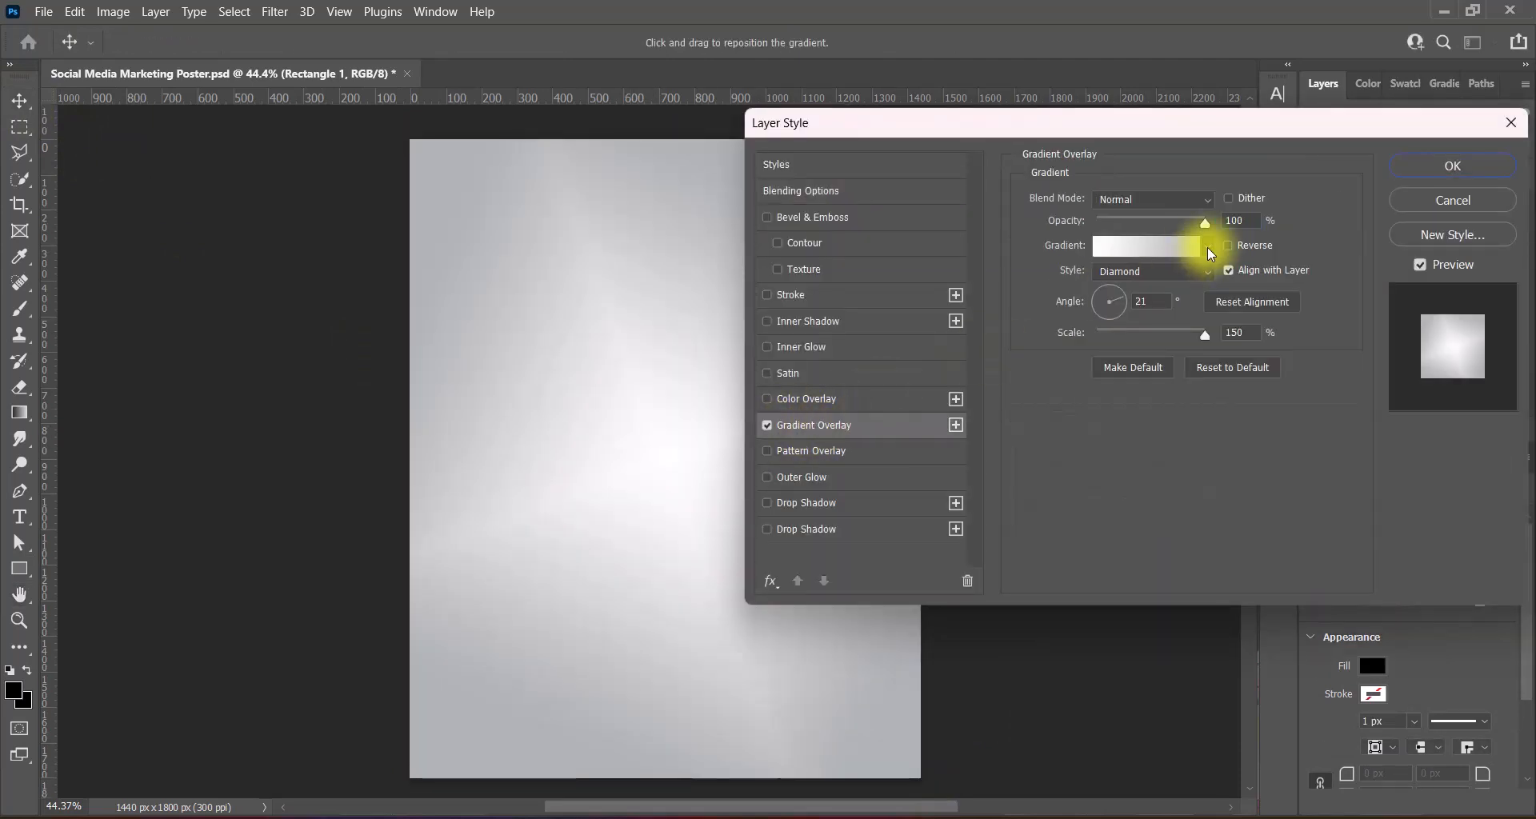
pyautogui.click(1207, 246)
pyautogui.click(913, 311)
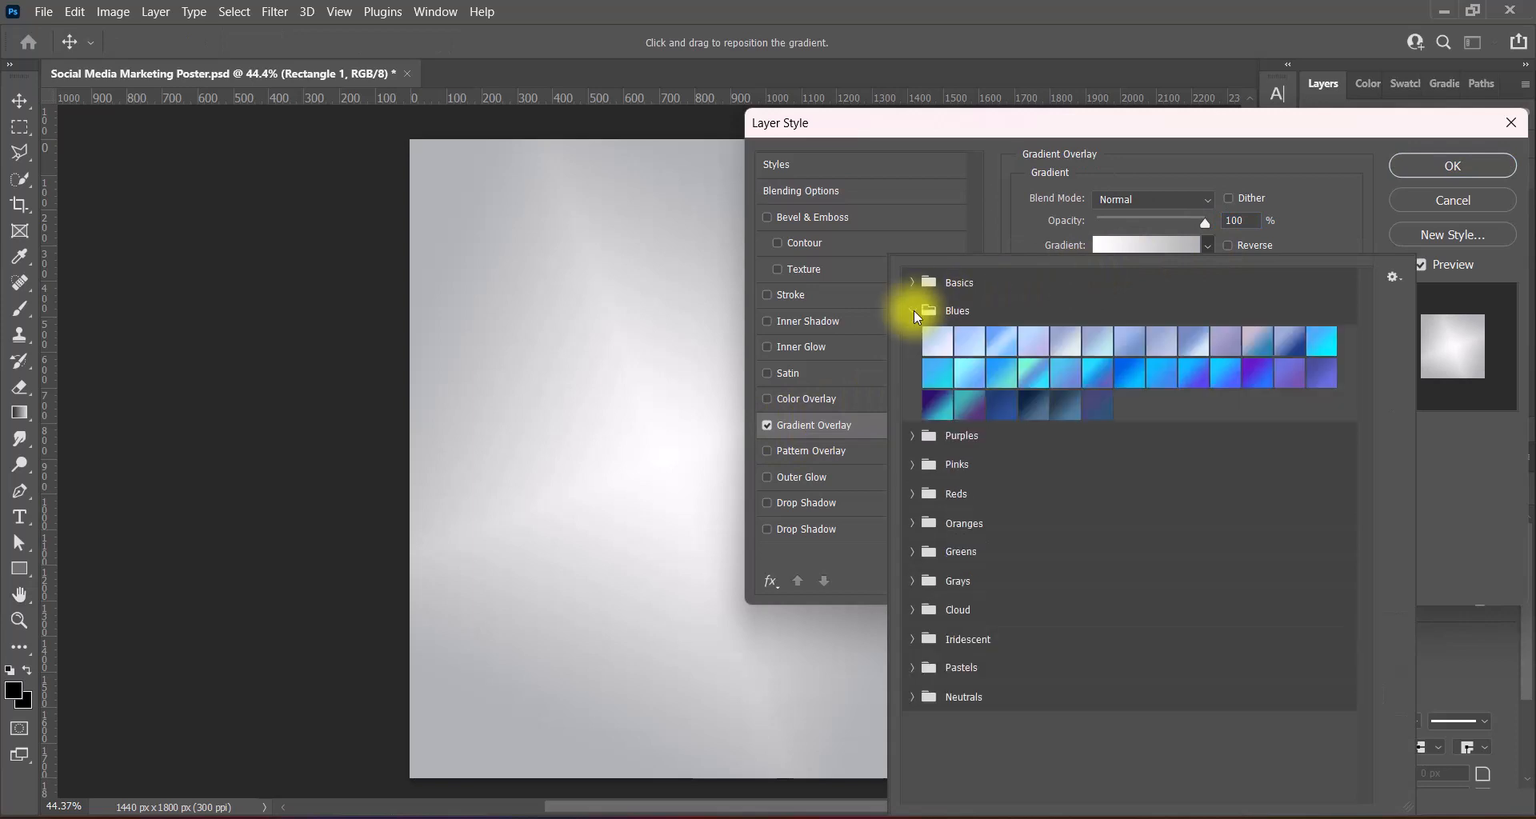
pyautogui.click(970, 404)
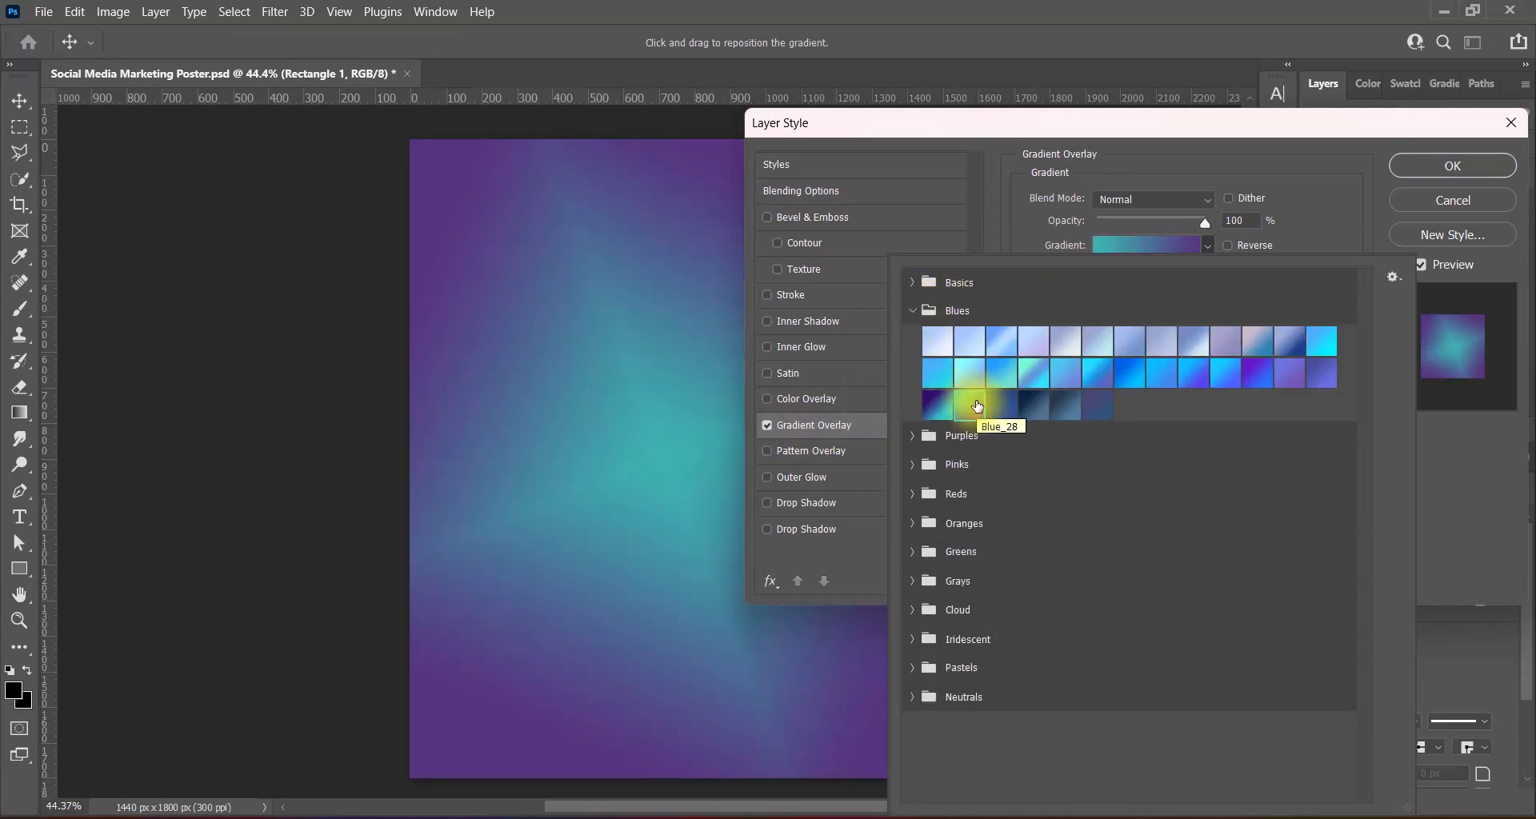
pyautogui.click(1257, 372)
pyautogui.click(938, 406)
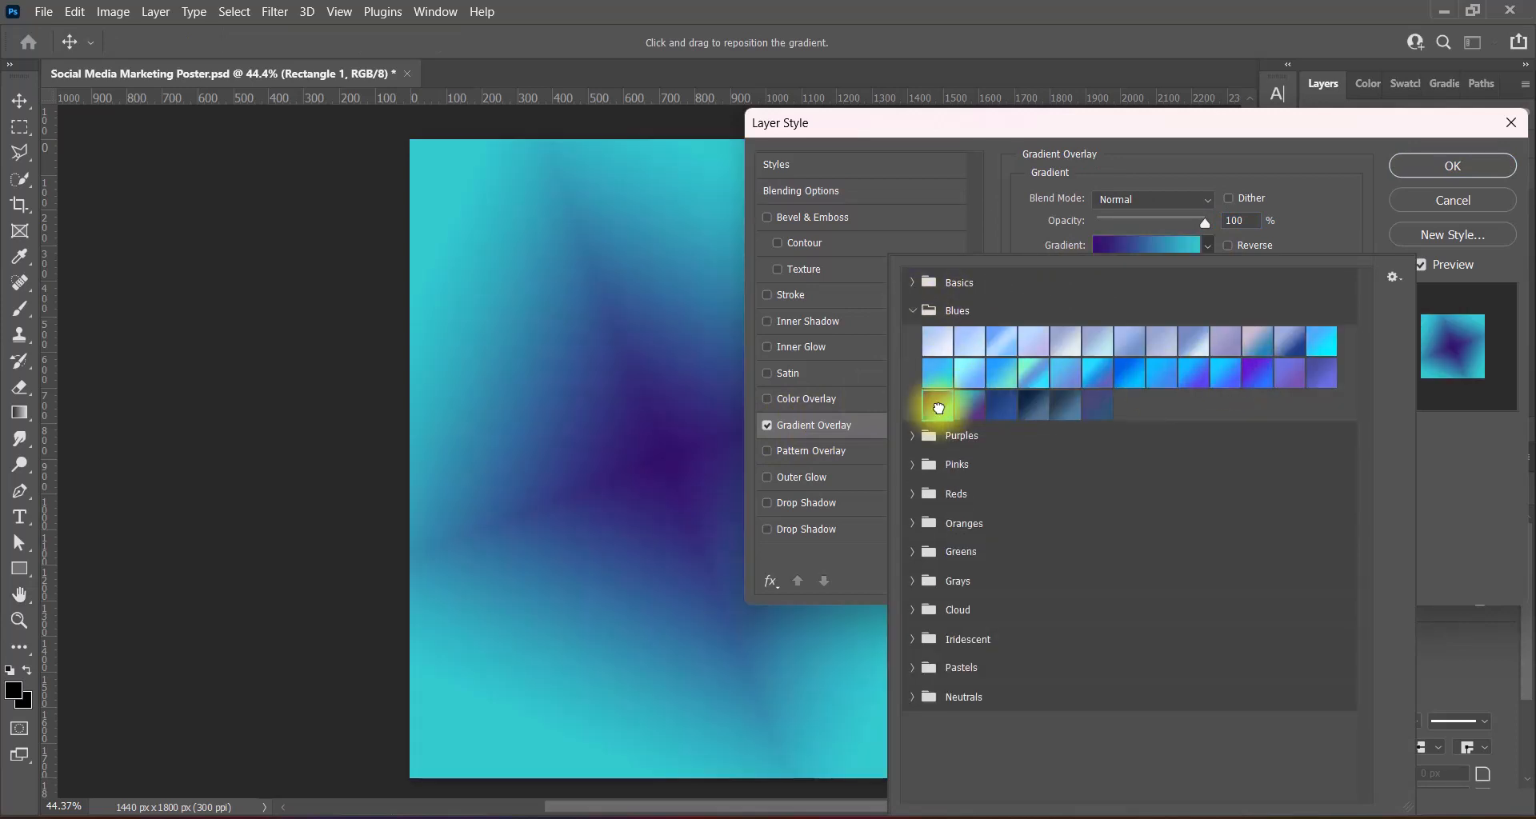
pyautogui.click(967, 407)
# - Compare several purple gradient presets, then return to the teal-purple one
pyautogui.click(913, 435)
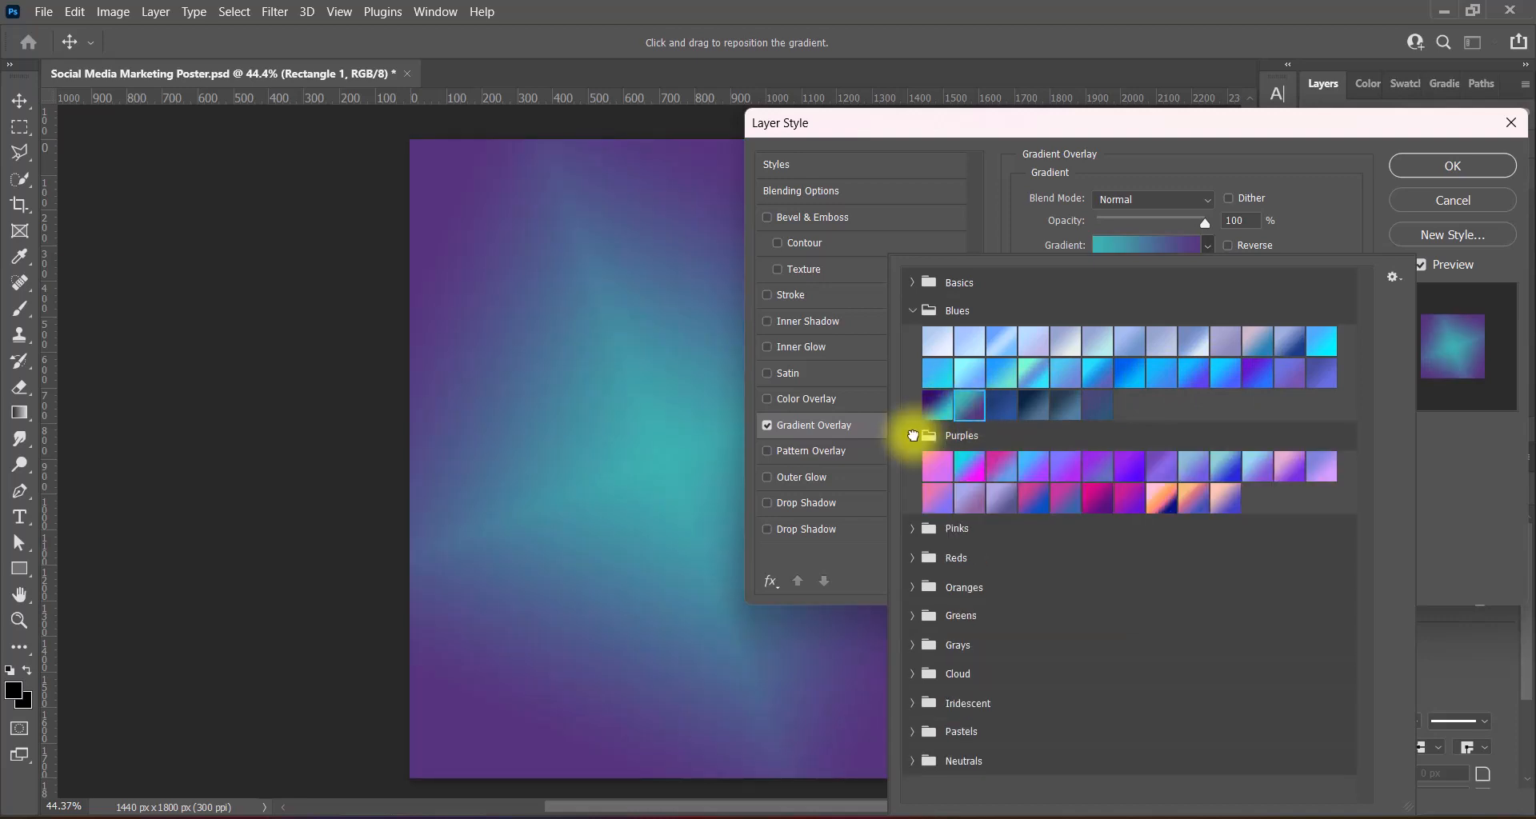
pyautogui.click(1290, 464)
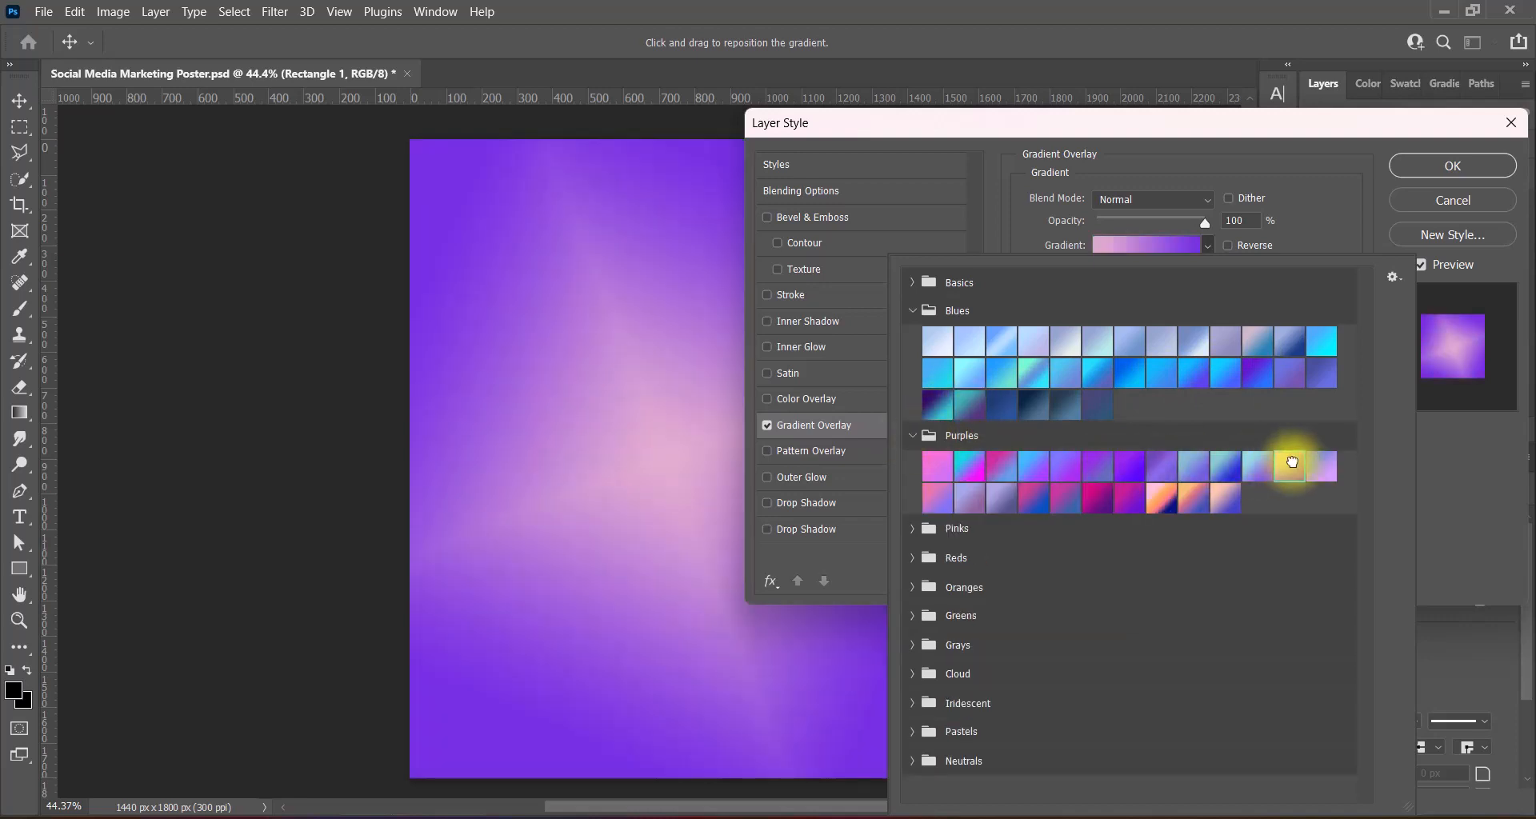
pyautogui.click(1192, 464)
pyautogui.click(1262, 462)
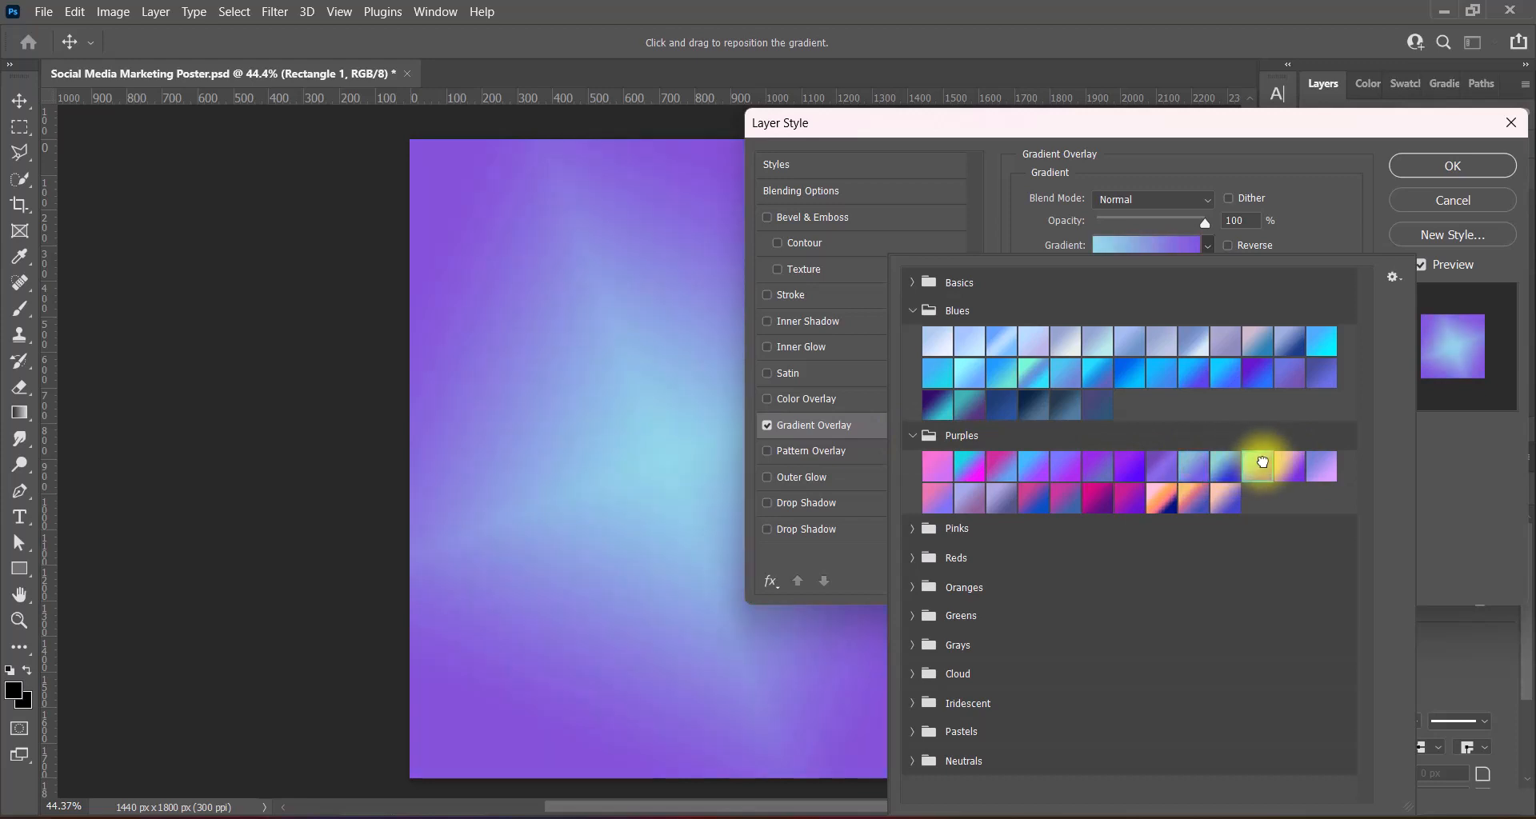
pyautogui.click(970, 404)
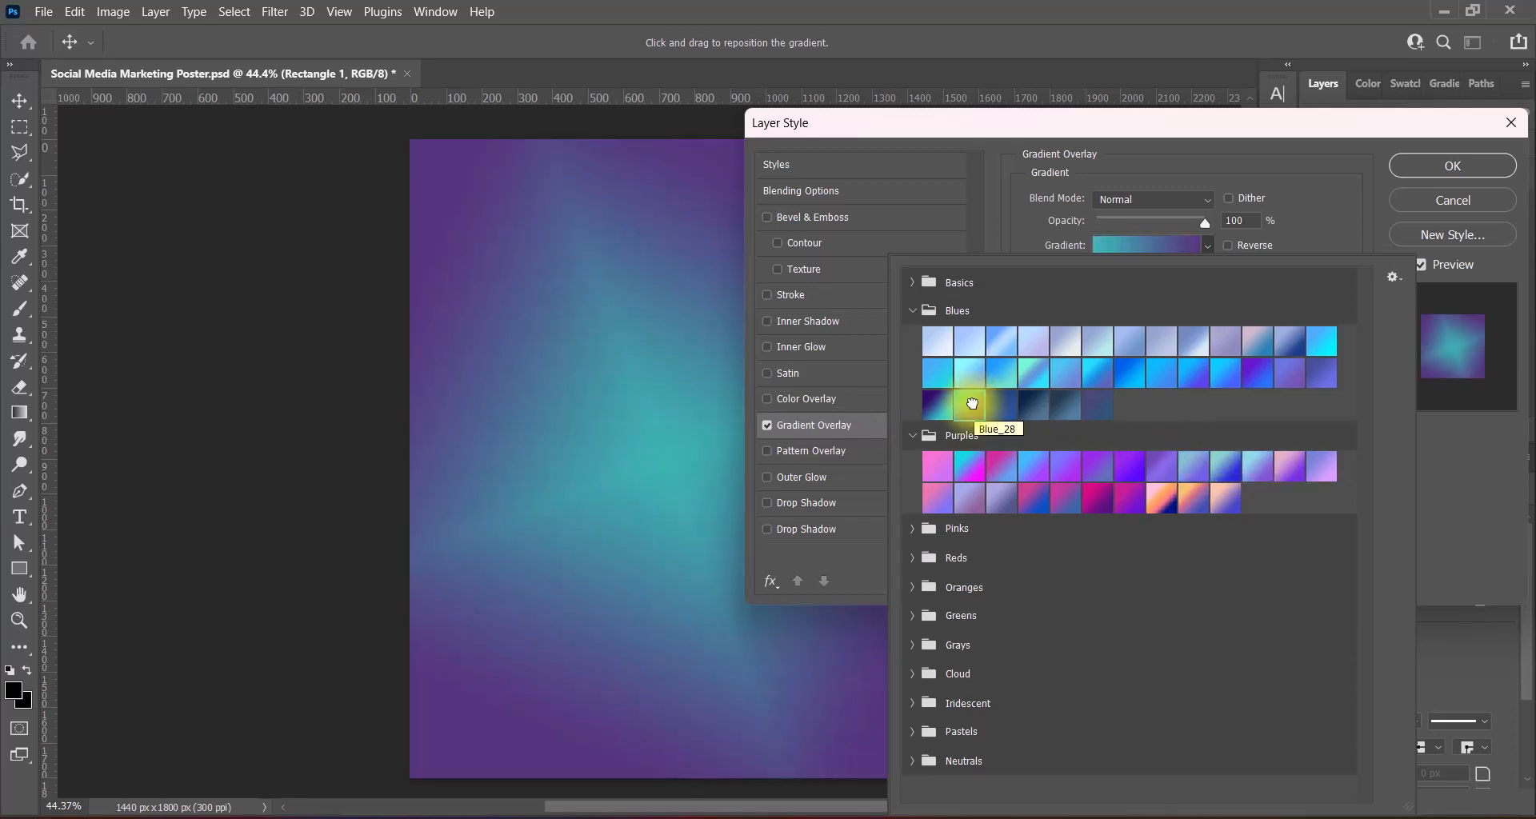
pyautogui.press('Return')
# - Set the gradient overlay to Diamond style at a 24° angle
pyautogui.click(1228, 246)
pyautogui.click(1228, 246)
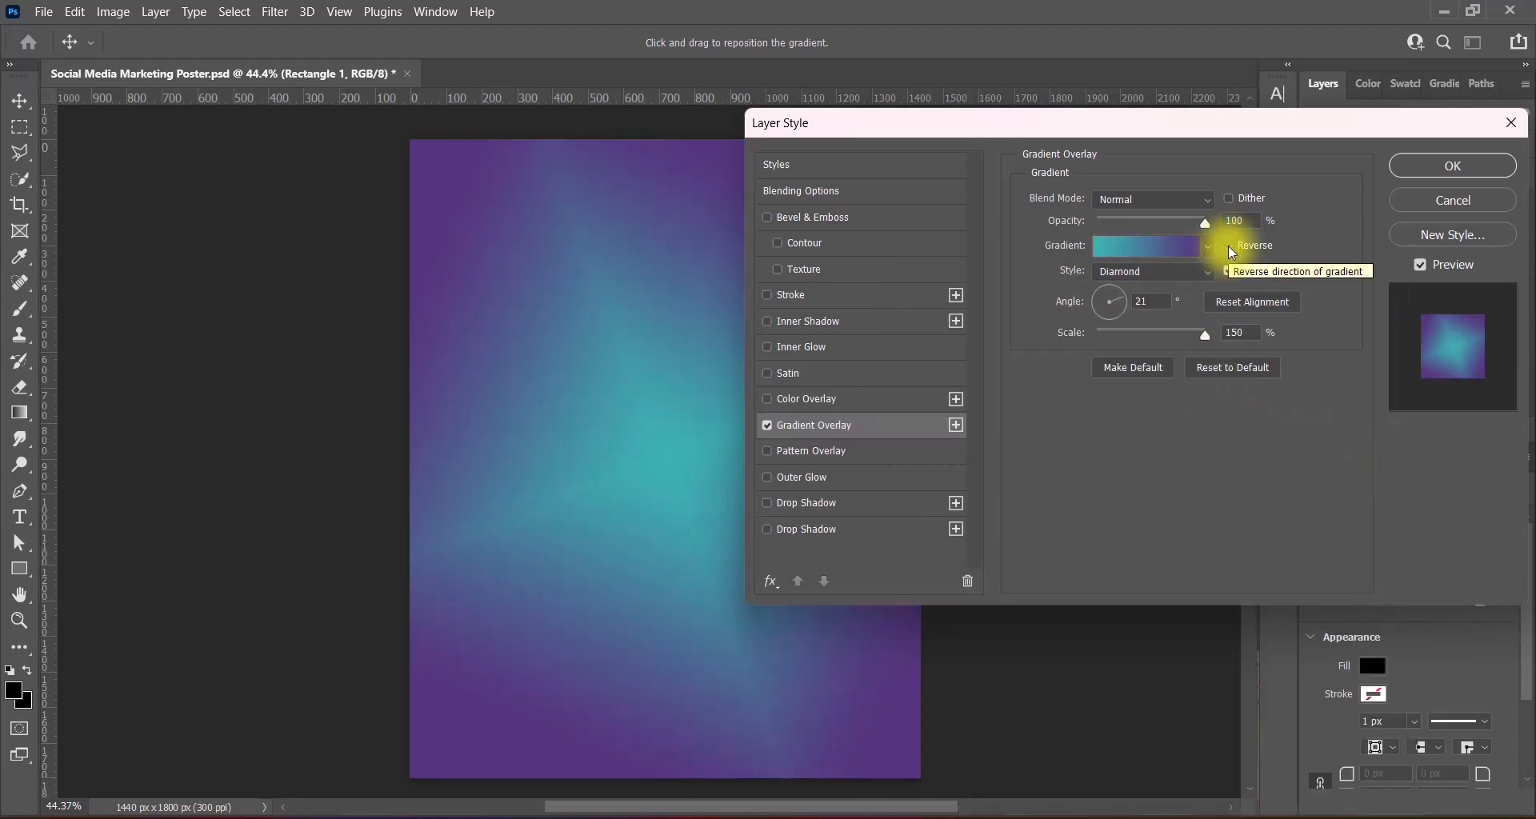
pyautogui.click(1162, 302)
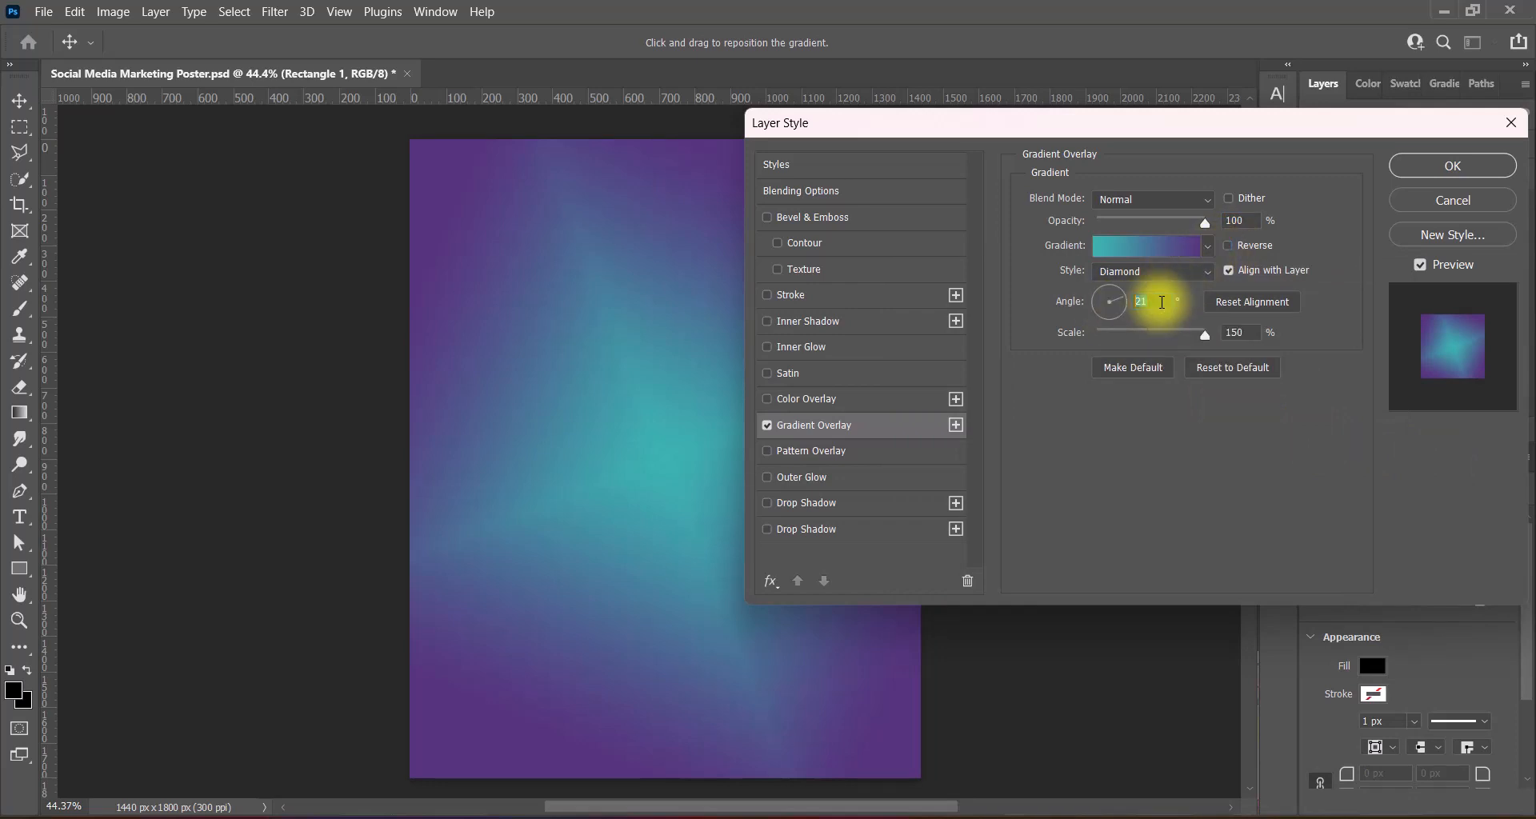
pyautogui.scroll(12, 1162, 303)
pyautogui.moveTo(1068, 125); pyautogui.dragTo(991, 171)
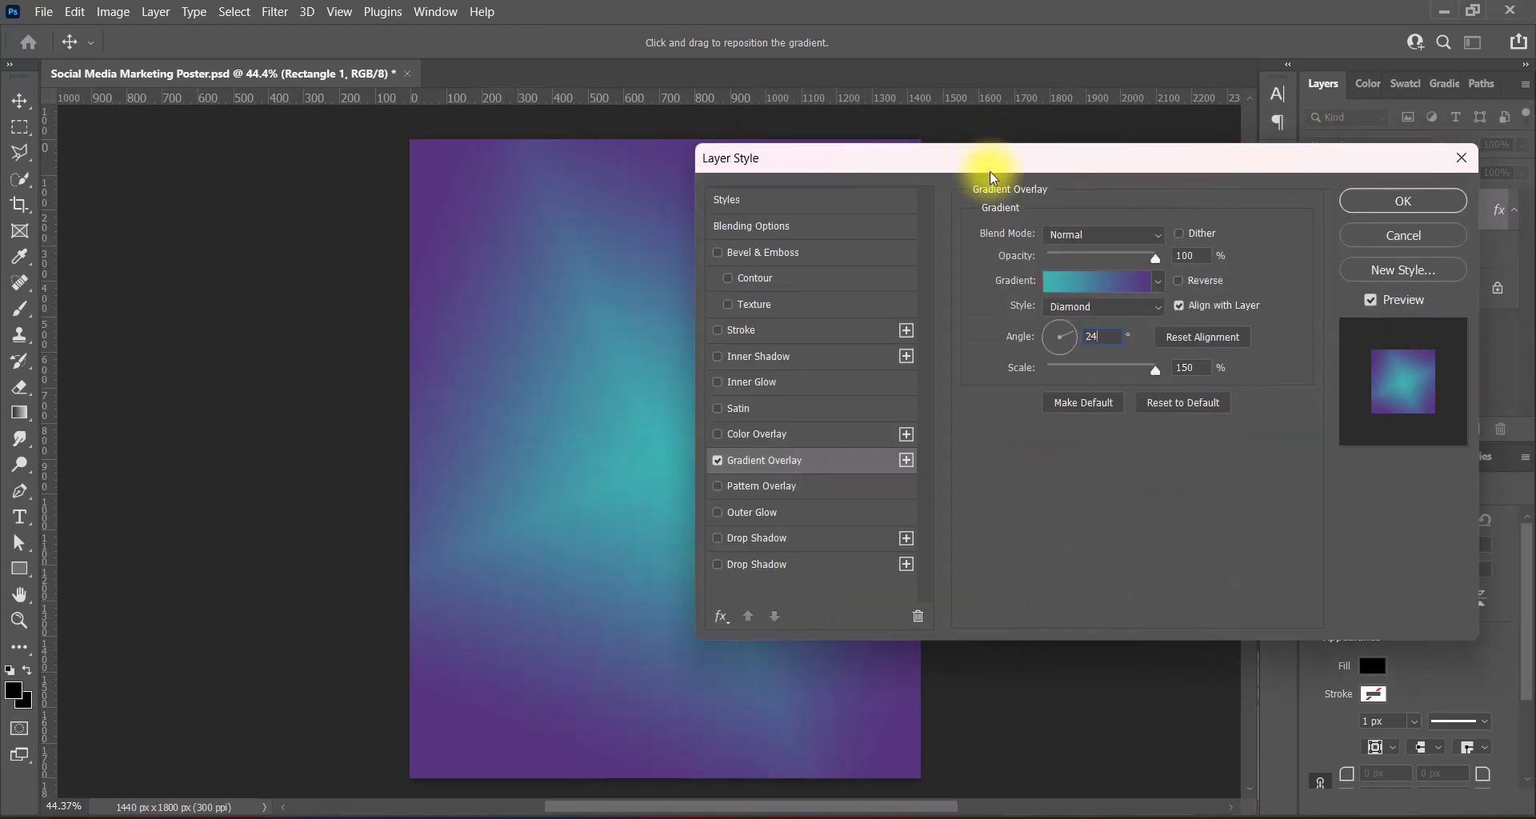
pyautogui.click(1099, 281)
# - Try a brighter teal for the gradient's teal end, then discard it
pyautogui.doubleClick(1018, 491)
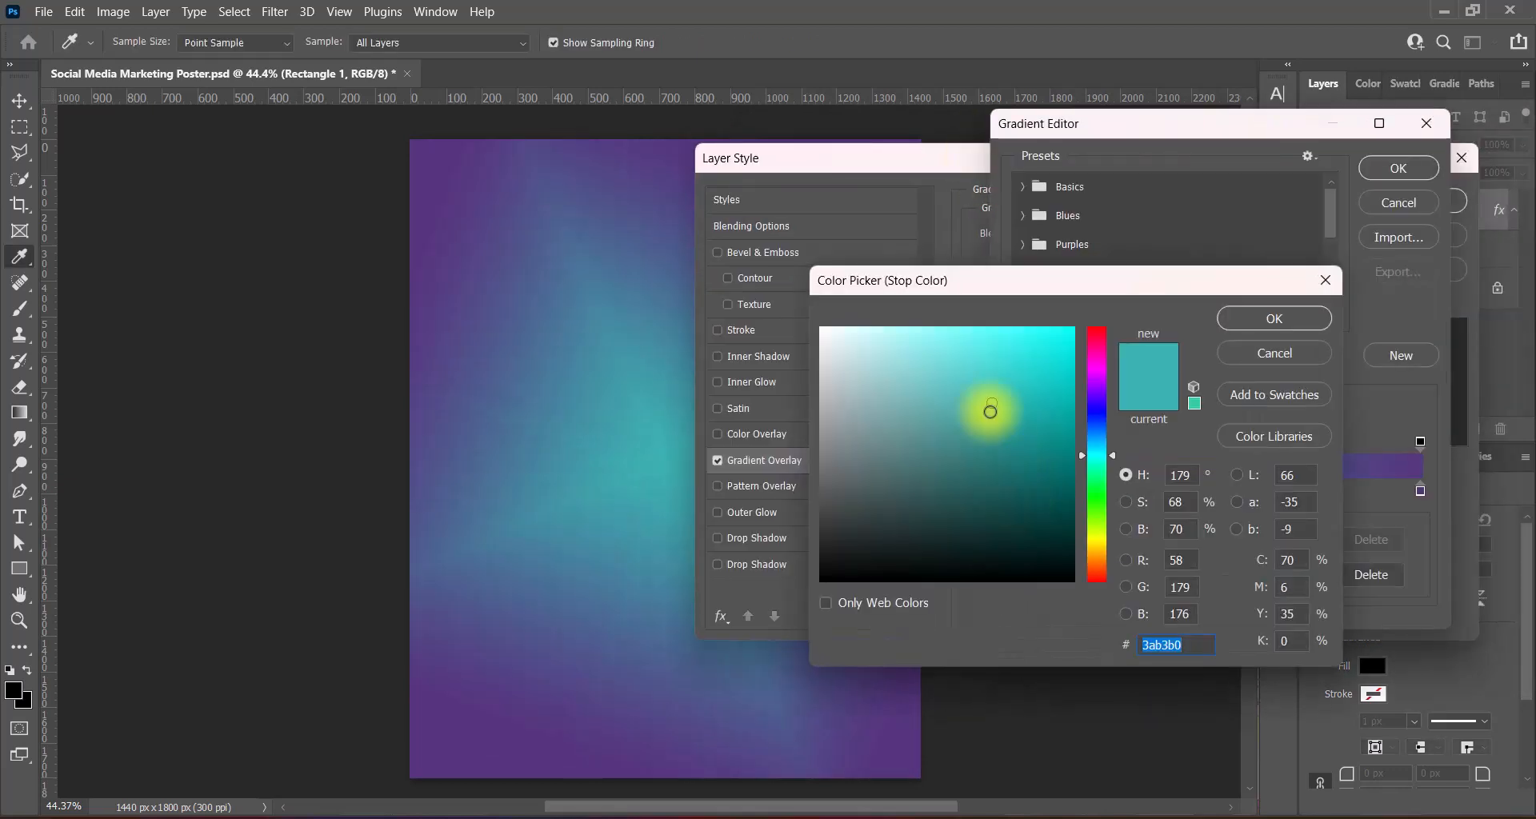
pyautogui.click(991, 329)
pyautogui.click(1280, 353)
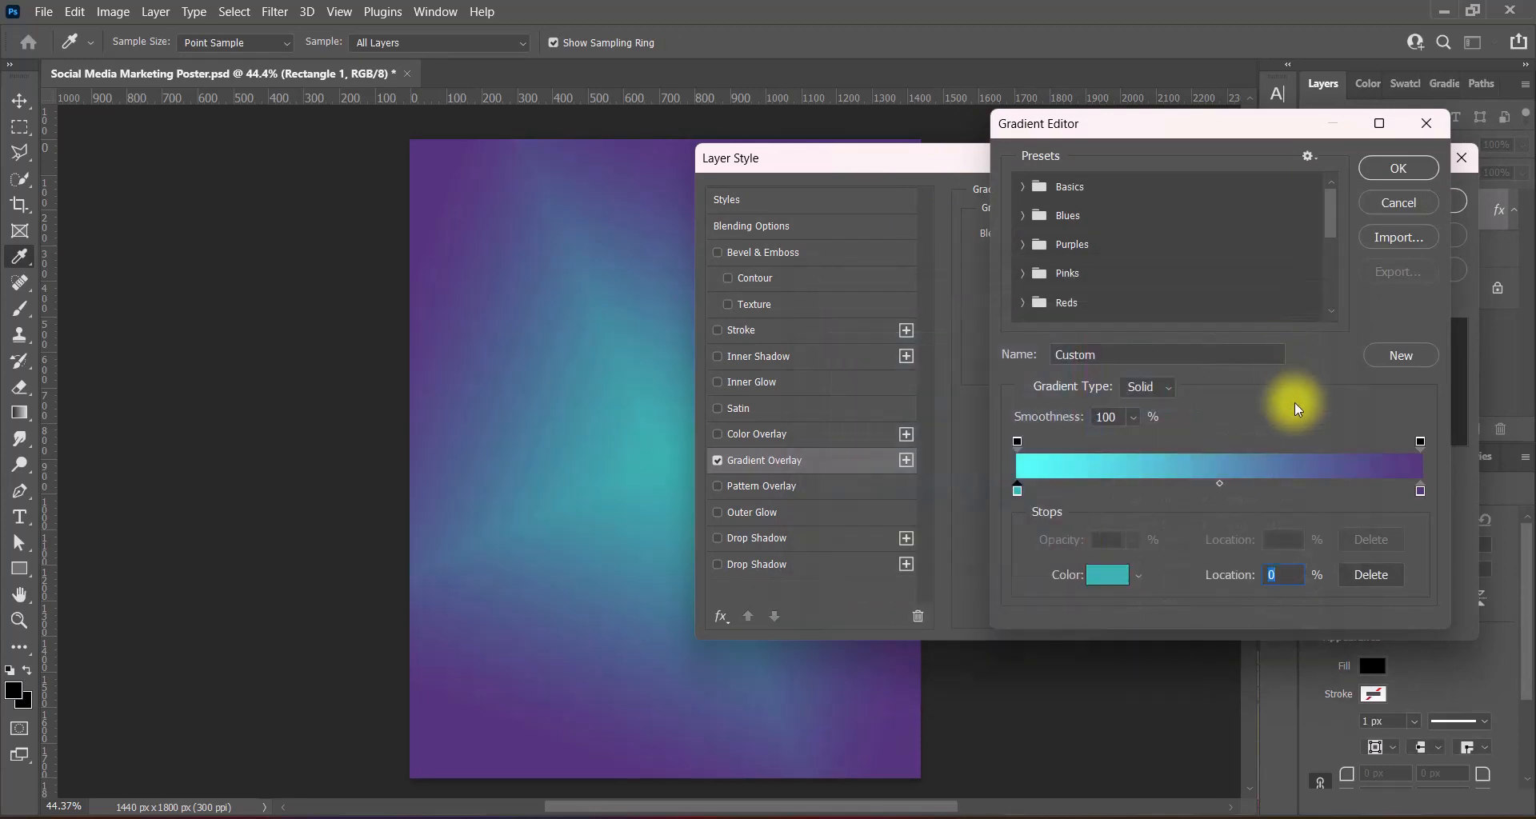
# - Change the gradient's purple end stop to #3d275a and accept the edited gradient
pyautogui.click(1421, 491)
pyautogui.doubleClick(1421, 490)
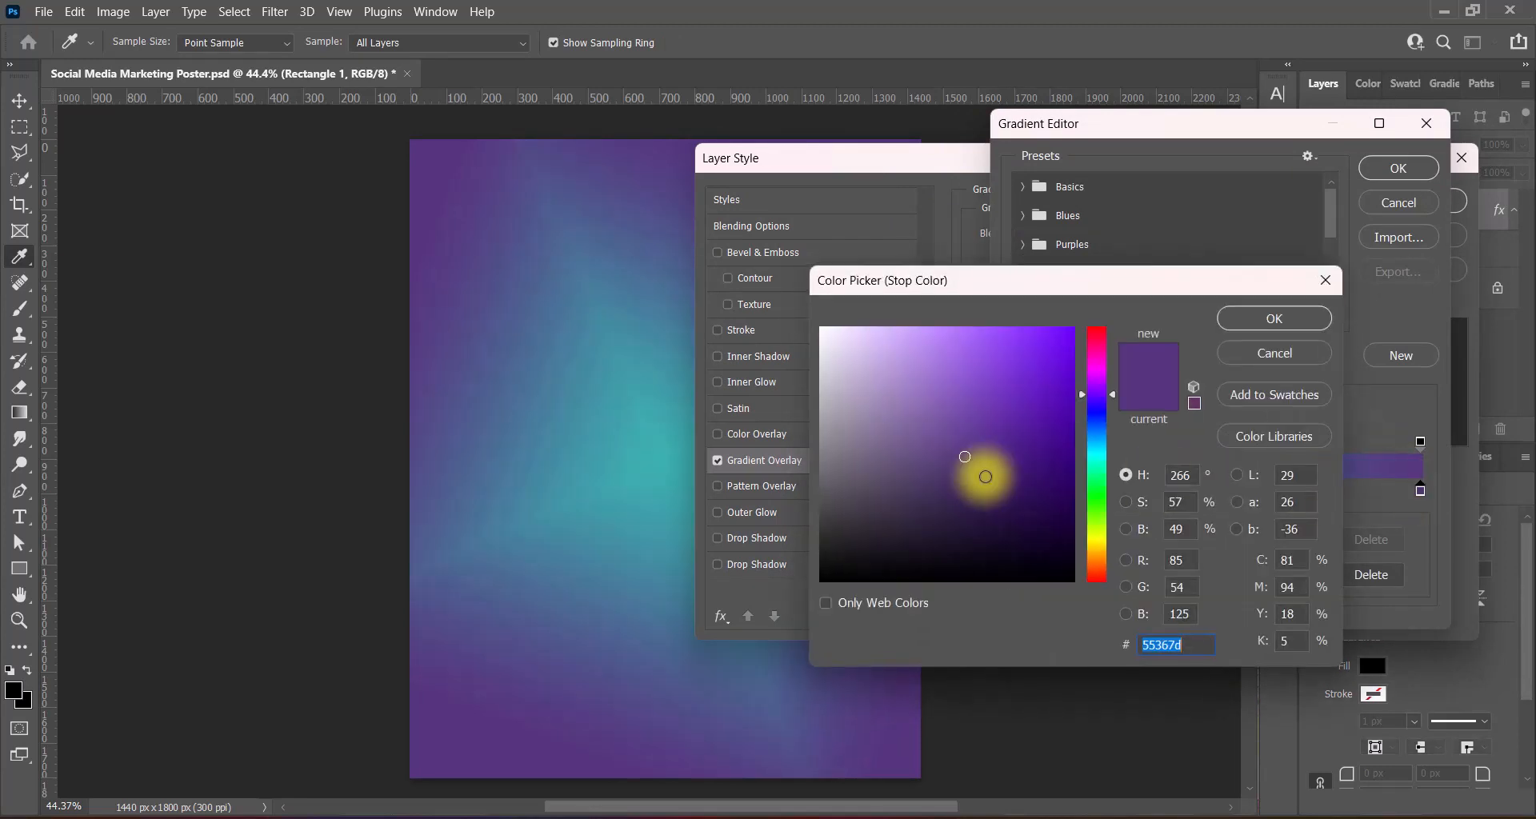
pyautogui.click(965, 492)
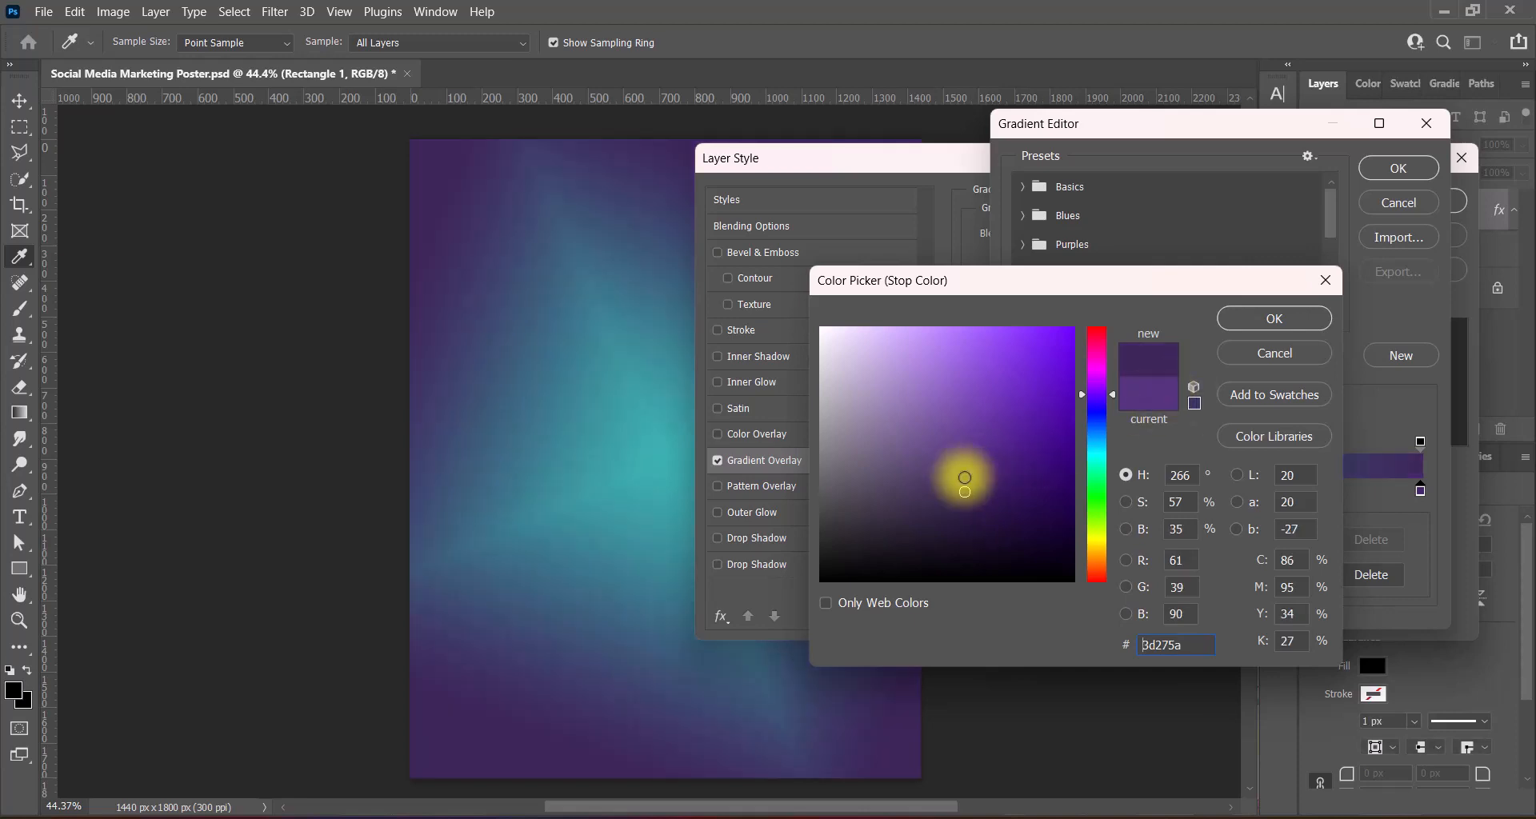
pyautogui.click(1280, 320)
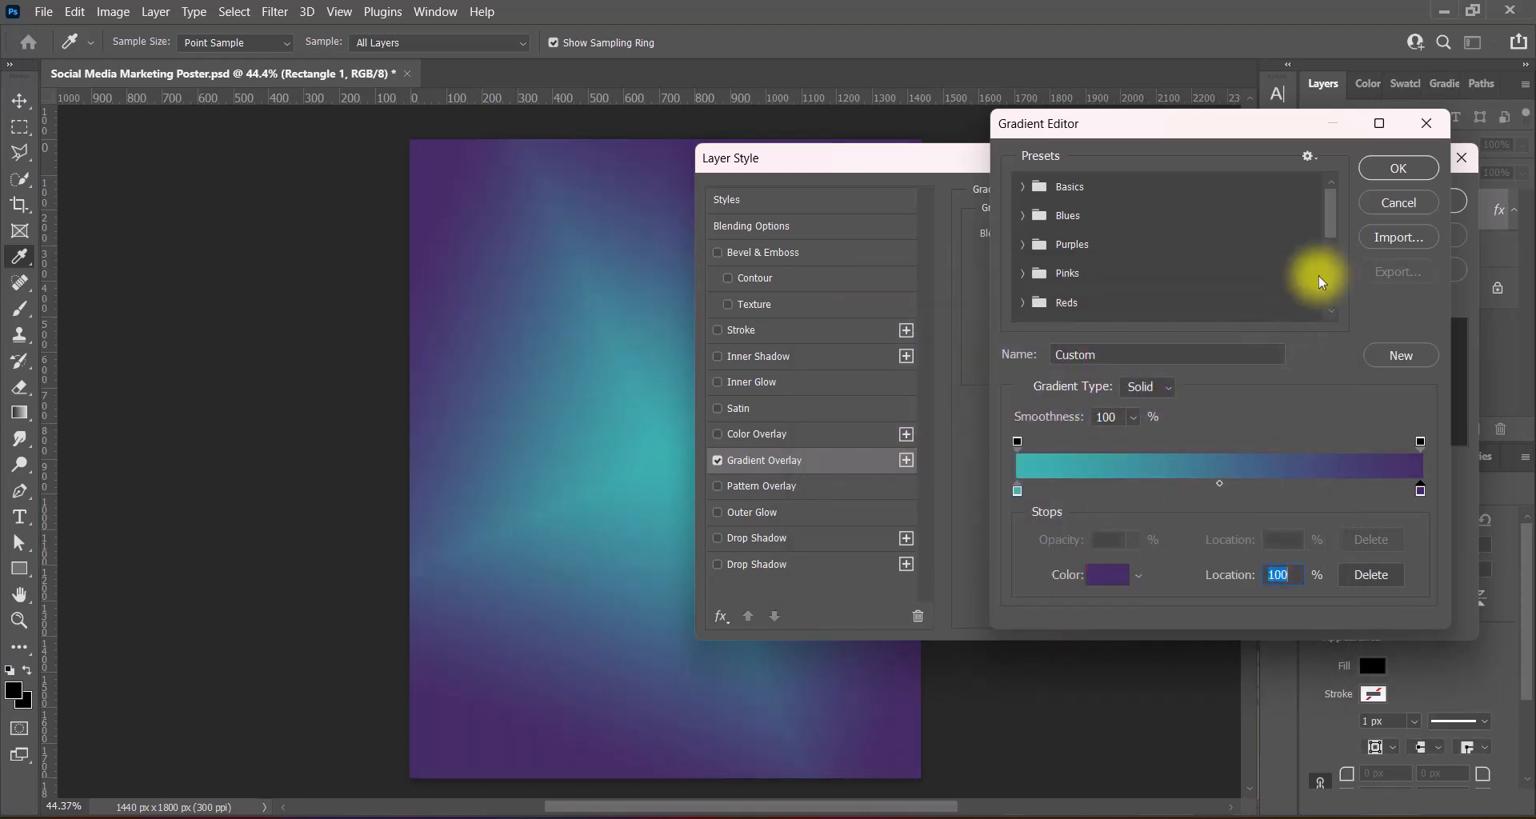
pyautogui.click(1394, 170)
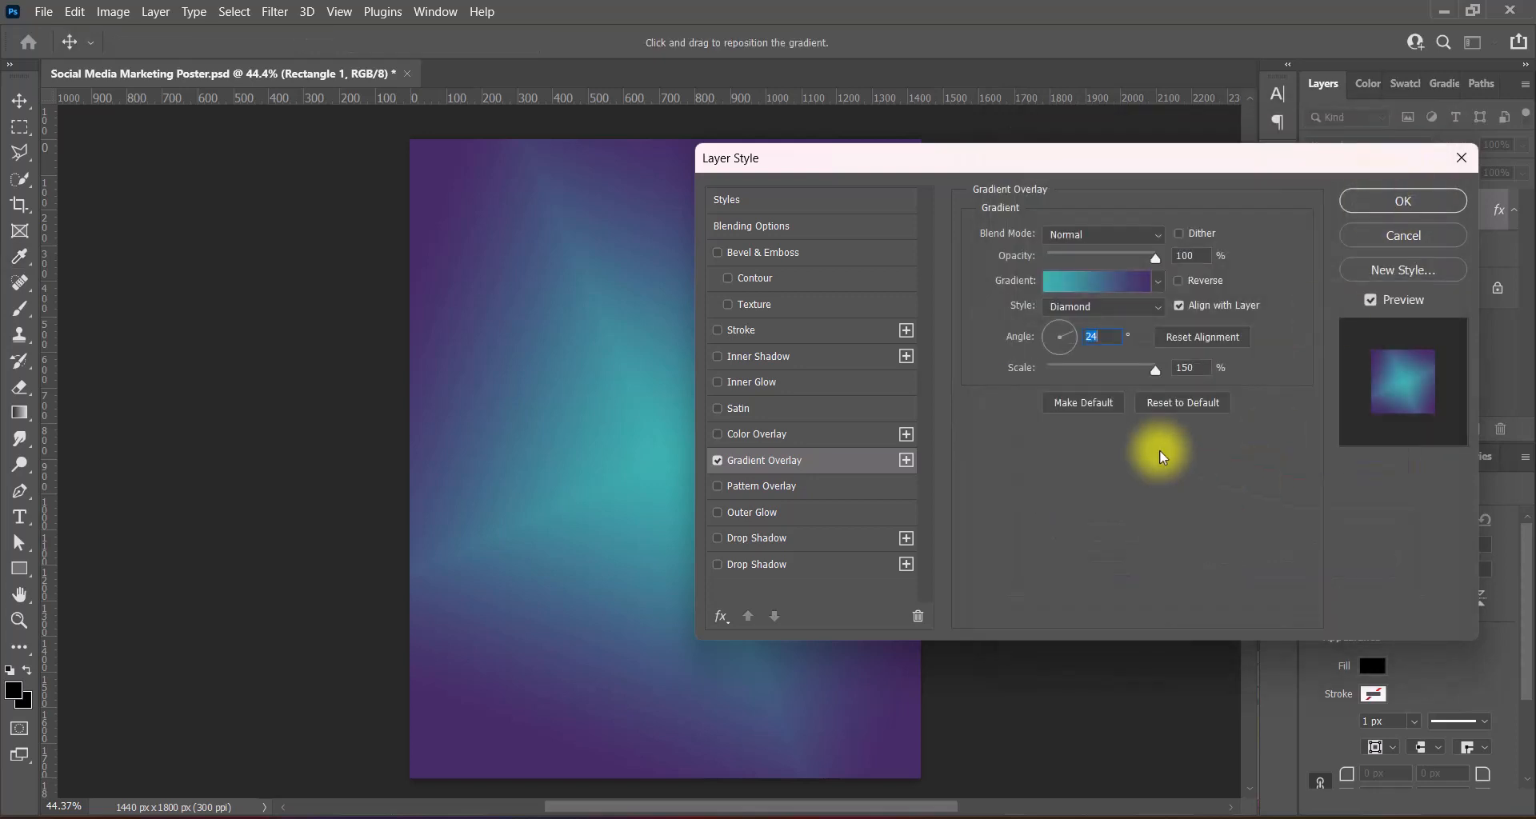
pyautogui.click(727, 304)
pyautogui.click(752, 253)
# - Add a Water pattern texture to the bevel with depth +1000
pyautogui.click(908, 305)
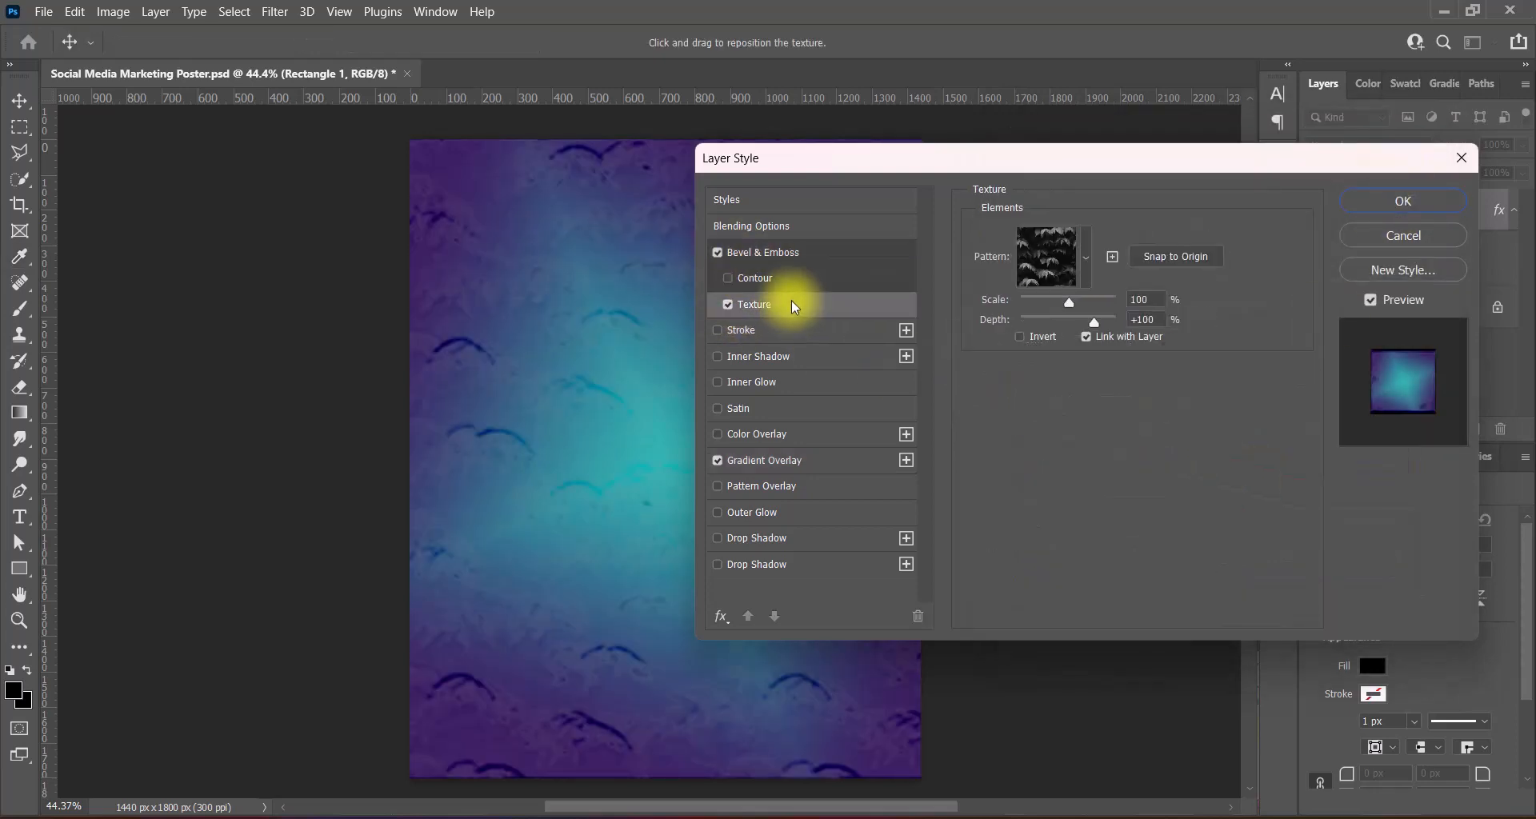
pyautogui.click(1045, 272)
pyautogui.click(920, 373)
pyautogui.click(944, 405)
pyautogui.click(1256, 472)
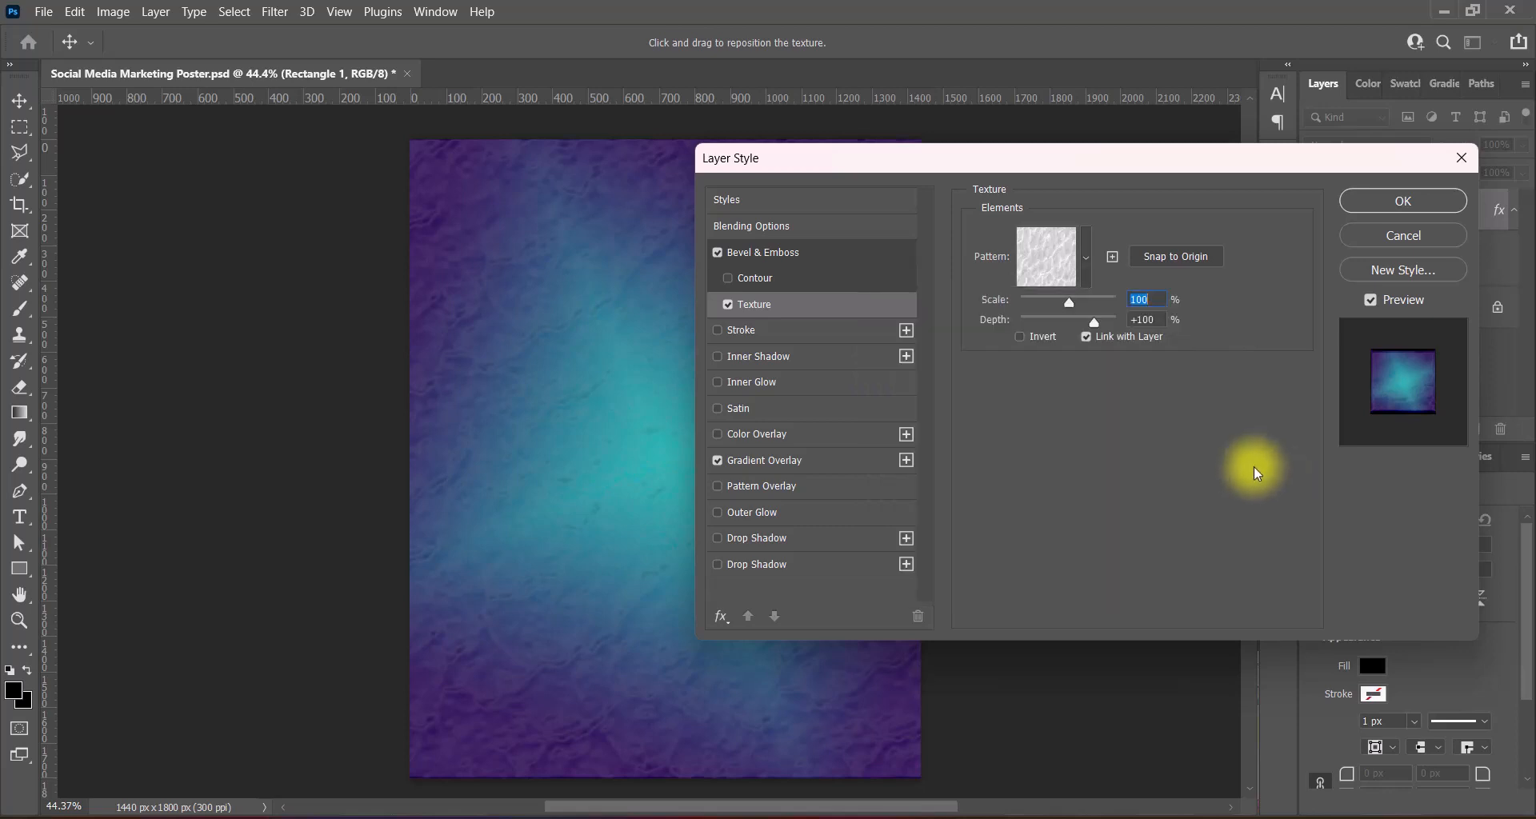
pyautogui.moveTo(1093, 320); pyautogui.dragTo(1029, 306)
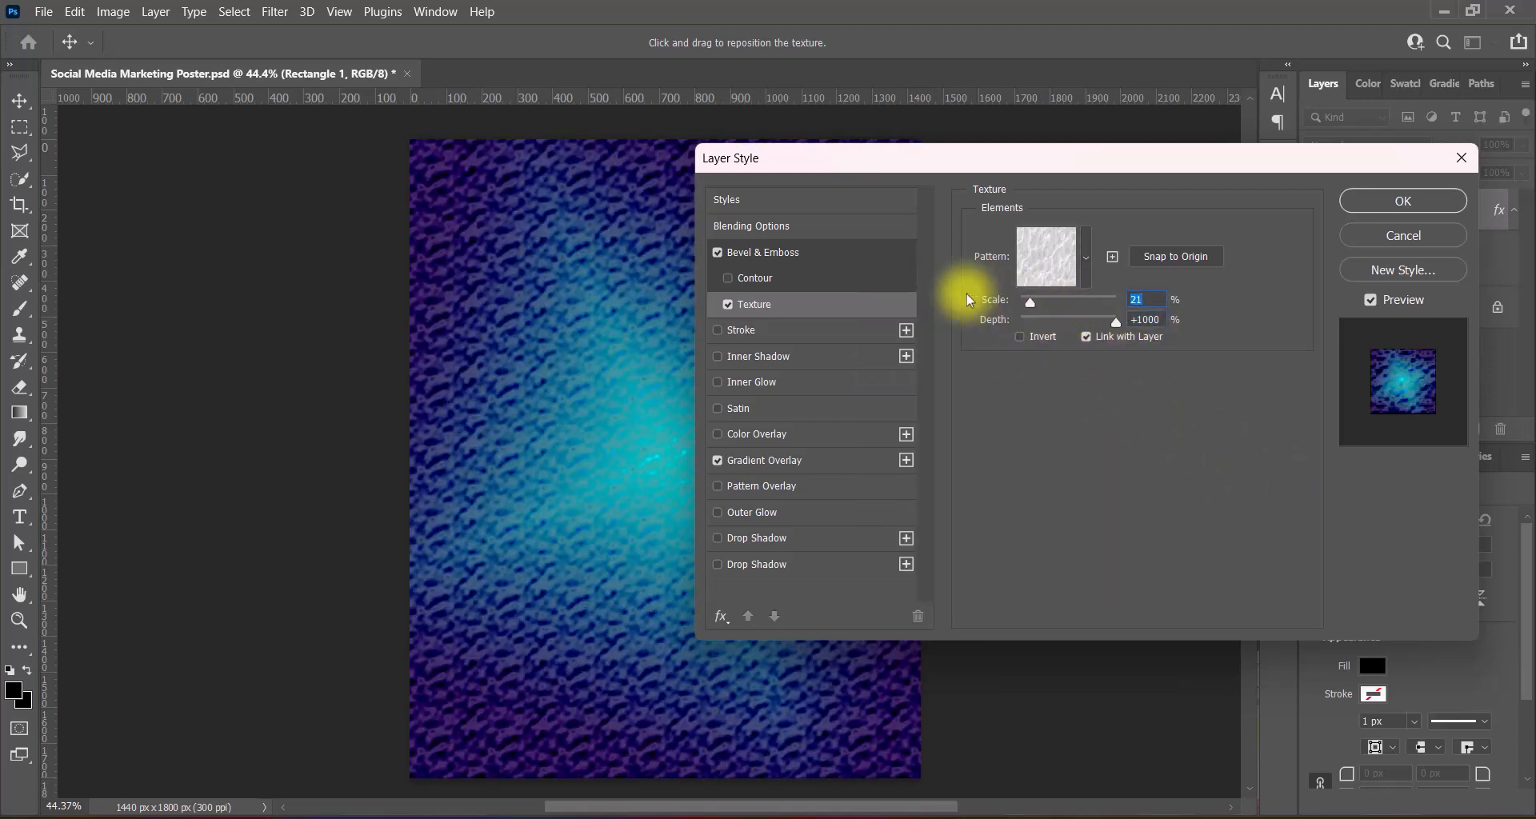
# - Make the emboss highlight white in Soft Light mode
pyautogui.click(787, 253)
pyautogui.click(1180, 504)
pyautogui.moveTo(891, 387); pyautogui.dragTo(760, 276)
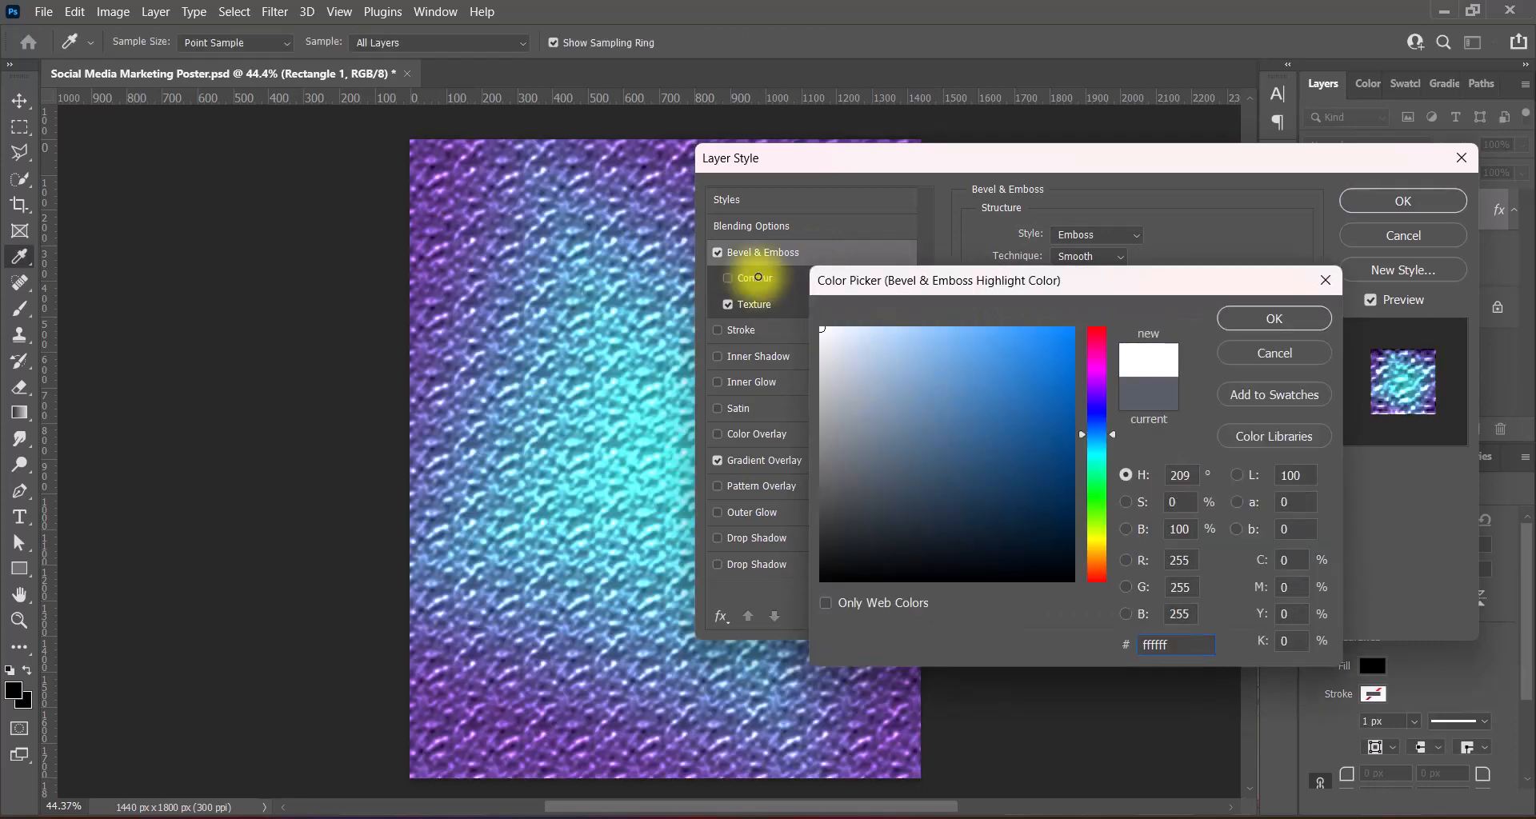
pyautogui.click(1248, 317)
pyautogui.click(1156, 501)
pyautogui.click(1091, 551)
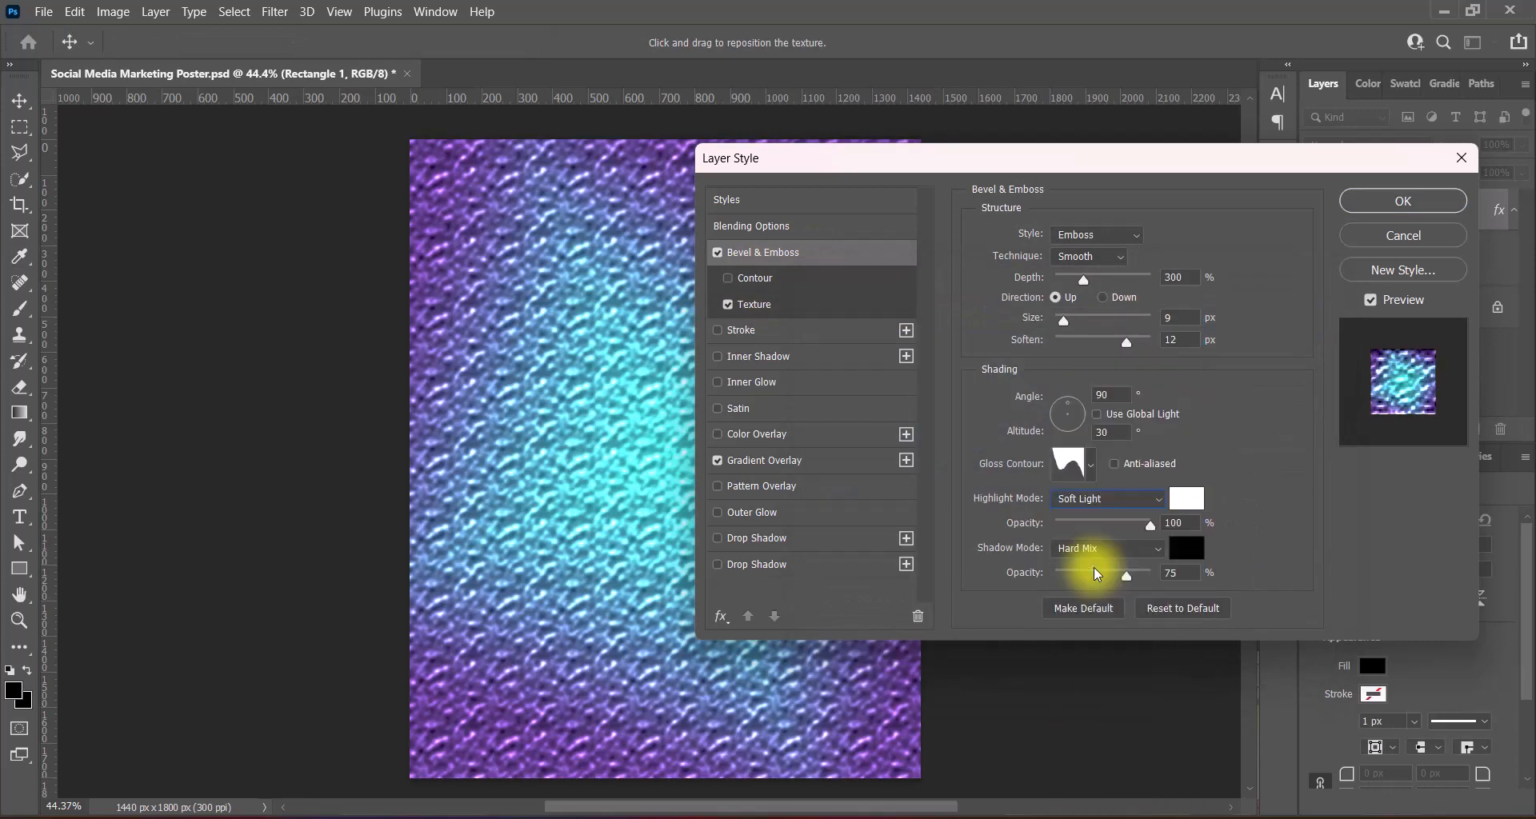
# - Set the emboss shadow to Hard Light mode with a grey colour
pyautogui.click(1142, 551)
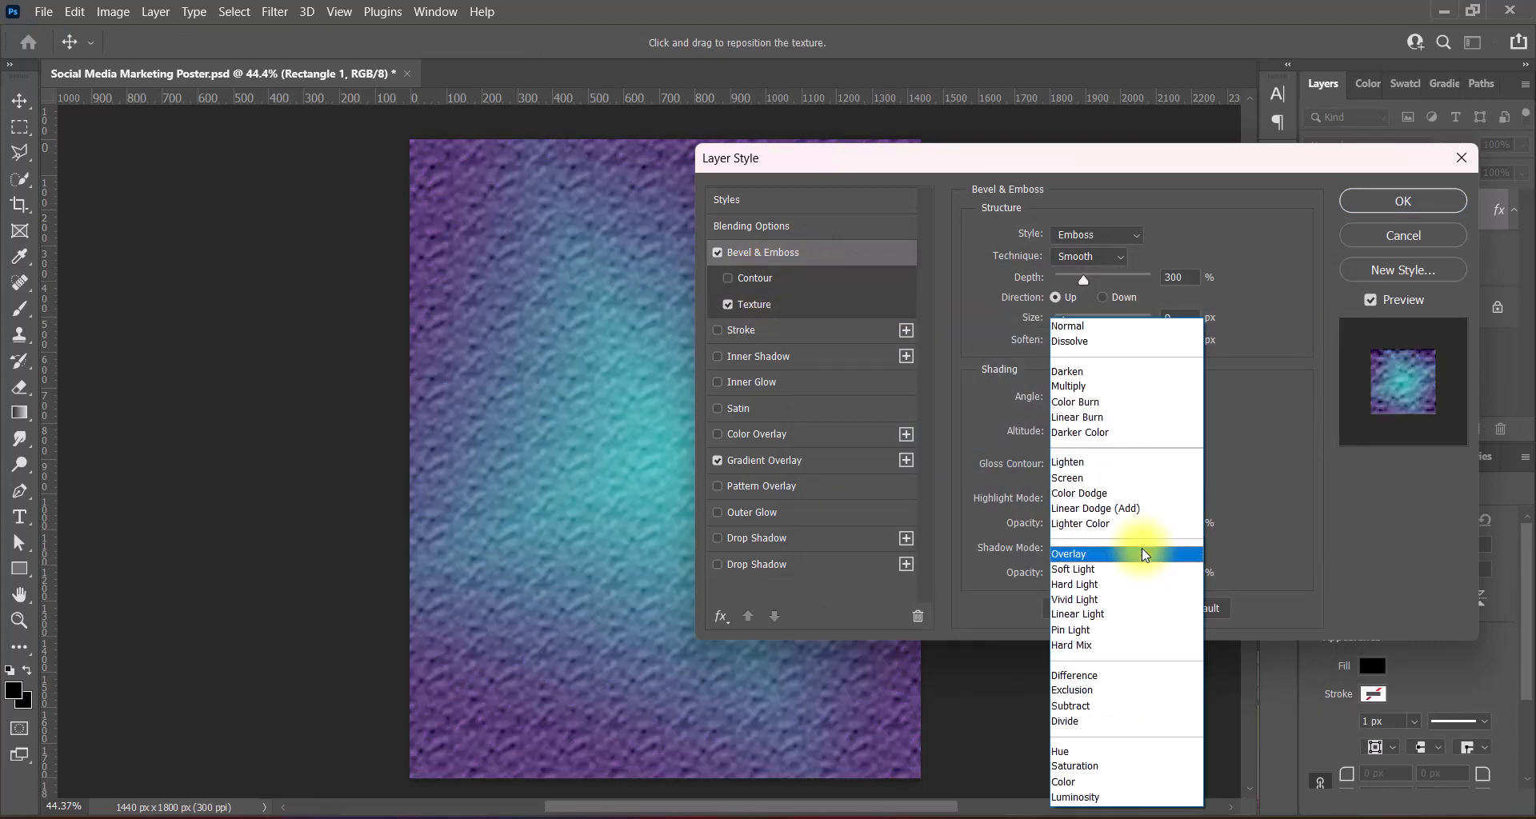
pyautogui.click(1072, 340)
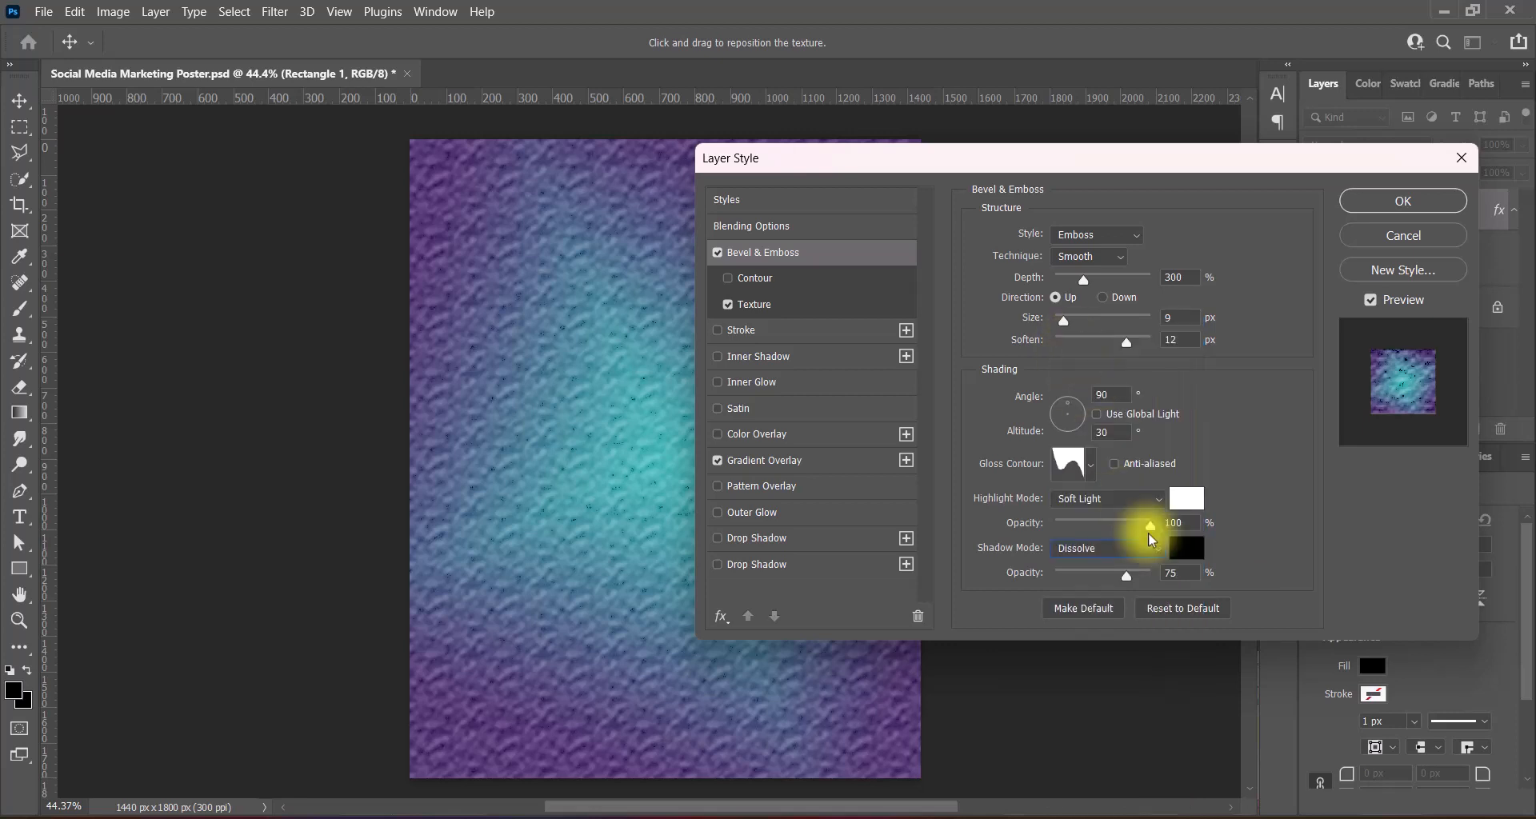
pyautogui.click(1149, 547)
pyautogui.click(1088, 584)
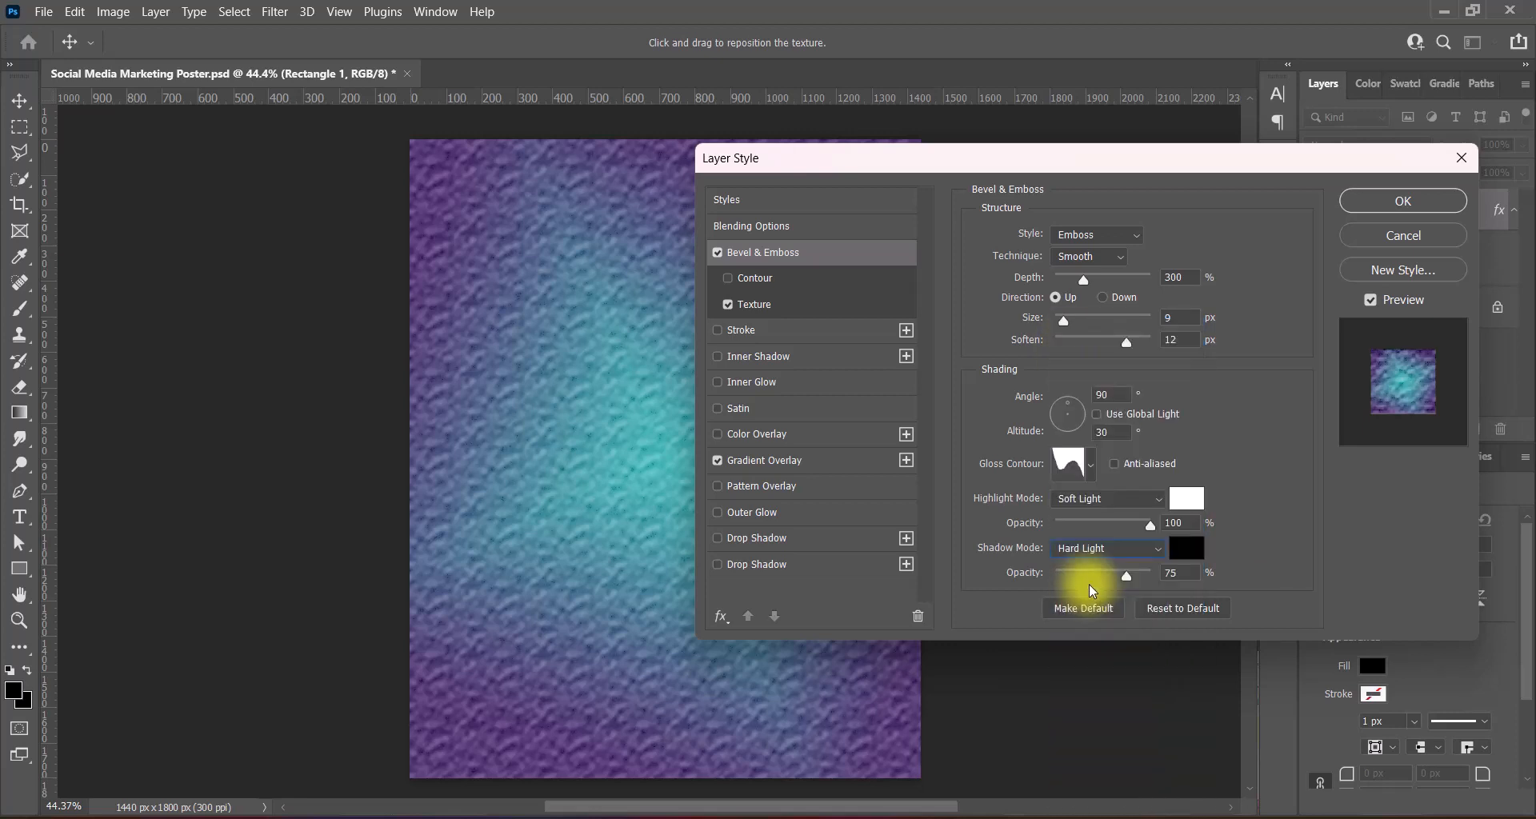
pyautogui.click(1182, 549)
pyautogui.click(821, 412)
pyautogui.moveTo(820, 412)
pyautogui.mouseDown()
pyautogui.moveTo(808, 302)
pyautogui.moveTo(809, 436)
pyautogui.mouseUp()
# - Switch the emboss to Inner Bevel with a multi-peak gloss contour and softening 0
pyautogui.click(1245, 317)
pyautogui.click(1096, 235)
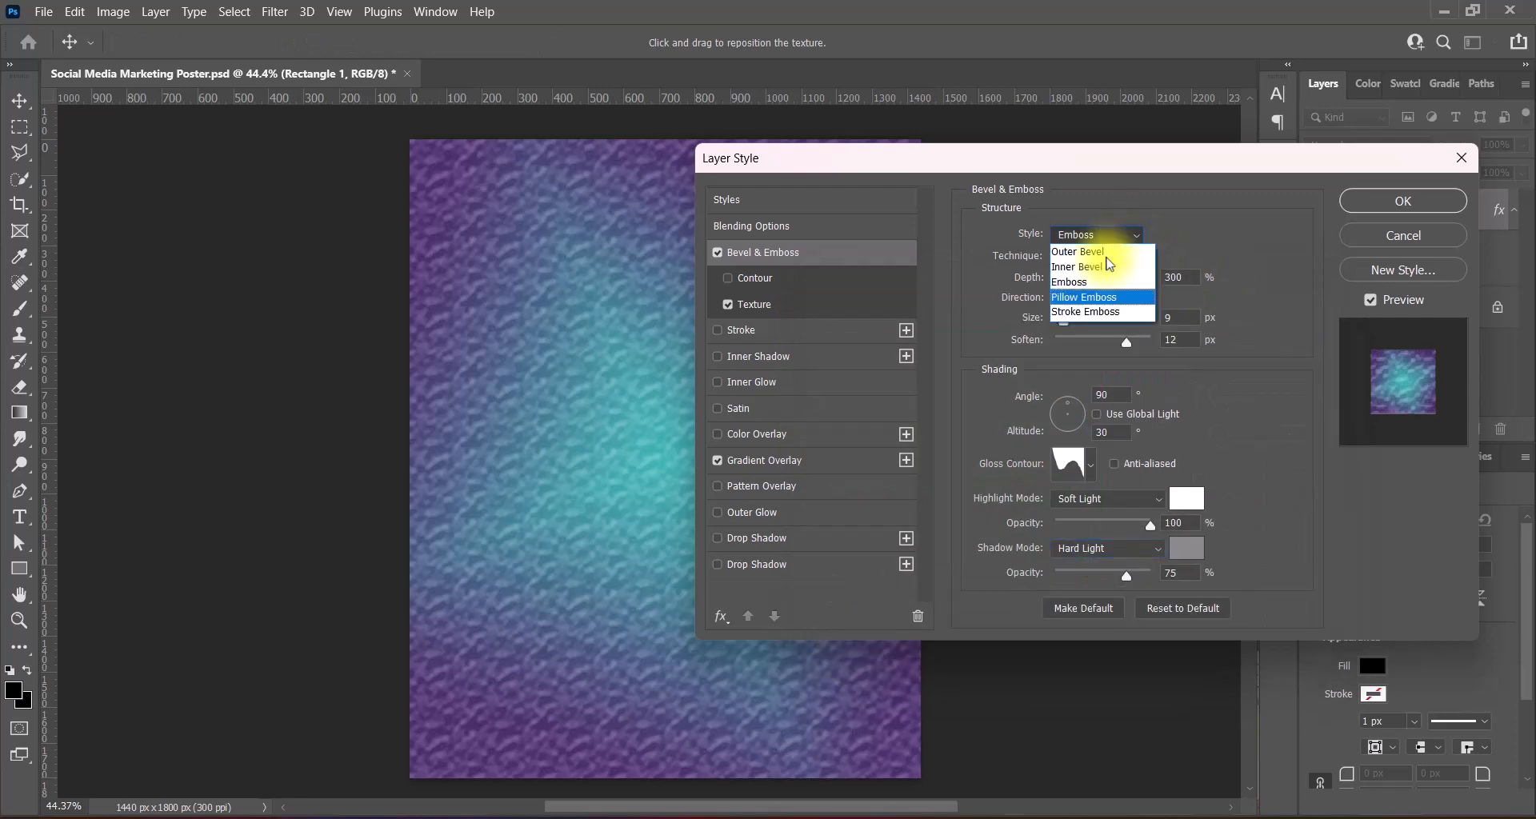
pyautogui.click(1076, 255)
pyautogui.click(1089, 464)
pyautogui.click(1212, 511)
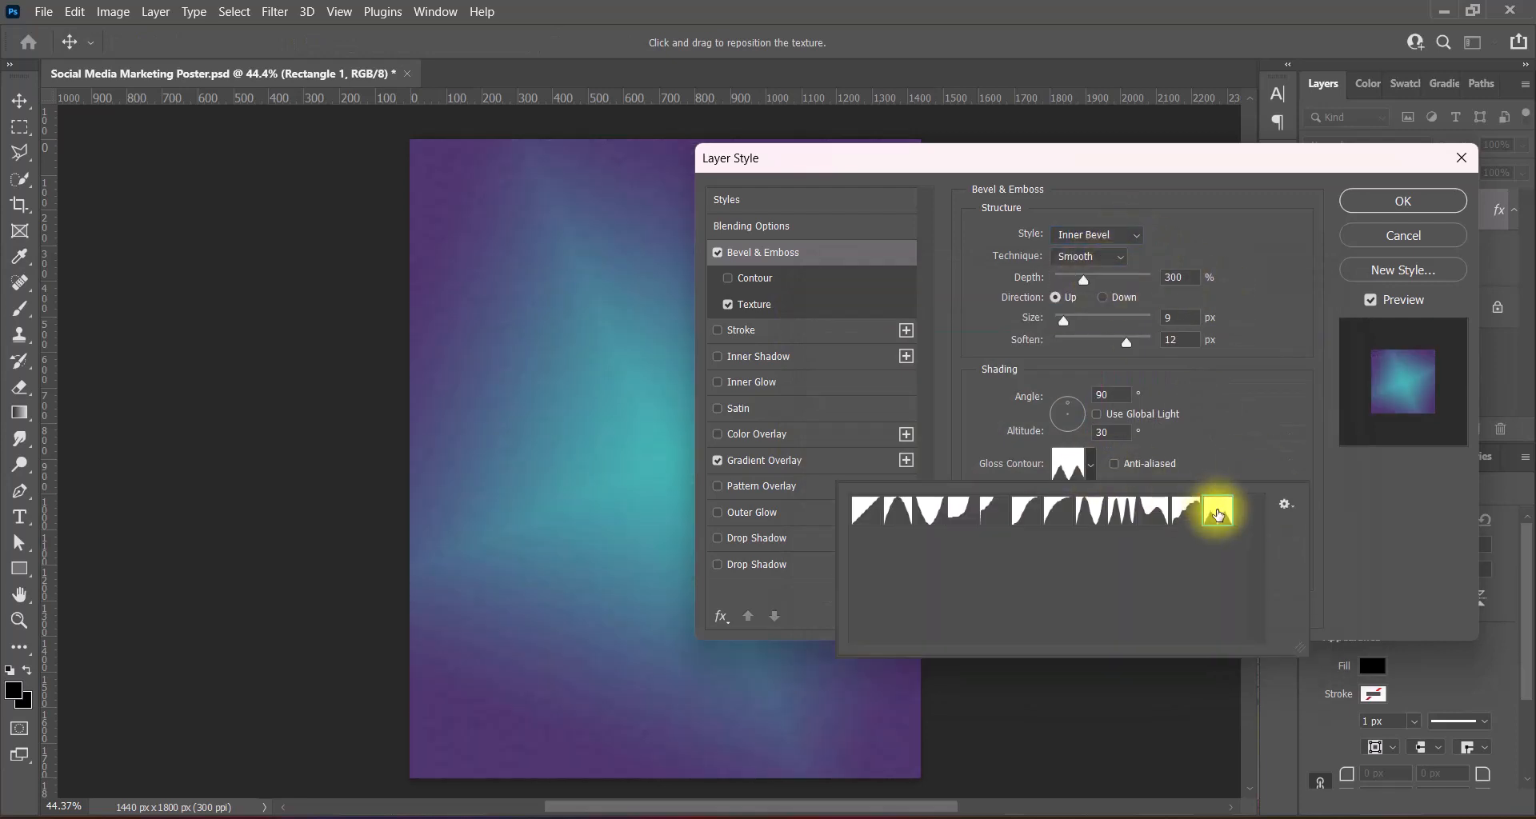
pyautogui.click(1190, 516)
pyautogui.click(1160, 510)
pyautogui.click(1124, 512)
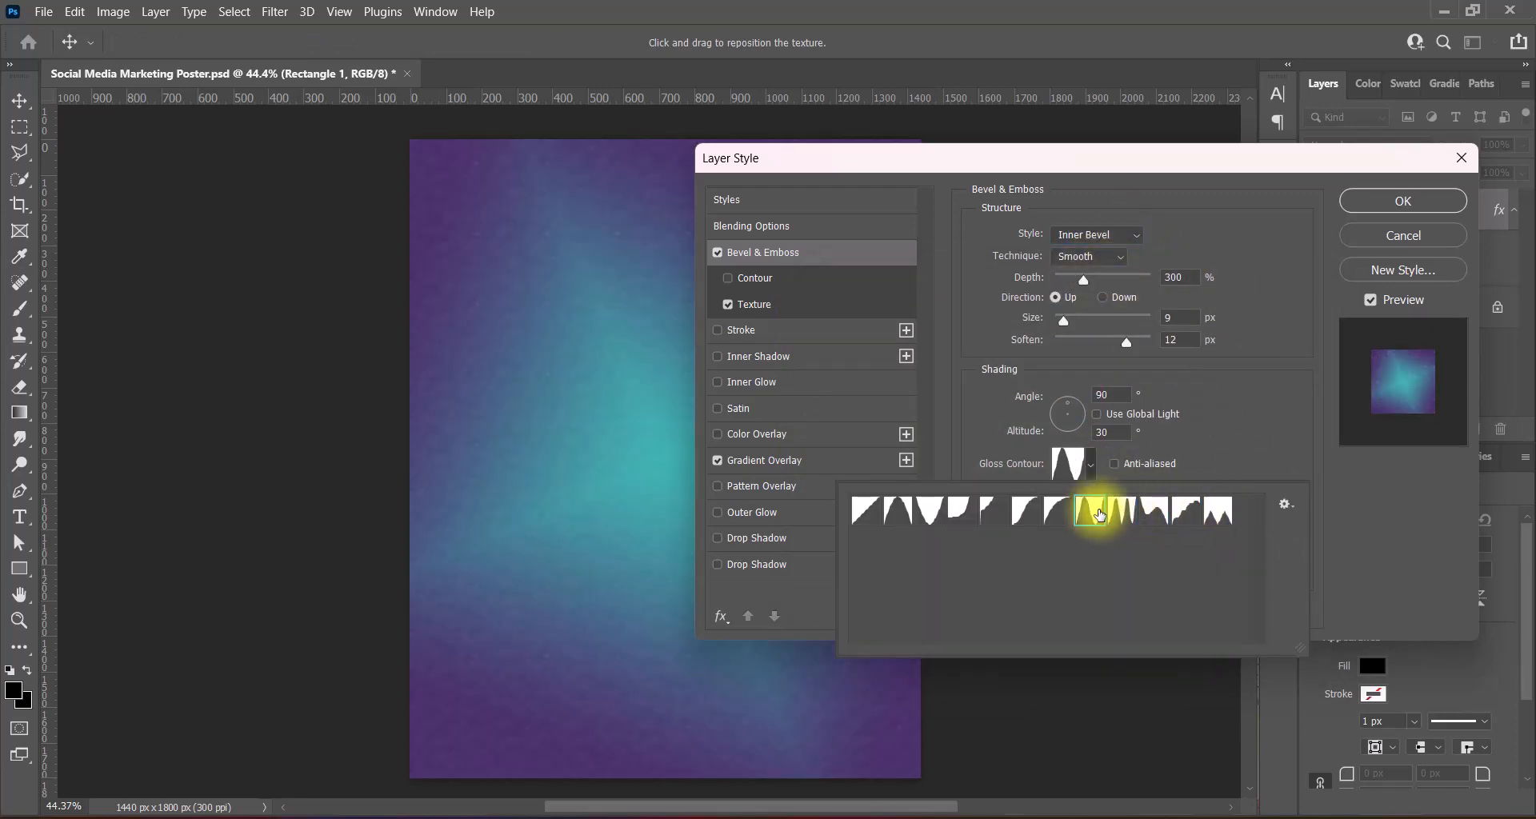
pyautogui.click(1132, 343)
pyautogui.moveTo(1128, 342); pyautogui.dragTo(983, 344)
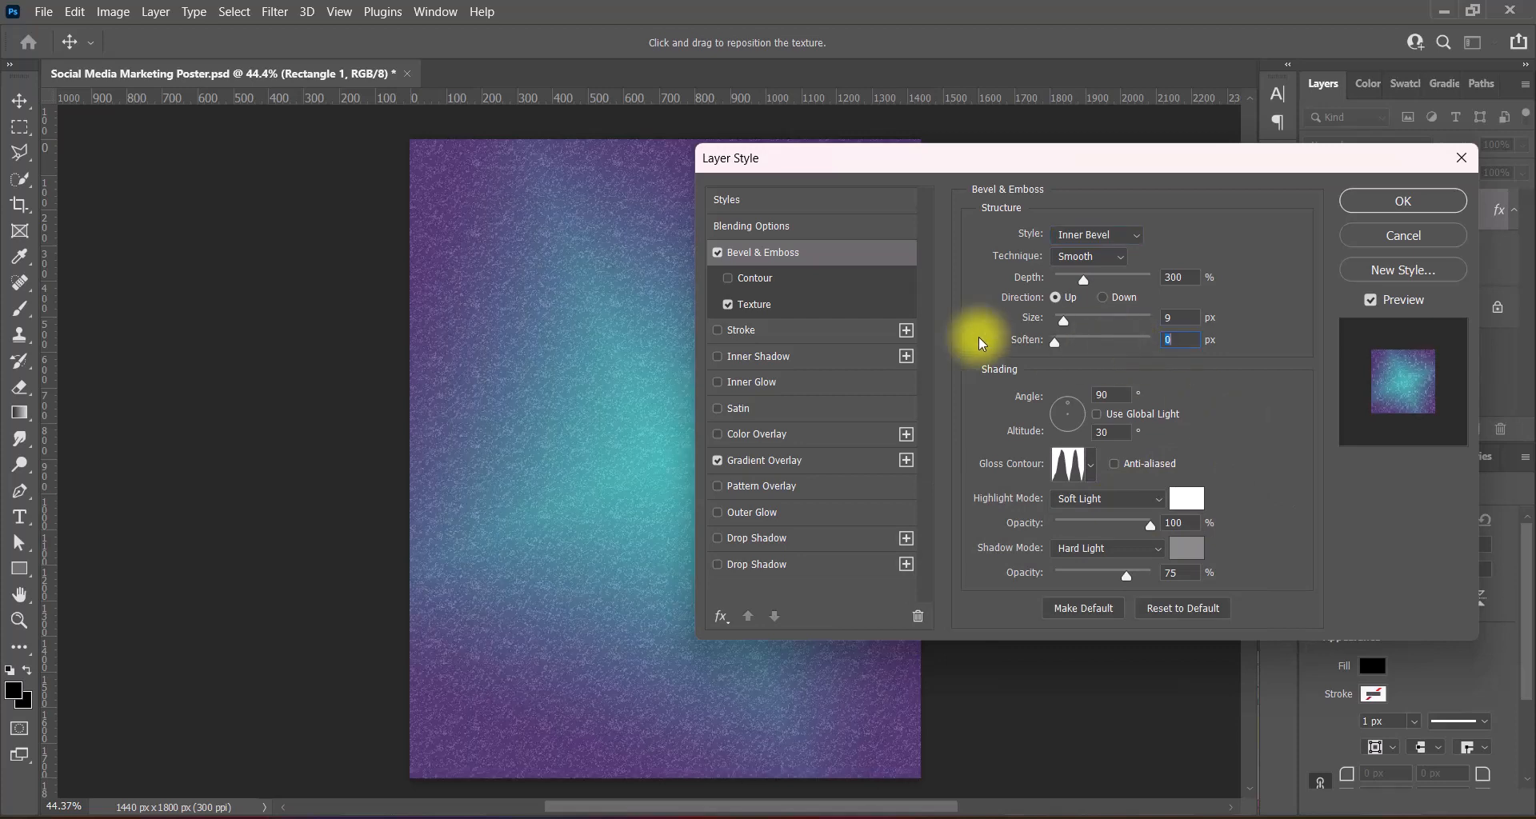
# - Compare gloss contour presets and settle on the sharp-peak contour
pyautogui.click(1091, 470)
pyautogui.click(1216, 509)
pyautogui.click(1190, 509)
pyautogui.click(1149, 515)
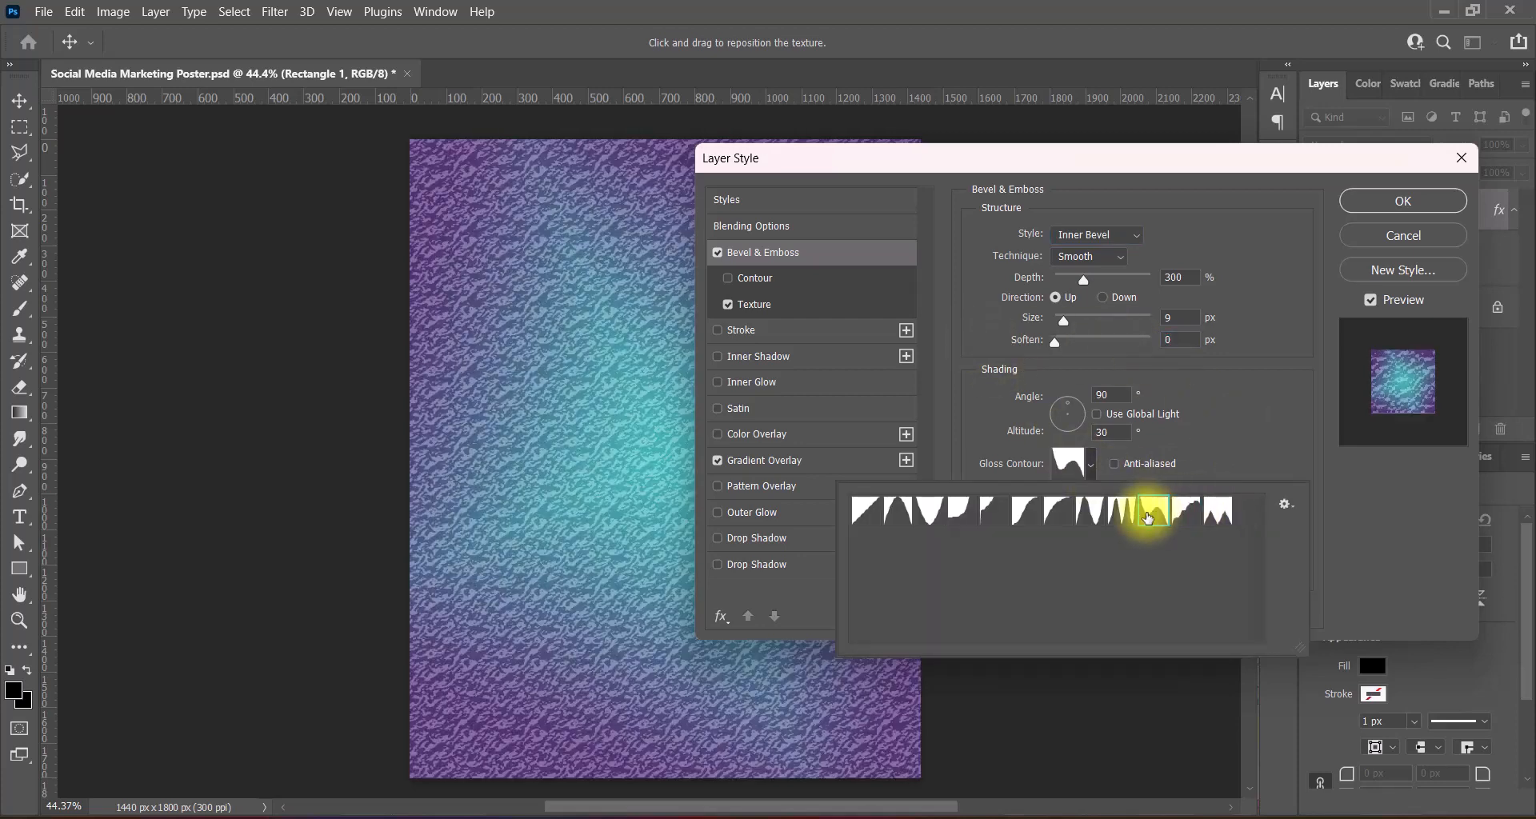
pyautogui.click(1124, 516)
pyautogui.click(1094, 516)
pyautogui.click(1062, 516)
pyautogui.click(1031, 516)
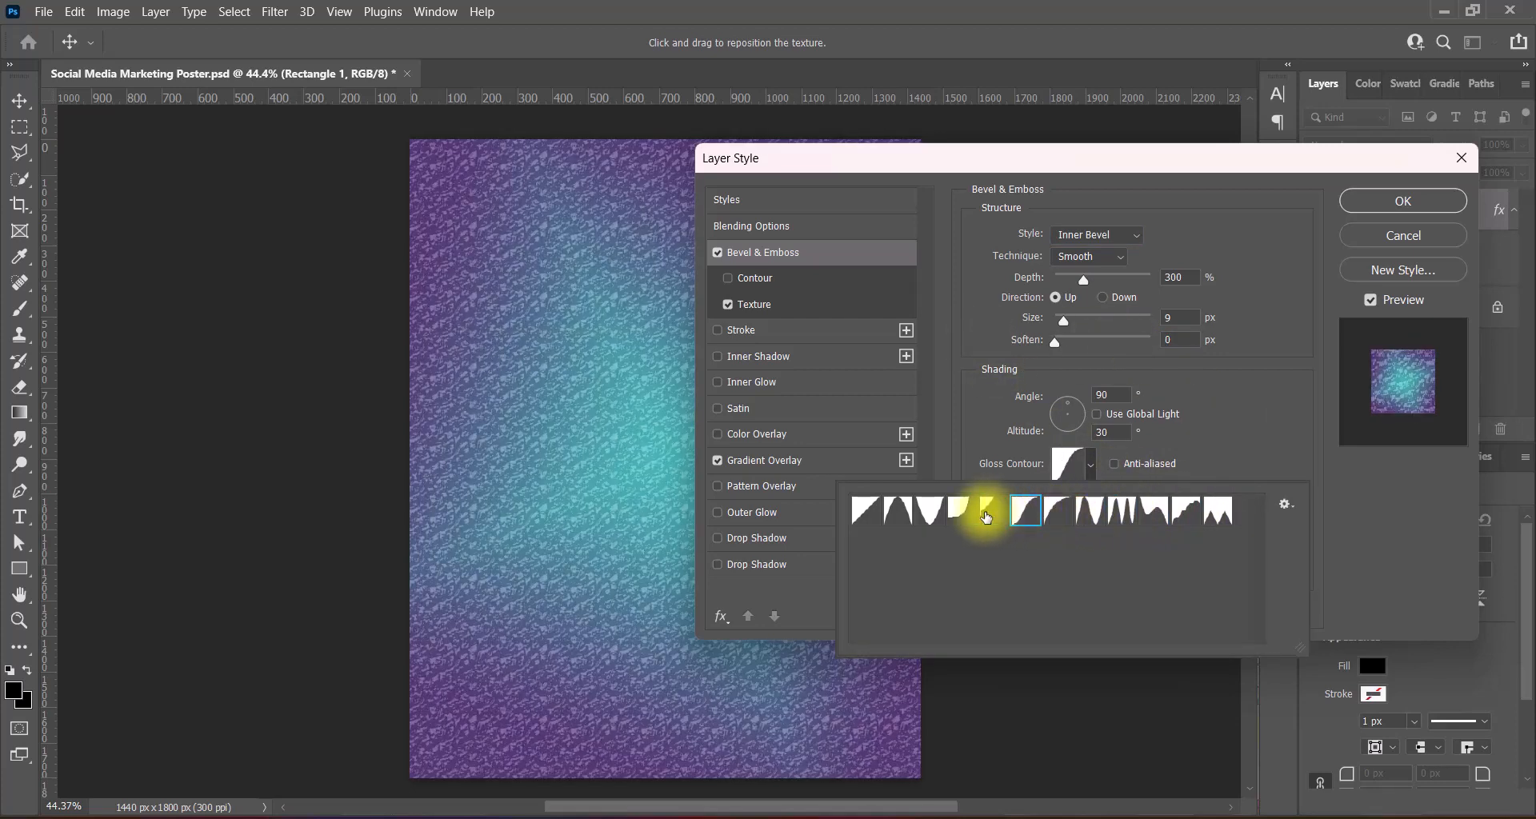
pyautogui.click(985, 518)
pyautogui.click(959, 516)
pyautogui.click(931, 516)
pyautogui.click(901, 516)
pyautogui.click(1120, 514)
pyautogui.click(1154, 516)
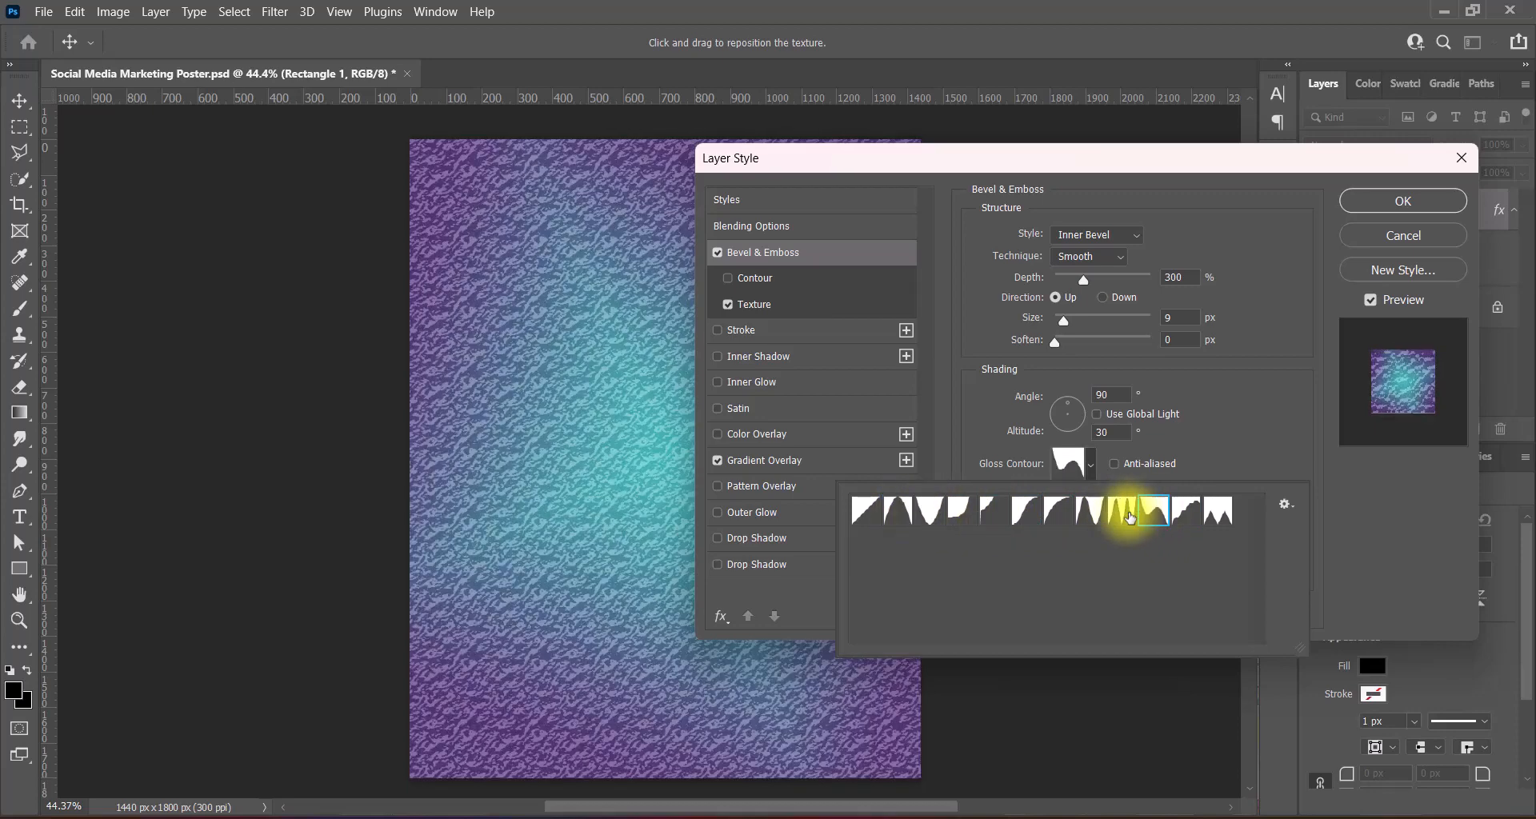
pyautogui.click(1122, 516)
pyautogui.click(1091, 516)
pyautogui.click(1248, 435)
# - Deepen the bevel, set shadow opacity 100% and highlight opacity 69%, and apply the style
pyautogui.moveTo(1084, 280); pyautogui.dragTo(1280, 290)
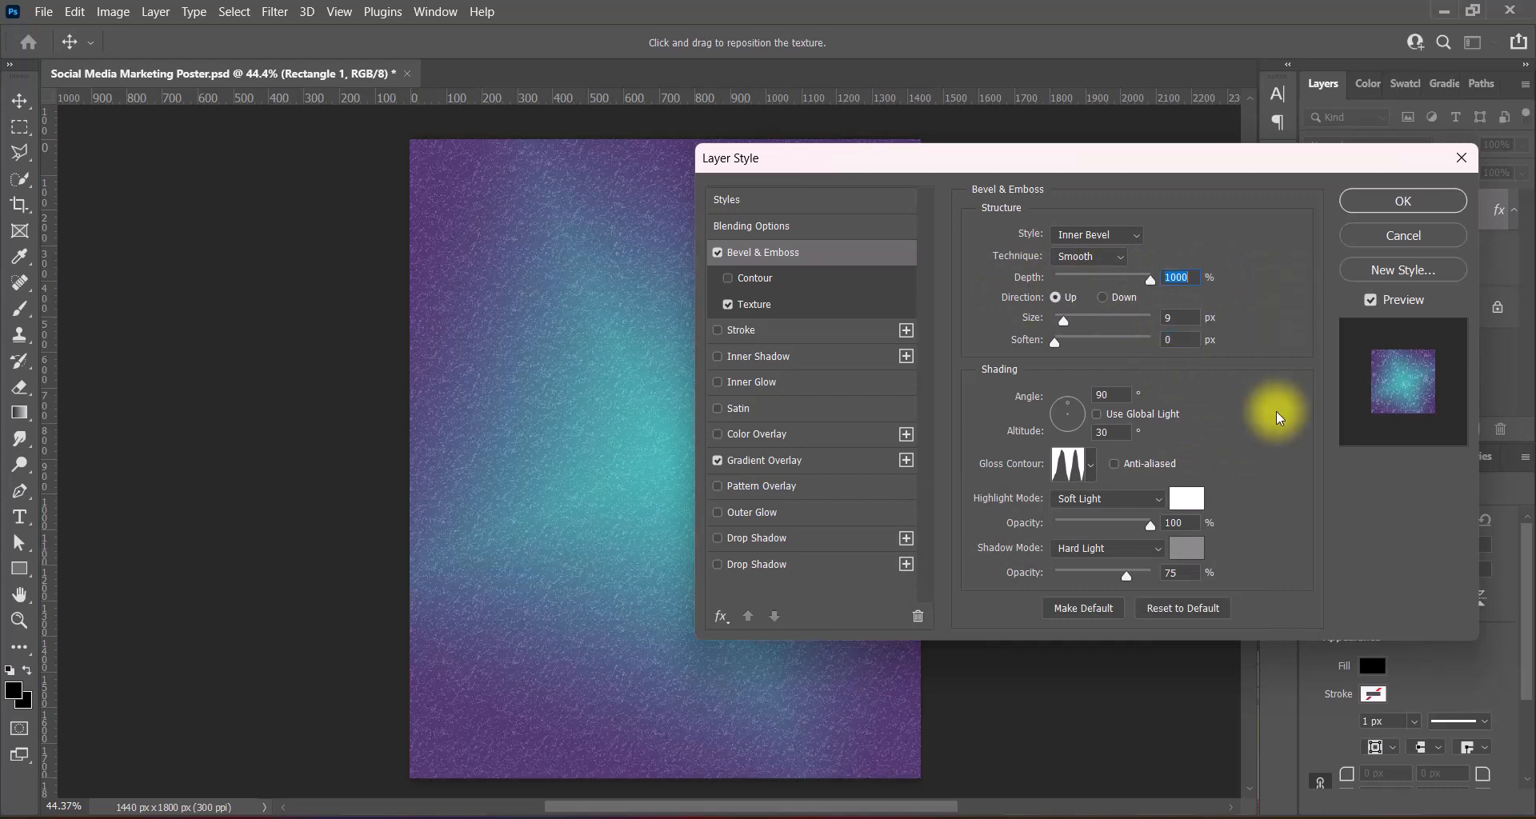
pyautogui.moveTo(1125, 574); pyautogui.dragTo(1227, 572)
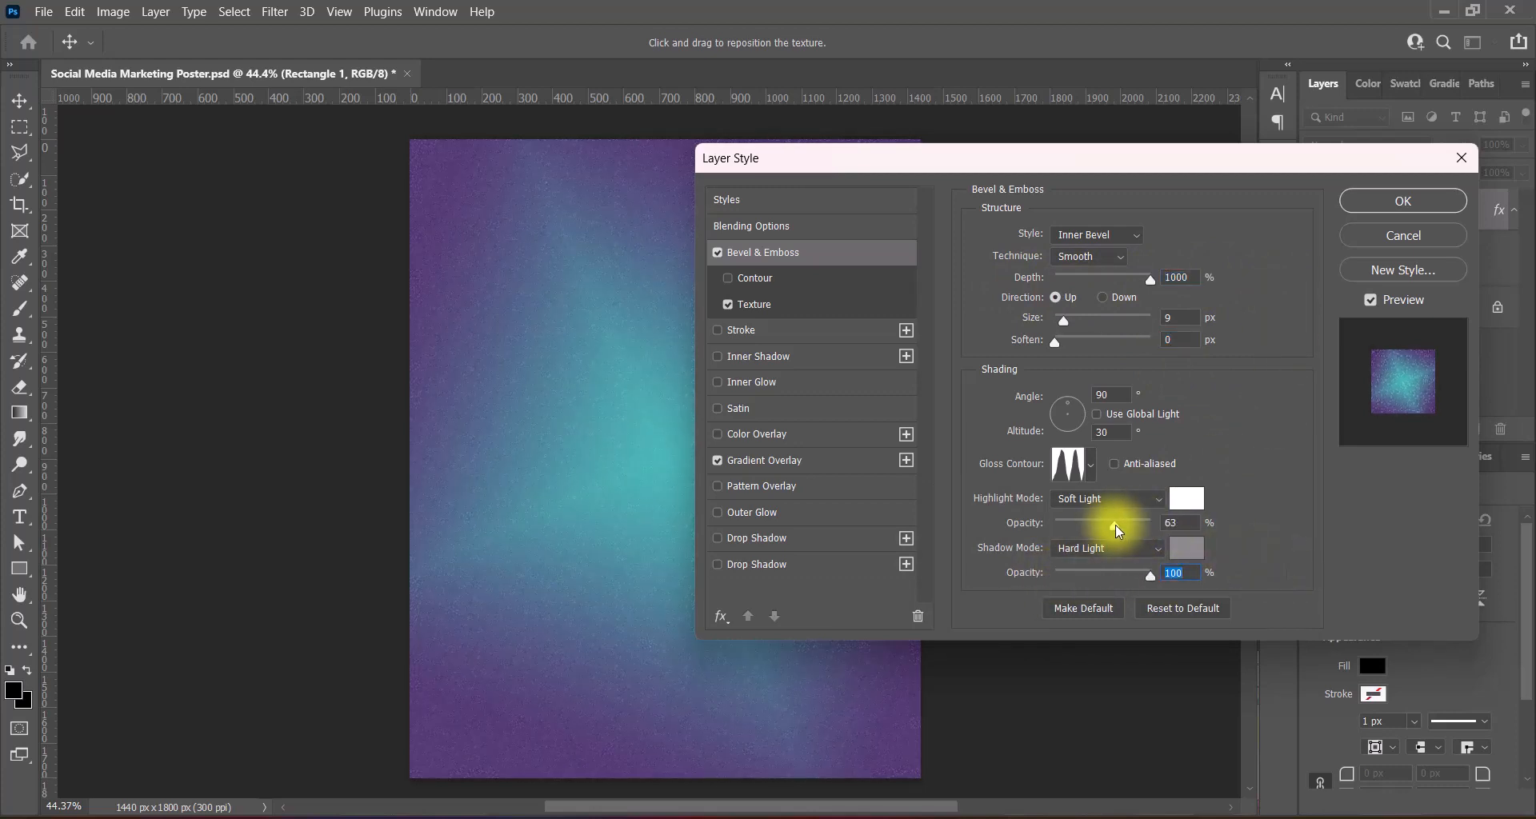
pyautogui.moveTo(1115, 525)
pyautogui.mouseDown()
pyautogui.moveTo(1133, 525)
pyautogui.moveTo(1107, 526)
pyautogui.mouseUp()
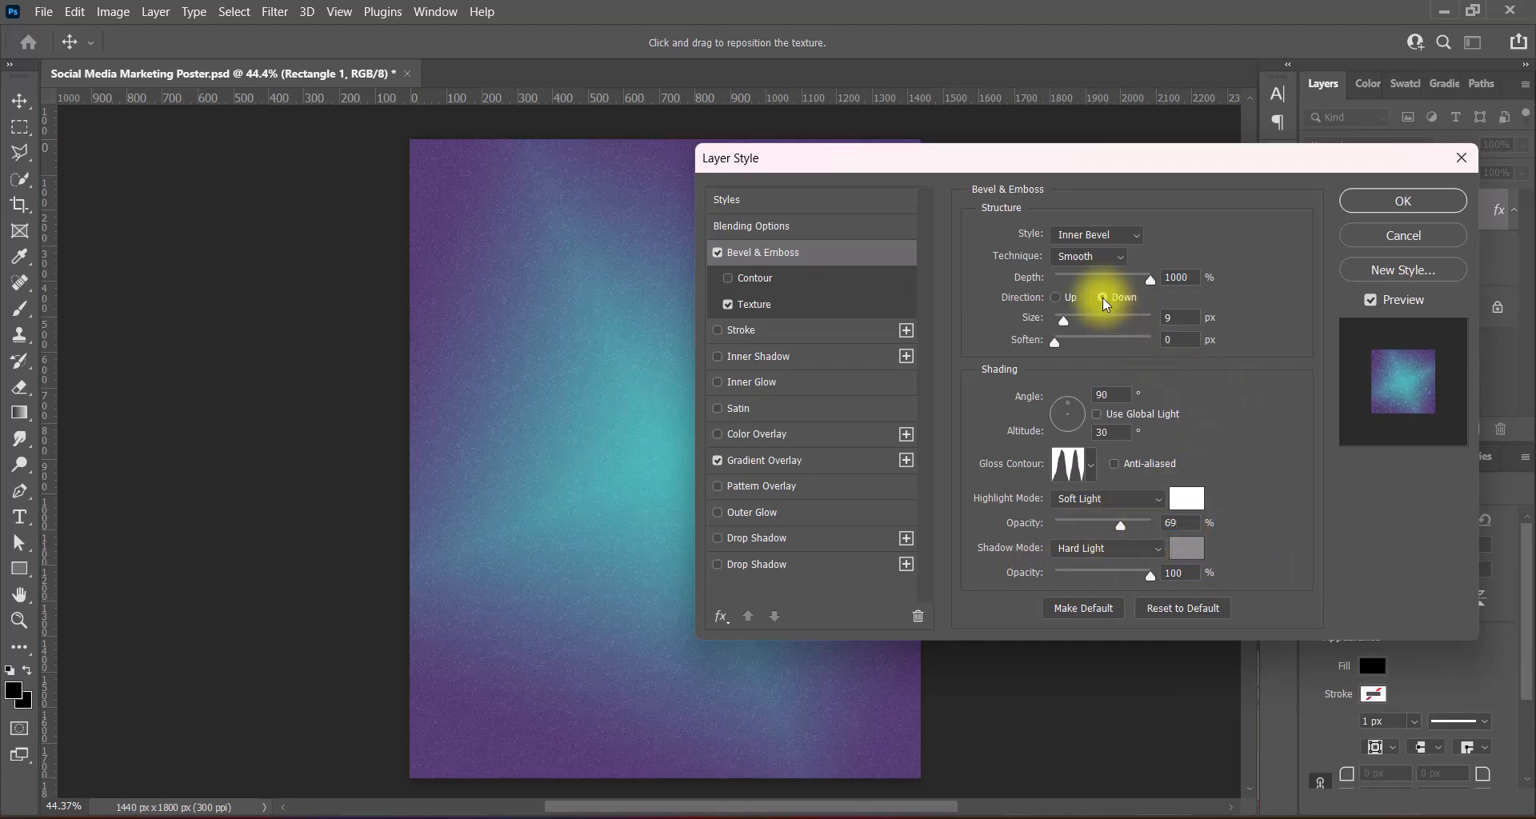
pyautogui.click(1359, 202)
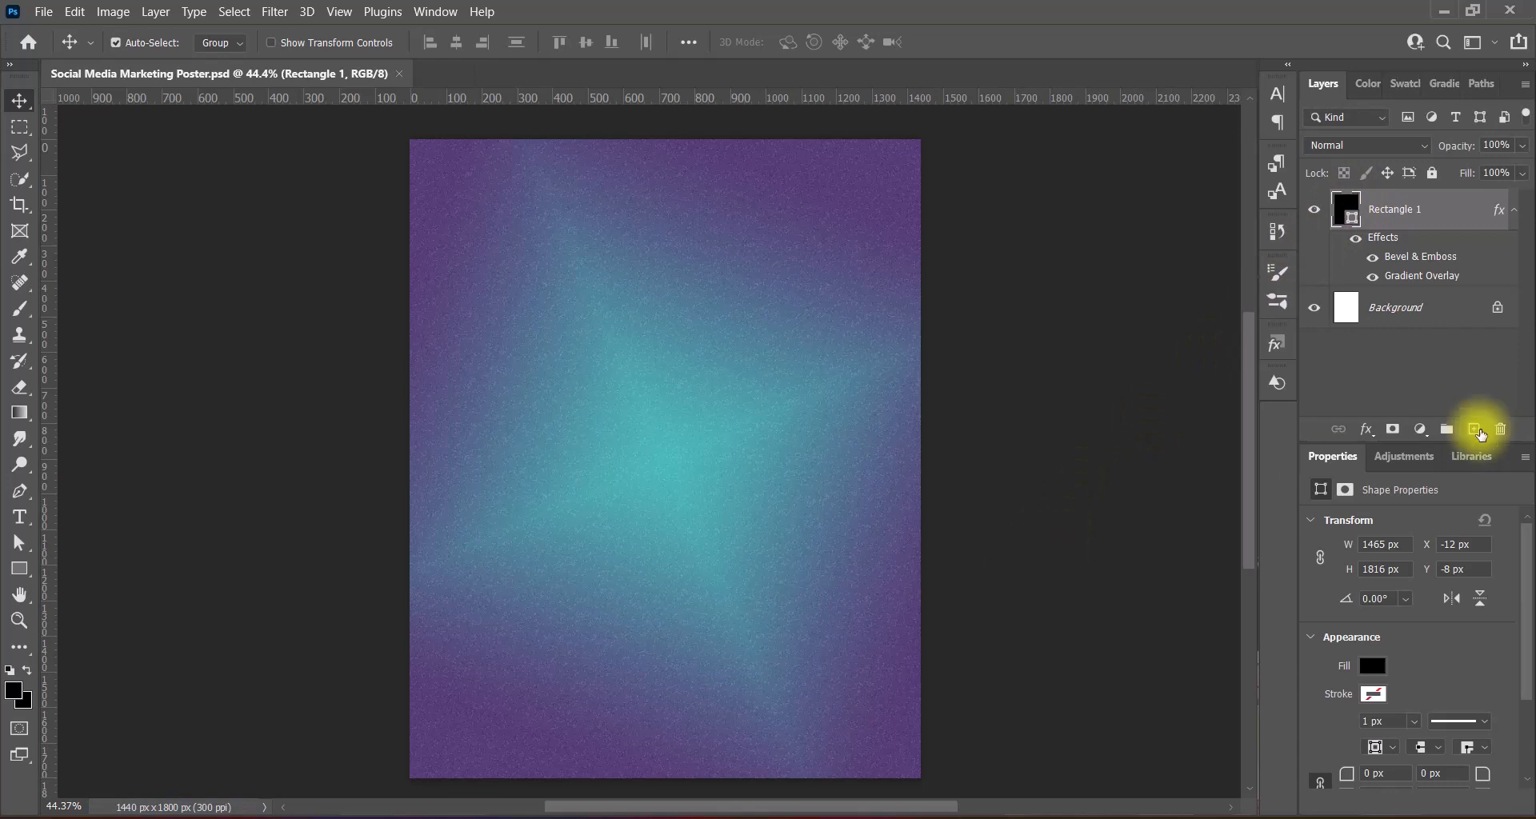
# - Draw a black 1227×808 px rectangle across the poster's upper half on a new layer
pyautogui.click(1473, 429)
pyautogui.click(19, 568)
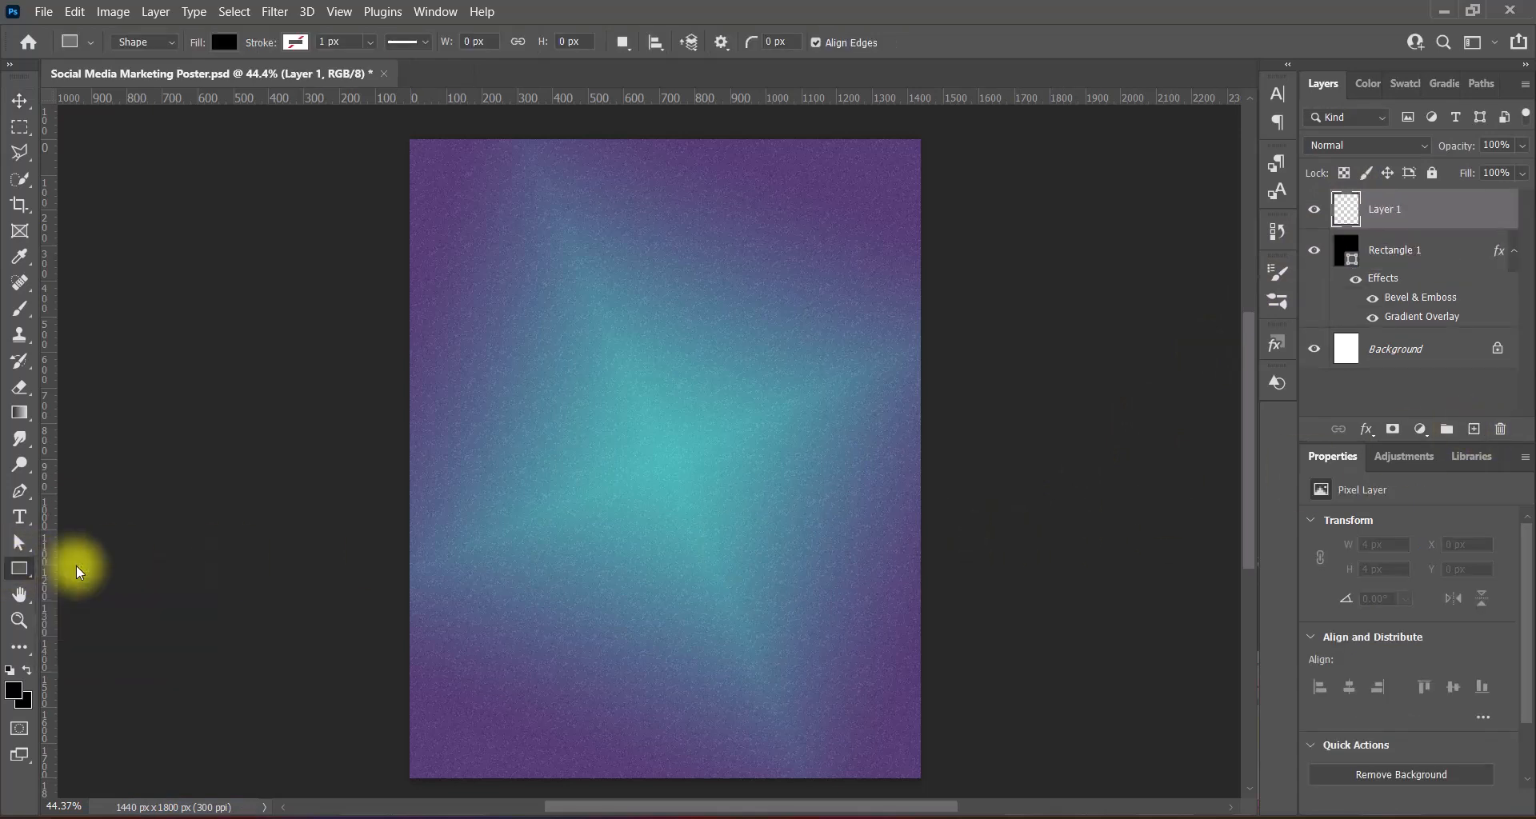
pyautogui.moveTo(482, 266)
pyautogui.mouseDown()
pyautogui.moveTo(629, 435)
pyautogui.moveTo(916, 552)
pyautogui.mouseUp()
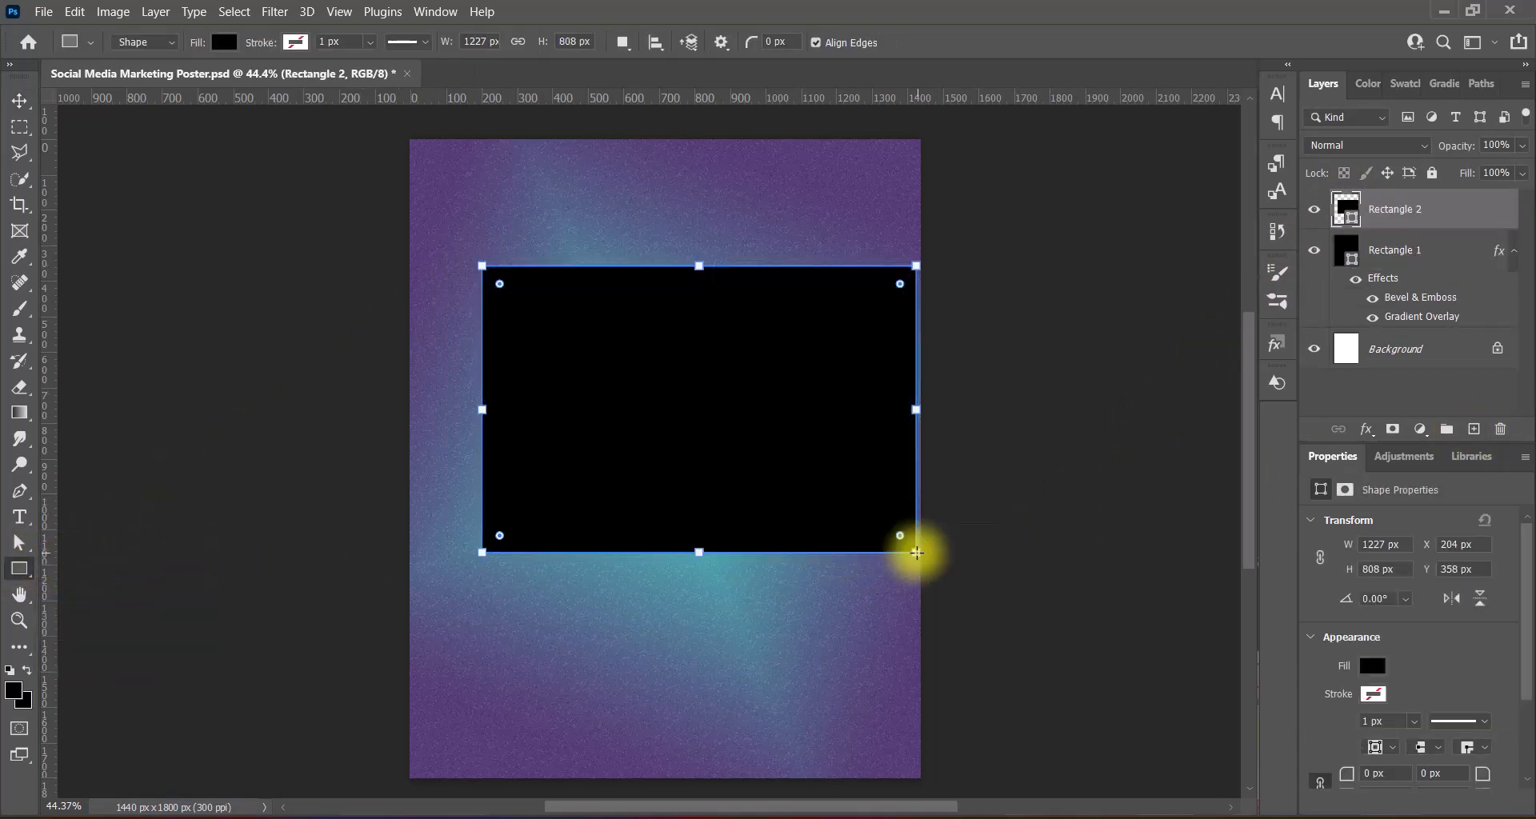
pyautogui.click(24, 103)
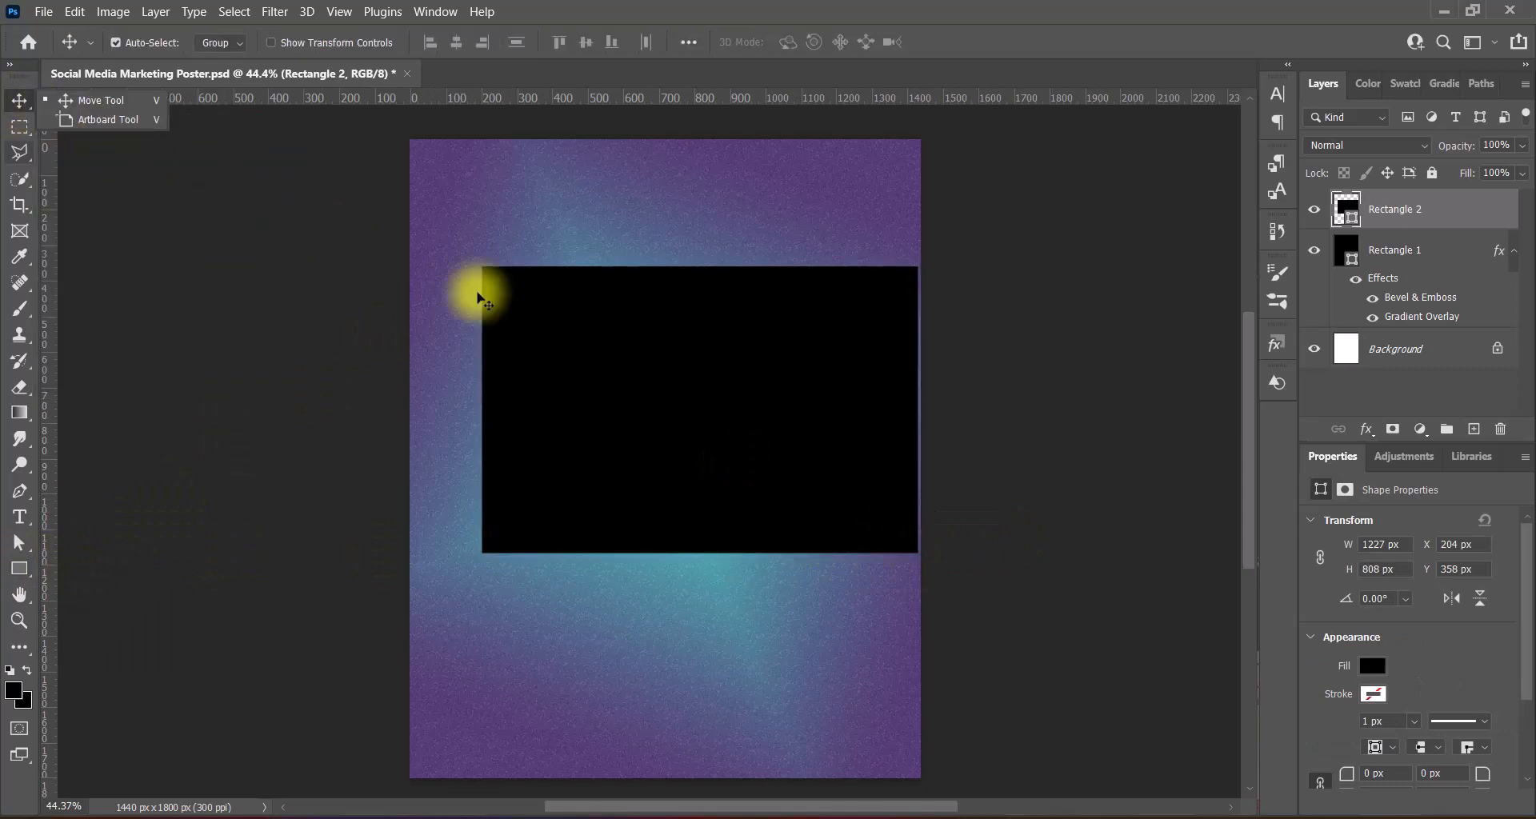
pyautogui.doubleClick(1347, 205)
# - Give Rectangle 2 a Reflected gradient overlay angled at 60°
pyautogui.click(717, 460)
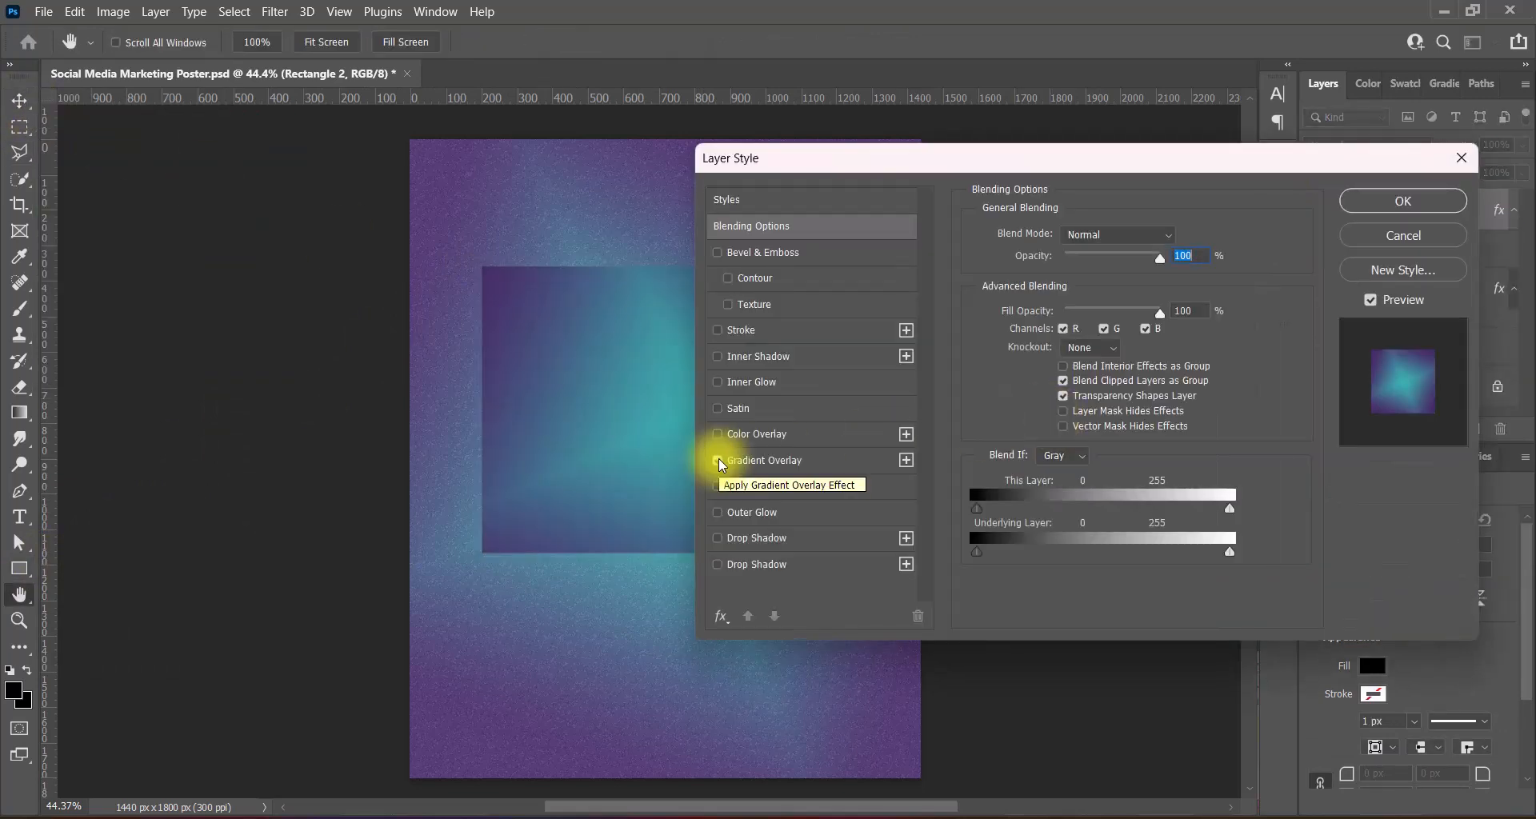
pyautogui.click(771, 461)
pyautogui.click(1156, 306)
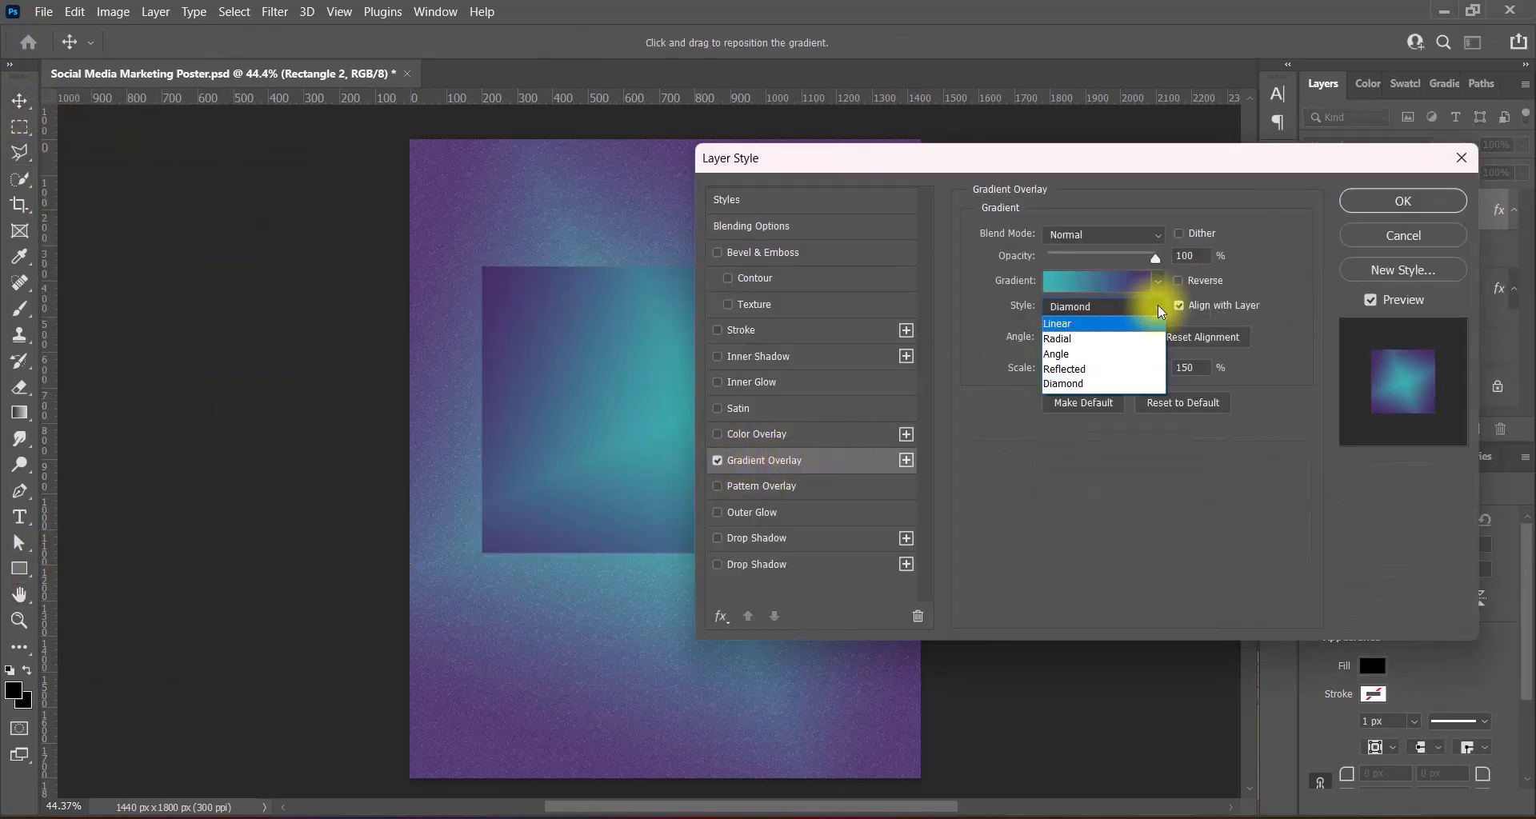
pyautogui.click(1082, 368)
pyautogui.write('45')
pyautogui.moveTo(1105, 337); pyautogui.dragTo(1049, 341)
pyautogui.write('60')
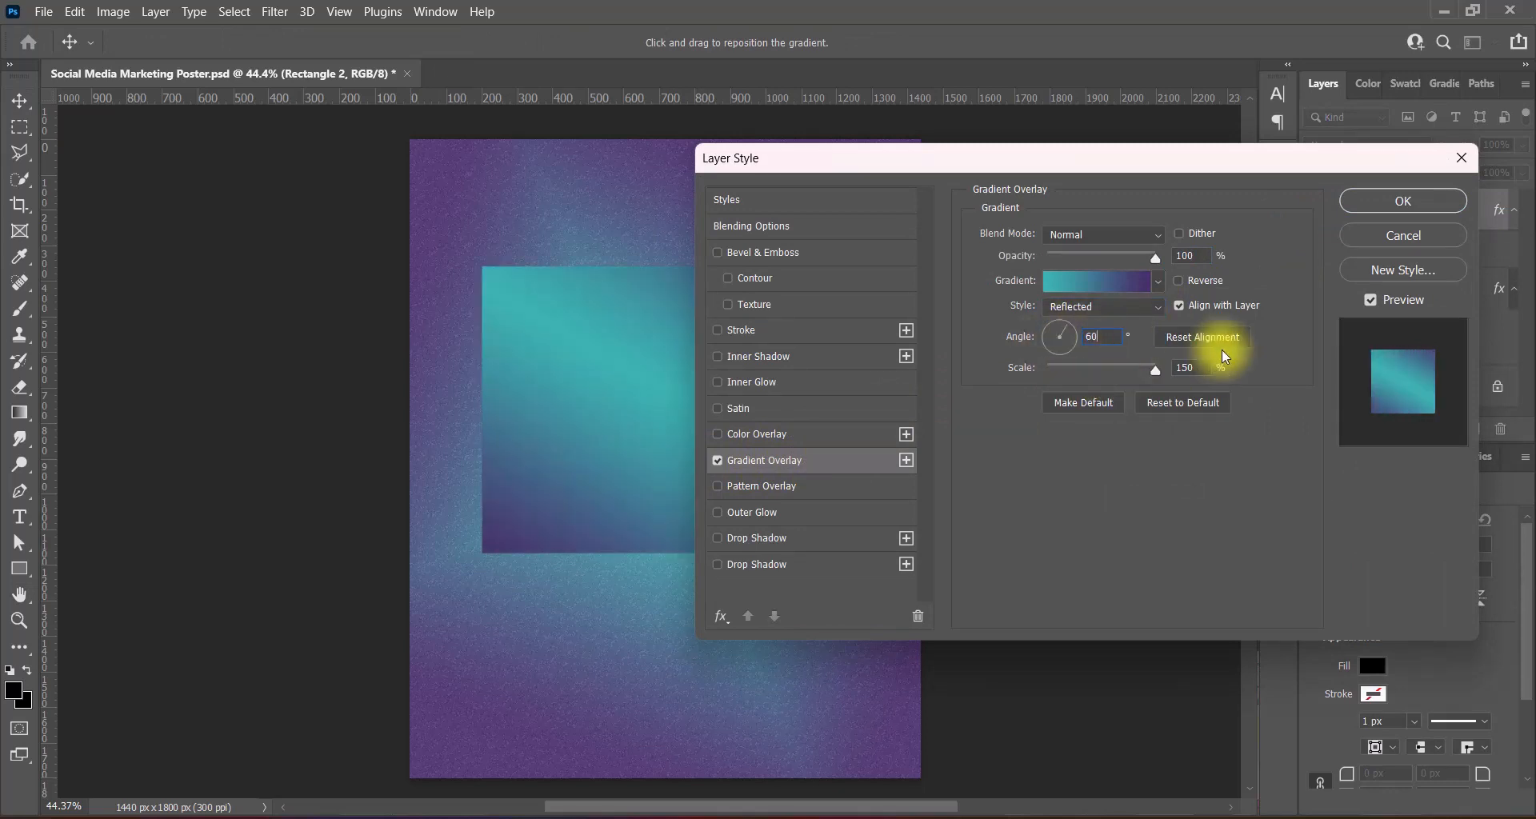
pyautogui.click(1156, 282)
pyautogui.click(1156, 281)
# - Make the overlay a randomized Noise gradient with transparency, reversed, and apply it
pyautogui.click(1110, 281)
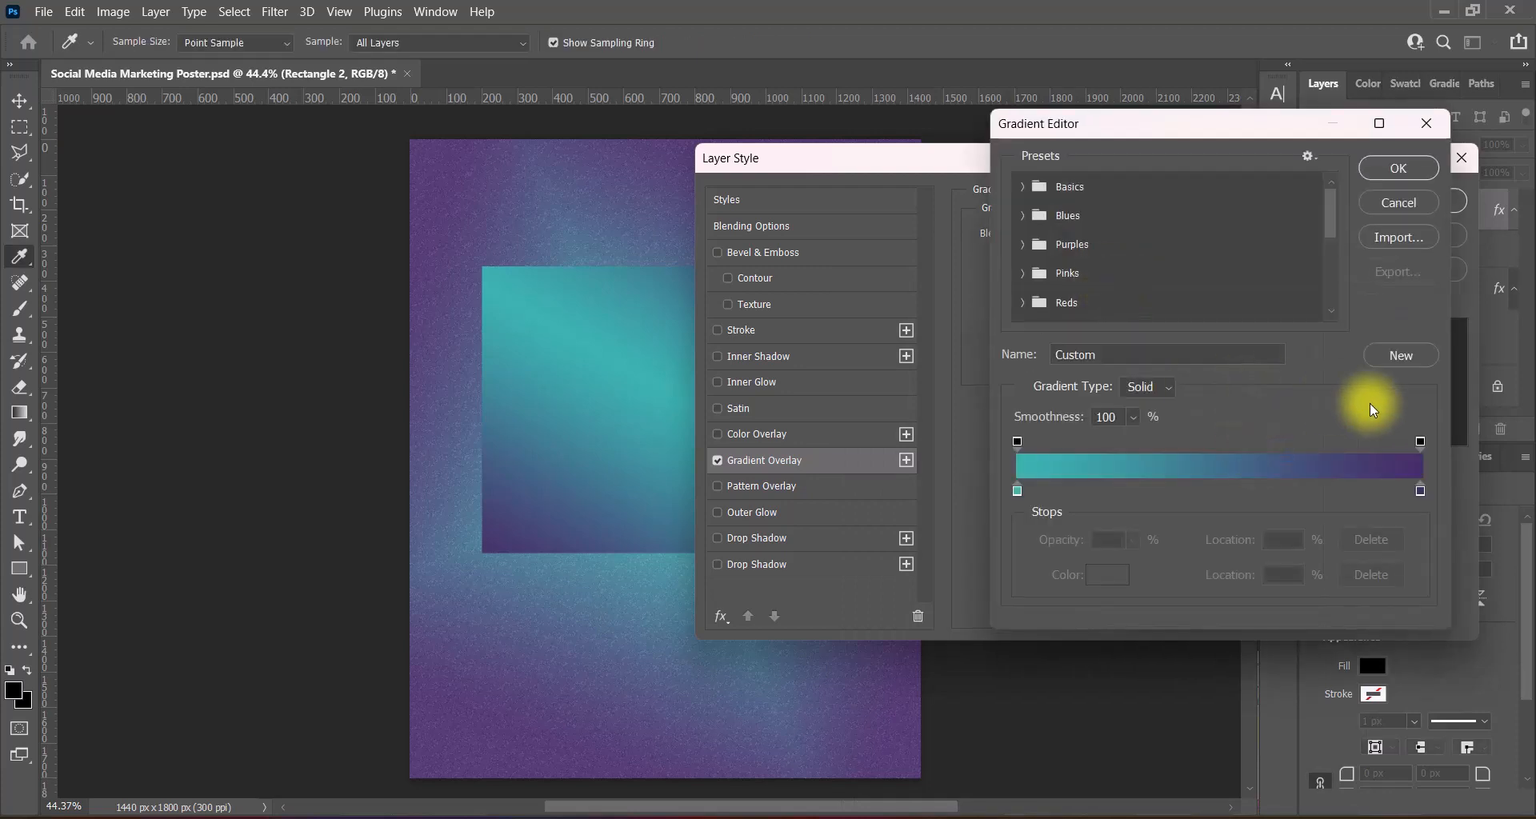
pyautogui.click(1148, 387)
pyautogui.click(1152, 410)
pyautogui.click(1293, 538)
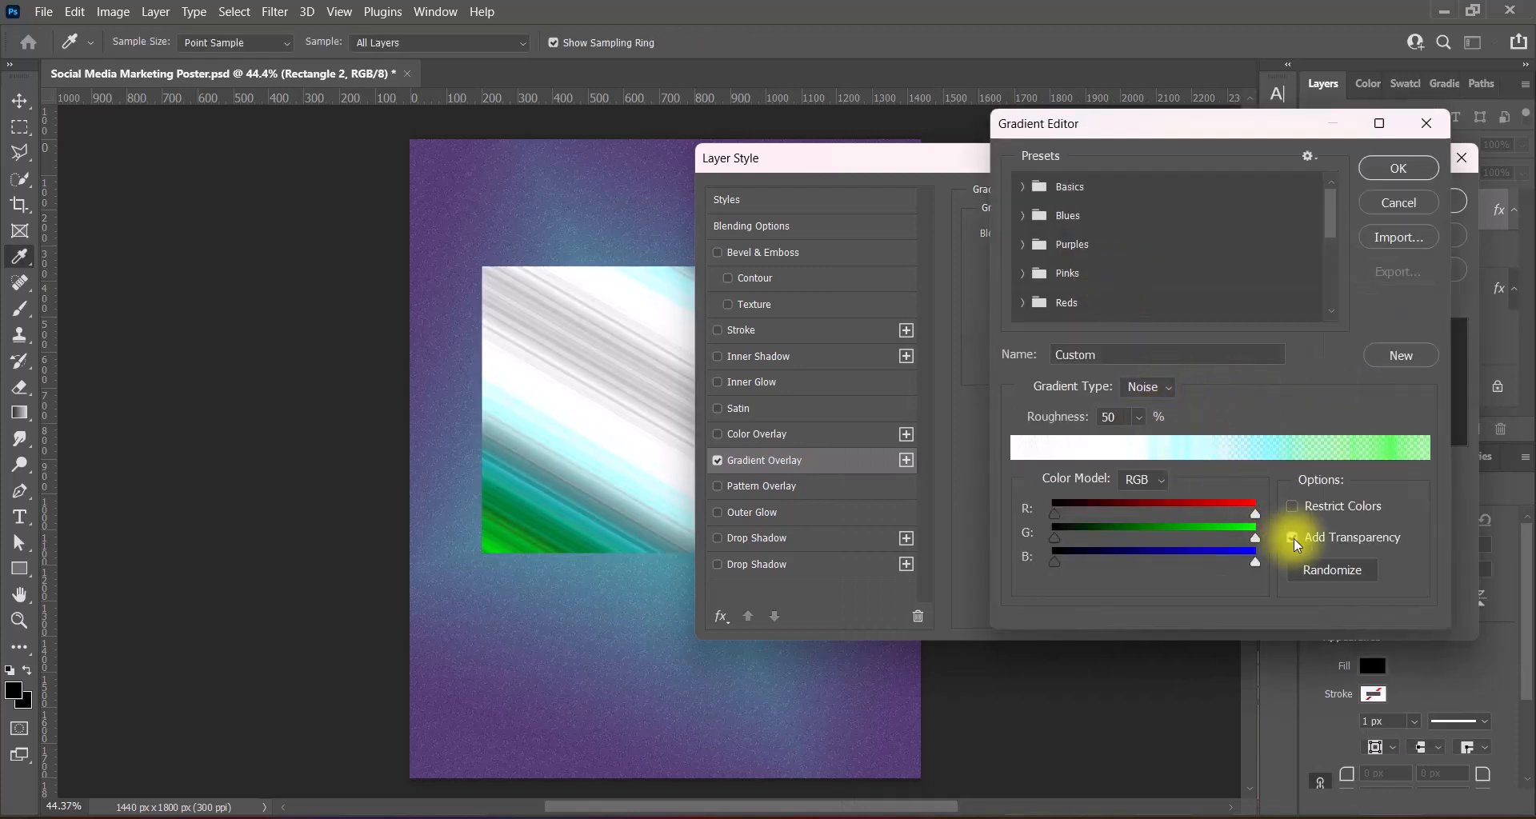
pyautogui.click(1294, 507)
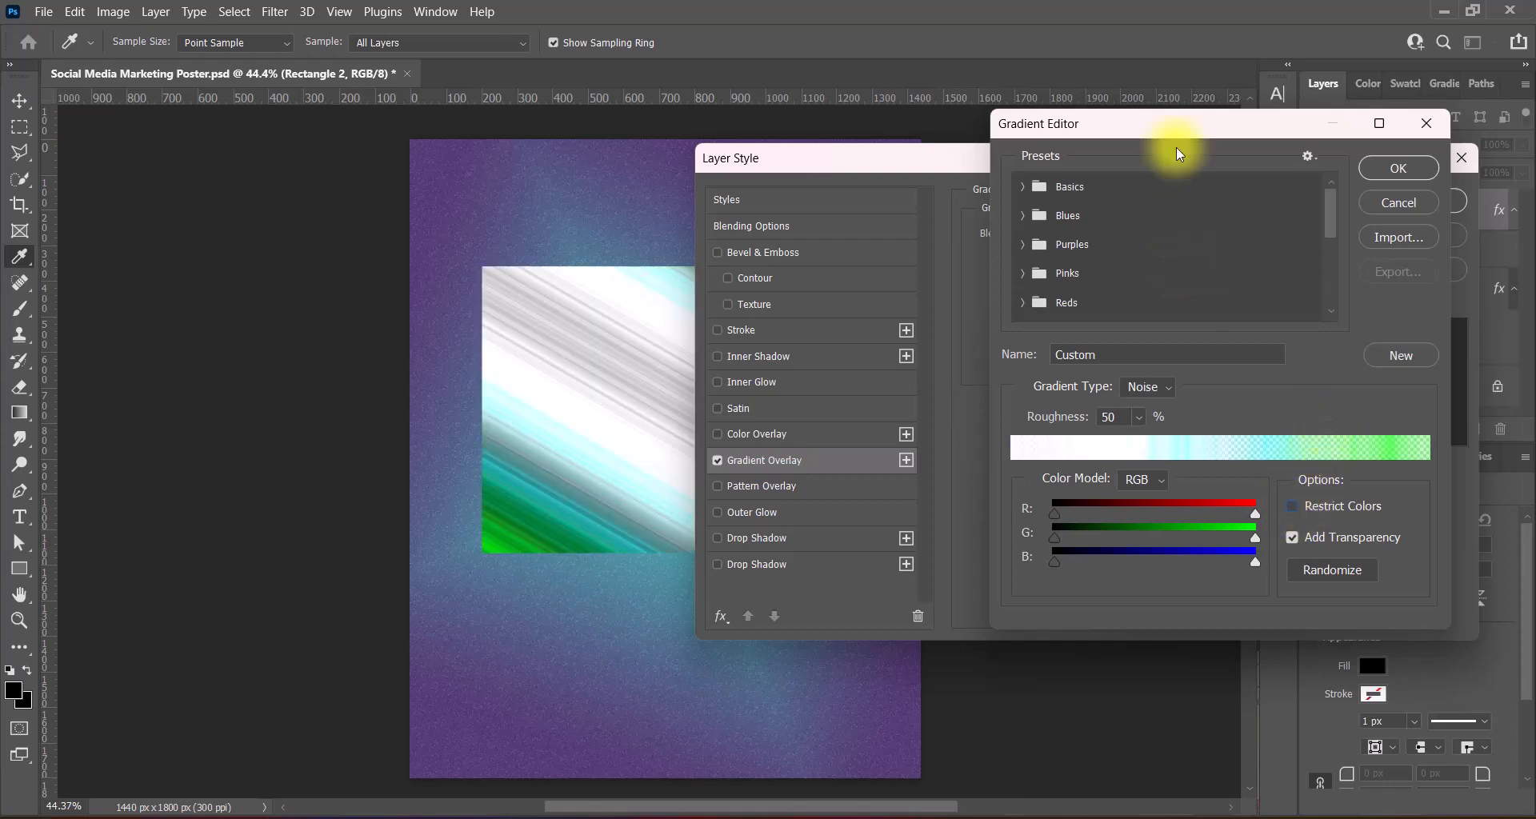
pyautogui.click(1333, 569)
pyautogui.click(1336, 571)
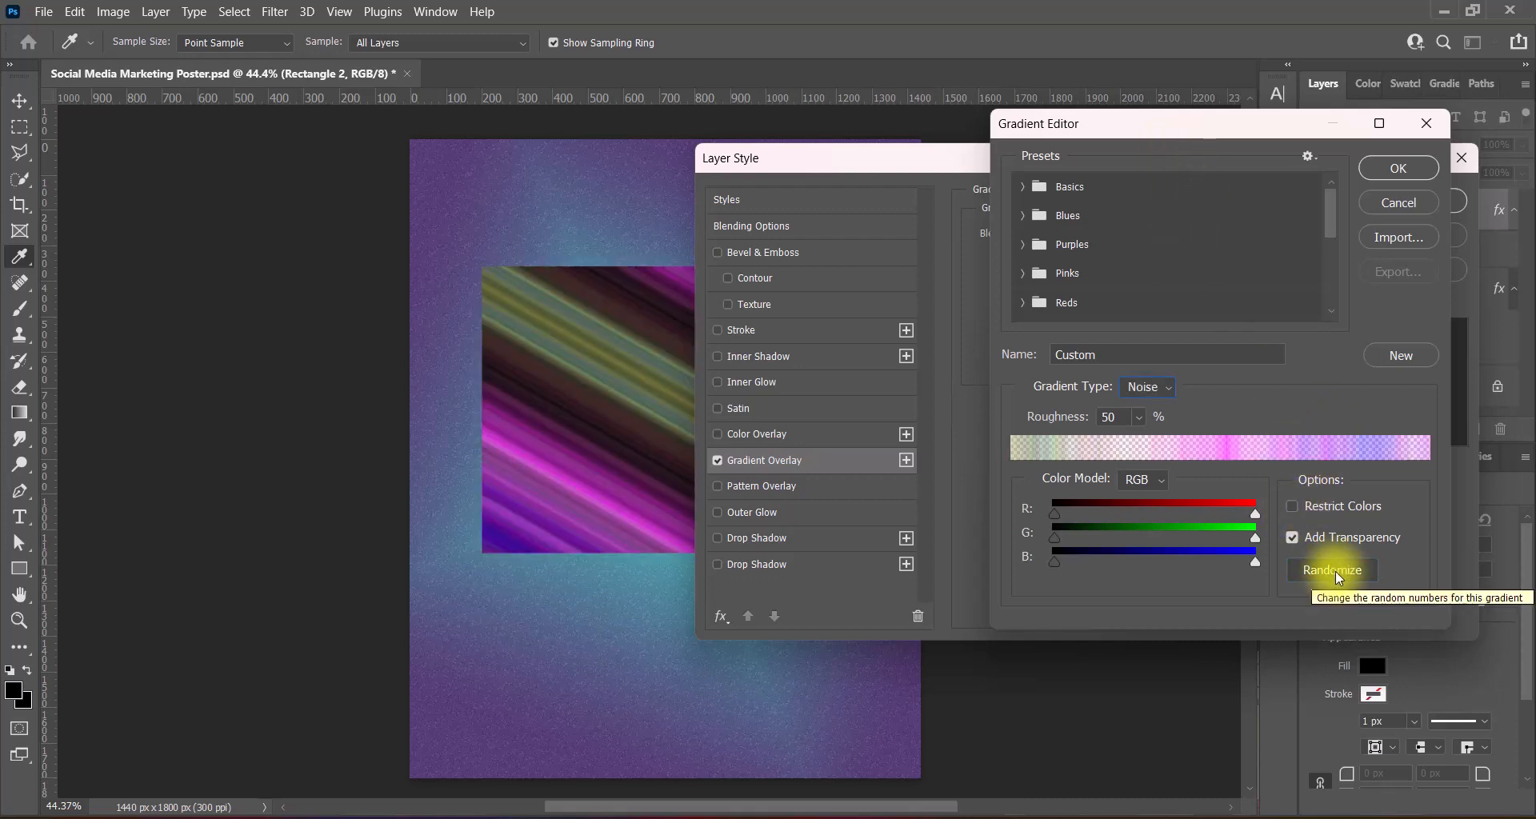
pyautogui.click(1399, 168)
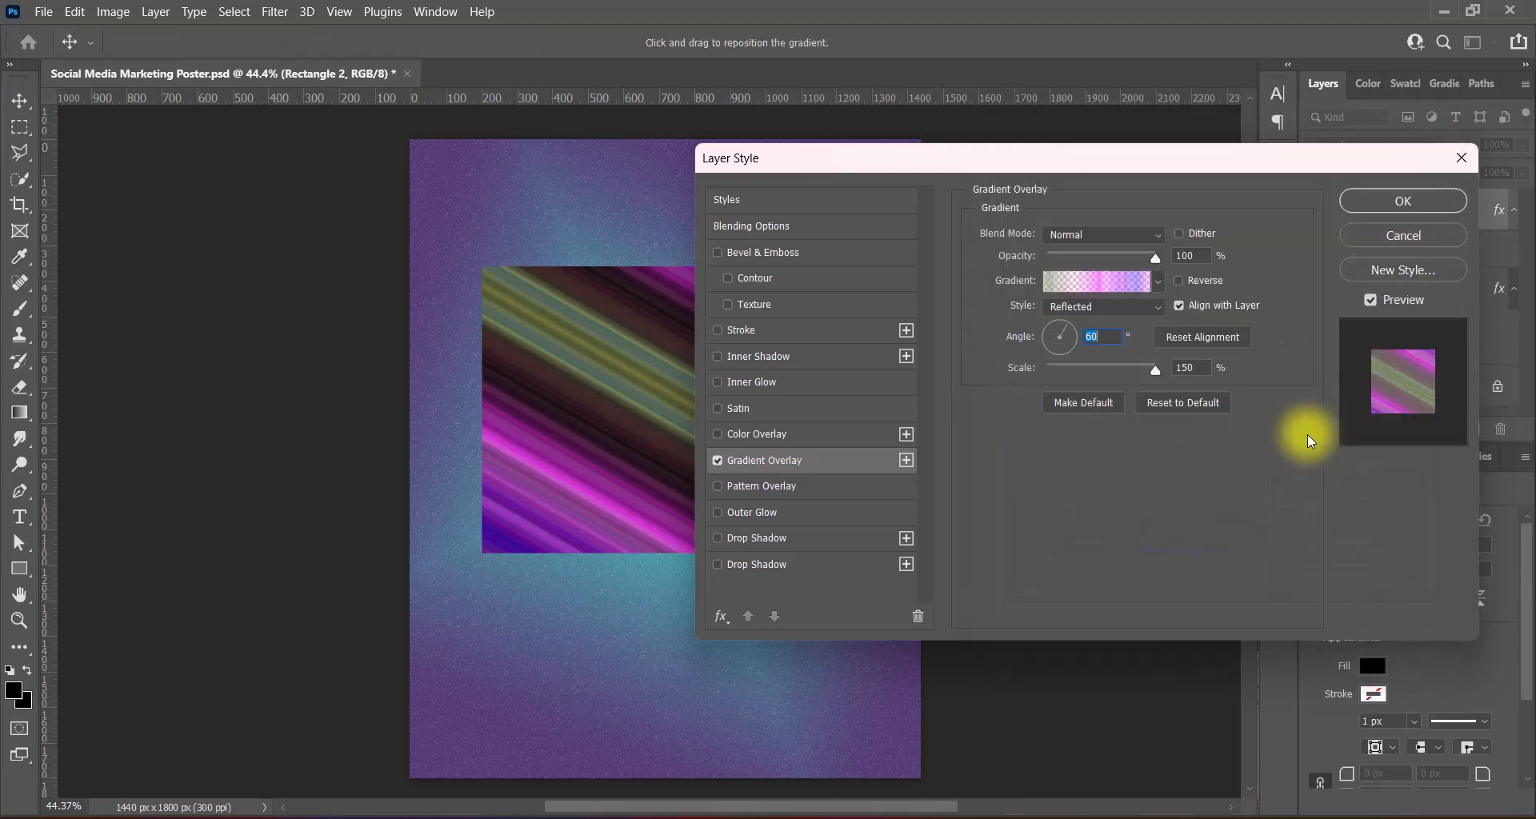
pyautogui.click(1179, 280)
pyautogui.click(1368, 207)
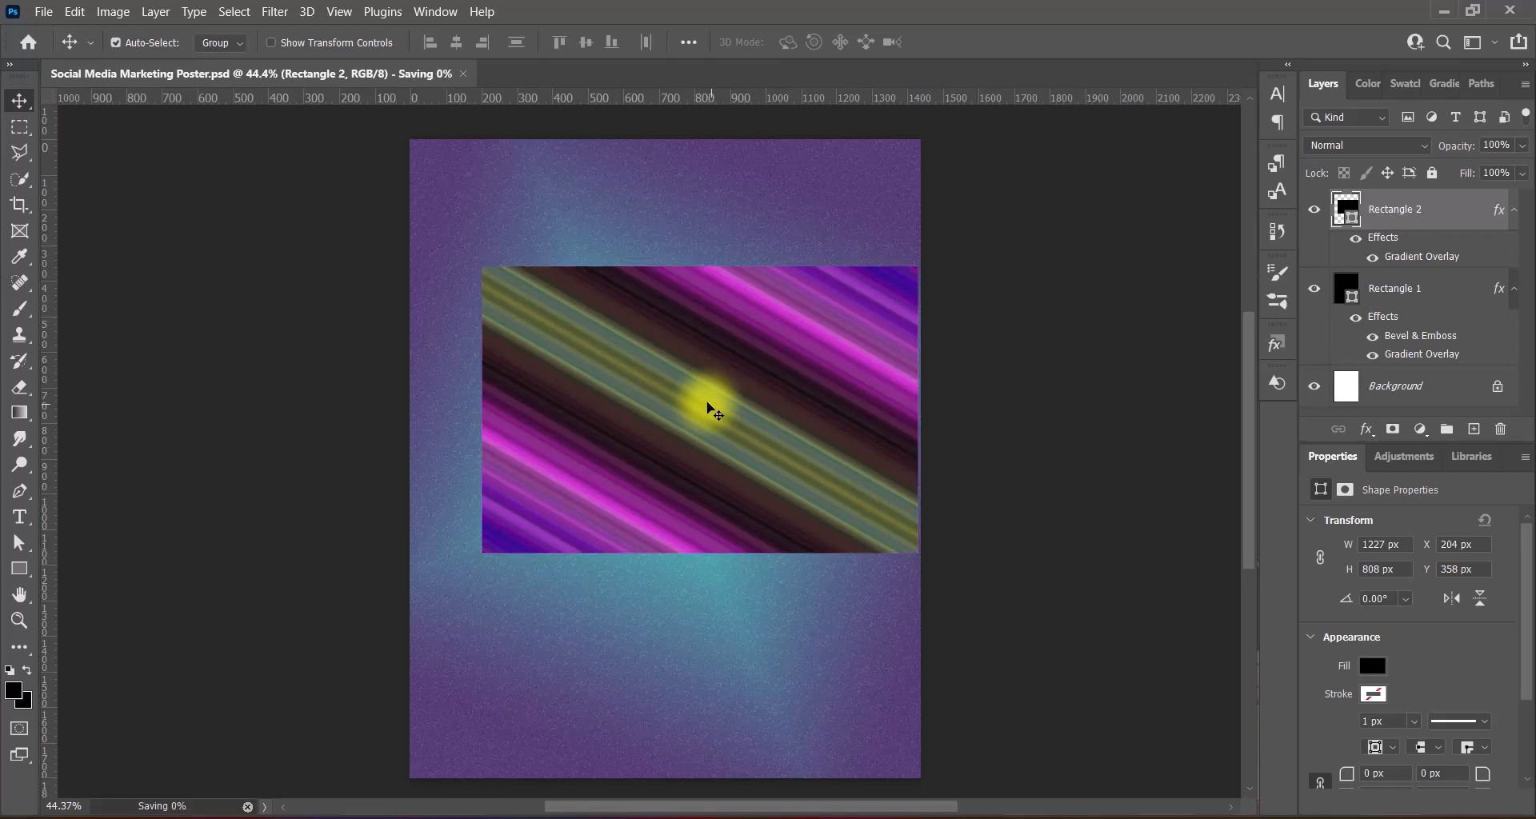
# - Position the streaked rectangle centre-left and convert Rectangle 2 to a smart object
pyautogui.moveTo(713, 415); pyautogui.dragTo(775, 210)
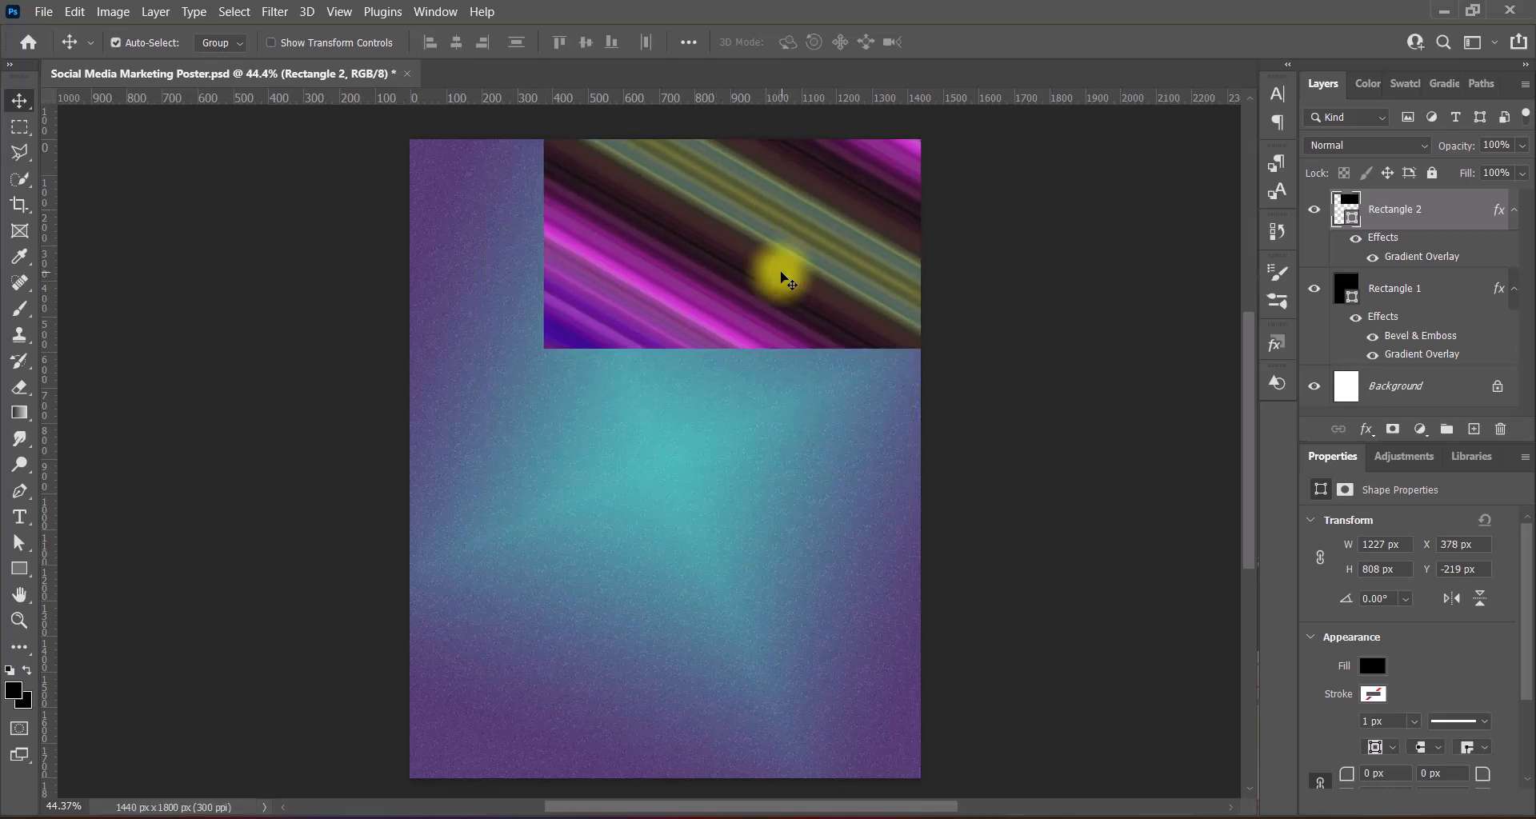
pyautogui.moveTo(766, 283); pyautogui.dragTo(654, 472)
pyautogui.rightClick(1419, 213)
pyautogui.click(1339, 253)
# - Apply a Levels adjustment using the Increase Contrast 3 preset
pyautogui.click(113, 11)
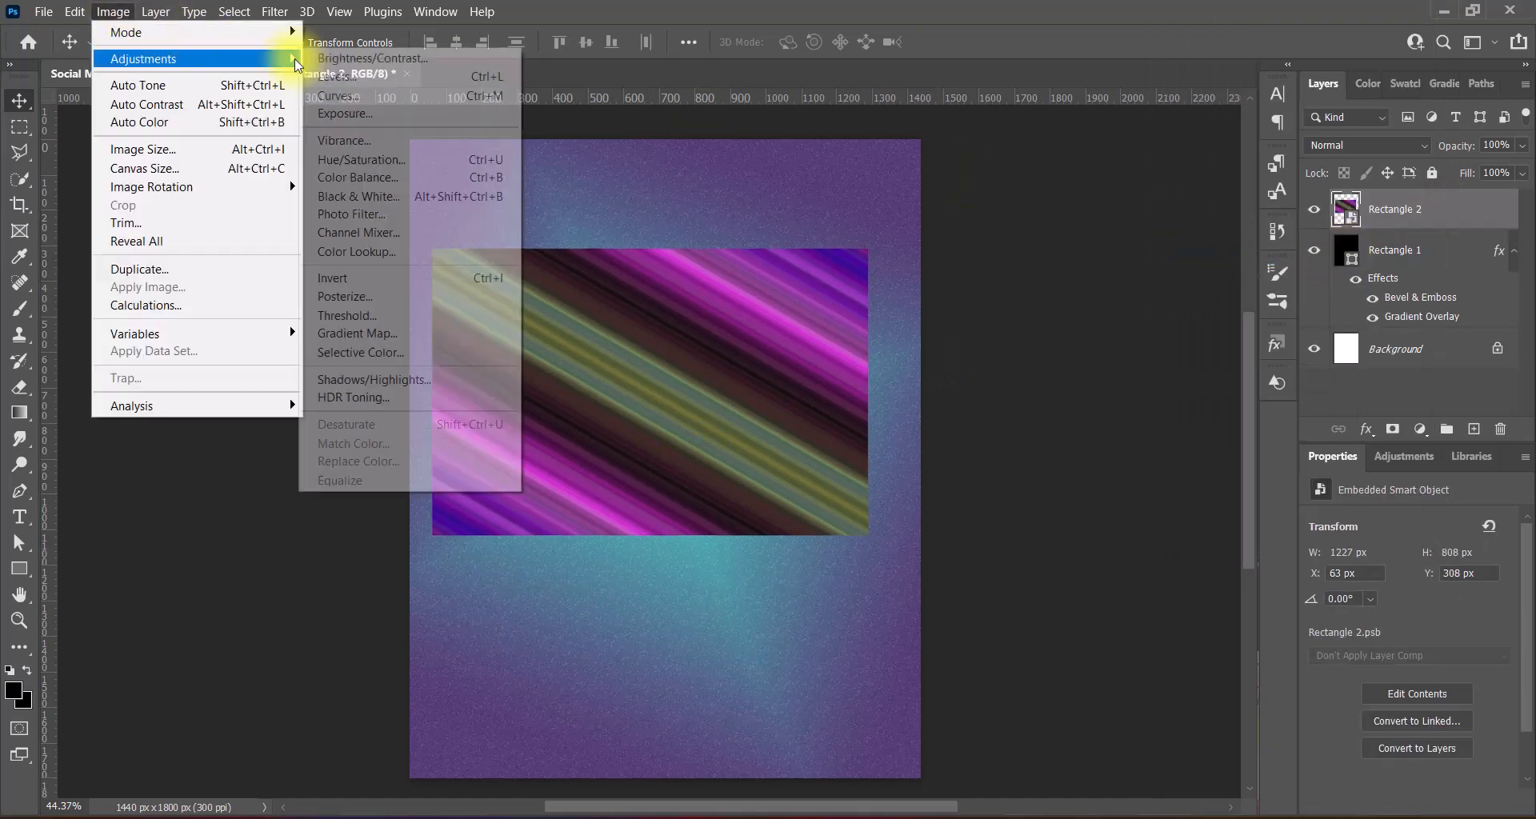
pyautogui.click(336, 65)
pyautogui.click(1077, 163)
pyautogui.click(1016, 268)
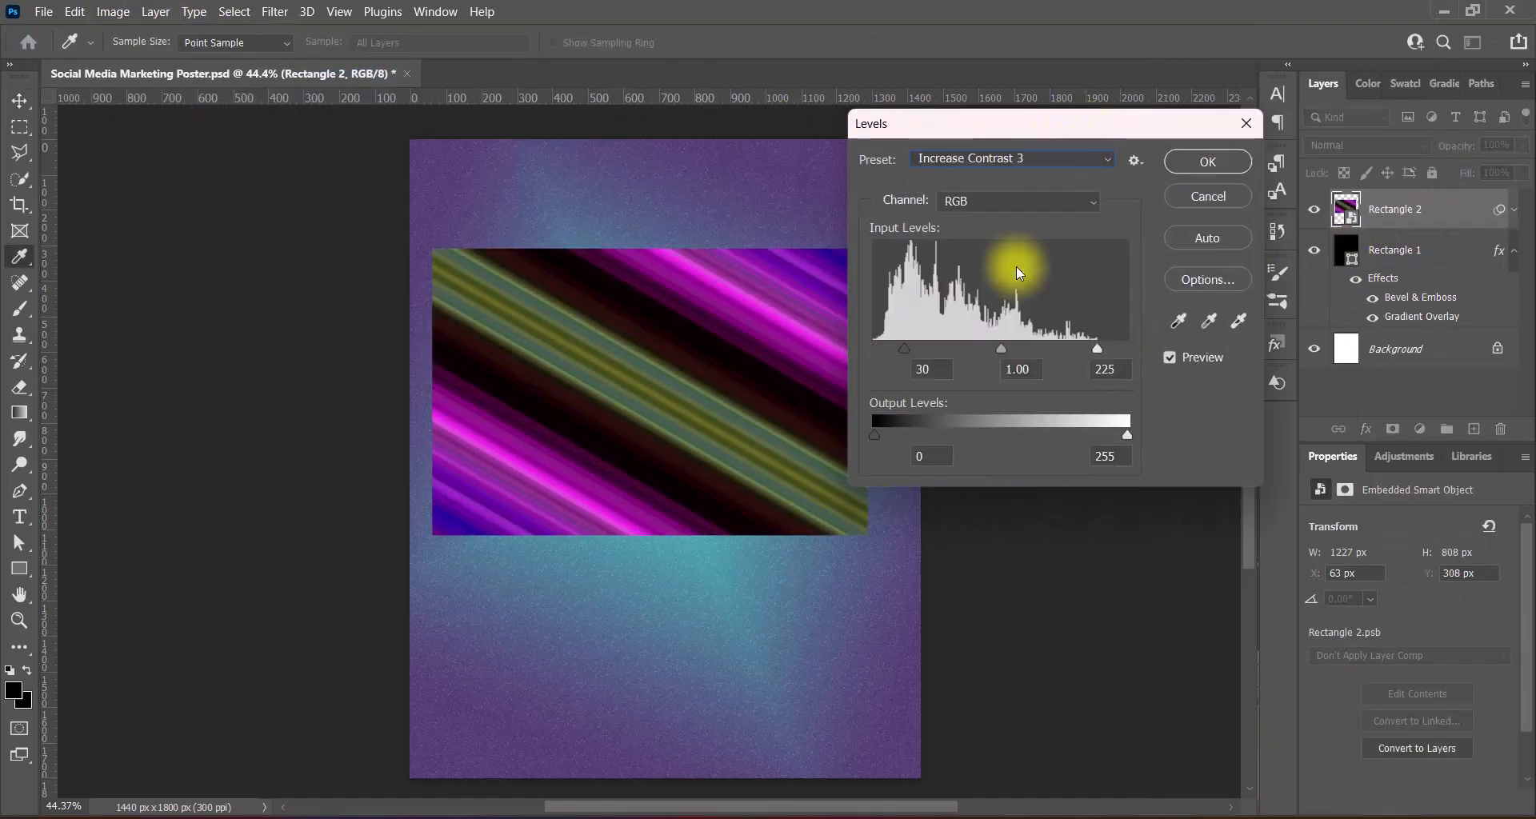
pyautogui.click(1016, 159)
pyautogui.click(1016, 156)
pyautogui.click(1207, 161)
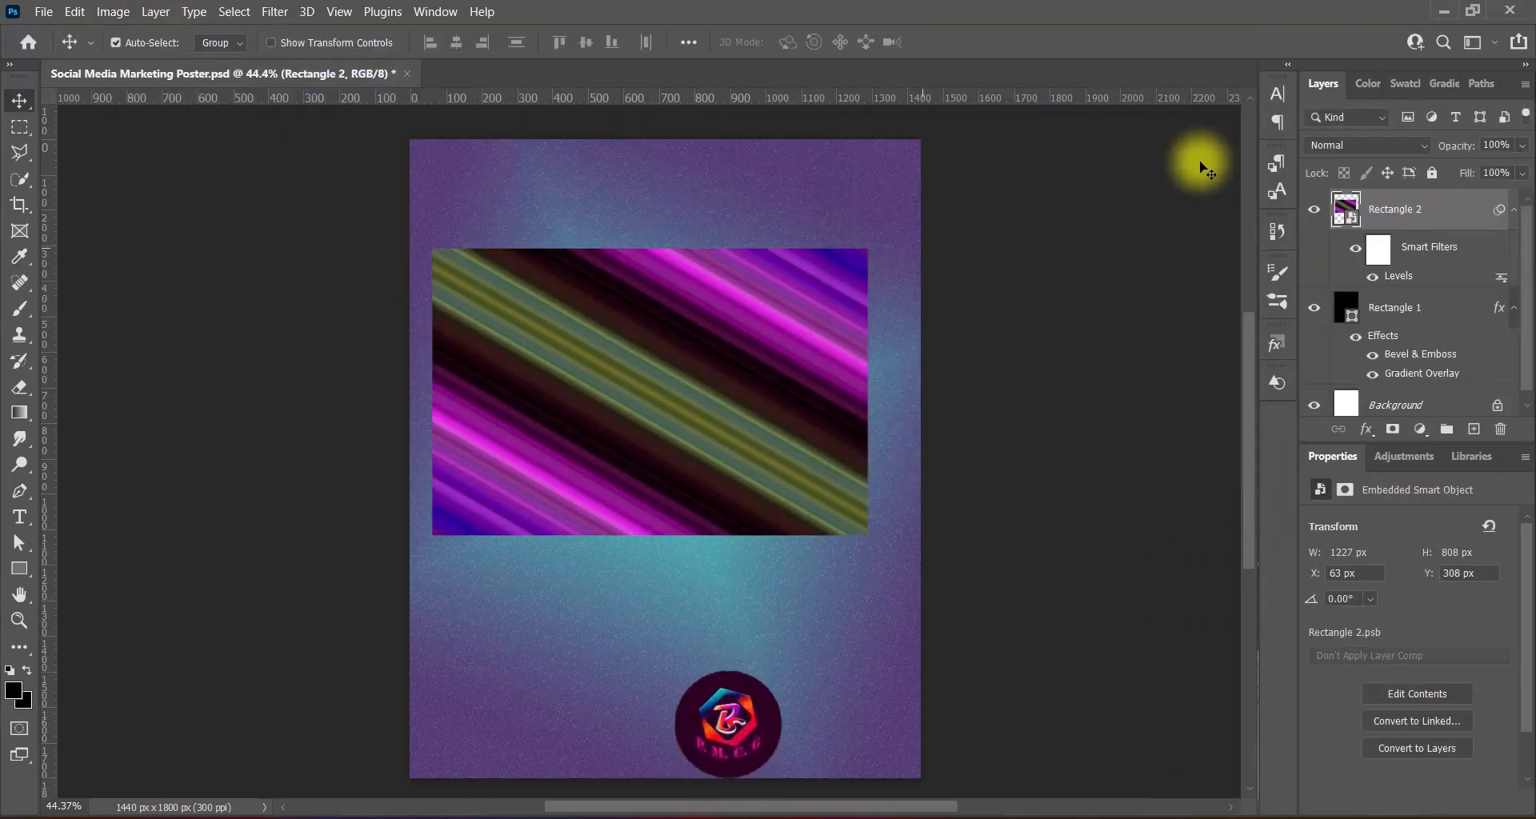
# - Convert Rectangle 2 to a smart object again and set its blend mode to Pin Light
pyautogui.rightClick(1432, 210)
pyautogui.click(1376, 190)
pyautogui.click(1396, 145)
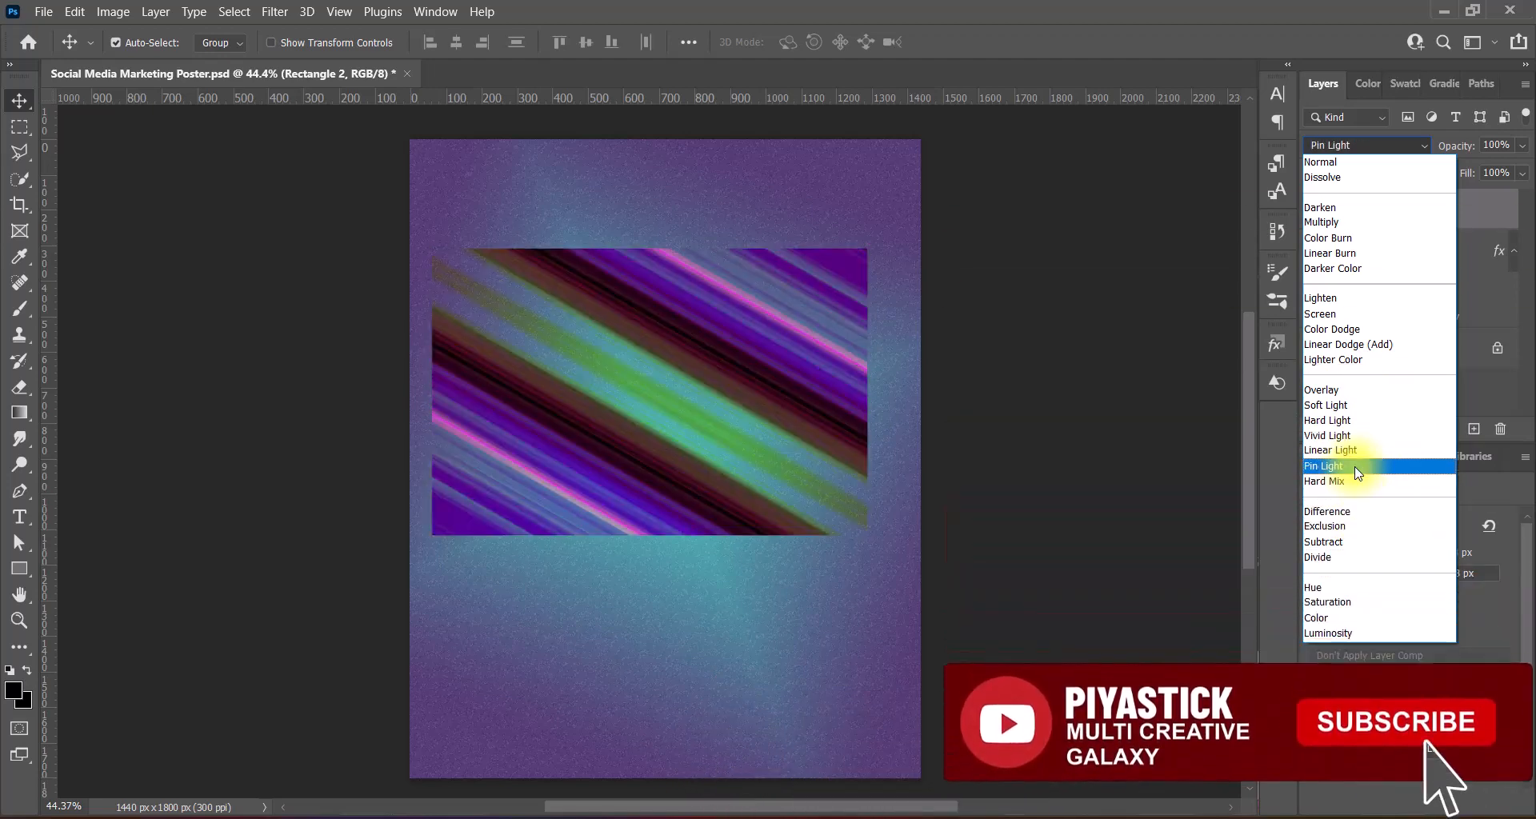
pyautogui.click(1356, 468)
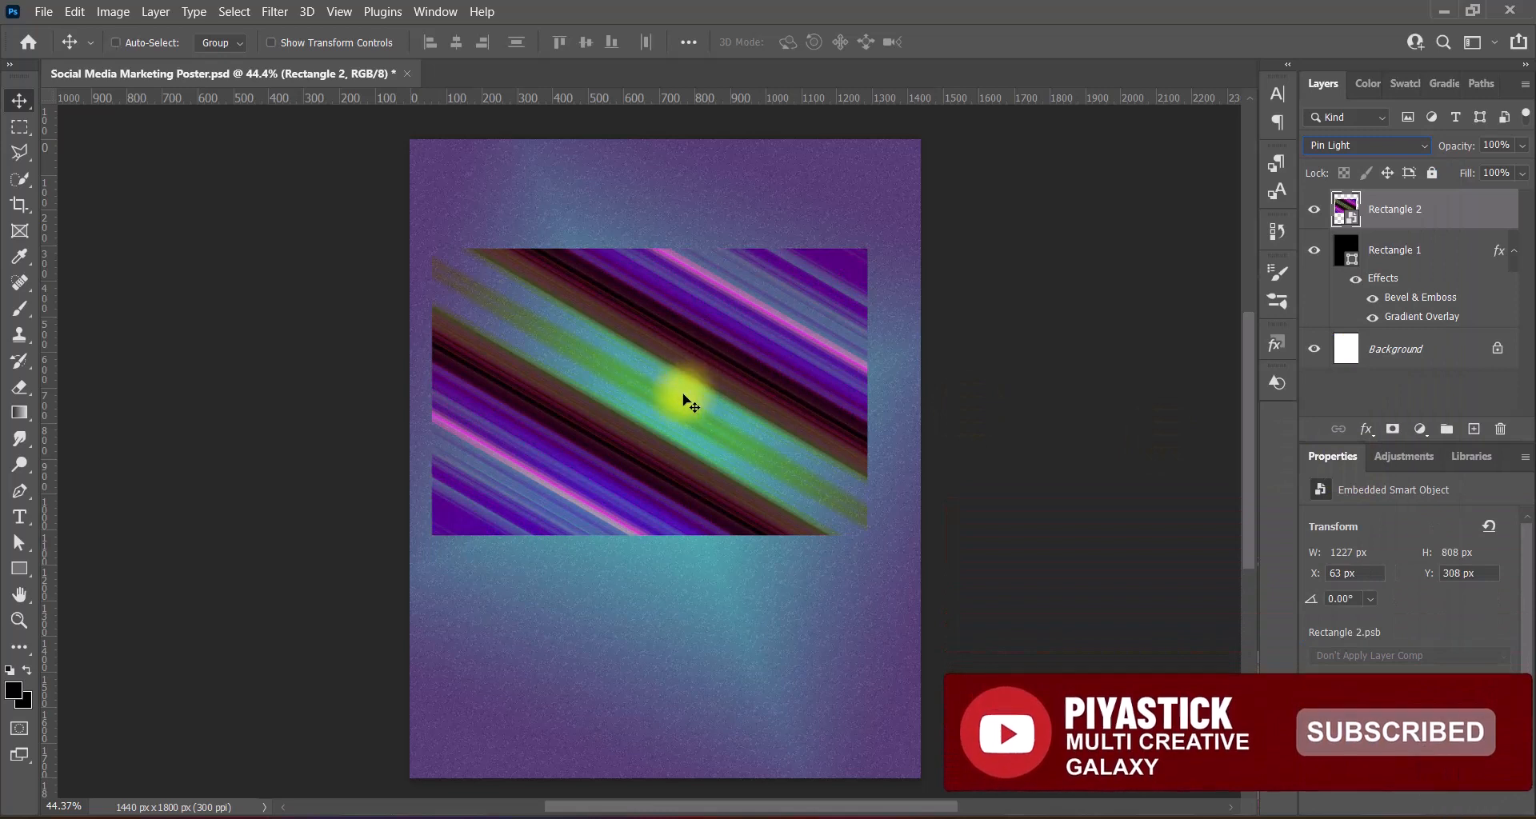
# - Move, rotate and enlarge the light-streak layer up toward the top-right corner
pyautogui.hotkey('ctrl', 't')
pyautogui.moveTo(754, 446); pyautogui.dragTo(809, 291)
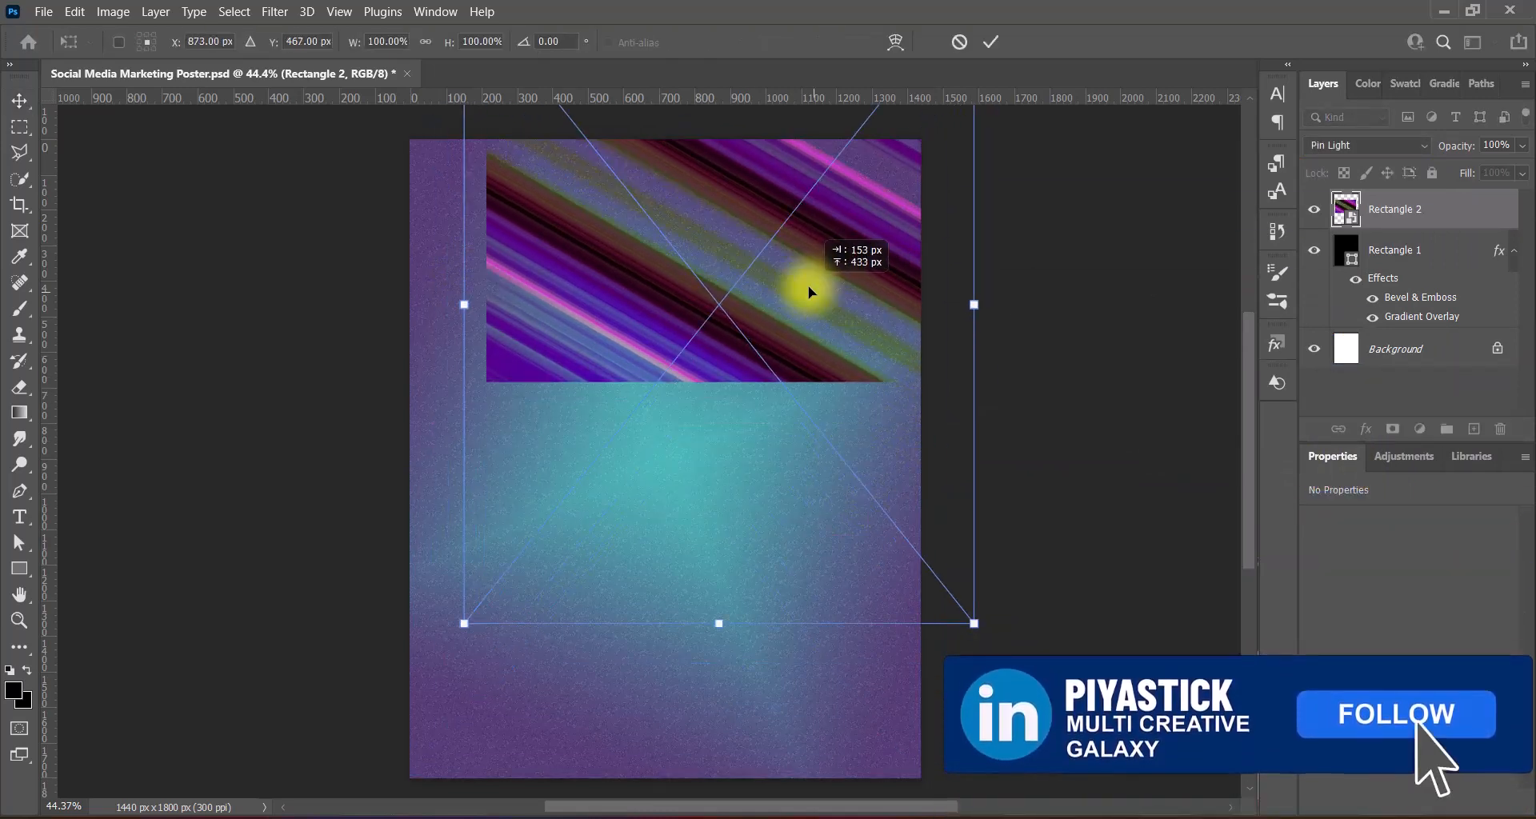
pyautogui.moveTo(1063, 357); pyautogui.dragTo(1040, 445)
pyautogui.moveTo(472, 236); pyautogui.dragTo(344, 161)
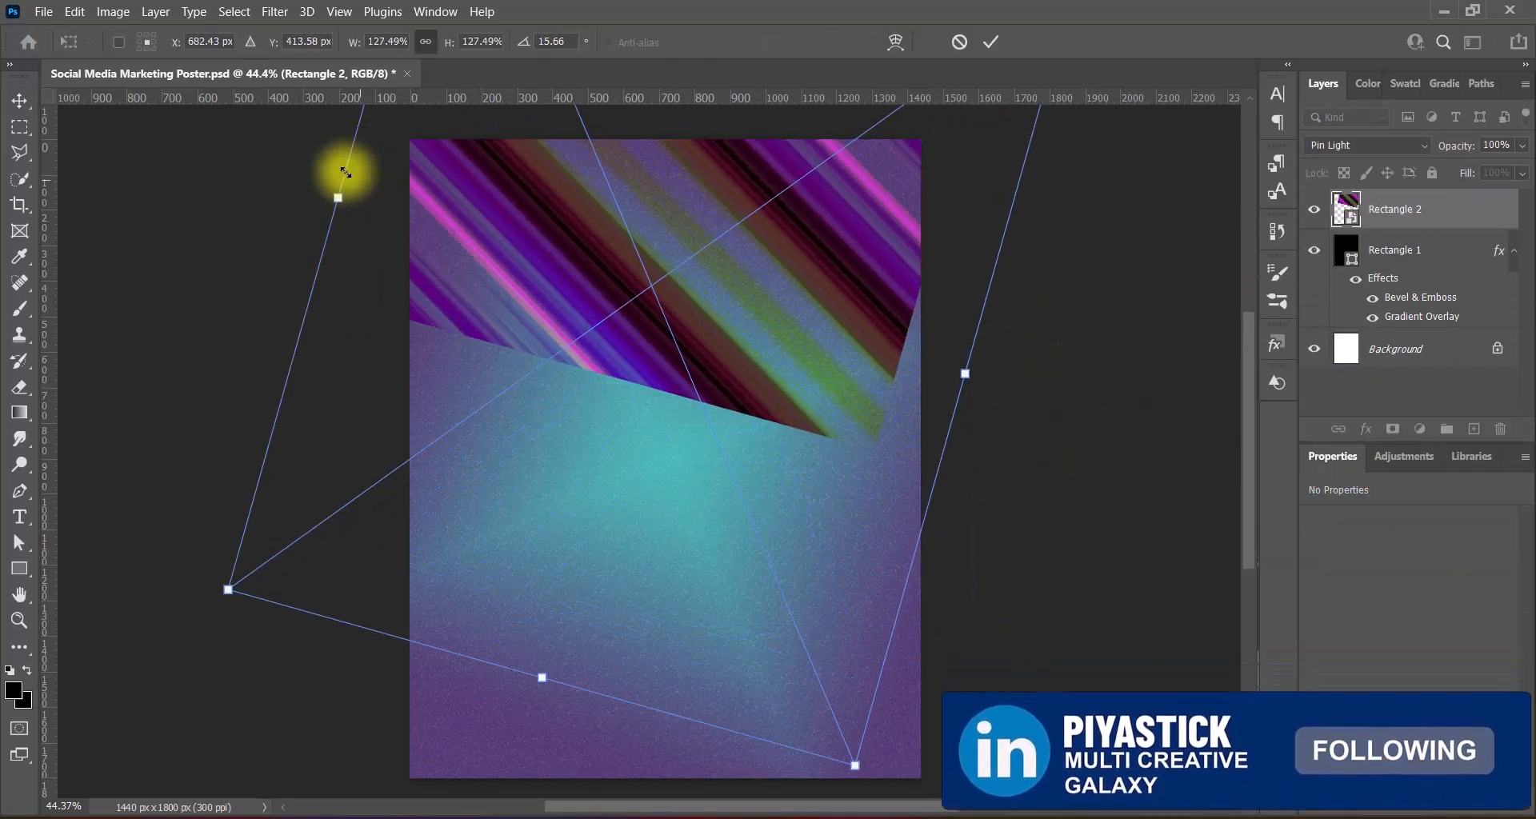
pyautogui.moveTo(998, 380); pyautogui.dragTo(869, 158)
pyautogui.moveTo(1136, 272); pyautogui.dragTo(1203, 387)
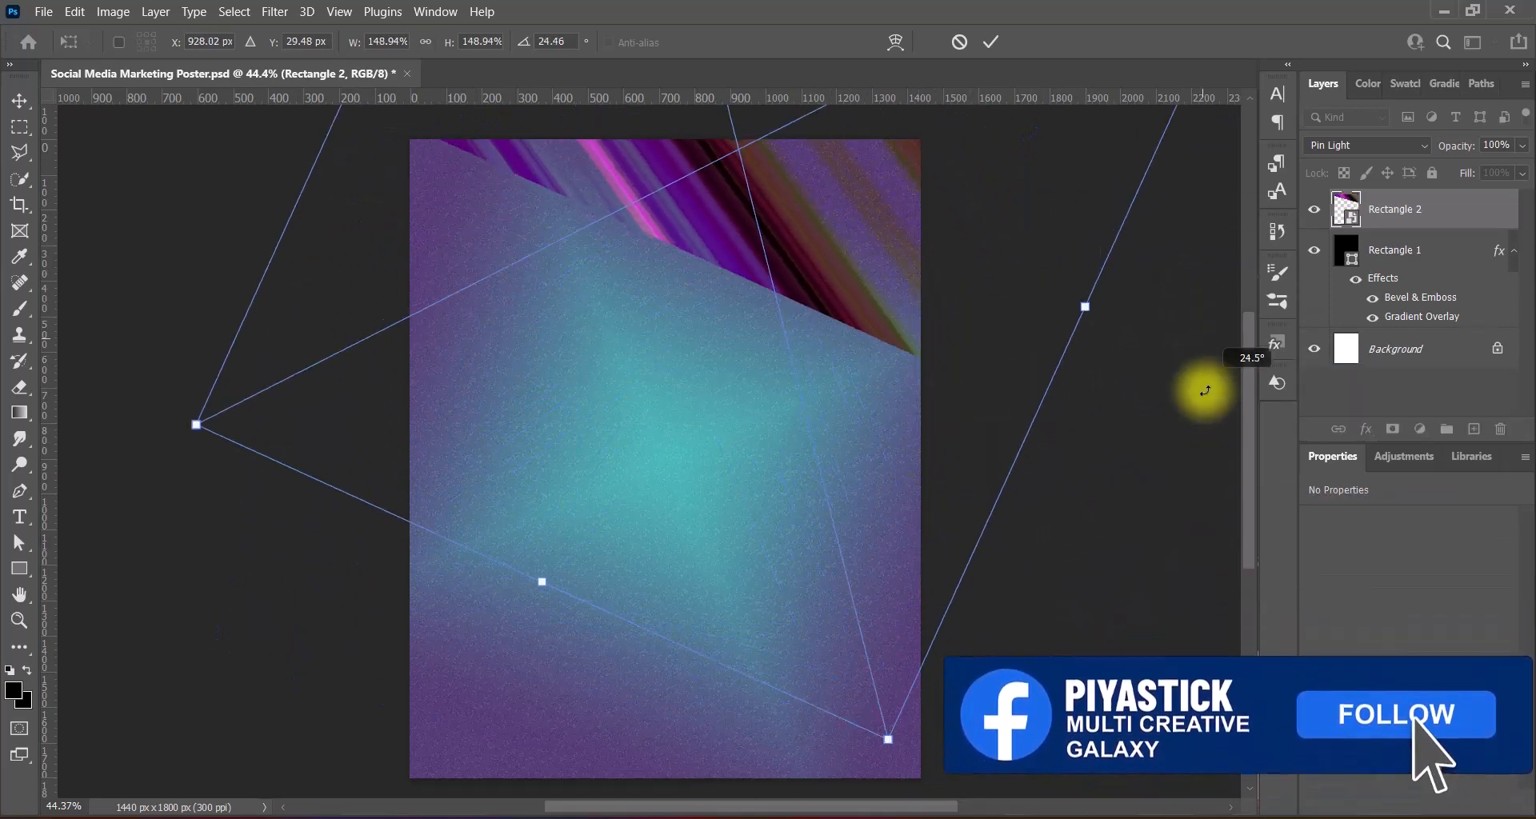
pyautogui.moveTo(798, 291)
pyautogui.mouseDown()
pyautogui.moveTo(836, 302)
pyautogui.moveTo(802, 310)
pyautogui.mouseUp()
pyautogui.moveTo(1131, 456); pyautogui.dragTo(1131, 442)
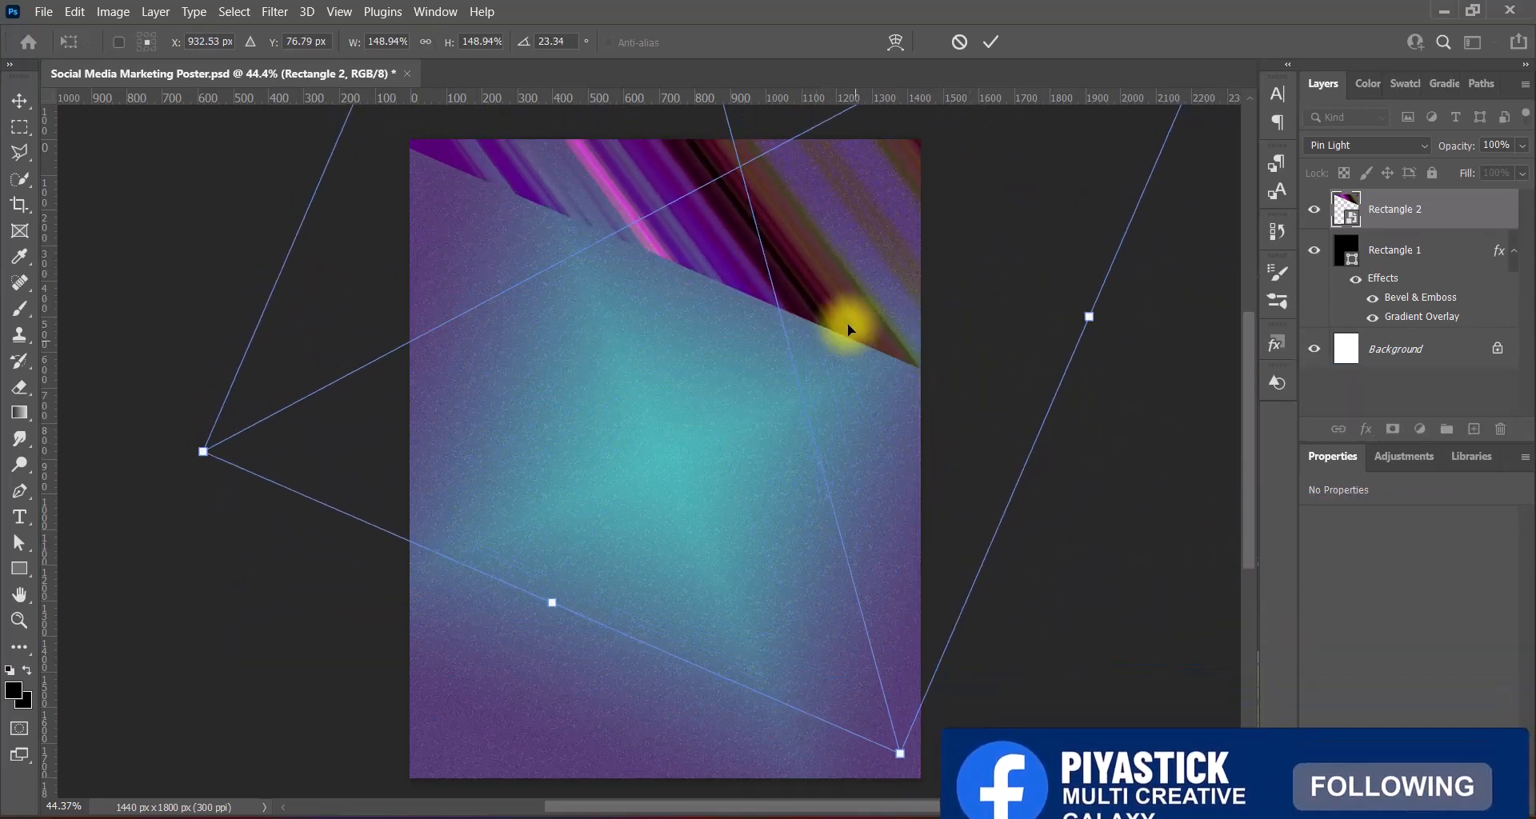
pyautogui.moveTo(847, 323); pyautogui.dragTo(864, 324)
pyautogui.press('Return')
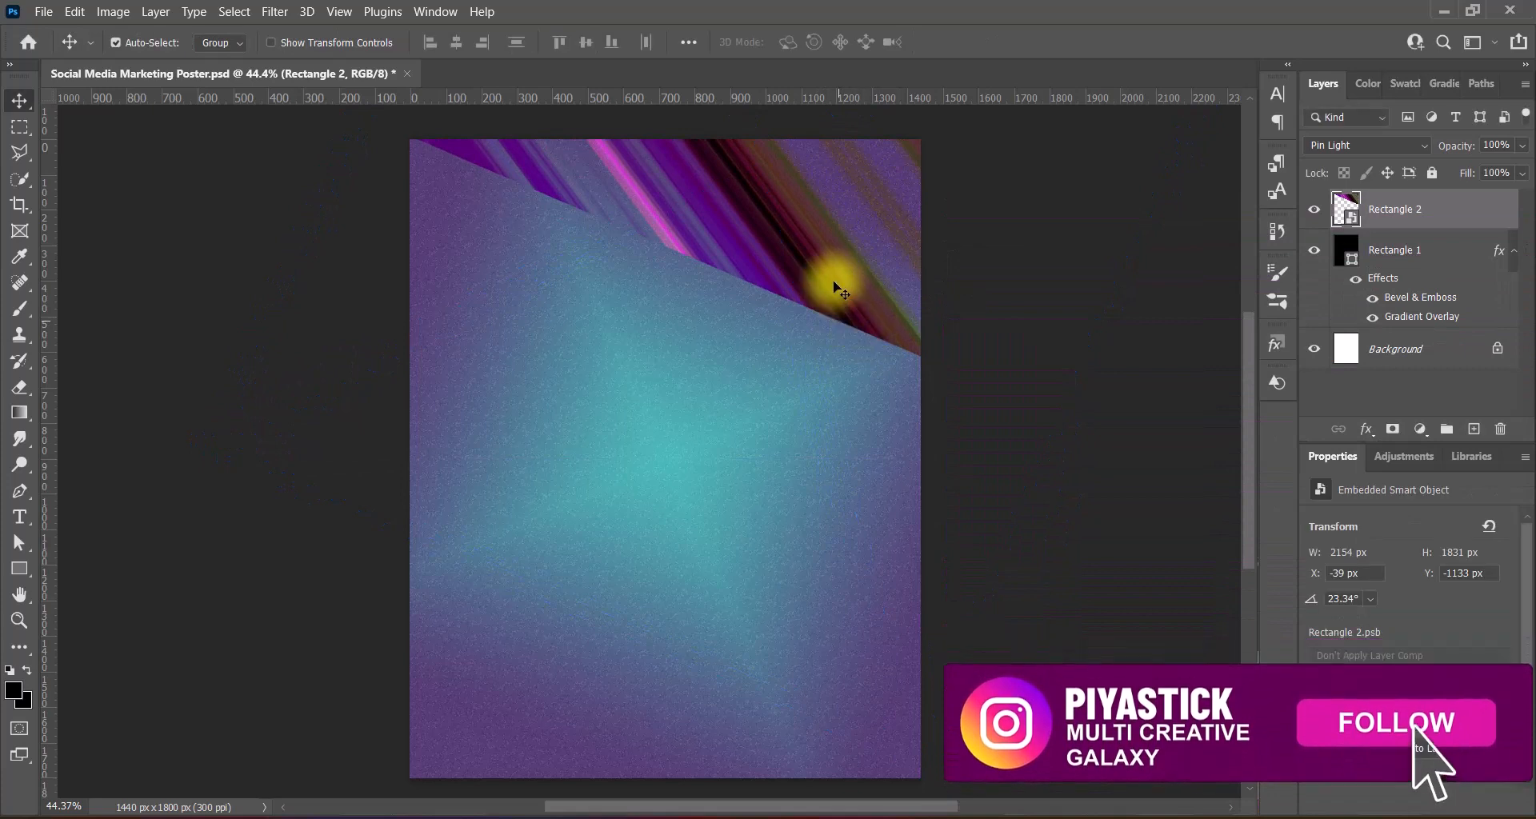
# - Re-transform the streak, rotating it to about 20° and resizing it across the top-right corner
pyautogui.hotkey('ctrl', 't')
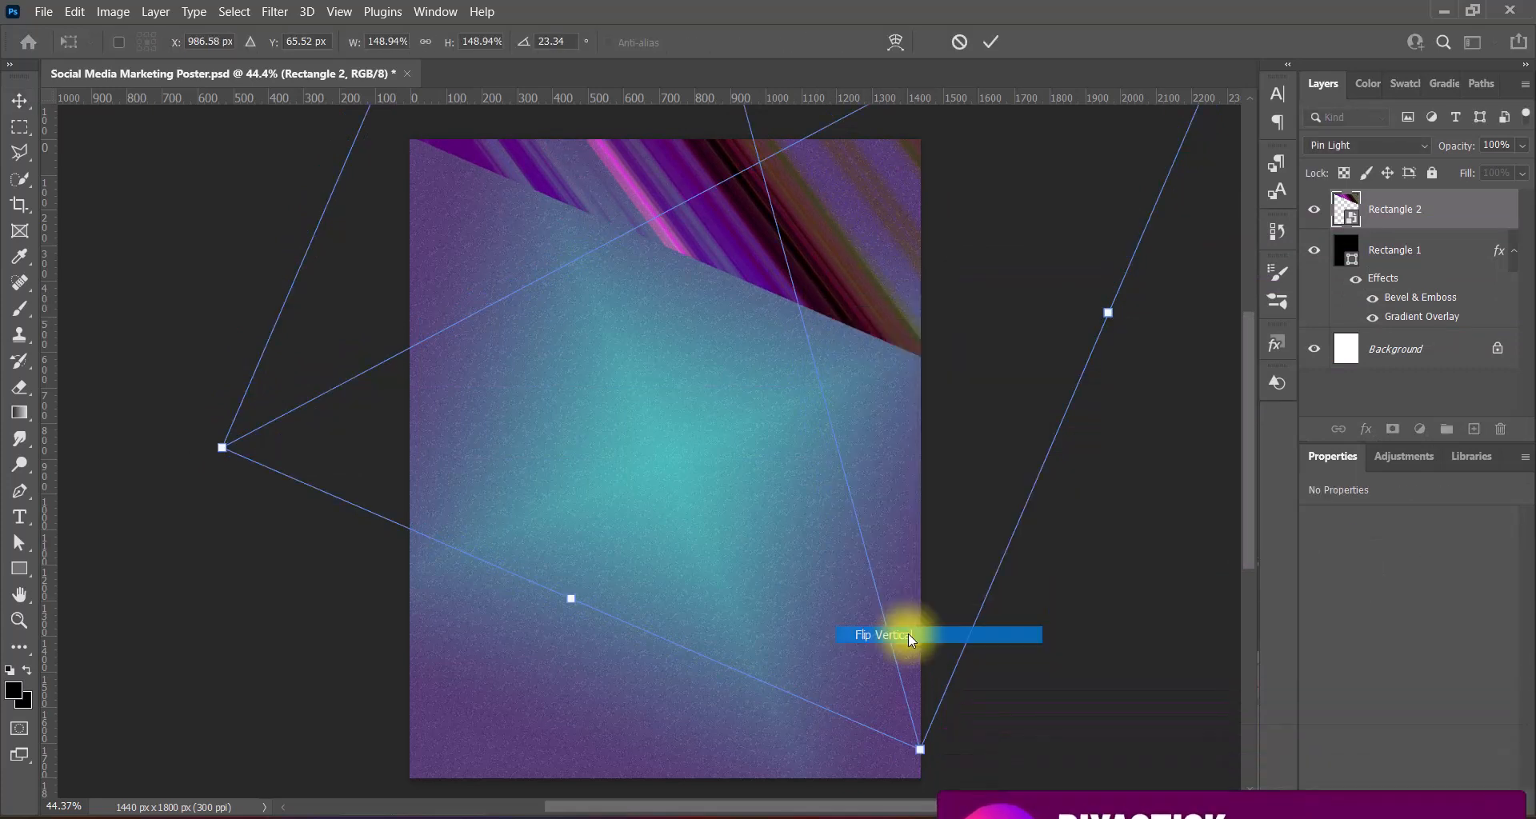
pyautogui.moveTo(908, 634); pyautogui.dragTo(1096, 525)
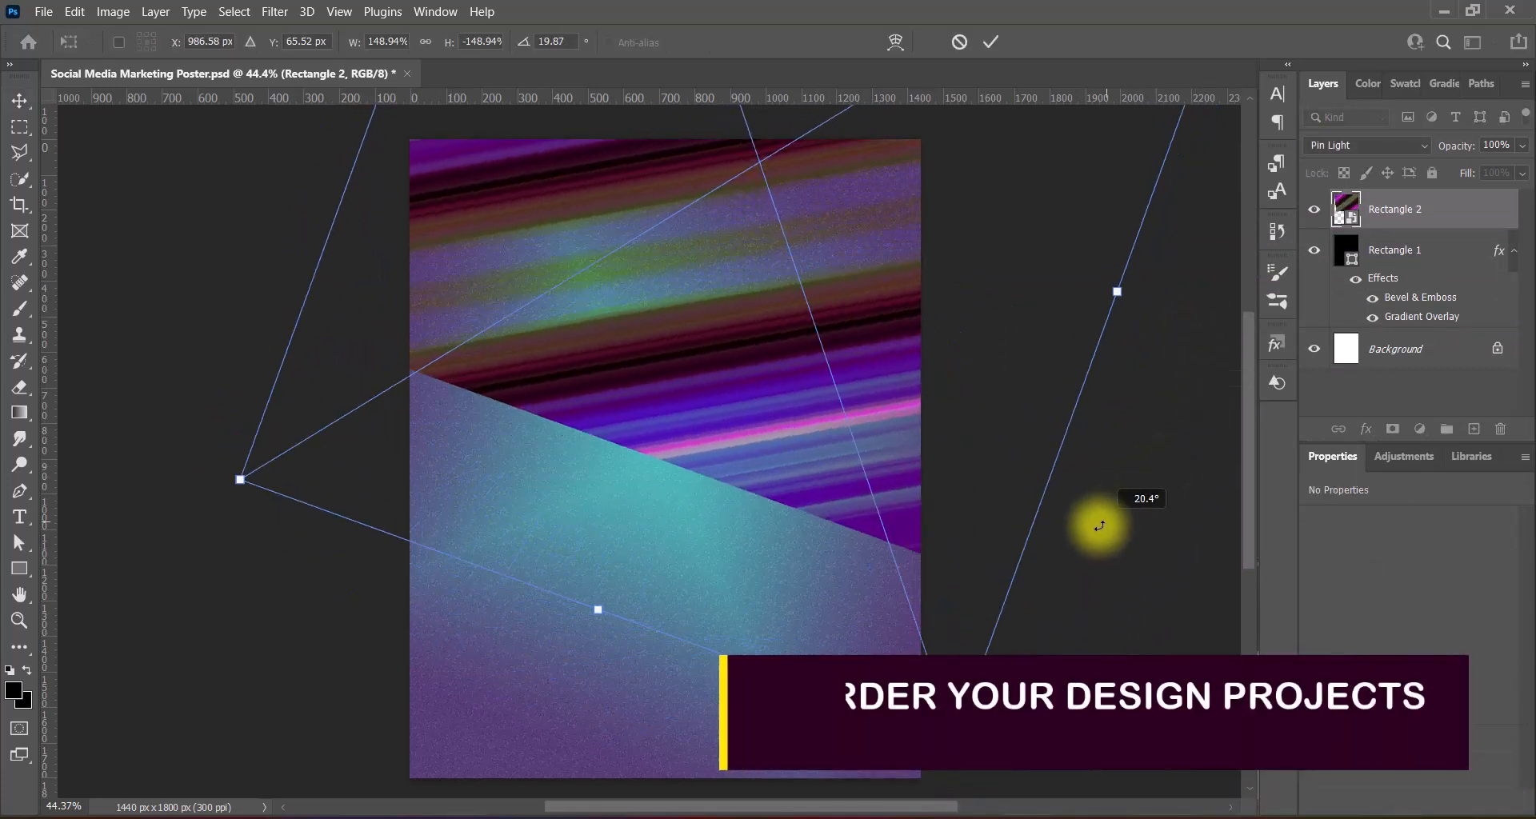
pyautogui.moveTo(773, 398); pyautogui.dragTo(824, 220)
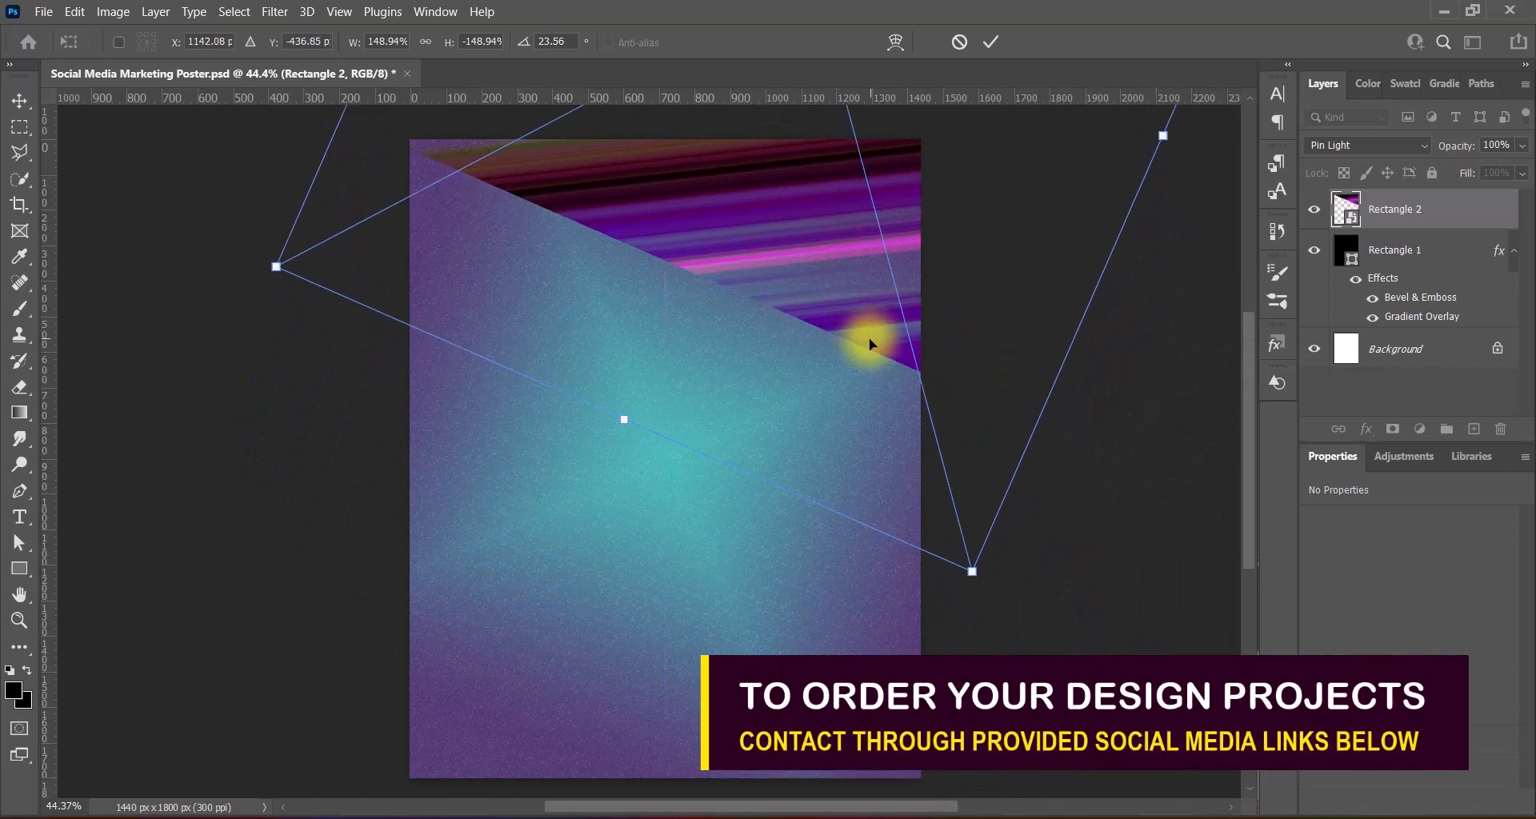
pyautogui.moveTo(867, 339); pyautogui.dragTo(851, 331)
pyautogui.moveTo(961, 569); pyautogui.dragTo(880, 342)
pyautogui.moveTo(855, 155); pyautogui.dragTo(949, 344)
pyautogui.moveTo(823, 263); pyautogui.dragTo(790, 257)
pyautogui.moveTo(377, 279); pyautogui.dragTo(336, 138)
pyautogui.moveTo(1026, 358); pyautogui.dragTo(1080, 346)
pyautogui.moveTo(810, 320); pyautogui.dragTo(736, 233)
pyautogui.press('Return')
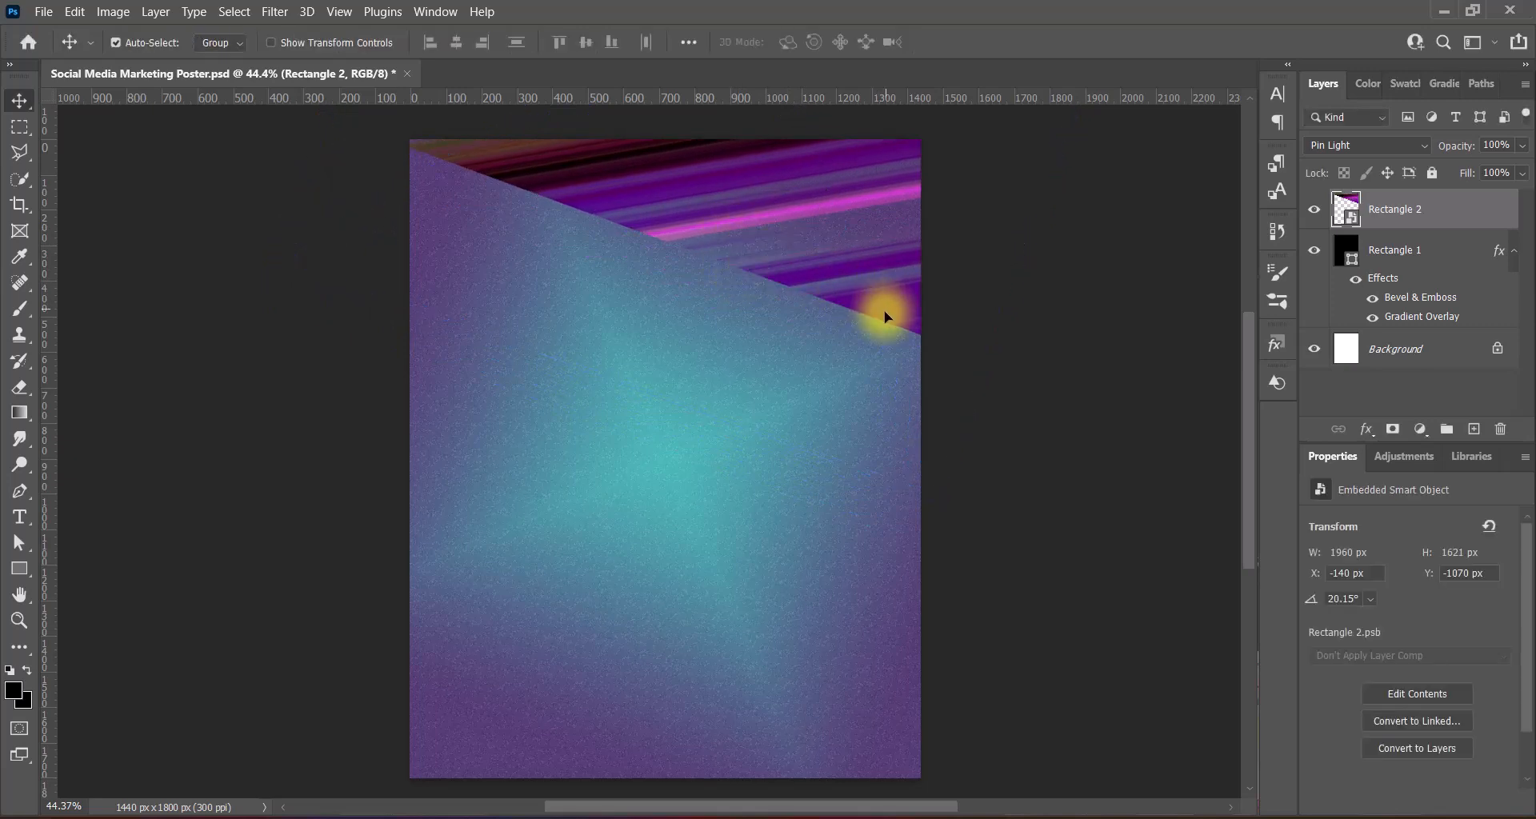
# - Fine-tune the streak's position and scale it up slightly to 1988×1644 px
pyautogui.moveTo(880, 301)
pyautogui.mouseDown()
pyautogui.moveTo(869, 311)
pyautogui.moveTo(883, 301)
pyautogui.mouseUp()
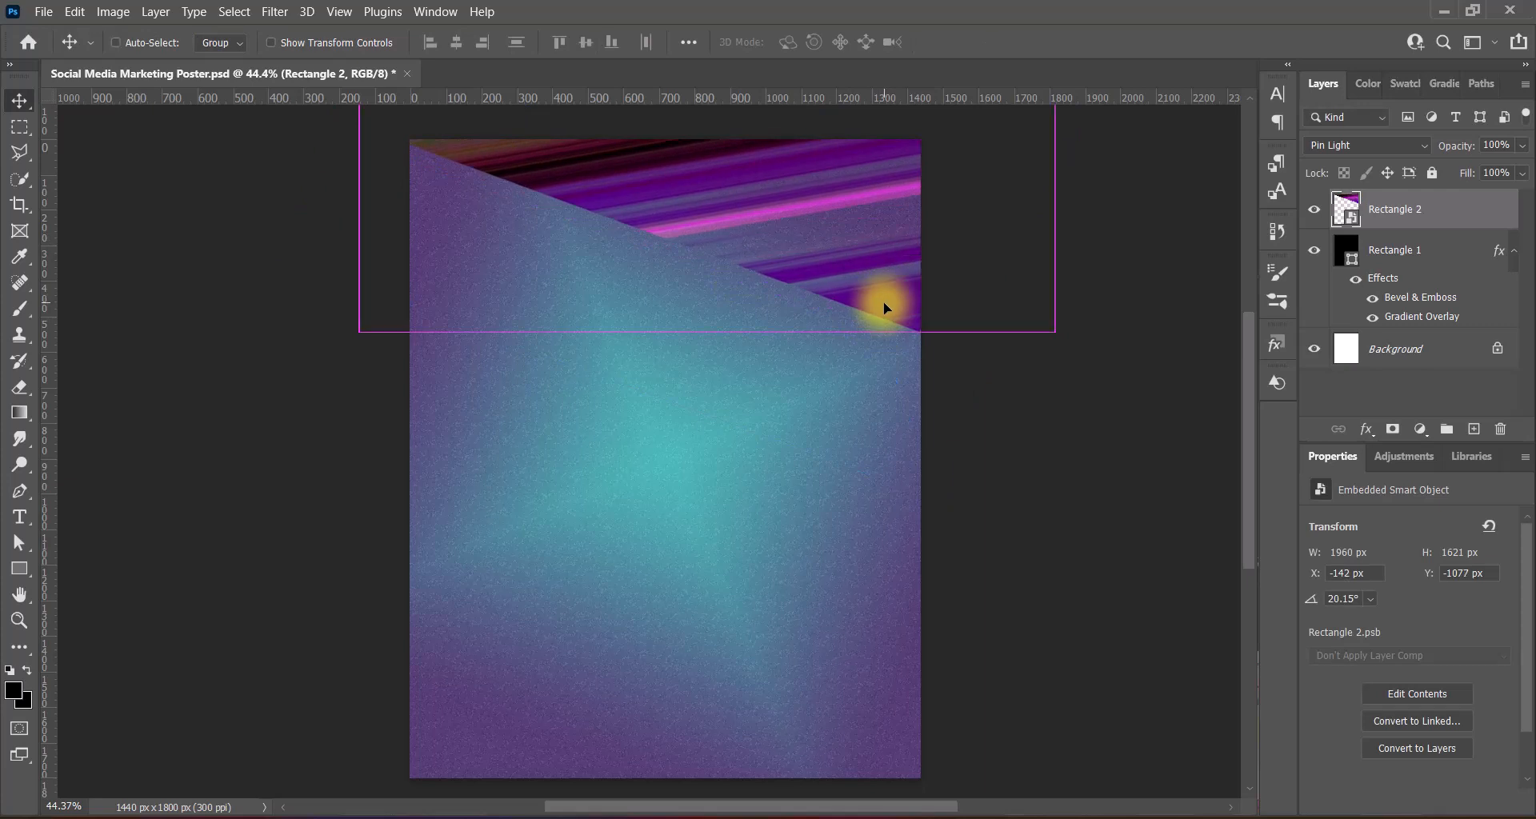
pyautogui.hotkey('ctrl', 't')
pyautogui.moveTo(934, 497); pyautogui.dragTo(939, 507)
pyautogui.moveTo(883, 258); pyautogui.dragTo(881, 252)
pyautogui.press('Return')
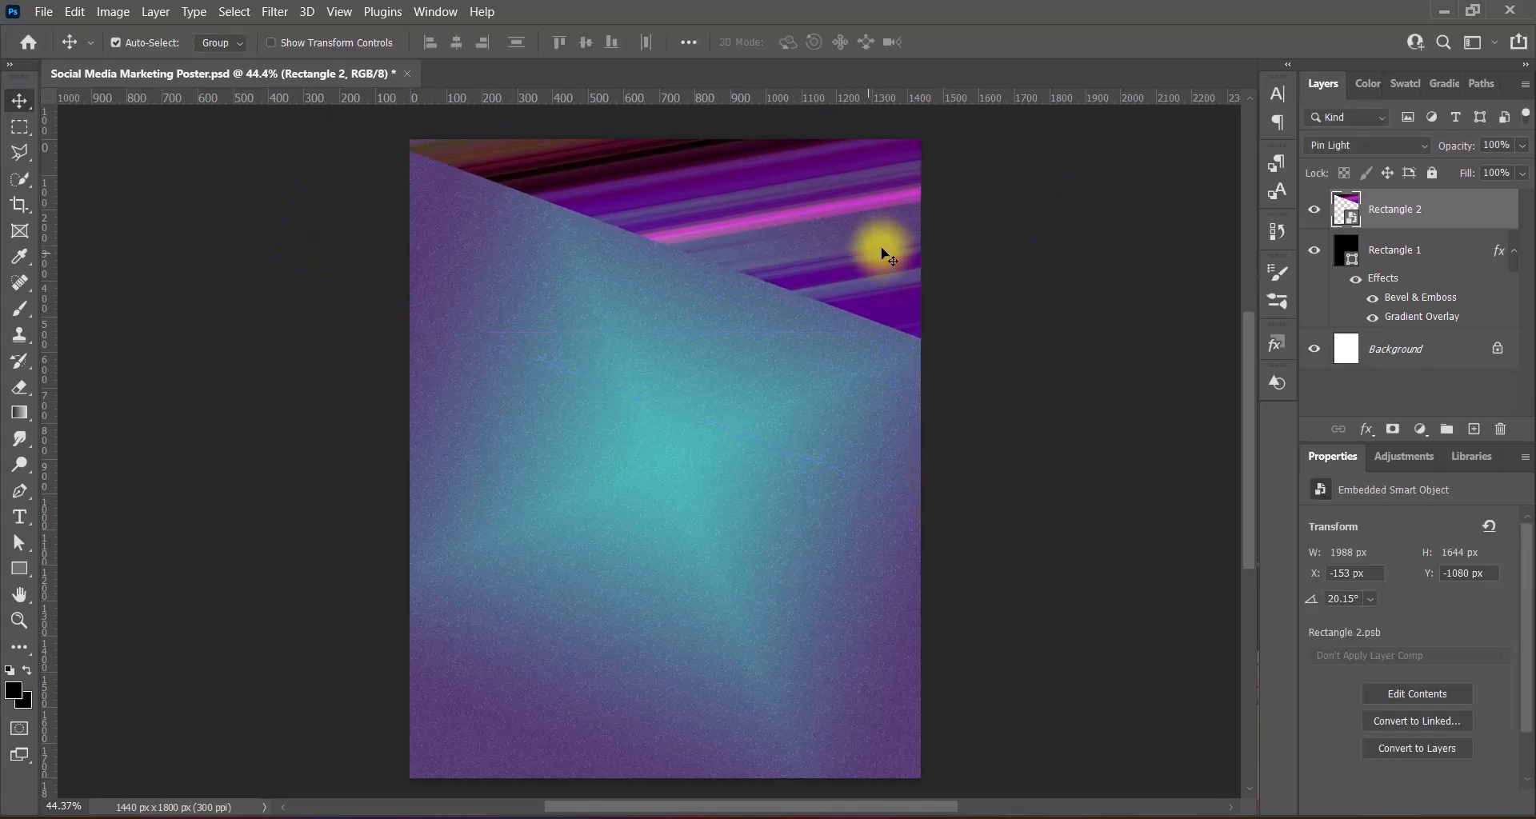
pyautogui.click(1392, 145)
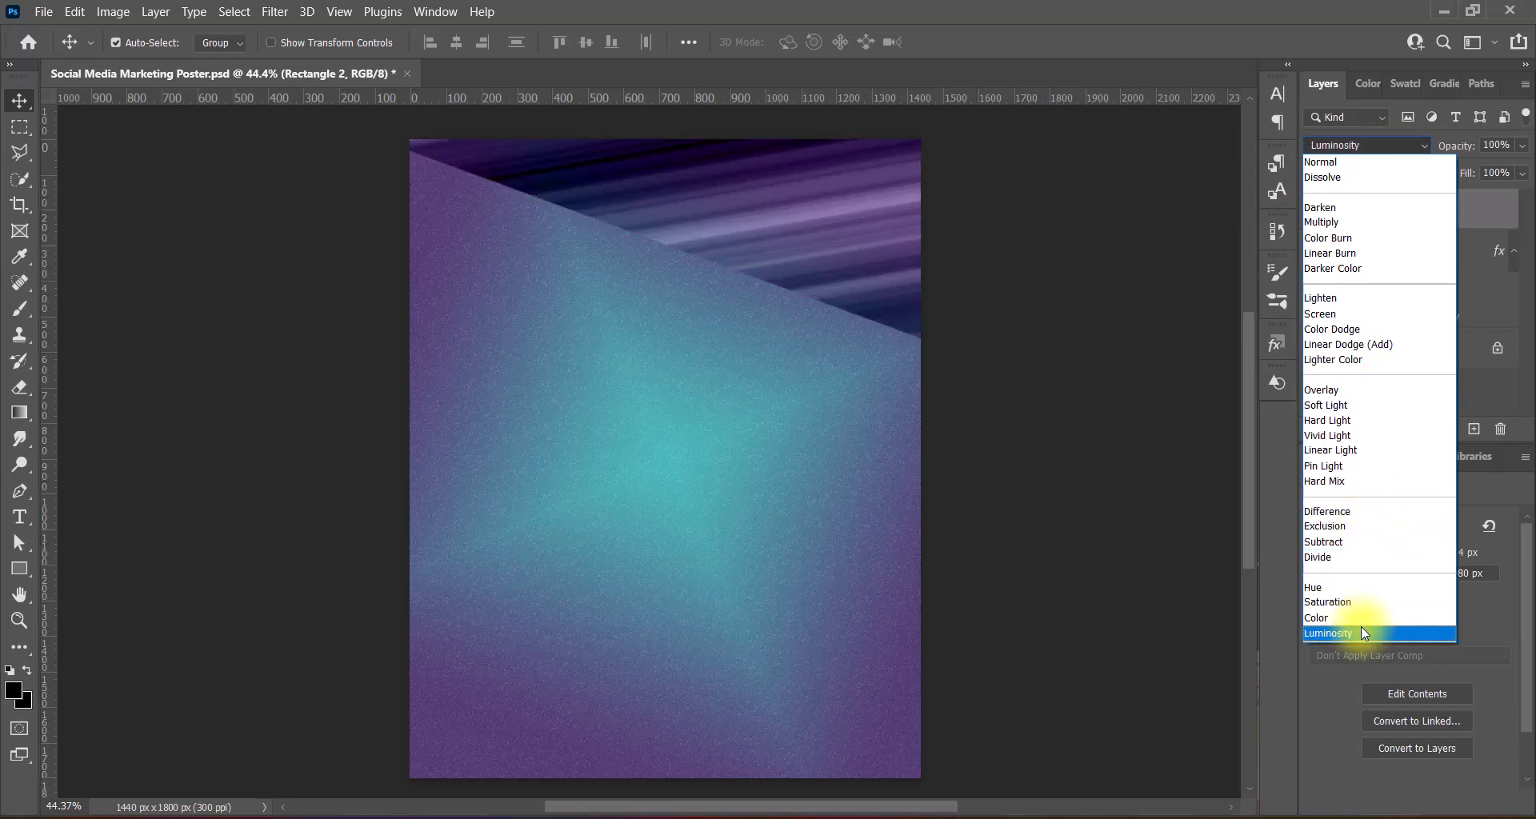
# - Set the streak to Soft Light and enable Outer Glow with Range 100%
pyautogui.click(1367, 407)
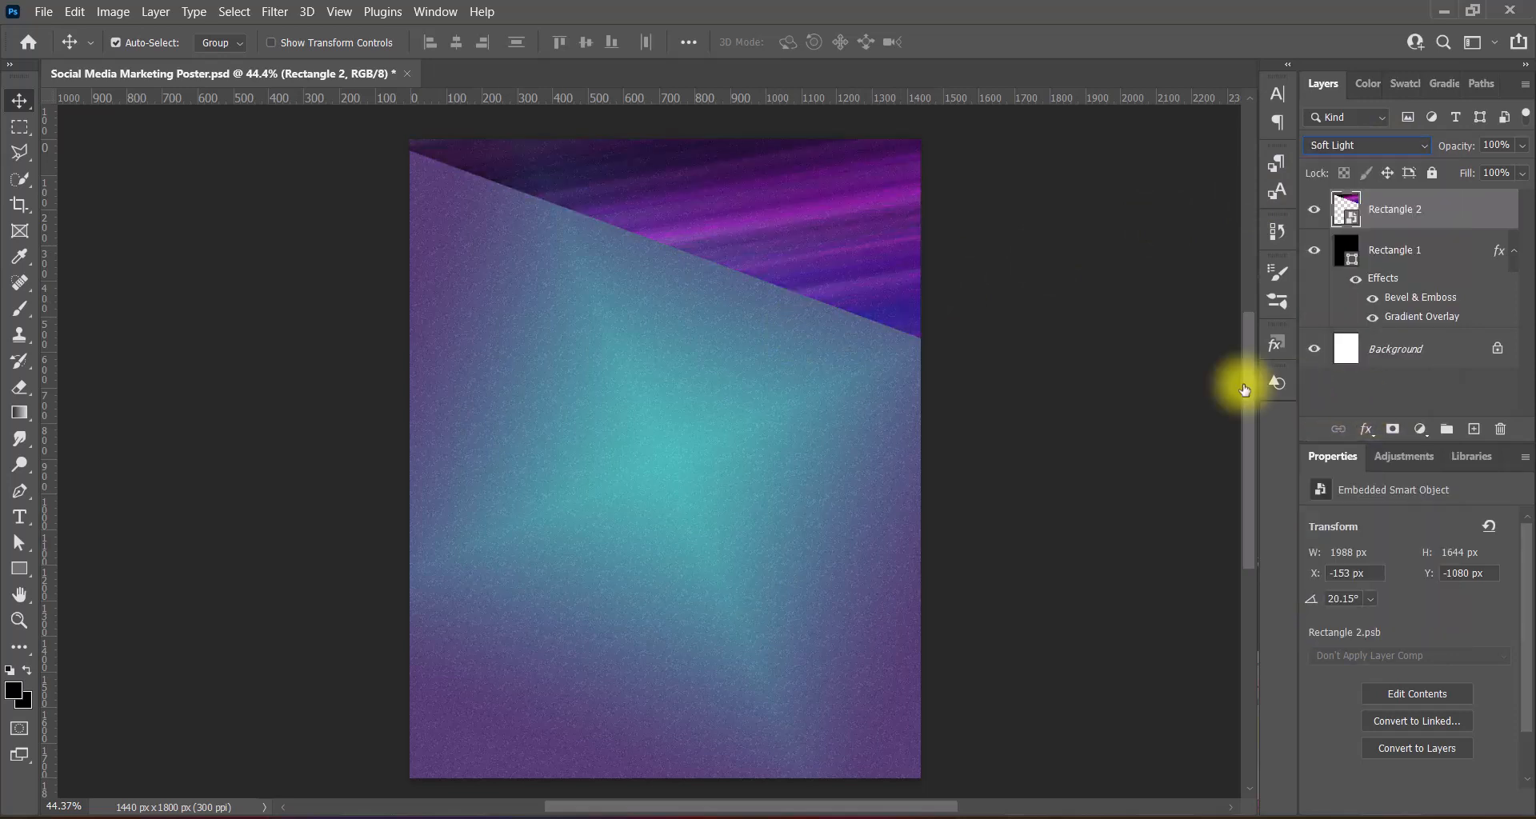
pyautogui.doubleClick(1344, 207)
pyautogui.moveTo(966, 161); pyautogui.dragTo(1185, 74)
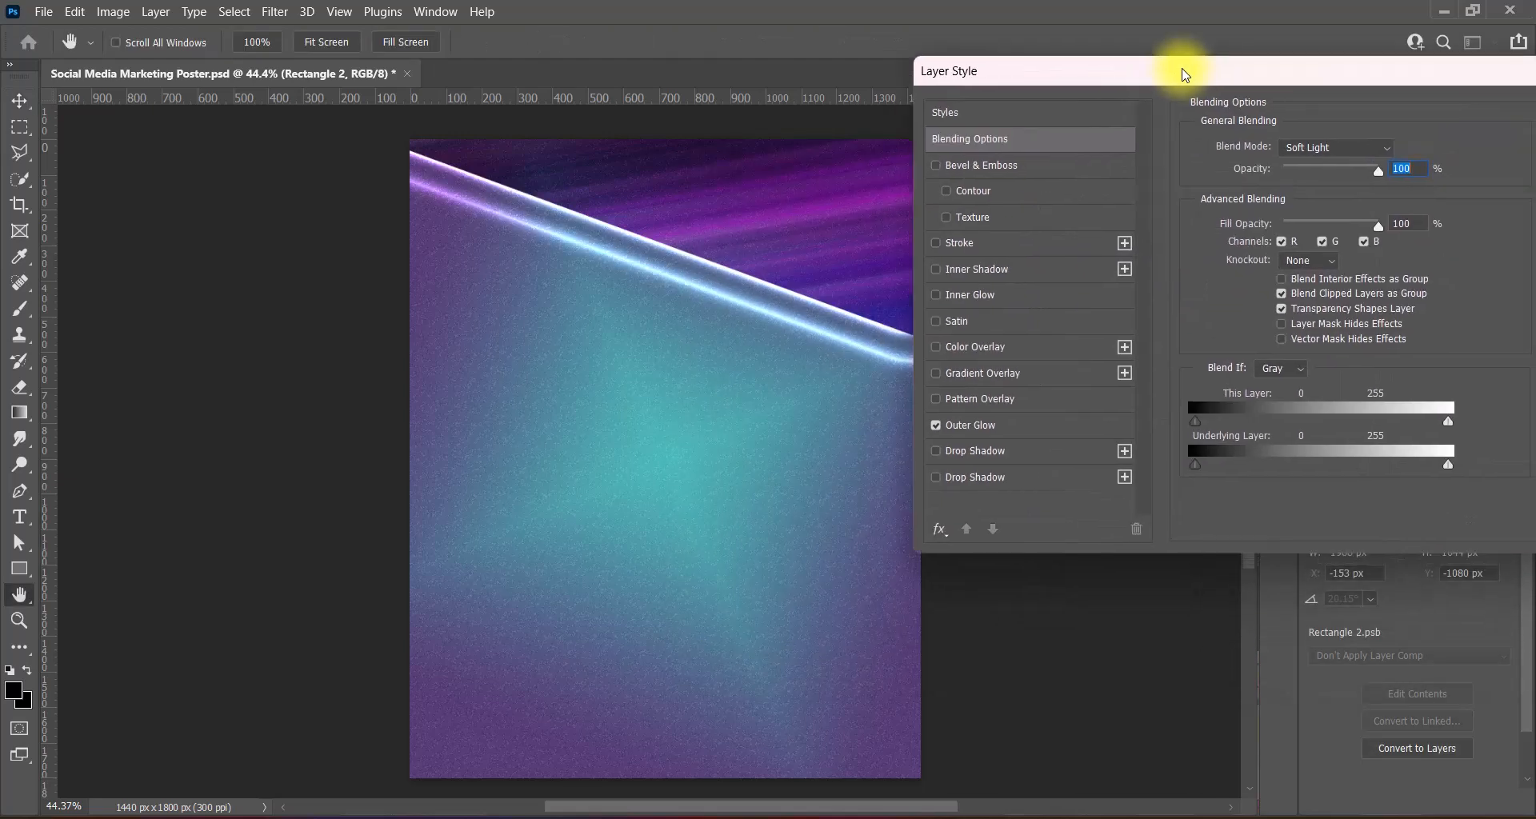
pyautogui.click(984, 427)
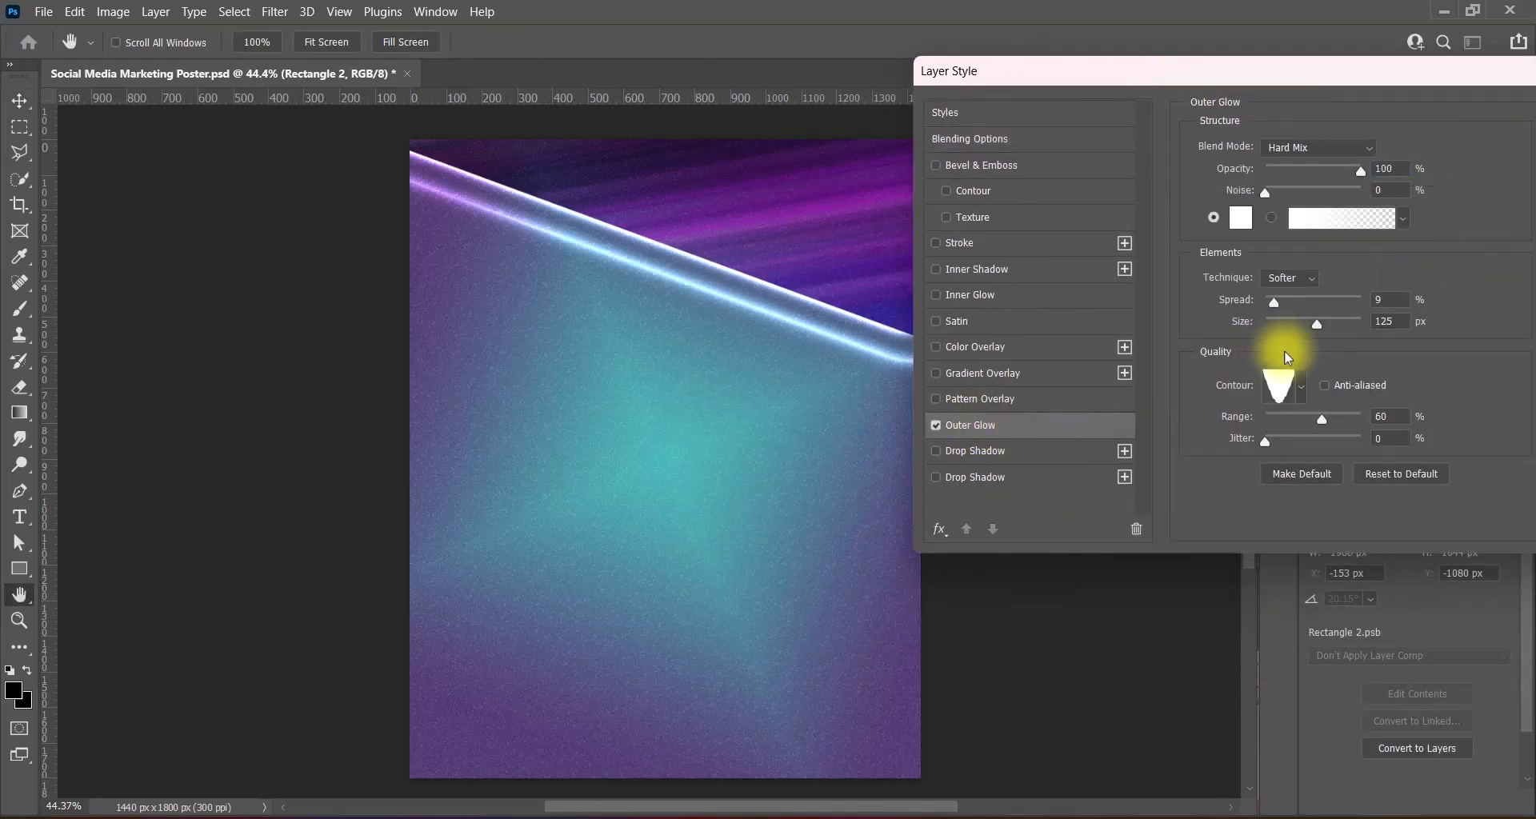
pyautogui.moveTo(1322, 419); pyautogui.dragTo(1456, 412)
# - Compare the Outer Glow contour presets and settle on one for the glow
pyautogui.click(1302, 387)
pyautogui.click(1422, 435)
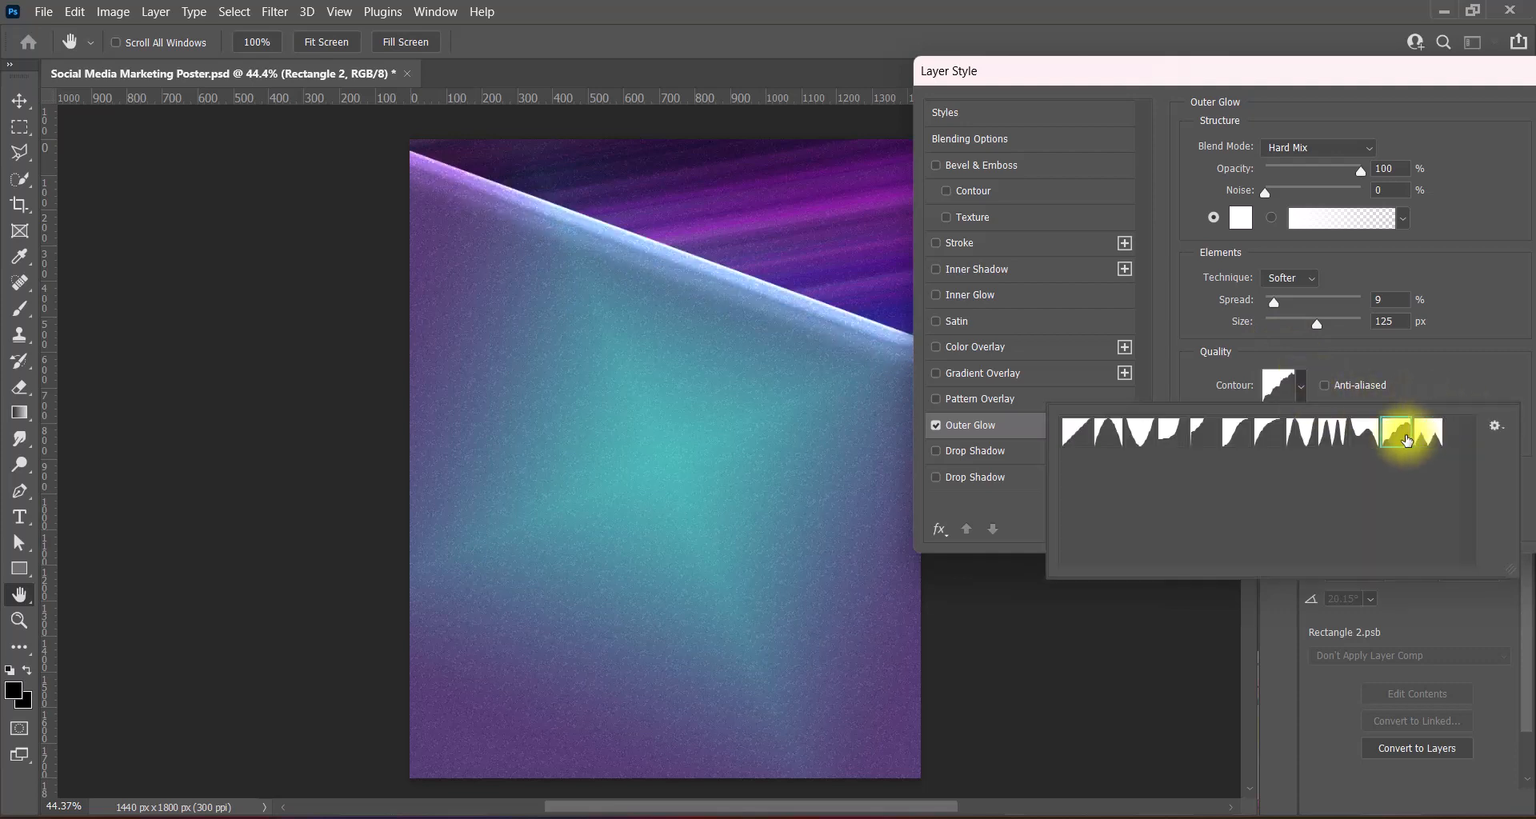
pyautogui.click(1364, 433)
pyautogui.click(1338, 439)
pyautogui.click(1269, 436)
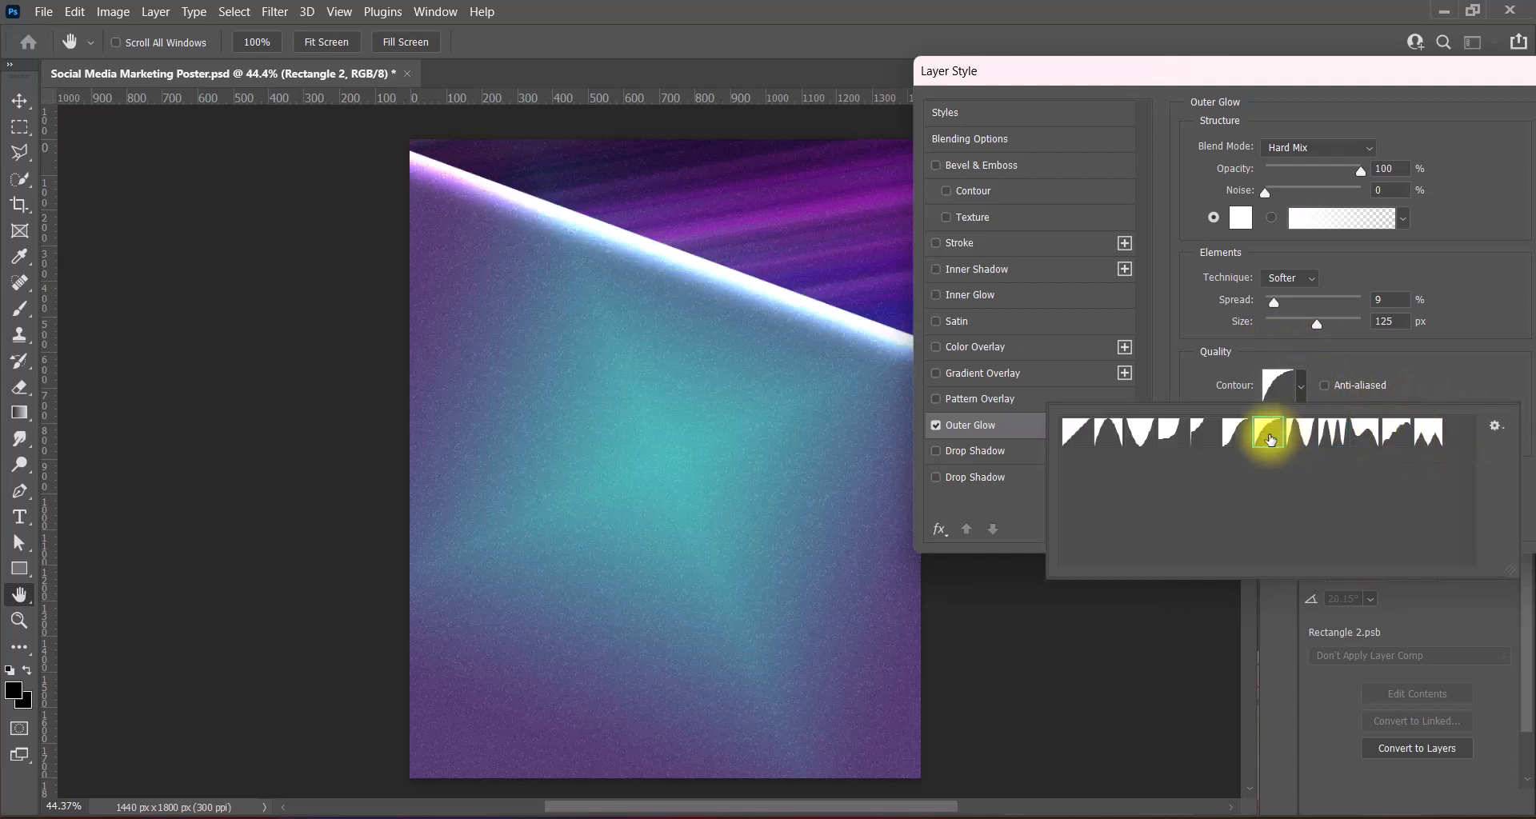
pyautogui.click(1205, 436)
pyautogui.click(1152, 439)
pyautogui.click(1304, 438)
pyautogui.click(1332, 436)
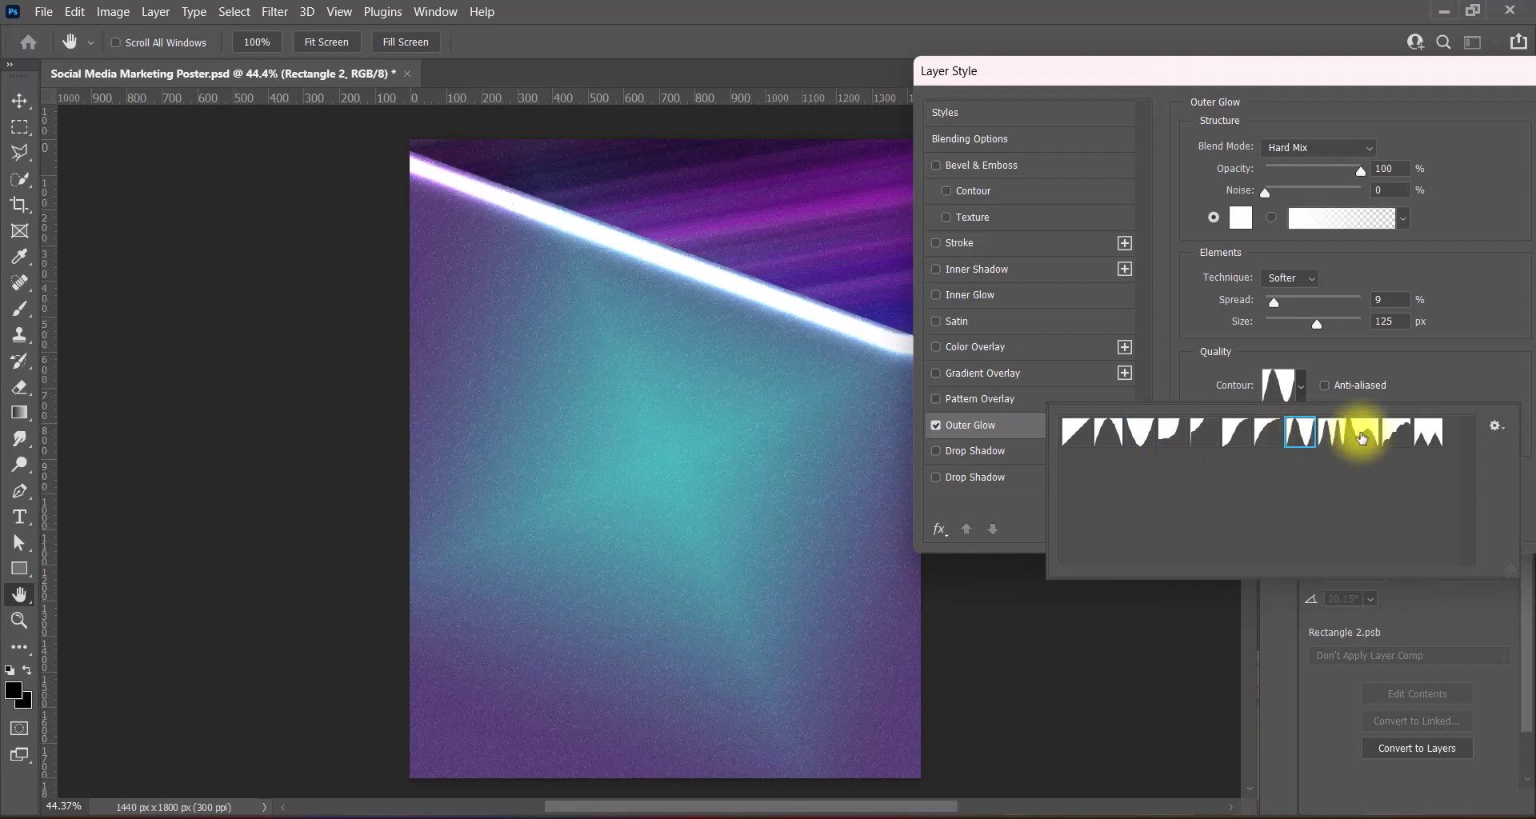
pyautogui.click(1364, 433)
pyautogui.click(1396, 438)
pyautogui.click(1364, 432)
pyautogui.click(1332, 436)
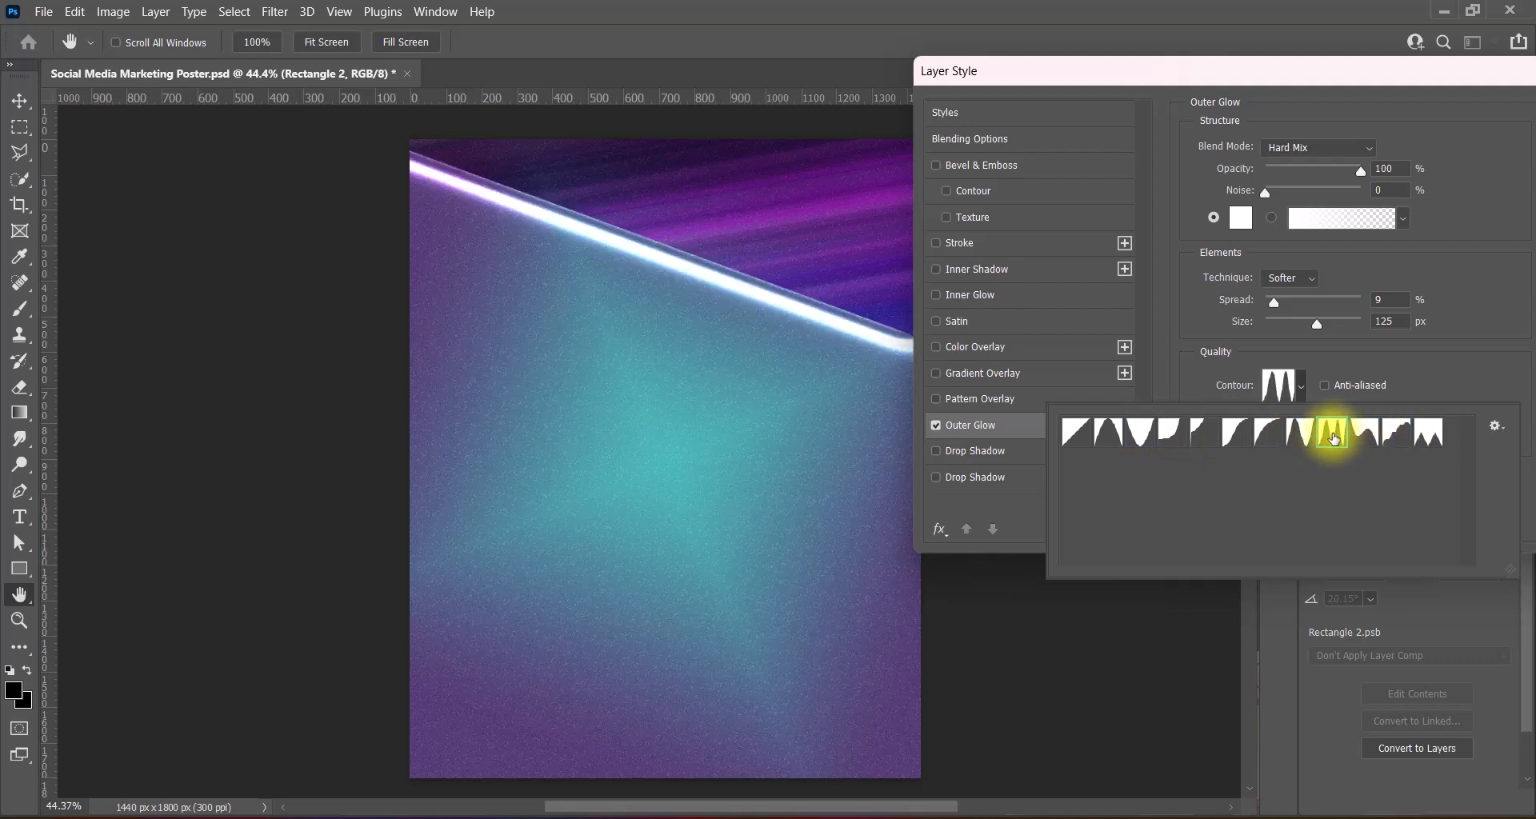
pyautogui.click(1364, 433)
pyautogui.click(1434, 372)
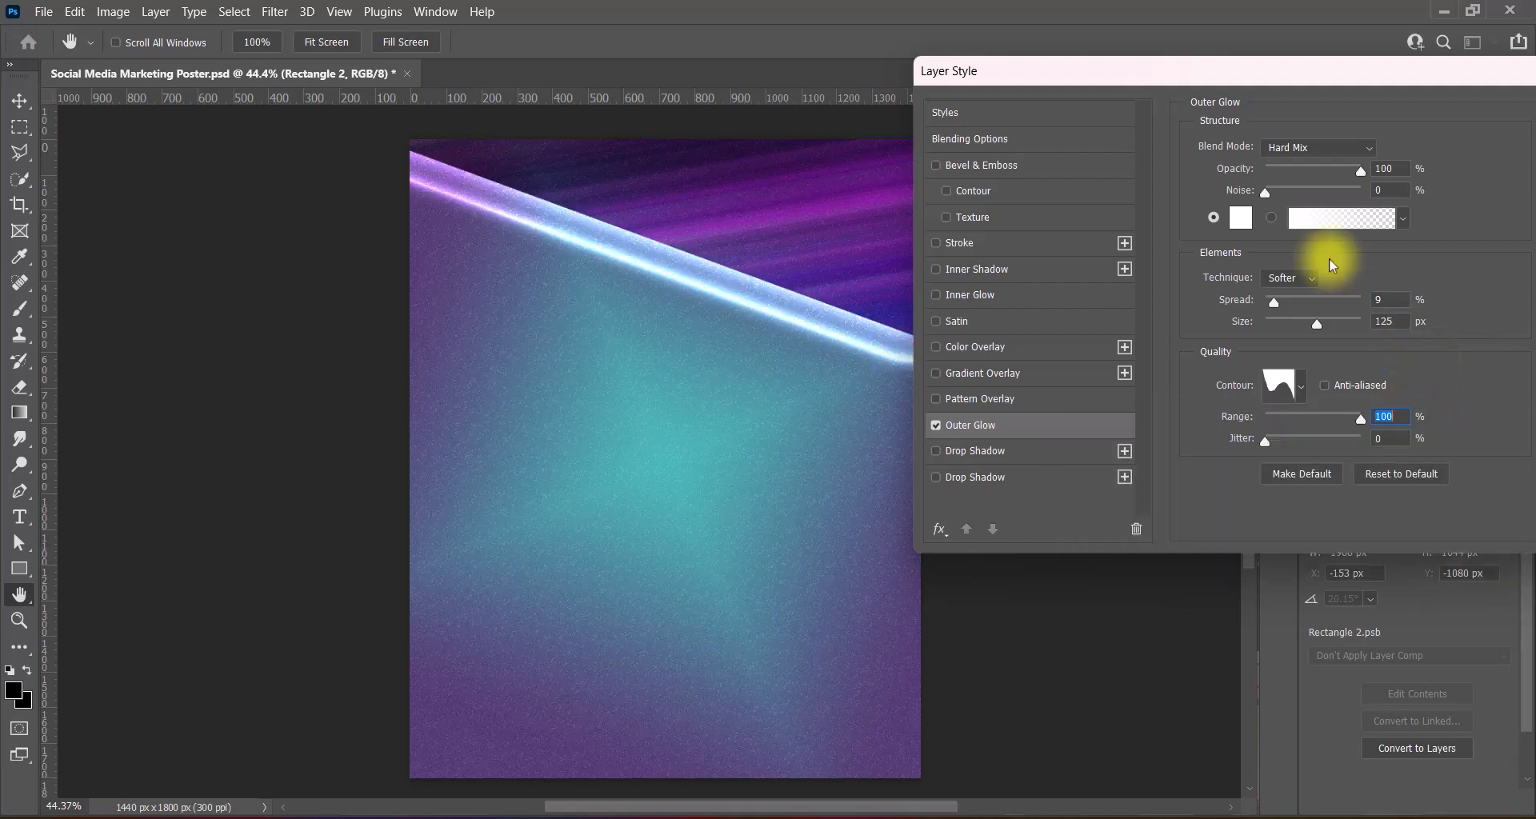
# - Set the Outer Glow size to 120 px and confirm the layer style
pyautogui.moveTo(1156, 76); pyautogui.dragTo(1204, 101)
pyautogui.moveTo(1365, 348); pyautogui.dragTo(1405, 344)
pyautogui.write('120')
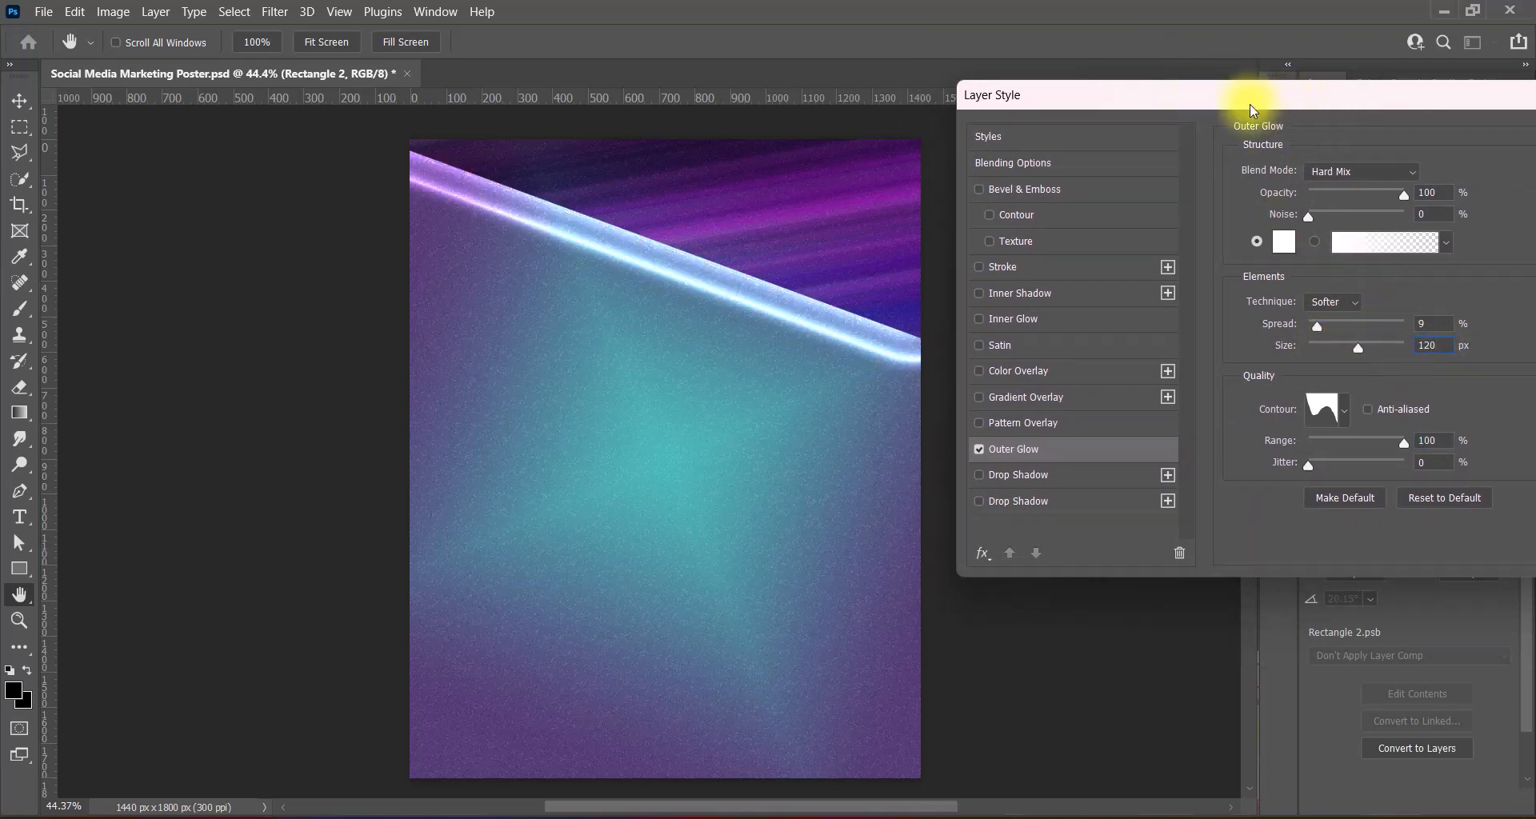
pyautogui.moveTo(1250, 104)
pyautogui.mouseDown()
pyautogui.moveTo(1293, 102)
pyautogui.moveTo(1241, 113)
pyautogui.mouseUp()
pyautogui.click(1382, 151)
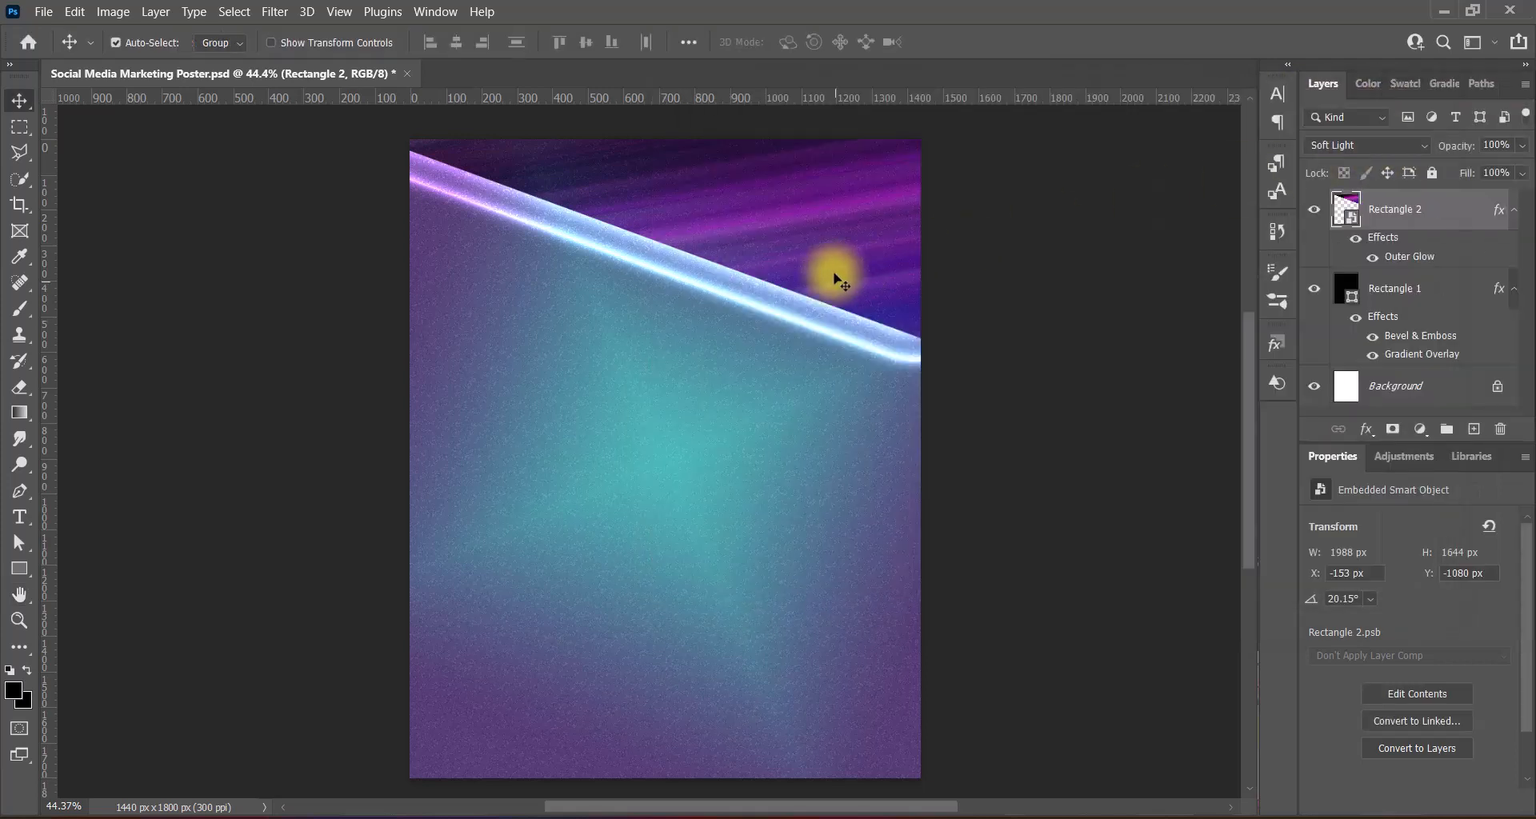
# - Widen the upper light streak slightly and nudge it upward
pyautogui.hotkey('ctrl', 't')
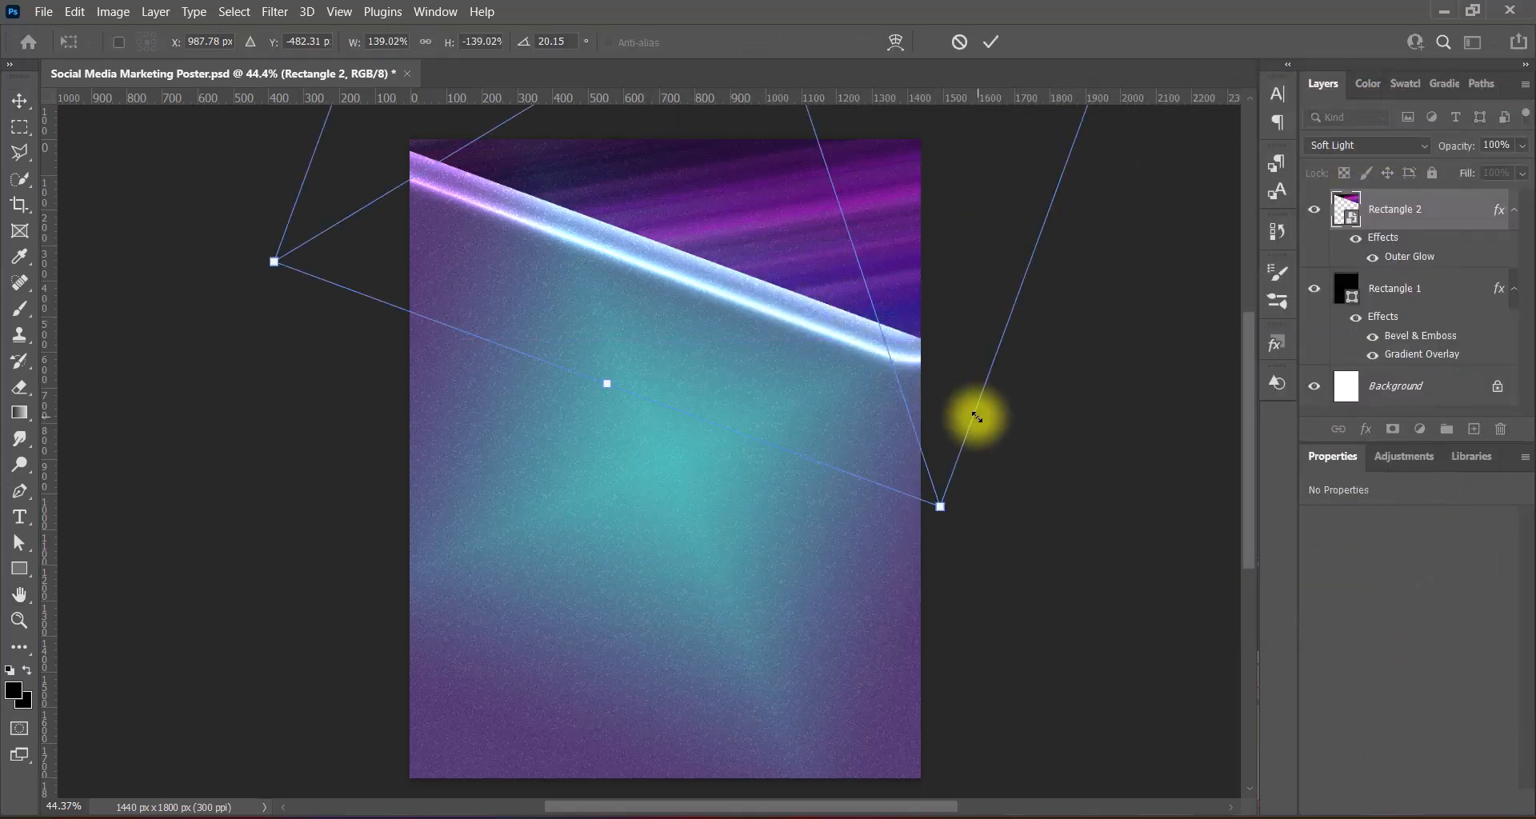
pyautogui.moveTo(976, 416); pyautogui.dragTo(1008, 434)
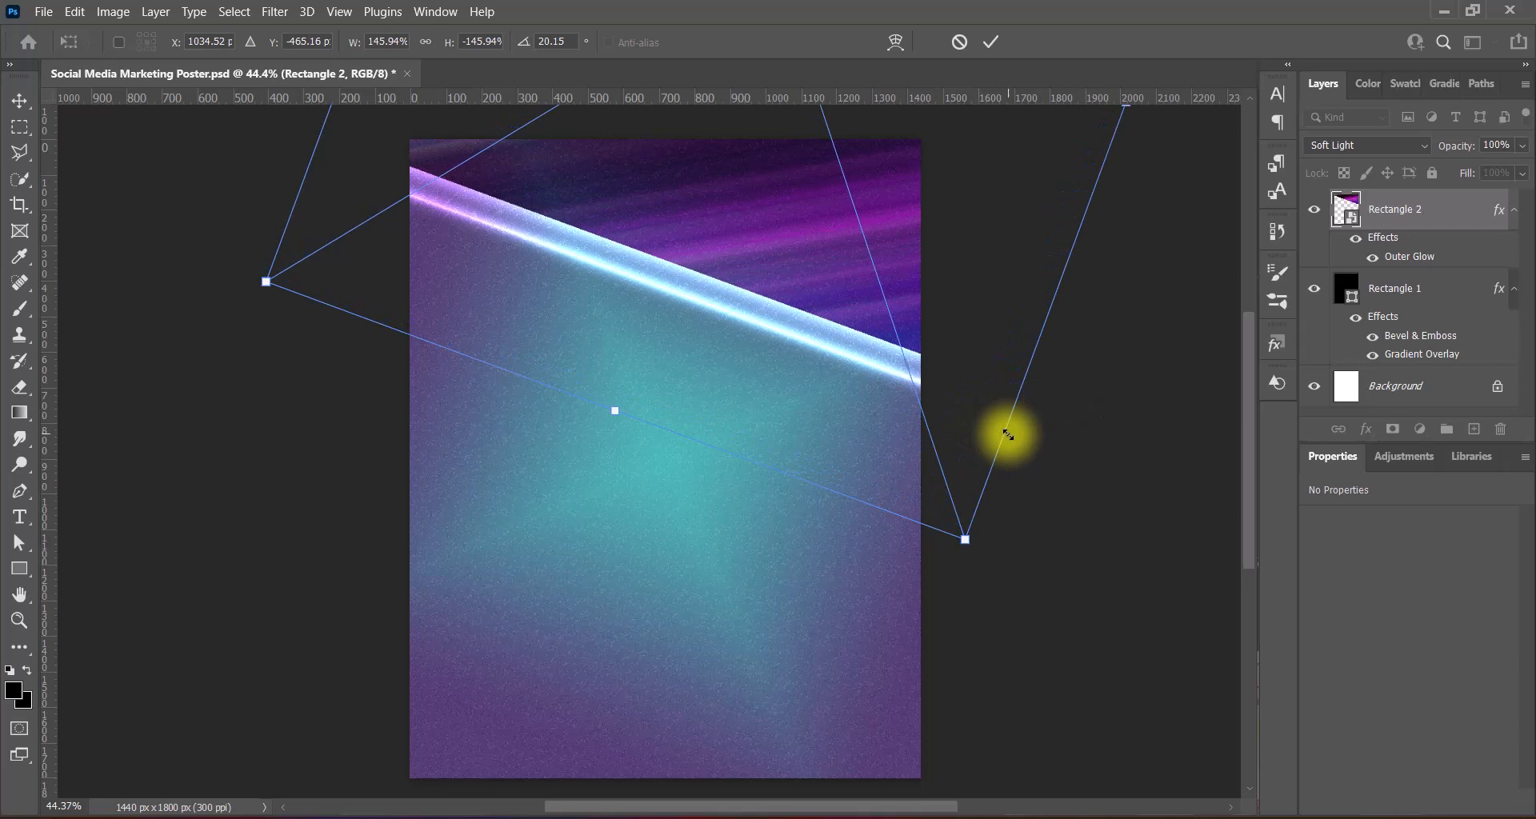
pyautogui.press('Up')
pyautogui.press('Up')
pyautogui.press('Up')
pyautogui.press('Up')
pyautogui.press('Up')
pyautogui.press('Up')
pyautogui.press('Up')
pyautogui.press('Up')
pyautogui.press('Up')
pyautogui.press('Up')
pyautogui.press('Up')
pyautogui.press('Up')
pyautogui.press('Up')
pyautogui.press('Up')
pyautogui.press('Up')
pyautogui.press('Up')
pyautogui.press('Up')
pyautogui.press('Up')
pyautogui.press('Up')
pyautogui.press('Up')
pyautogui.press('Right')
pyautogui.press('Right')
pyautogui.press('Right')
pyautogui.press('Right')
pyautogui.press('Right')
pyautogui.press('Right')
pyautogui.press('Right')
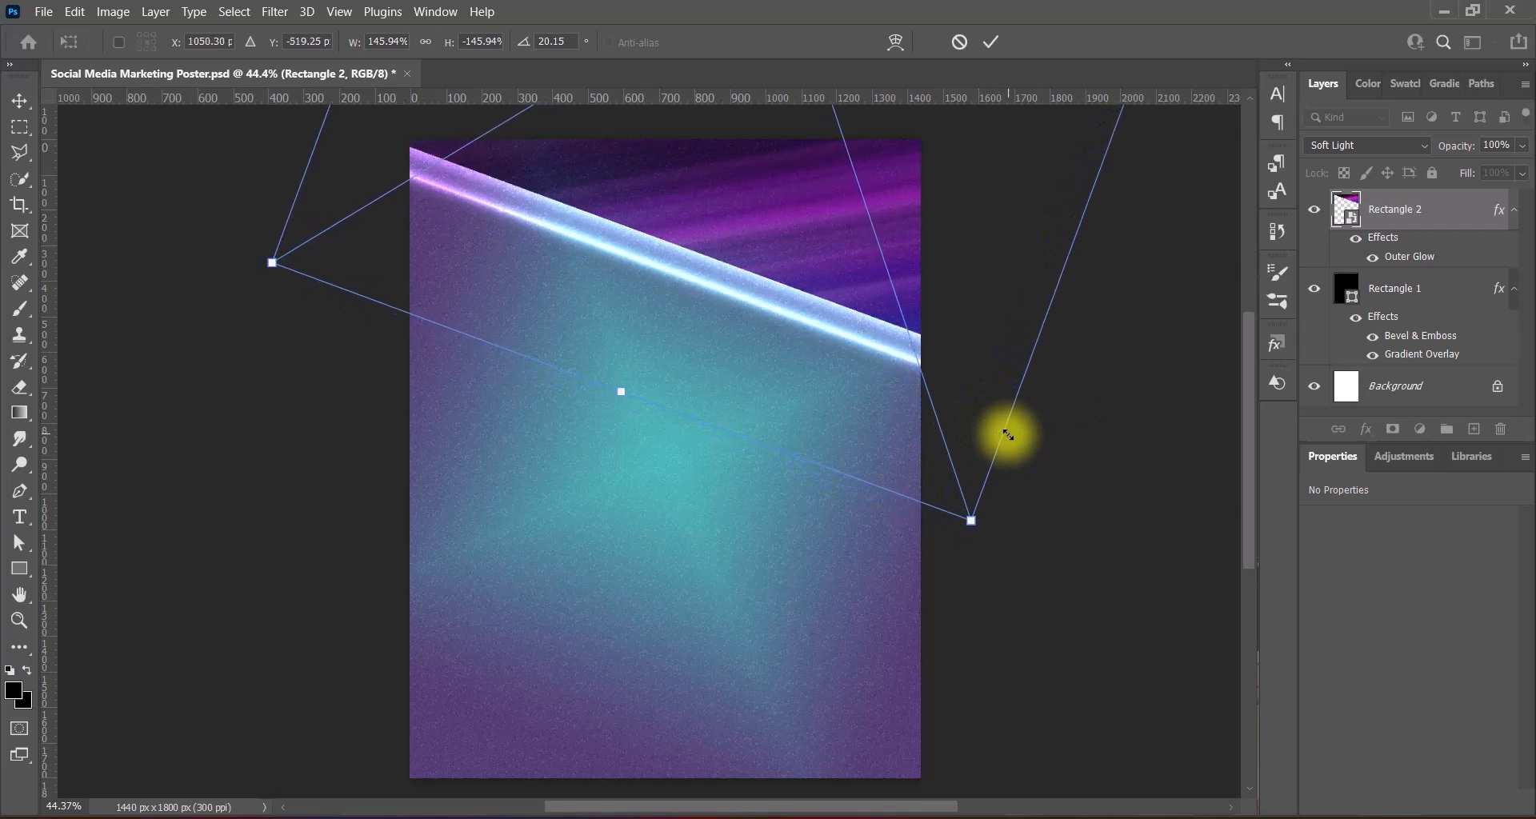
pyautogui.press('Return')
pyautogui.press('Up')
pyautogui.press('Up')
pyautogui.press('Up')
pyautogui.press('Up')
pyautogui.press('Up')
pyautogui.press('Up')
pyautogui.press('Up')
pyautogui.press('Up')
pyautogui.press('Up')
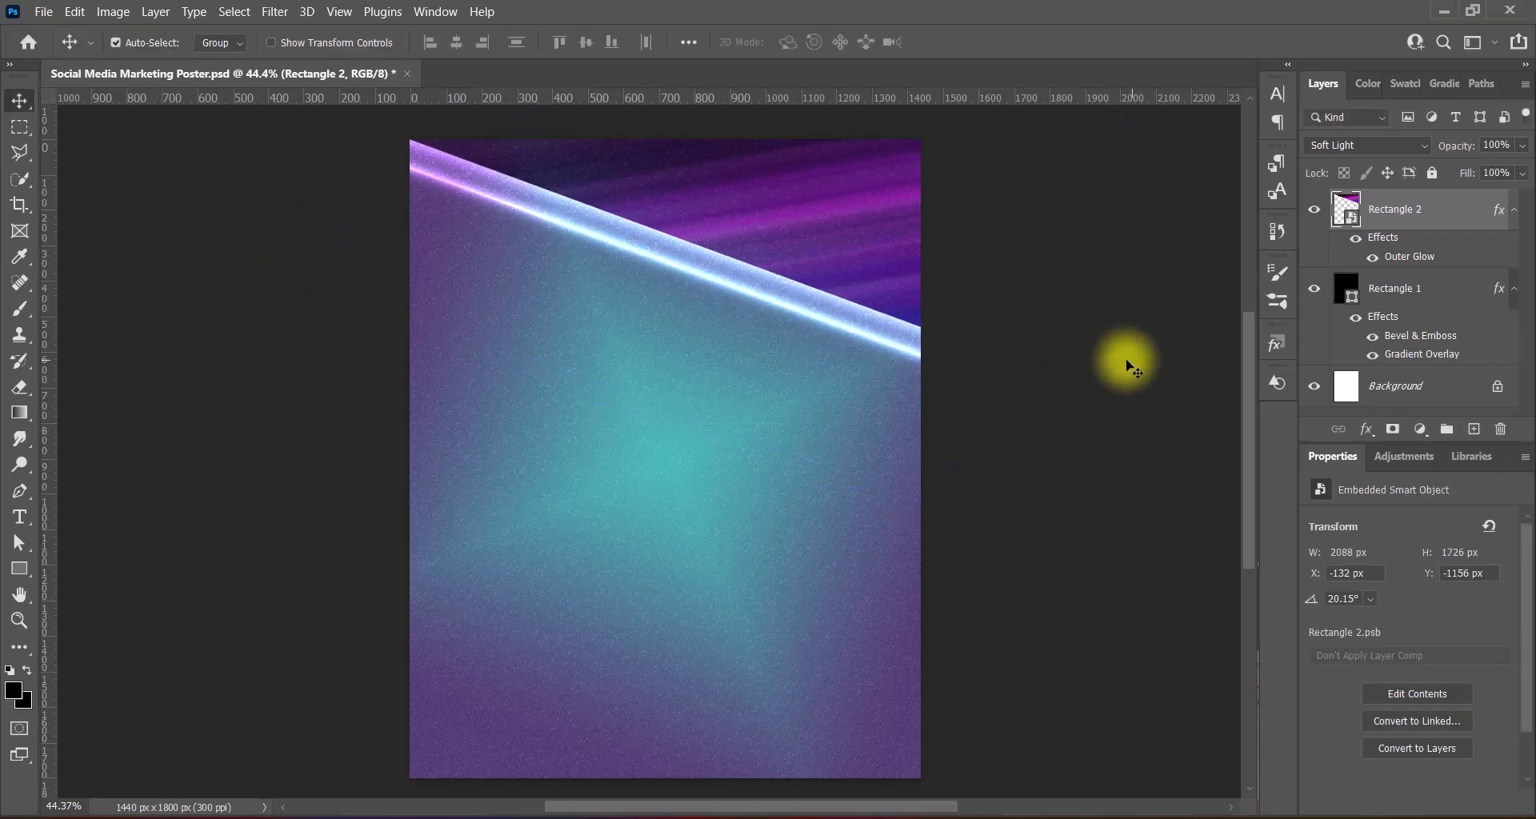
# - Alt-drag a copy of the streak to the bottom and blend it as Luminosity at 60% opacity
pyautogui.moveTo(824, 257); pyautogui.dragTo(626, 729)
pyautogui.click(1412, 145)
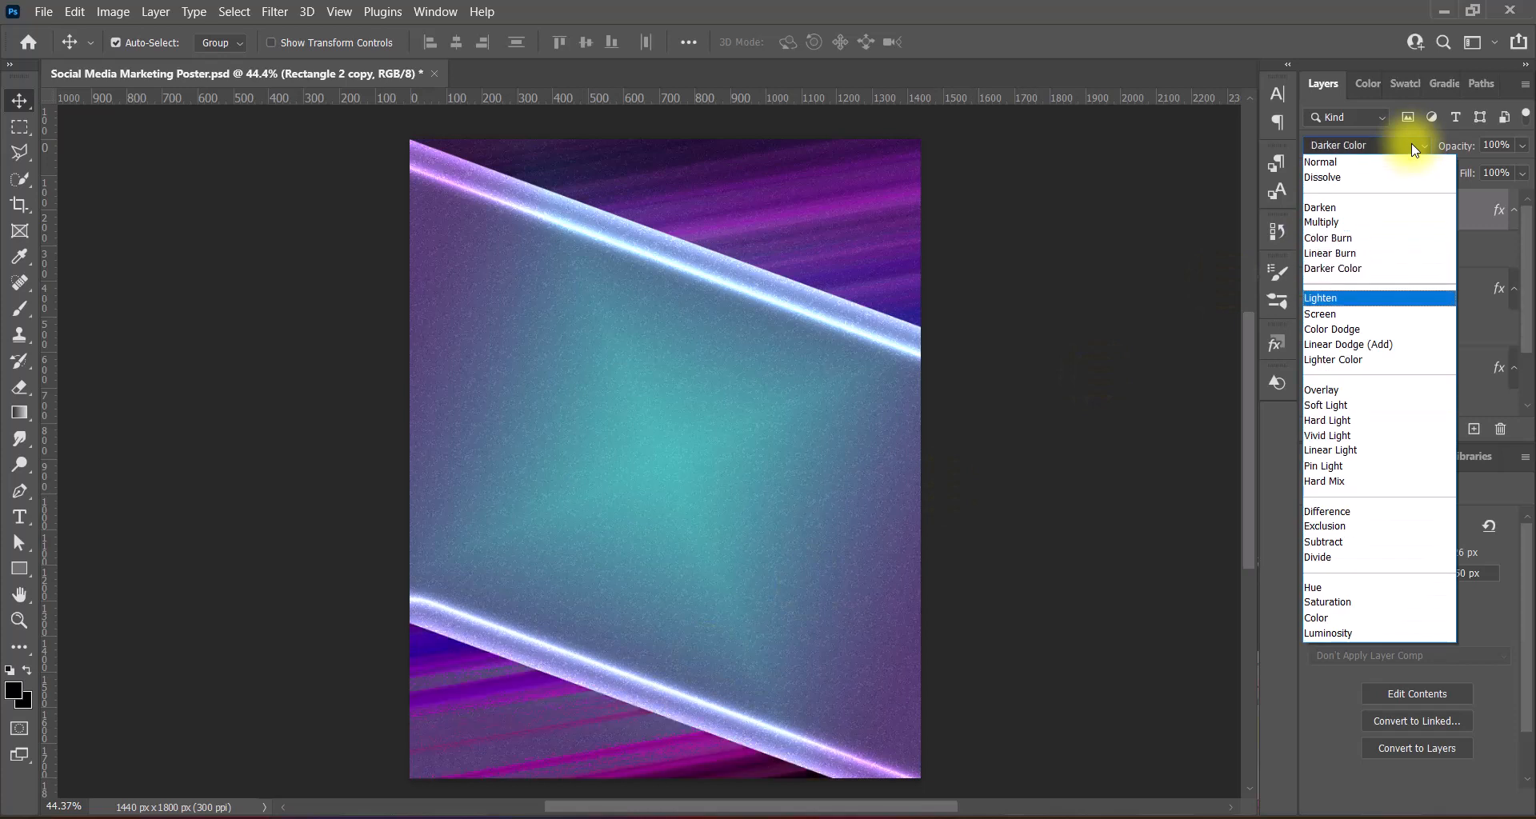
pyautogui.click(1325, 636)
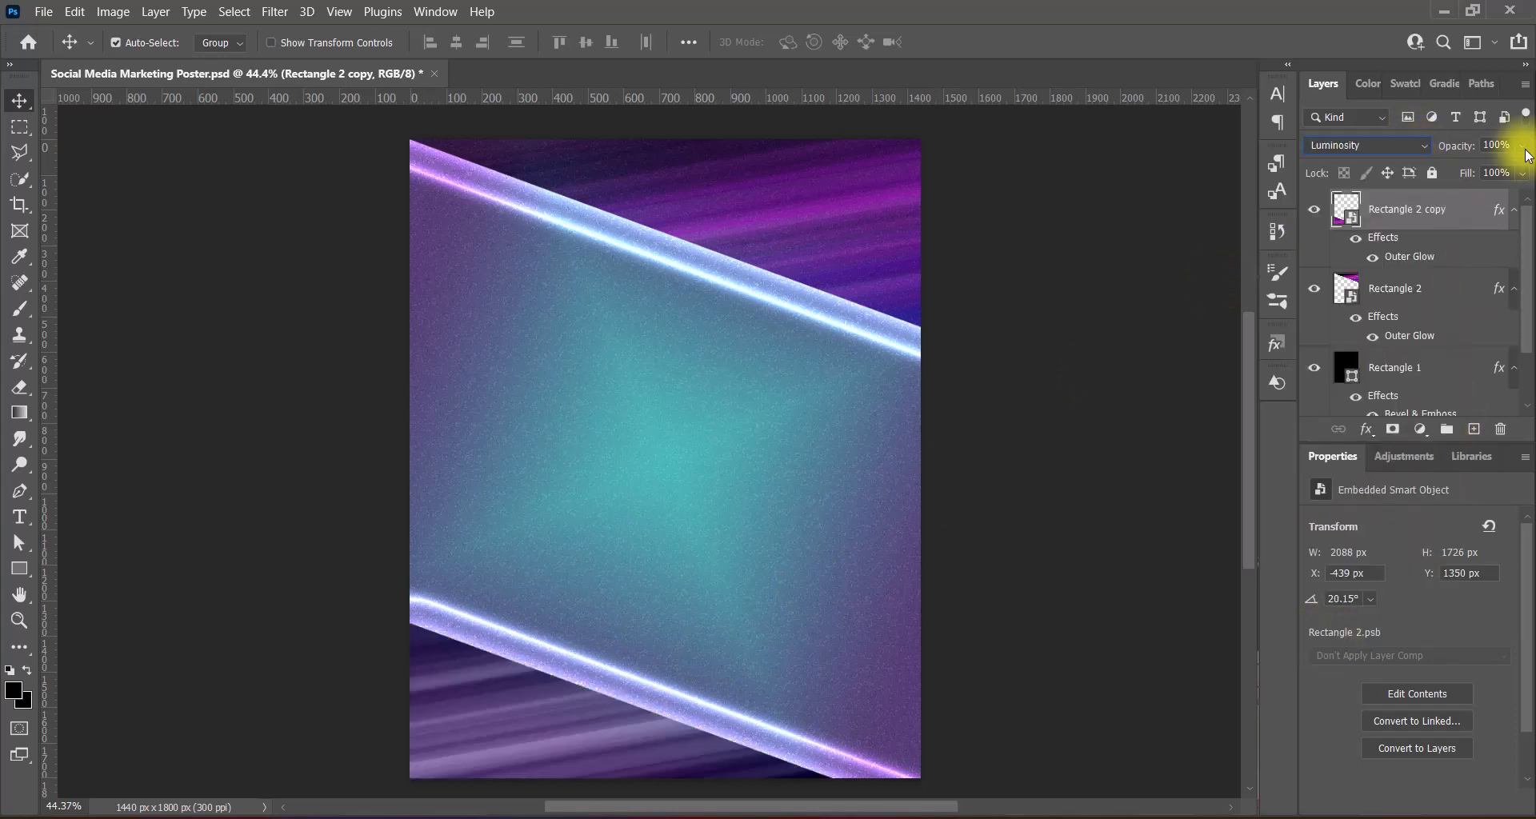
pyautogui.moveTo(1493, 177)
pyautogui.mouseDown()
pyautogui.moveTo(1472, 177)
pyautogui.moveTo(1485, 174)
pyautogui.mouseUp()
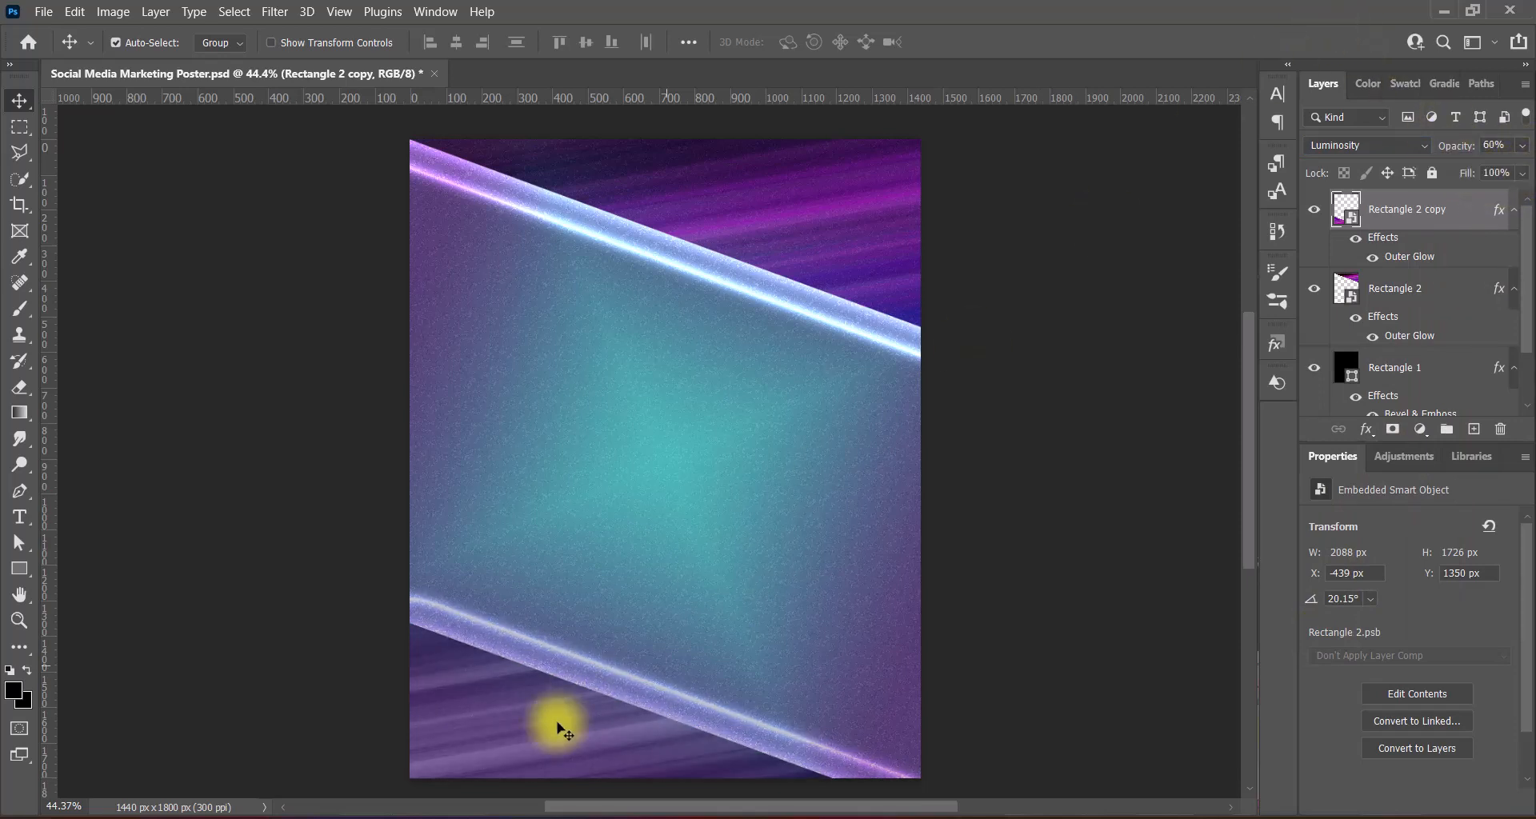
pyautogui.moveTo(556, 724)
pyautogui.mouseDown()
pyautogui.moveTo(540, 736)
pyautogui.moveTo(576, 737)
pyautogui.mouseUp()
# - Rotate the lower streak about 15° and nudge the upper streak up slightly
pyautogui.hotkey('ctrl', 't')
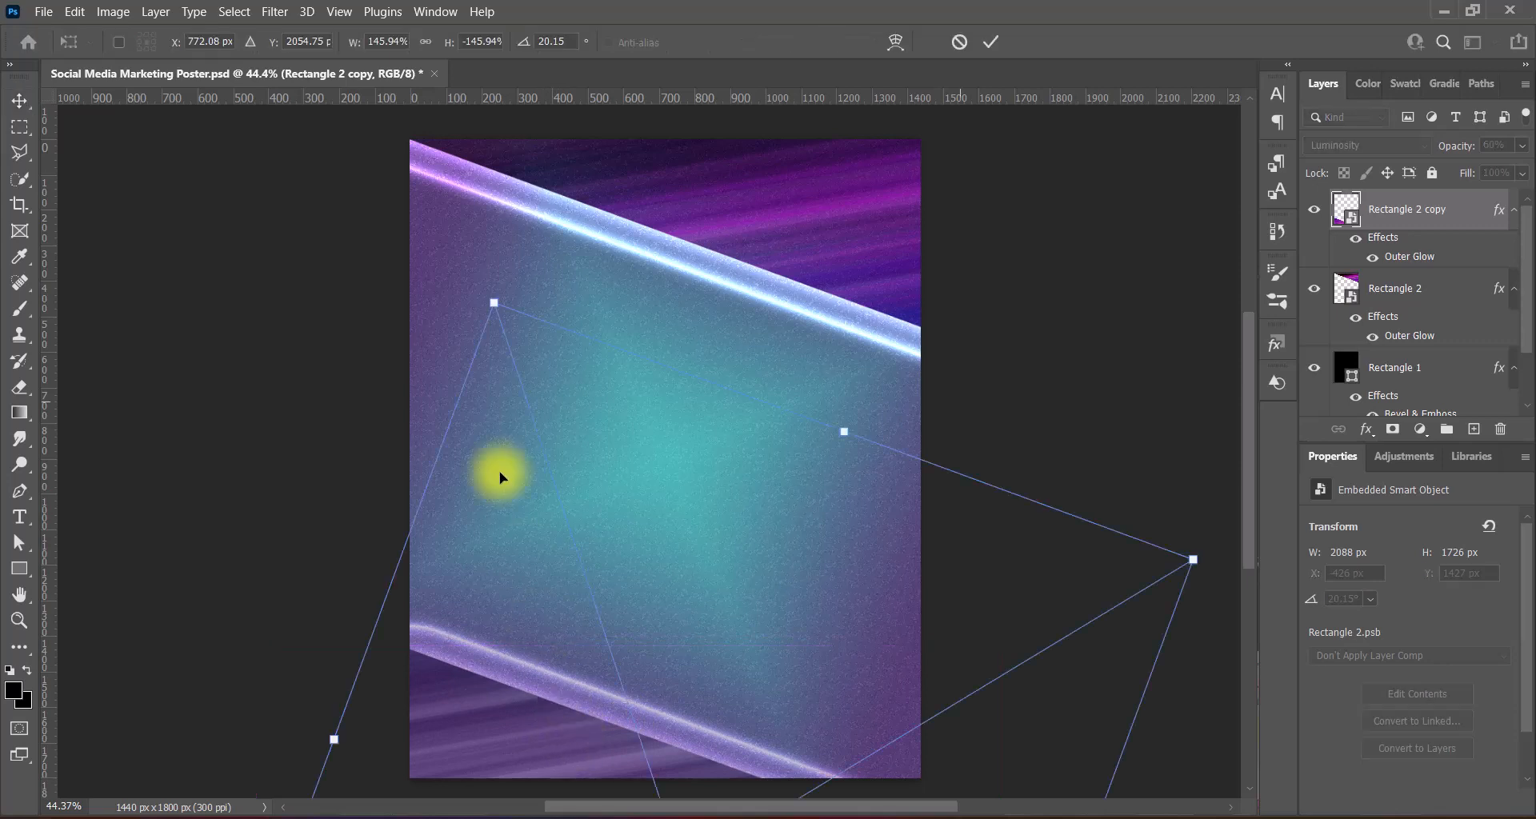
pyautogui.moveTo(448, 276); pyautogui.dragTo(398, 314)
pyautogui.press('Return')
pyautogui.hotkey('alt', '[')
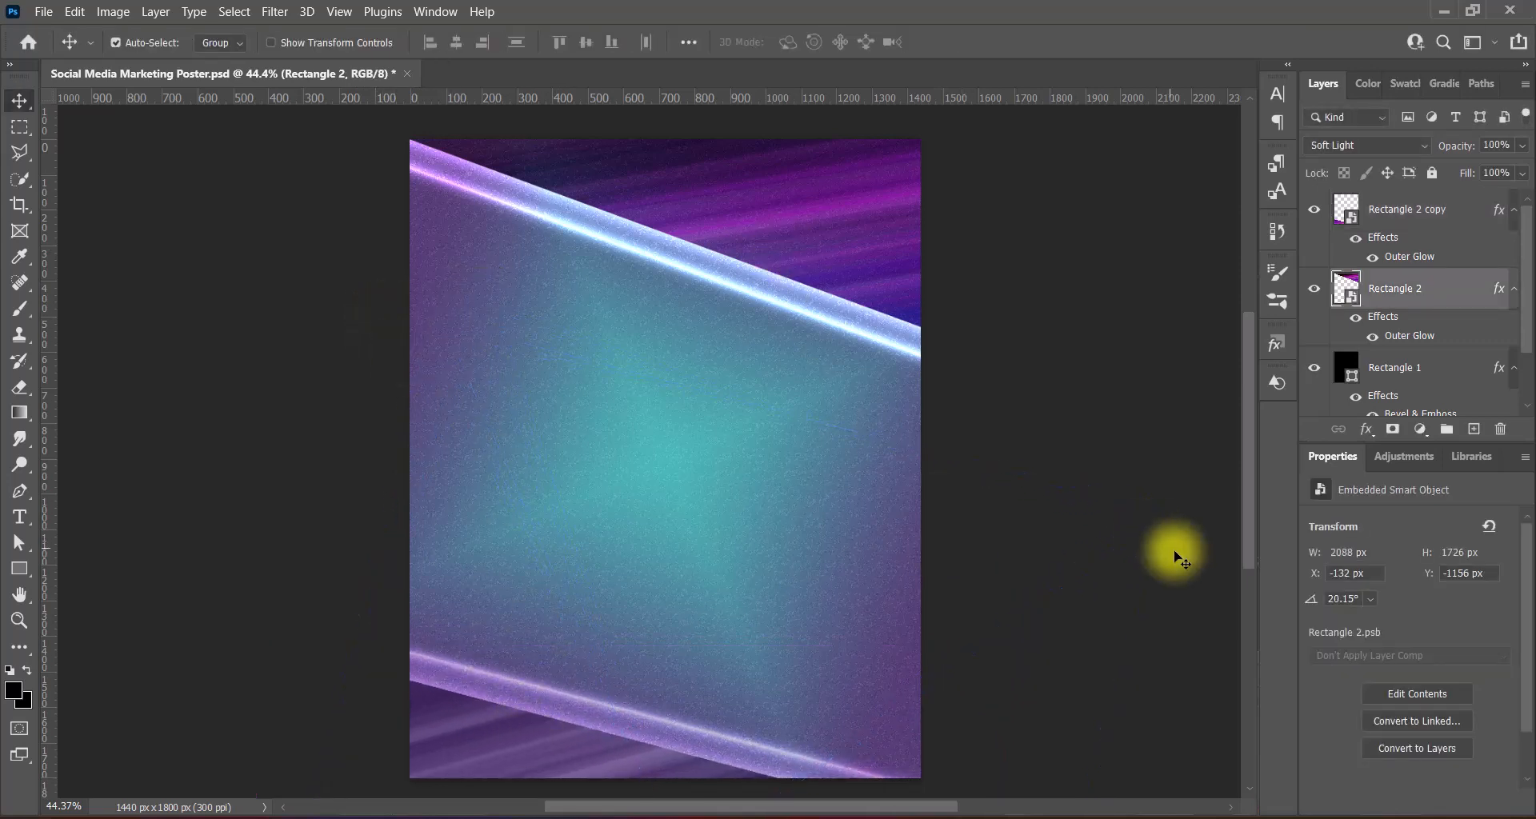
pyautogui.press('Up')
pyautogui.press('Up')
pyautogui.press('Up')
pyautogui.press('Up')
pyautogui.press('Up')
pyautogui.press('Up')
pyautogui.press('Up')
pyautogui.press('Up')
pyautogui.press('Up')
pyautogui.press('Up')
pyautogui.press('Up')
pyautogui.press('Up')
pyautogui.press('Up')
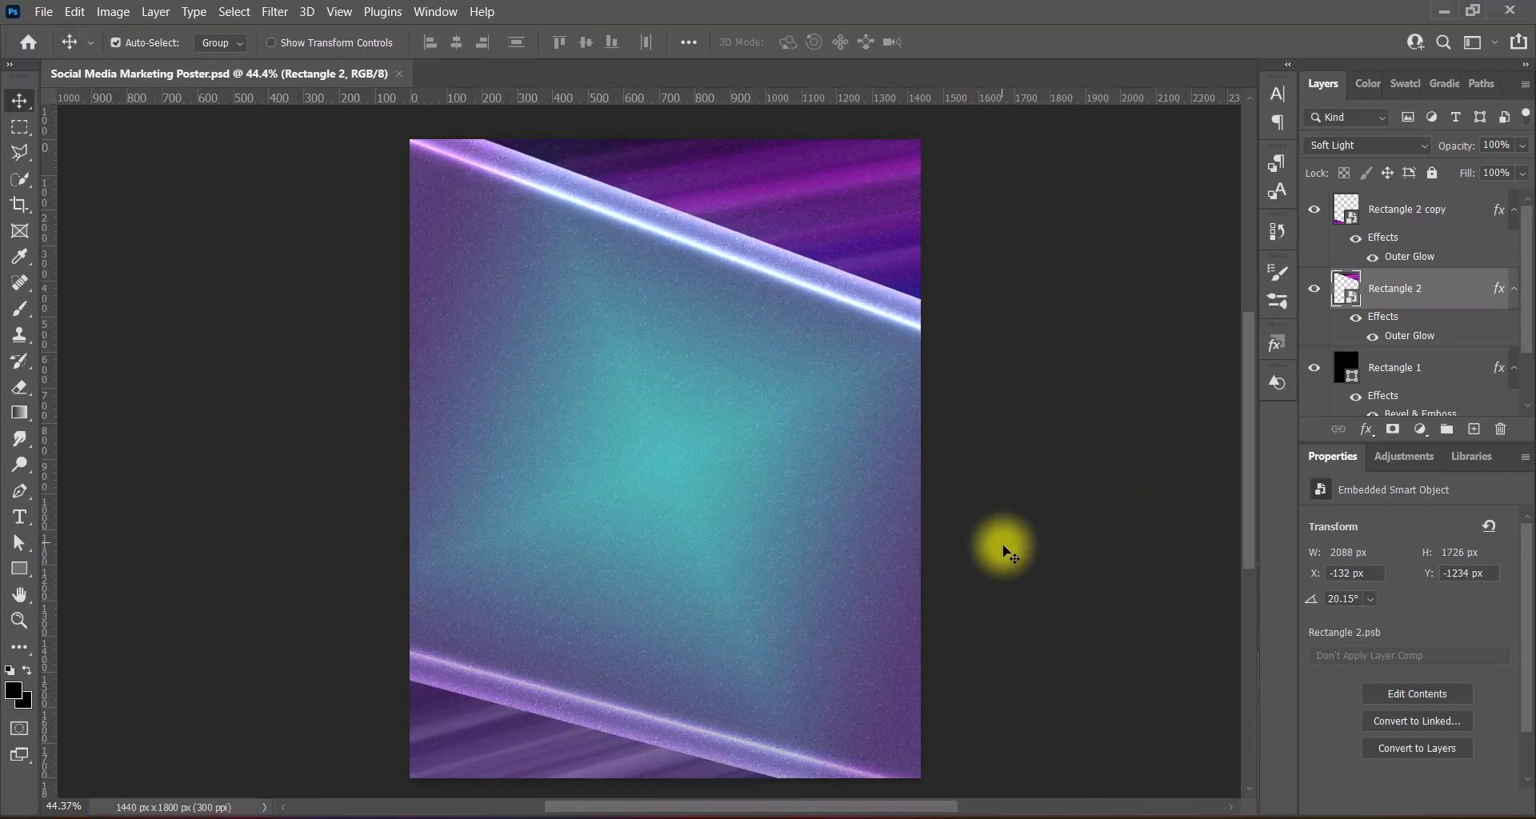
pyautogui.hotkey('ctrl', 'v')
# - Rotate the pasted fabric to portrait, flip it vertically, and stretch it across the canvas
pyautogui.hotkey('ctrl', 't')
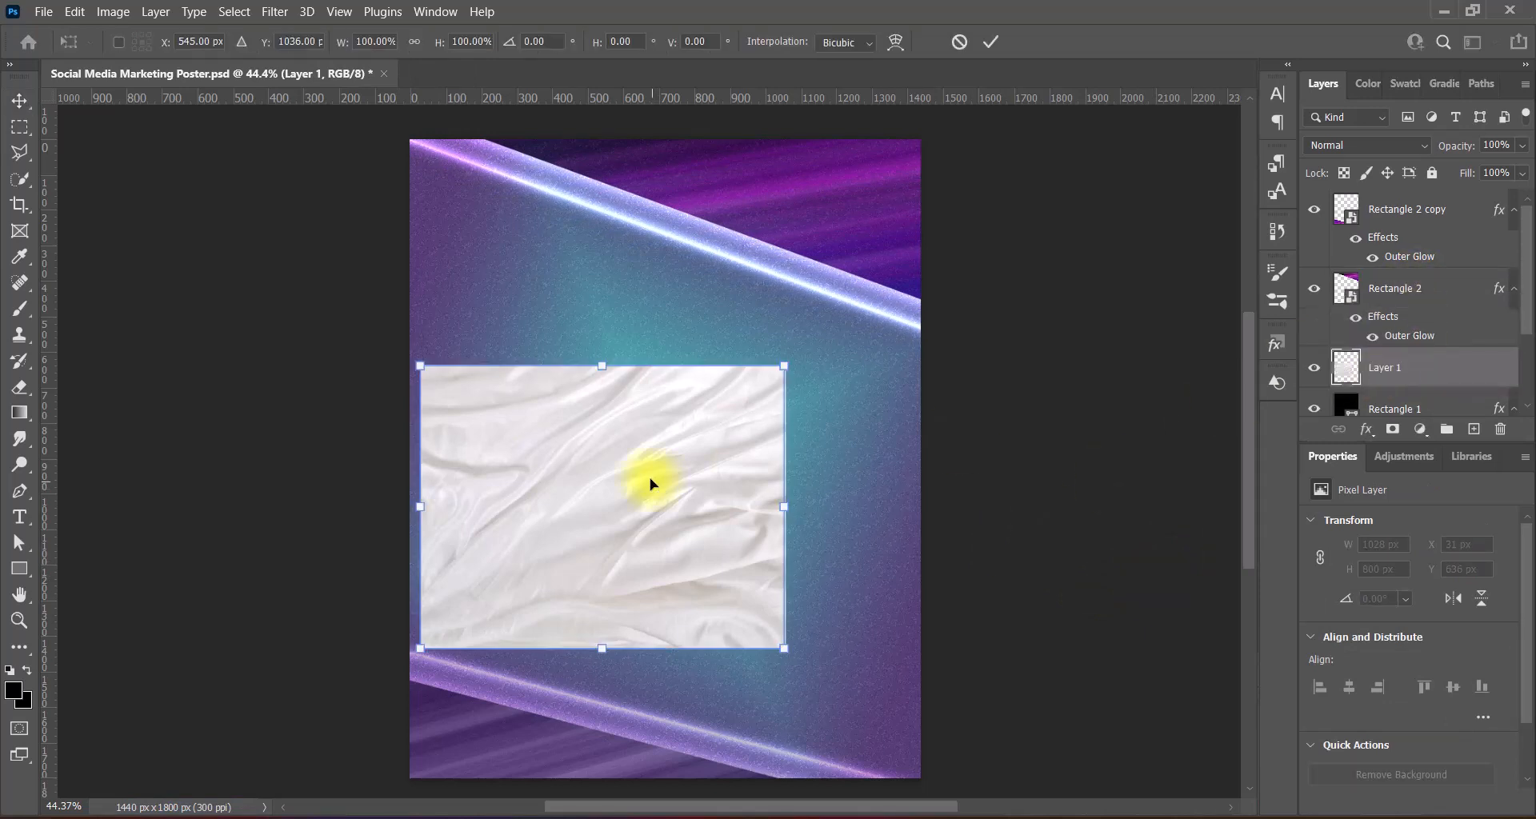
pyautogui.rightClick(649, 483)
pyautogui.click(712, 405)
pyautogui.rightClick(637, 387)
pyautogui.click(716, 780)
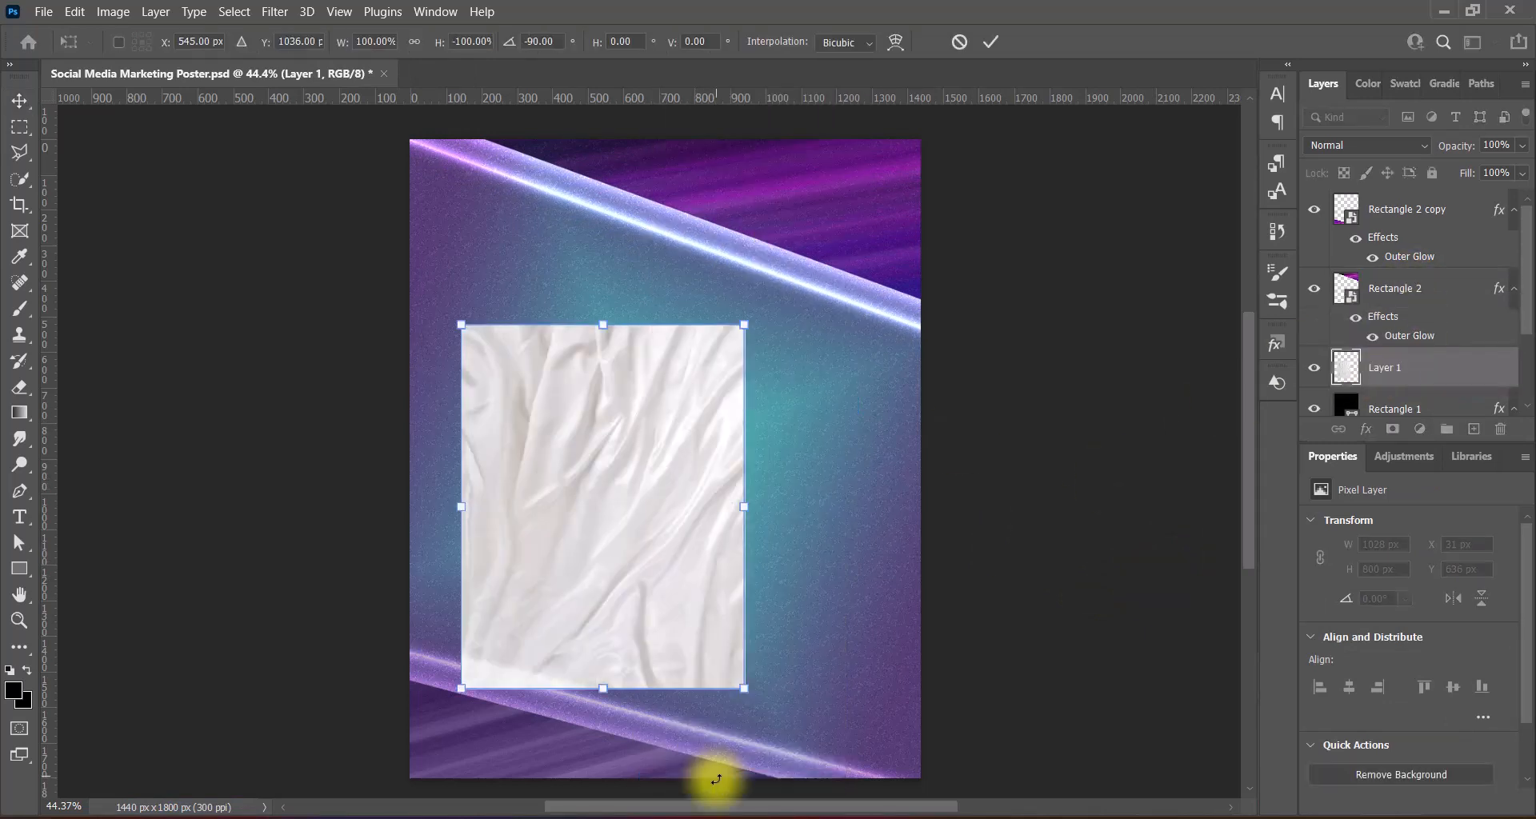
pyautogui.moveTo(744, 512); pyautogui.dragTo(926, 515)
pyautogui.moveTo(461, 506); pyautogui.dragTo(389, 509)
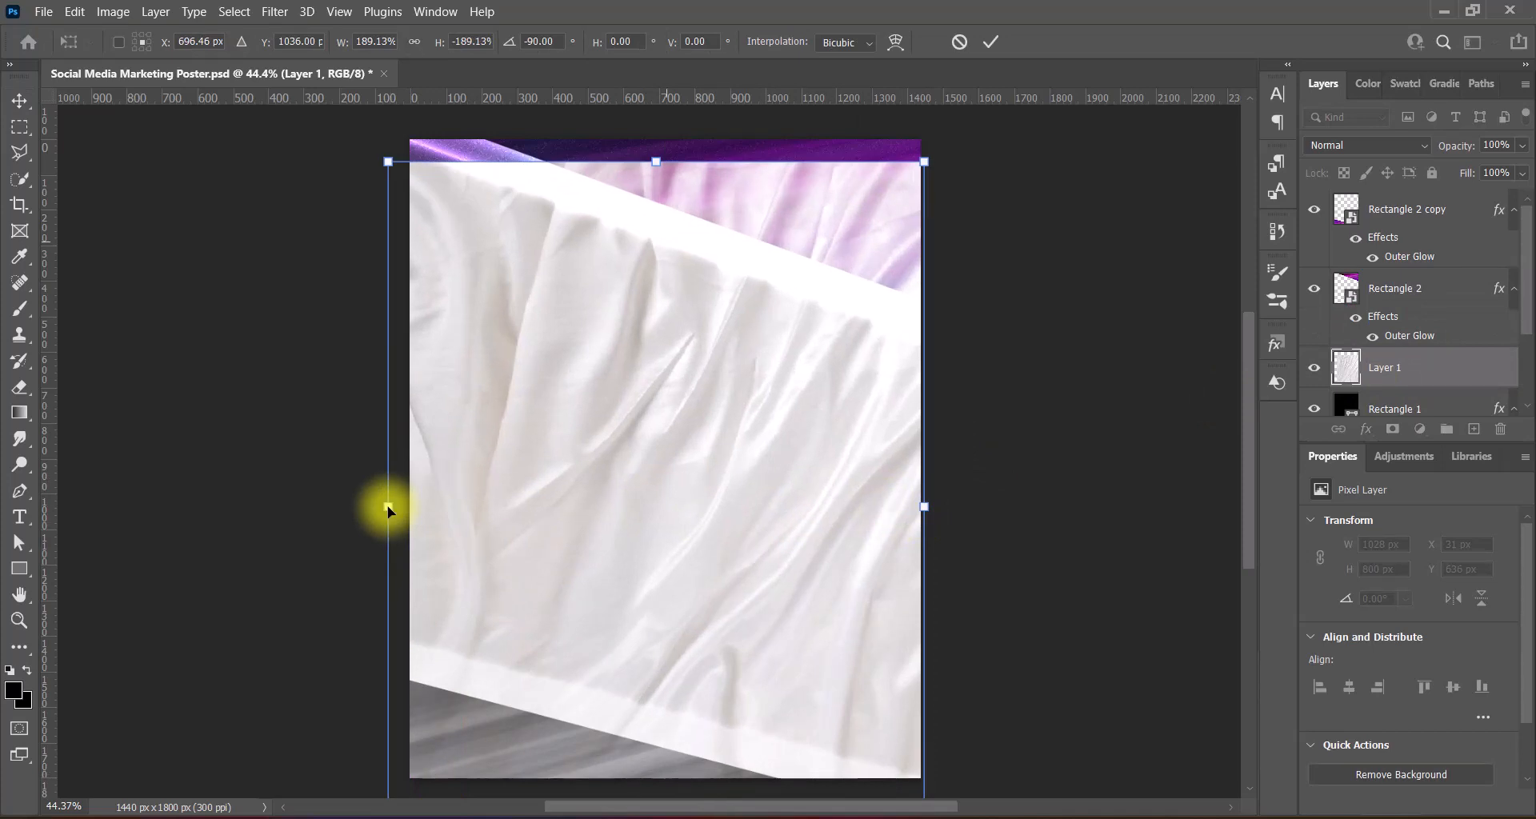
pyautogui.moveTo(656, 160); pyautogui.dragTo(645, 108)
pyautogui.moveTo(706, 403); pyautogui.dragTo(708, 403)
pyautogui.moveTo(379, 484); pyautogui.dragTo(405, 484)
pyautogui.moveTo(950, 484); pyautogui.dragTo(925, 480)
pyautogui.moveTo(778, 512); pyautogui.dragTo(775, 487)
pyautogui.press('Return')
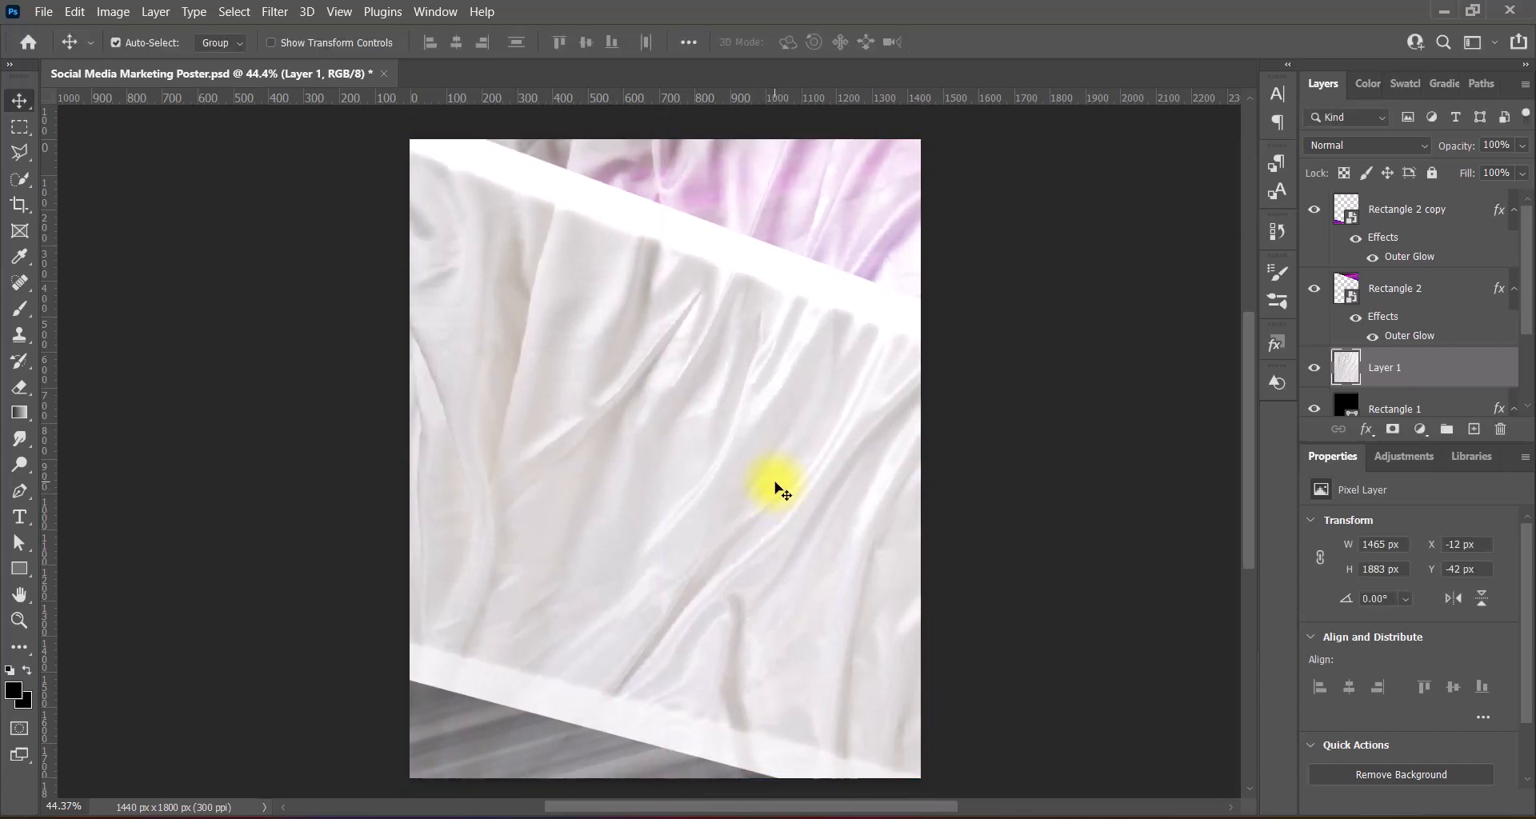
# - Apply the Red Boost Hue/Saturation preset to the fabric
pyautogui.click(124, 15)
pyautogui.click(360, 156)
pyautogui.click(960, 155)
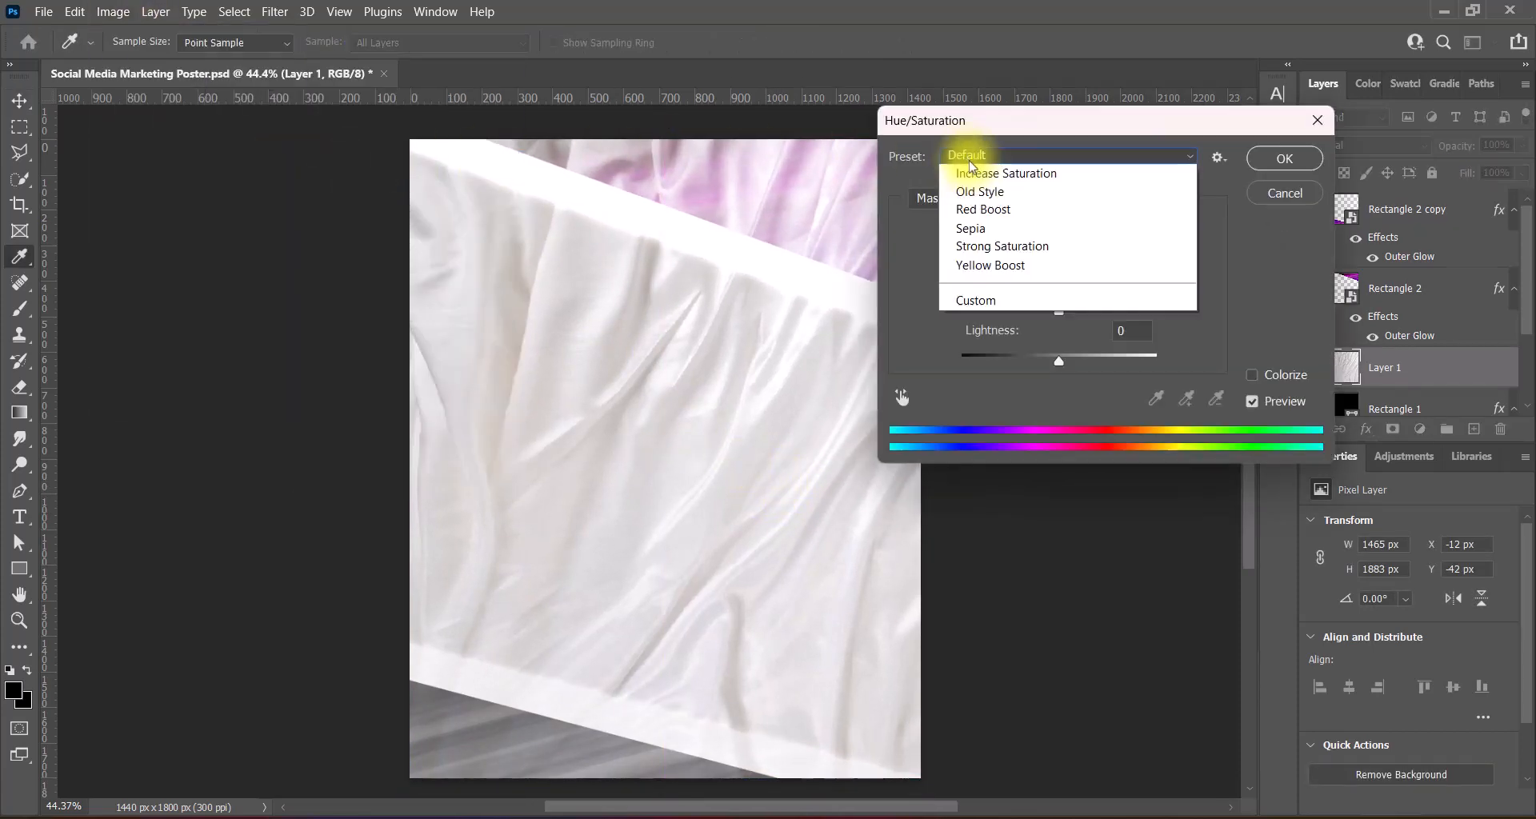
pyautogui.click(998, 286)
pyautogui.click(1288, 160)
# - Darken the fabric photo with the Darker Levels preset
pyautogui.click(112, 11)
pyautogui.moveTo(205, 59)
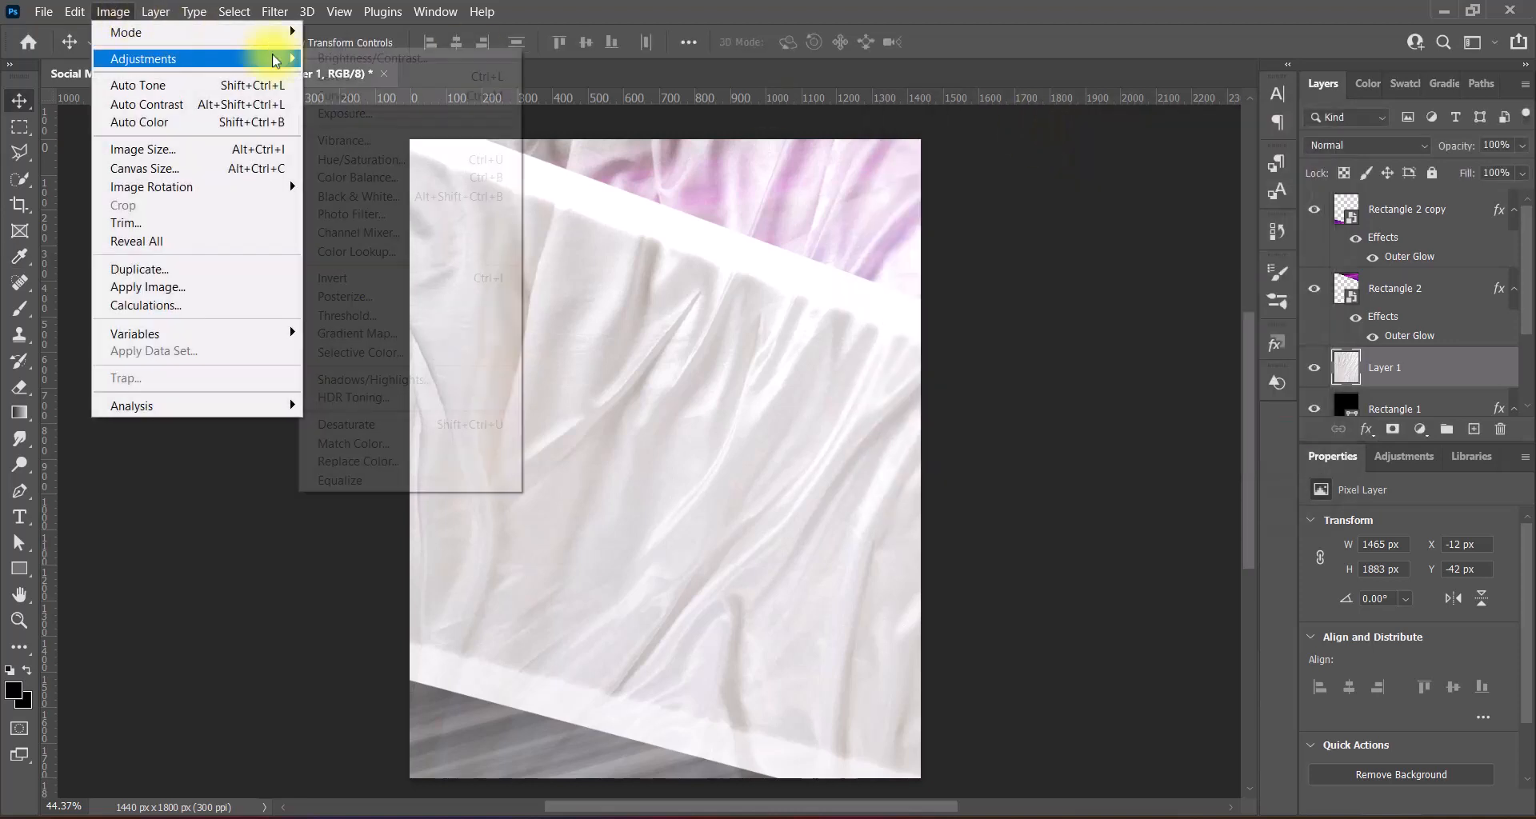
pyautogui.click(344, 86)
pyautogui.click(1193, 67)
pyautogui.click(1203, 184)
pyautogui.click(1193, 67)
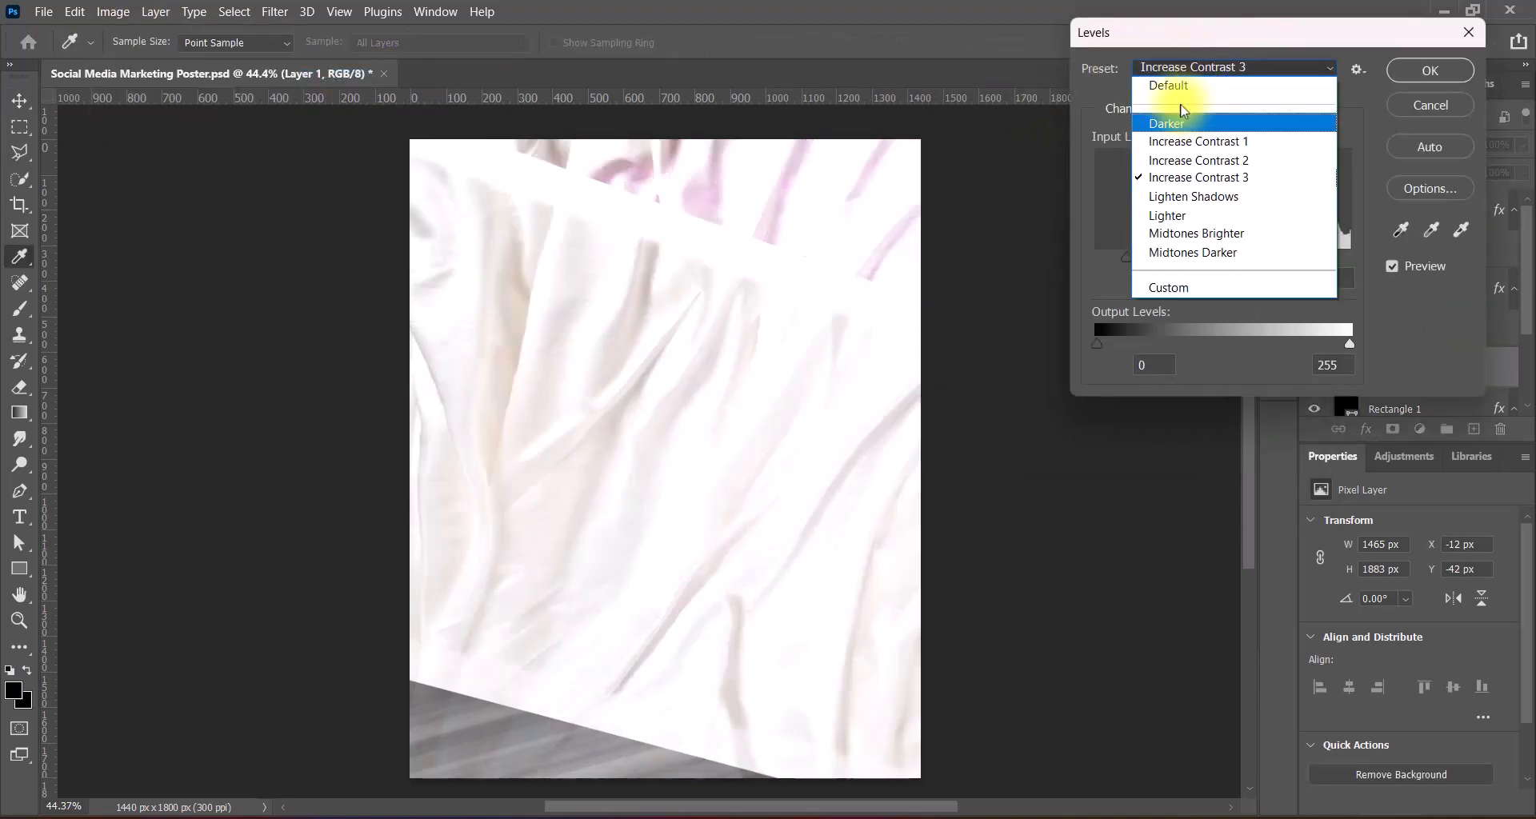
pyautogui.click(1223, 119)
pyautogui.press('Return')
# - Tint the fabric with the Sepia Hue/Saturation preset
pyautogui.click(112, 11)
pyautogui.moveTo(205, 58)
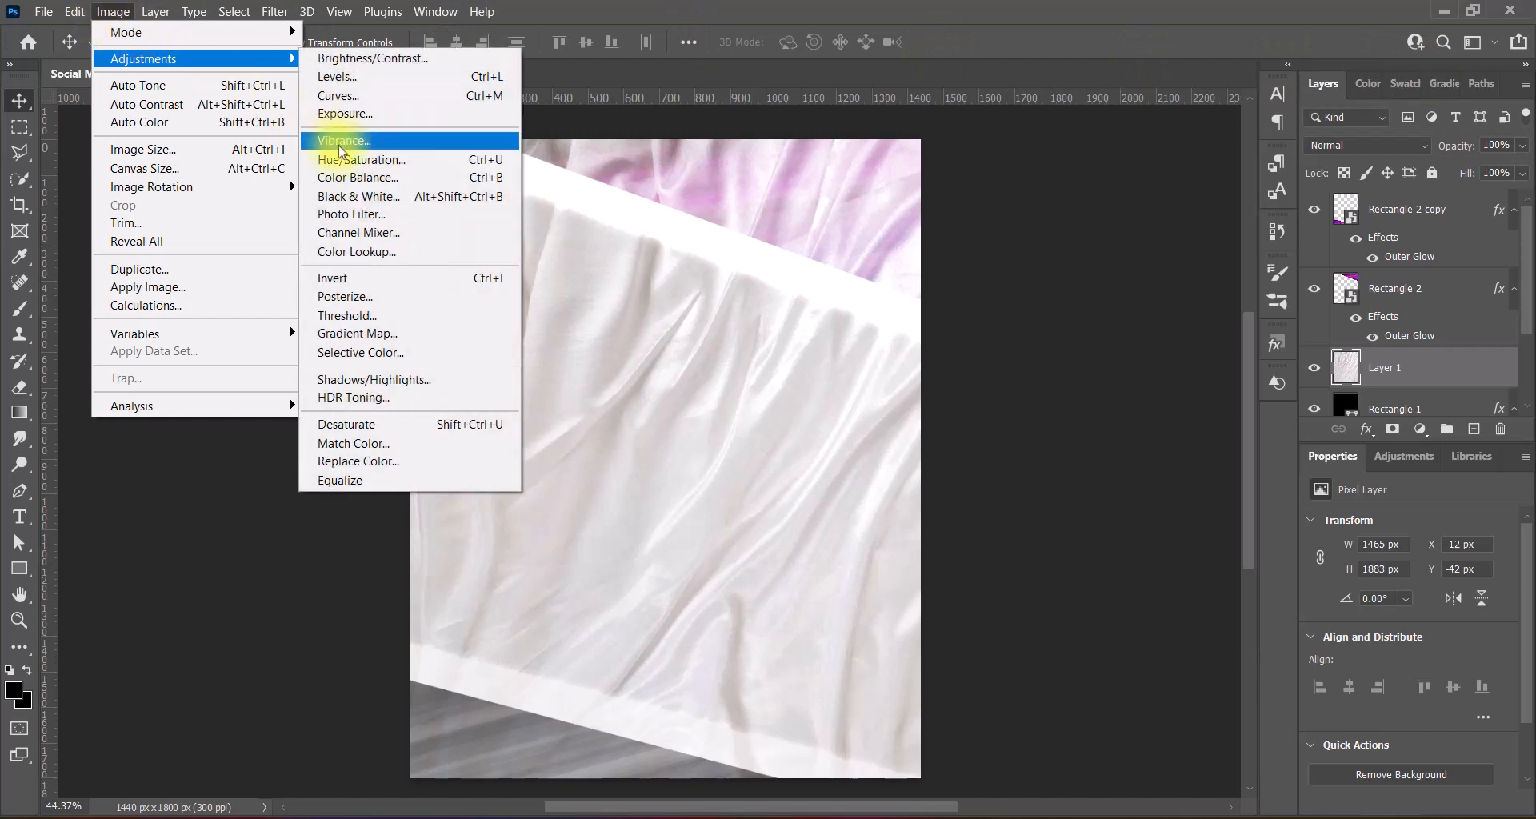
pyautogui.click(360, 156)
pyautogui.click(1040, 156)
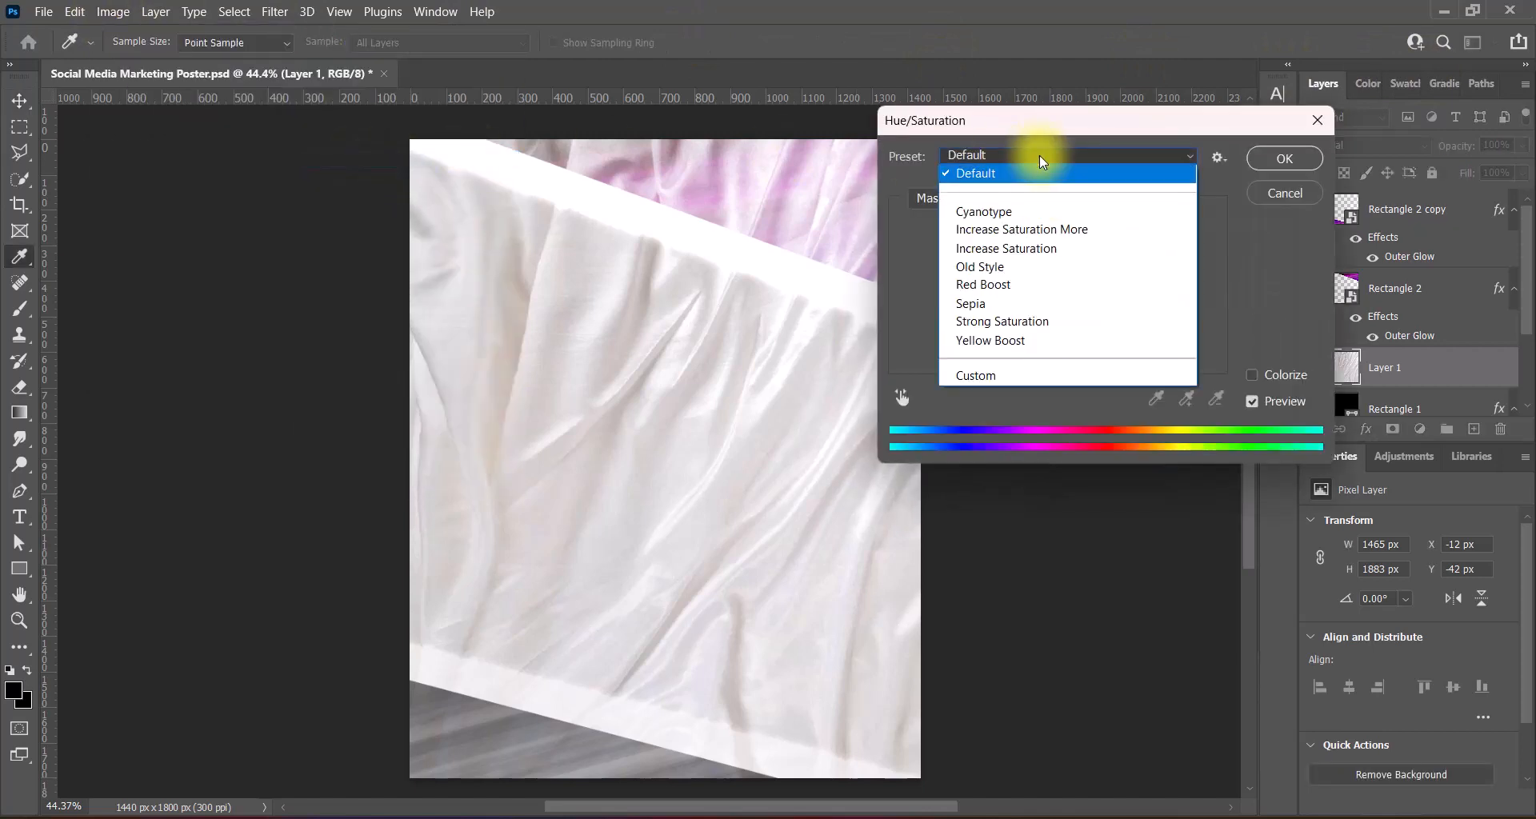
pyautogui.click(972, 303)
pyautogui.click(1284, 159)
pyautogui.click(1366, 145)
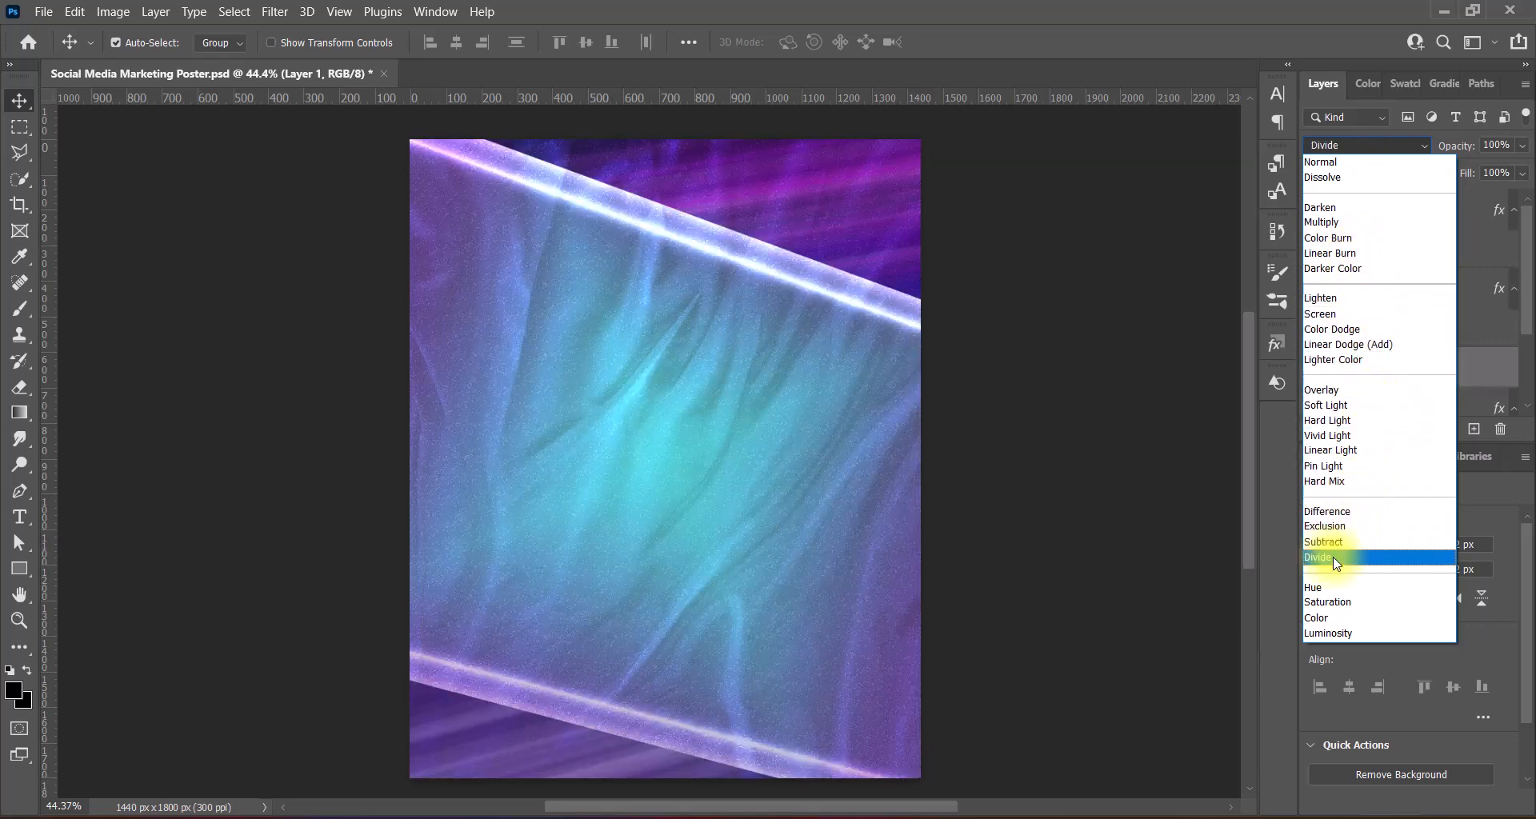
# - Set the fabric layer to Luminosity blending at 39% opacity
pyautogui.click(1335, 633)
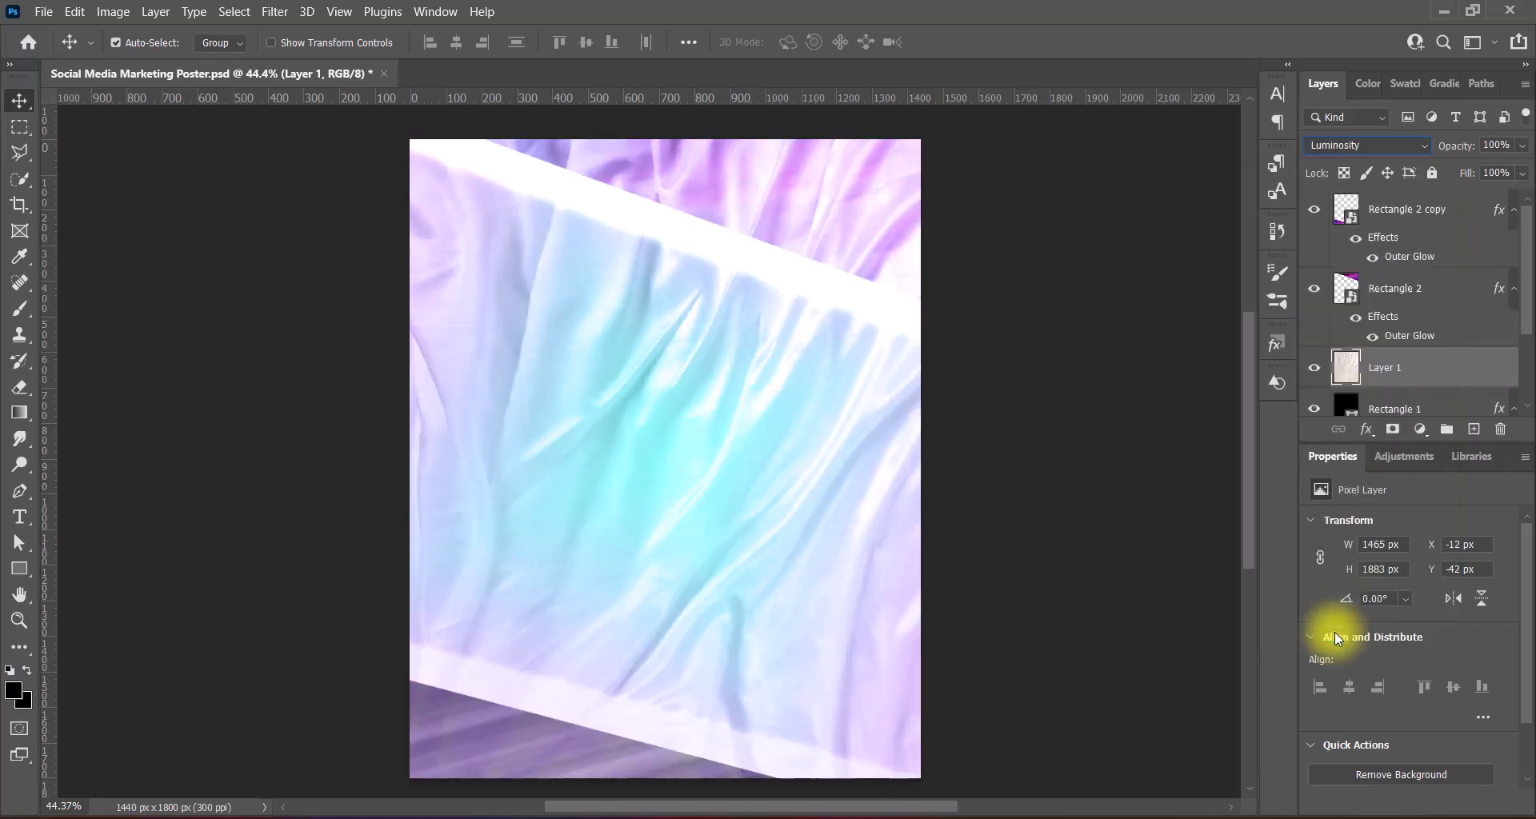
pyautogui.moveTo(1524, 148); pyautogui.dragTo(1478, 178)
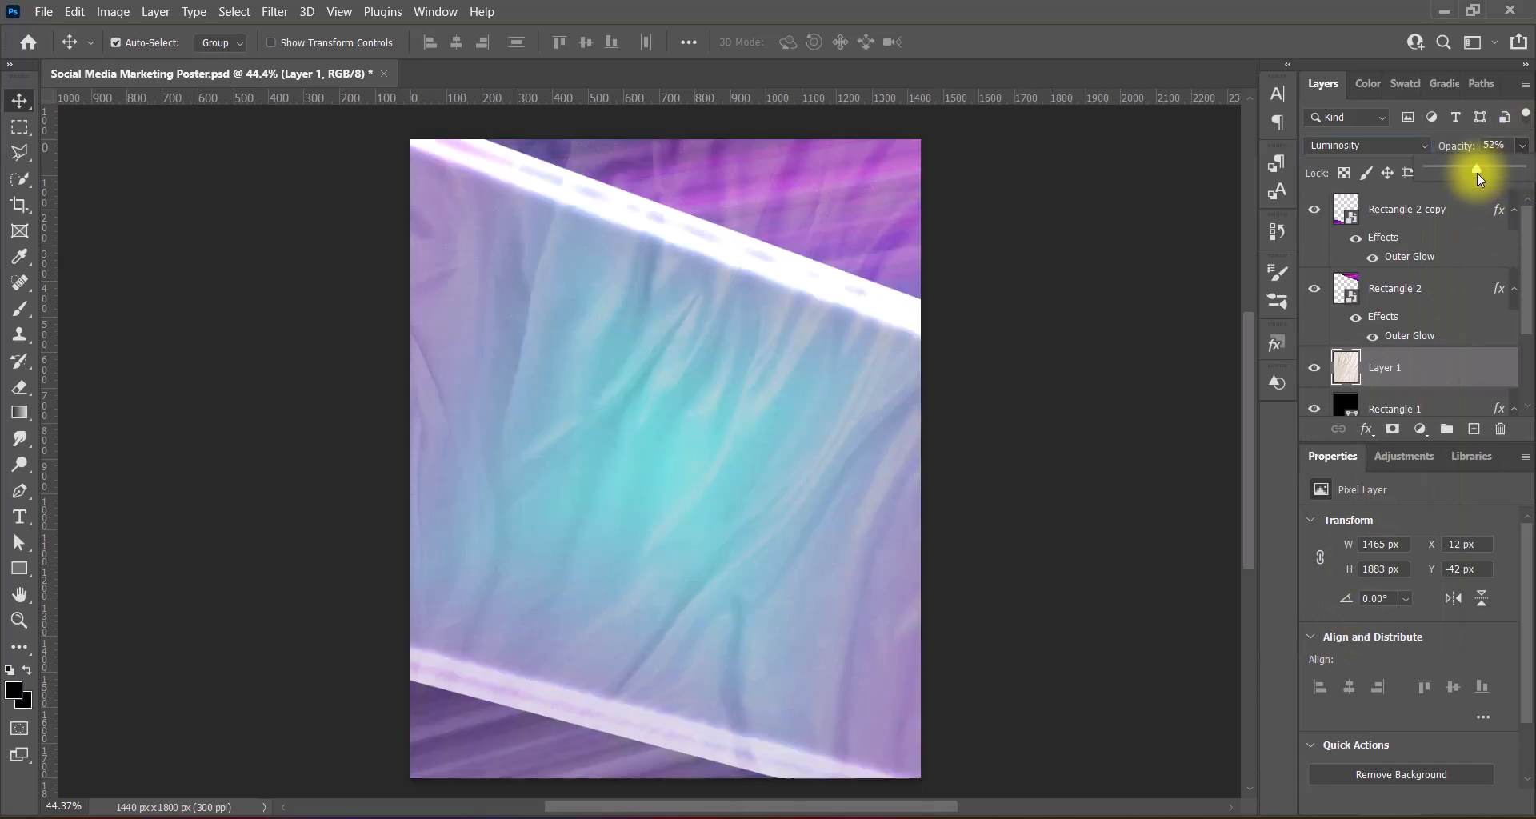
pyautogui.click(1475, 145)
pyautogui.write('39')
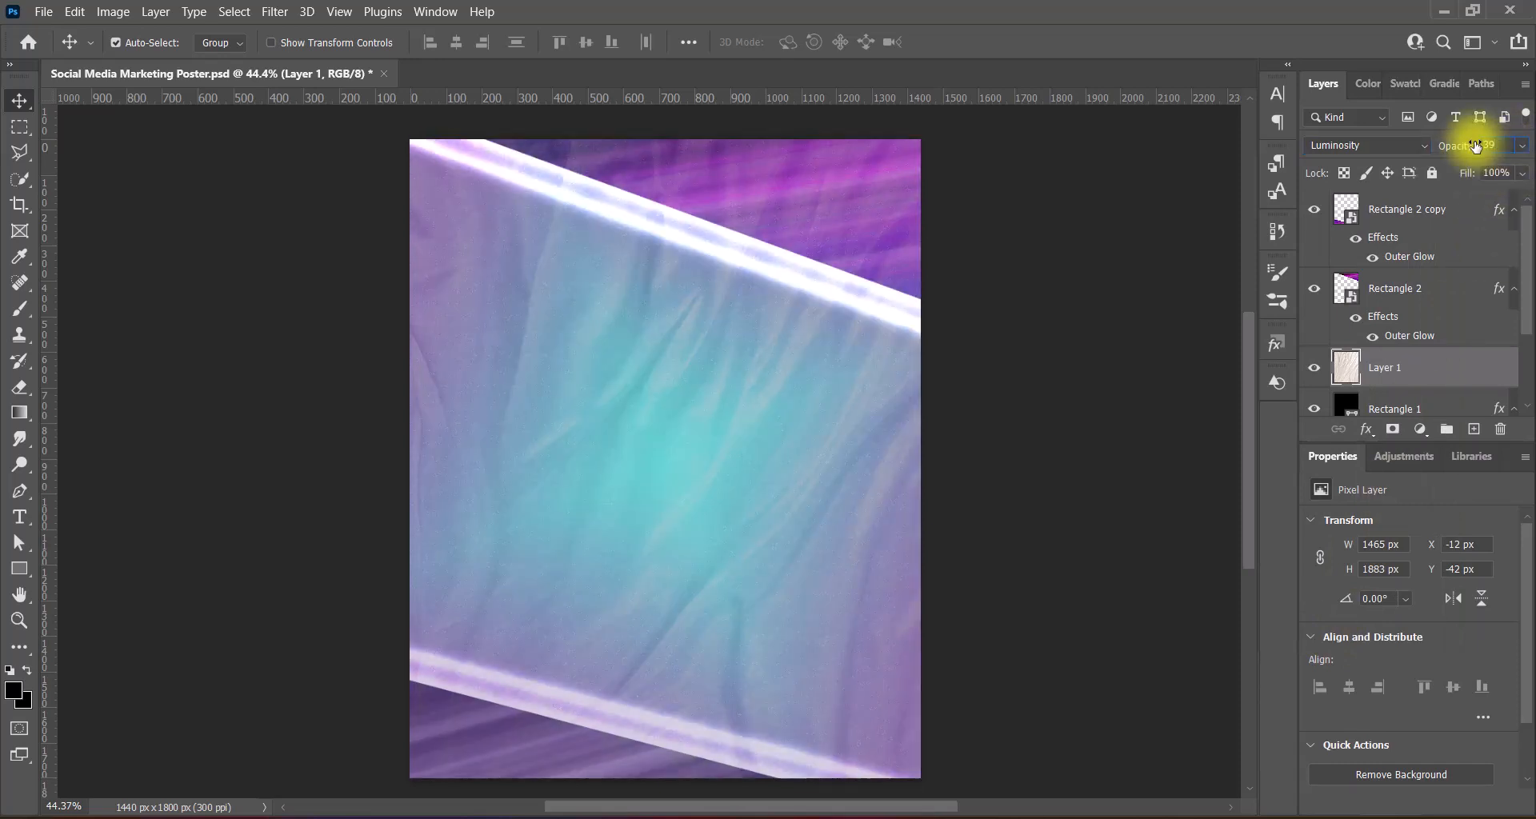
# - Darken the fabric's midtones with the Midtones Darker Levels preset
pyautogui.click(112, 12)
pyautogui.moveTo(140, 54)
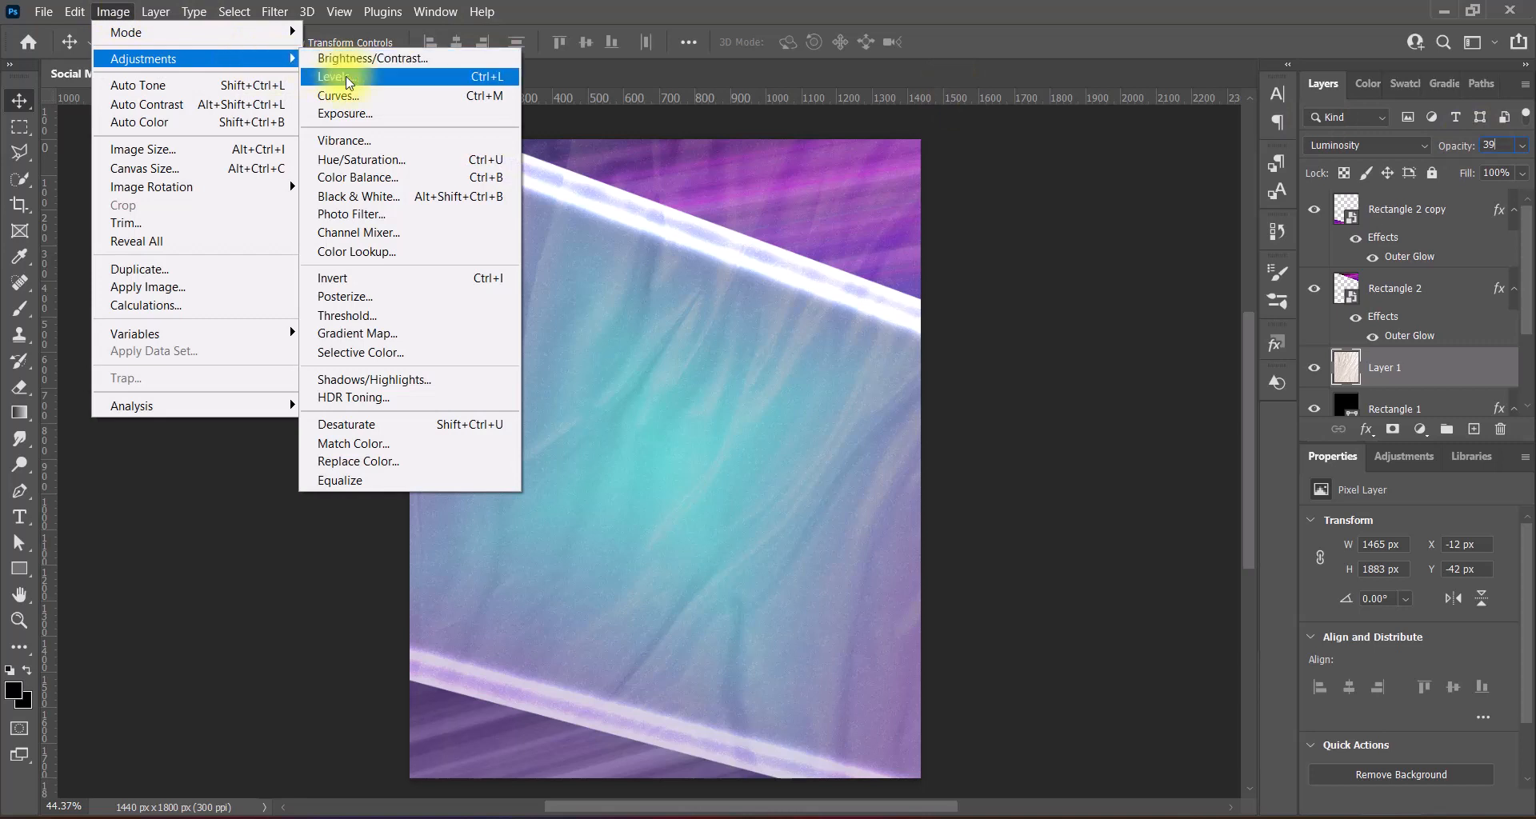
pyautogui.click(344, 80)
pyautogui.click(1190, 66)
pyautogui.click(1192, 251)
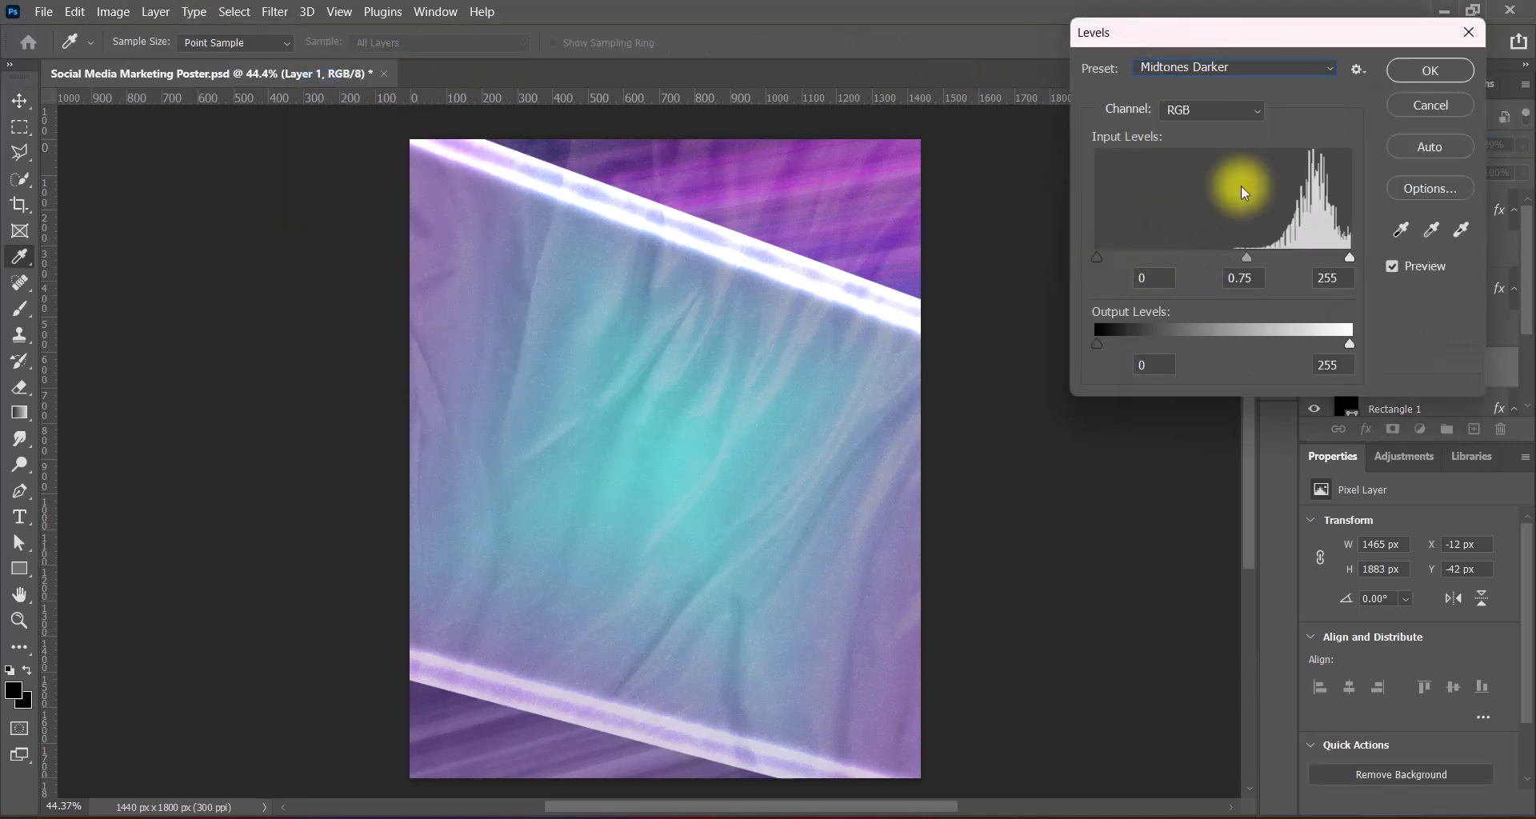
pyautogui.click(1430, 71)
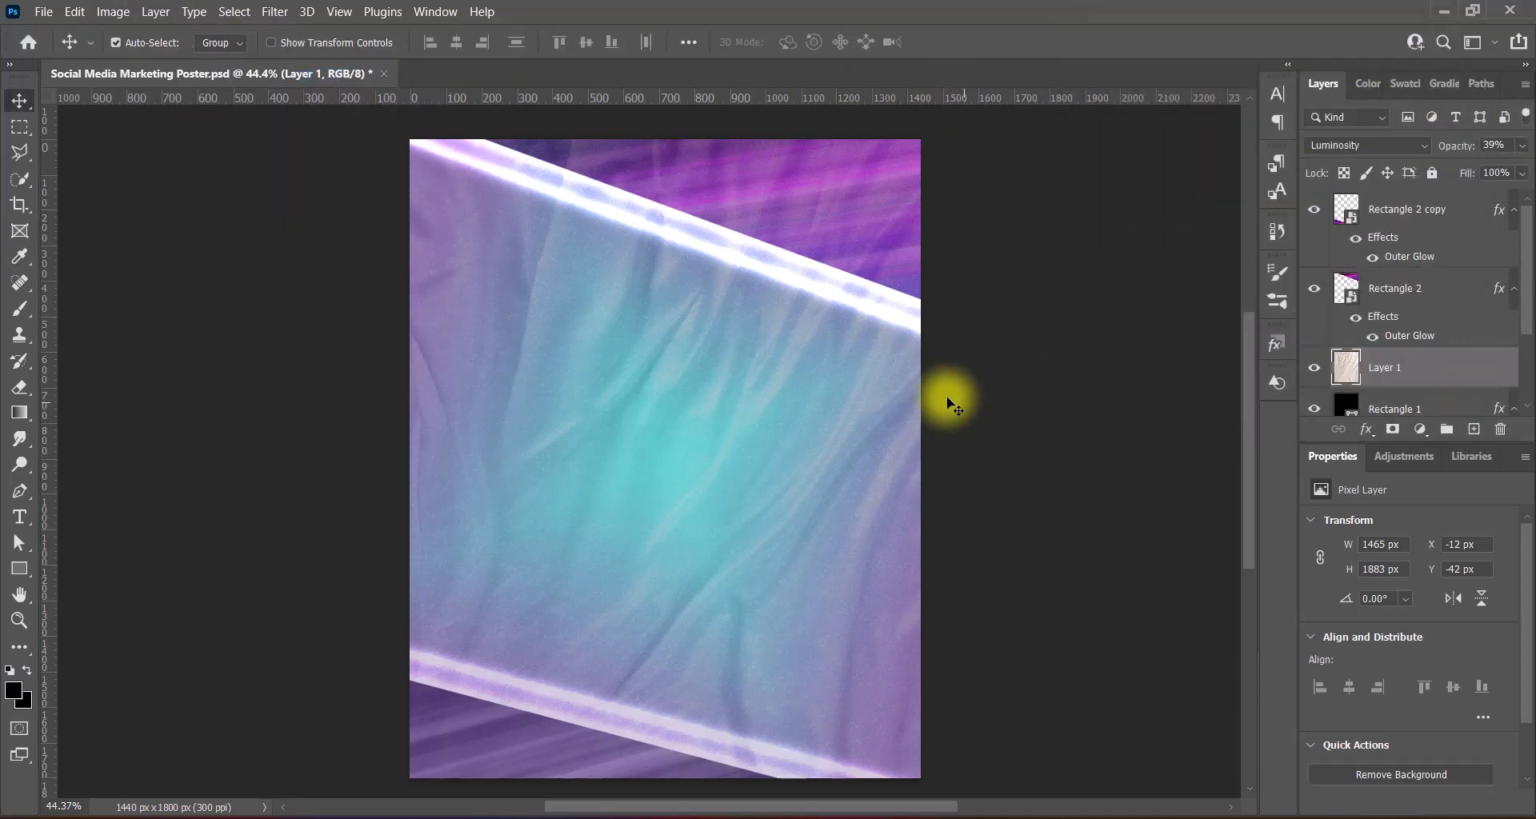
pyautogui.click(274, 12)
# - Apply a 30-pixel, 0° Motion Blur to the fabric layer
pyautogui.moveTo(458, 258)
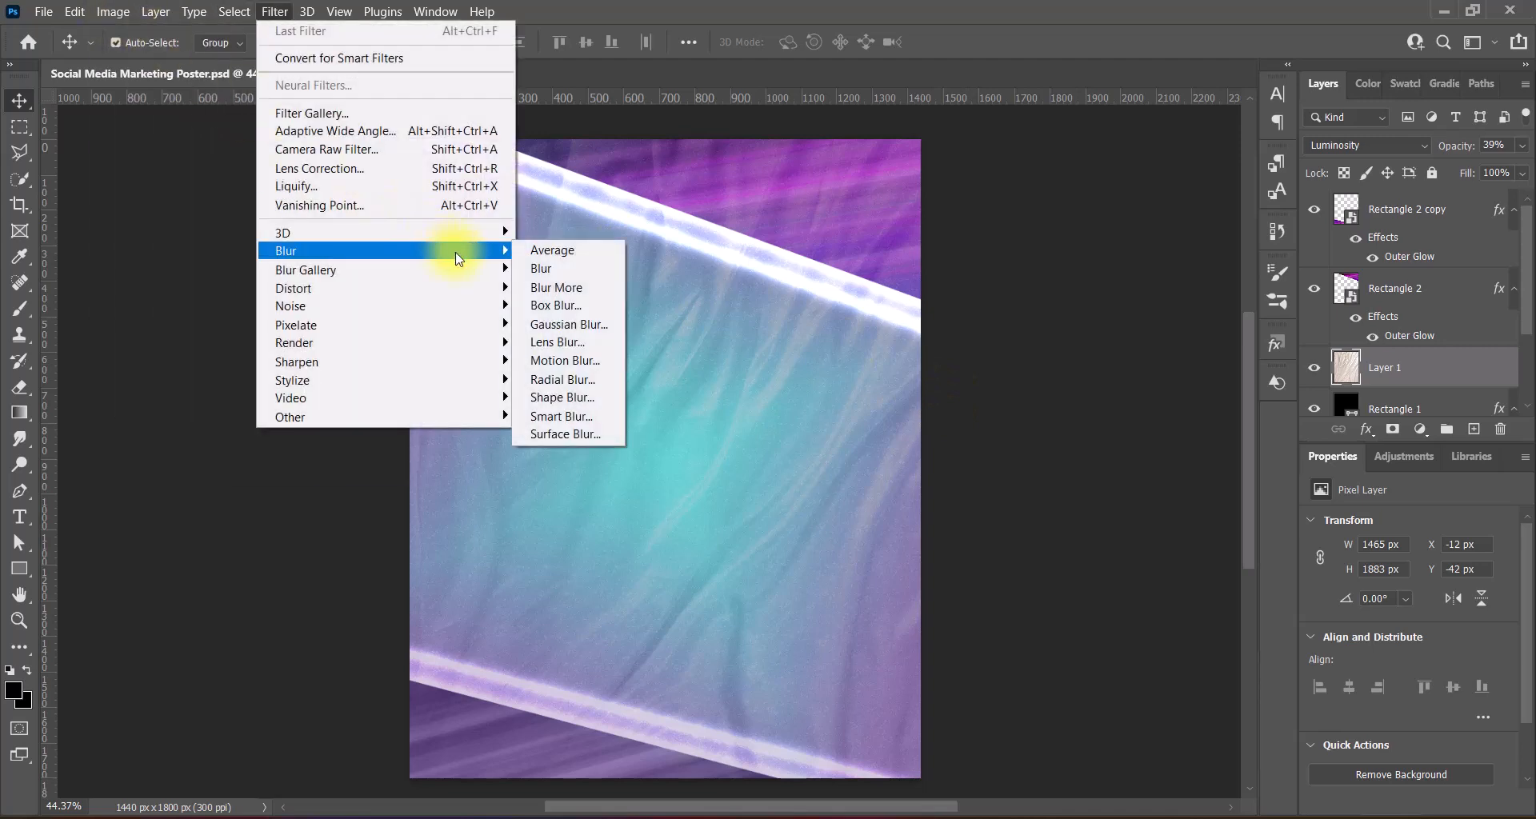
pyautogui.click(564, 361)
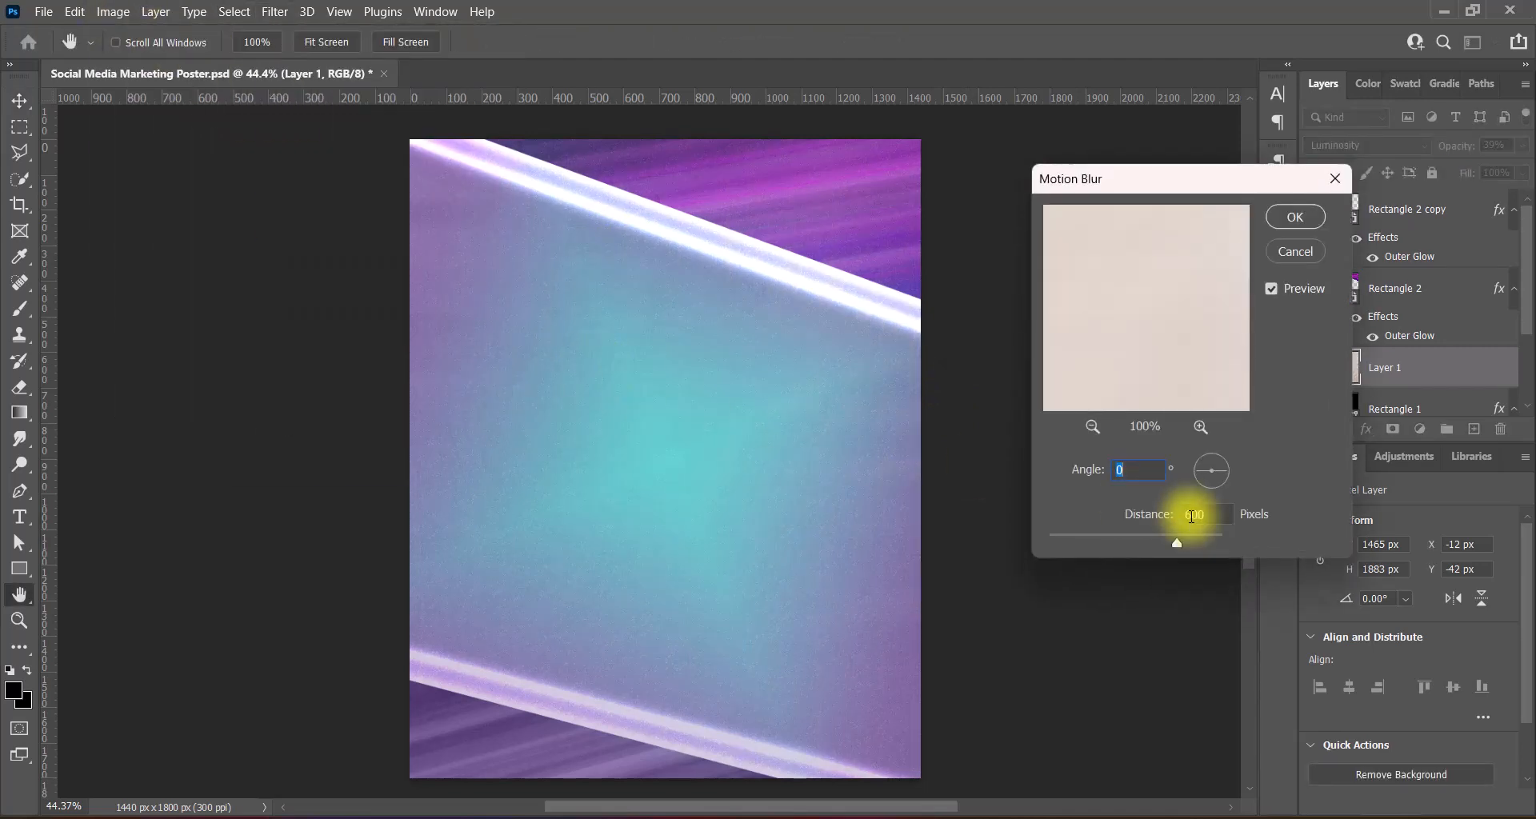
pyautogui.click(1195, 515)
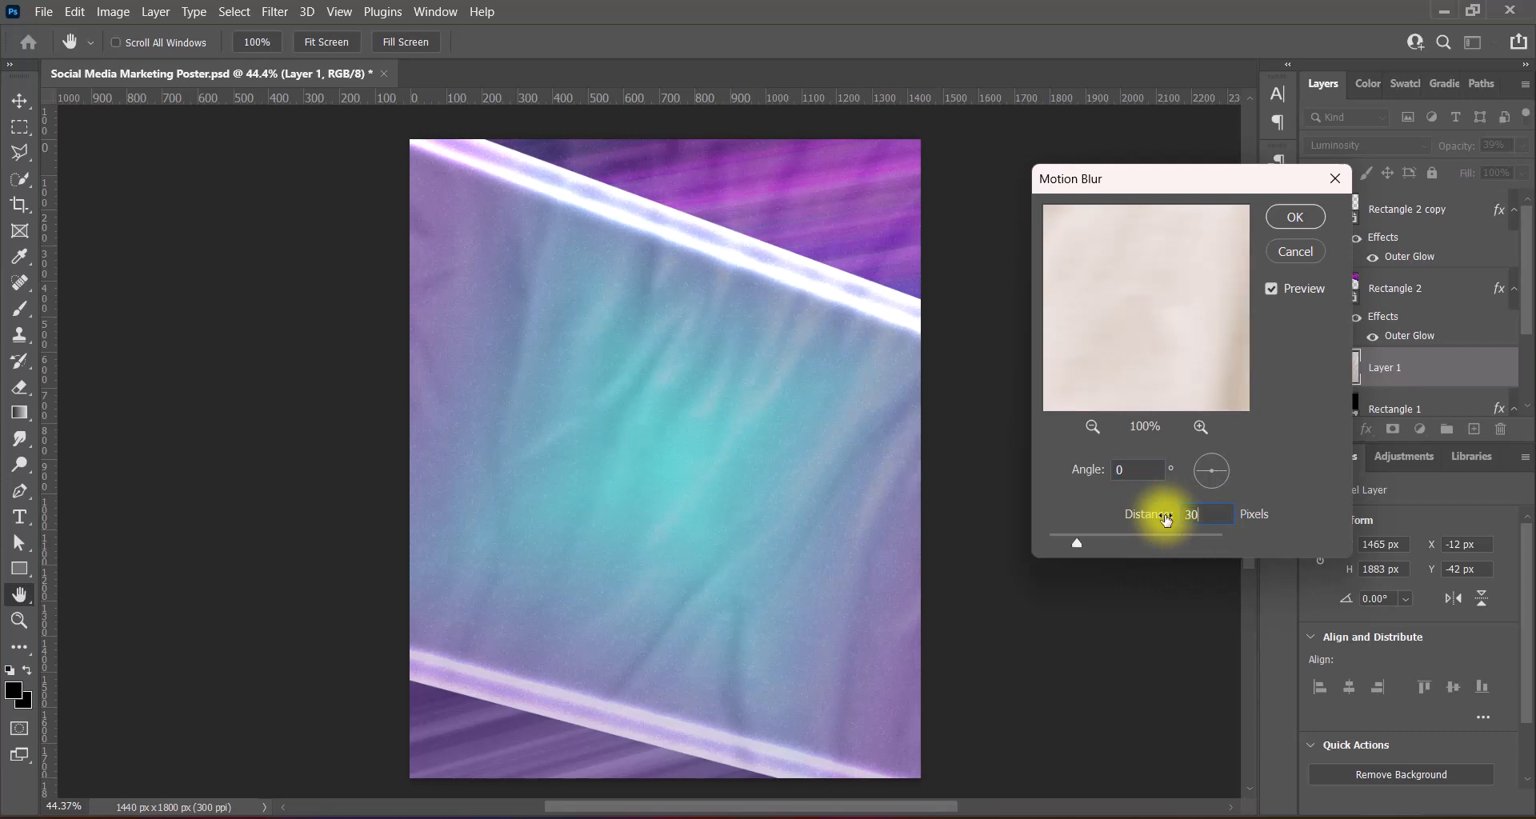
pyautogui.click(1295, 217)
# - Lower the fabric layer's contrast to -50 with Brightness/Contrast
pyautogui.click(113, 12)
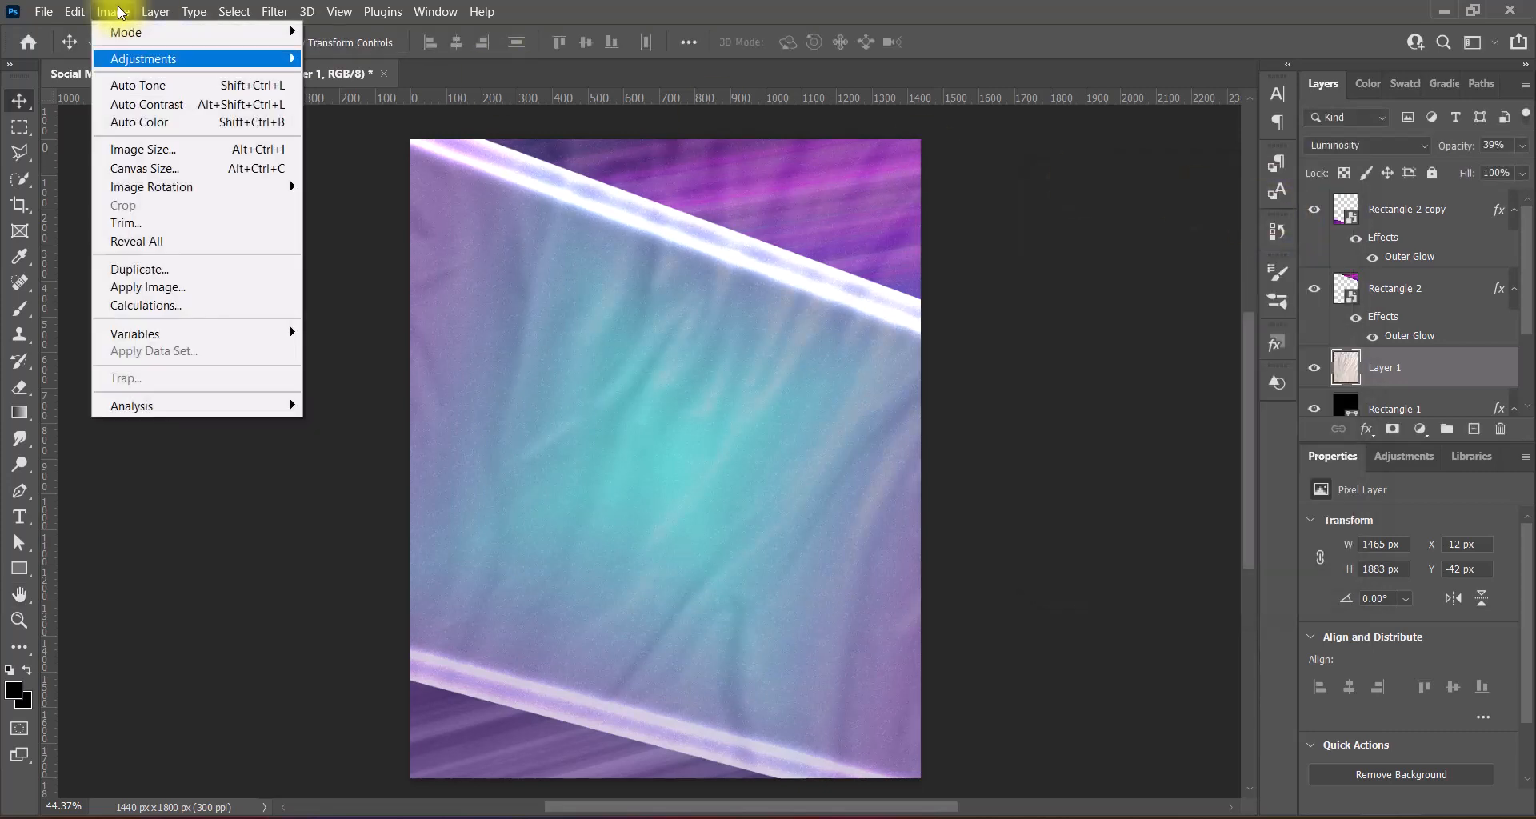
pyautogui.moveTo(240, 59)
pyautogui.click(341, 66)
pyautogui.moveTo(792, 196); pyautogui.dragTo(617, 227)
pyautogui.click(963, 152)
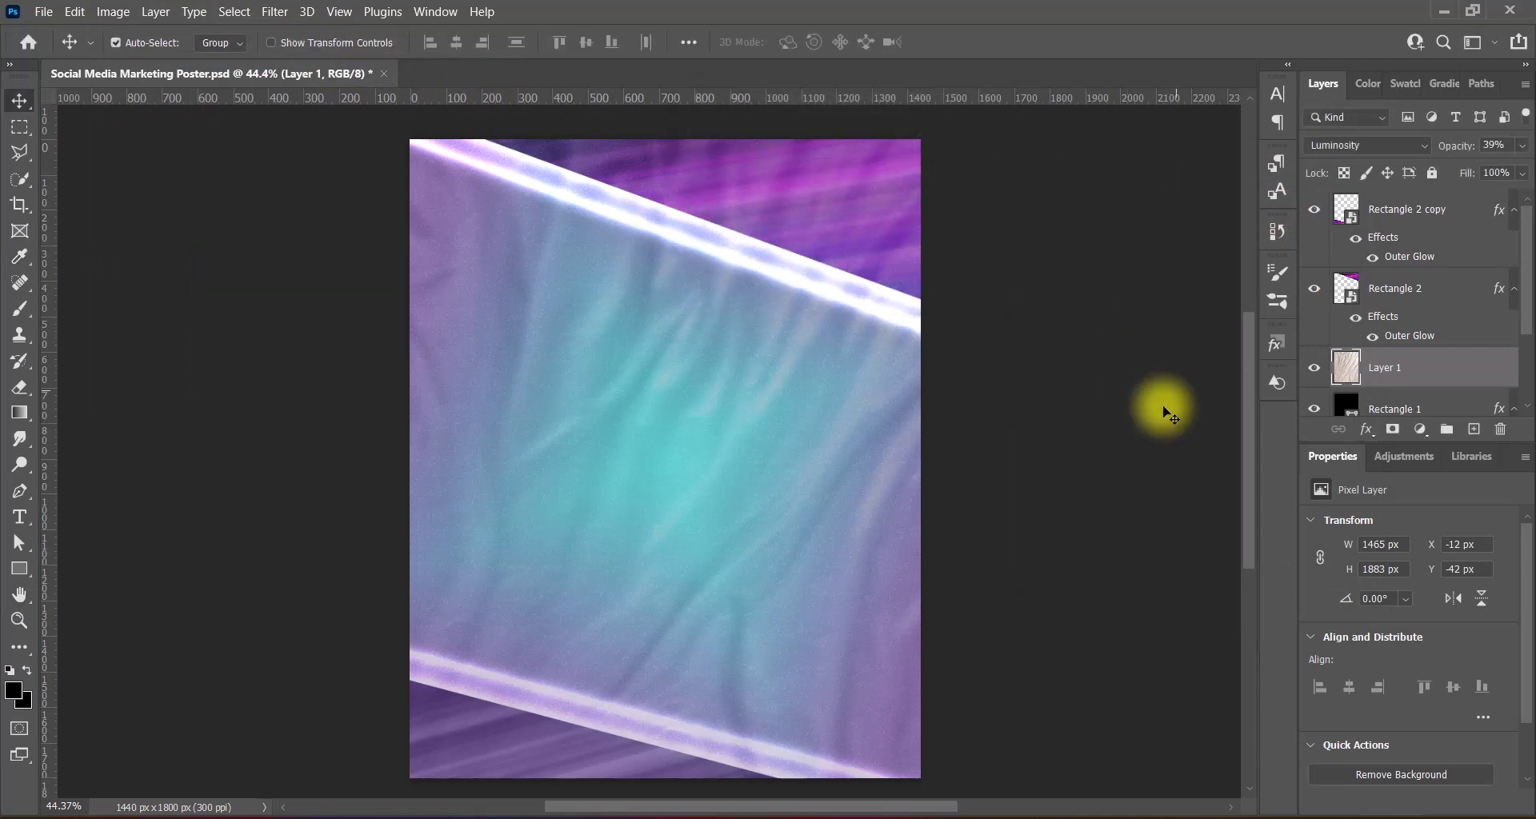
# - Erase the fabric layer's edges with an enlarged Eraser brush so it fades toward the border
pyautogui.moveTo(19, 387); pyautogui.dragTo(82, 381)
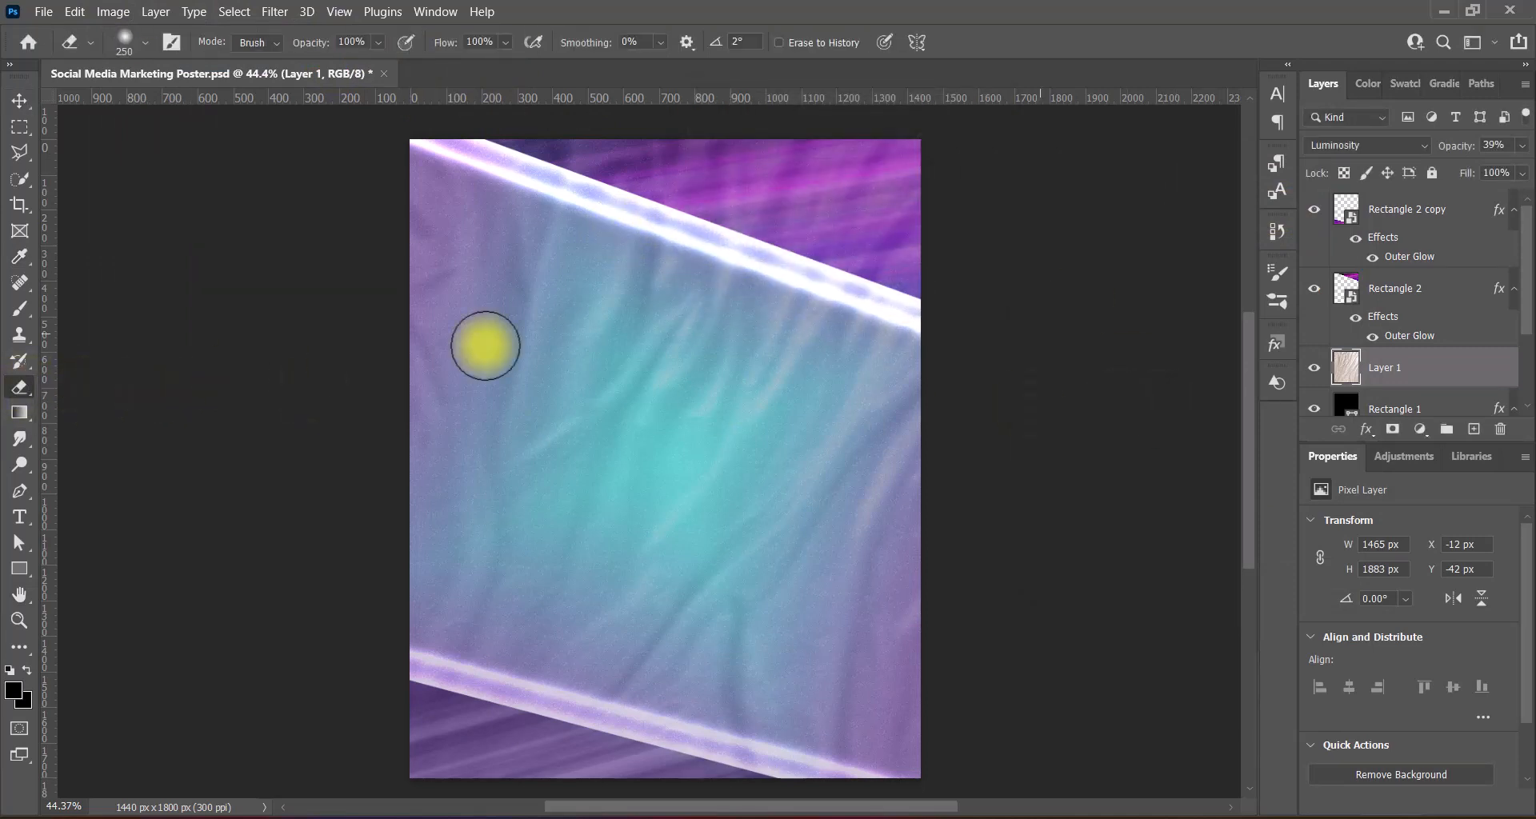
pyautogui.scroll(2, 901, 296)
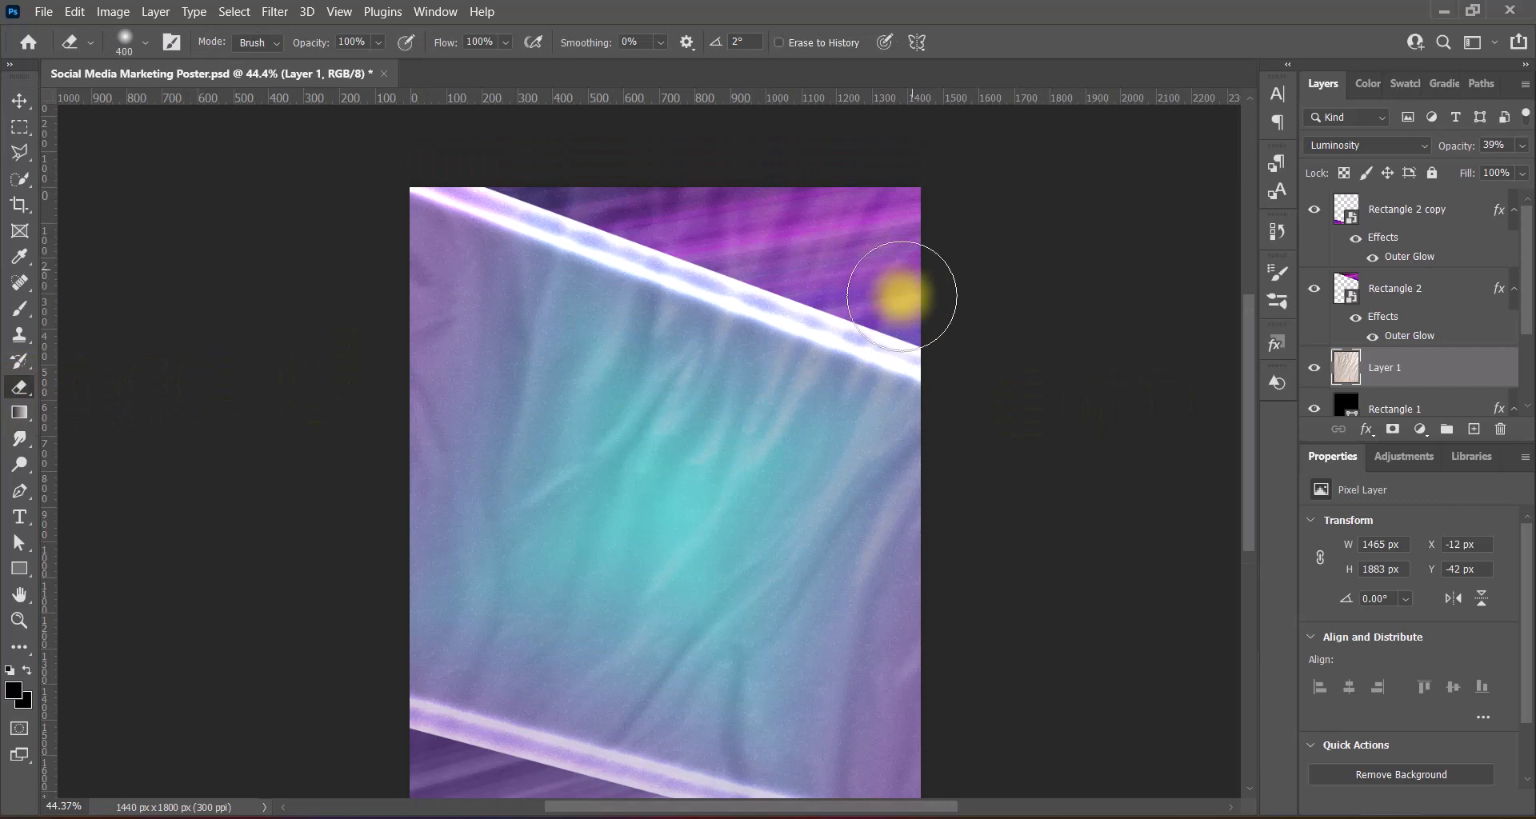
pyautogui.press(']')
pyautogui.press(']')
pyautogui.press(']')
pyautogui.press(']')
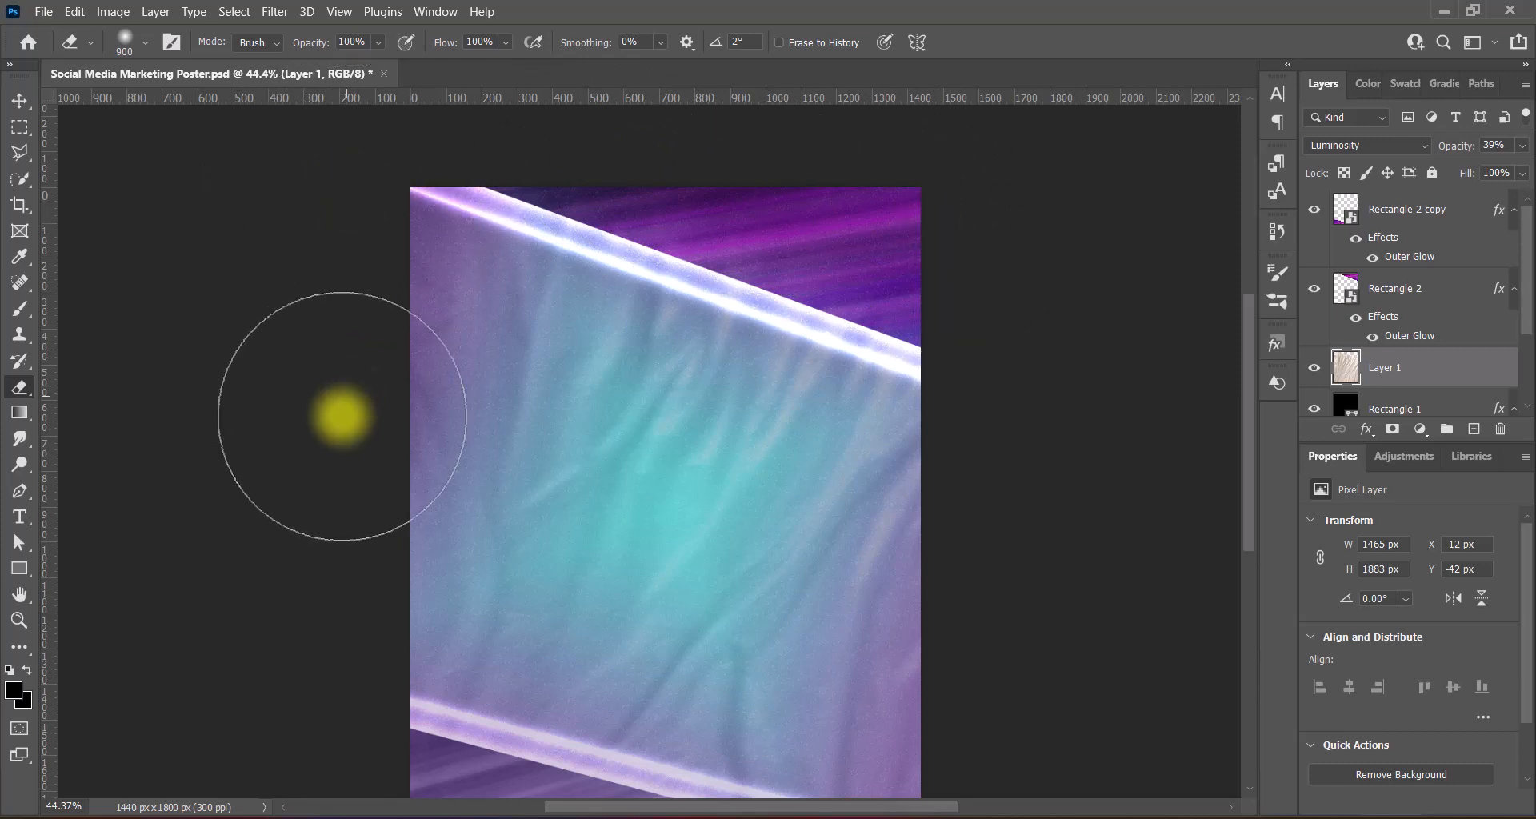
pyautogui.scroll(-3, 320, 576)
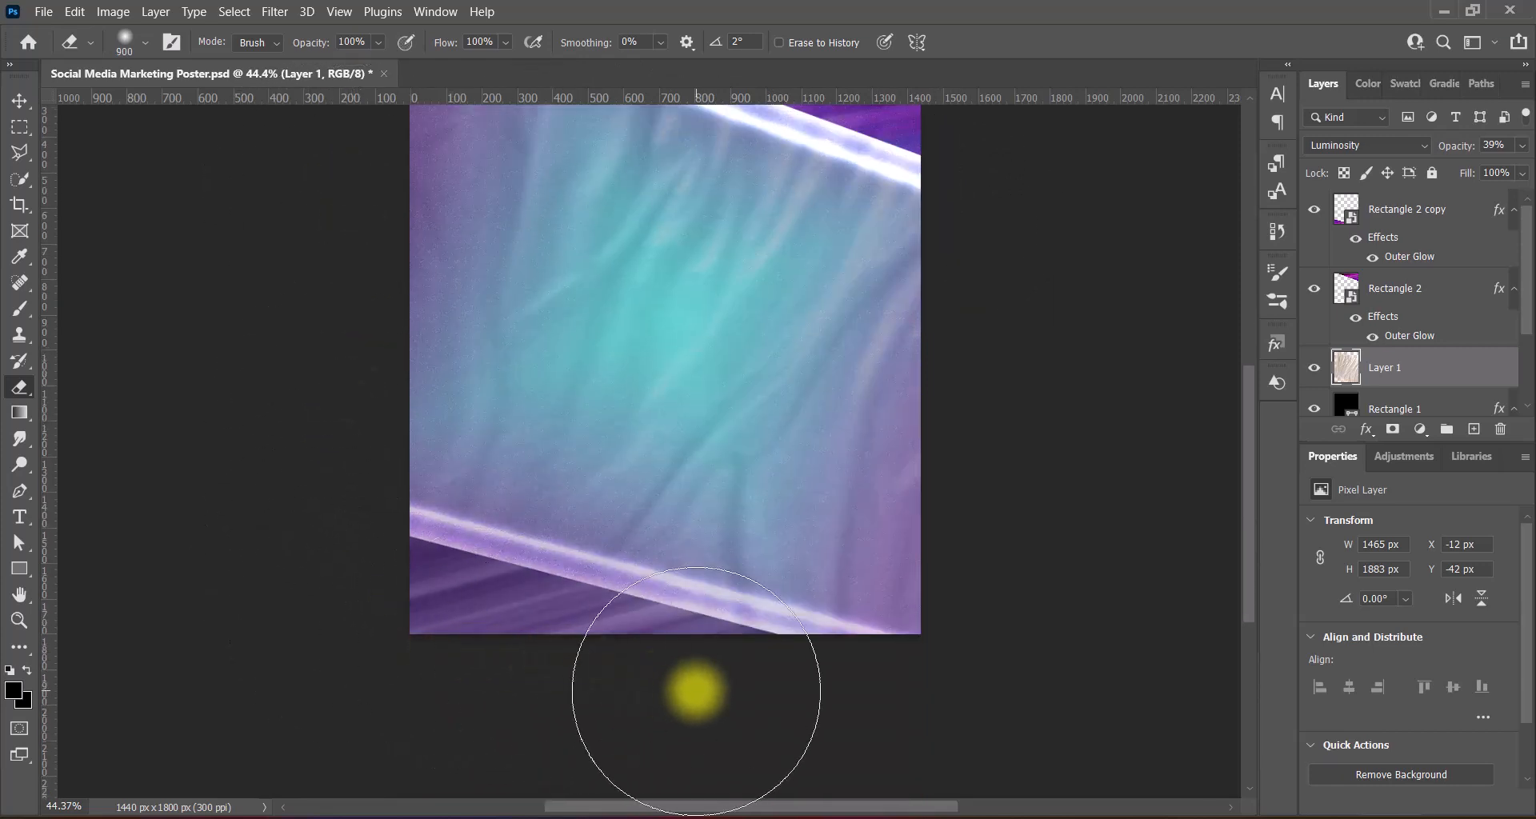
pyautogui.scroll(3, 984, 460)
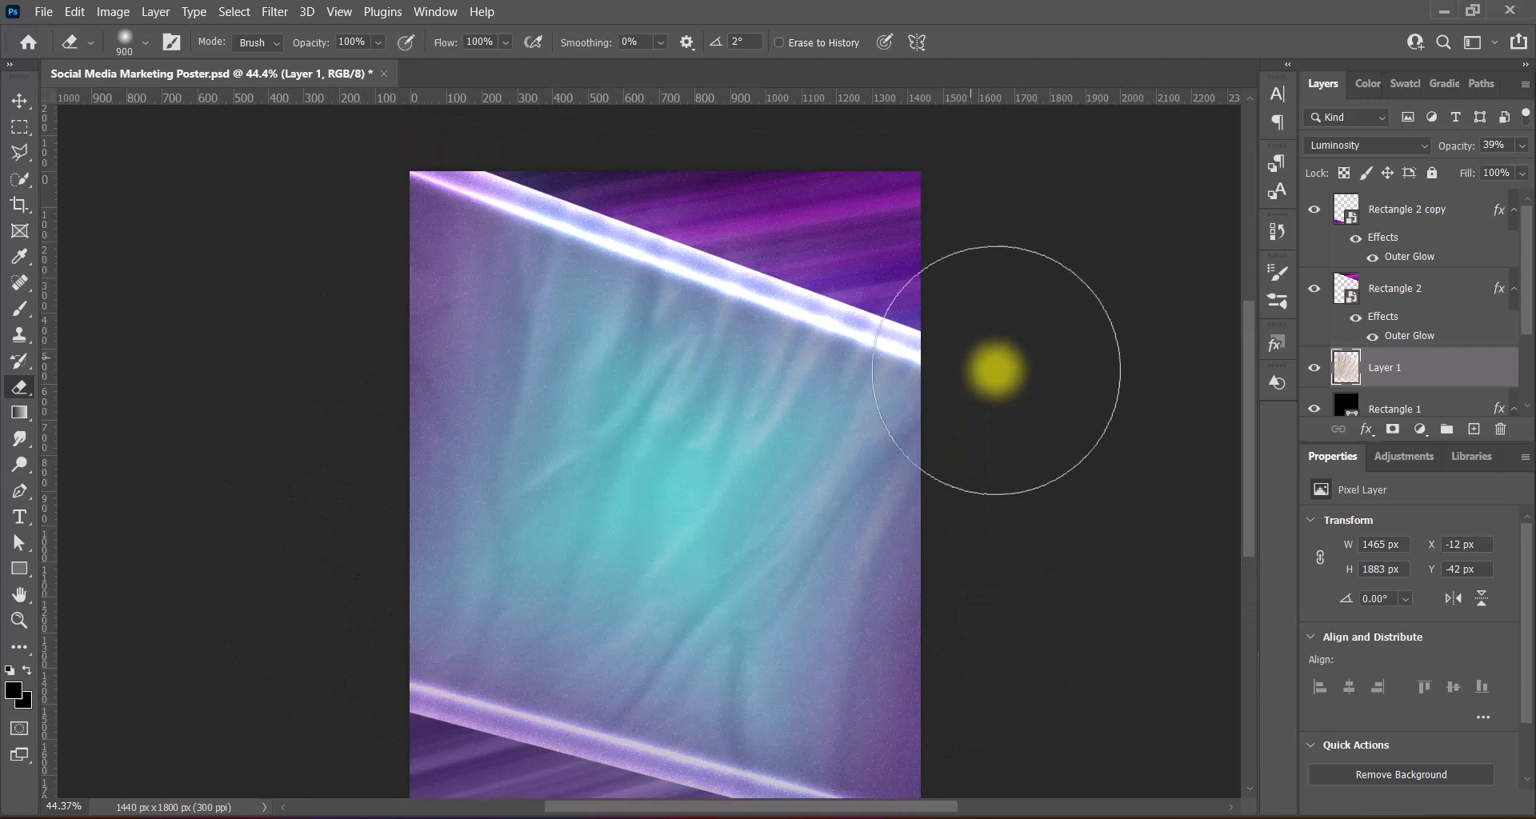
pyautogui.press(']')
pyautogui.press(']')
pyautogui.press(']')
pyautogui.press(']')
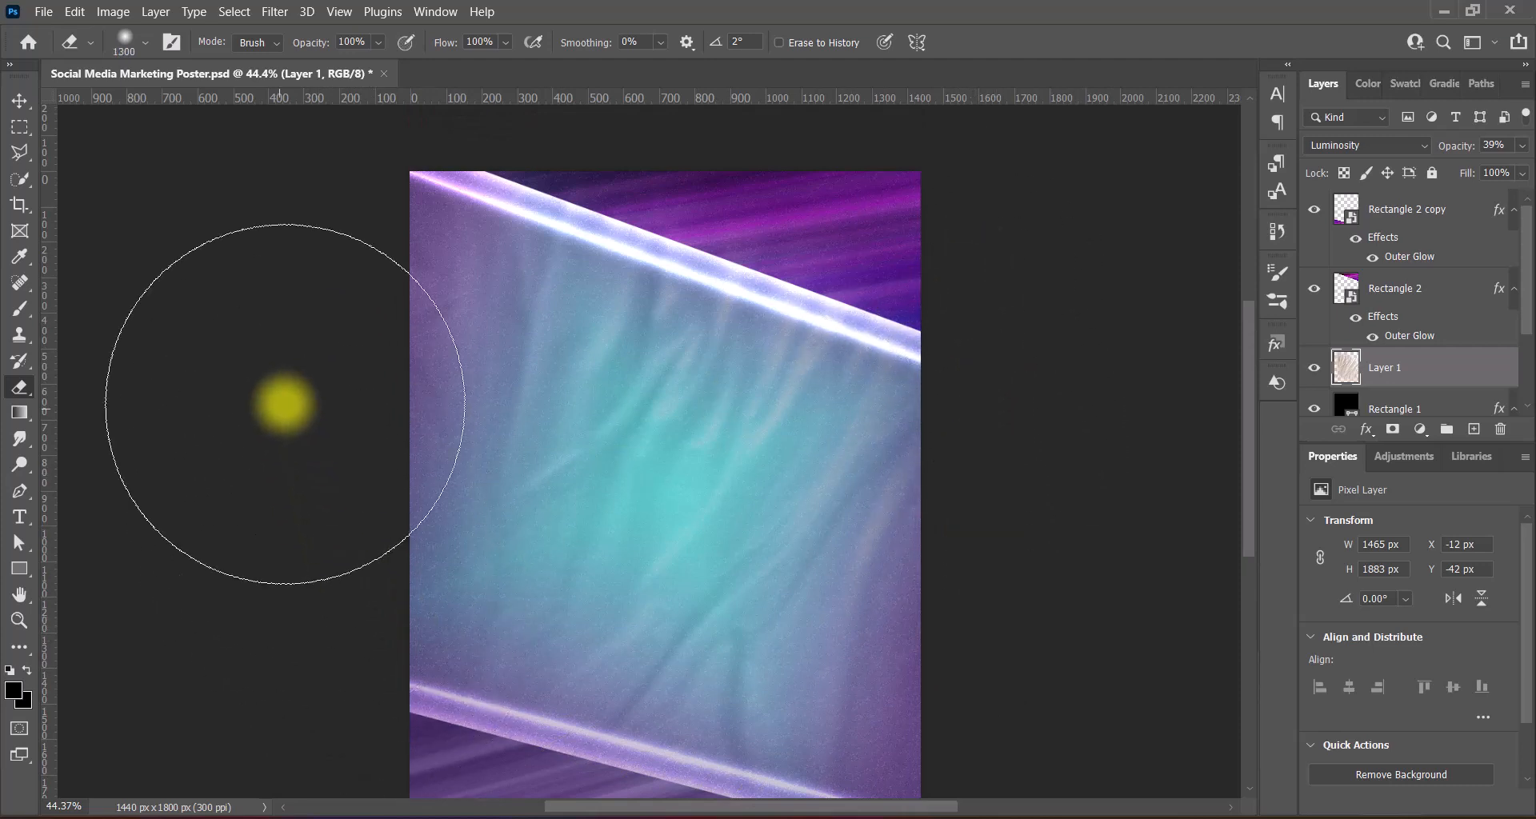
pyautogui.scroll(1, 285, 404)
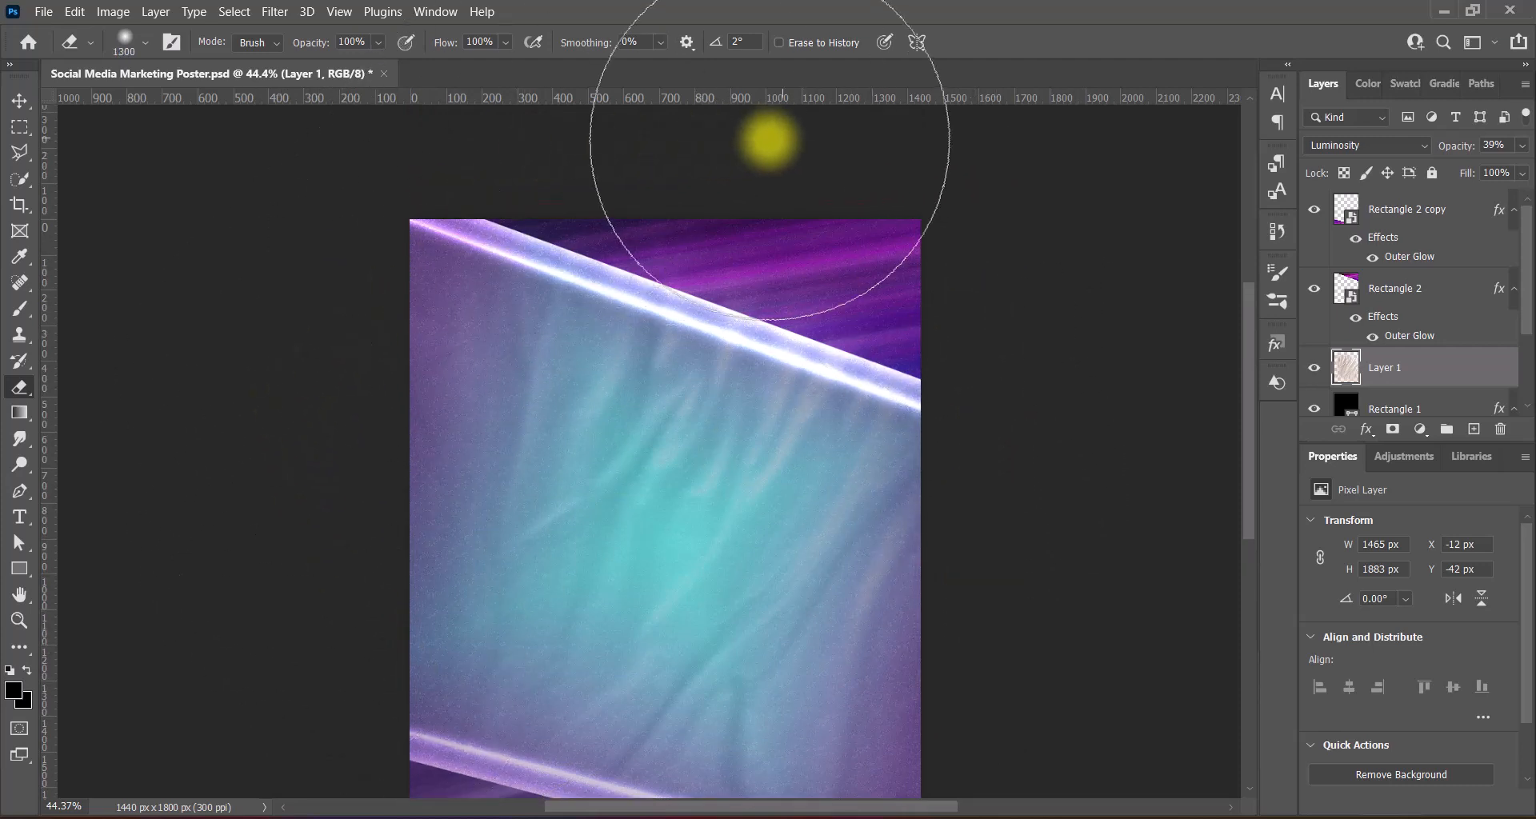
pyautogui.scroll(-5, 975, 212)
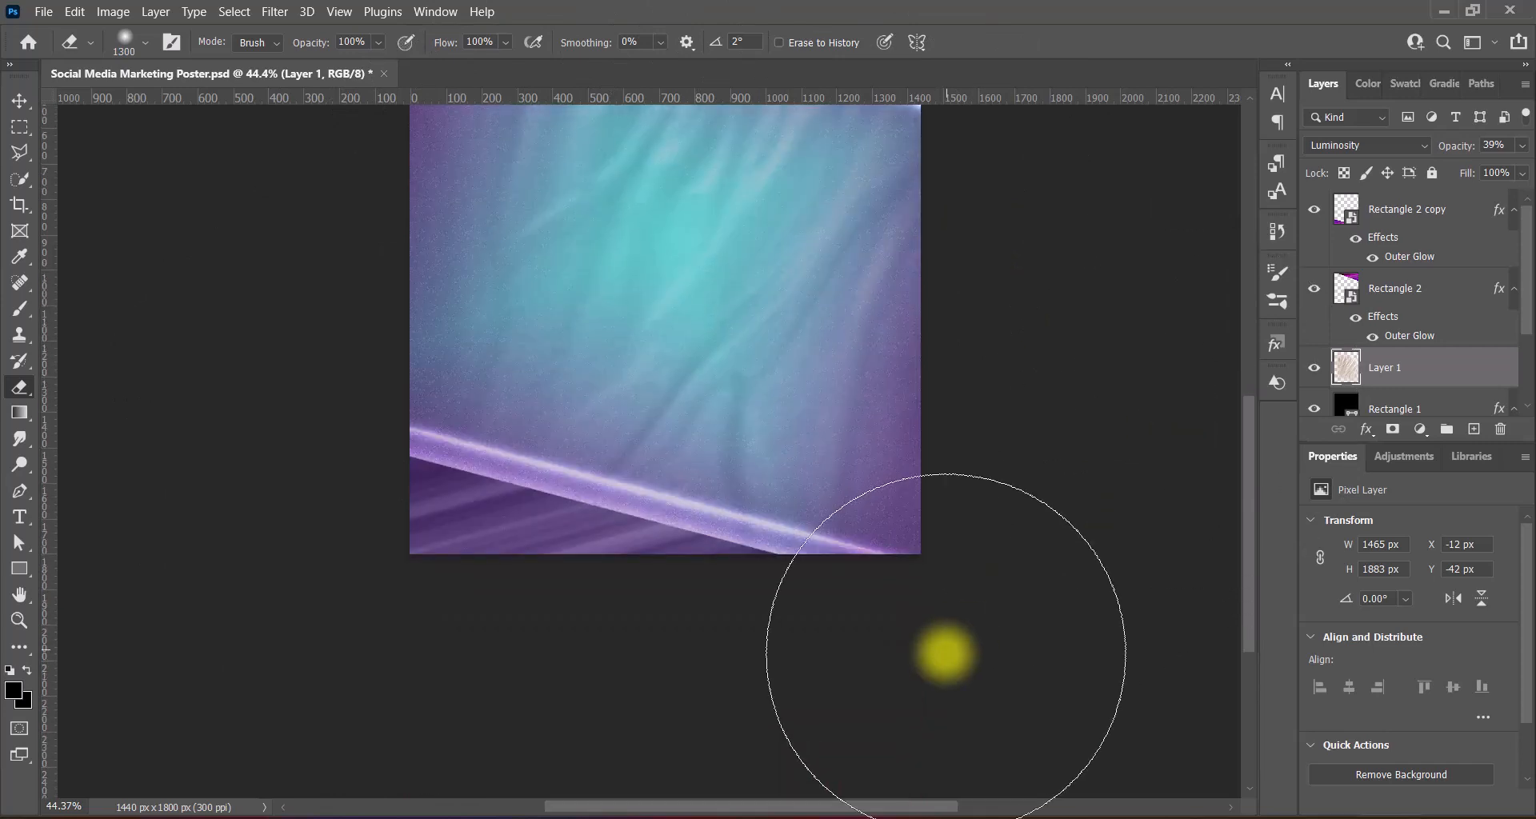
pyautogui.scroll(2, 480, 593)
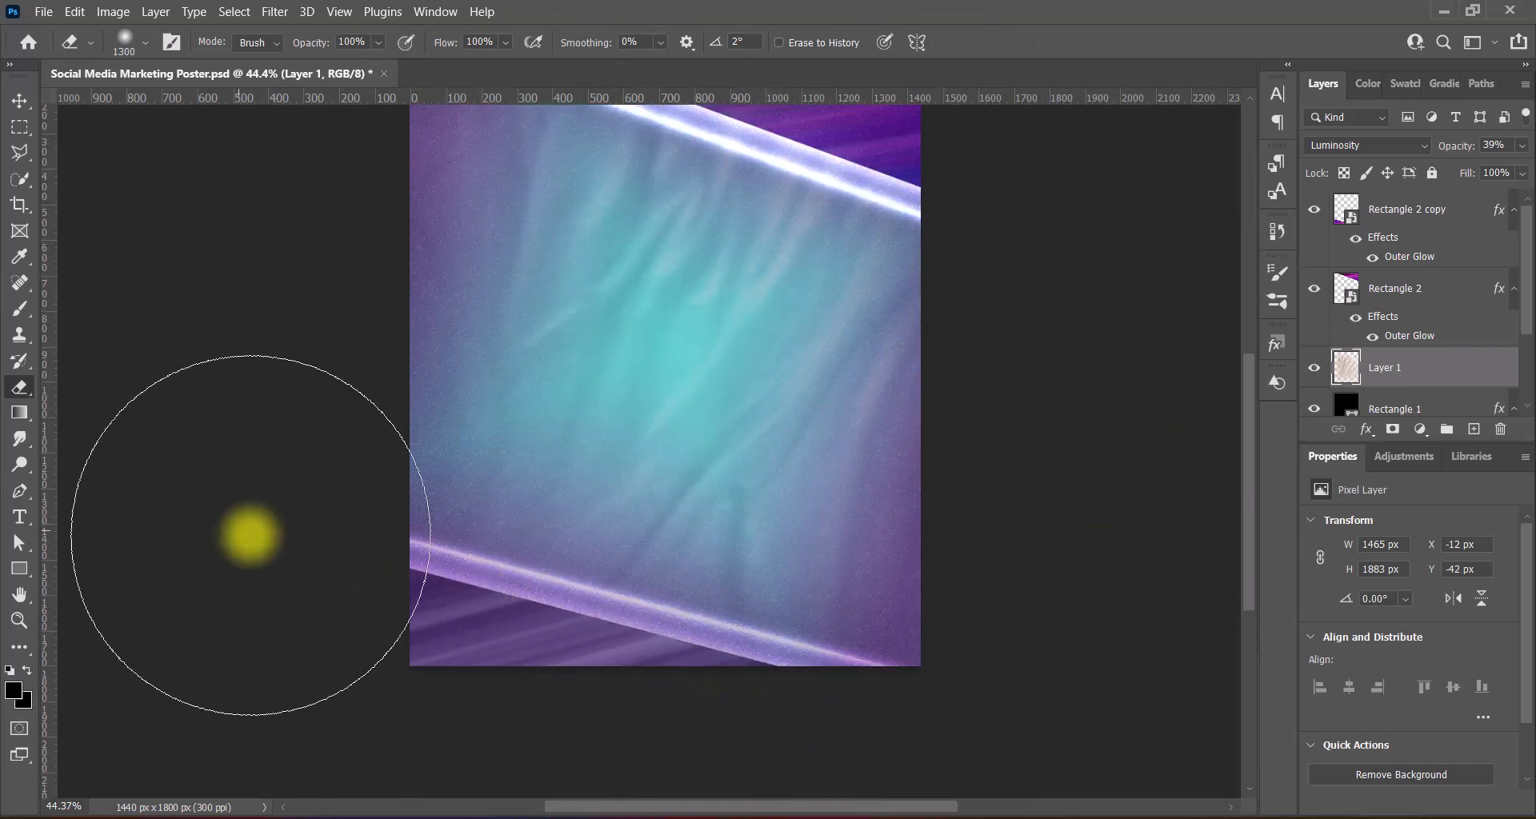
pyautogui.scroll(2, 995, 524)
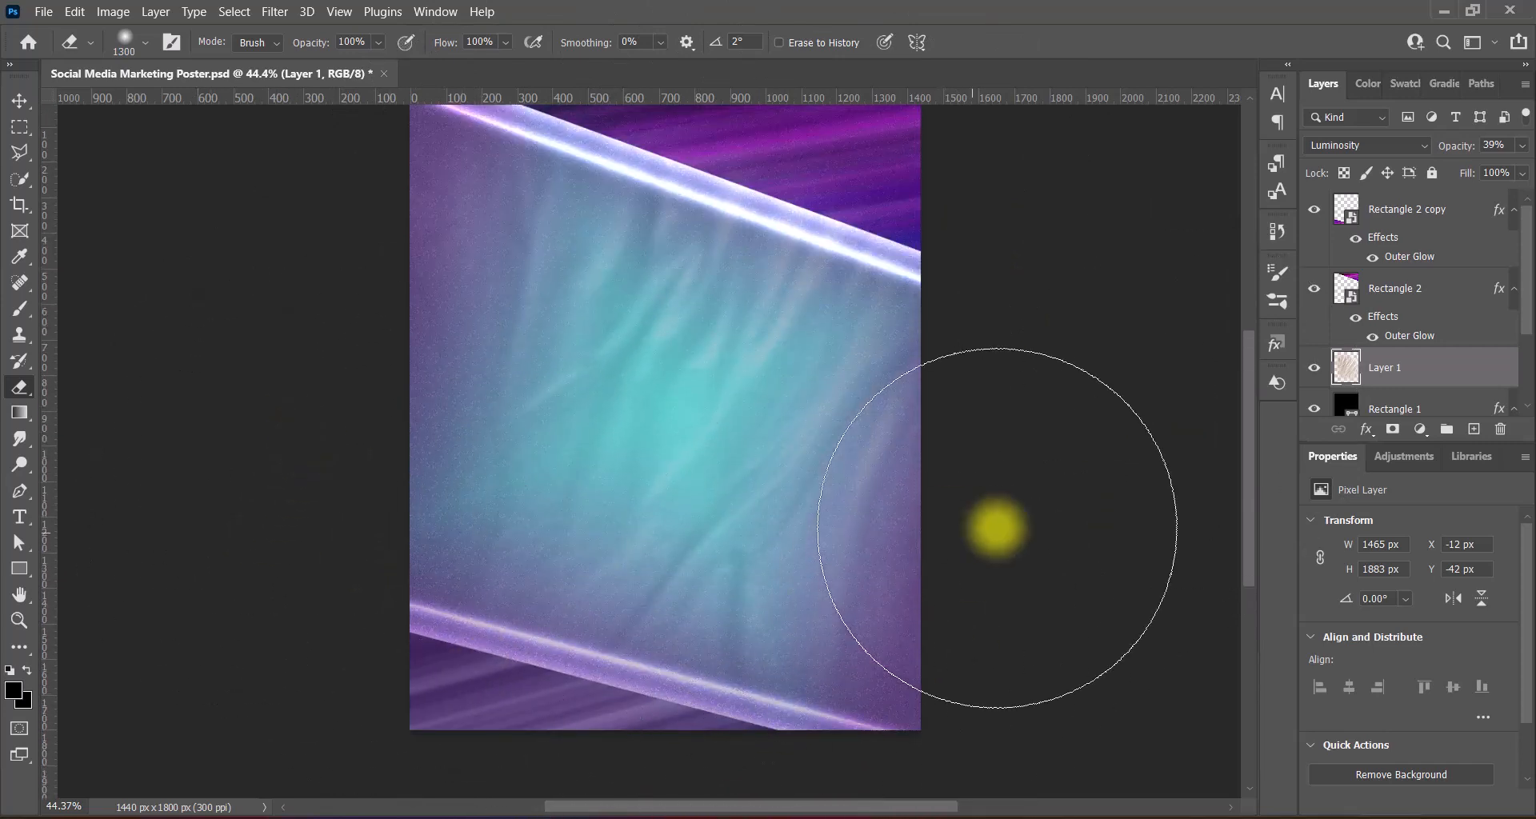
# - Return to the Move tool and raise the fabric layer's opacity to 51%
pyautogui.click(19, 100)
pyautogui.scroll(-1, 990, 408)
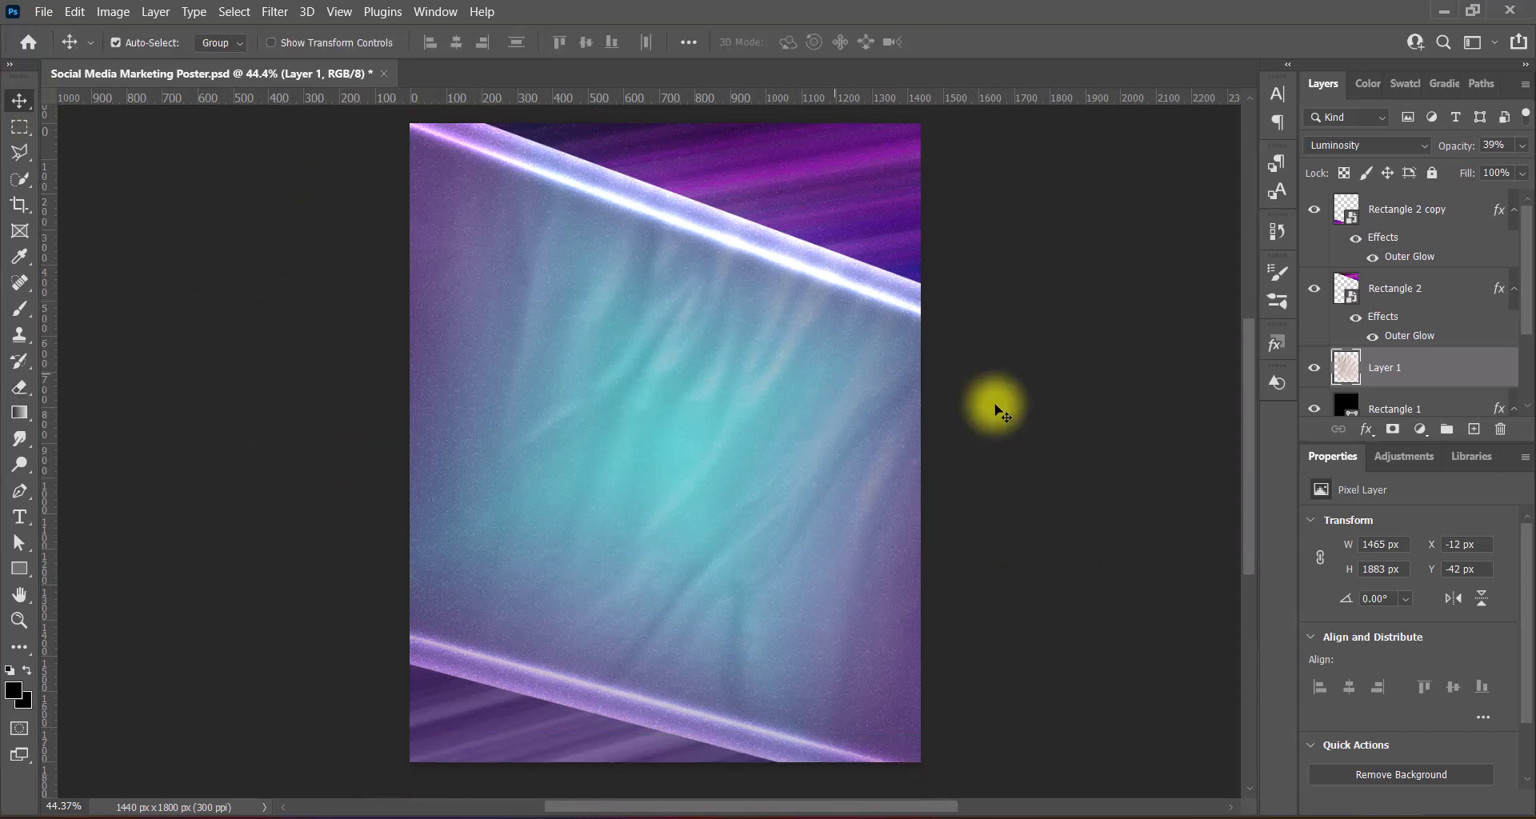
pyautogui.write('51')
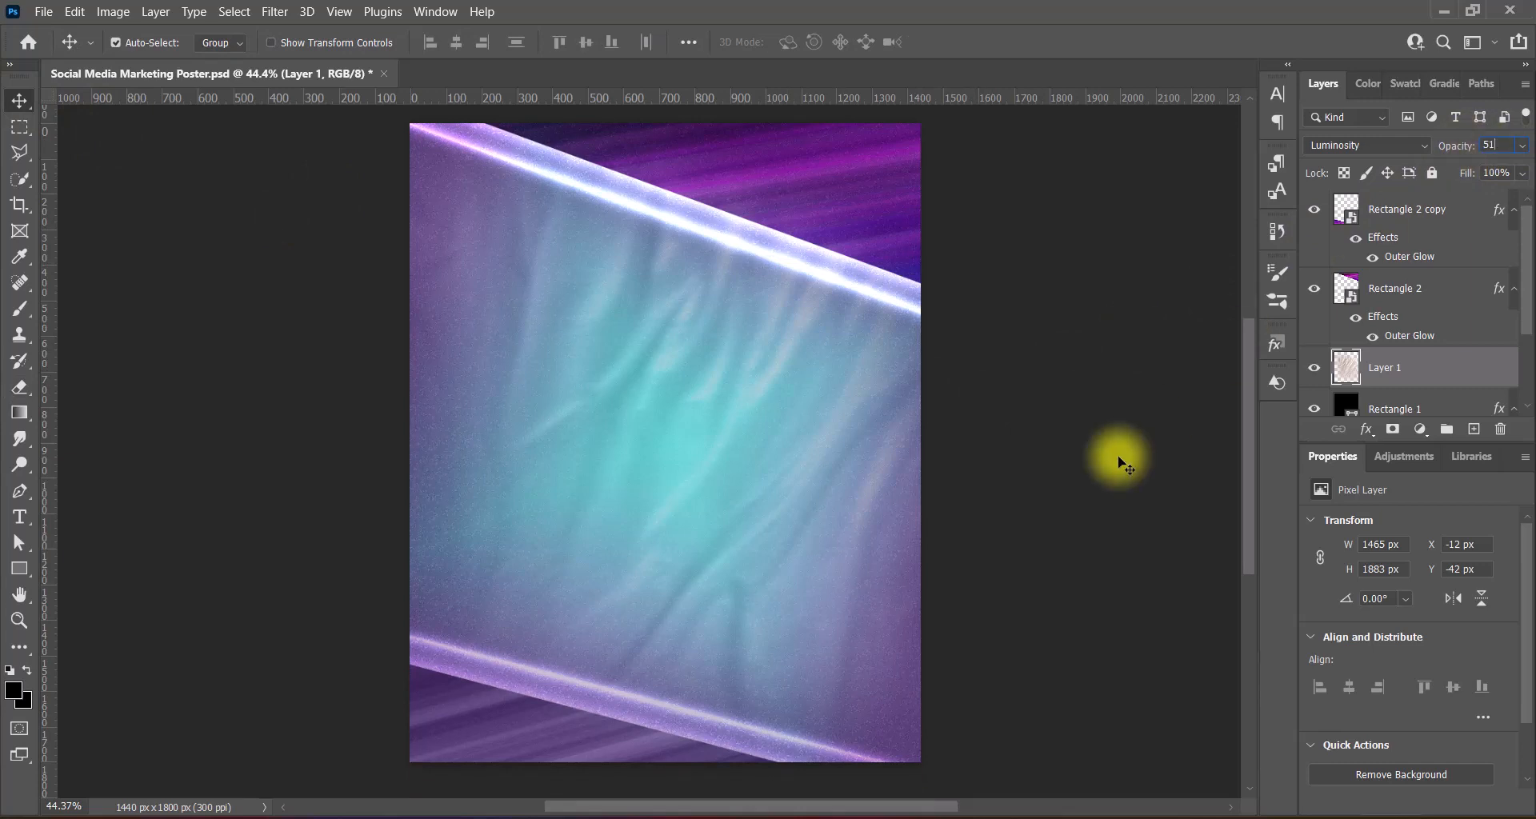
pyautogui.hotkey('ctrl', 'v')
# - Reorder the globe layer, enlarge it over the poster and flip it horizontally
pyautogui.scroll(-2, 1529, 292)
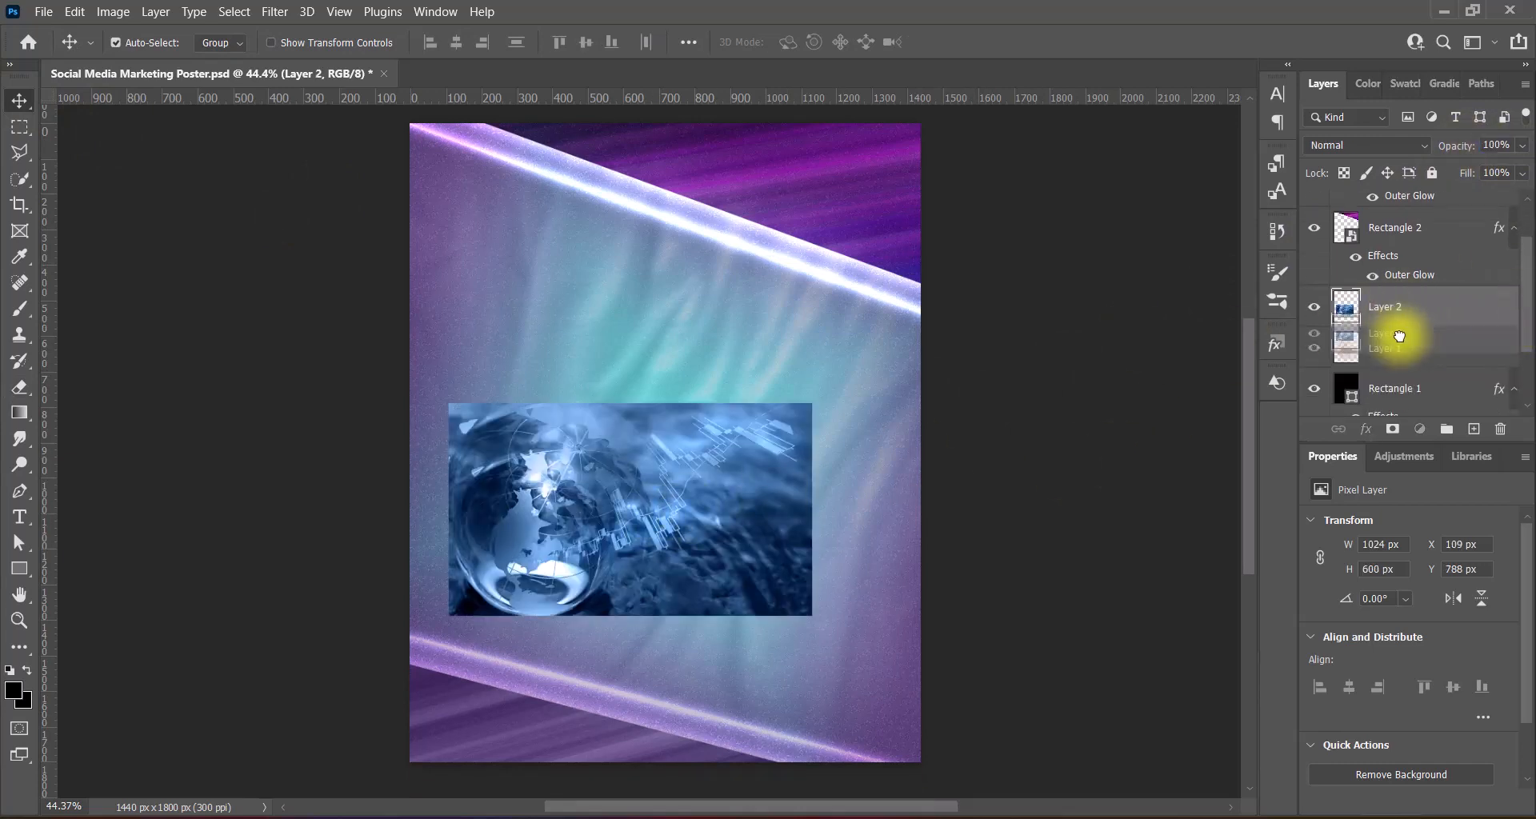
pyautogui.moveTo(1313, 333); pyautogui.dragTo(1316, 372)
pyautogui.hotkey('ctrl', 't')
pyautogui.moveTo(631, 403); pyautogui.dragTo(640, 261)
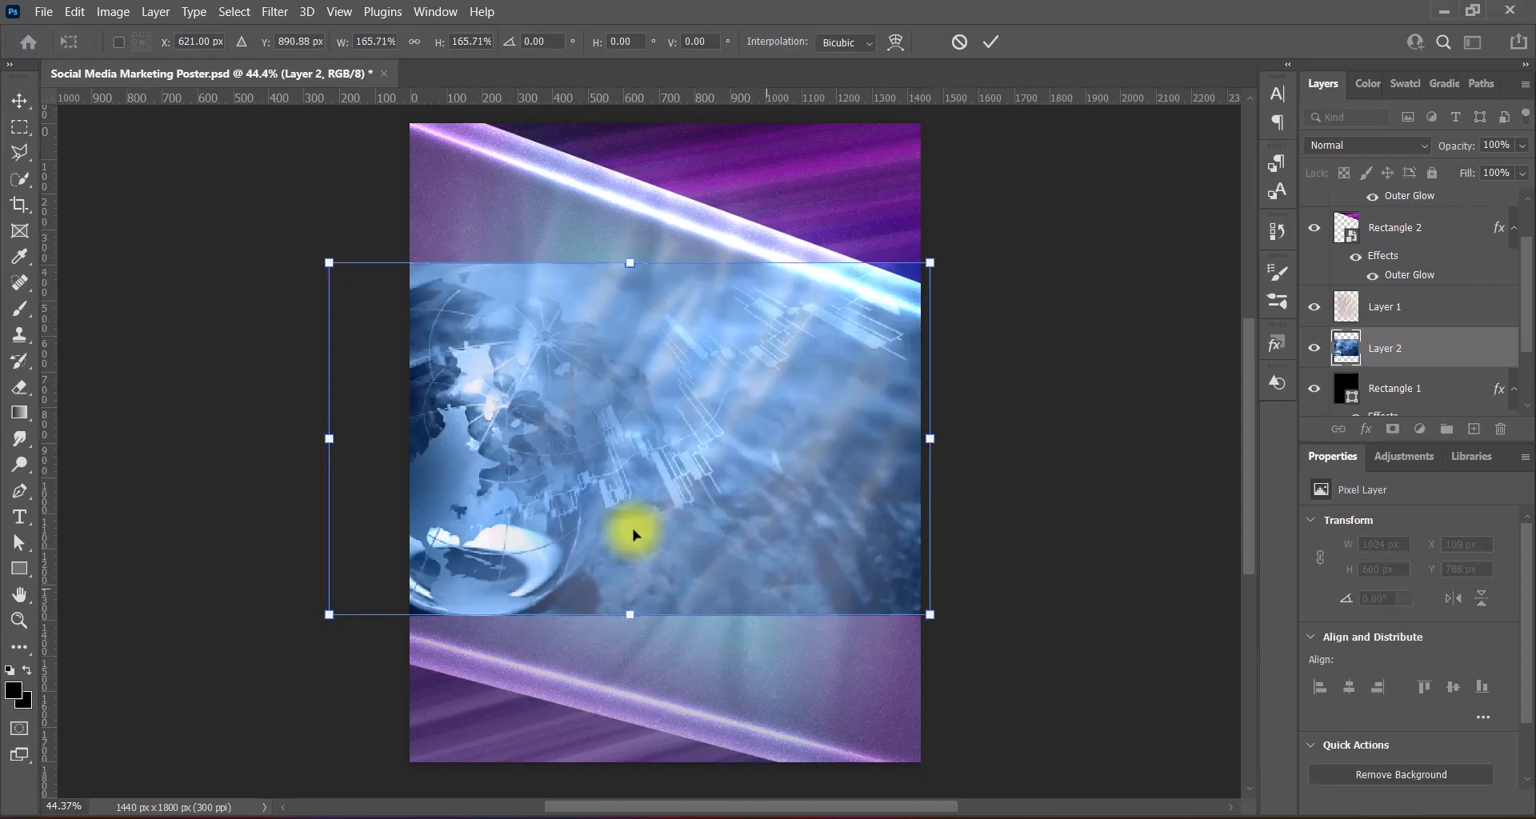
pyautogui.moveTo(631, 613); pyautogui.dragTo(635, 761)
pyautogui.moveTo(599, 386); pyautogui.dragTo(783, 316)
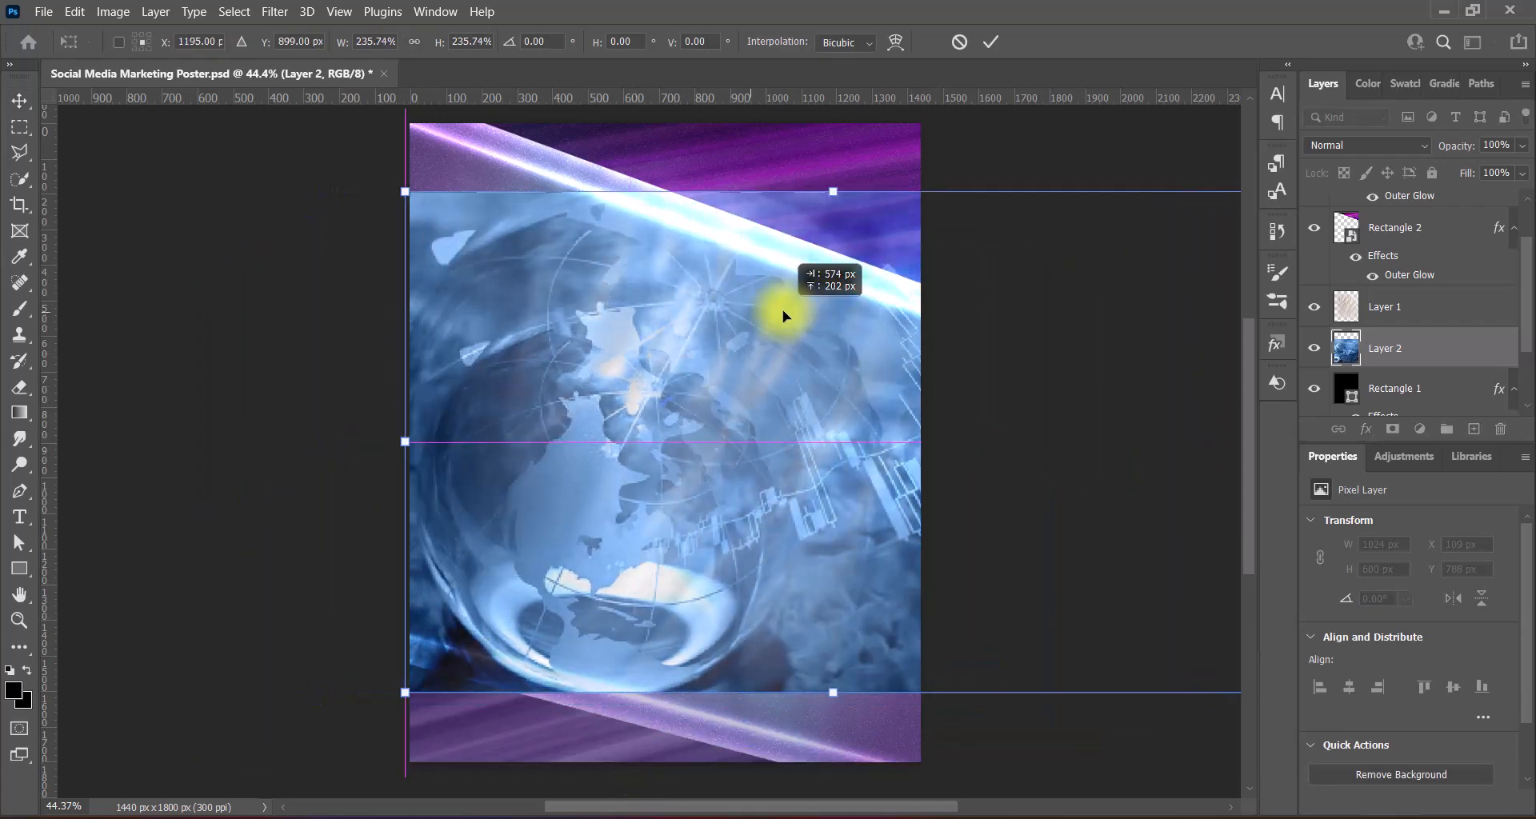
pyautogui.rightClick(732, 404)
pyautogui.click(780, 758)
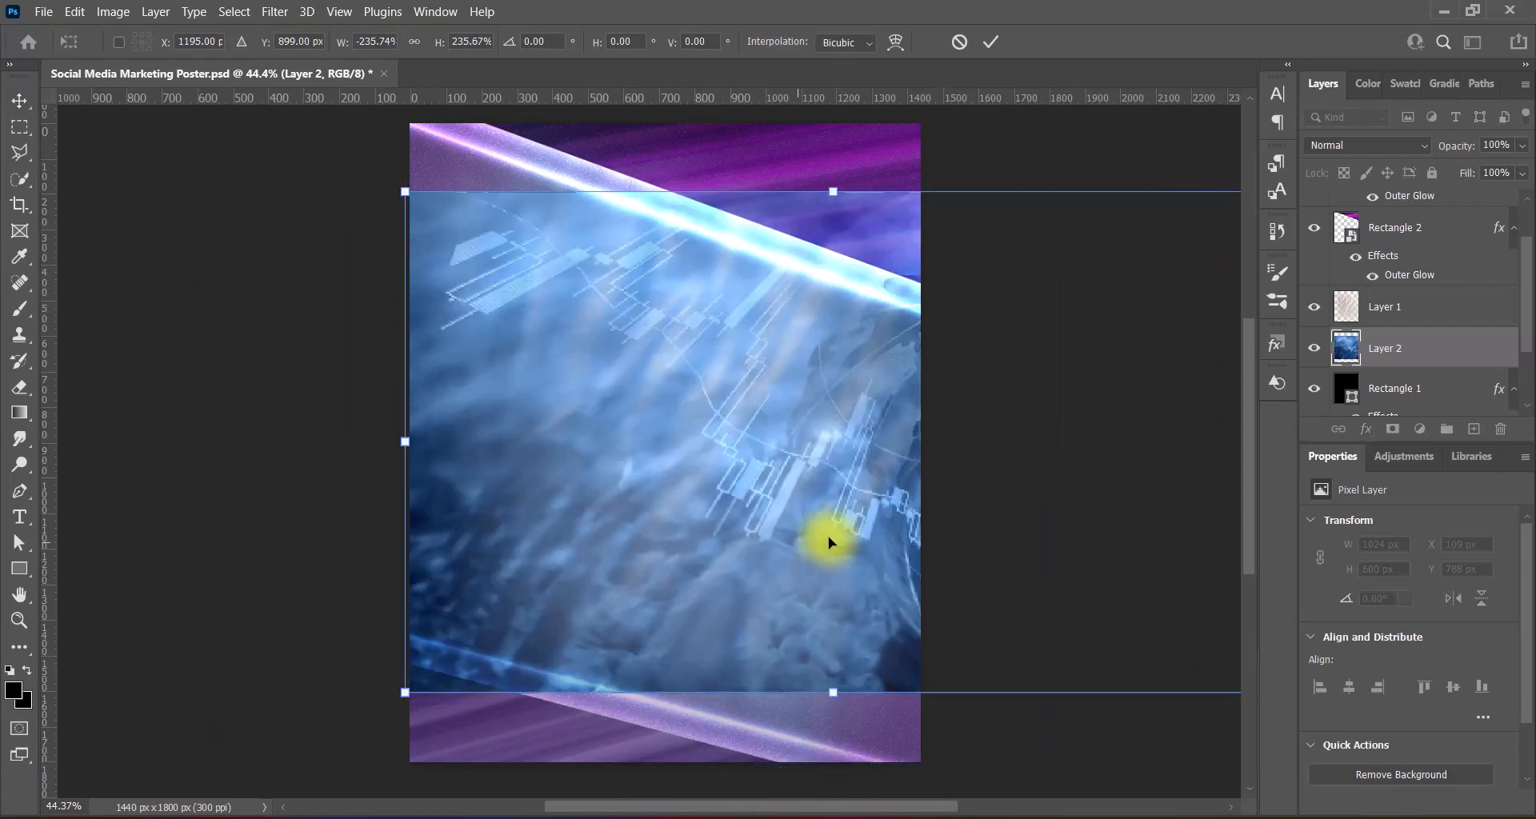
pyautogui.moveTo(826, 538); pyautogui.dragTo(804, 565)
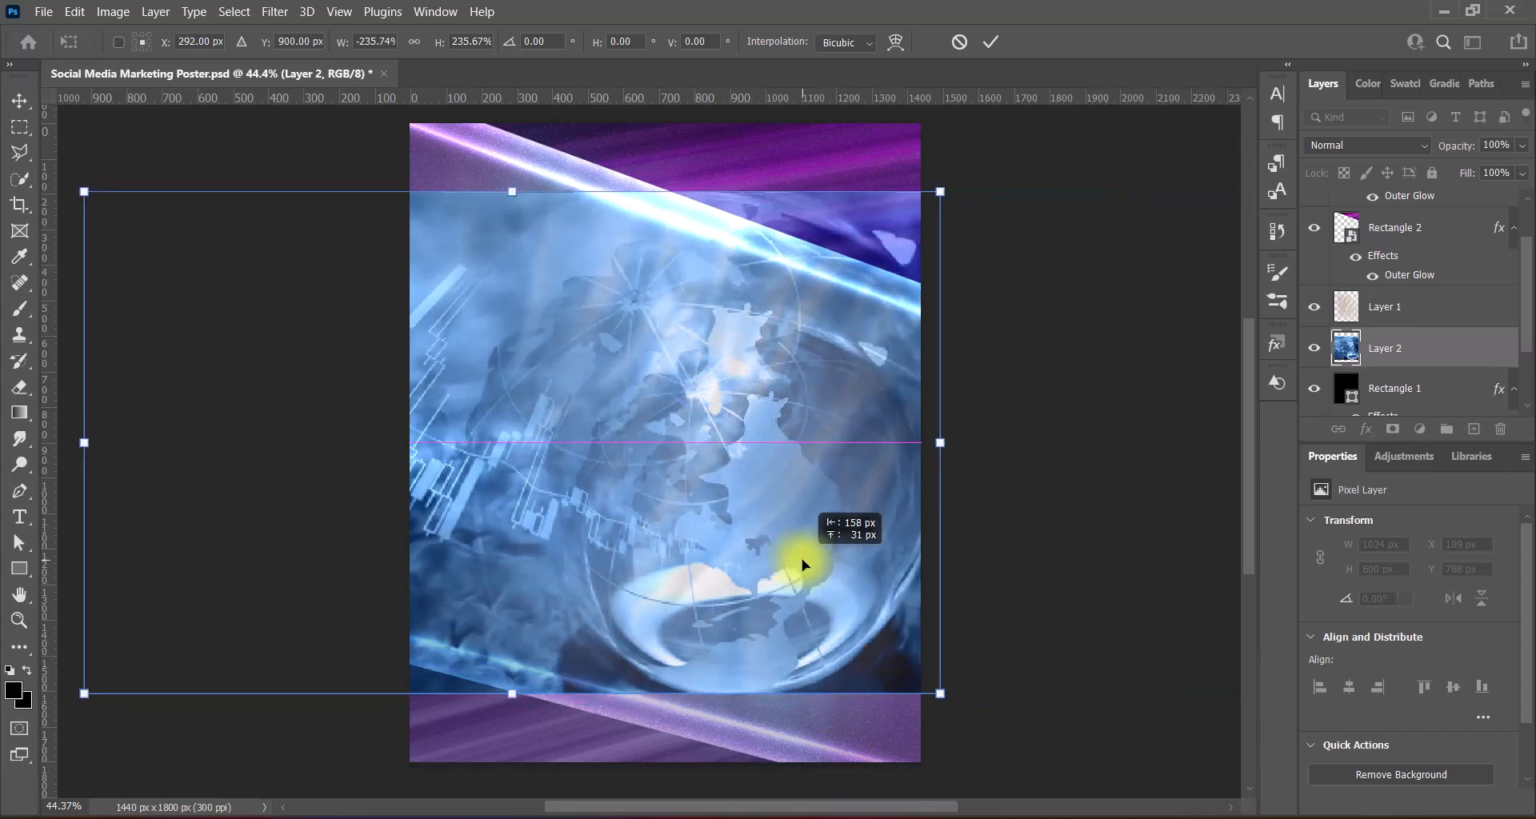
# - Fit the globe to 2295×1344 px across the poster middle and stack it above Layer 1
pyautogui.moveTo(512, 192); pyautogui.dragTo(520, 147)
pyautogui.moveTo(981, 420); pyautogui.dragTo(926, 426)
pyautogui.moveTo(792, 420); pyautogui.dragTo(787, 441)
pyautogui.moveTo(481, 186); pyautogui.dragTo(495, 255)
pyautogui.moveTo(545, 475); pyautogui.dragTo(601, 440)
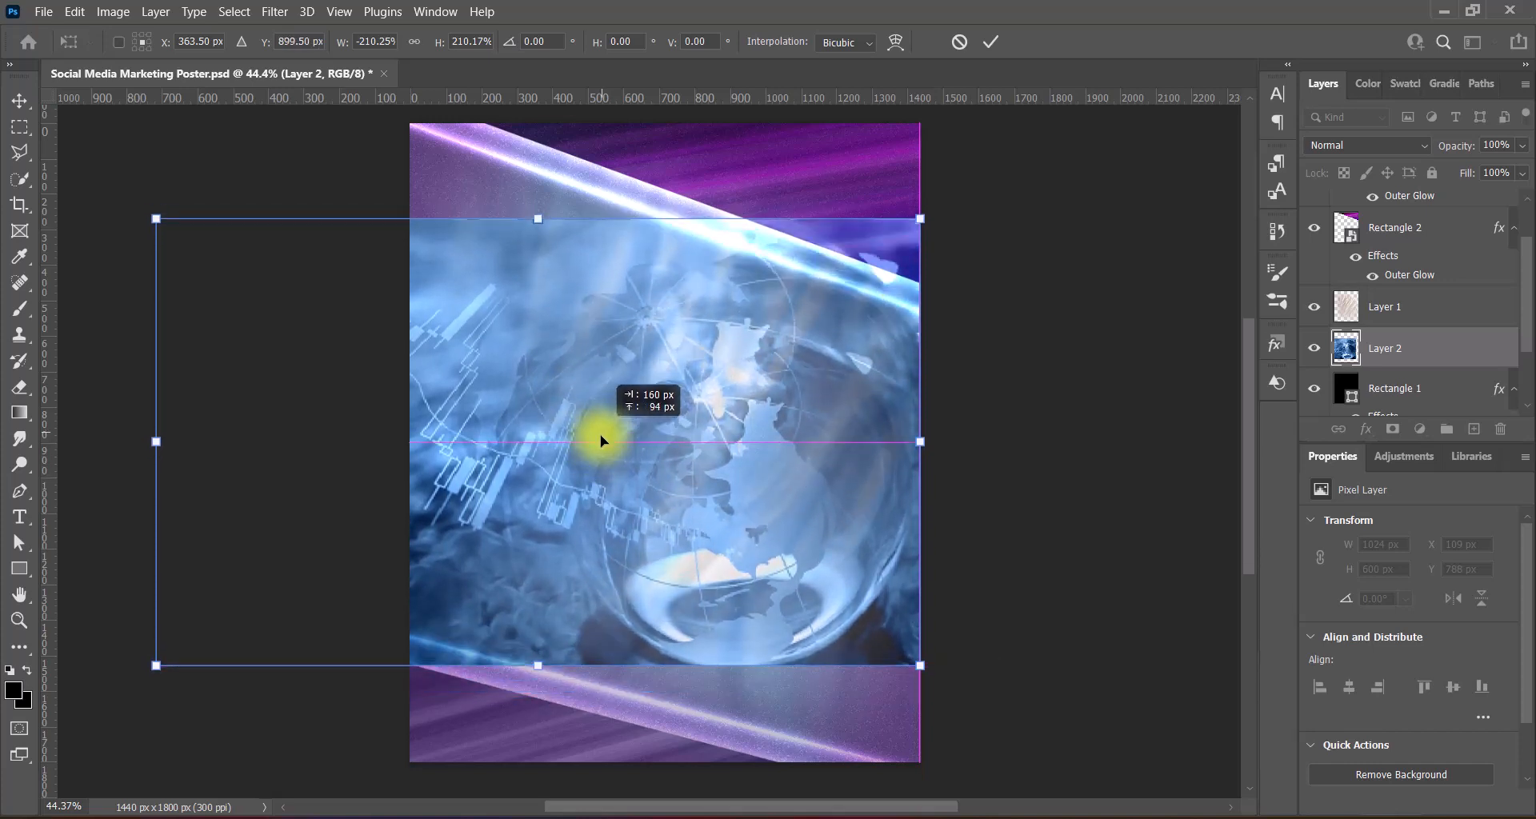
pyautogui.moveTo(537, 666); pyautogui.dragTo(537, 695)
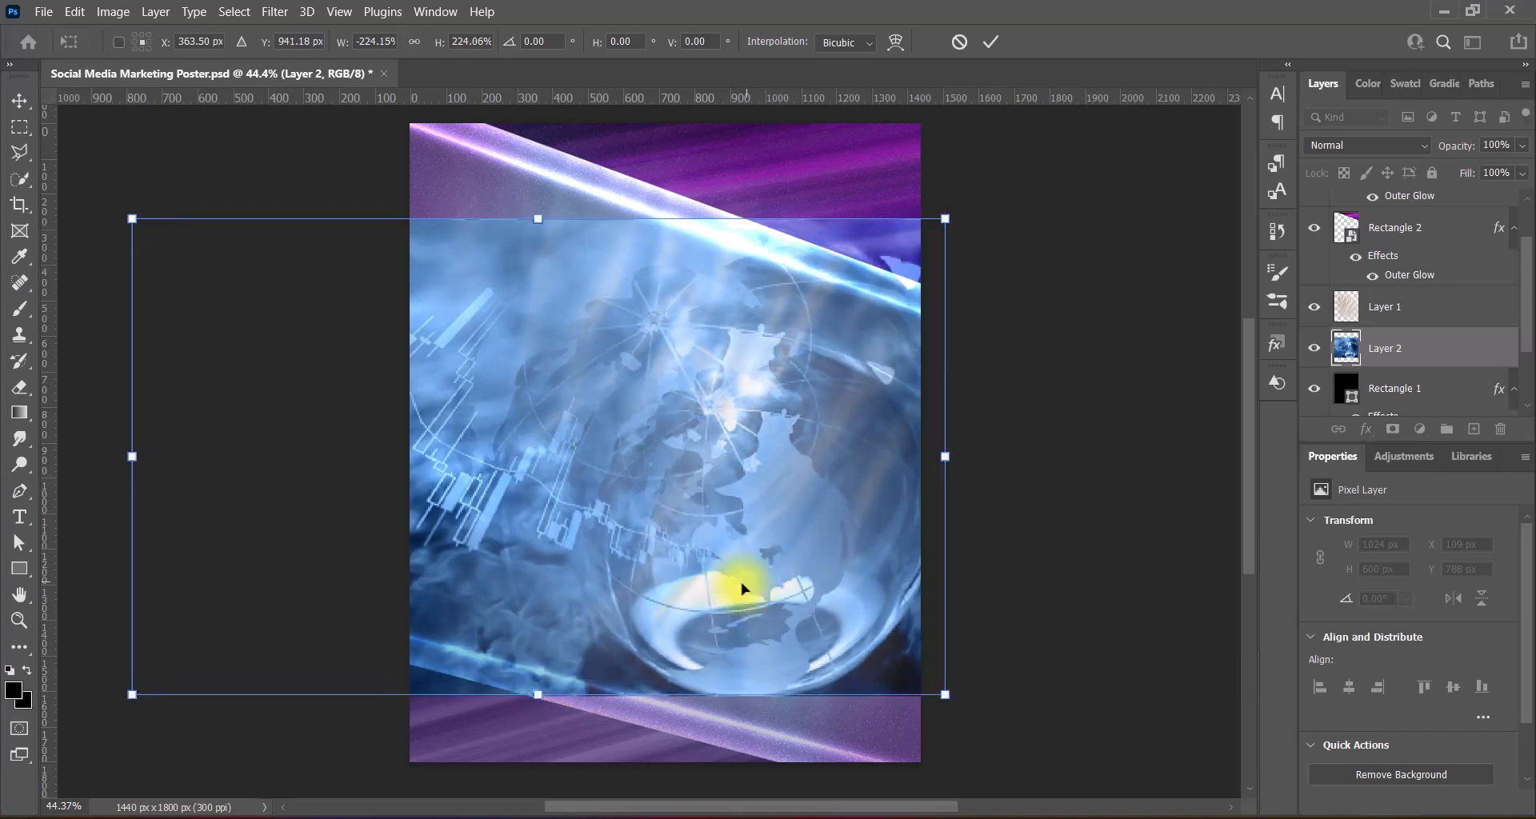
pyautogui.moveTo(748, 585); pyautogui.dragTo(727, 576)
pyautogui.press('Return')
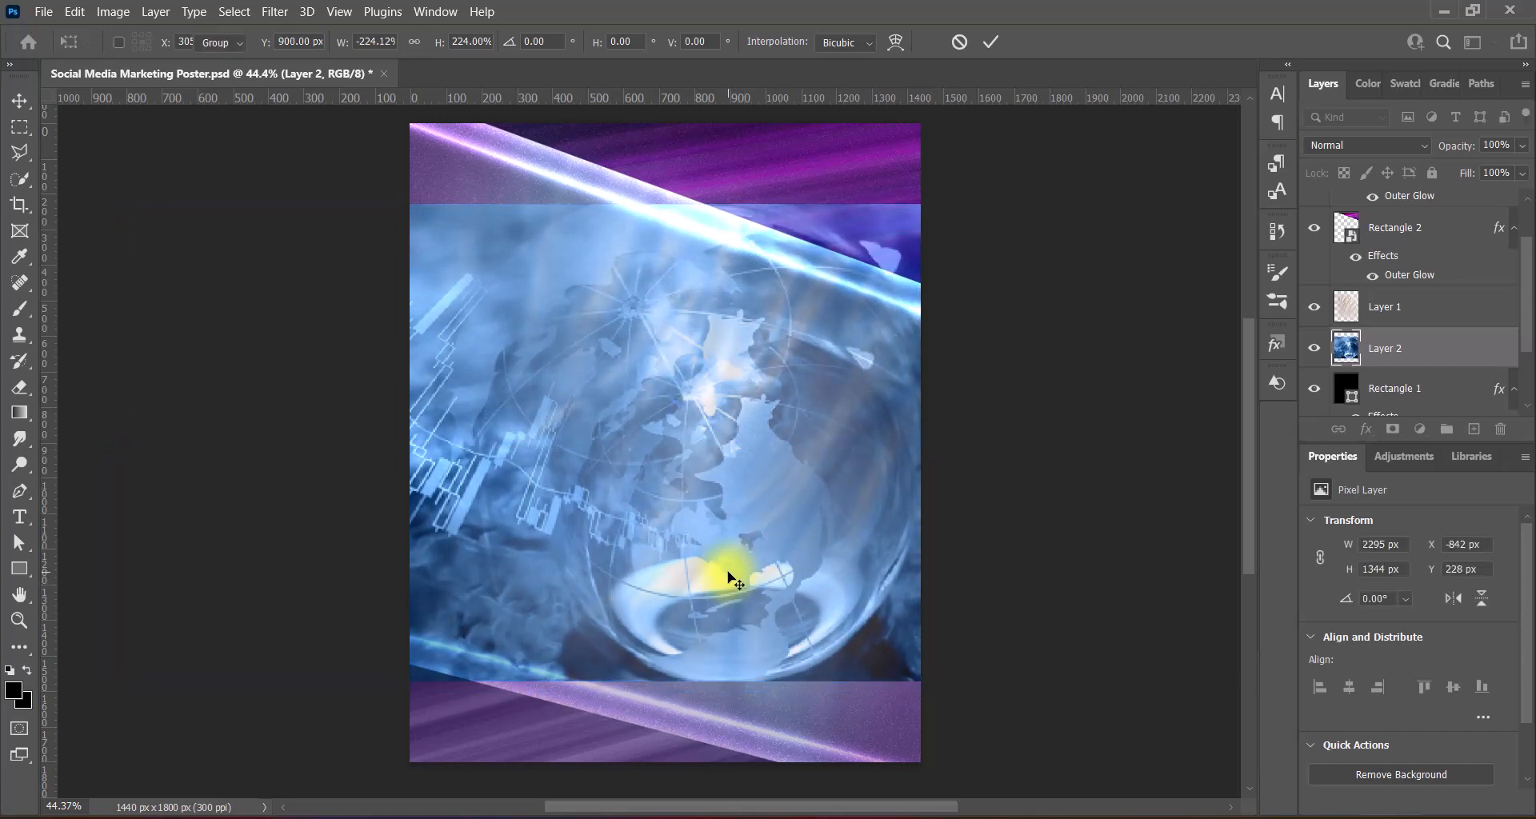
pyautogui.moveTo(1411, 350); pyautogui.dragTo(1408, 296)
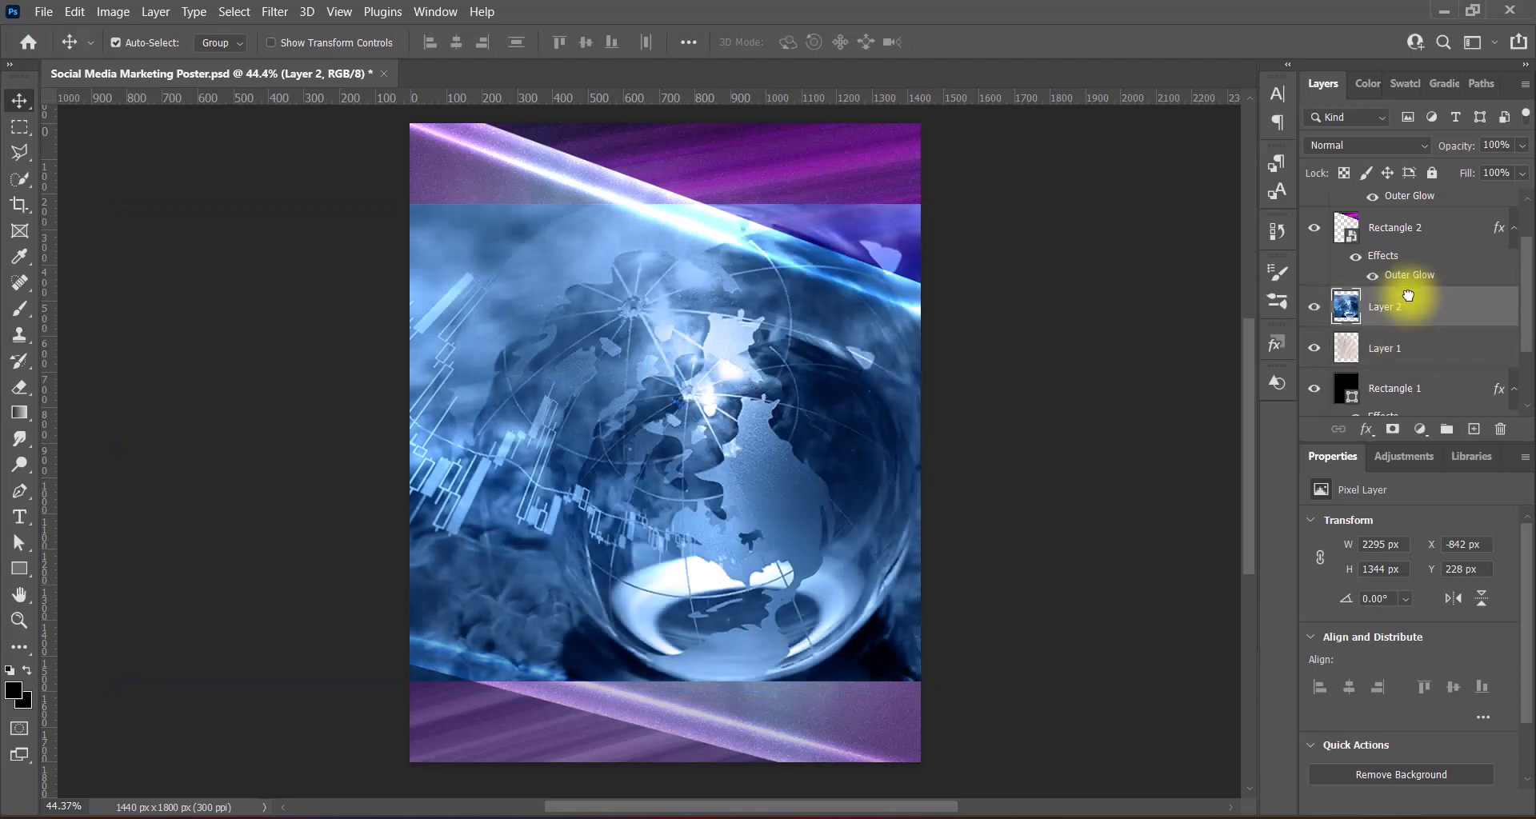
# - Raise the globe layer's vibrance to +100
pyautogui.click(113, 11)
pyautogui.moveTo(160, 55)
pyautogui.click(367, 140)
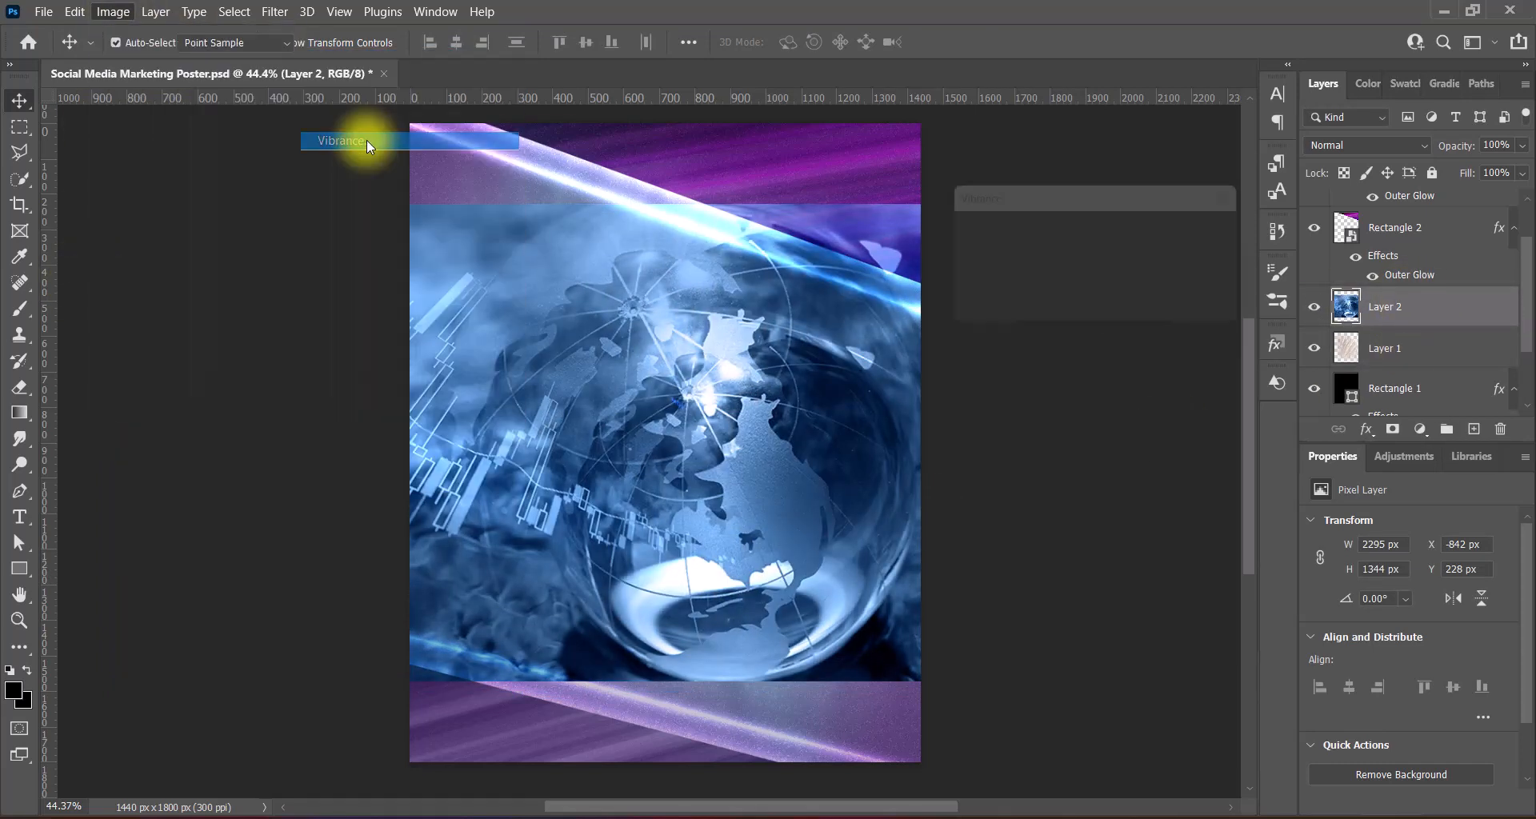
pyautogui.moveTo(1058, 262); pyautogui.dragTo(1156, 256)
pyautogui.click(1216, 231)
# - Apply the Red Boost Hue/Saturation preset to the globe
pyautogui.click(113, 12)
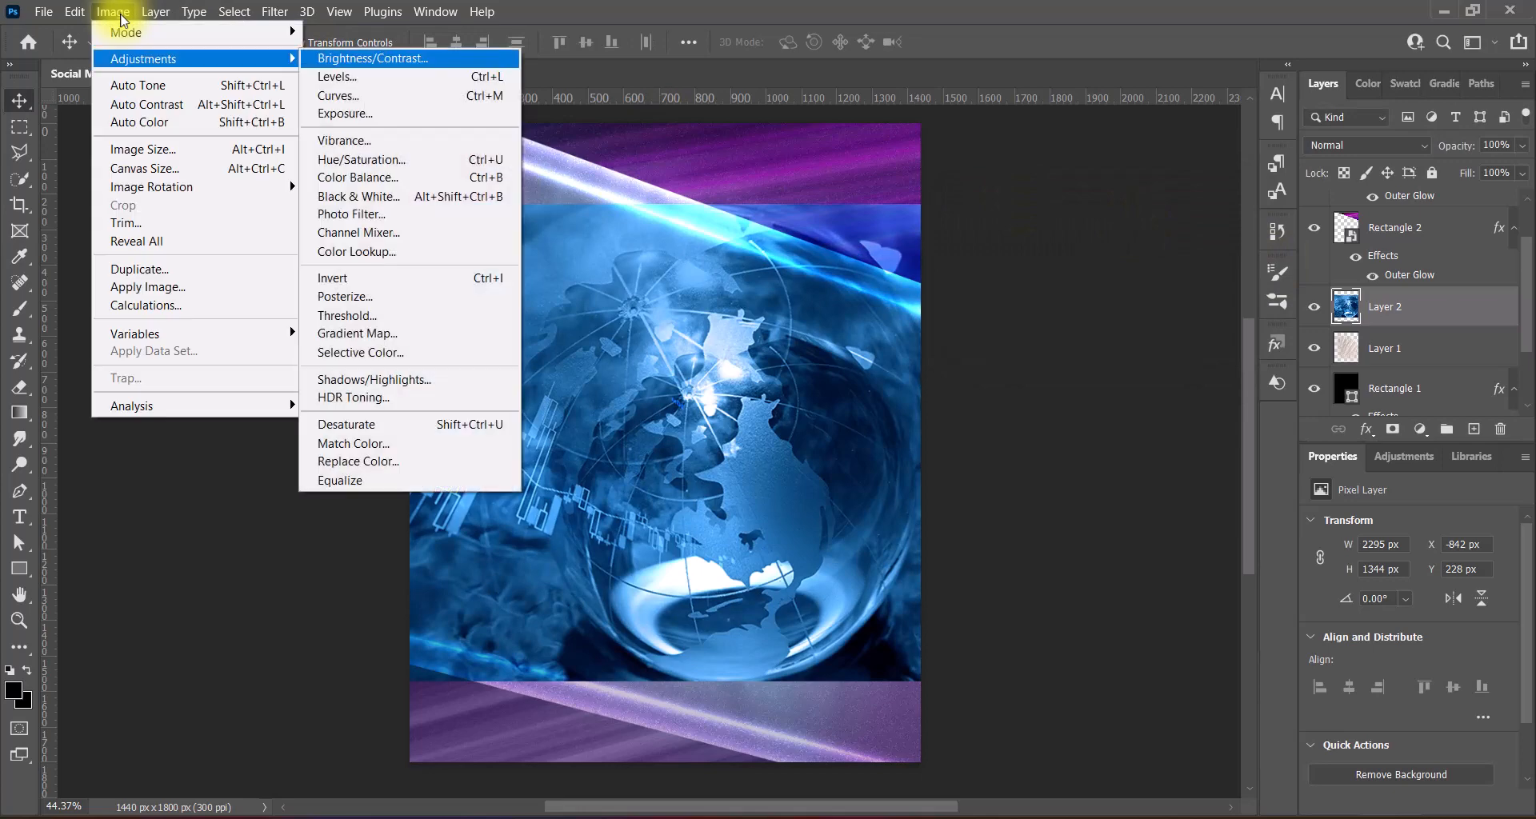
pyautogui.click(364, 164)
pyautogui.click(1053, 151)
pyautogui.click(1000, 282)
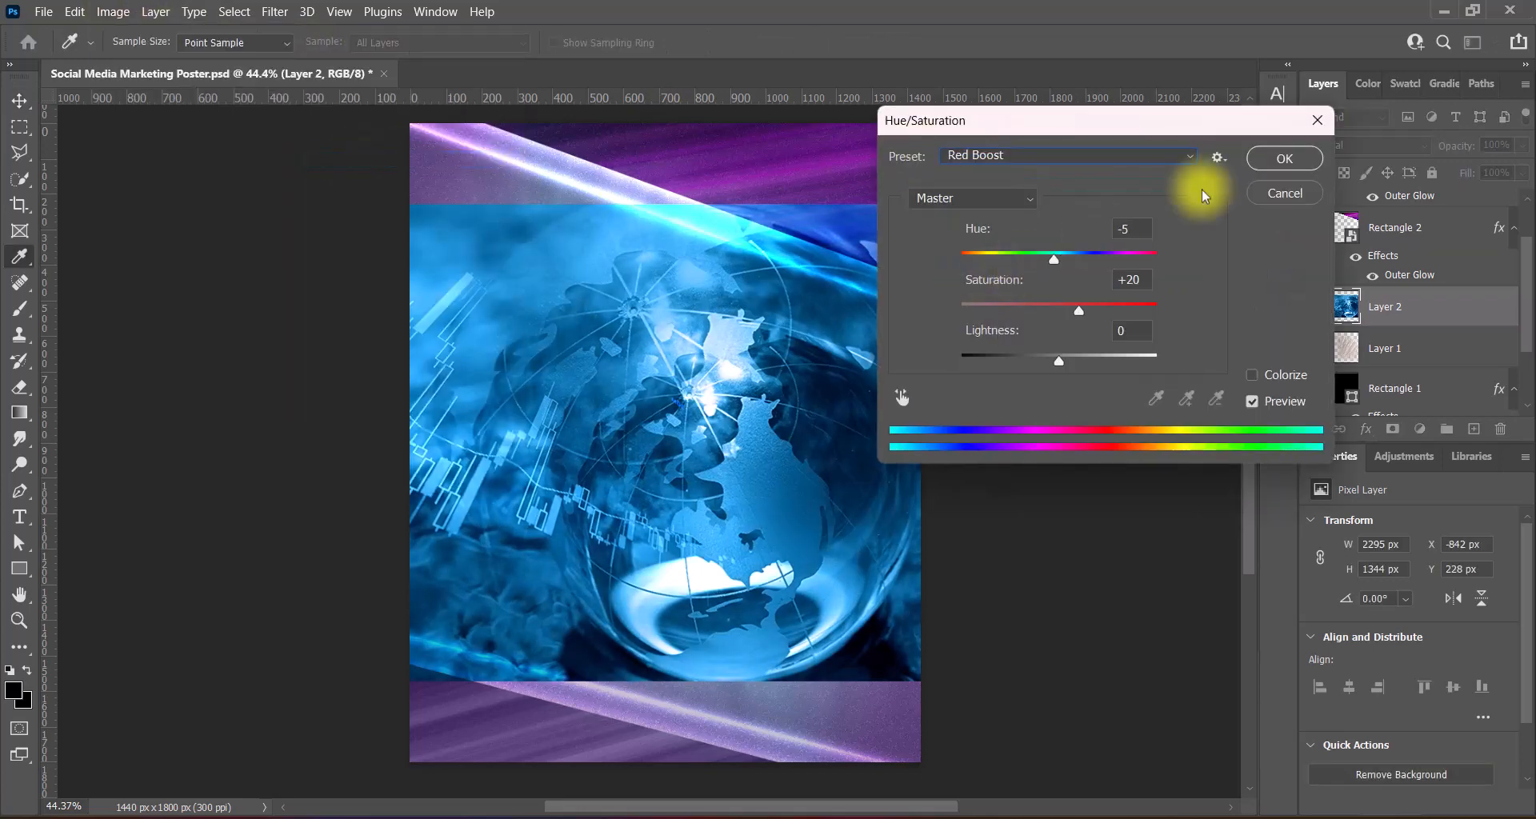
pyautogui.click(1272, 154)
# - Apply the Increase Contrast 2 Levels preset to the globe
pyautogui.click(113, 11)
pyautogui.moveTo(152, 59)
pyautogui.click(353, 74)
pyautogui.click(1164, 70)
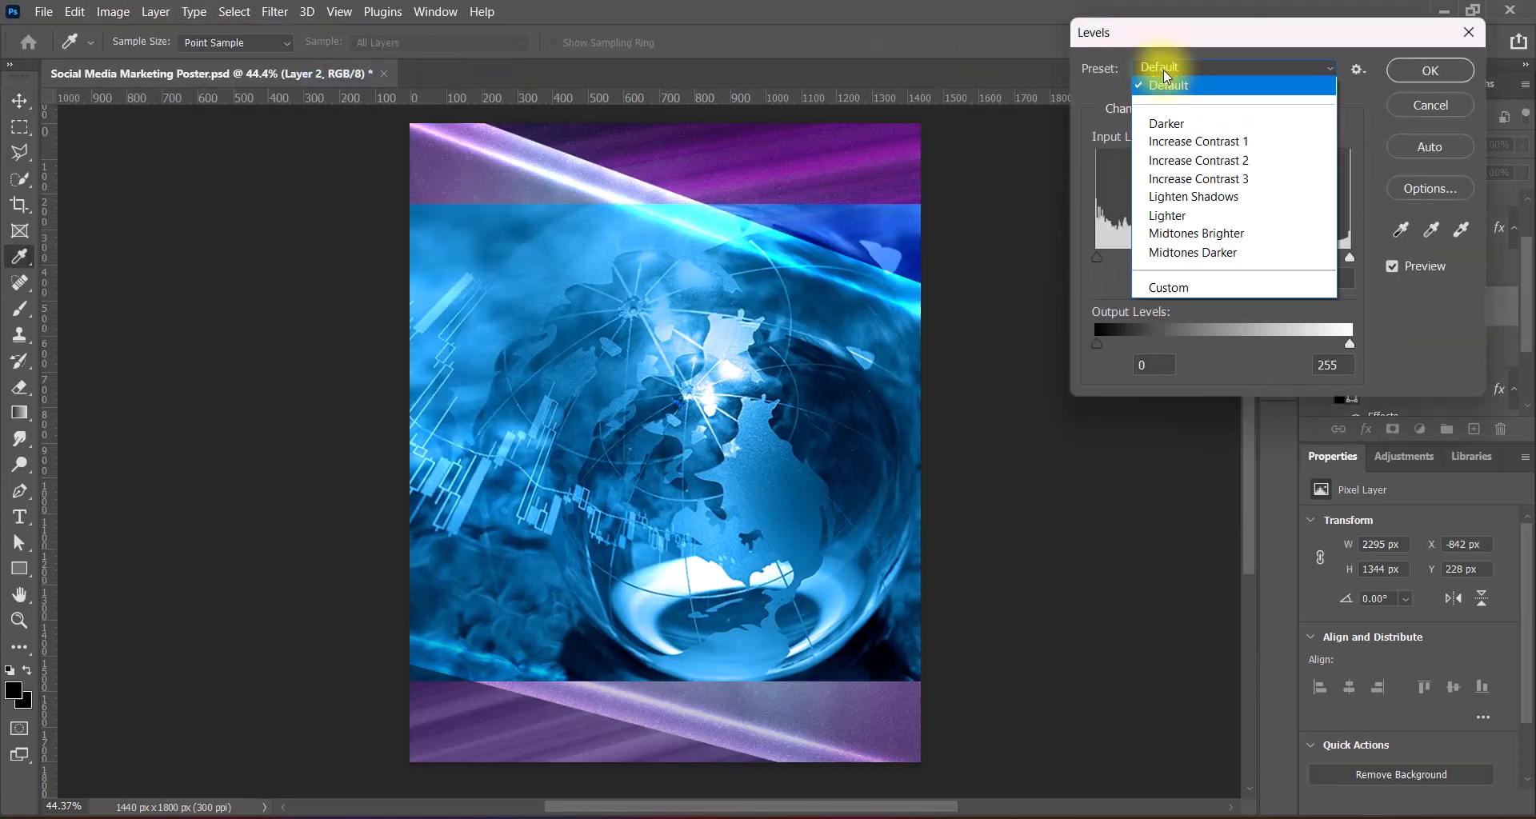
pyautogui.click(1178, 141)
pyautogui.click(1164, 70)
pyautogui.click(1172, 70)
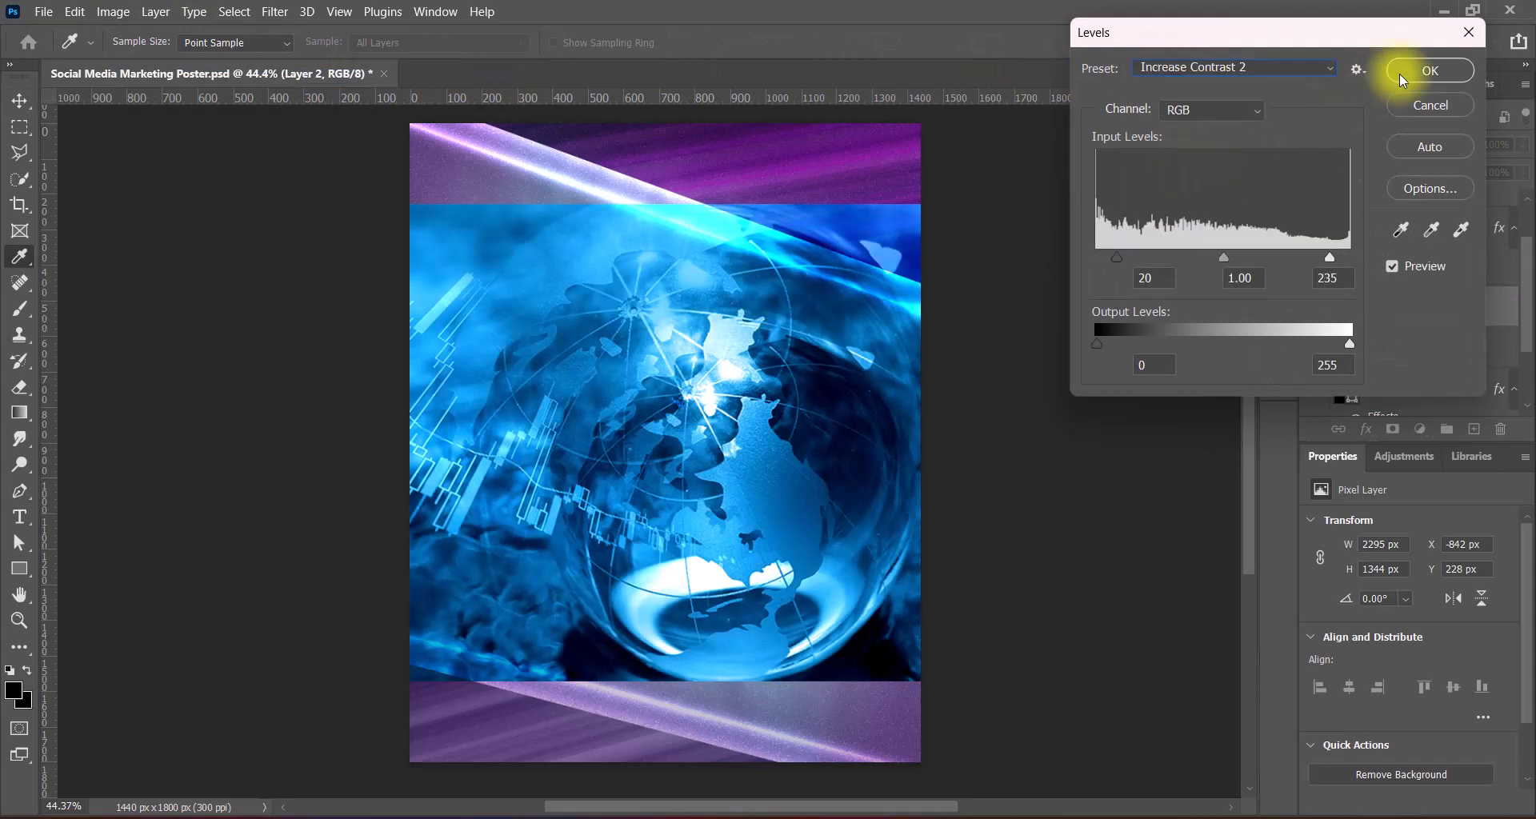
pyautogui.click(1430, 70)
pyautogui.click(1347, 147)
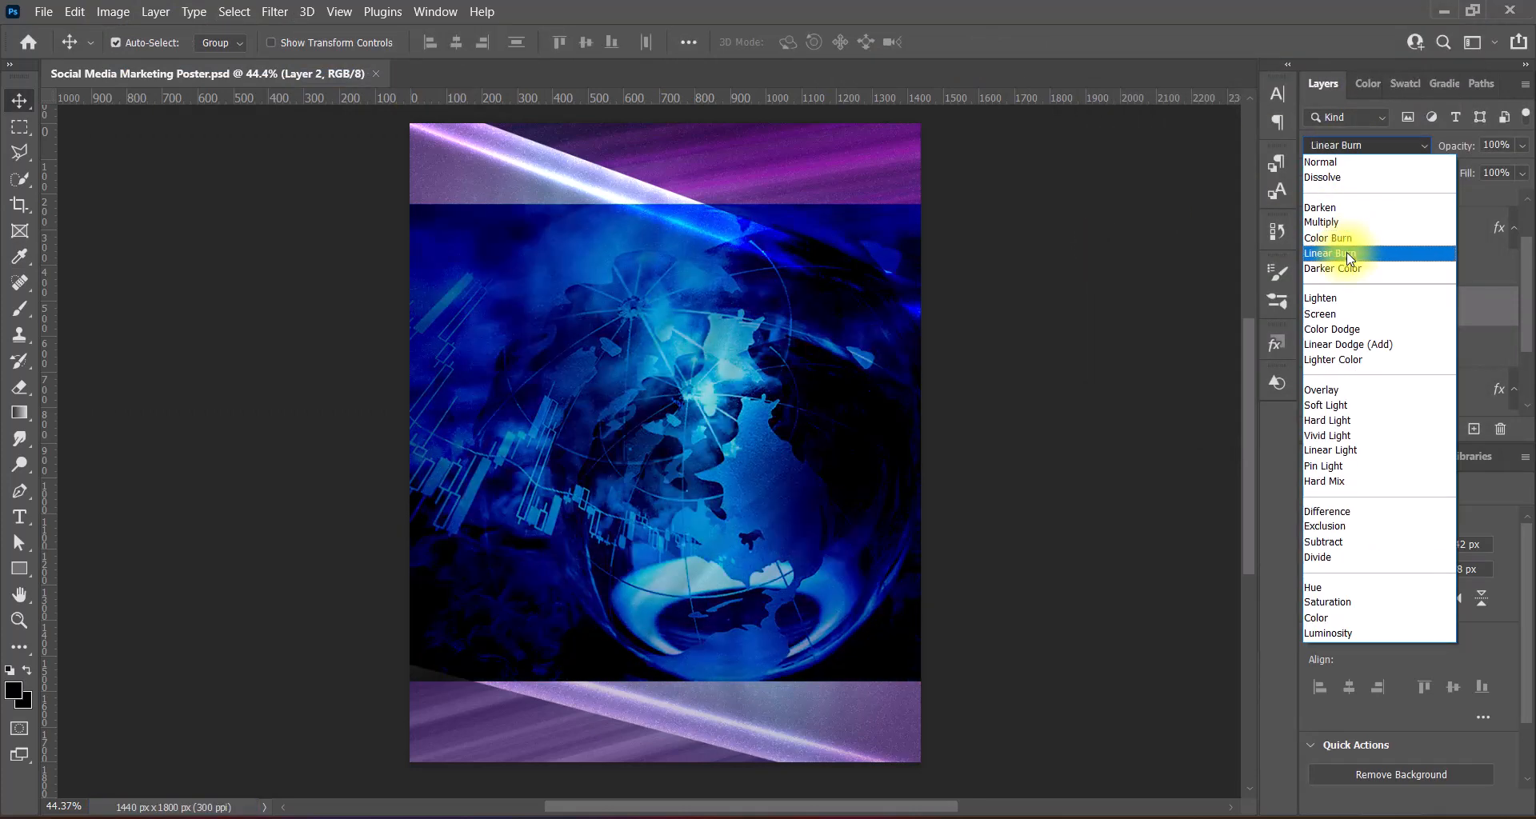
# - Set Layer 2's blend mode to Luminosity and move it beneath Layer 1
pyautogui.press('Down')
pyautogui.press('Down')
pyautogui.press('Down')
pyautogui.press('Down')
pyautogui.press('Down')
pyautogui.press('Down')
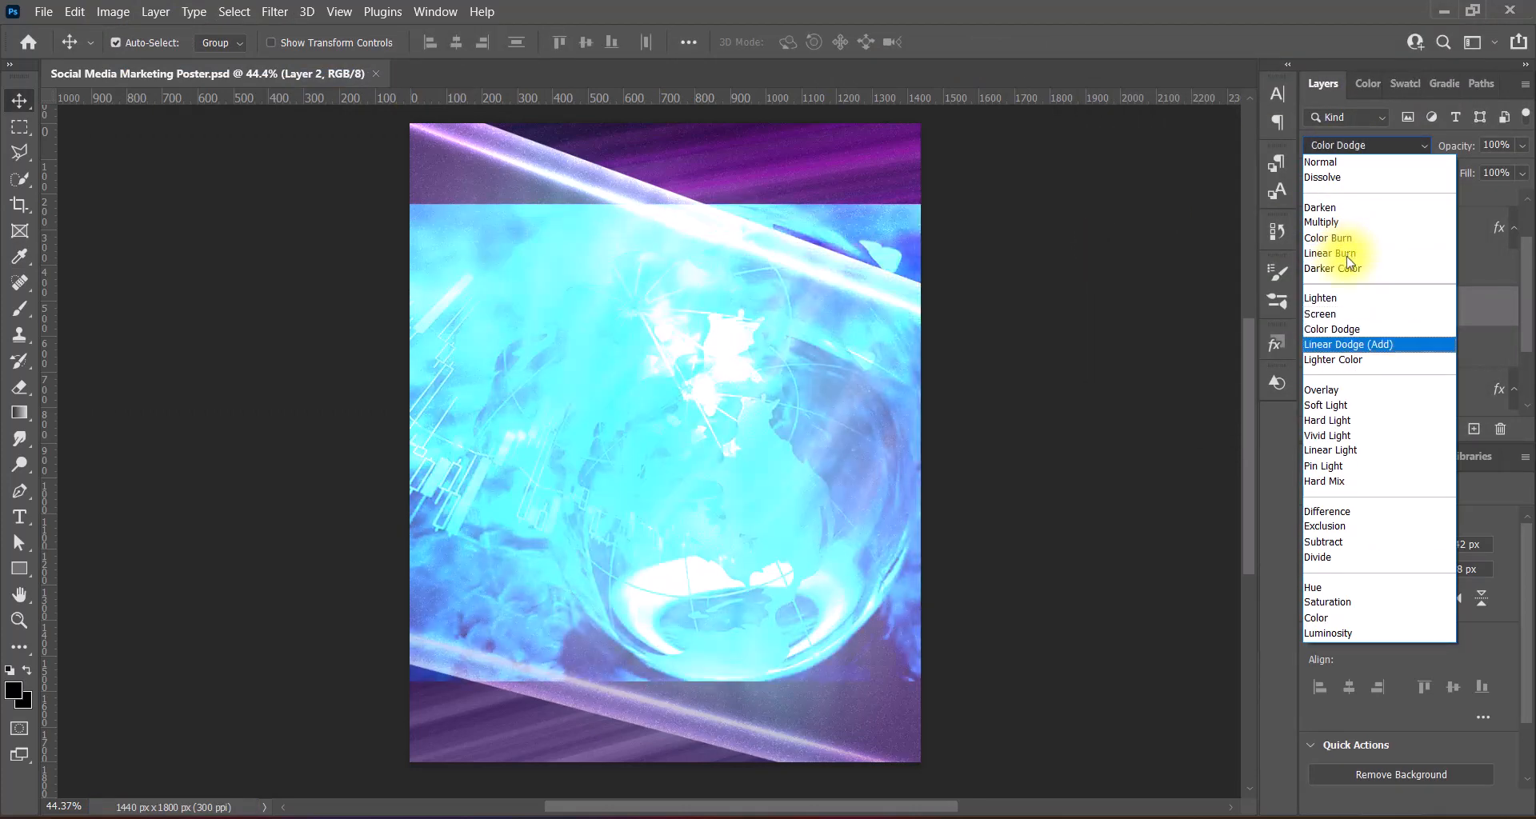
pyautogui.press('Down')
pyautogui.press('Down')
pyautogui.press('Down')
pyautogui.press('Down')
pyautogui.press('Down')
pyautogui.press('Down')
pyautogui.press('Down')
pyautogui.press('Down')
pyautogui.press('Down')
pyautogui.press('Down')
pyautogui.press('Down')
pyautogui.press('Down')
pyautogui.press('Down')
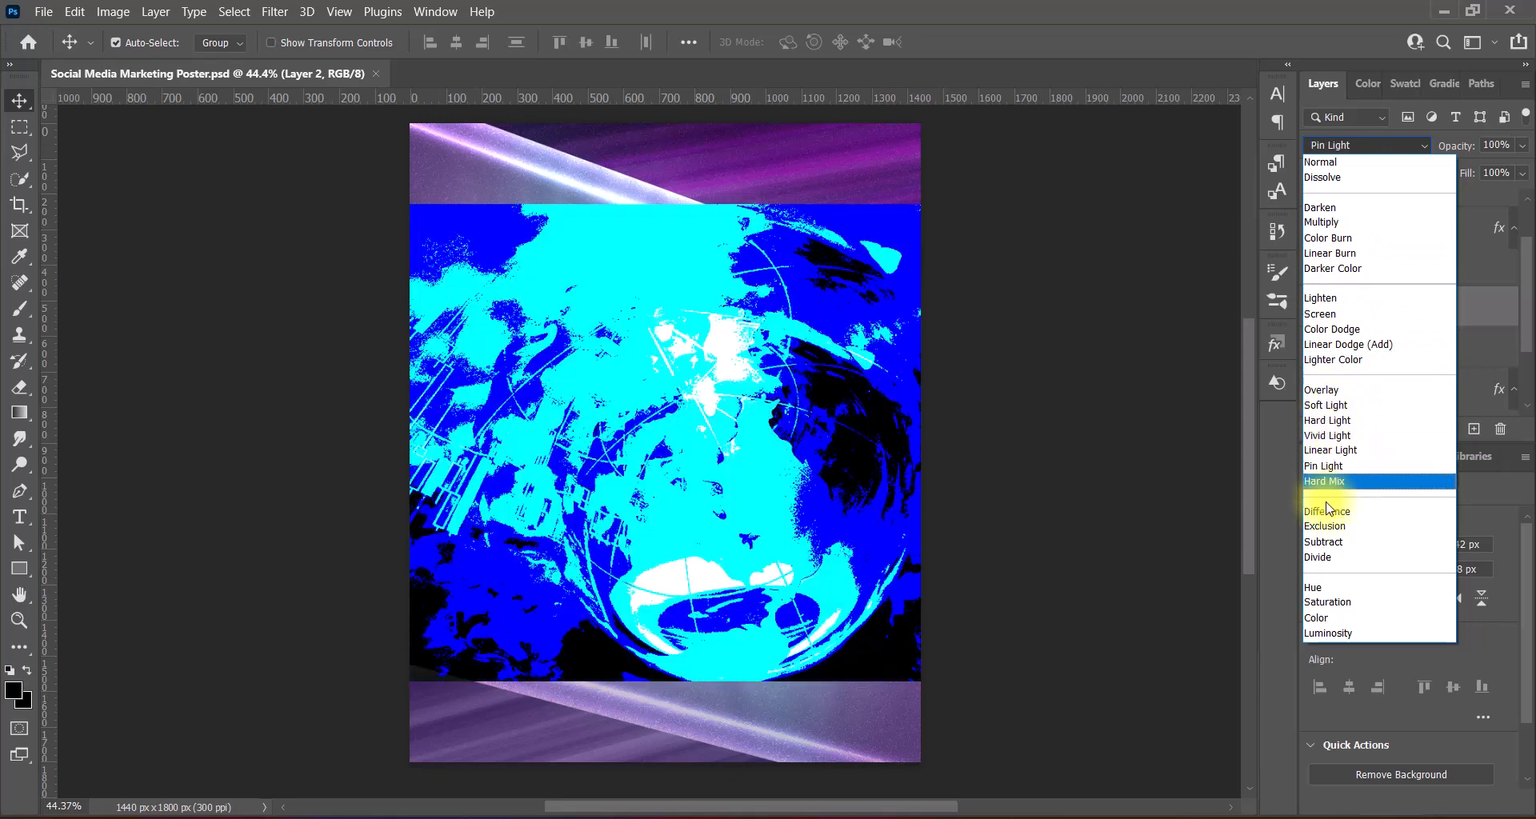
pyautogui.press('Down')
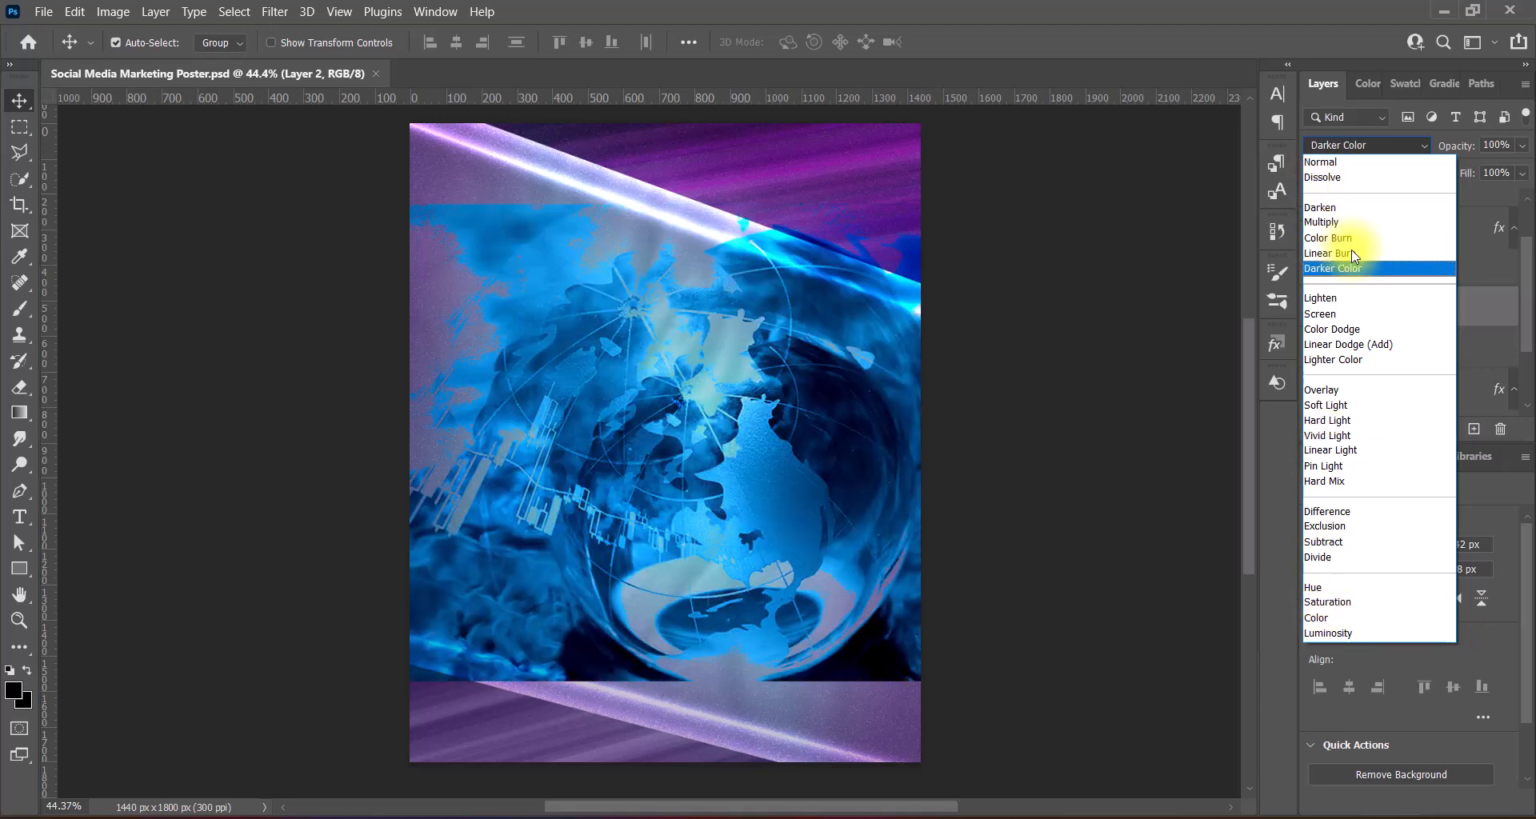
pyautogui.click(1332, 633)
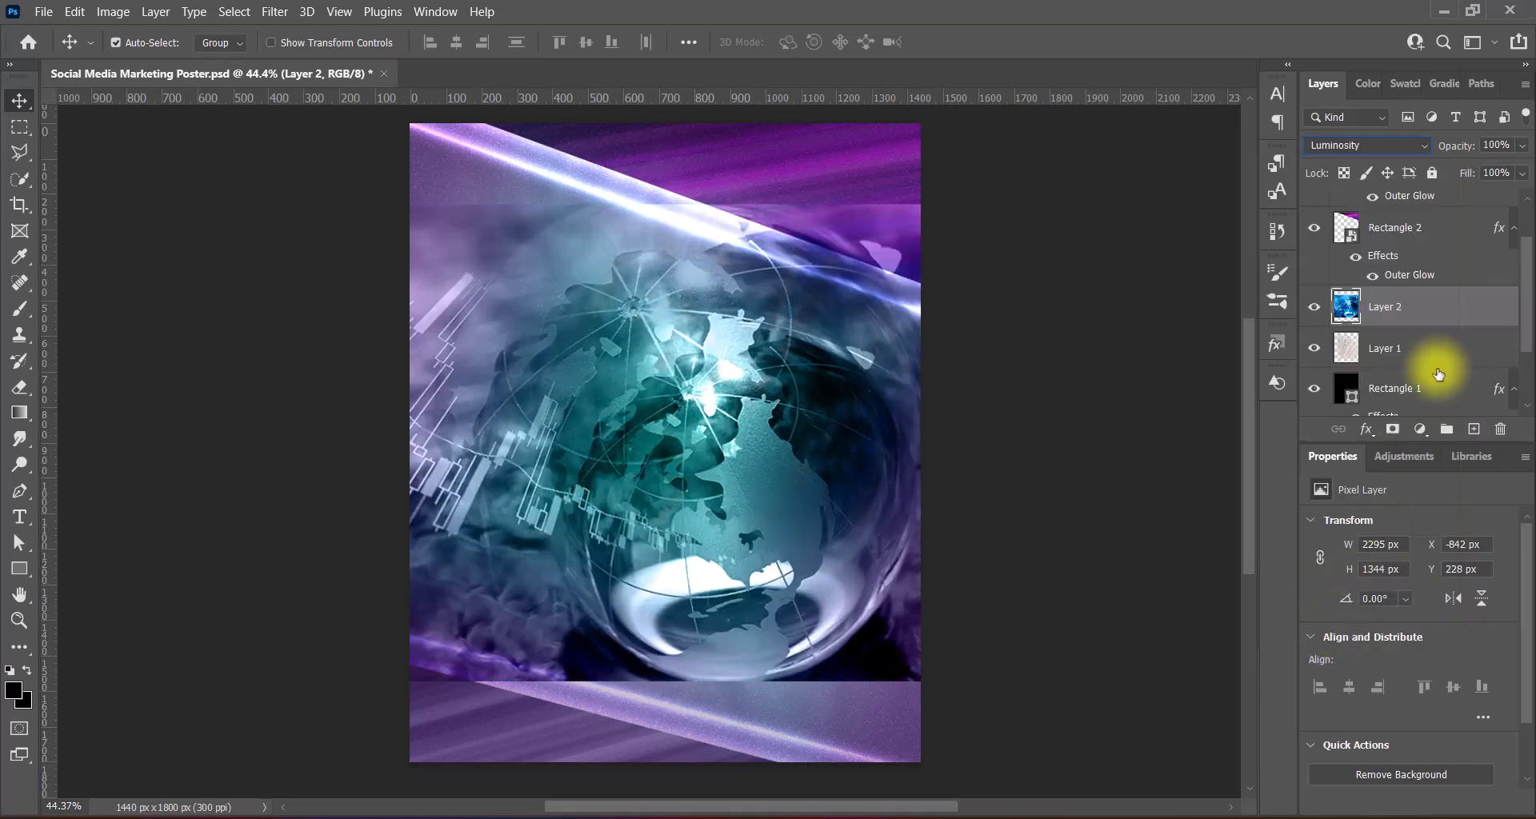
pyautogui.moveTo(1432, 308); pyautogui.dragTo(1437, 369)
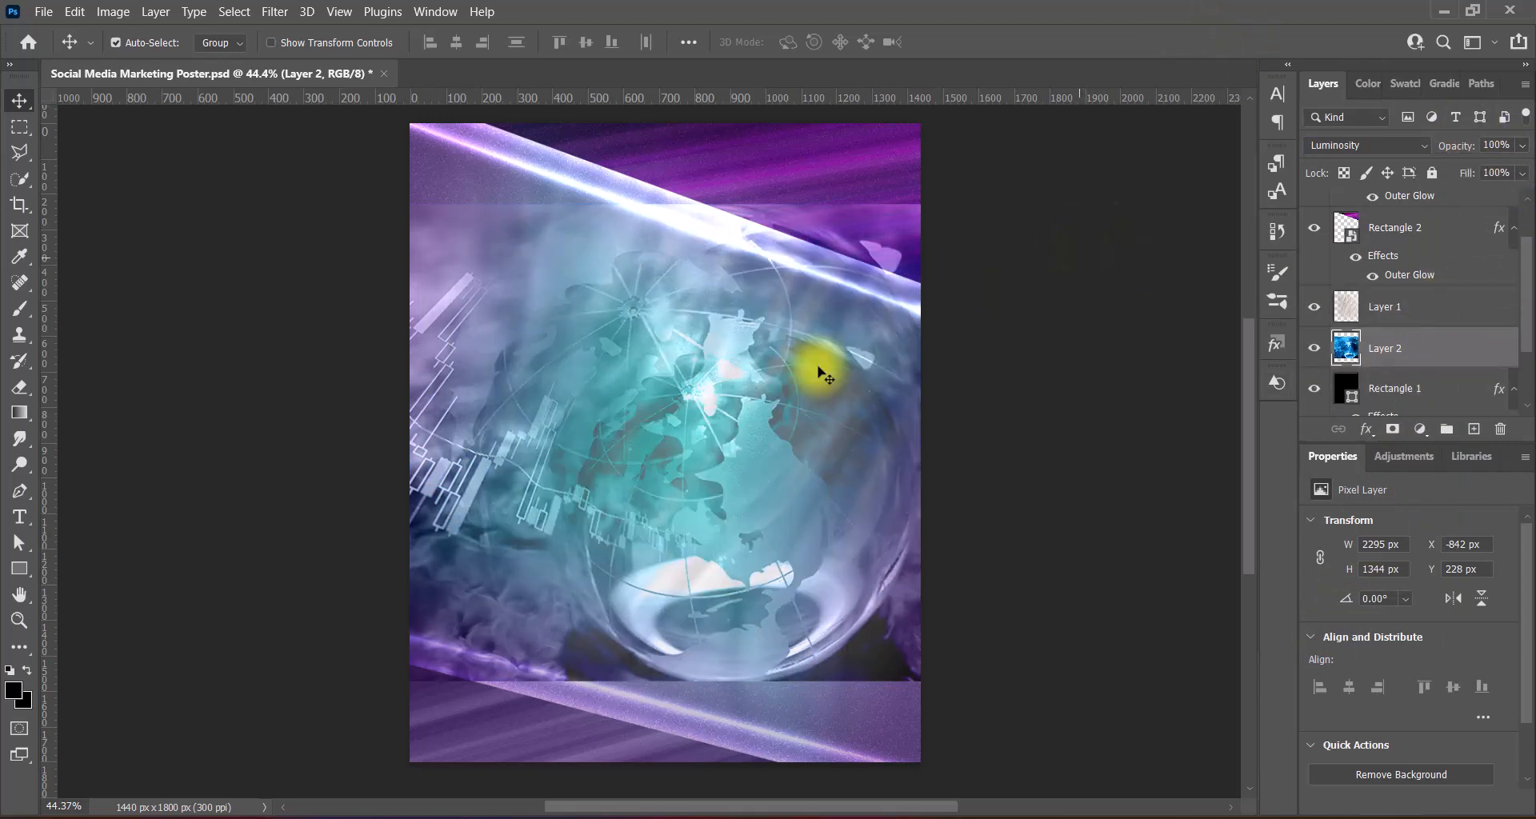
pyautogui.click(17, 388)
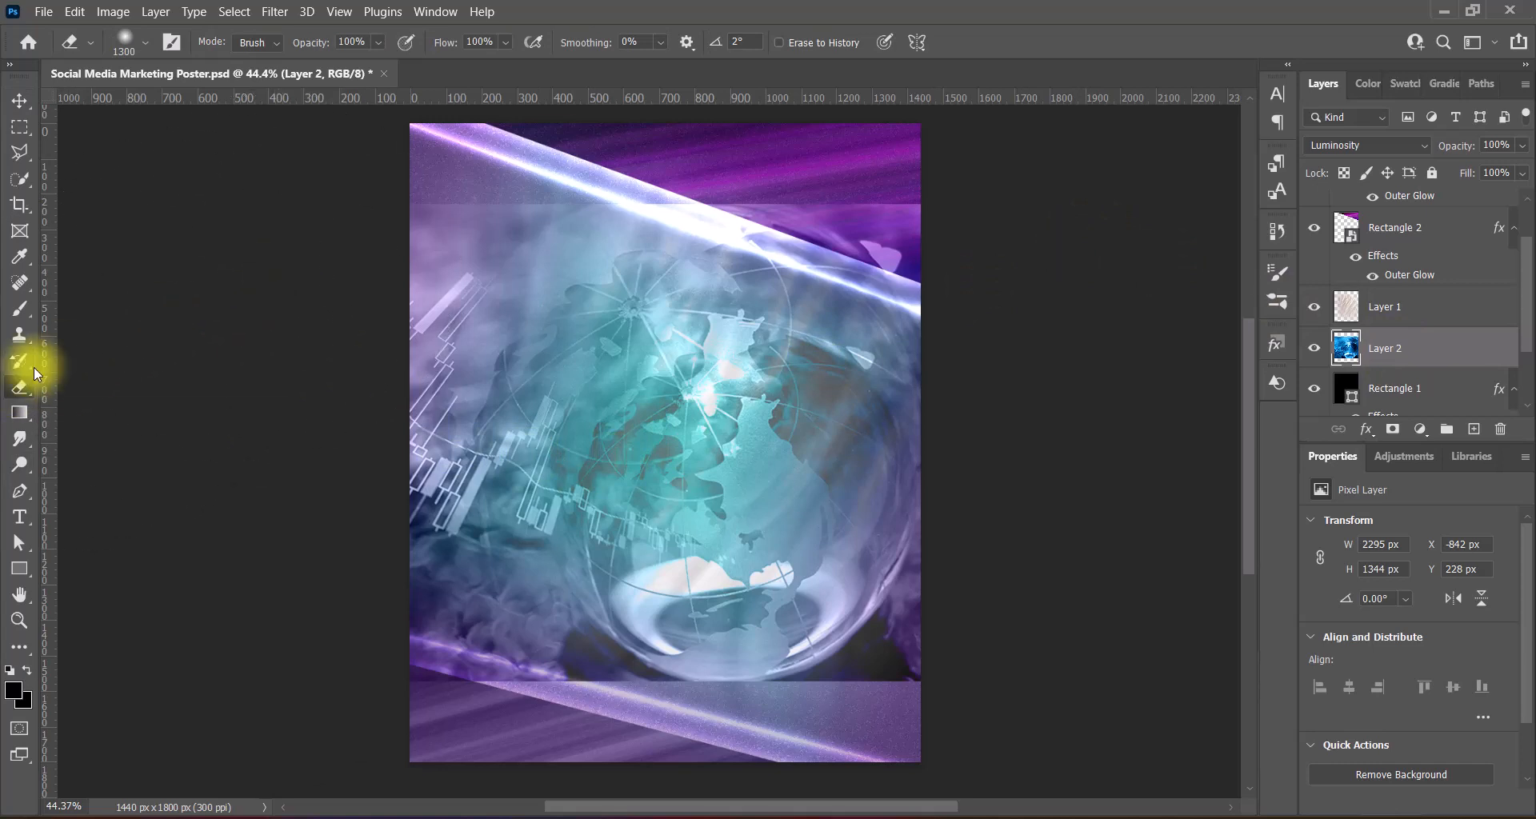
# - Smudge the globe's top edge up to the poster top with a 1200–1300 px Smudge brush
pyautogui.rightClick(19, 439)
pyautogui.click(76, 472)
pyautogui.scroll(2, 405, 298)
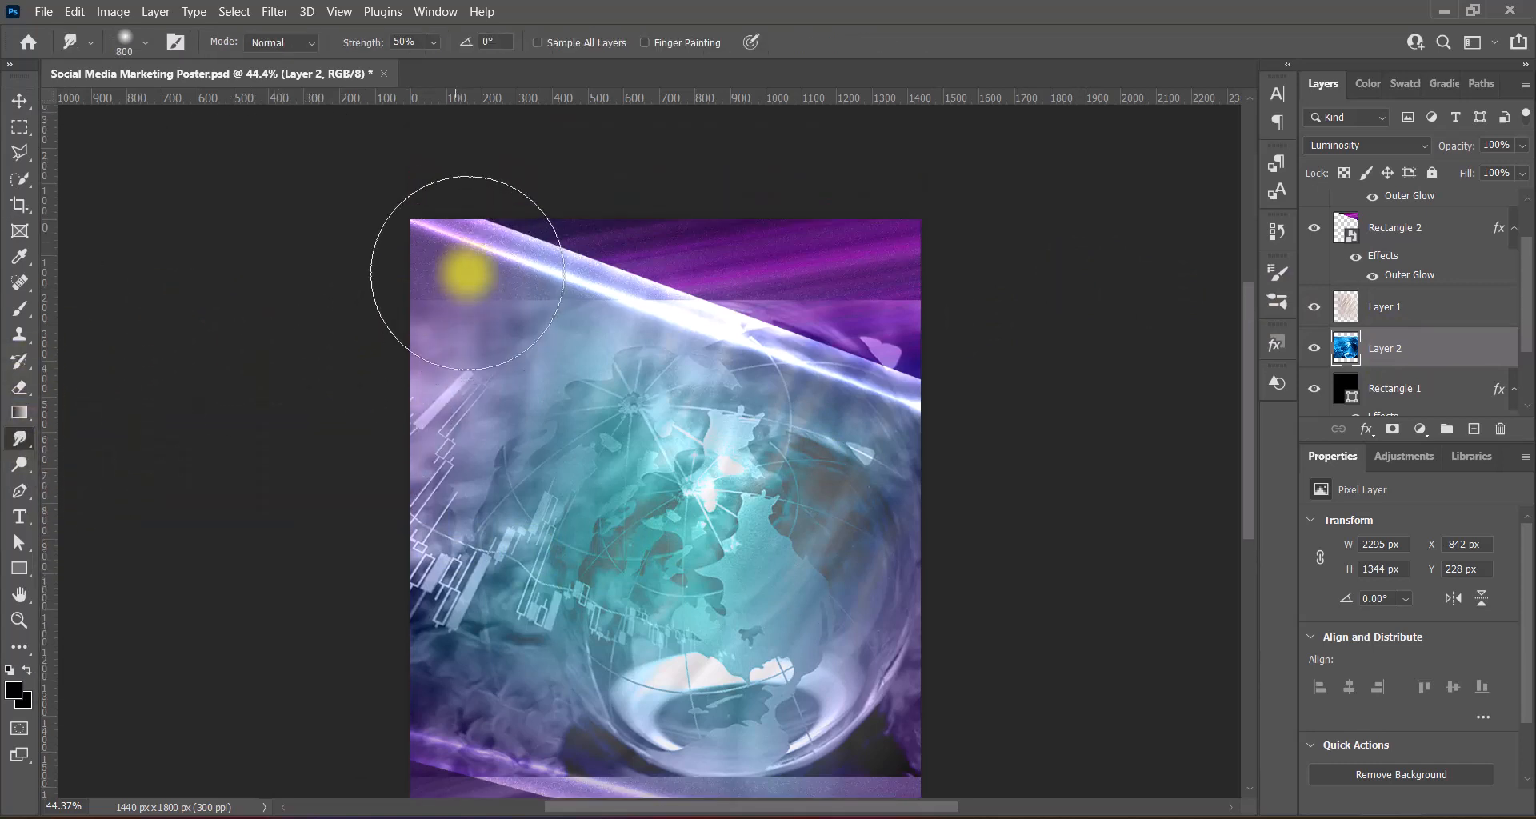
pyautogui.press(']')
pyautogui.press(']')
pyautogui.press(']')
pyautogui.press(']')
pyautogui.scroll(2, 462, 206)
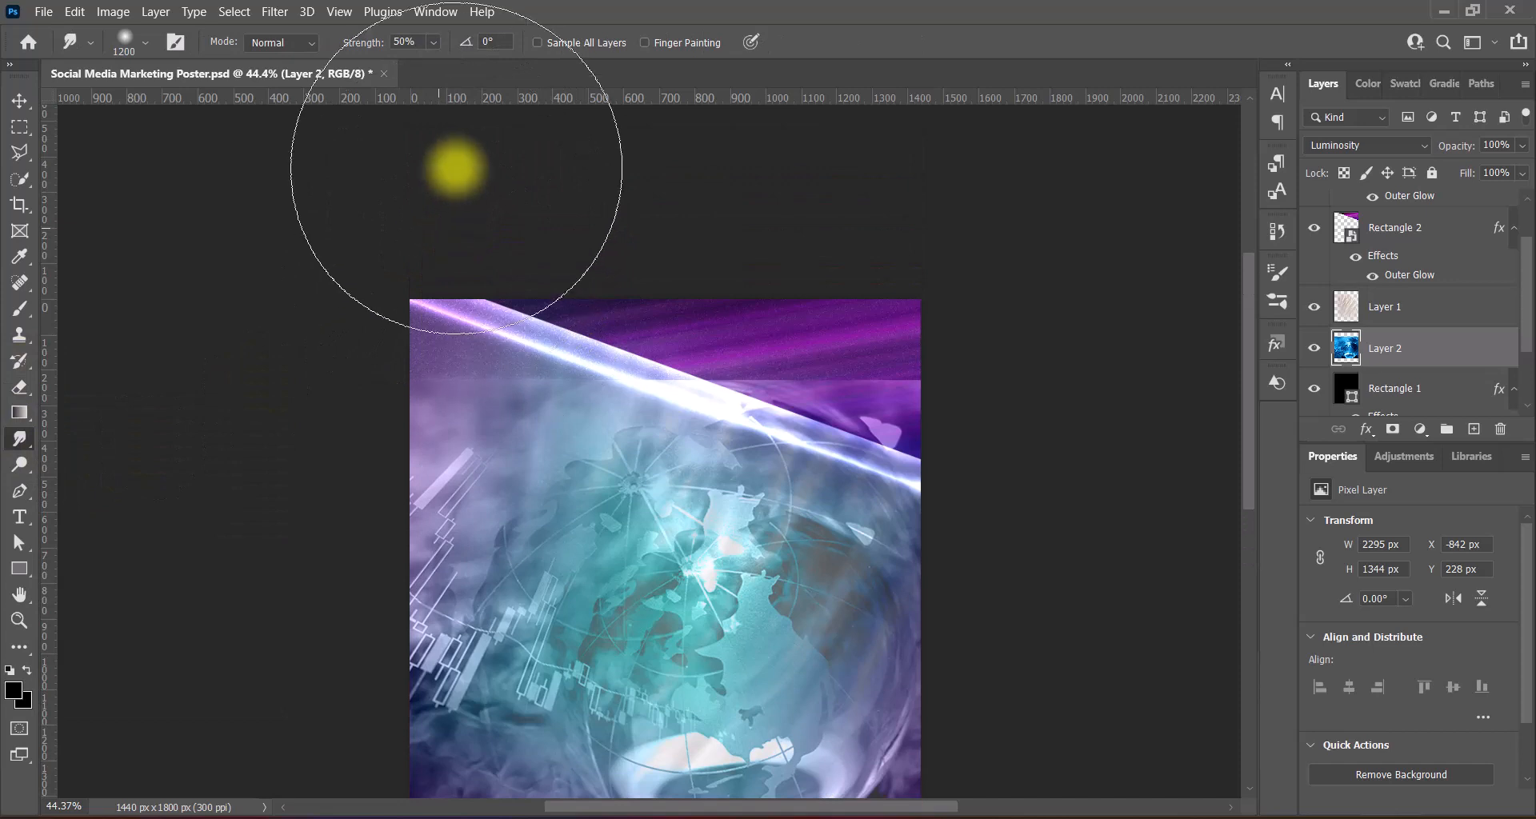
pyautogui.moveTo(455, 168); pyautogui.dragTo(531, 226)
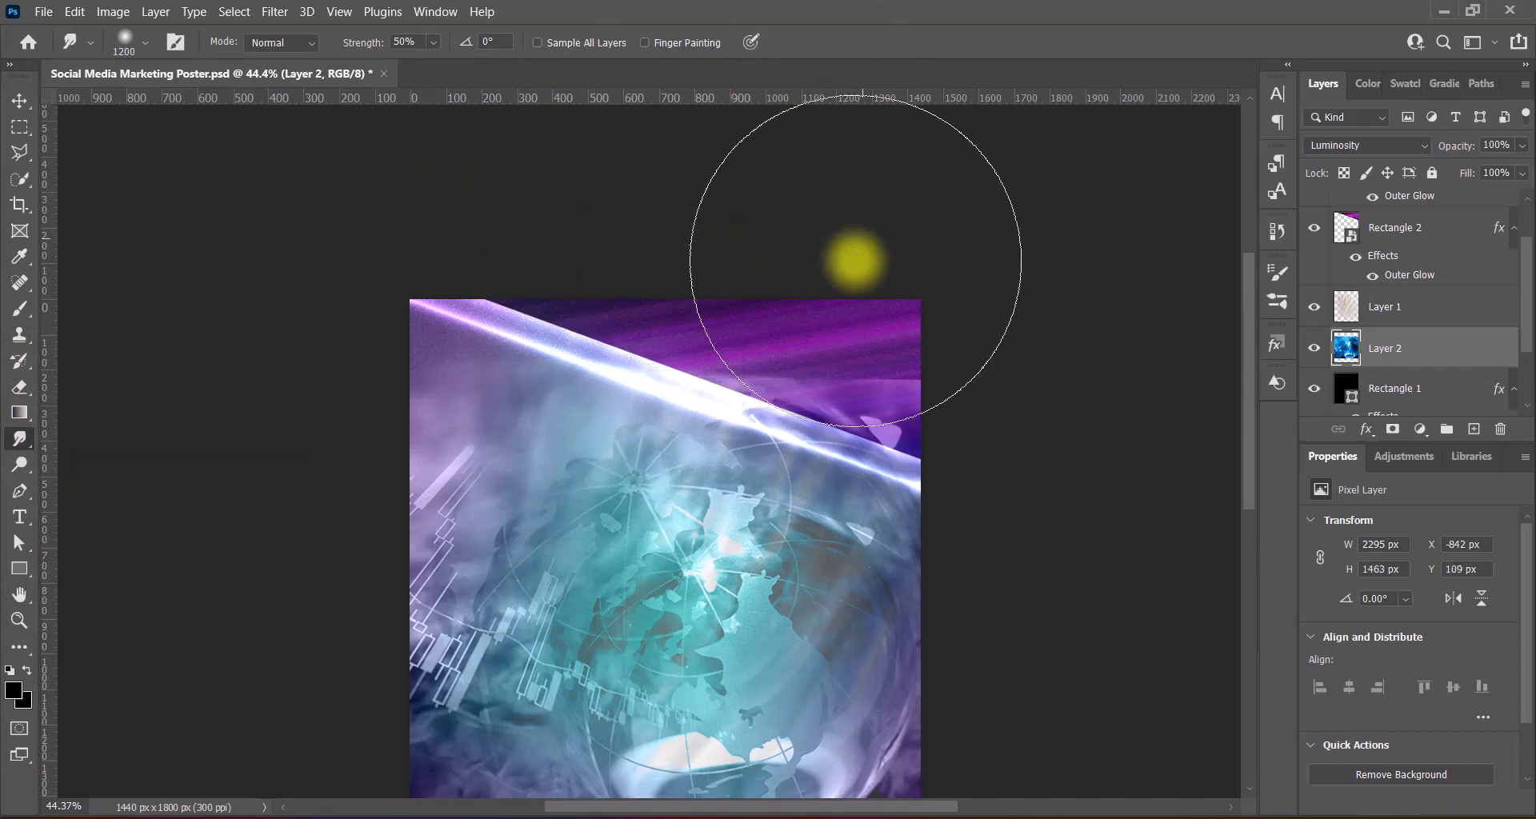
pyautogui.press(']')
pyautogui.moveTo(874, 248); pyautogui.dragTo(958, 113)
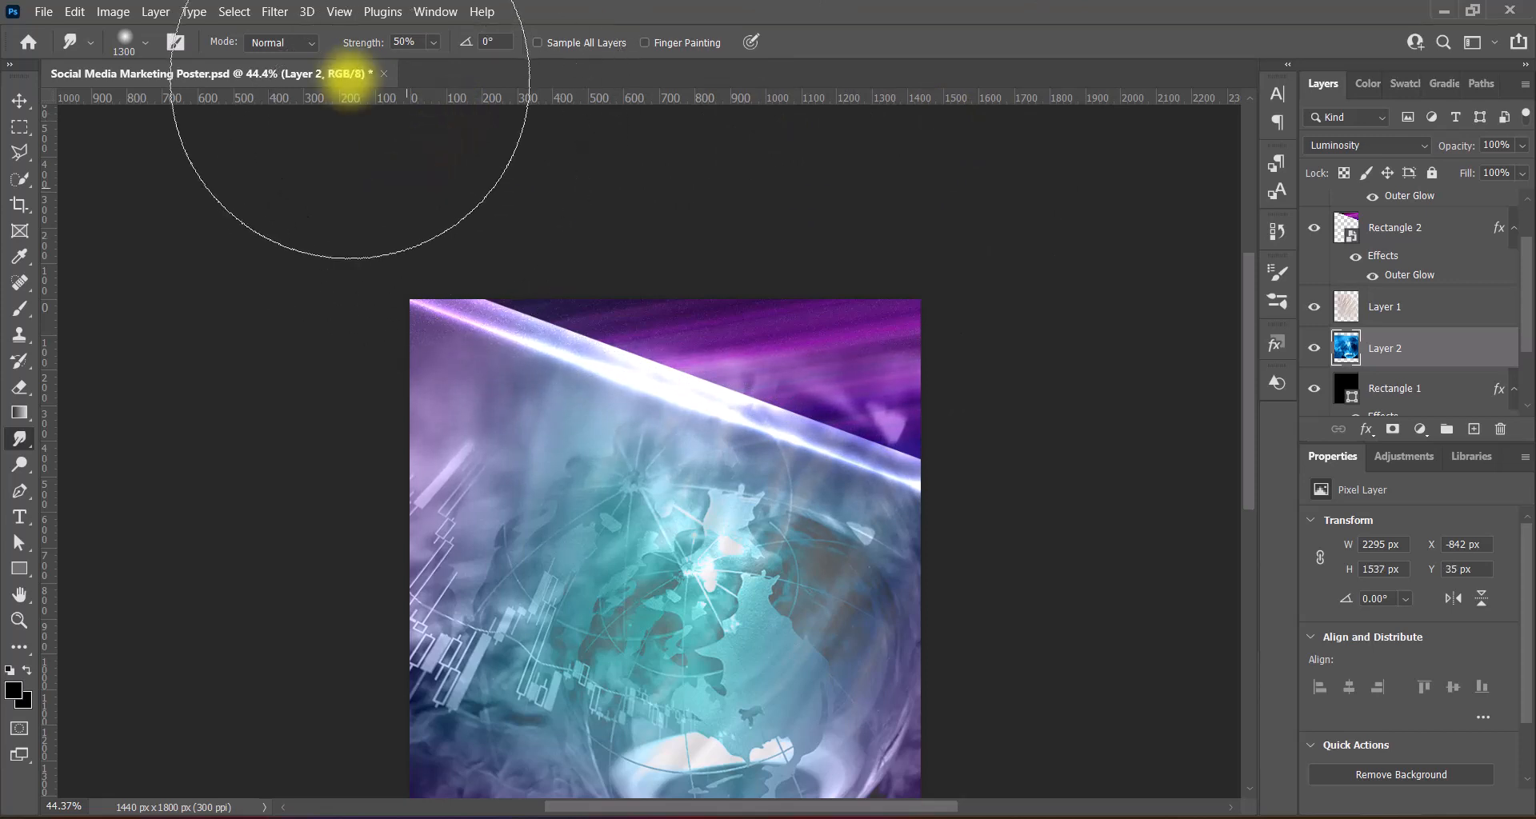
pyautogui.moveTo(621, 178); pyautogui.dragTo(630, 108)
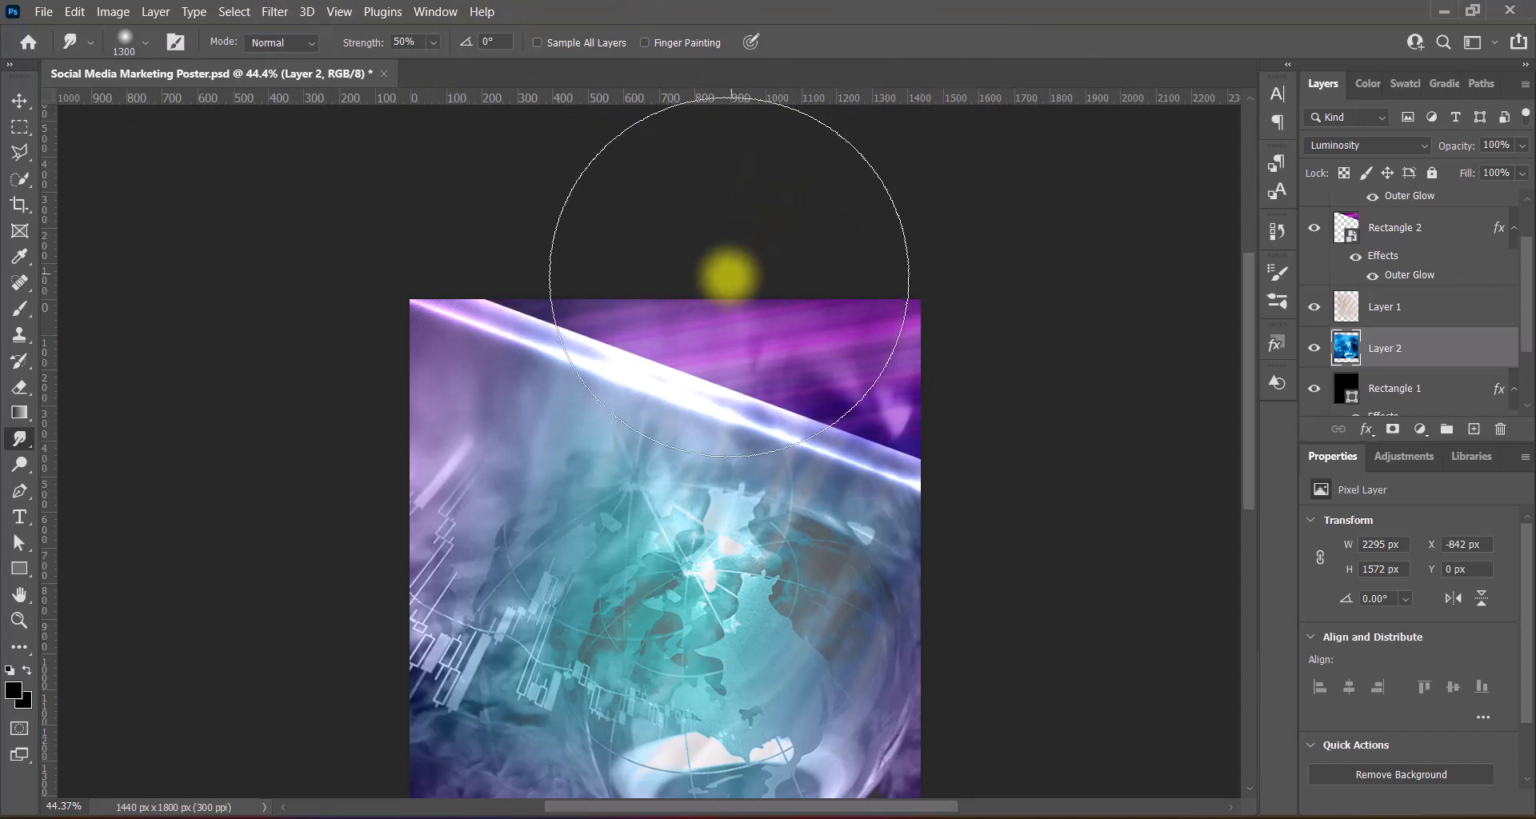
# - Smudge the globe's bottom edge down and across the poster bottom
pyautogui.scroll(-5, 728, 276)
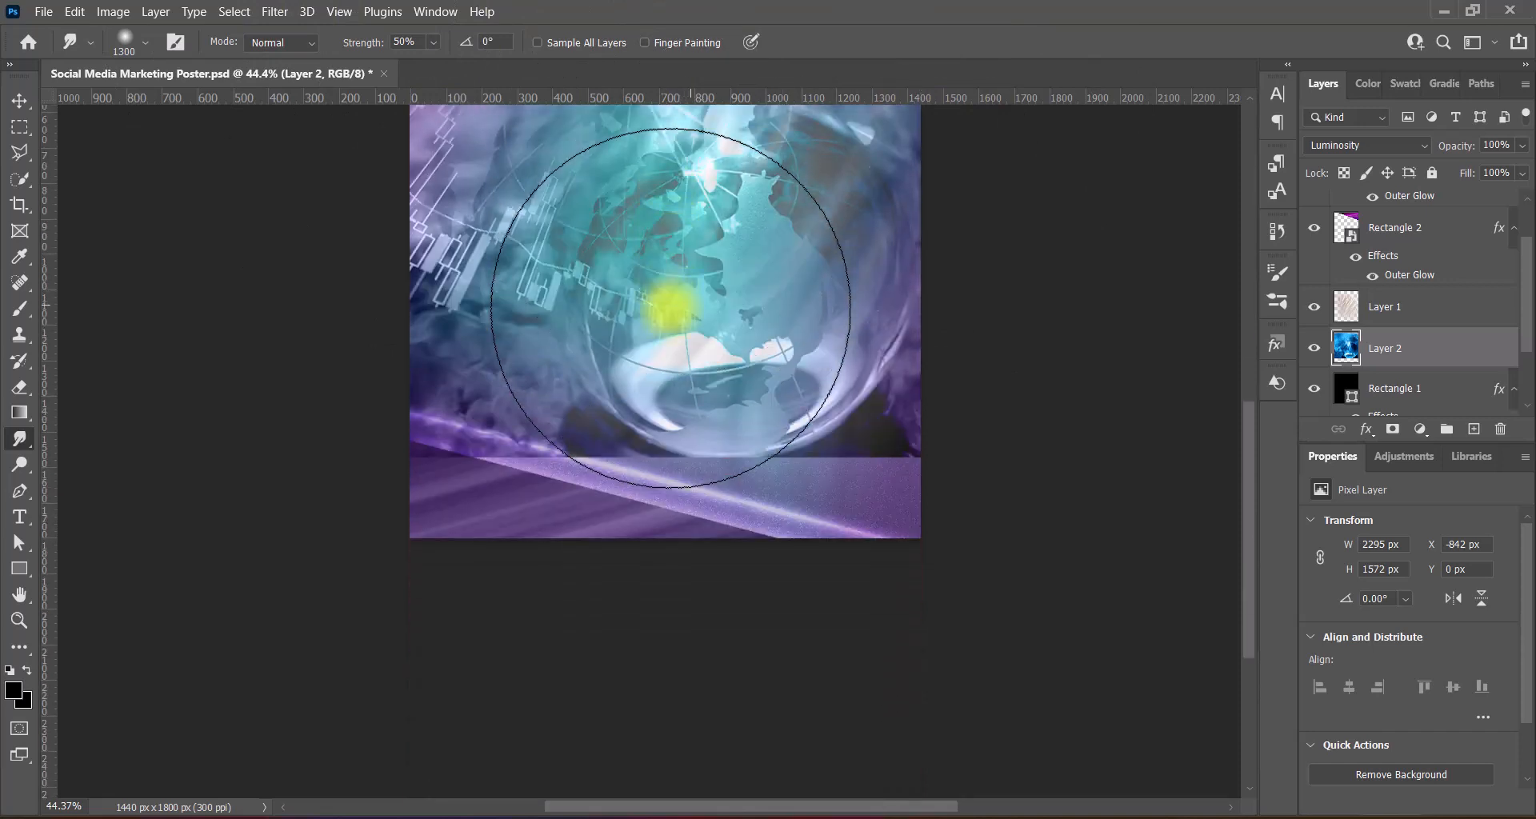
pyautogui.scroll(-2, 466, 621)
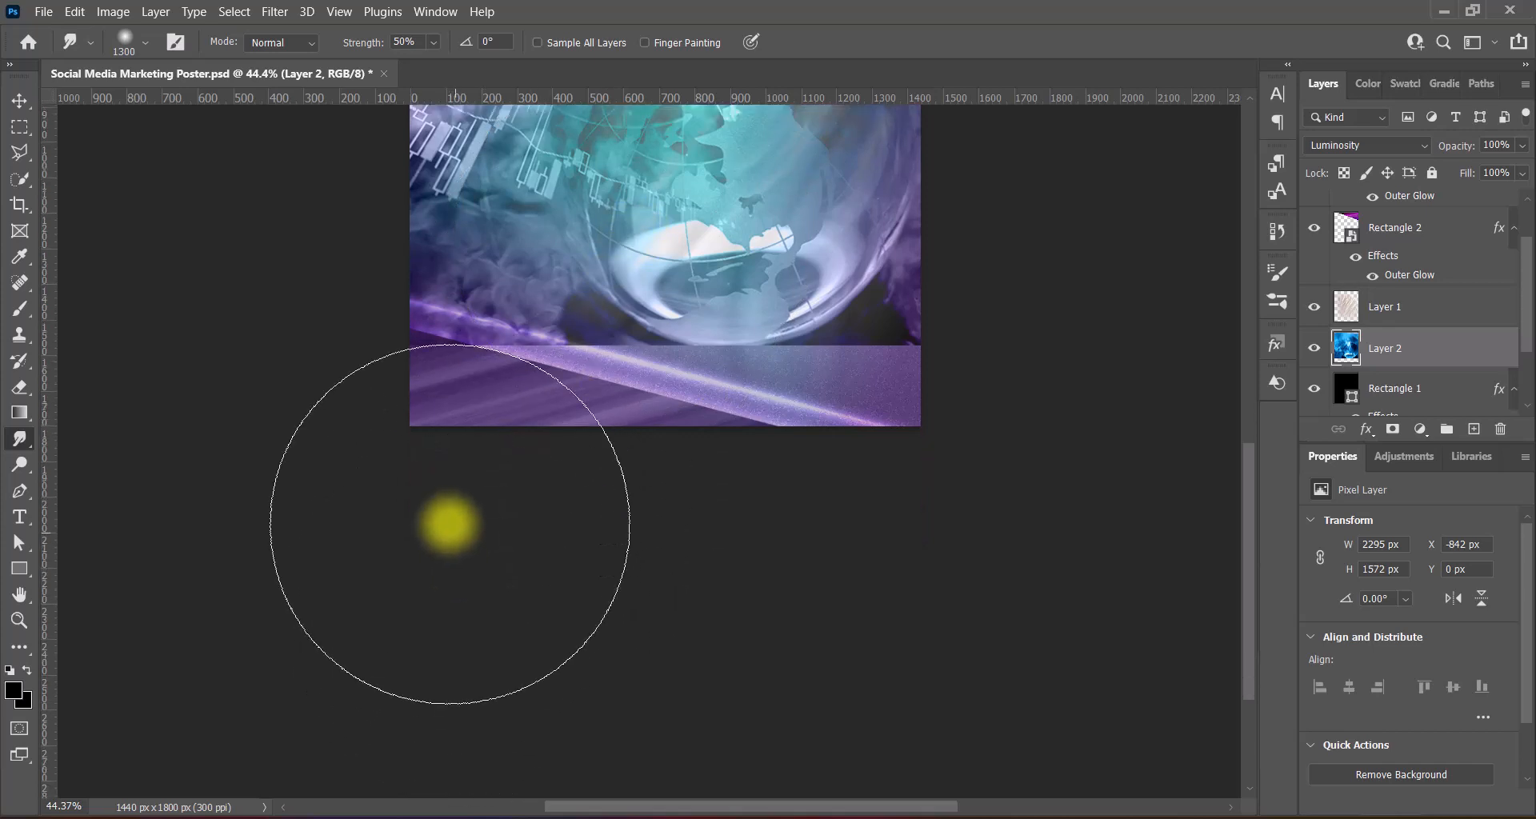
pyautogui.moveTo(438, 596)
pyautogui.mouseDown()
pyautogui.moveTo(545, 532)
pyautogui.moveTo(622, 540)
pyautogui.moveTo(689, 569)
pyautogui.moveTo(840, 519)
pyautogui.moveTo(957, 631)
pyautogui.moveTo(1003, 613)
pyautogui.mouseUp()
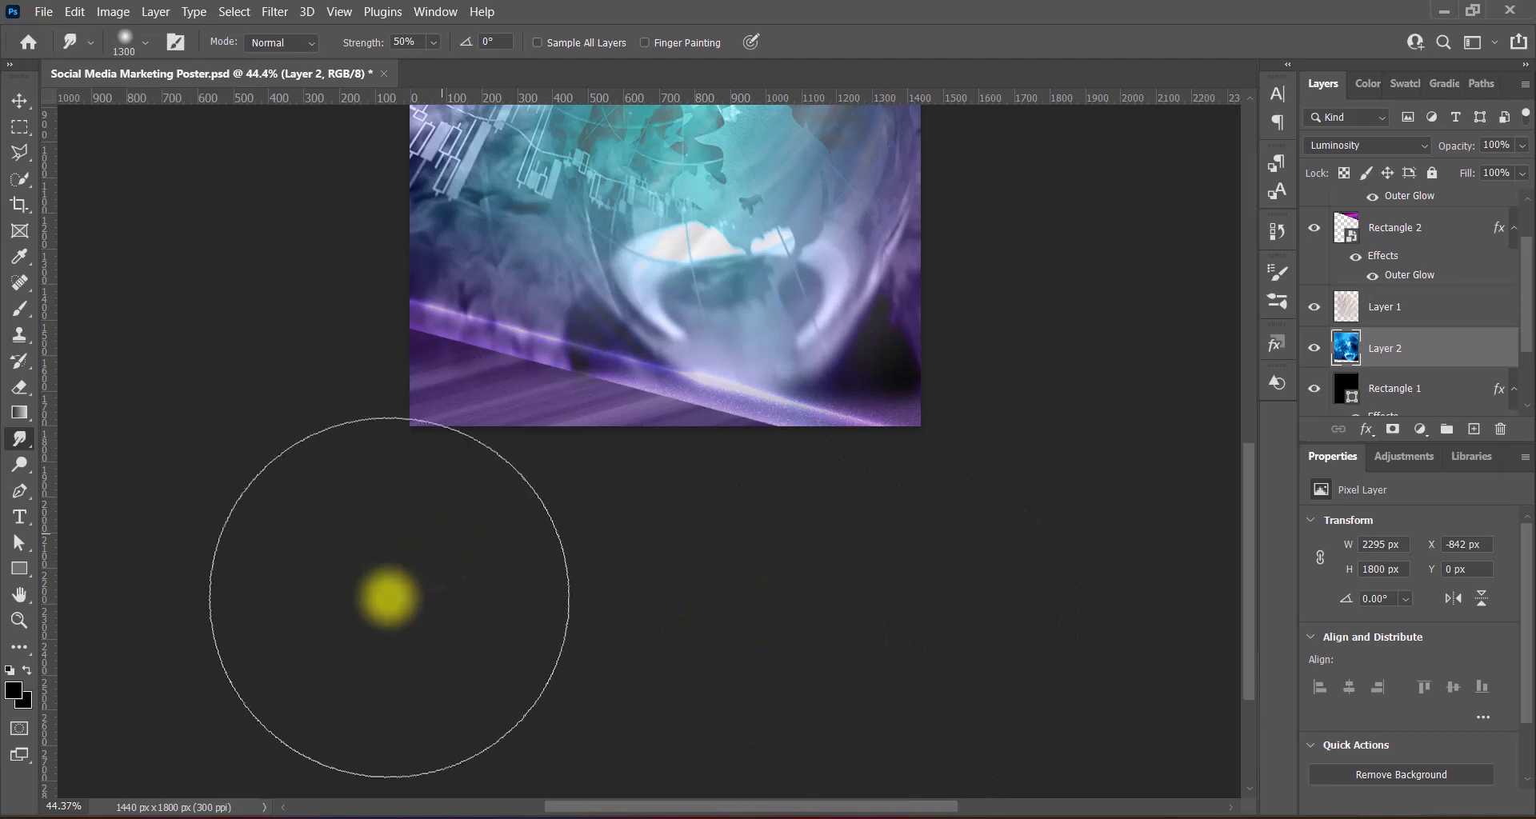
pyautogui.moveTo(610, 572)
pyautogui.mouseDown()
pyautogui.moveTo(627, 633)
pyautogui.moveTo(387, 503)
pyautogui.moveTo(557, 561)
pyautogui.moveTo(616, 612)
pyautogui.moveTo(766, 580)
pyautogui.moveTo(794, 625)
pyautogui.moveTo(828, 610)
pyautogui.mouseUp()
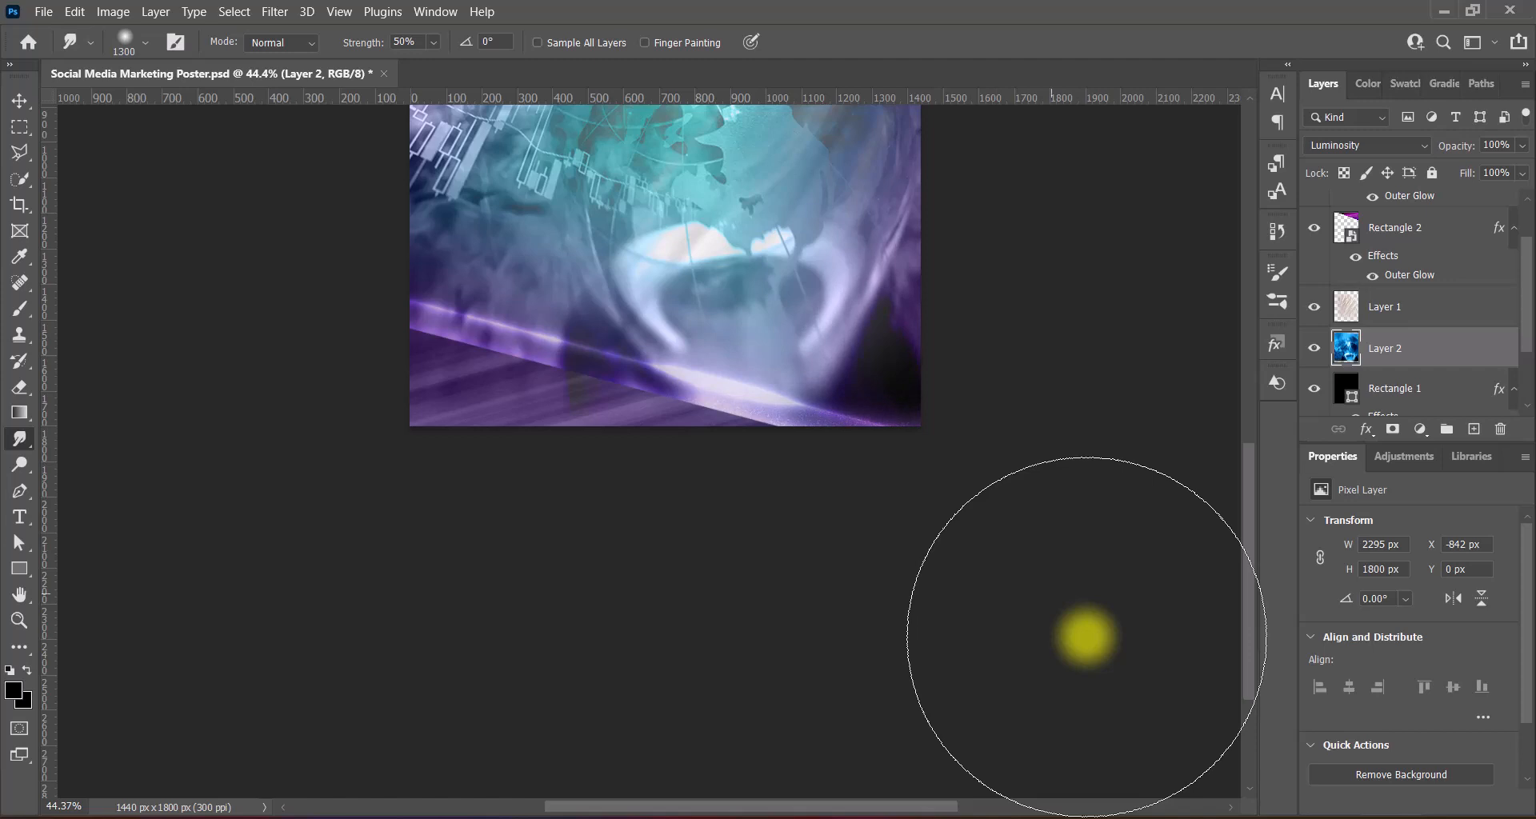
pyautogui.scroll(5, 1085, 638)
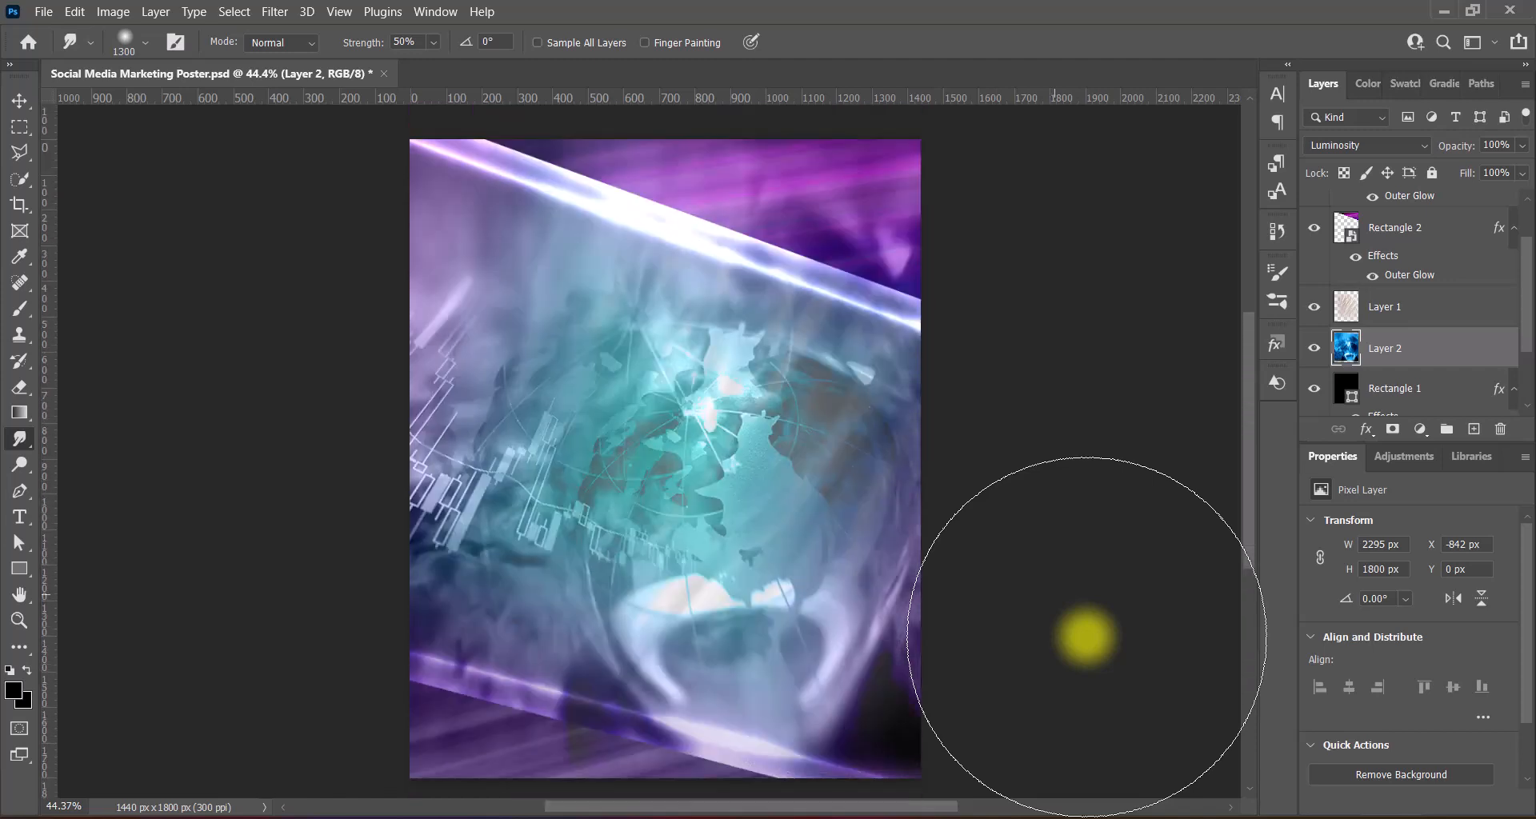
# - Darken the globe layer with the Darker Levels preset
pyautogui.press('e')
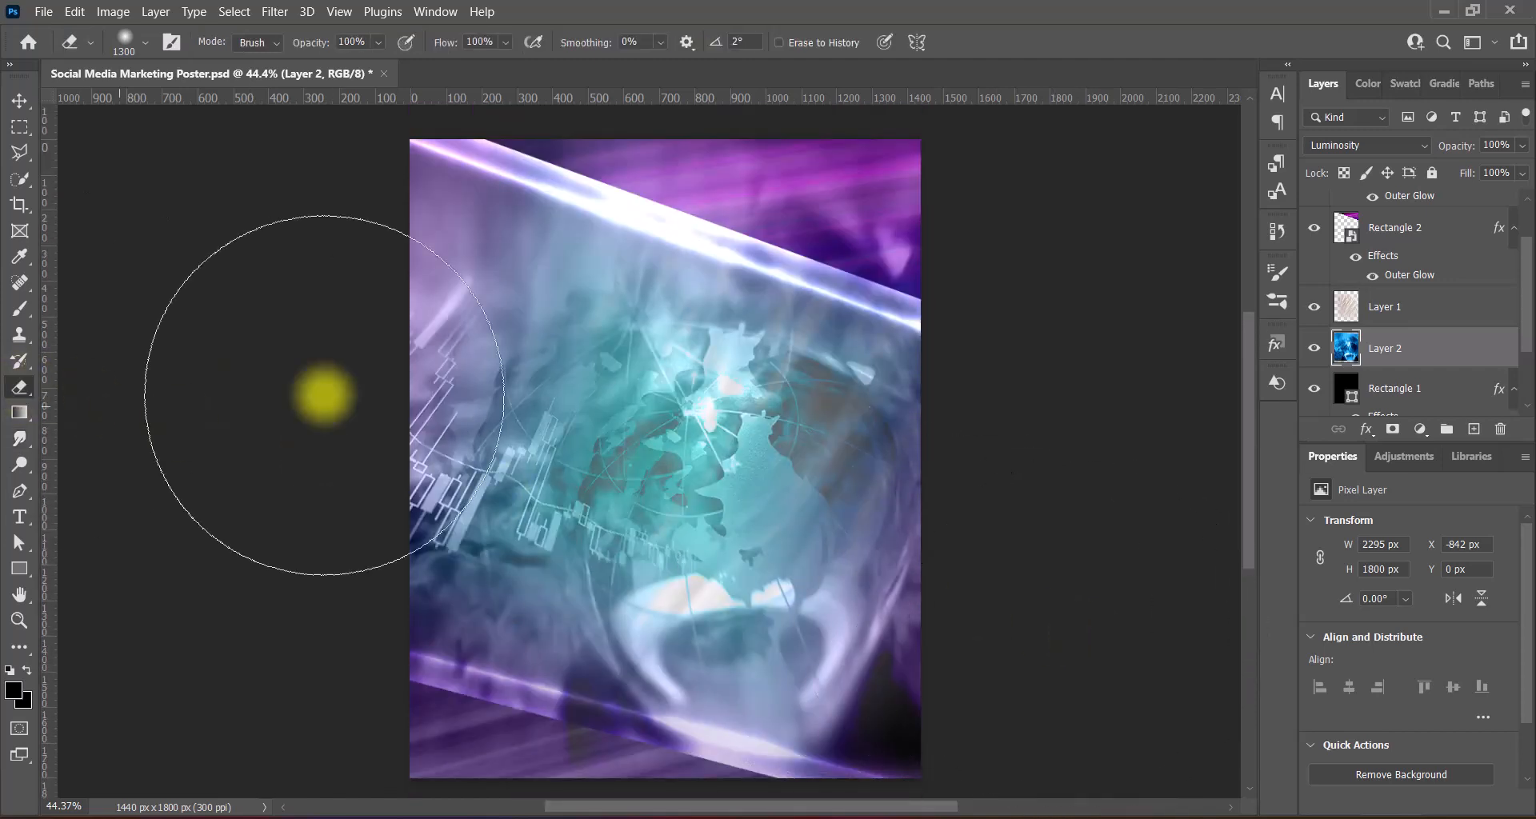
pyautogui.scroll(-4, 325, 387)
pyautogui.scroll(3, 750, 544)
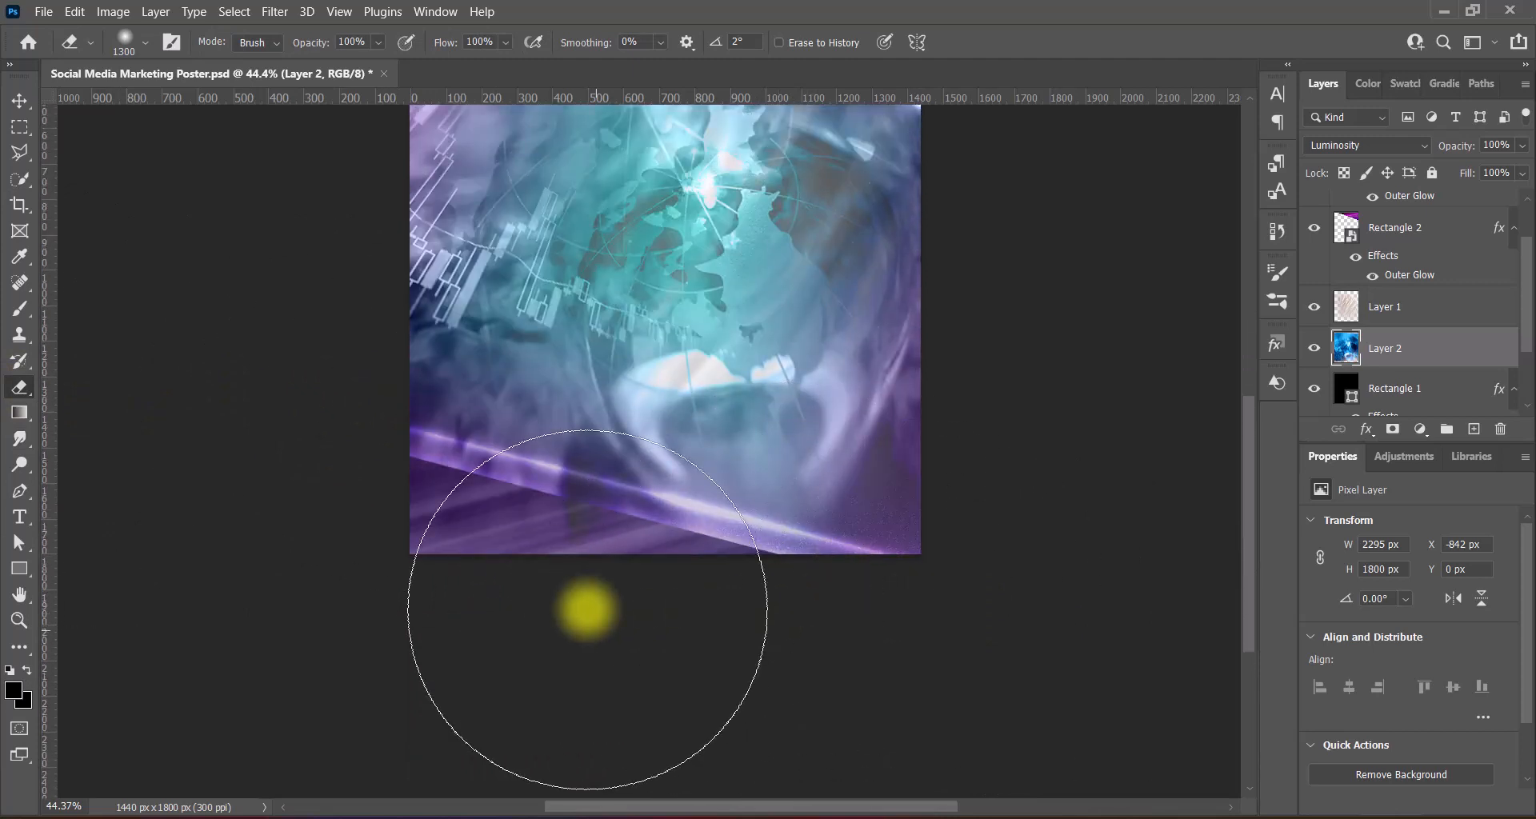
pyautogui.scroll(8, 1019, 556)
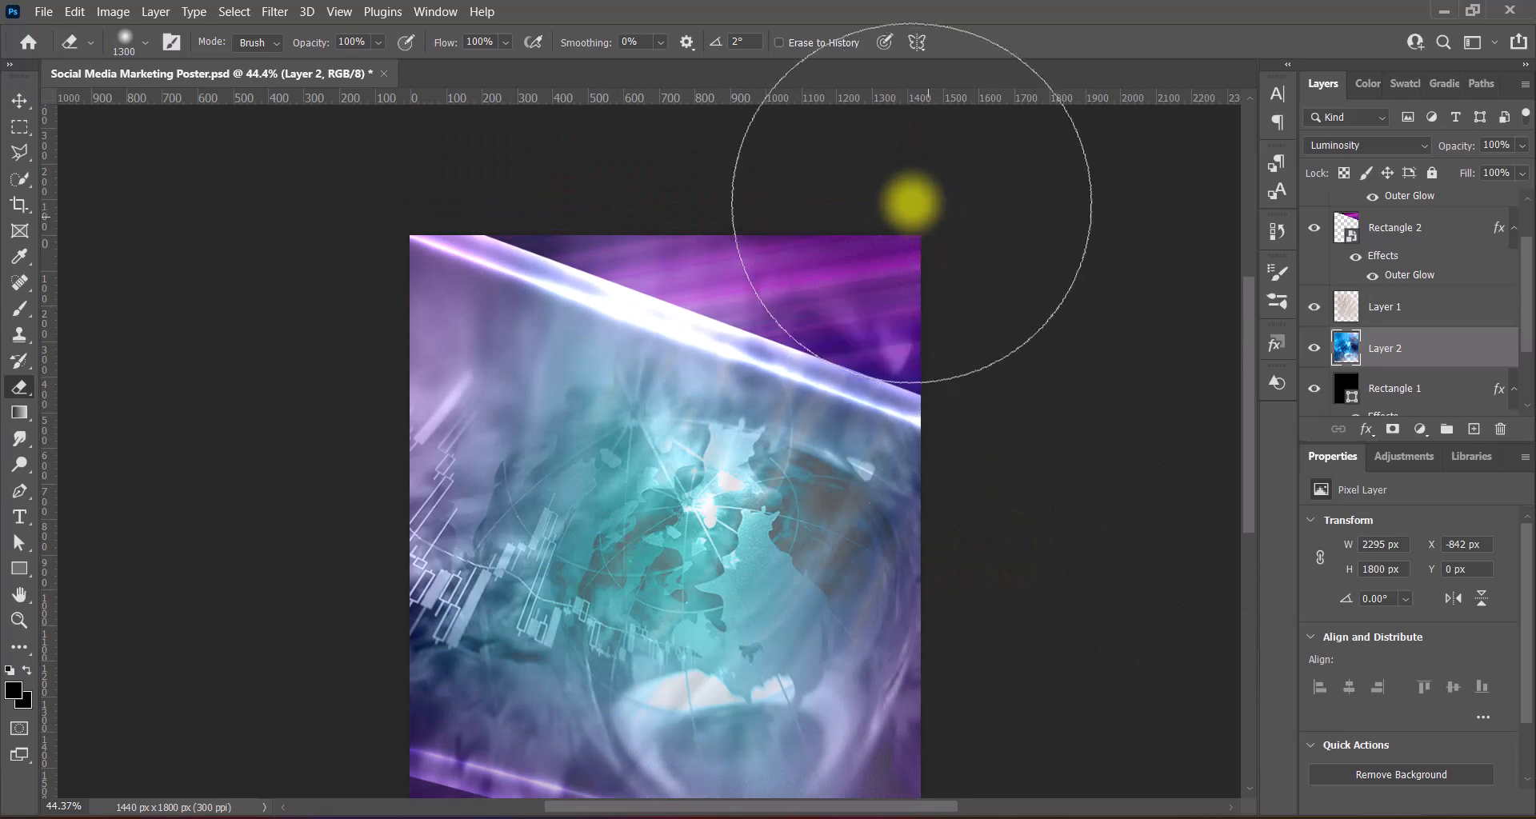
pyautogui.scroll(-3, 1072, 368)
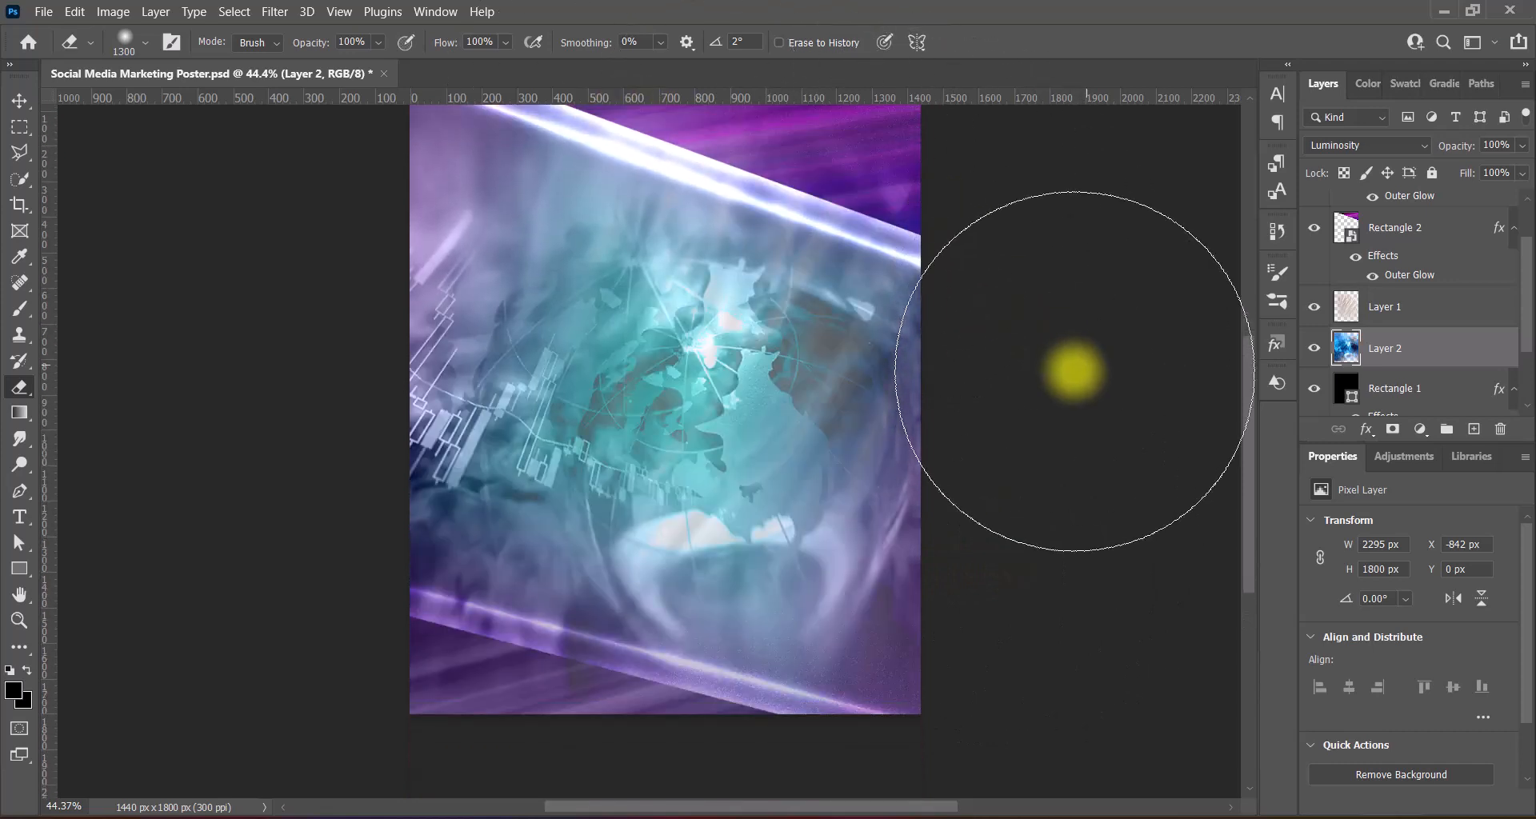
pyautogui.scroll(-3, 1072, 370)
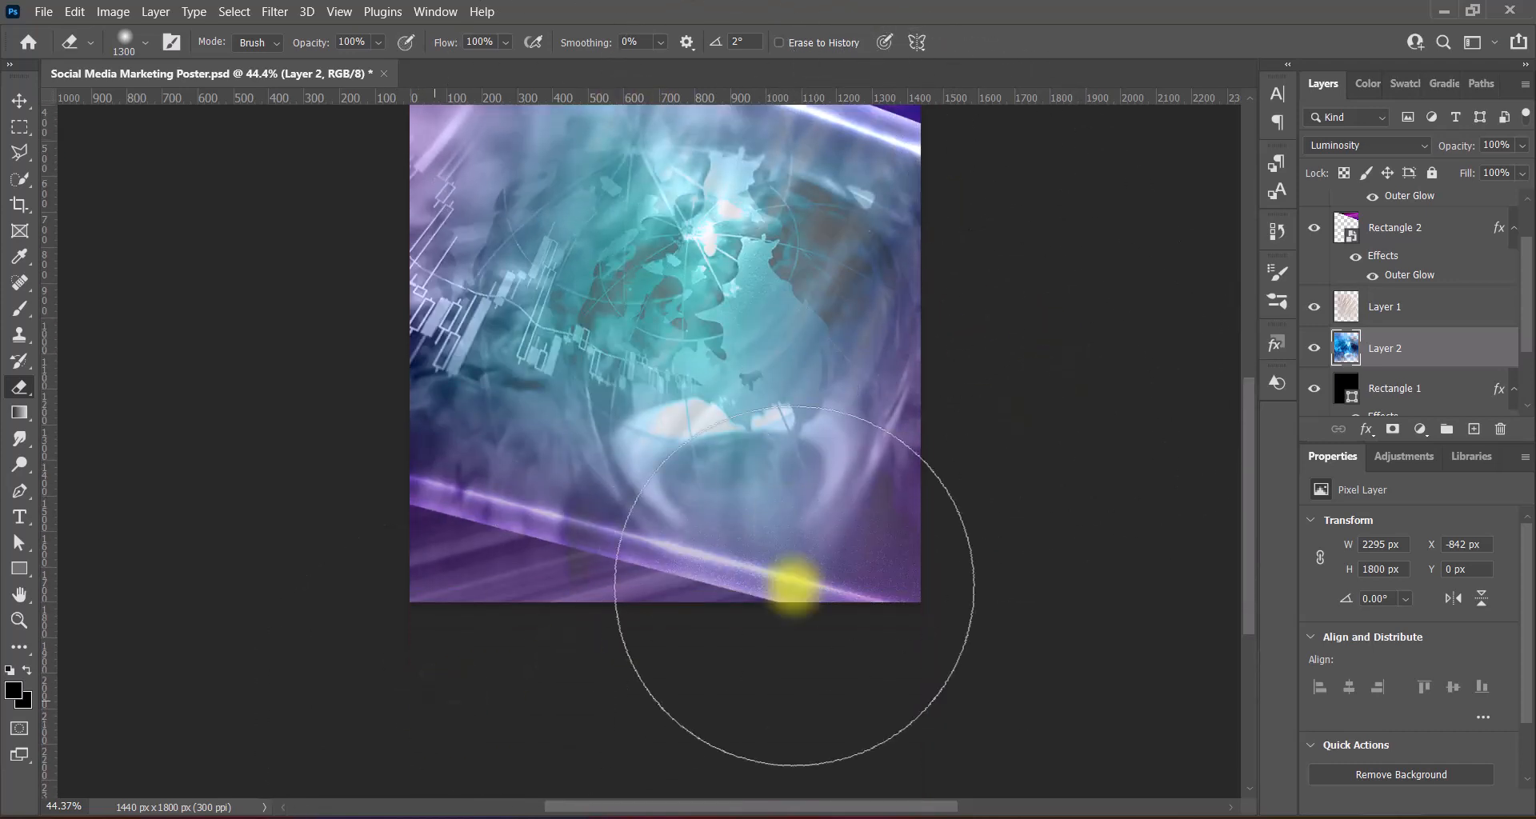
pyautogui.scroll(5, 1115, 476)
pyautogui.click(19, 100)
pyautogui.click(113, 11)
pyautogui.moveTo(189, 56)
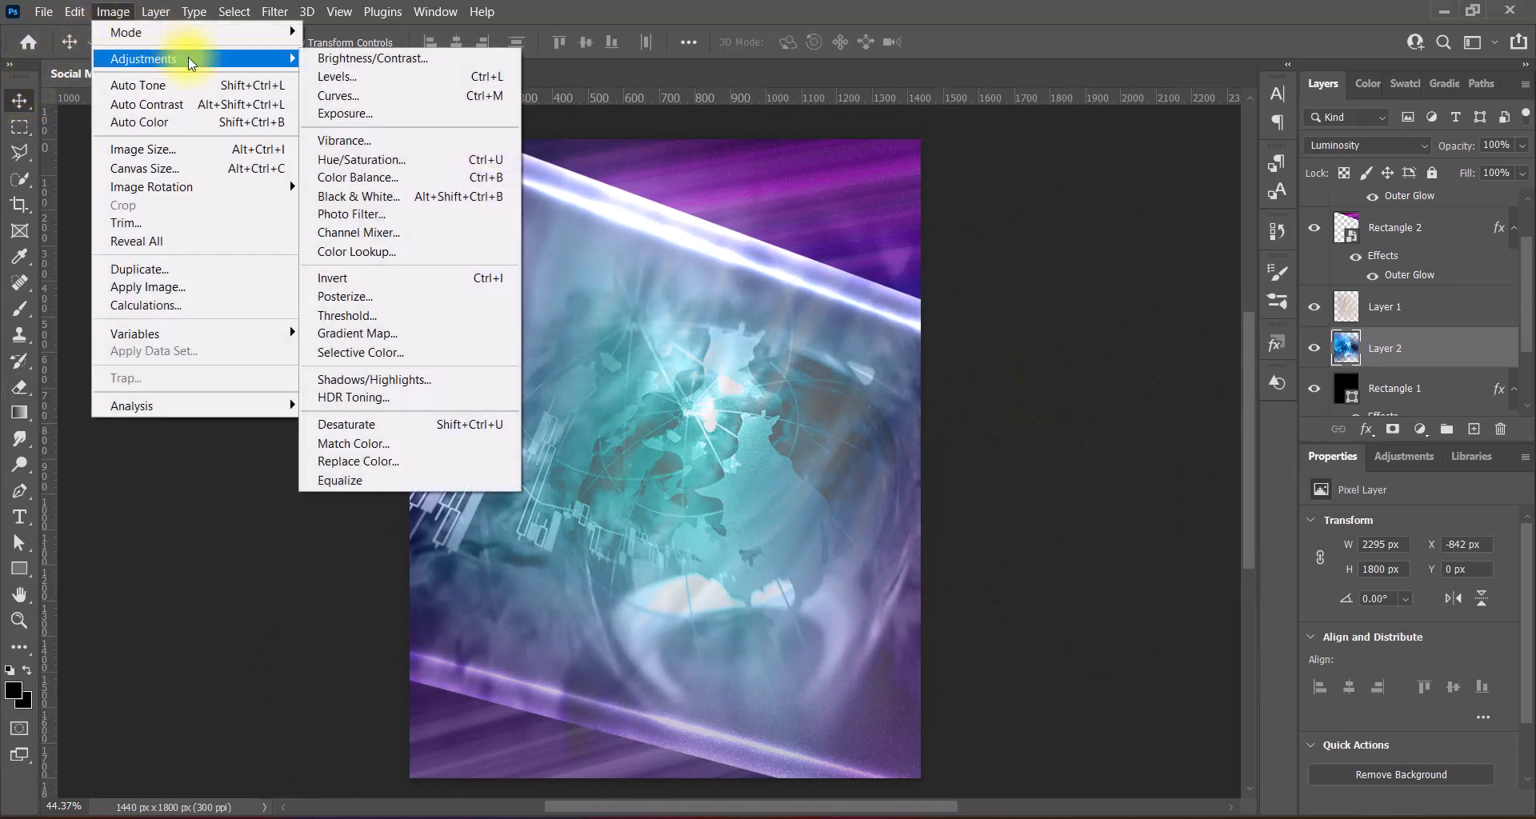
pyautogui.click(378, 77)
pyautogui.click(1168, 68)
pyautogui.click(1409, 68)
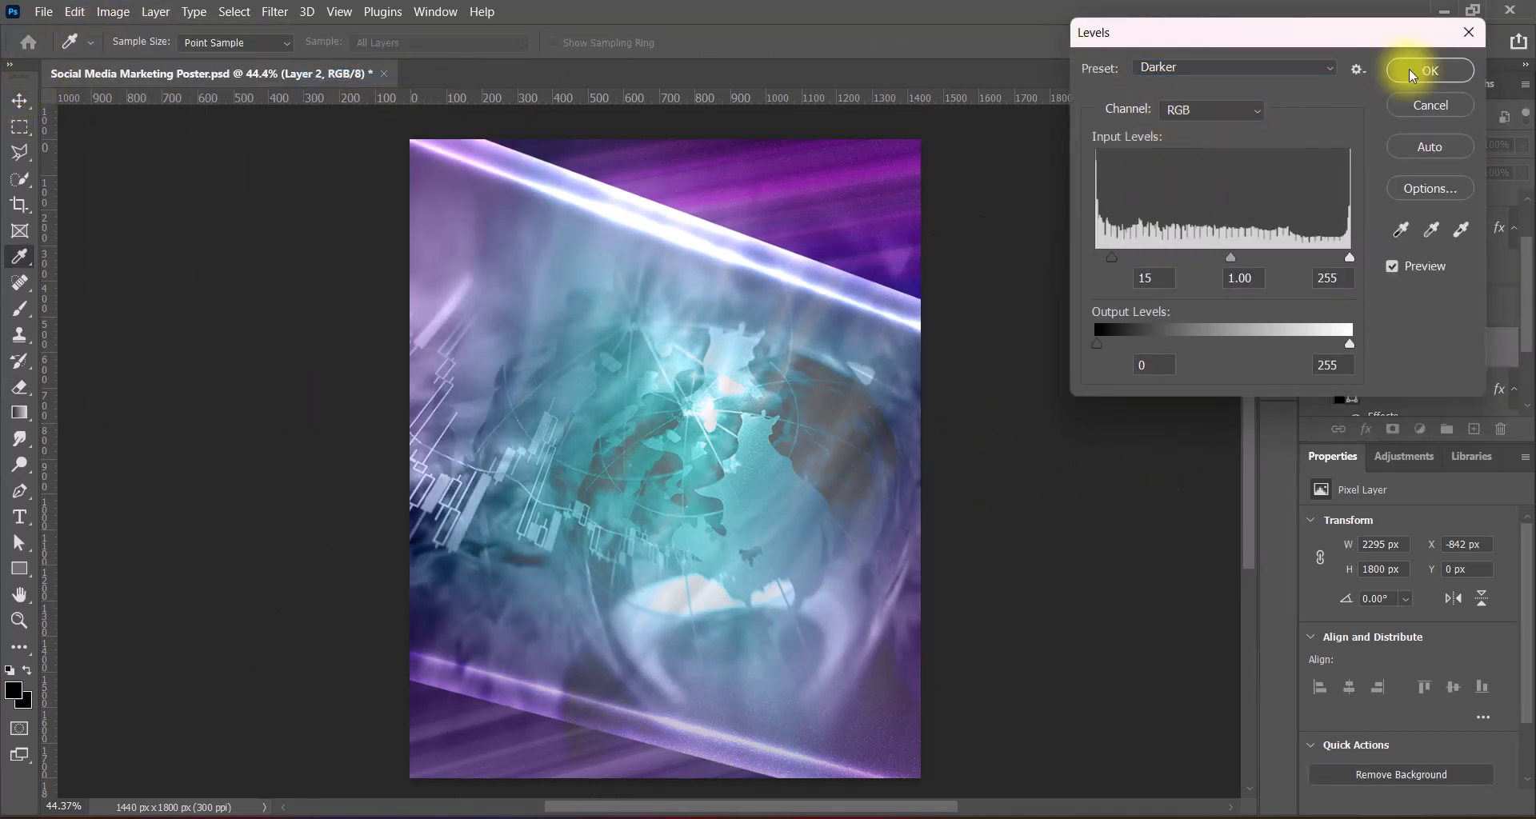
pyautogui.click(1409, 69)
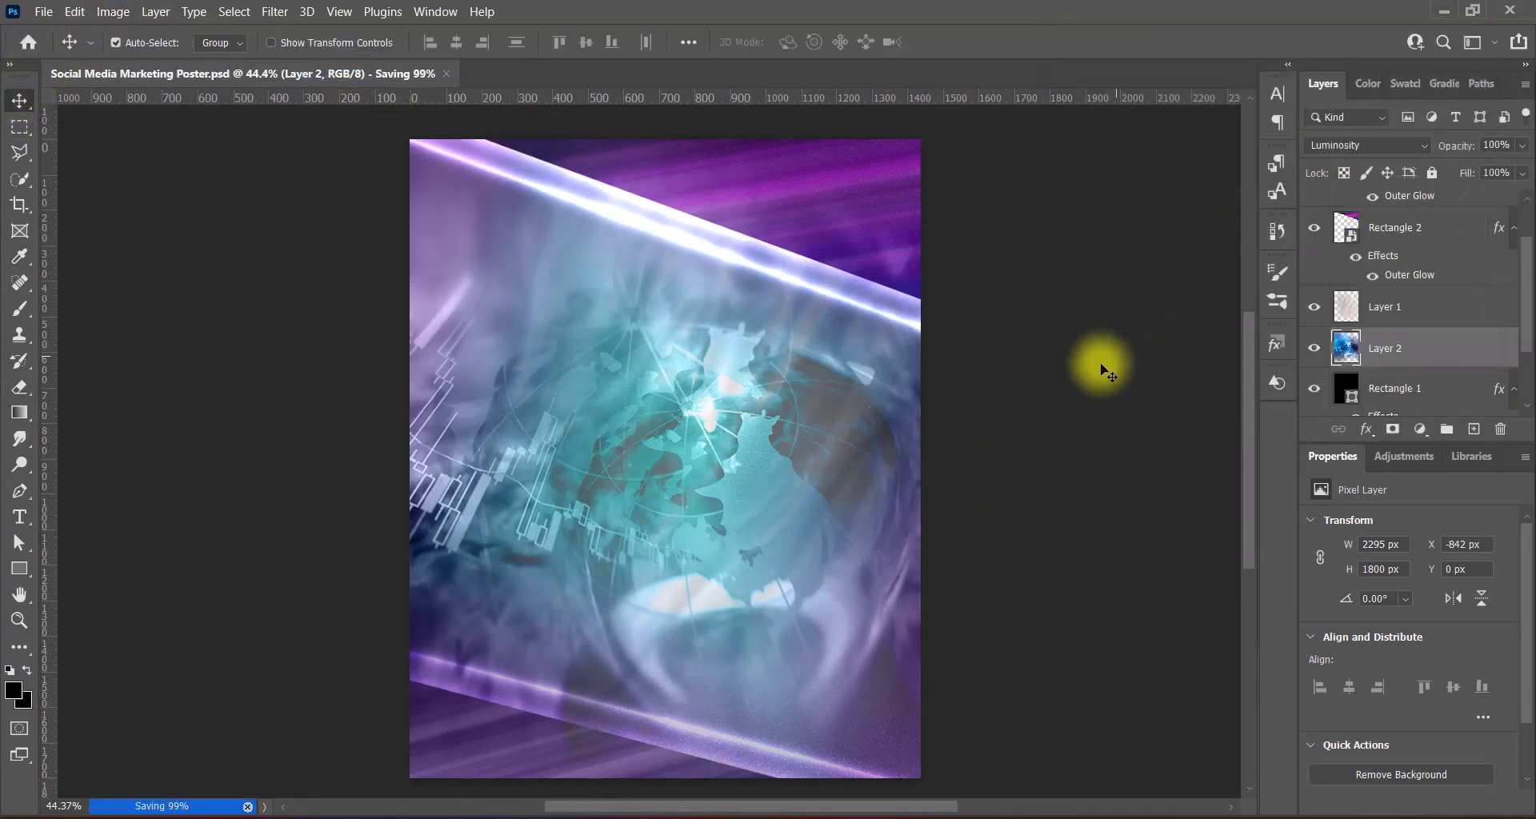
# - Paste the businessman-in-armchair image into the poster
pyautogui.moveTo(984, 507); pyautogui.dragTo(990, 513)
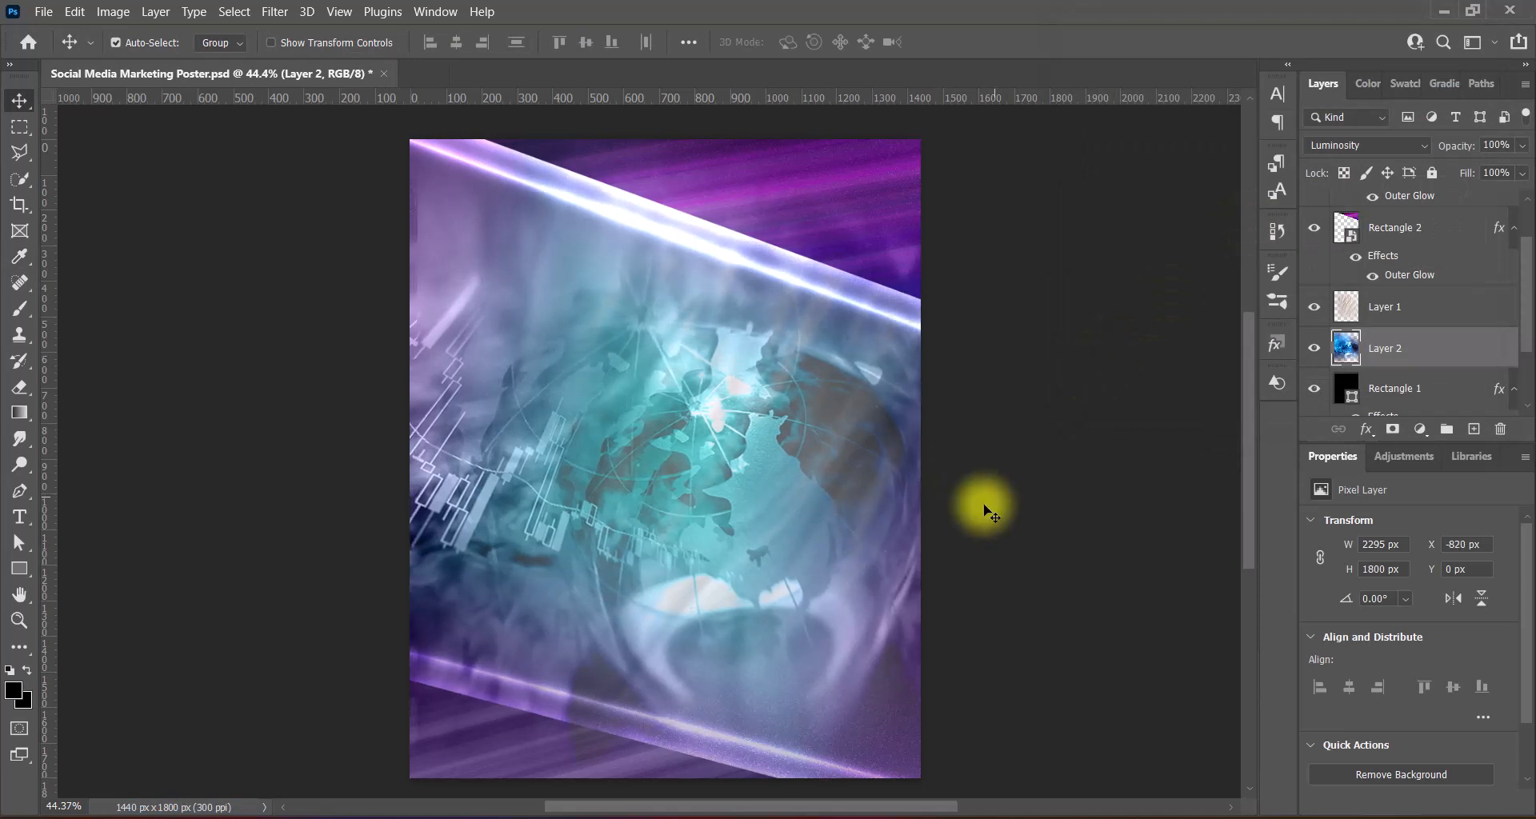
pyautogui.hotkey('ctrl', 'z')
pyautogui.scroll(-1, 991, 513)
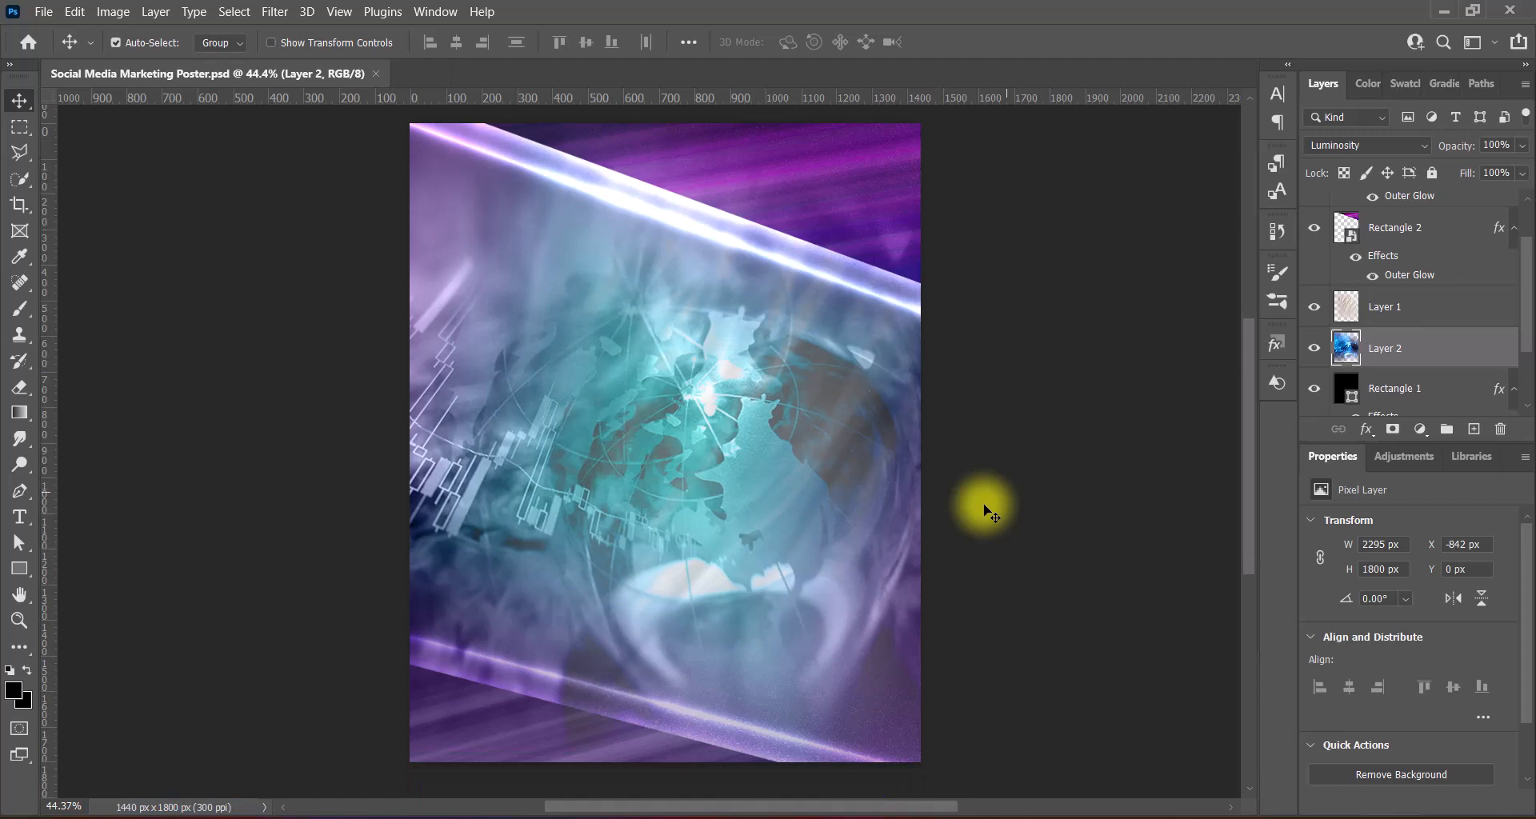
pyautogui.hotkey('ctrl', 'v')
# - Scale the businessman image to 1294×846 px at the poster's lower centre and save
pyautogui.hotkey('ctrl', 't')
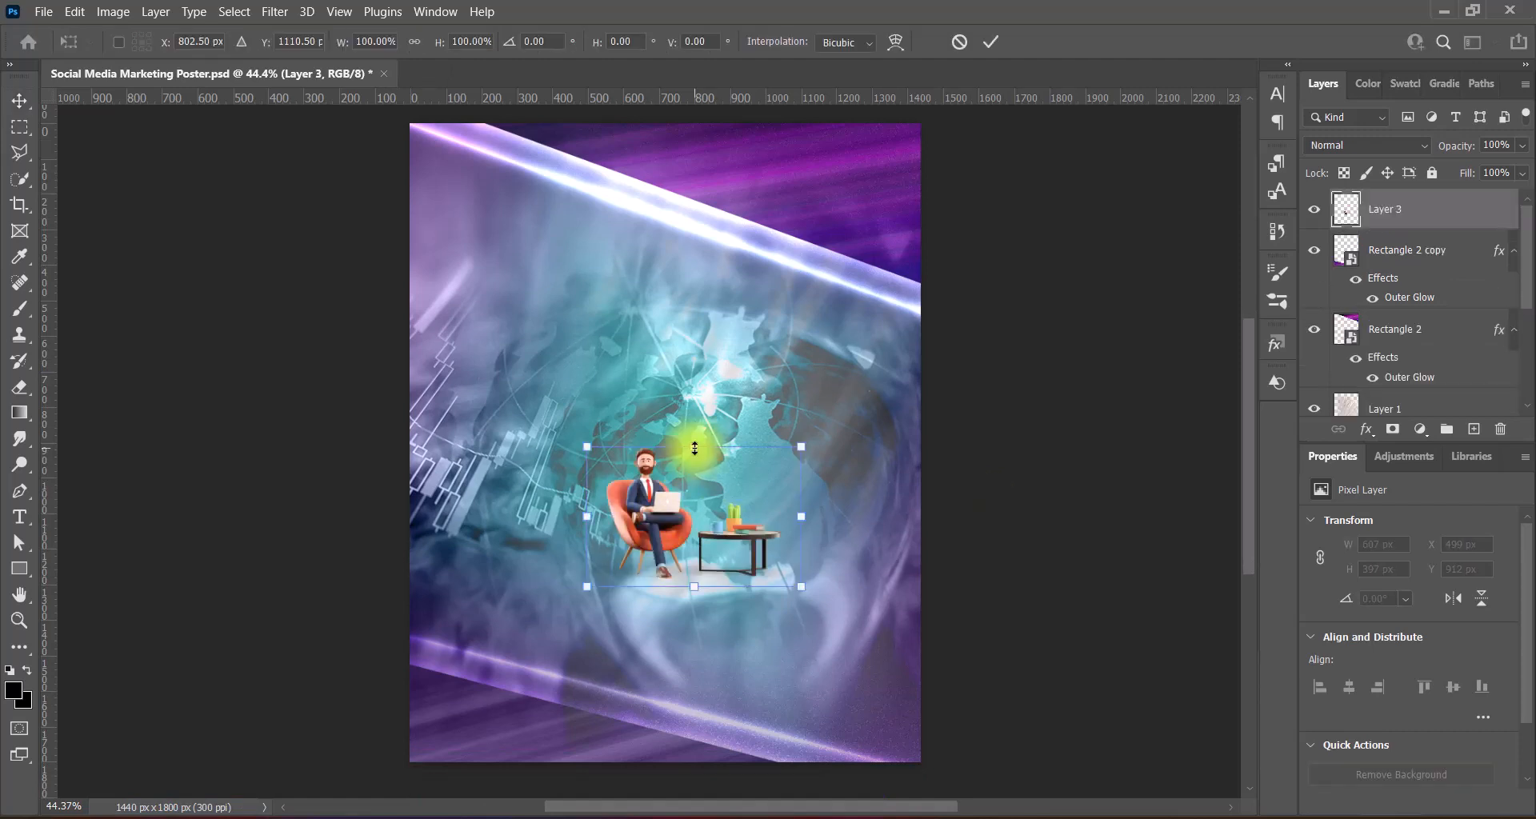
pyautogui.moveTo(695, 446); pyautogui.dragTo(694, 357)
pyautogui.moveTo(639, 491); pyautogui.dragTo(717, 622)
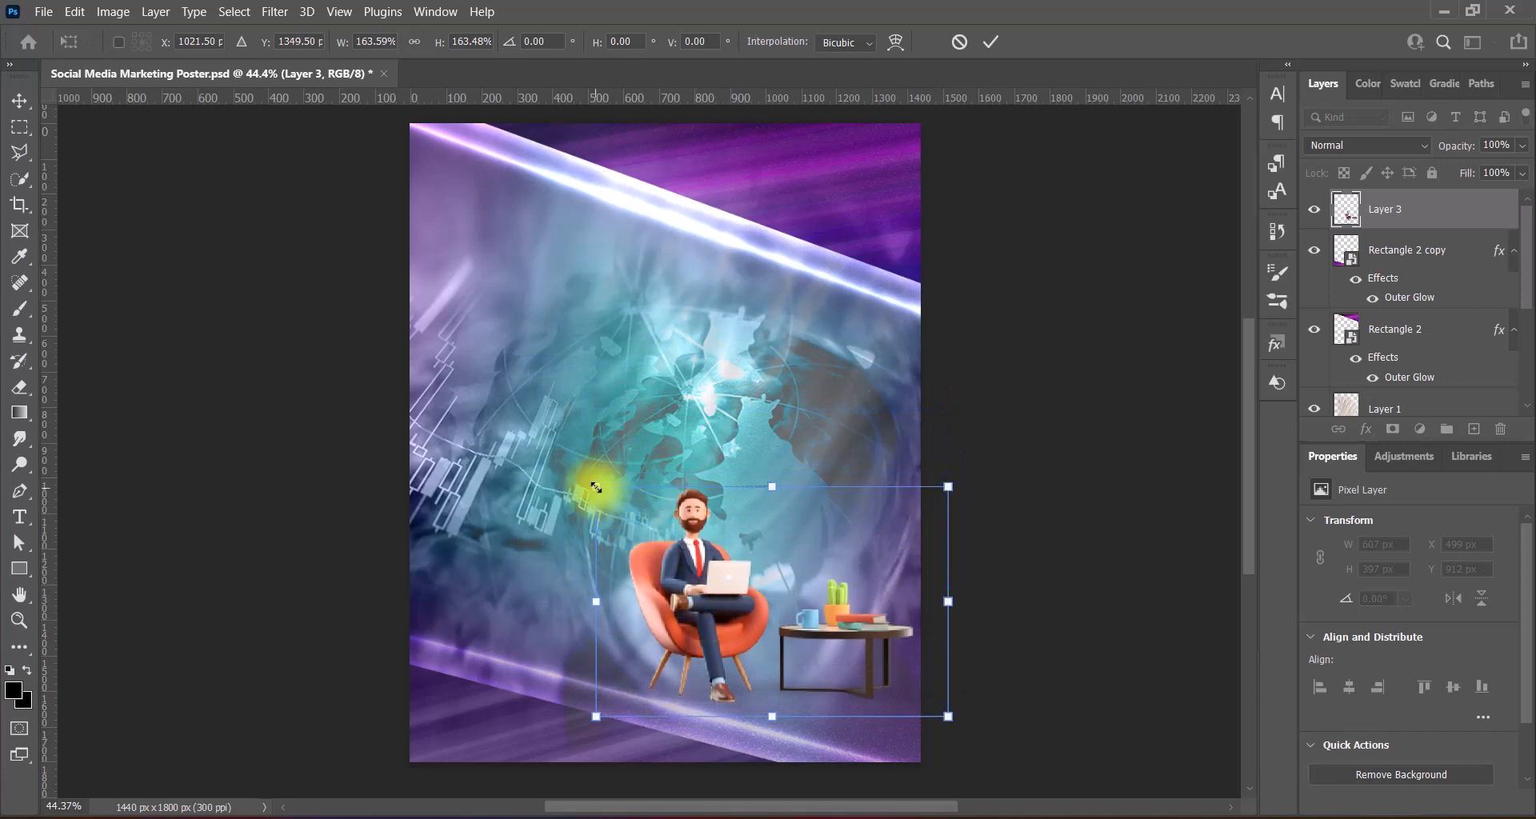
pyautogui.moveTo(596, 487); pyautogui.dragTo(502, 397)
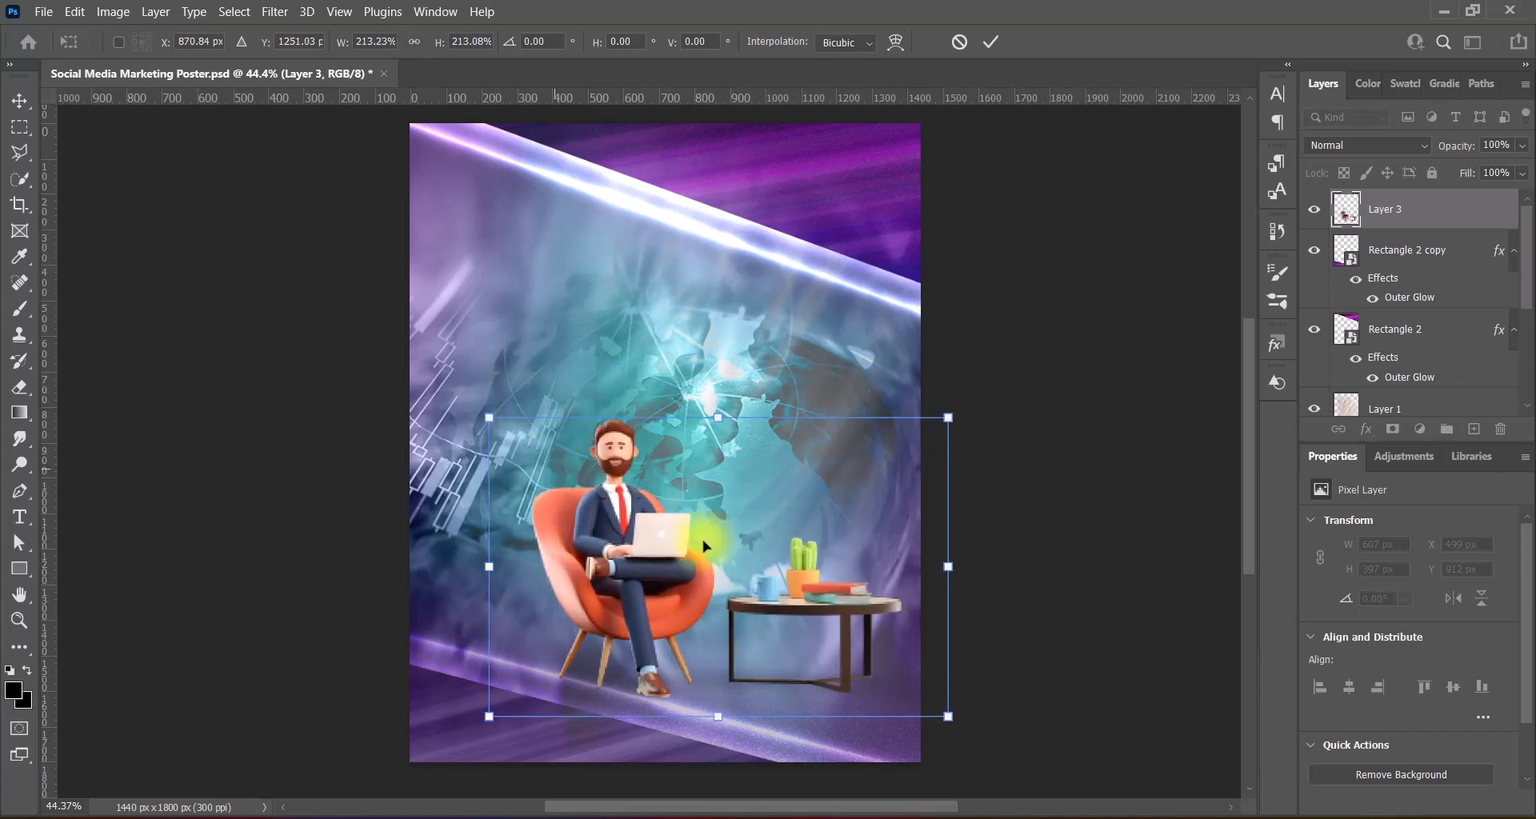
pyautogui.hotkey('shift', 'Right')
pyautogui.hotkey('shift', 'Right')
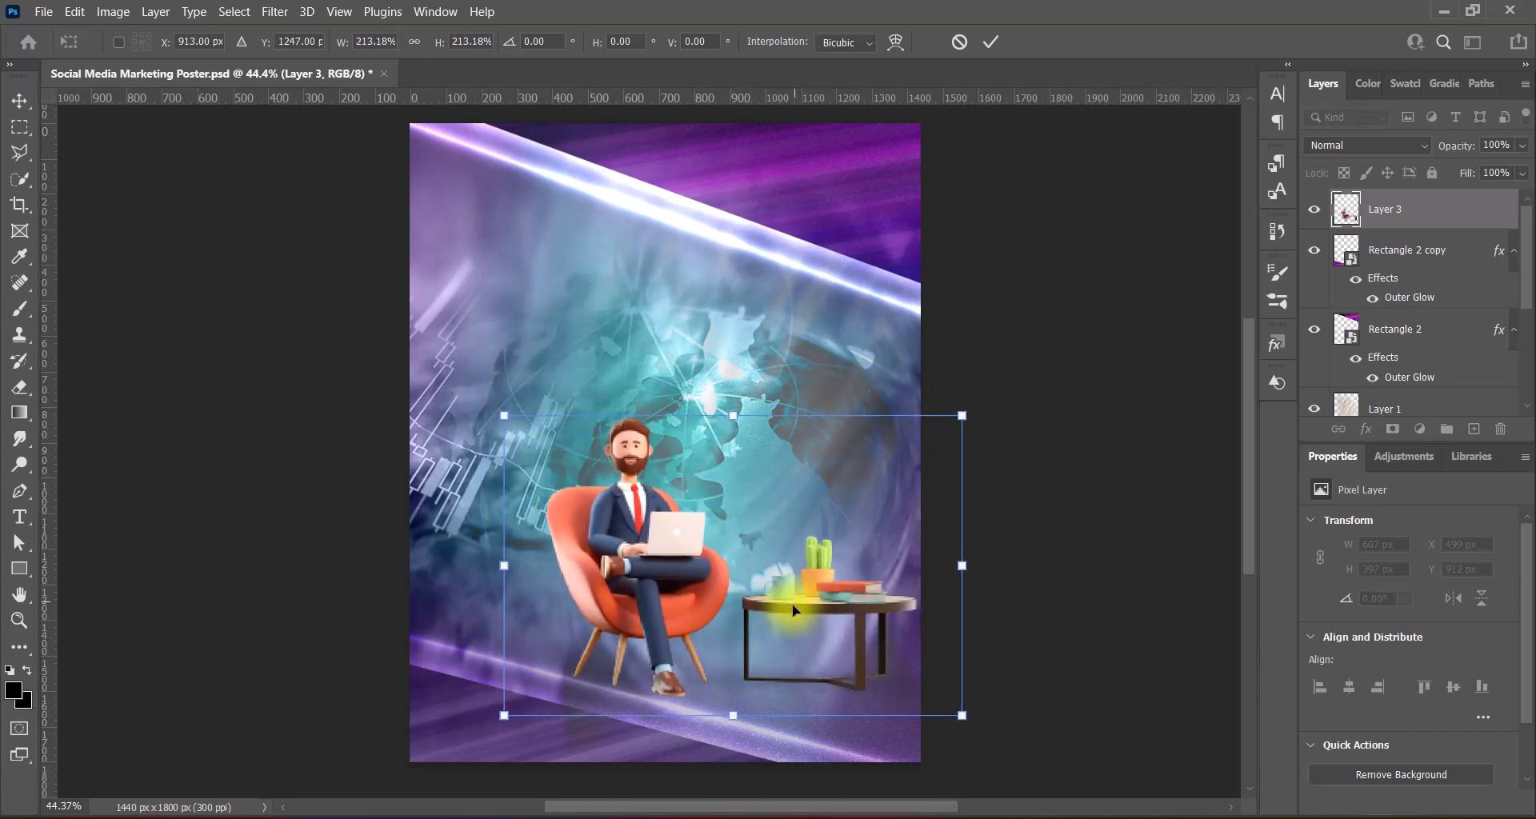
pyautogui.click(1082, 593)
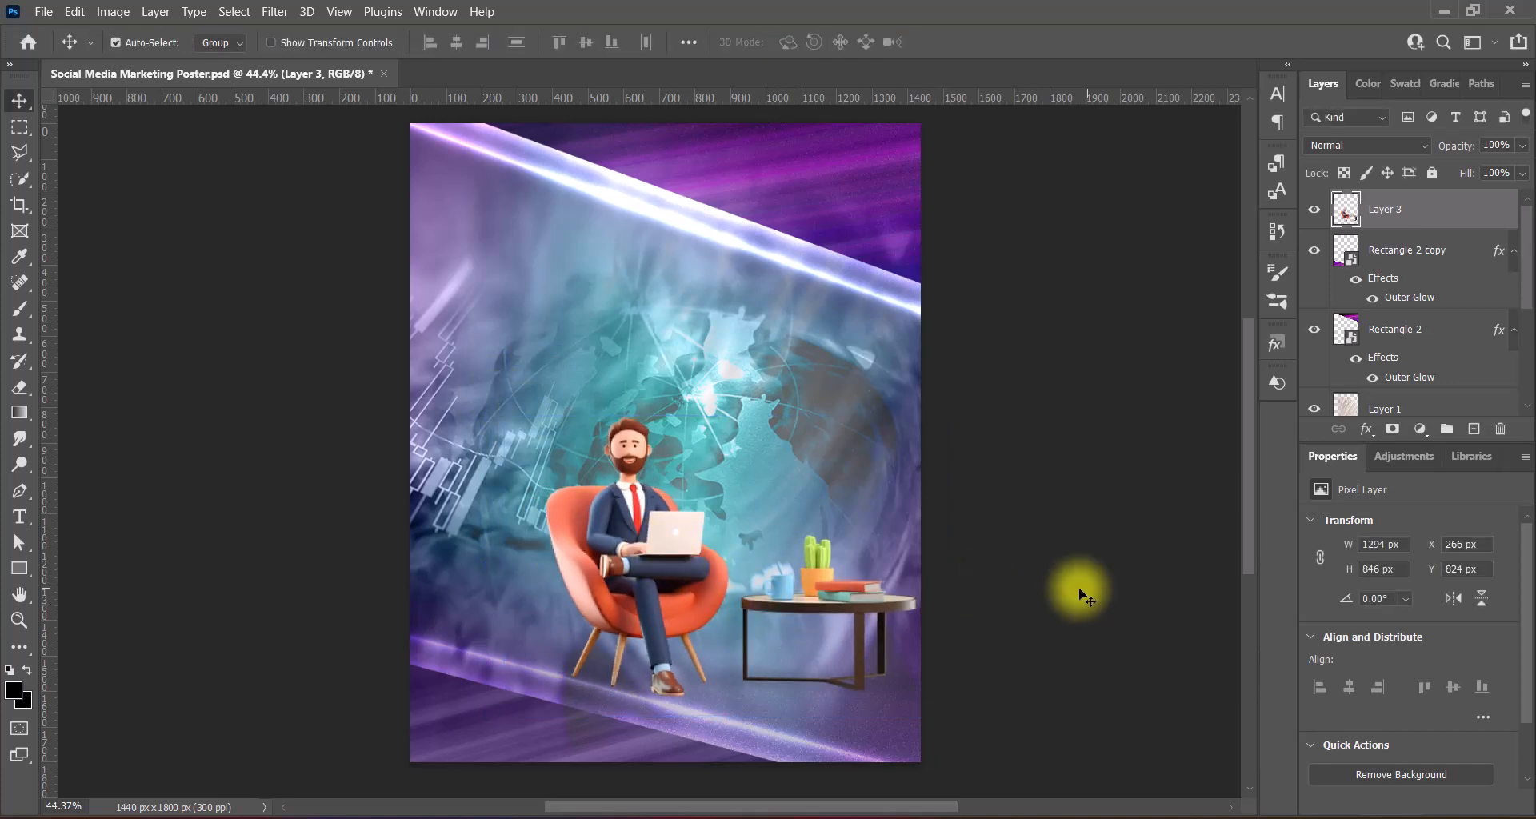
pyautogui.hotkey('ctrl', 's')
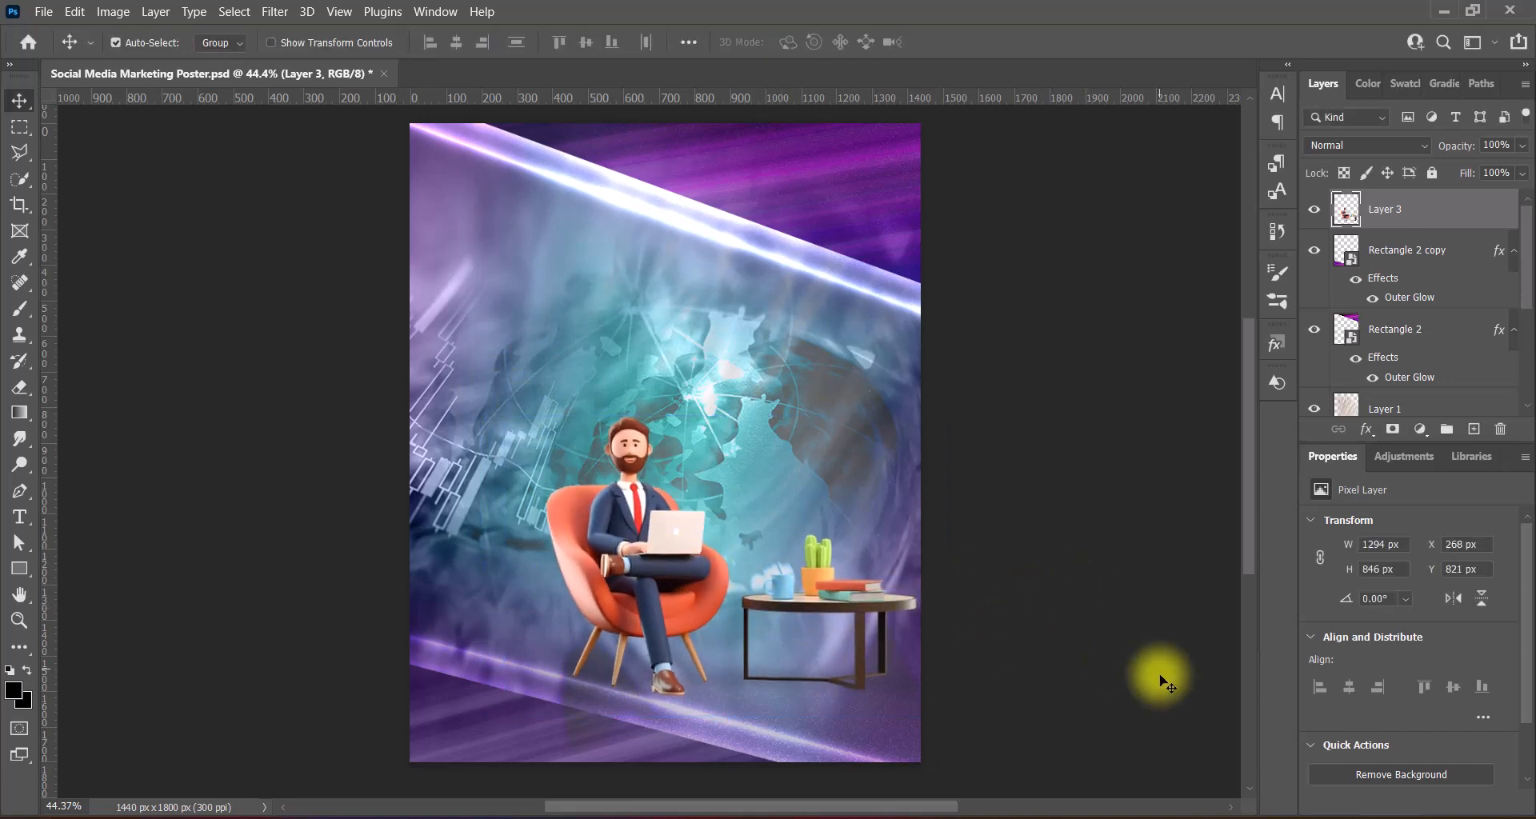
# - Raise the businessman layer's vibrance to +100
pyautogui.click(113, 20)
pyautogui.moveTo(144, 58)
pyautogui.click(336, 134)
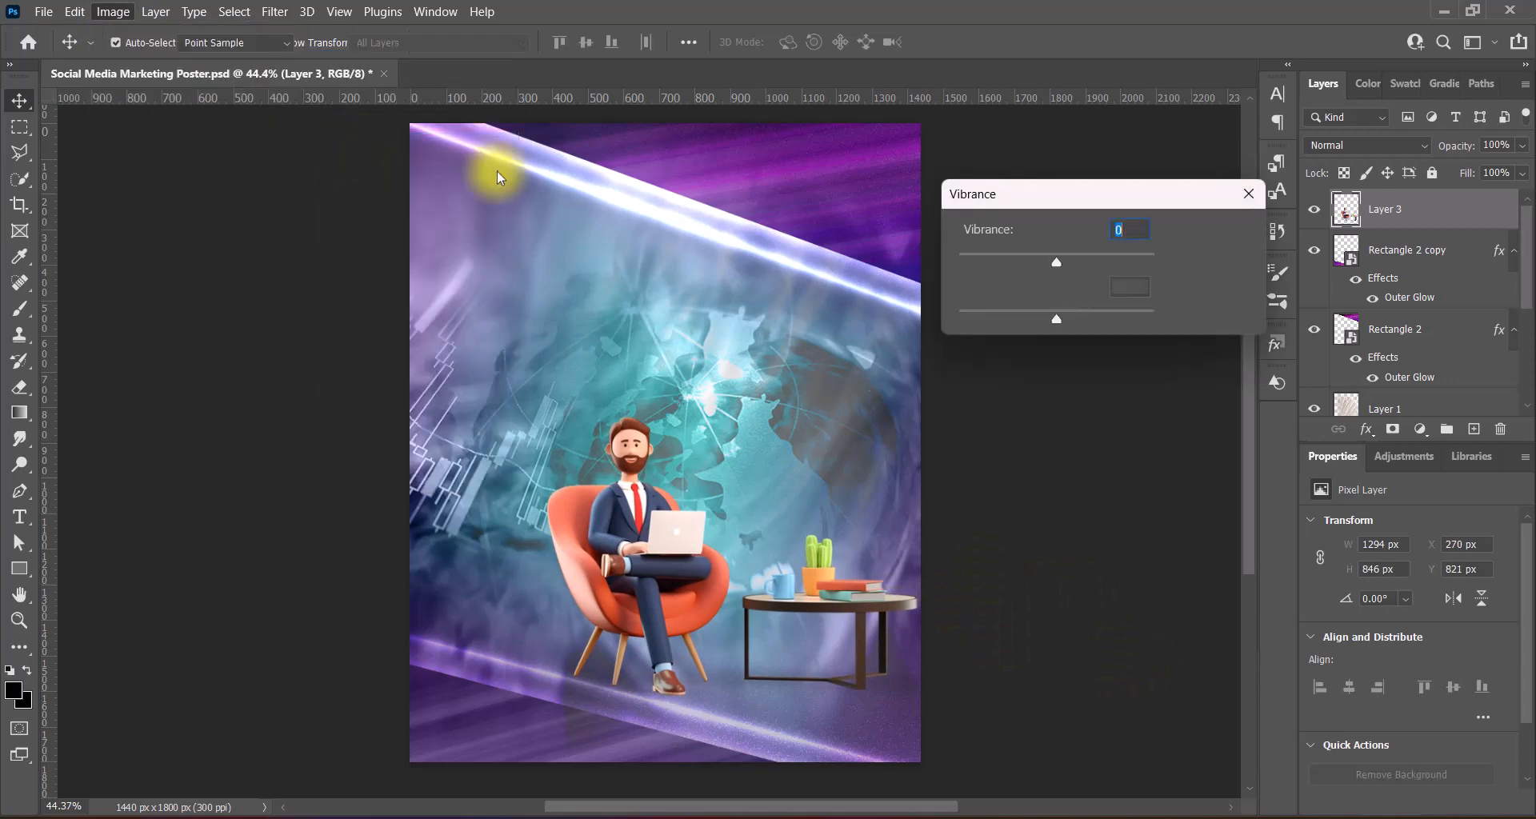
pyautogui.moveTo(1057, 262); pyautogui.dragTo(1155, 263)
pyautogui.click(1216, 232)
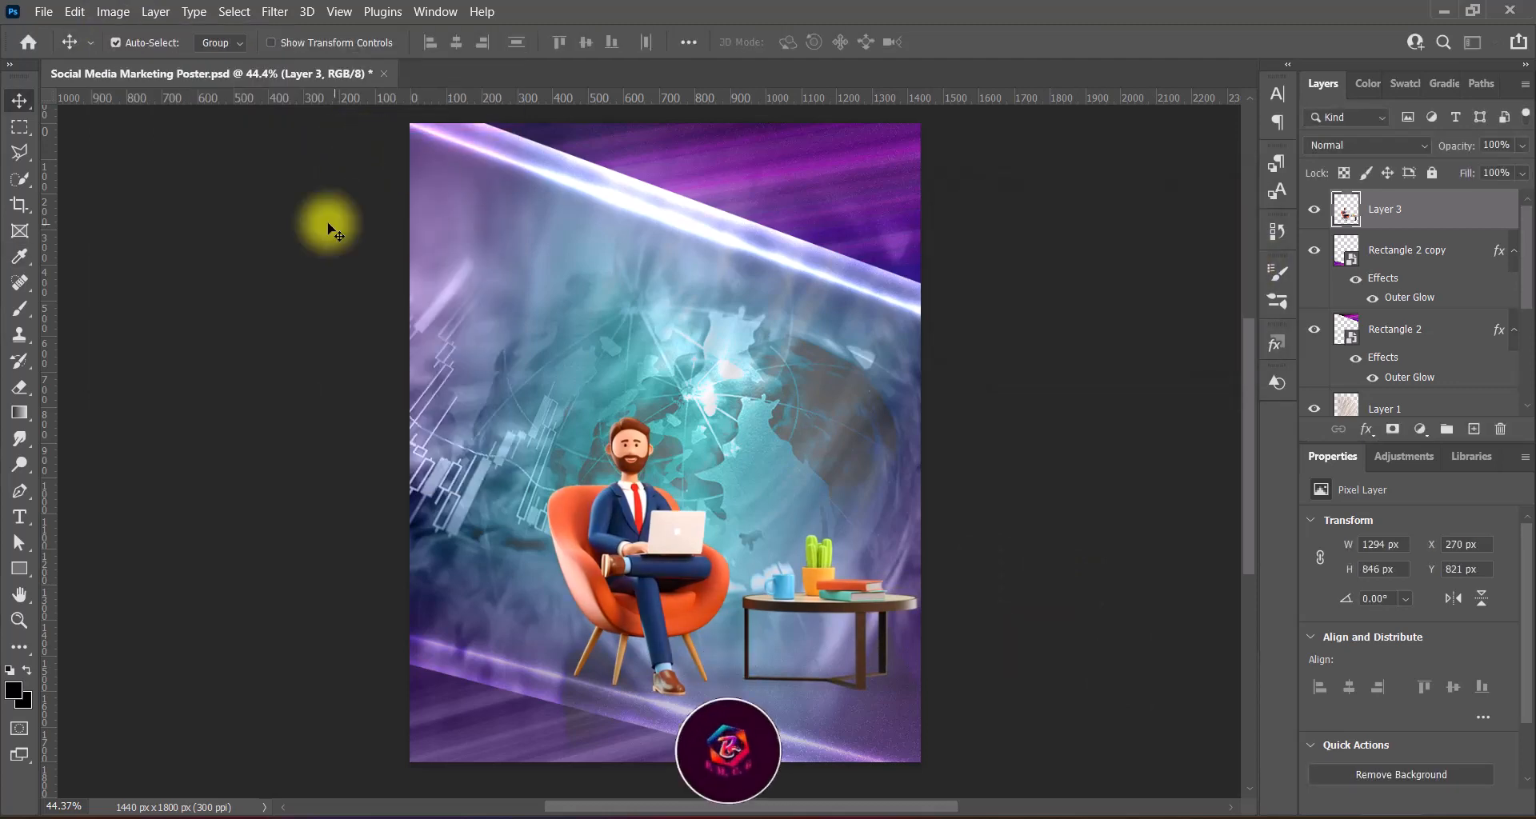
# - Apply the Increase Saturation Hue/Saturation preset to the businessman
pyautogui.click(113, 11)
pyautogui.moveTo(144, 59)
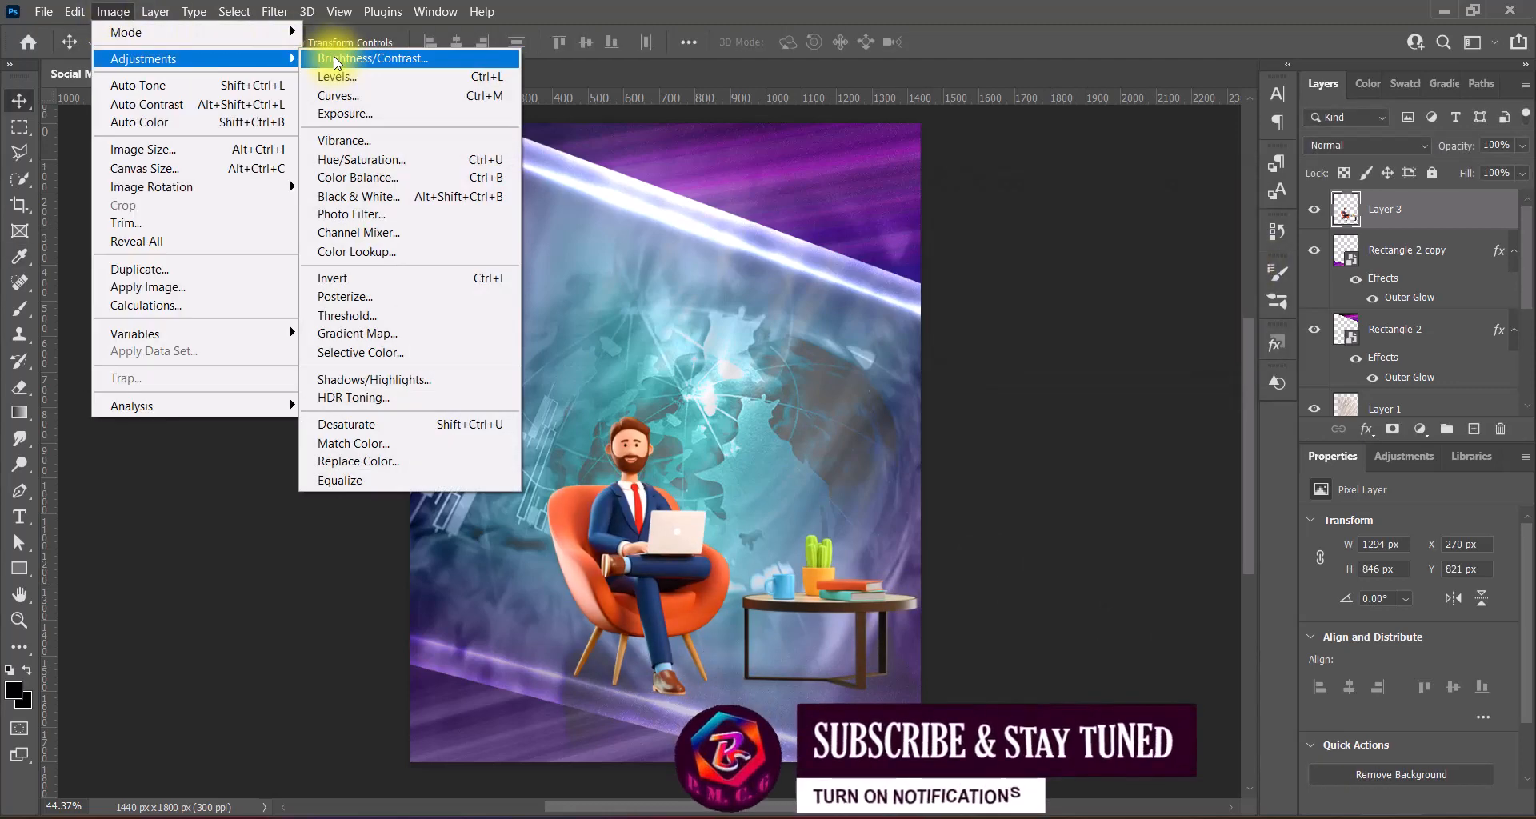
pyautogui.click(344, 163)
pyautogui.click(984, 155)
pyautogui.click(1021, 249)
pyautogui.click(1284, 159)
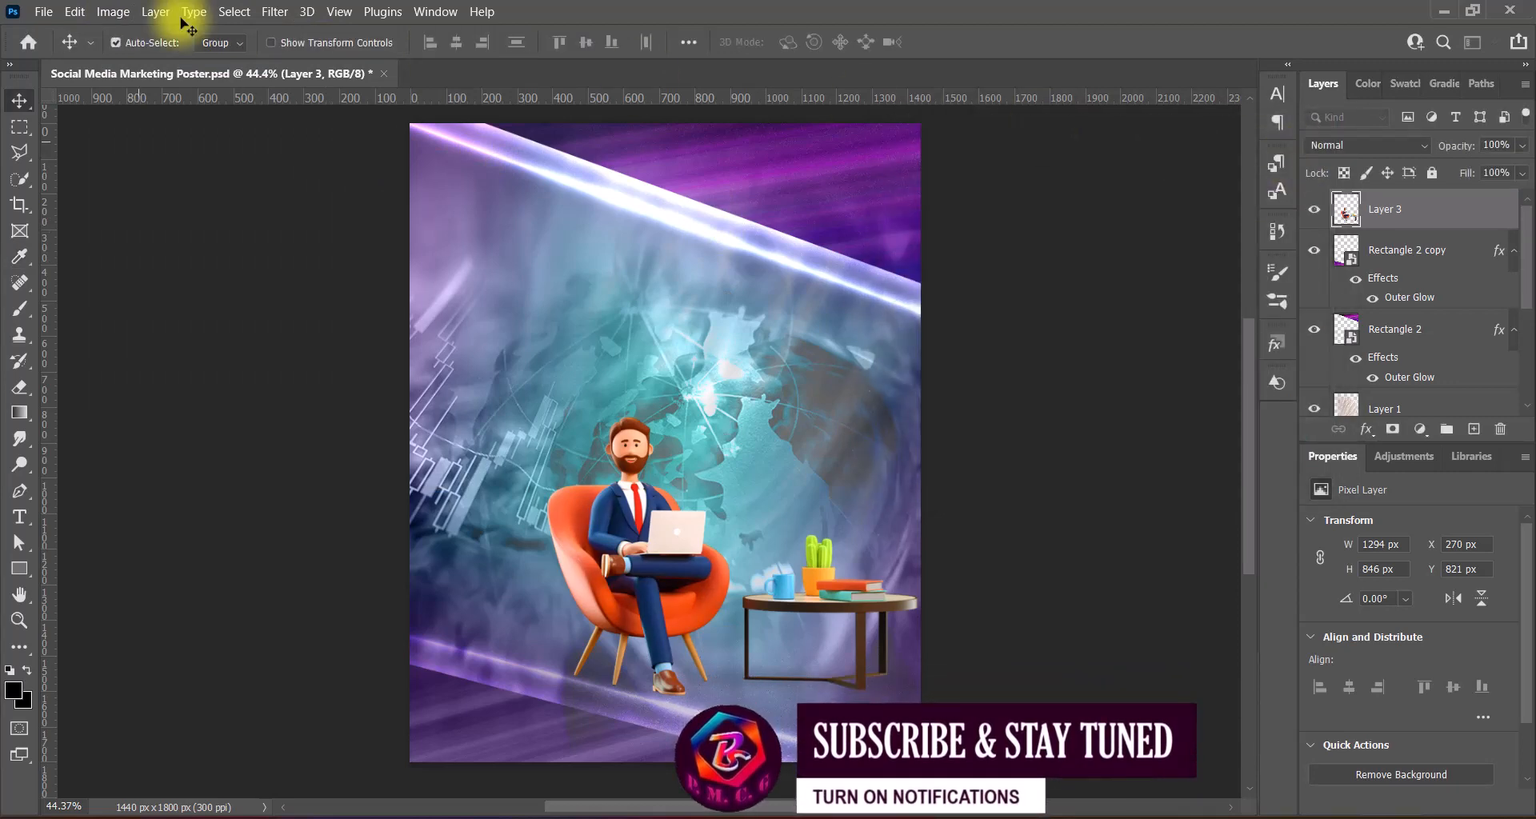
# - Apply the Increase Contrast 2 Levels preset to the businessman
pyautogui.click(112, 11)
pyautogui.click(361, 83)
pyautogui.click(1168, 71)
pyautogui.click(1187, 164)
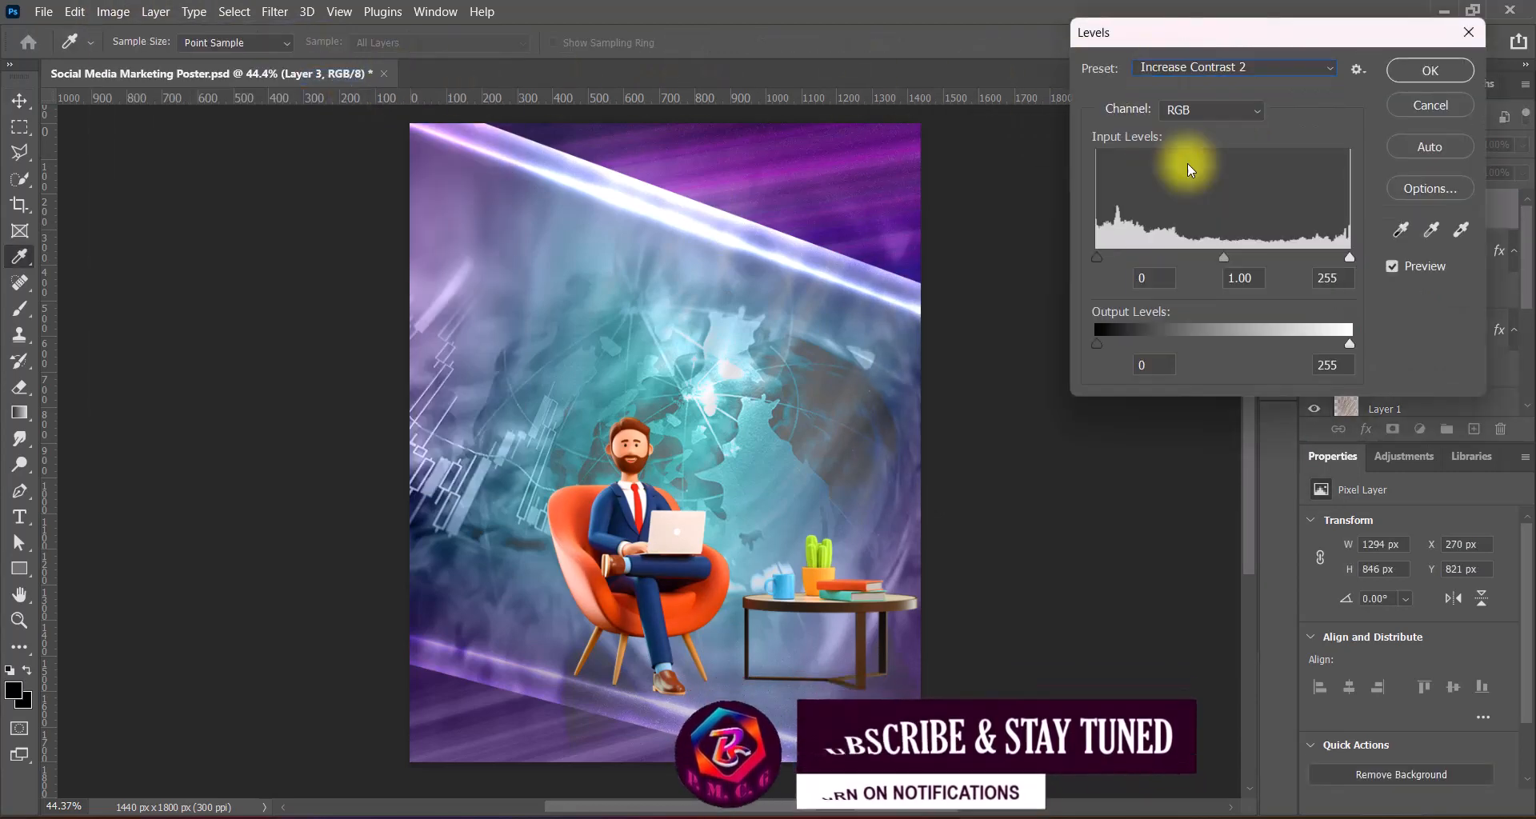
pyautogui.click(1399, 74)
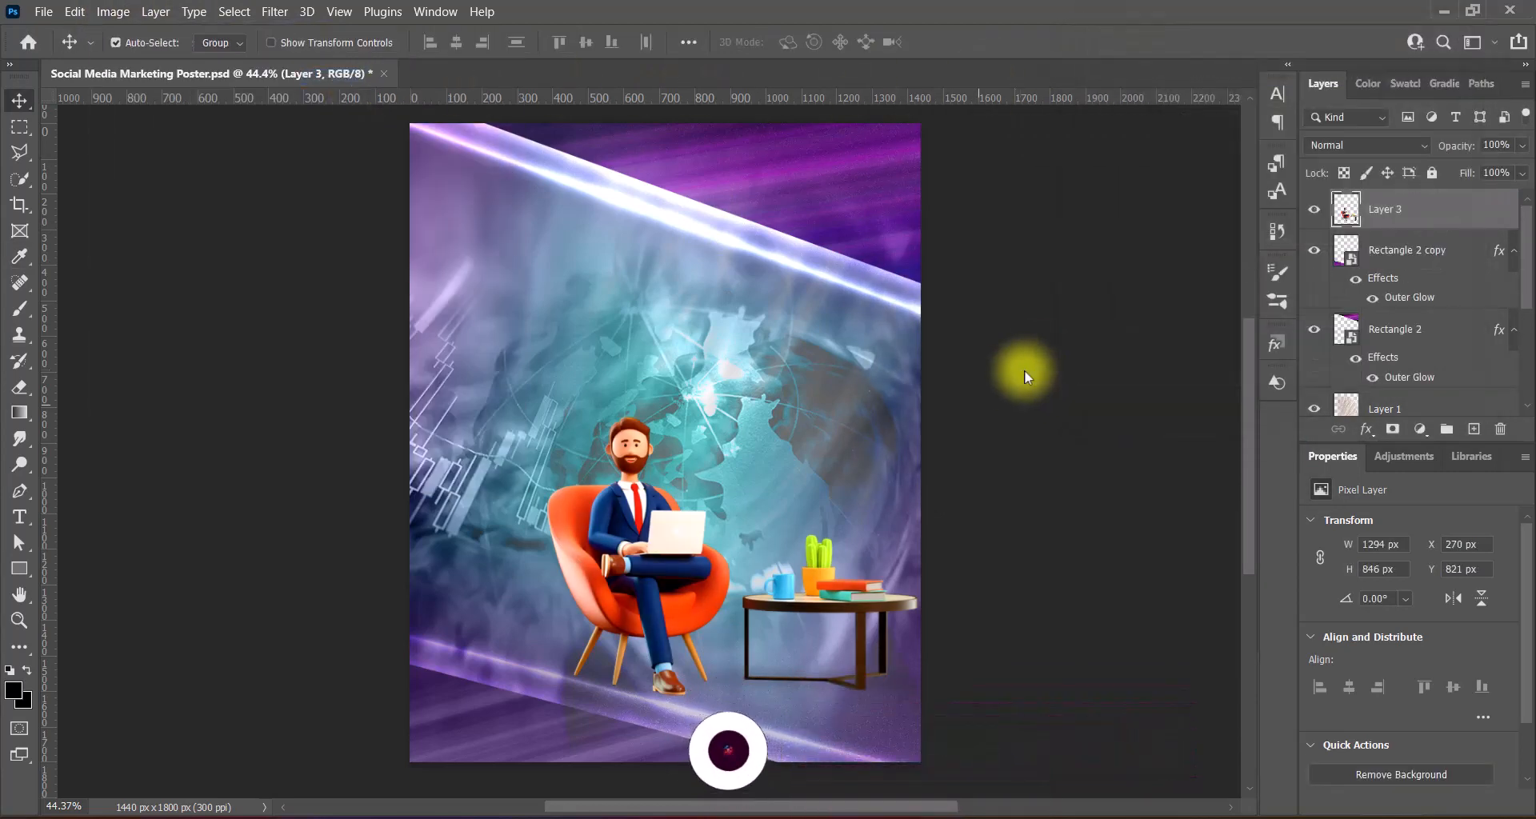
# - Add a drop shadow to Layer 3: distance 0, angle 90°, size 250 px, about 69% opacity
pyautogui.doubleClick(1345, 218)
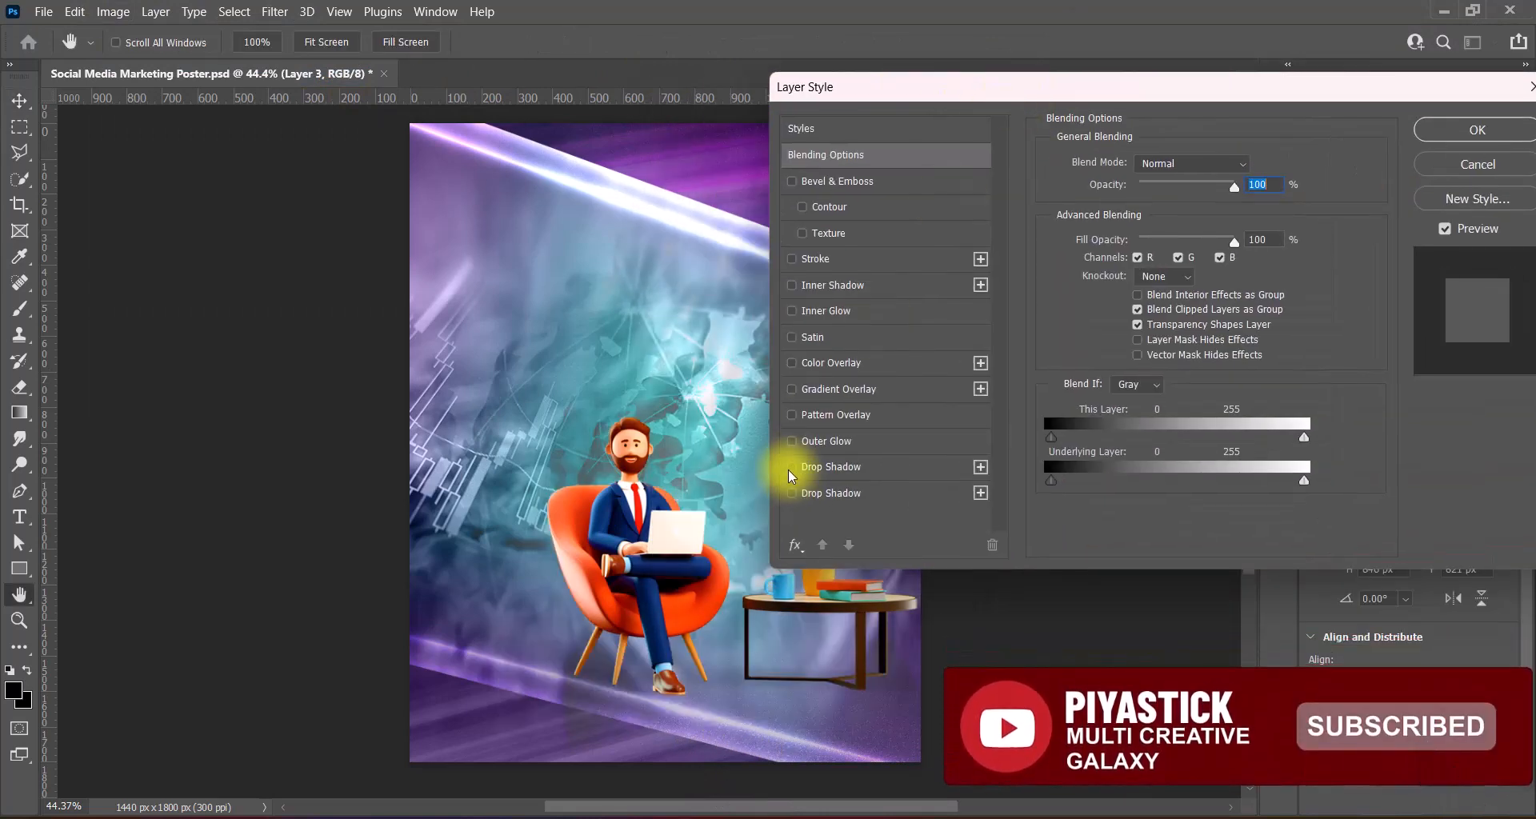
pyautogui.click(840, 467)
pyautogui.moveTo(1099, 256); pyautogui.dragTo(1025, 261)
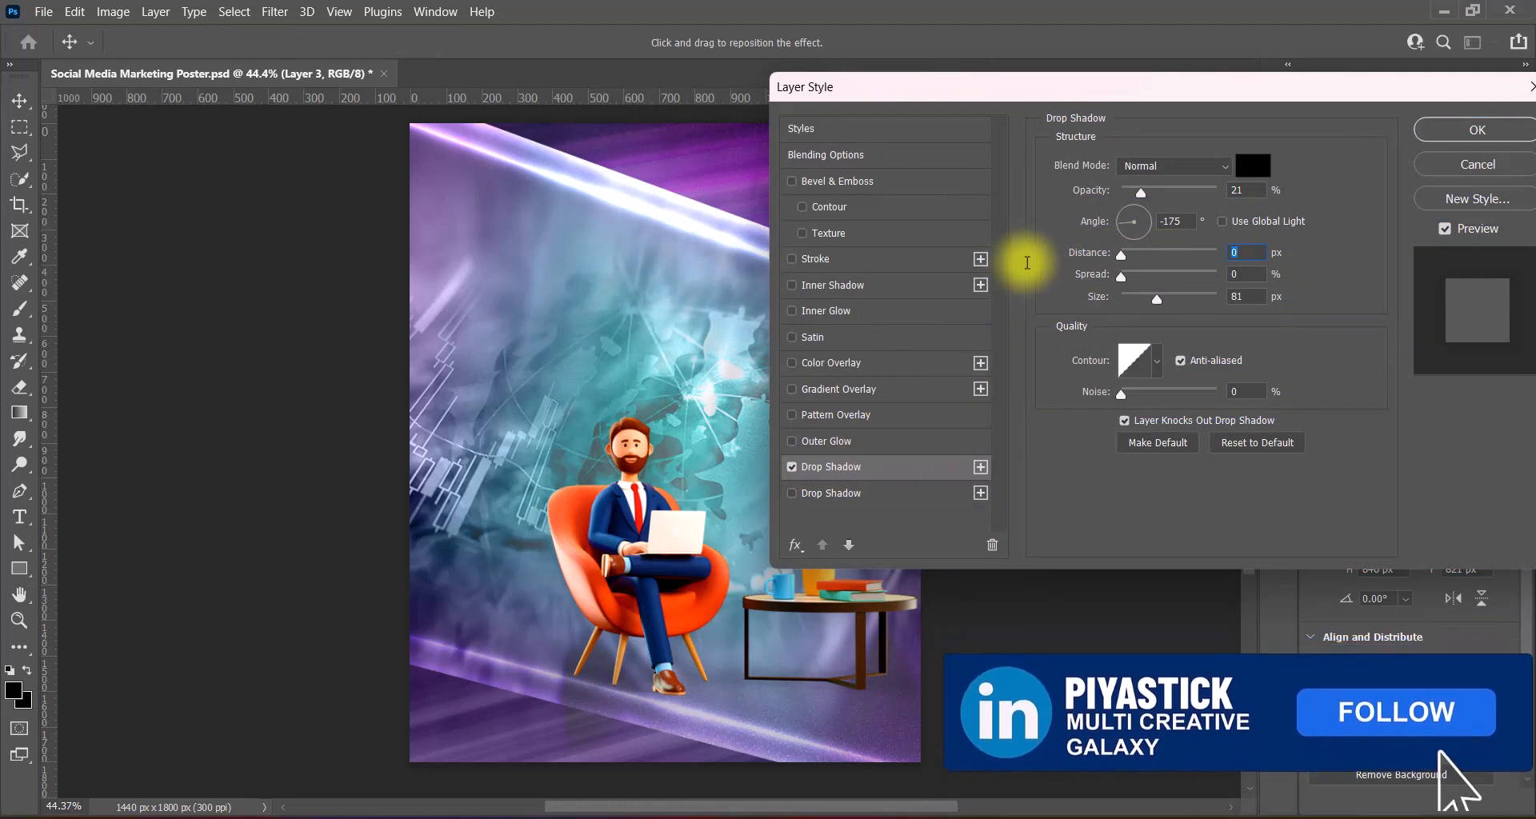
pyautogui.click(1138, 227)
pyautogui.write('90')
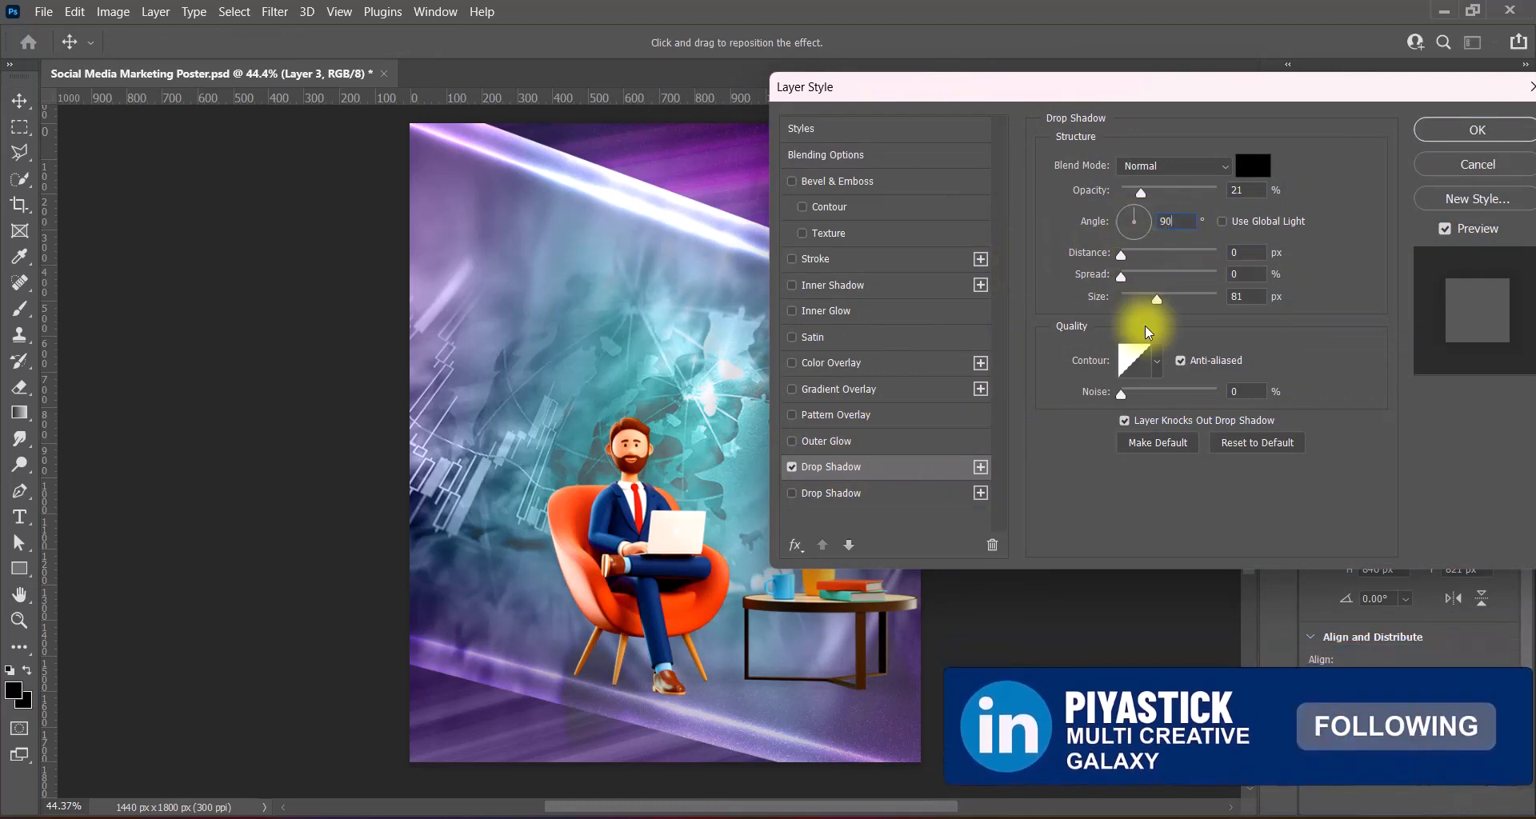
pyautogui.moveTo(1141, 194); pyautogui.dragTo(1265, 195)
pyautogui.moveTo(1156, 298); pyautogui.dragTo(1266, 309)
pyautogui.doubleClick(1261, 192)
pyautogui.write('69')
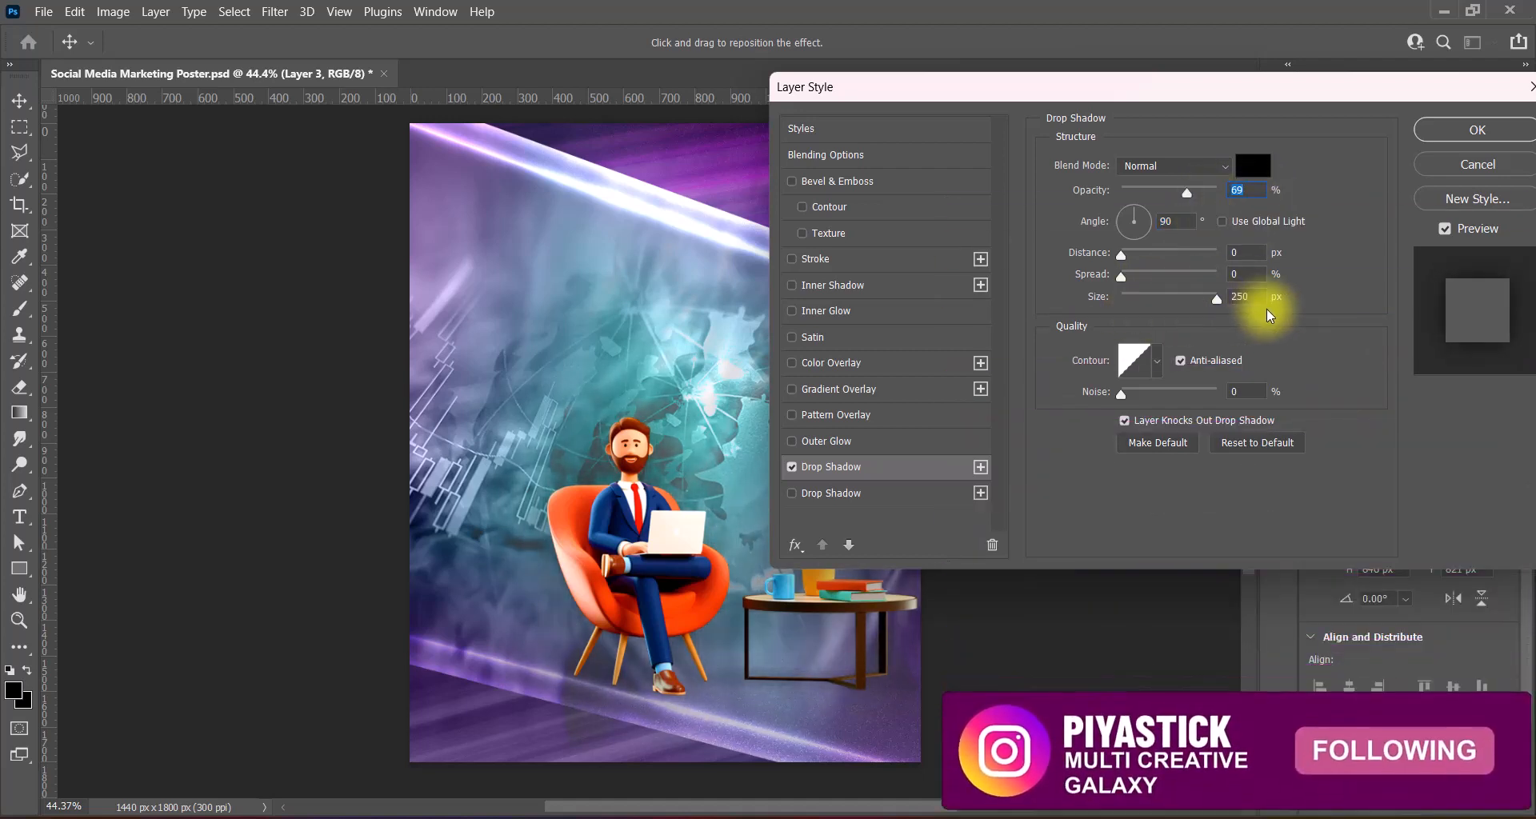
pyautogui.moveTo(1187, 192); pyautogui.dragTo(1192, 193)
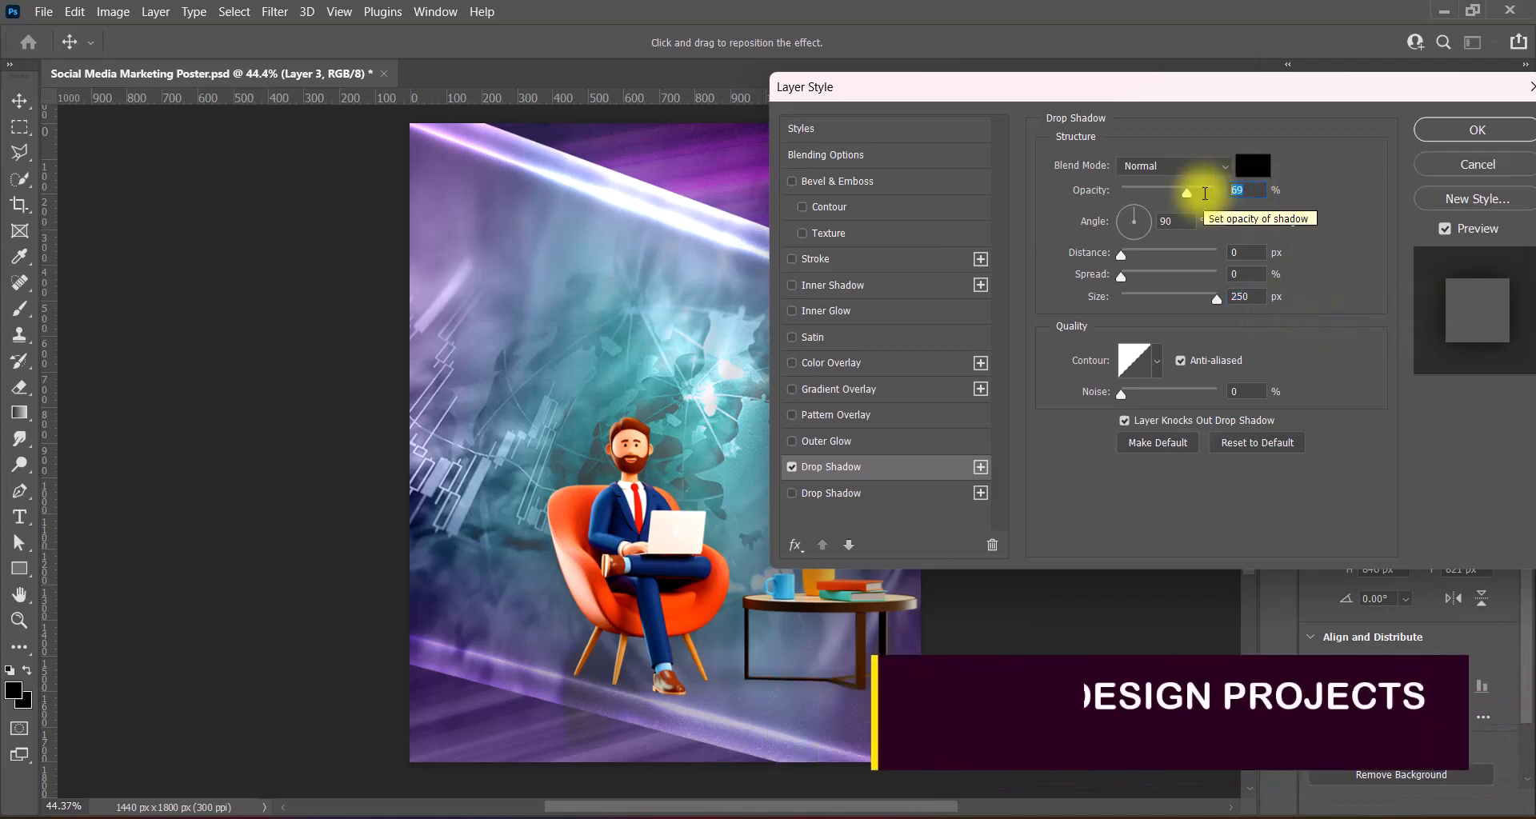
pyautogui.press('Return')
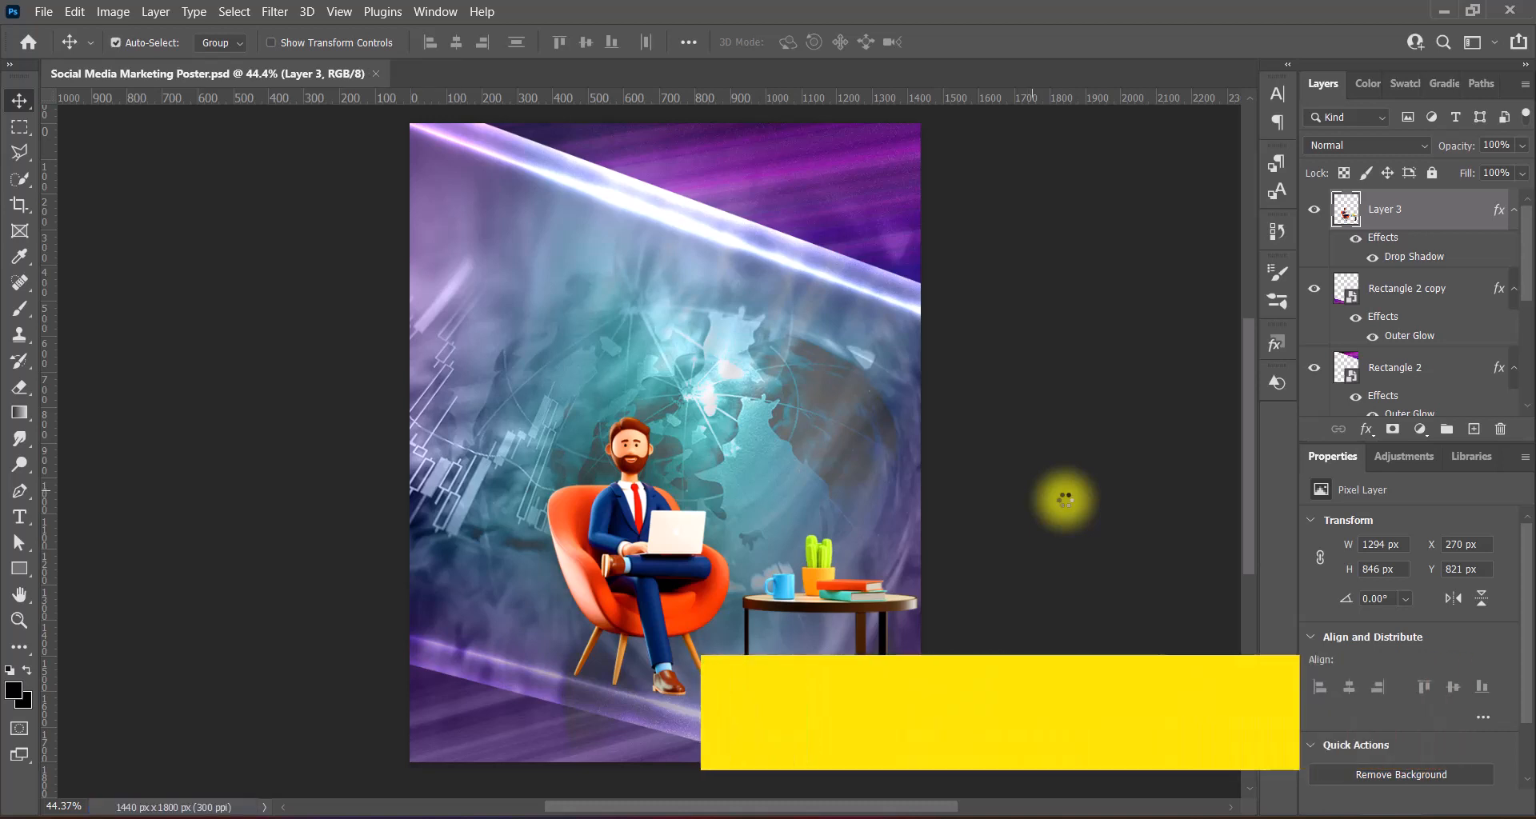
# - Add a new Layer 4 above Rectangle 2 copy and paint a white glow behind the businessman
pyautogui.click(1400, 288)
pyautogui.click(1474, 429)
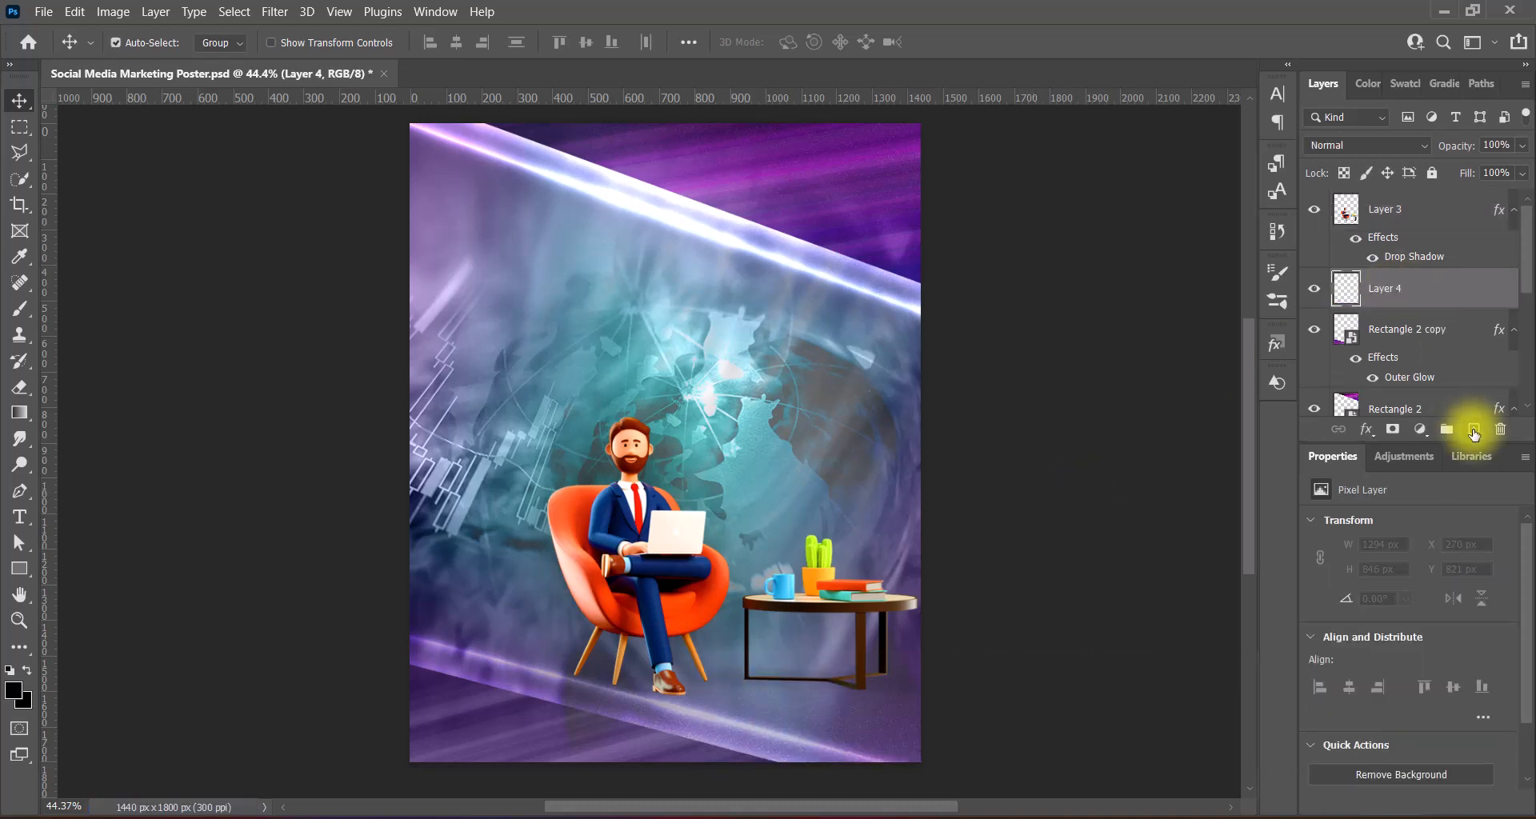
pyautogui.click(22, 569)
pyautogui.rightClick(20, 309)
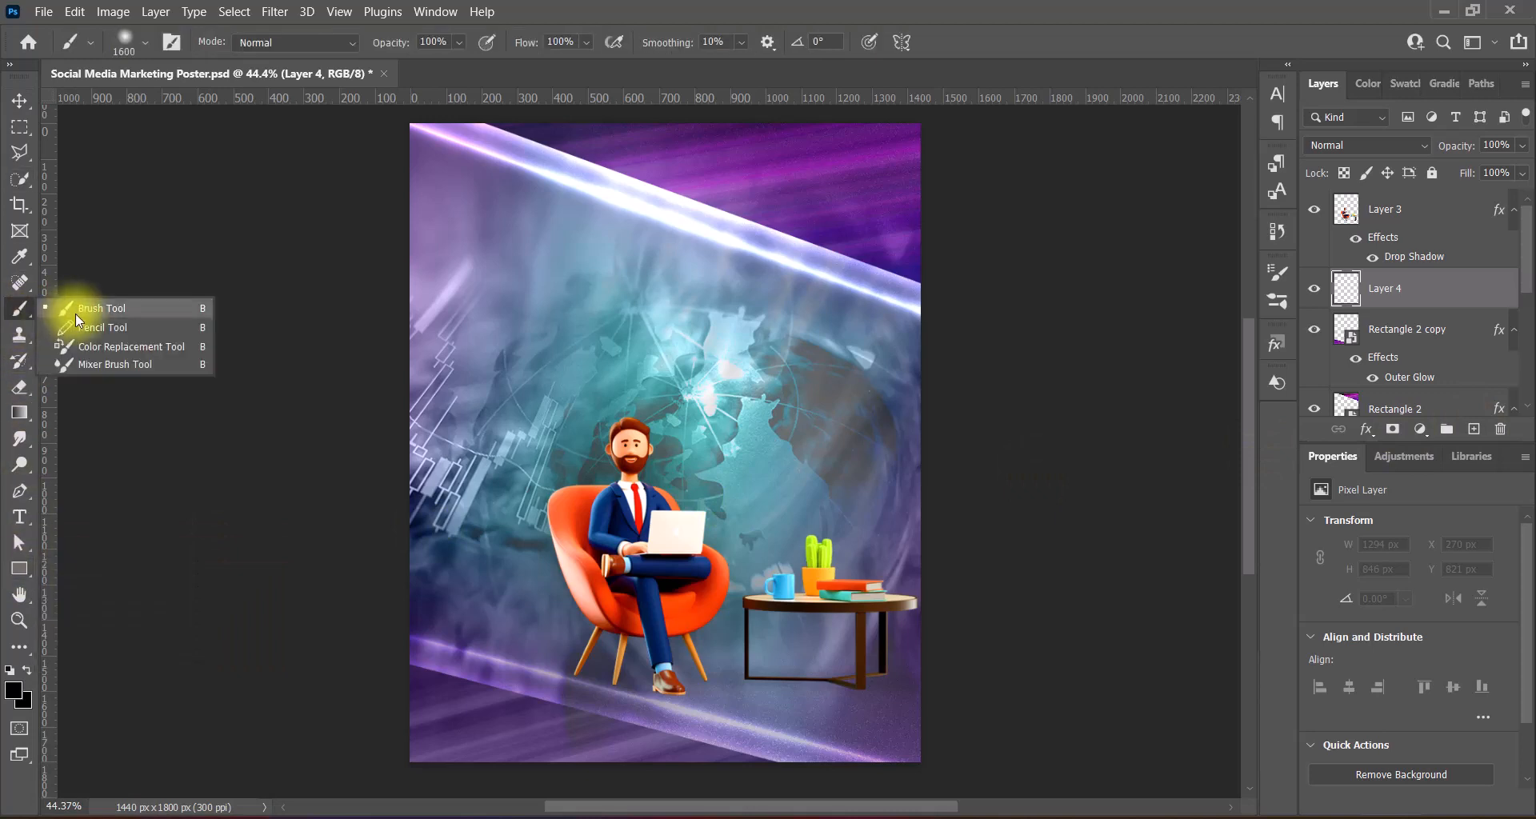
pyautogui.click(62, 302)
pyautogui.click(27, 670)
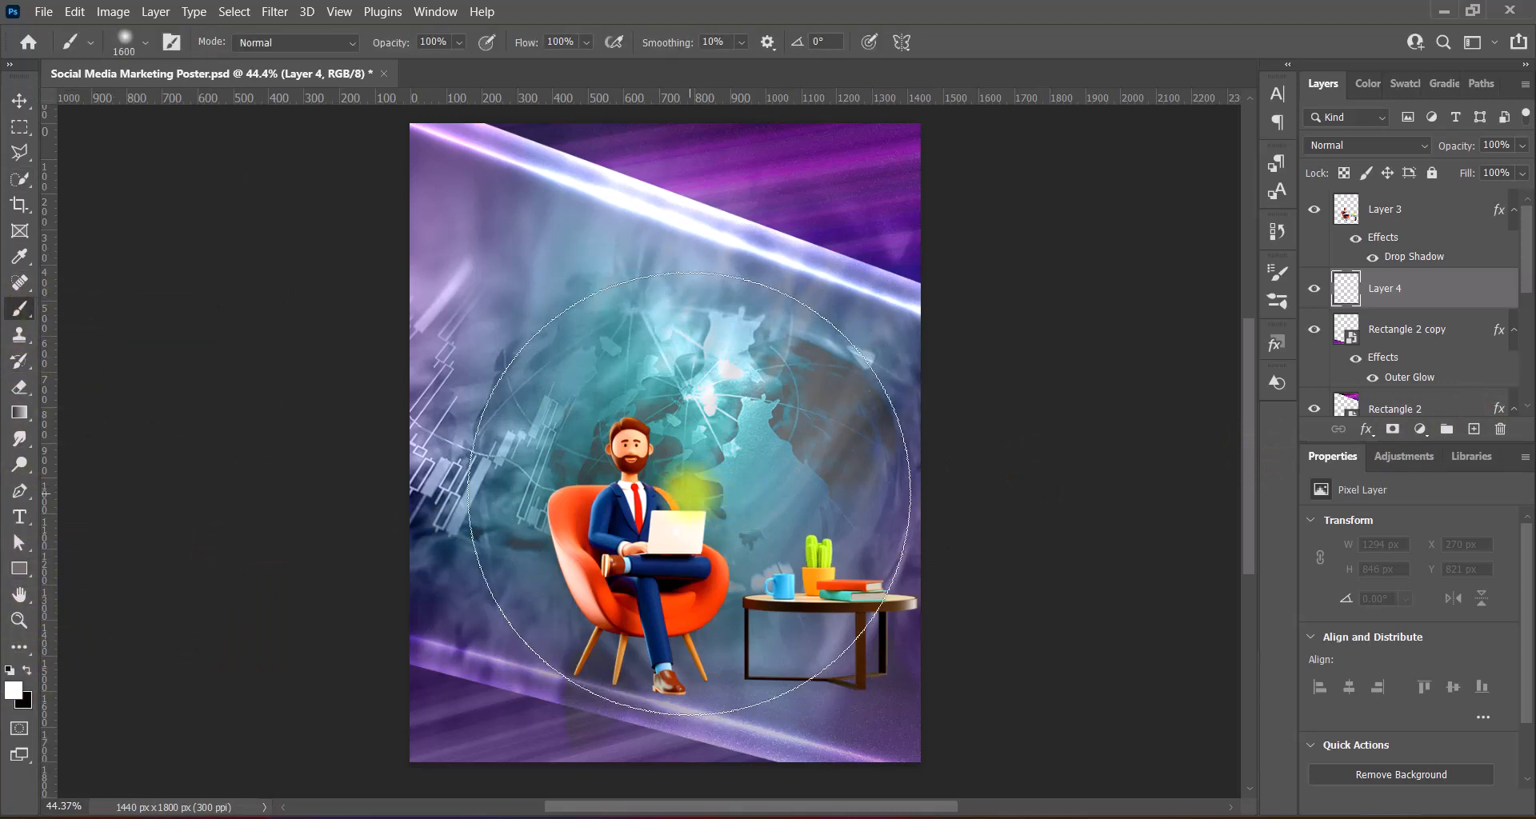
pyautogui.click(732, 502)
pyautogui.click(24, 106)
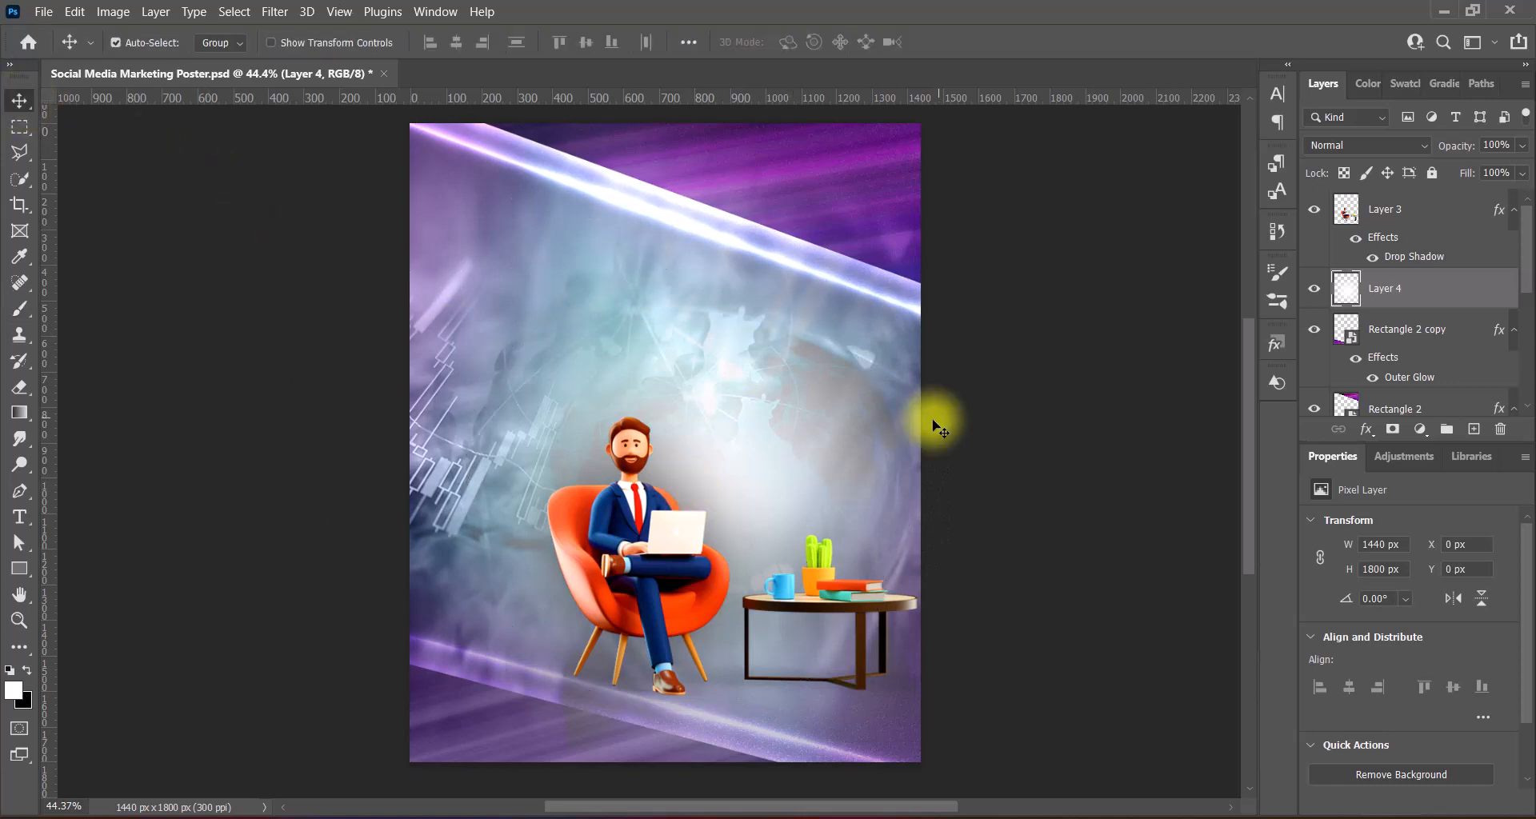
# - Convert Layer 4 to a smart object, then shrink the glow and shift it right
pyautogui.rightClick(1435, 294)
pyautogui.click(1334, 233)
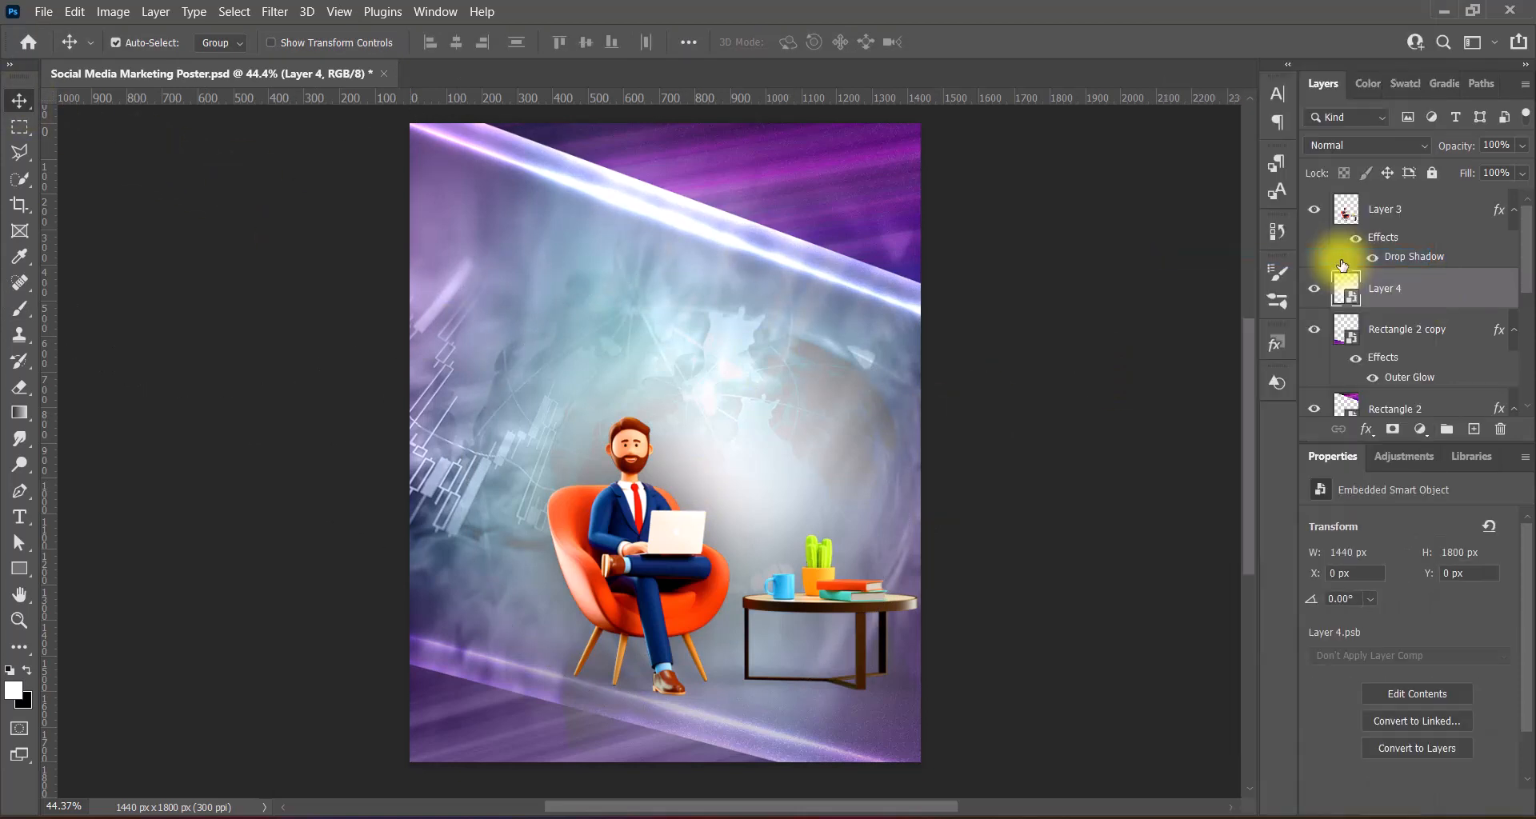
pyautogui.hotkey('ctrl', 't')
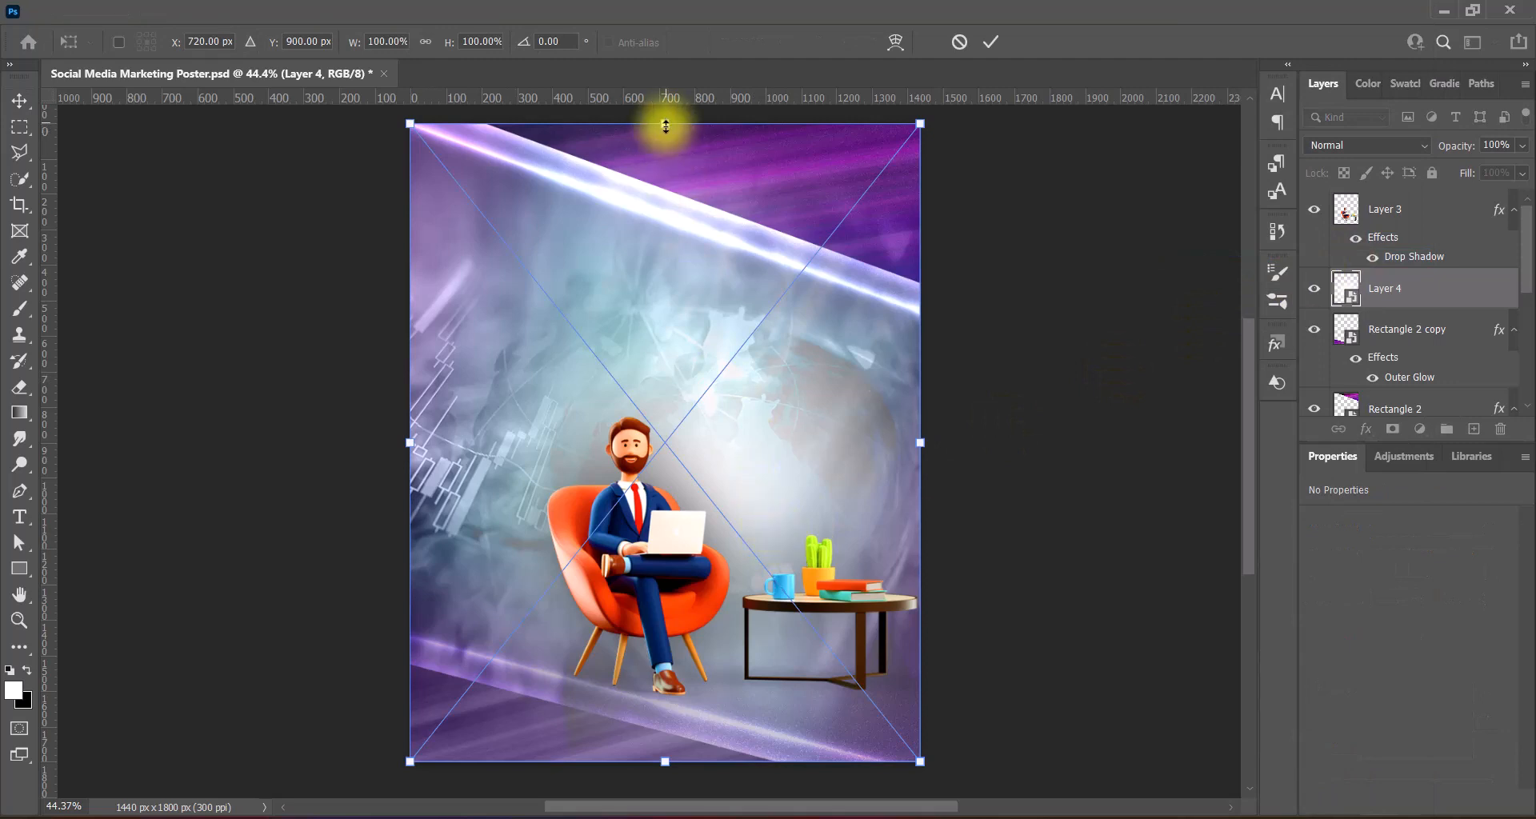
pyautogui.moveTo(663, 124); pyautogui.dragTo(696, 264)
pyautogui.moveTo(726, 555); pyautogui.dragTo(782, 565)
pyautogui.press('Return')
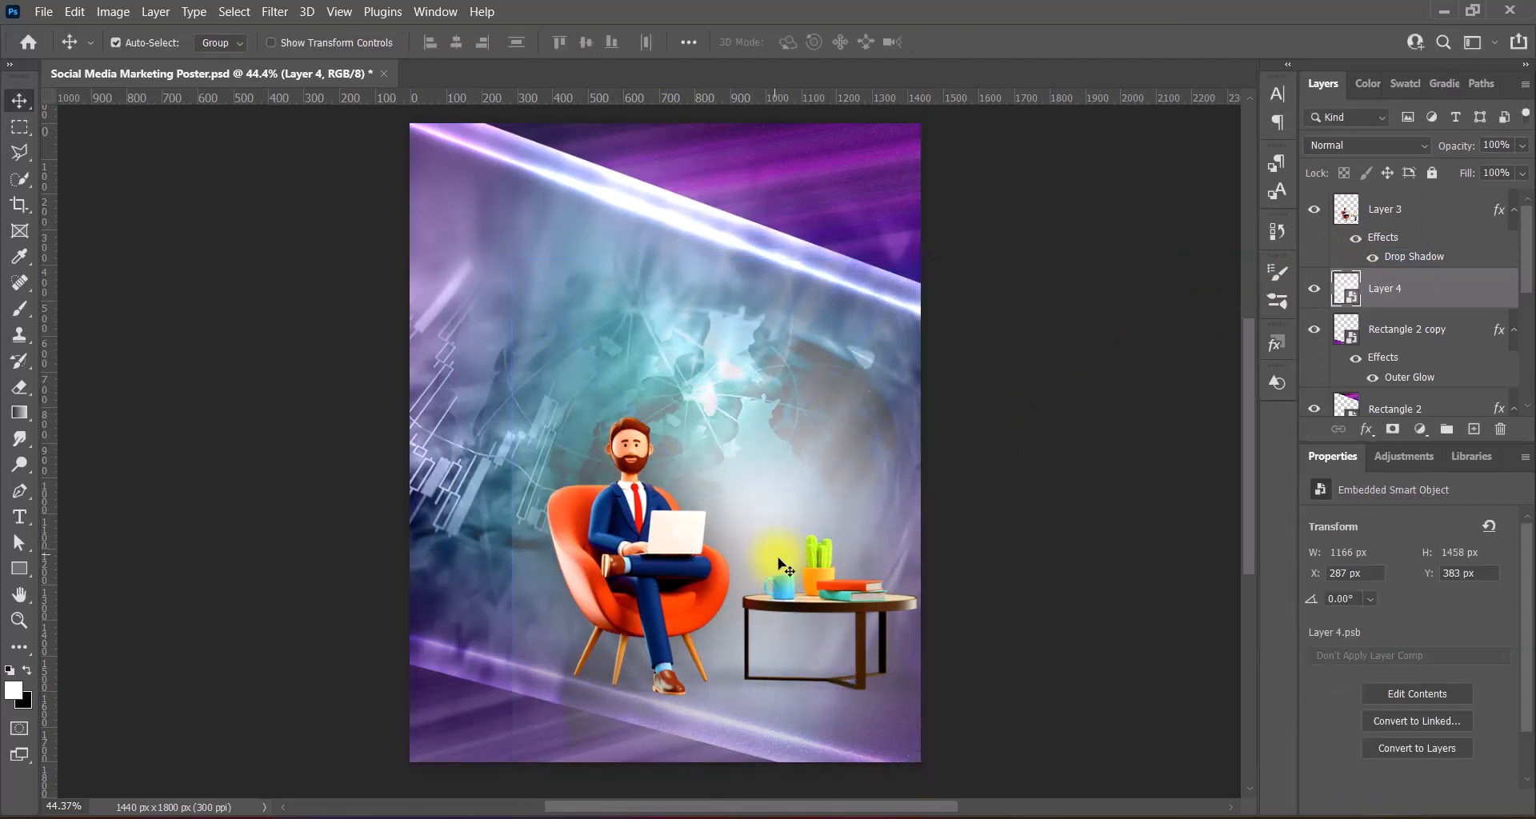
# - Boost Layer 4 with +100 Vibrance and the Increase Contrast 3 Levels preset
pyautogui.click(113, 11)
pyautogui.moveTo(160, 58)
pyautogui.click(364, 142)
pyautogui.moveTo(714, 271); pyautogui.dragTo(820, 264)
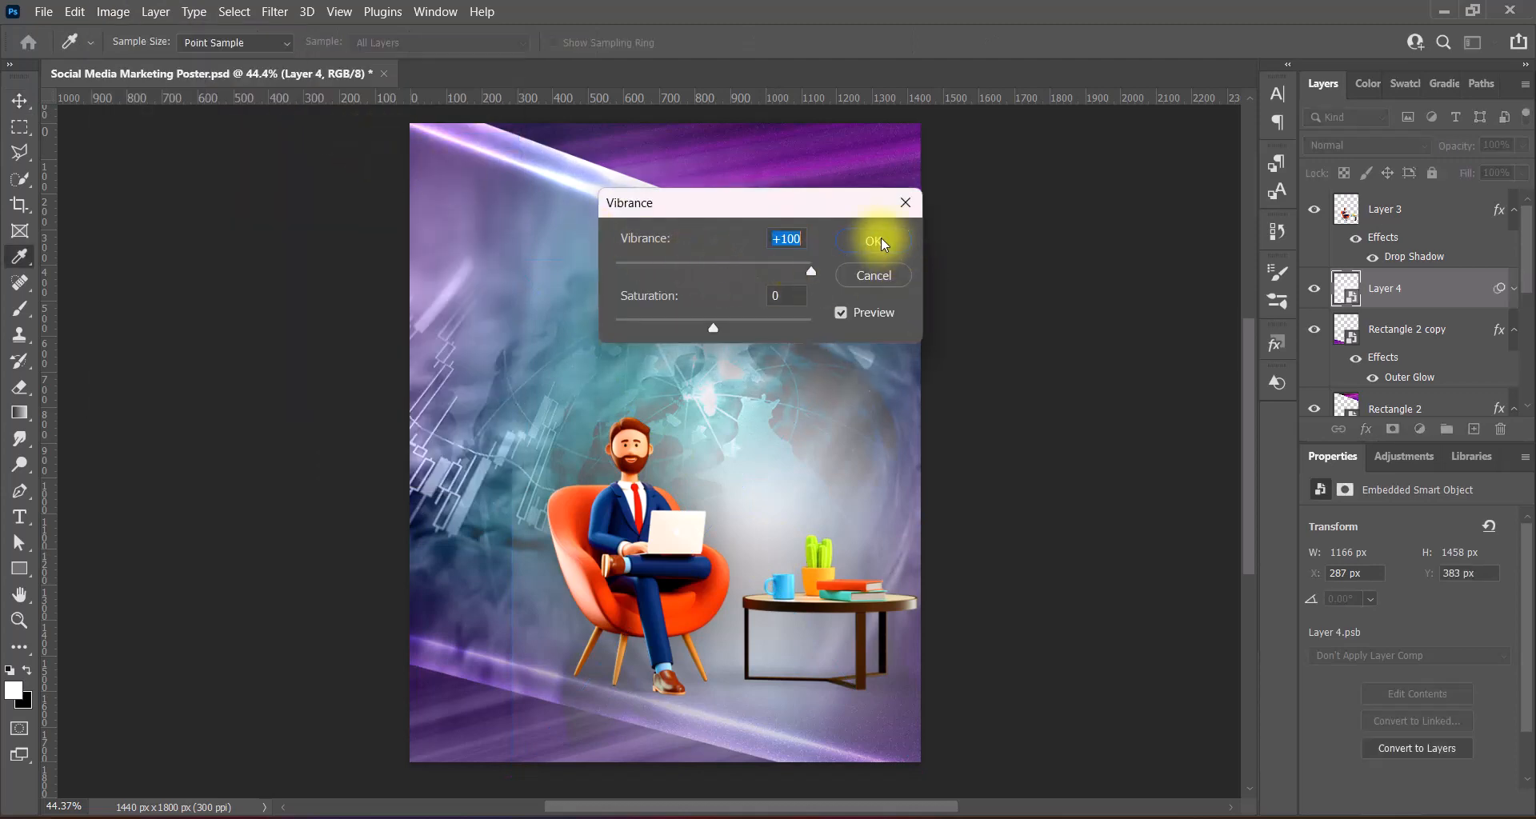
pyautogui.click(879, 240)
pyautogui.click(113, 11)
pyautogui.click(340, 83)
pyautogui.click(994, 161)
pyautogui.click(1025, 233)
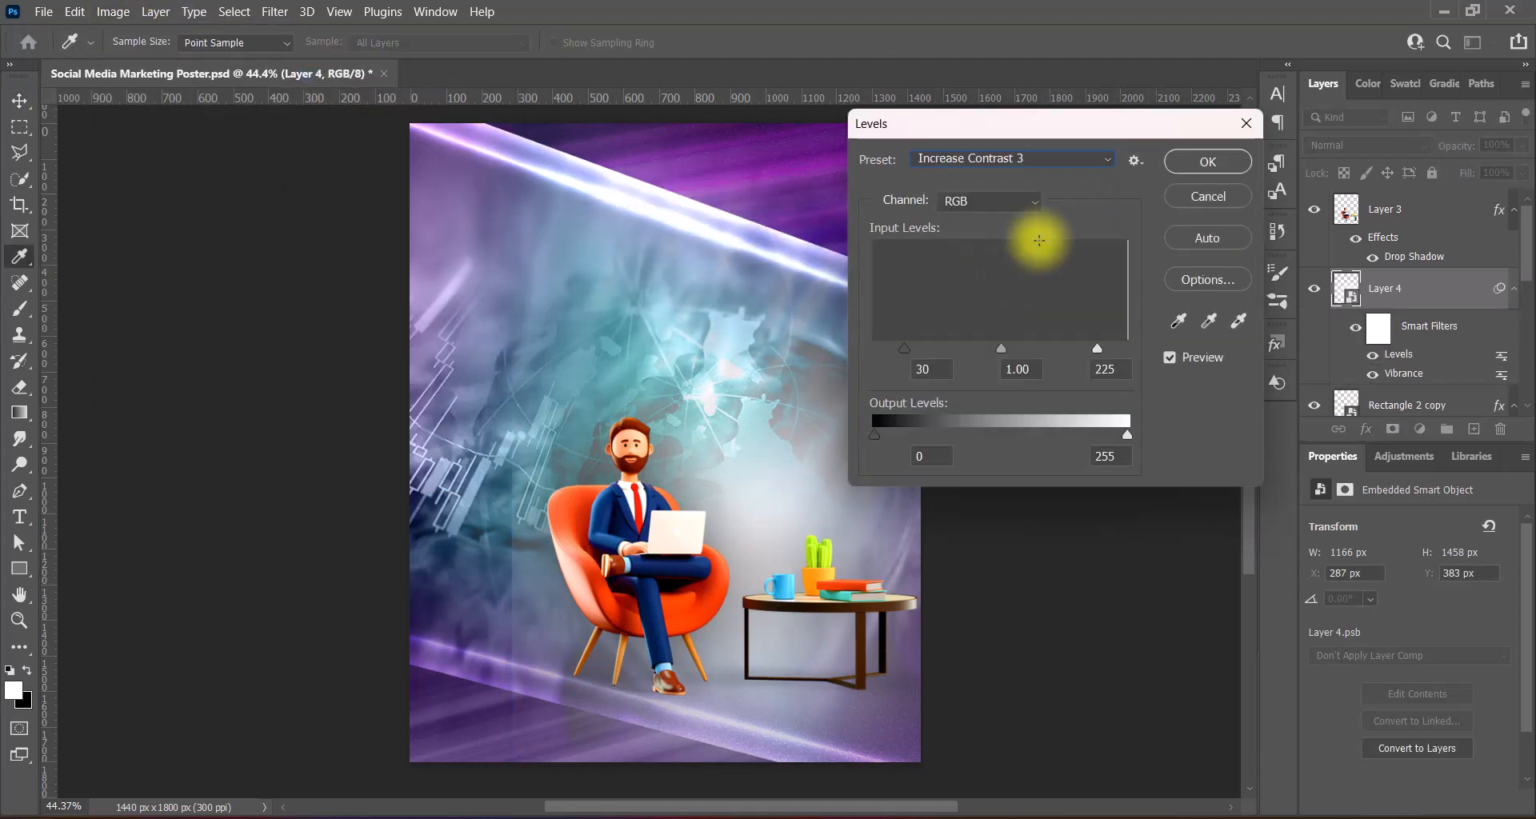
pyautogui.click(1203, 161)
# - Set Layer 4 to Exclusion blending and rasterize it
pyautogui.click(1368, 145)
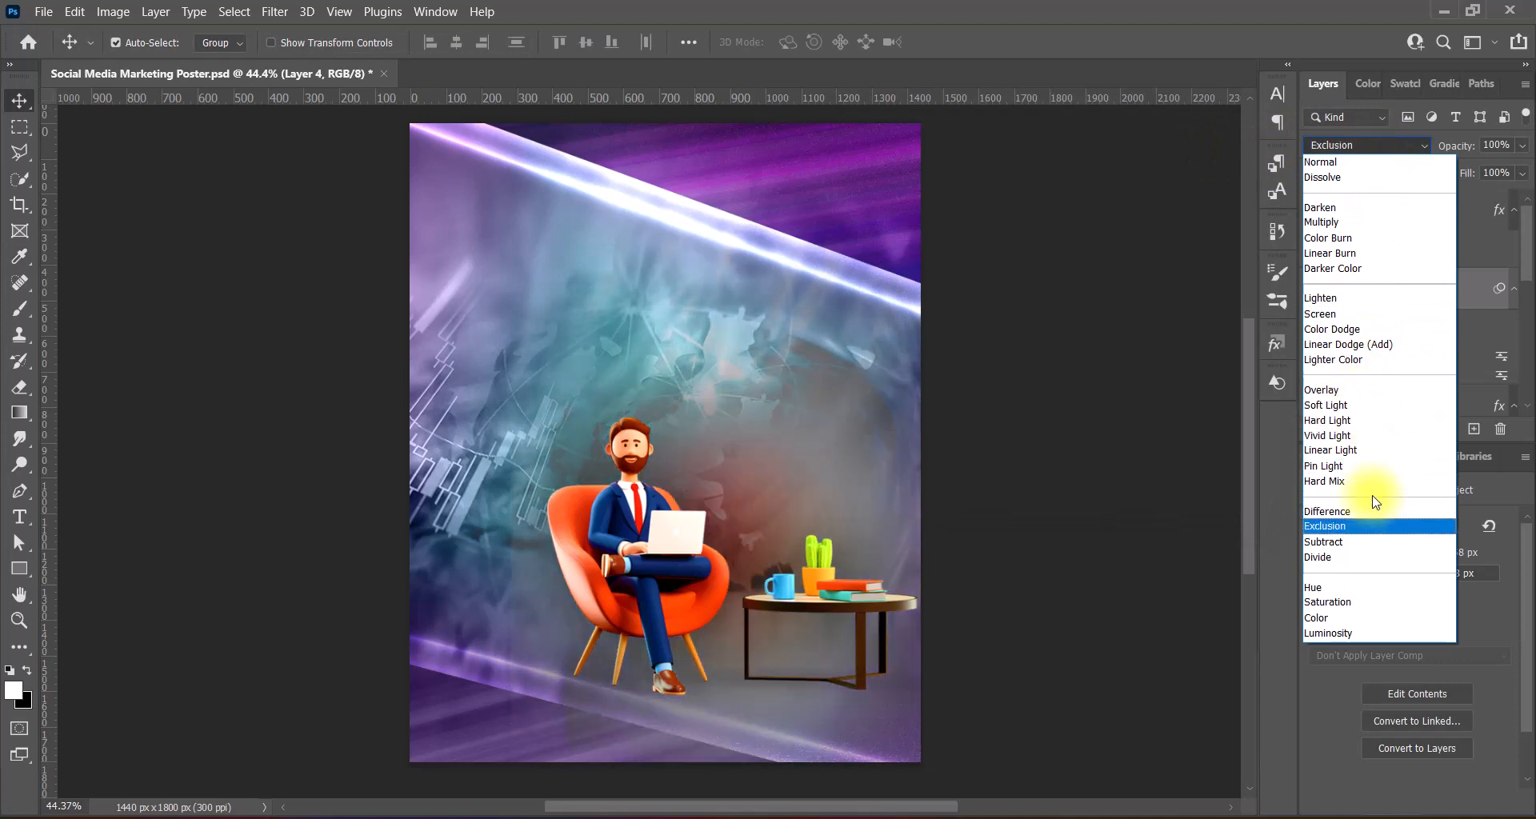
pyautogui.press('Down')
pyautogui.press('Down')
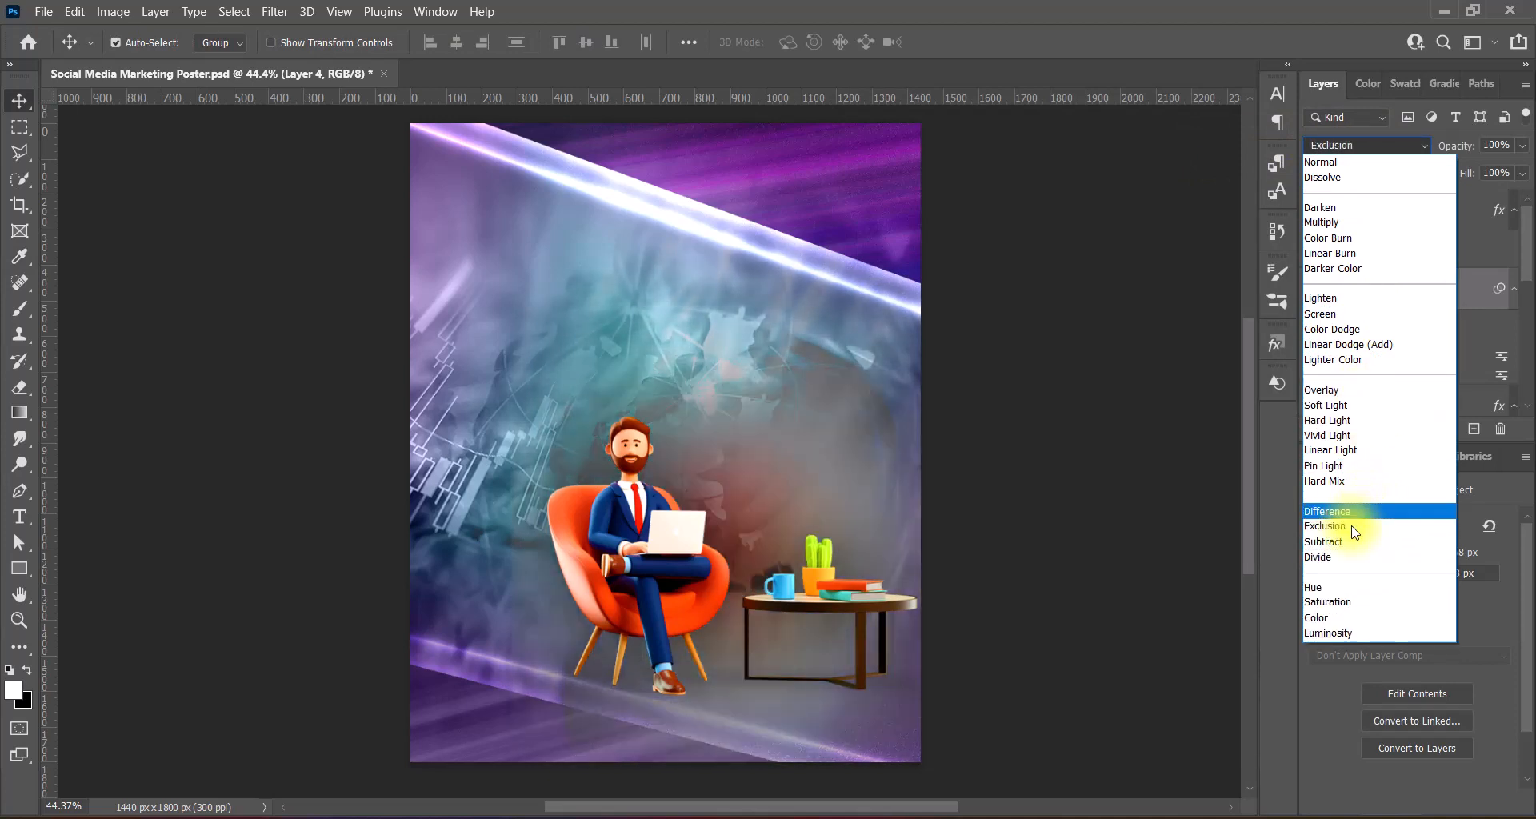
pyautogui.click(1354, 532)
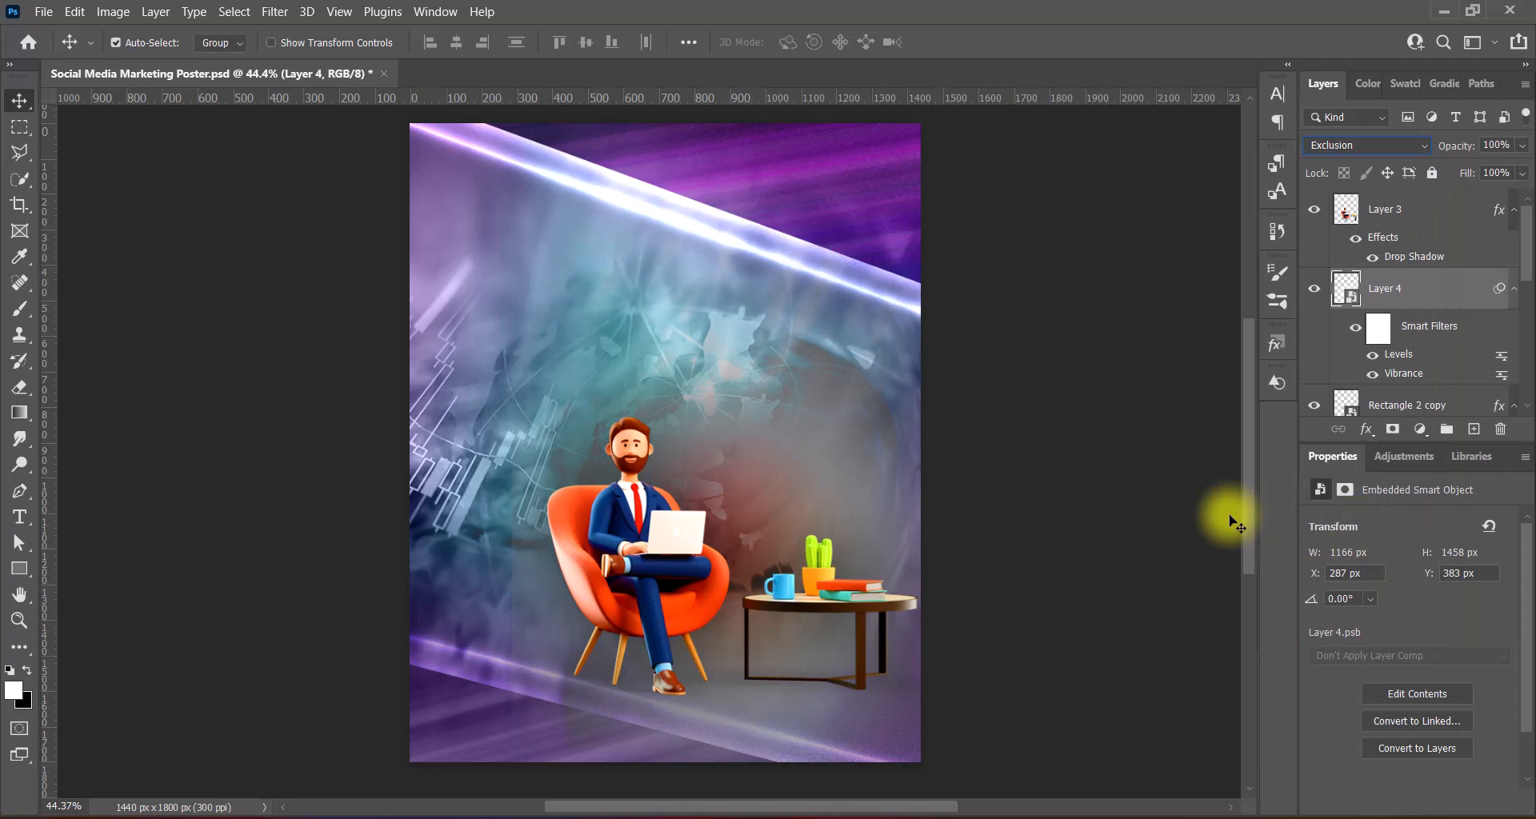
pyautogui.rightClick(1446, 290)
pyautogui.click(1282, 362)
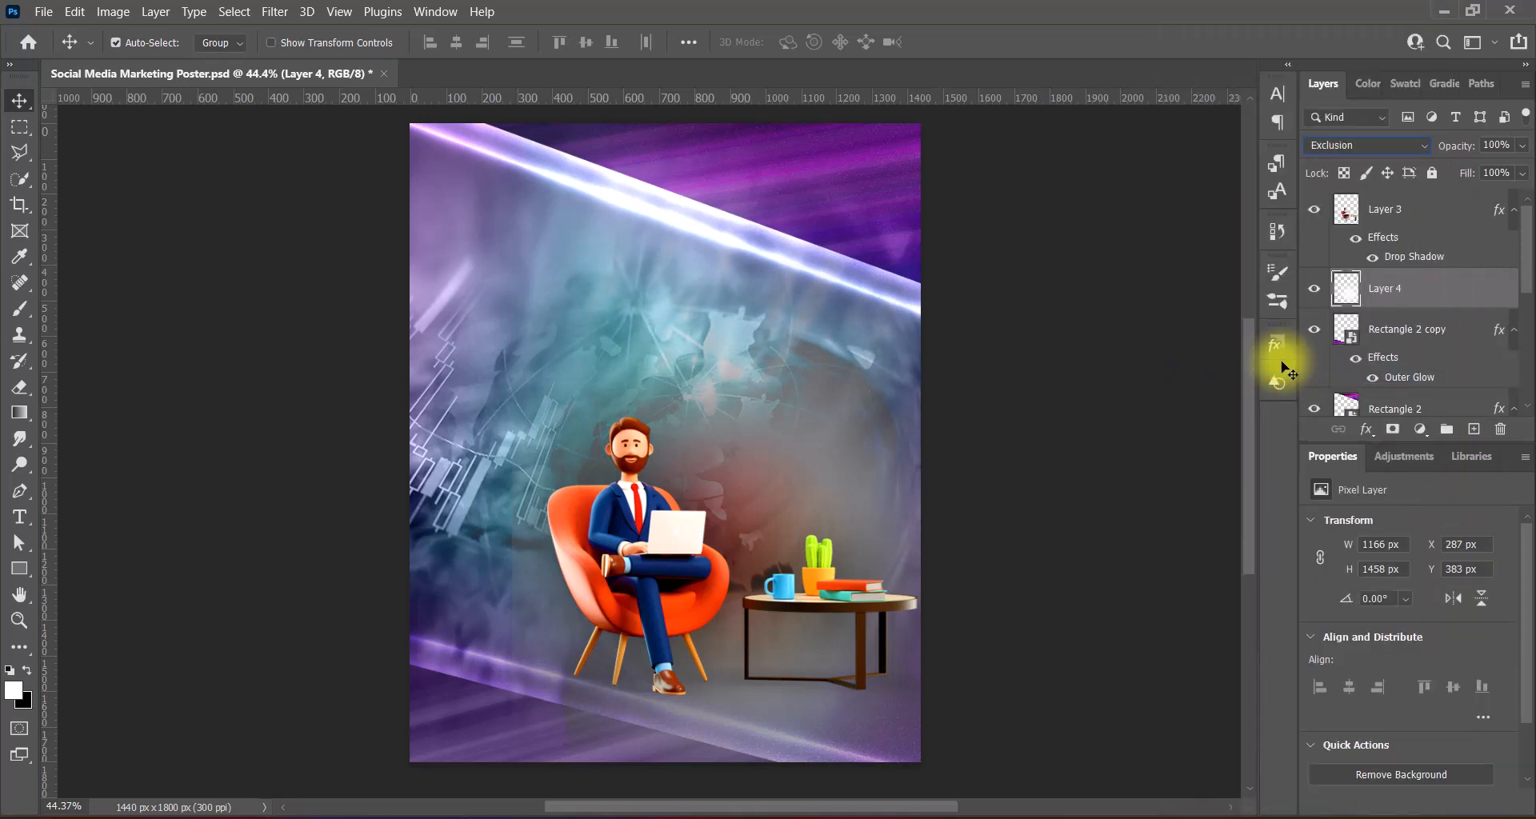
pyautogui.click(21, 389)
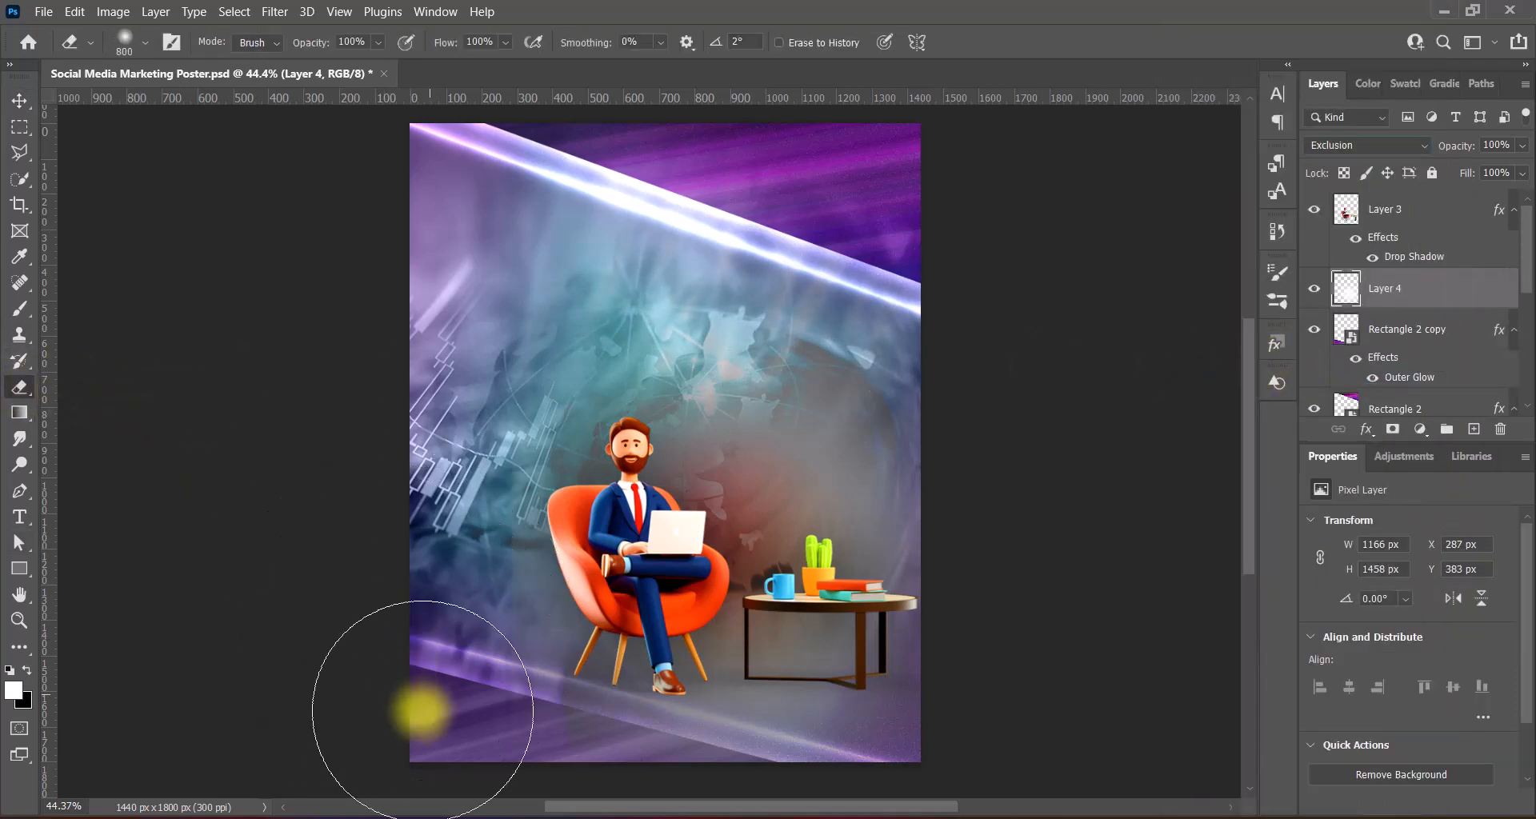
pyautogui.press('[')
pyautogui.press('[')
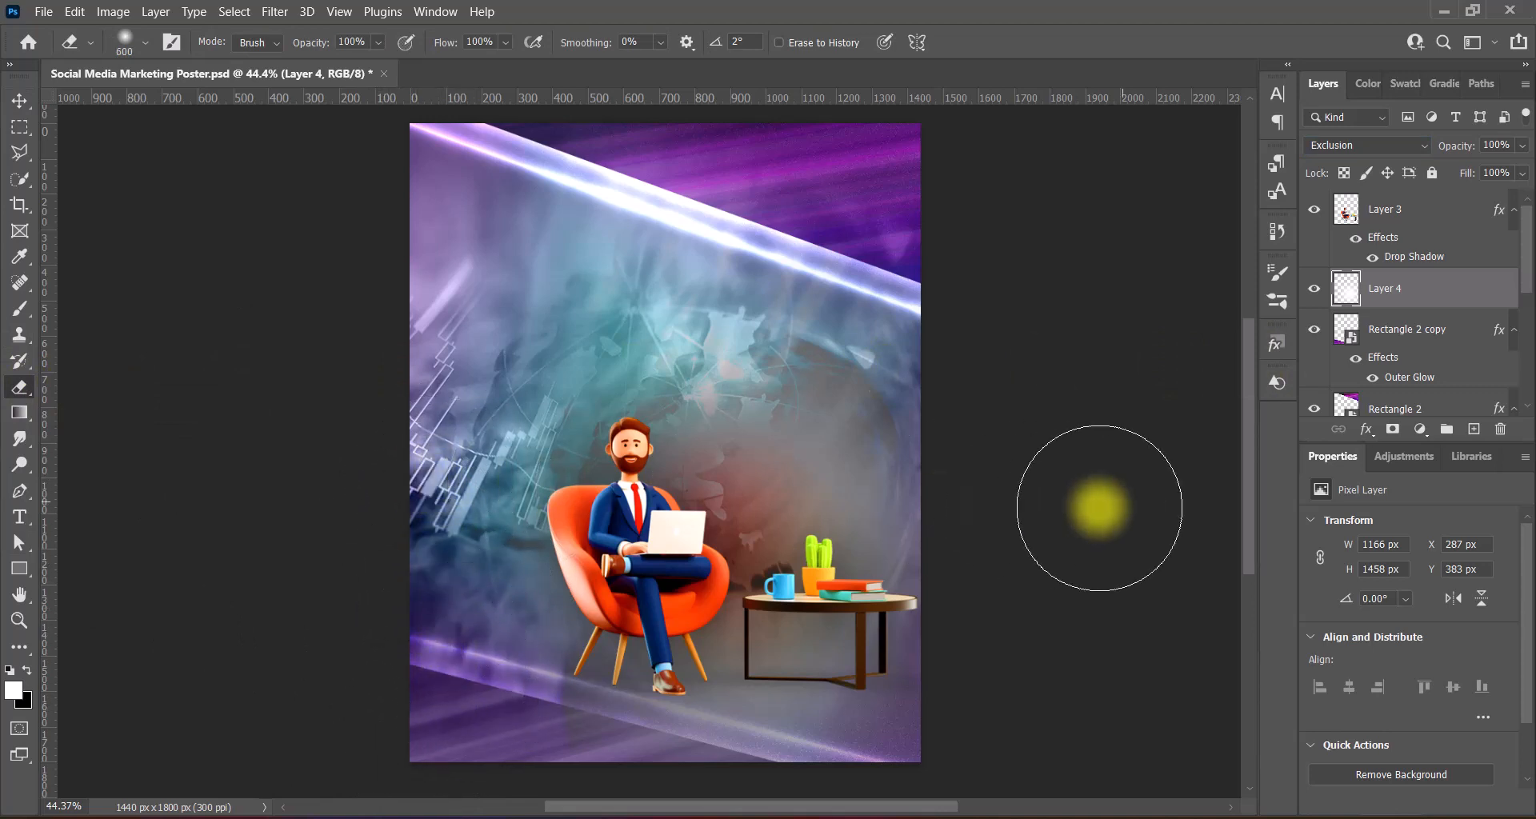
pyautogui.scroll(-2, 616, 761)
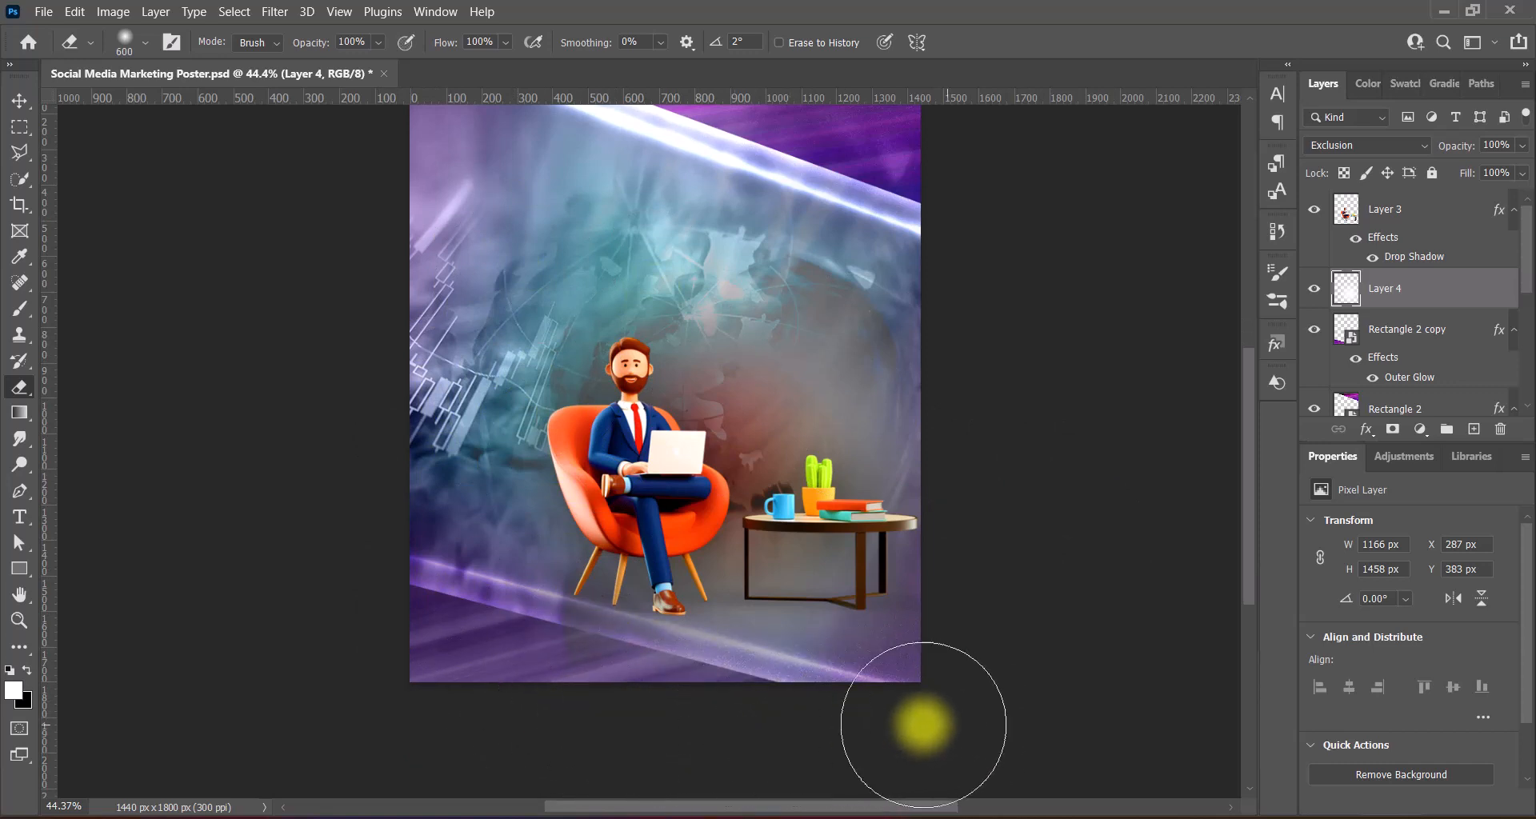
pyautogui.click(19, 101)
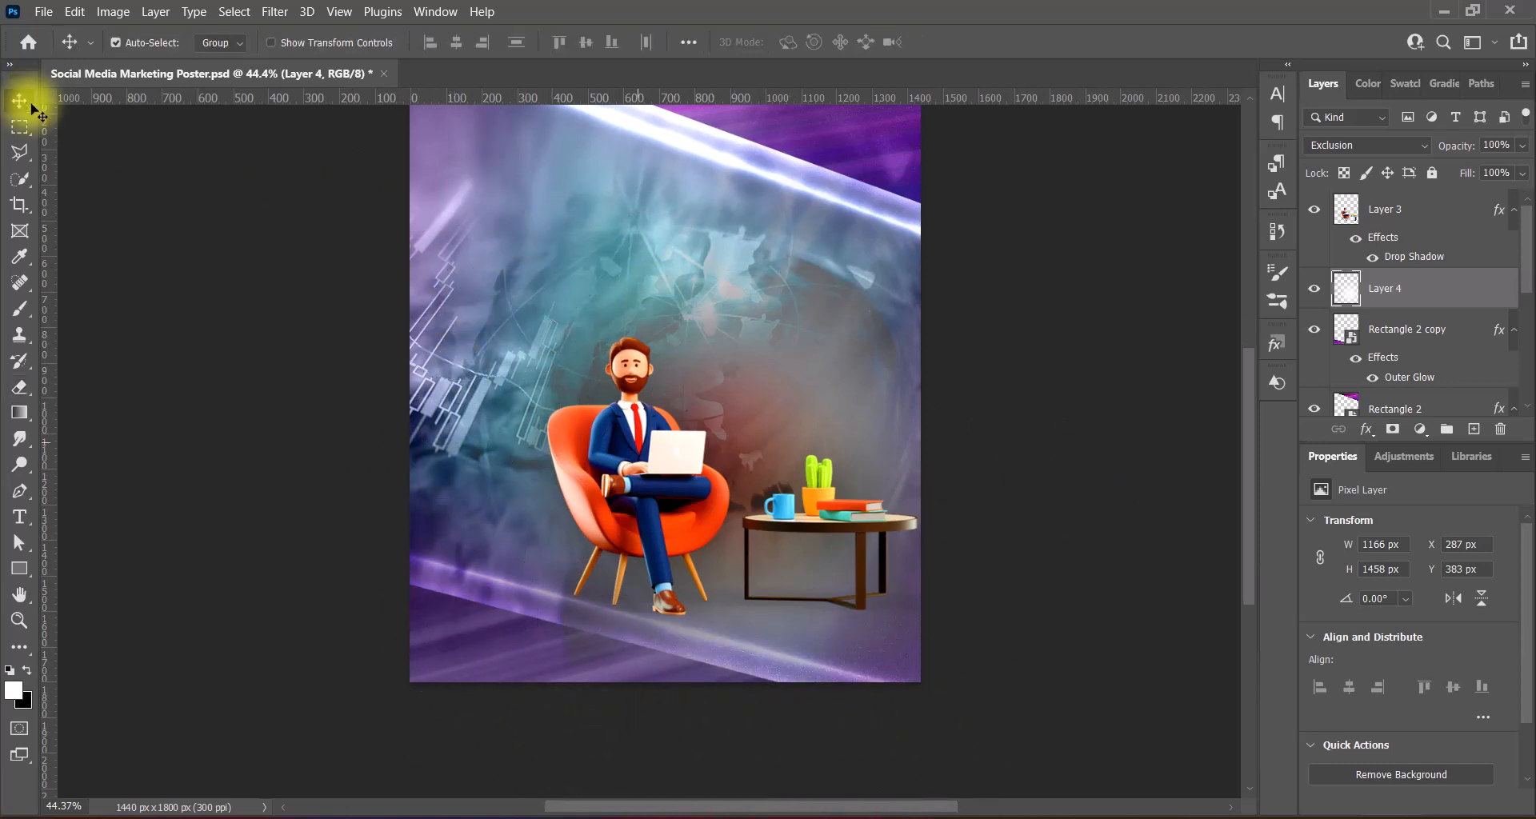
pyautogui.scroll(2, 766, 495)
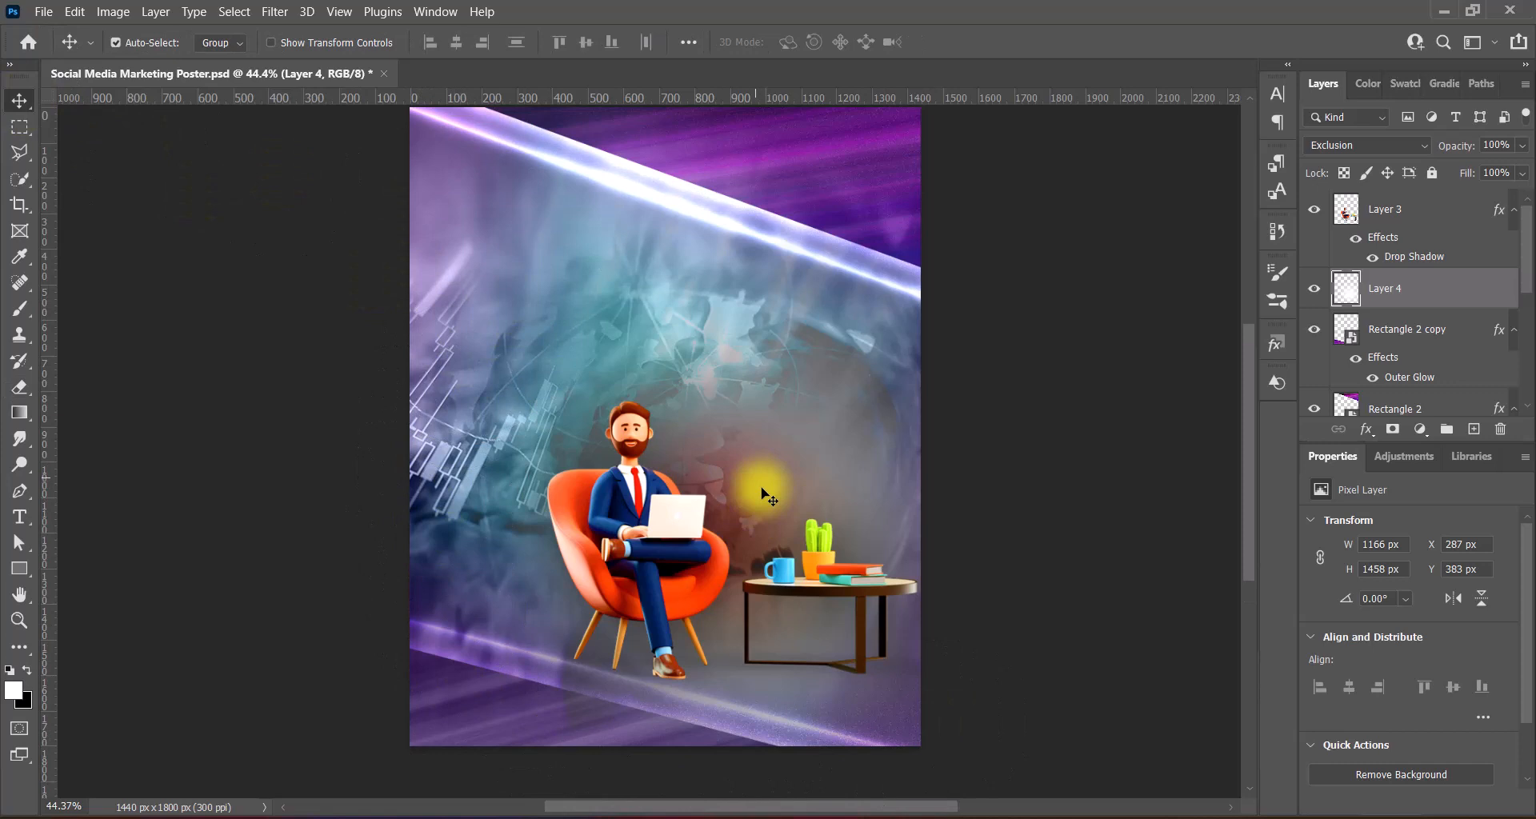
pyautogui.scroll(1, 688, 545)
# - Scale the businessman scene on Layer 3 to about 103% and nudge it to X 248, Y 801
pyautogui.moveTo(686, 546); pyautogui.dragTo(672, 576)
pyautogui.click(672, 576)
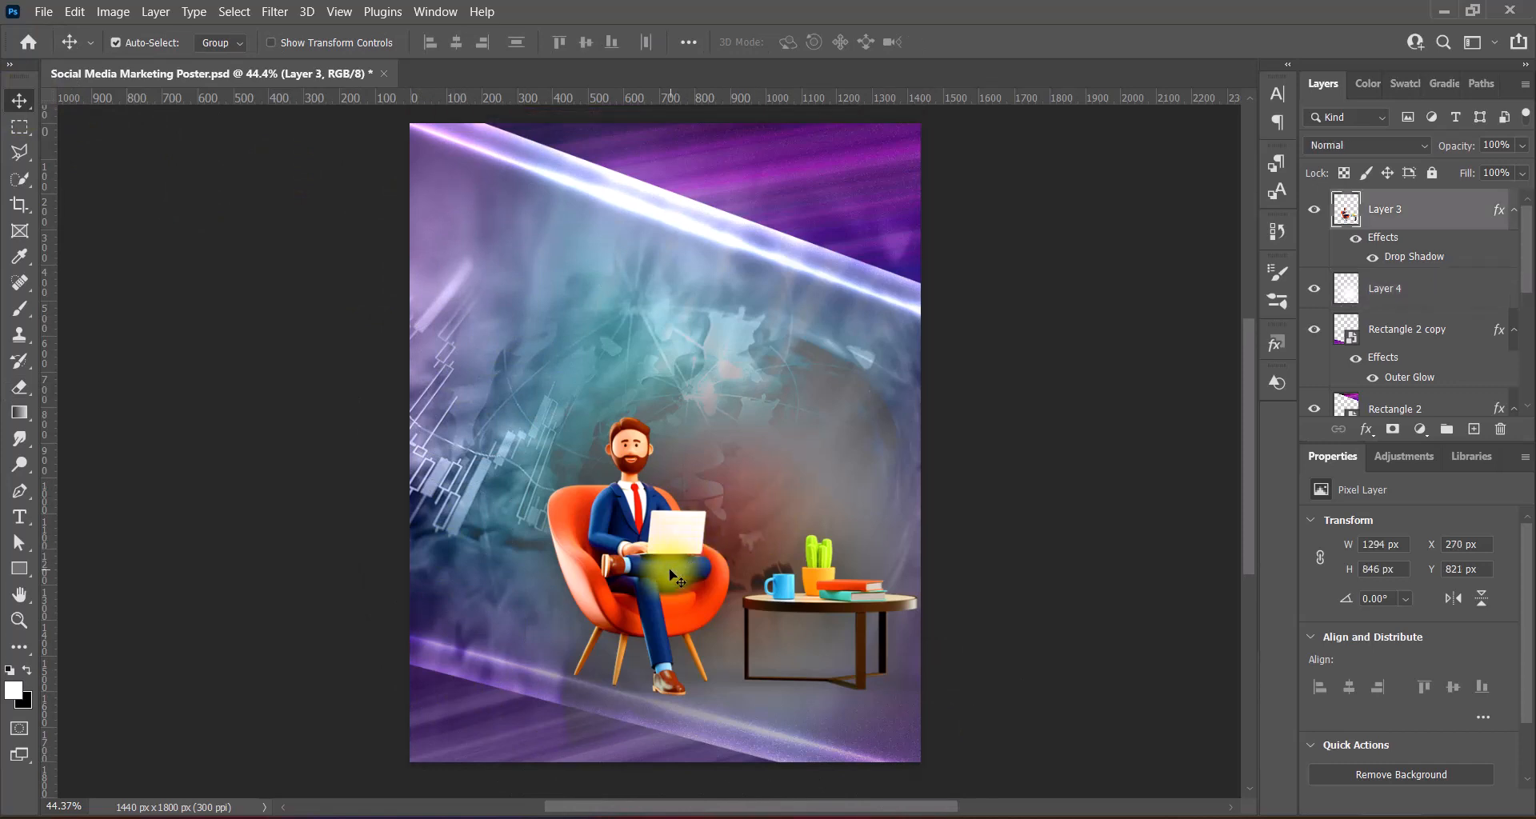
pyautogui.hotkey('ctrl', 't')
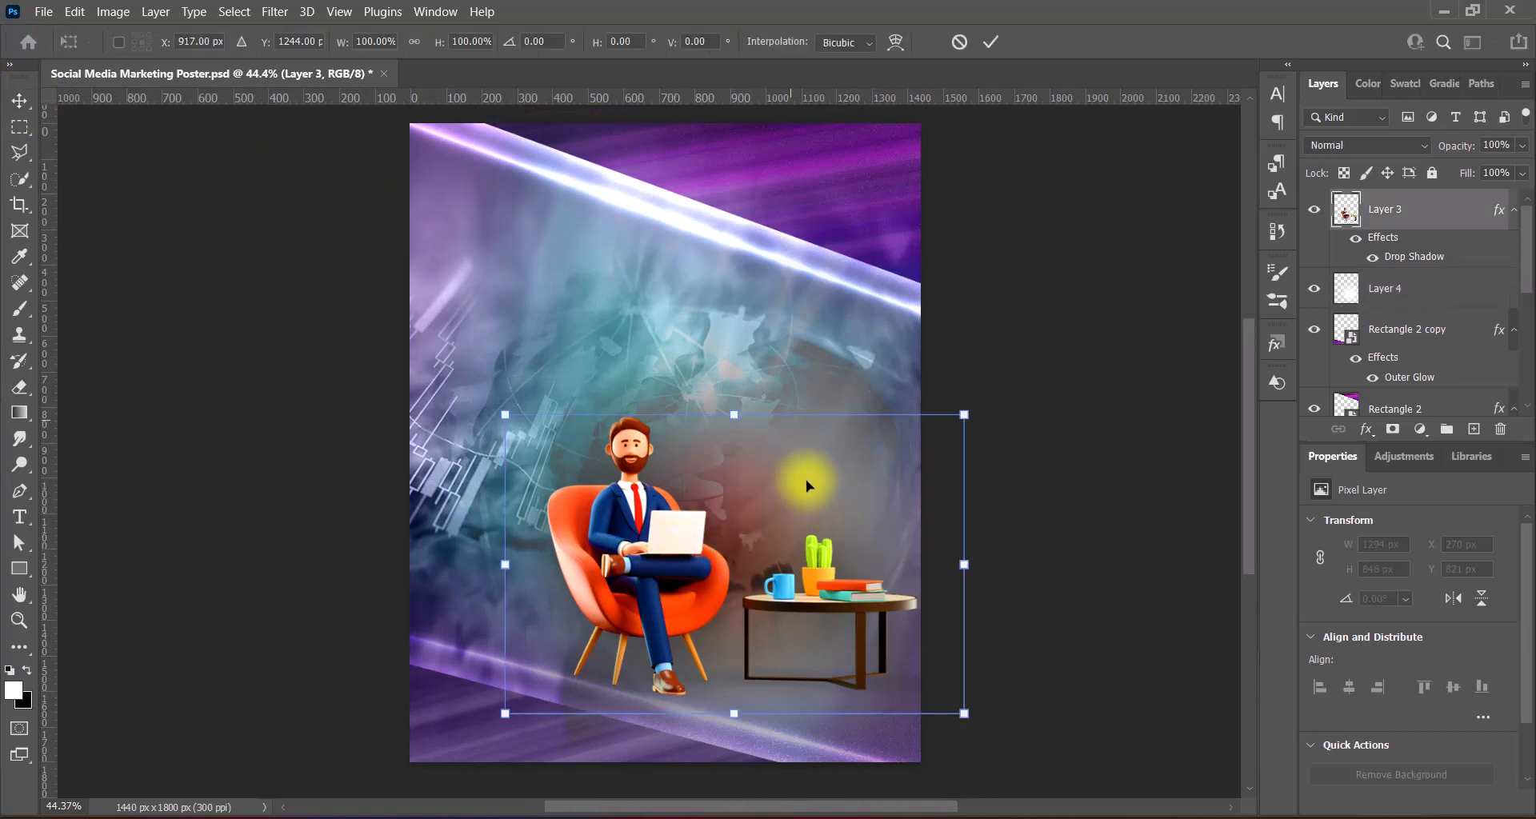
pyautogui.moveTo(733, 414); pyautogui.dragTo(733, 406)
pyautogui.press('Return')
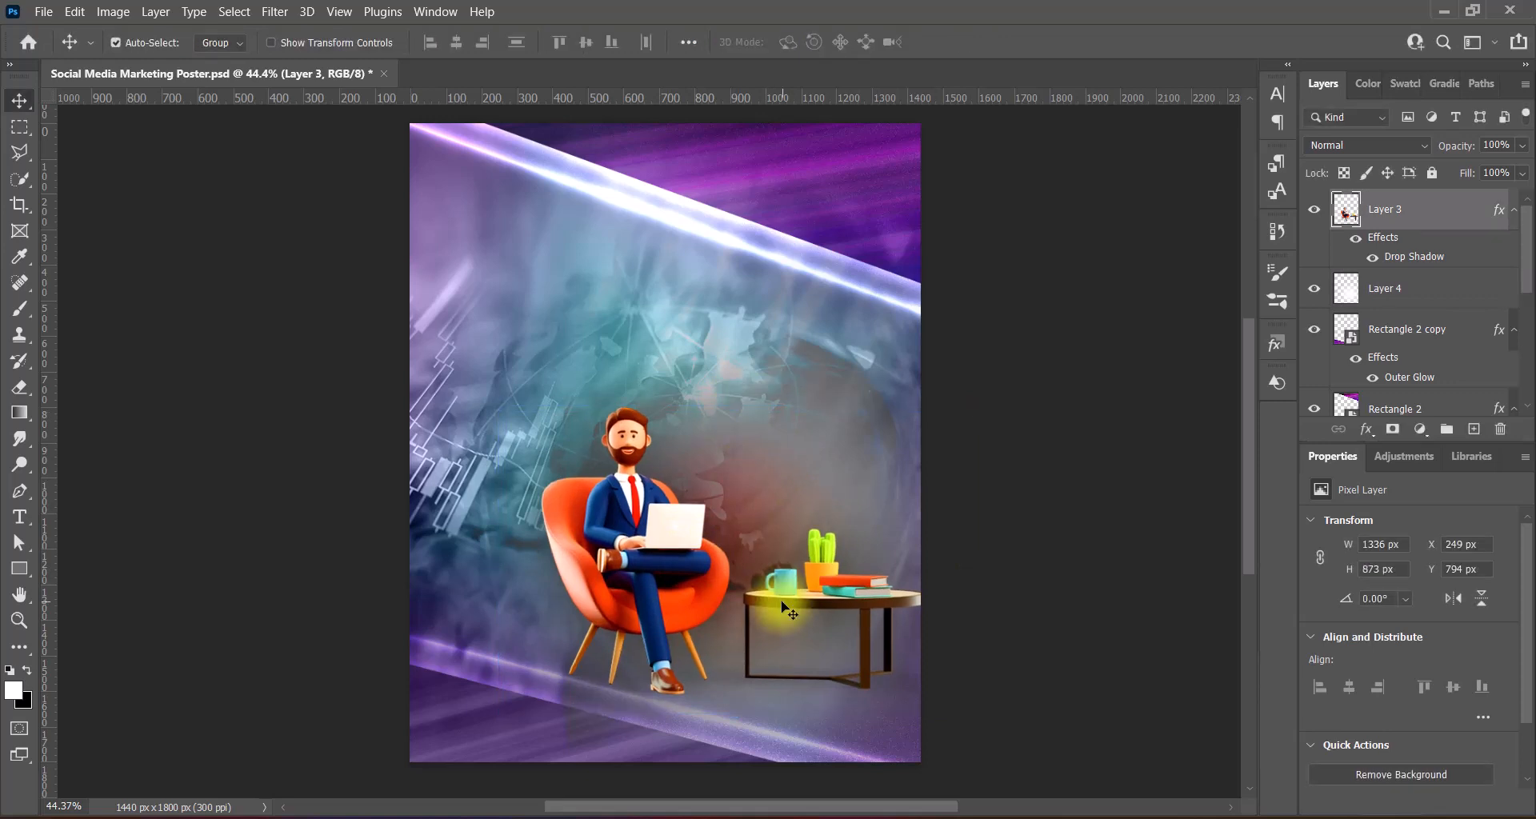
pyautogui.press('Left')
pyautogui.press('Left')
pyautogui.press('Left')
pyautogui.press('Left')
pyautogui.press('Left')
pyautogui.press('Left')
pyautogui.press('Left')
pyautogui.press('Left')
pyautogui.press('Left')
pyautogui.press('Left')
pyautogui.press('Left')
pyautogui.press('Left')
pyautogui.press('Left')
pyautogui.press('Left')
pyautogui.press('Left')
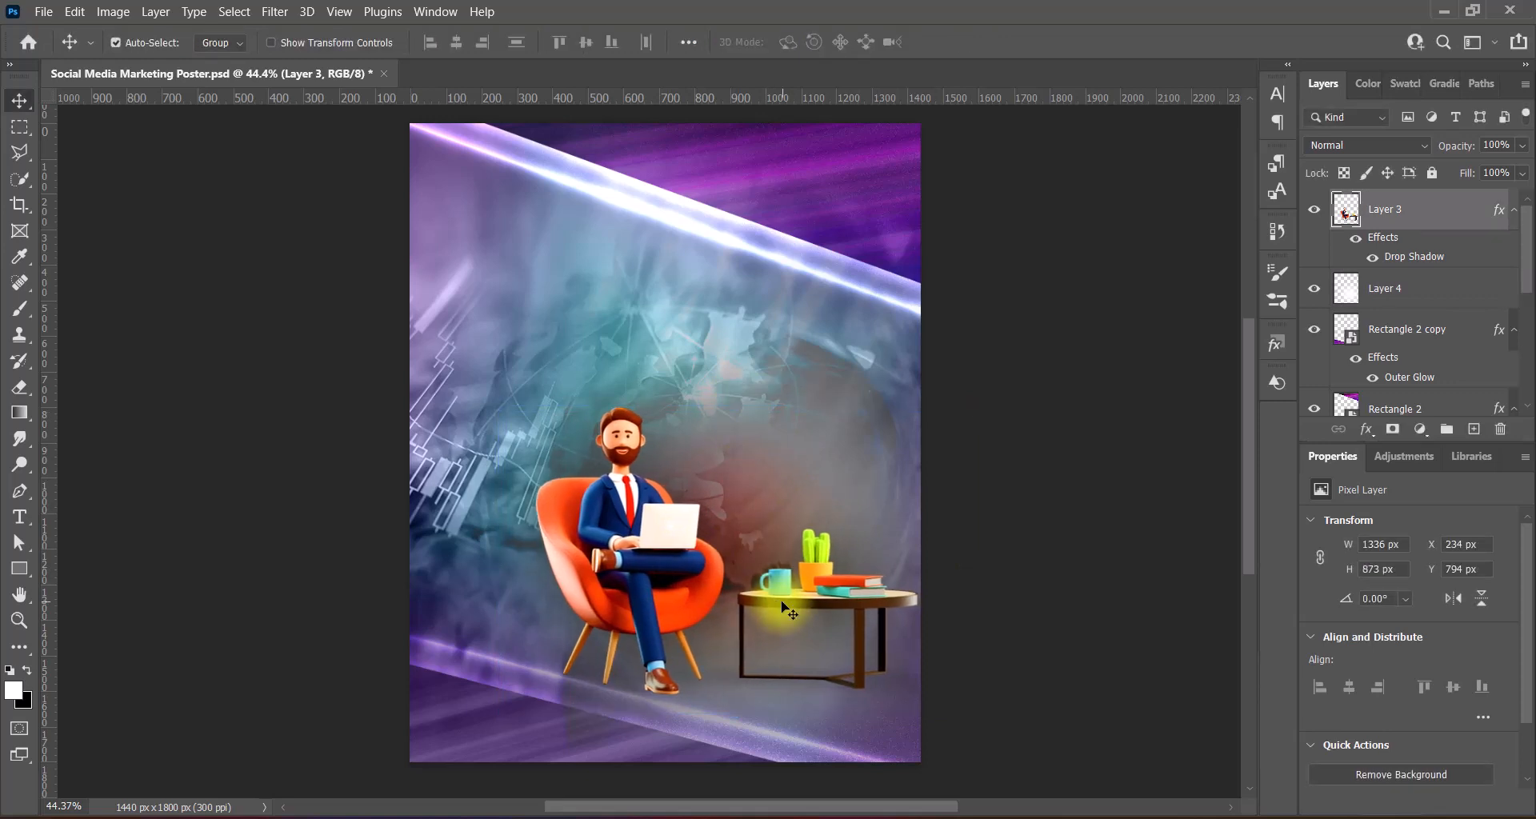
pyautogui.press('Right')
pyautogui.press('Right')
pyautogui.press('Right')
pyautogui.press('Right')
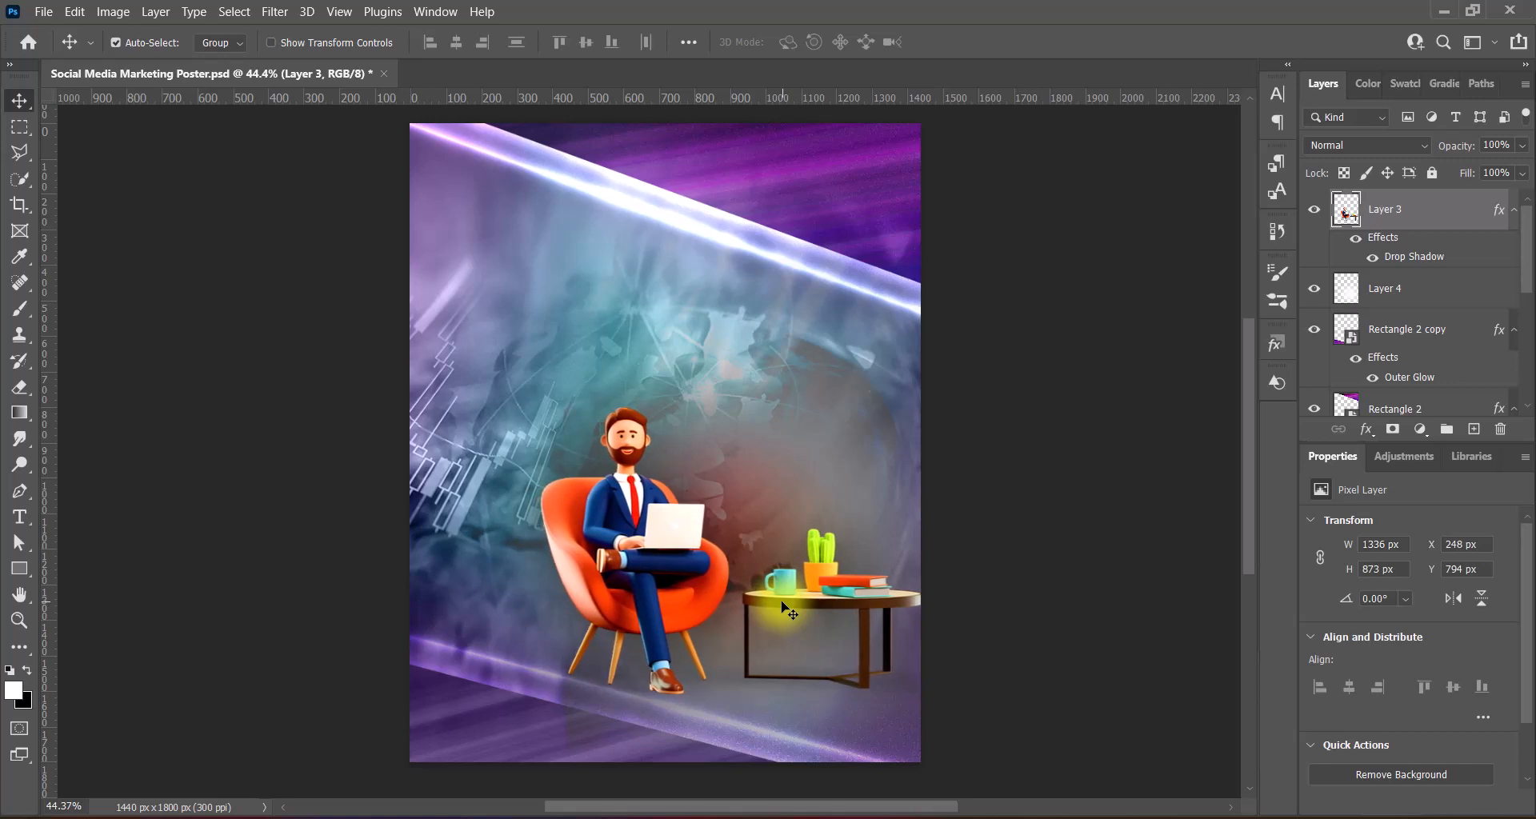
pyautogui.press('Down')
pyautogui.press('Down')
pyautogui.press('Down')
pyautogui.press('Down')
pyautogui.press('Down')
pyautogui.press('Down')
pyautogui.press('Down')
pyautogui.press('Down')
pyautogui.press('Down')
pyautogui.press('Down')
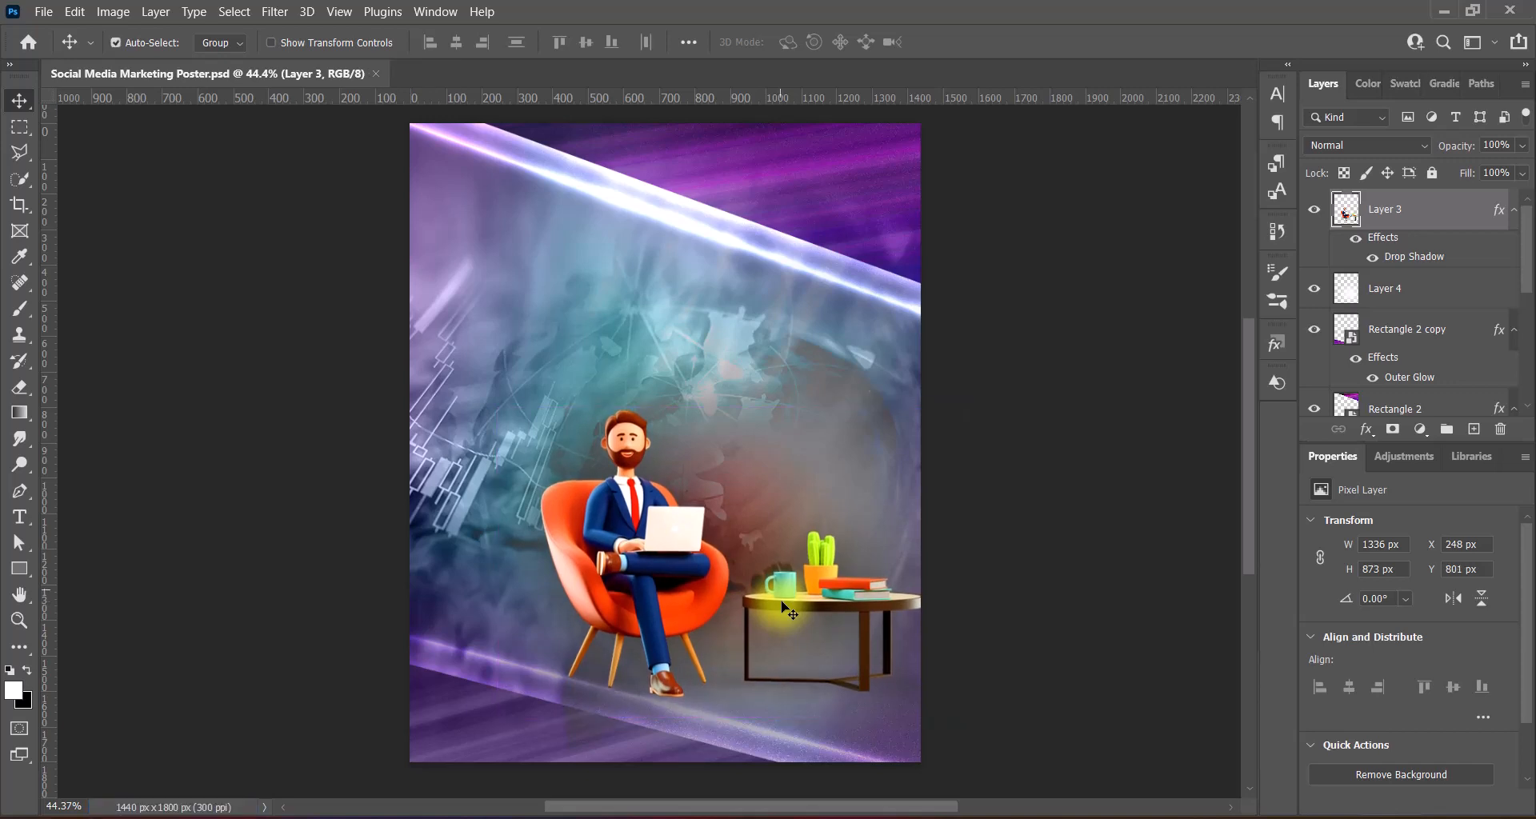
# - Paste the PMC GALAXY logo as Layer 5, shrink it to 27.8% and place it top-right
pyautogui.hotkey('ctrl', 'v')
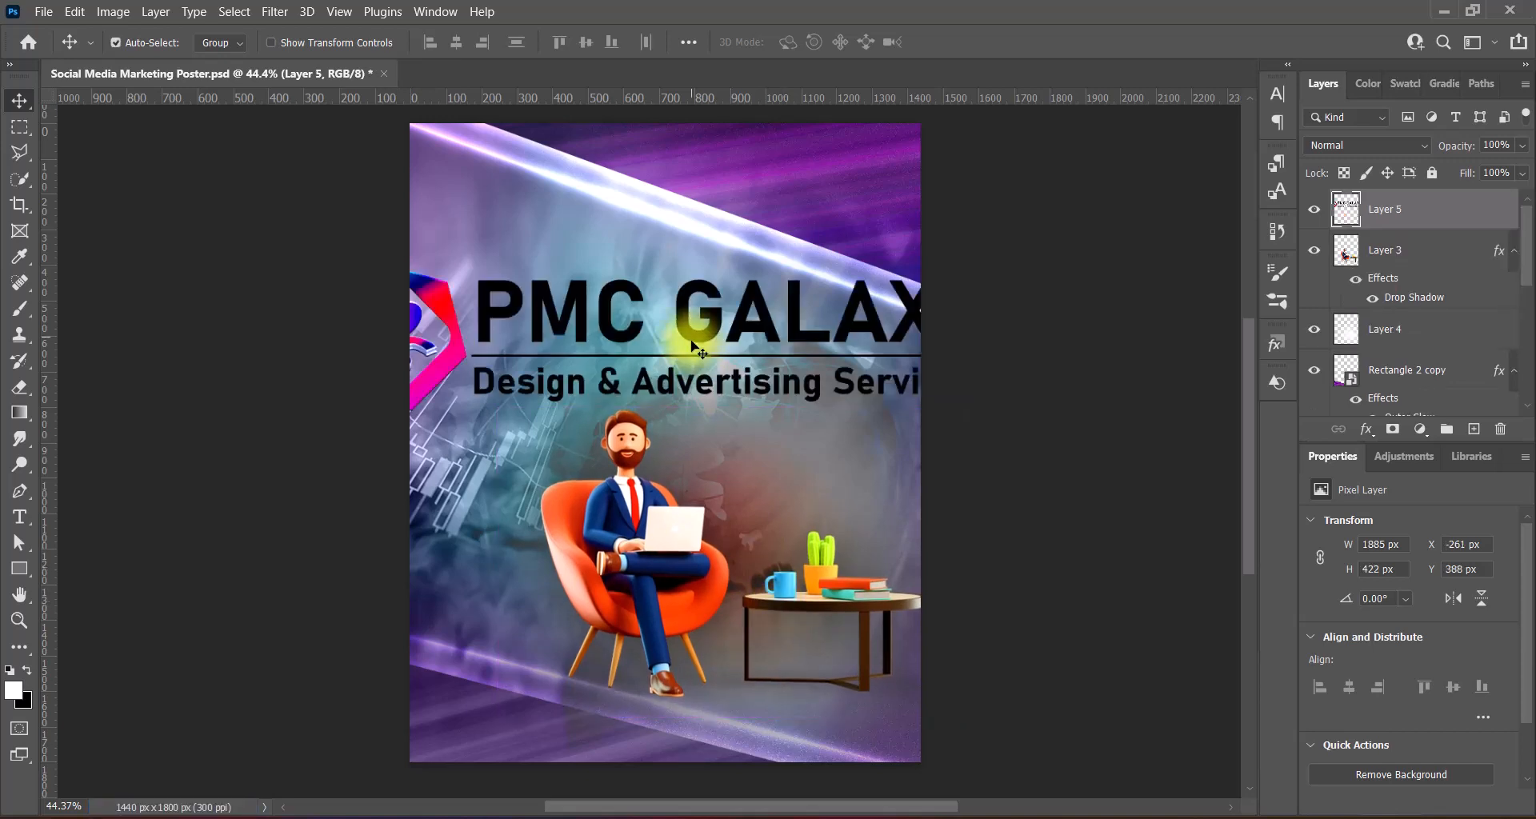
pyautogui.hotkey('ctrl', 't')
pyautogui.moveTo(316, 340); pyautogui.dragTo(616, 336)
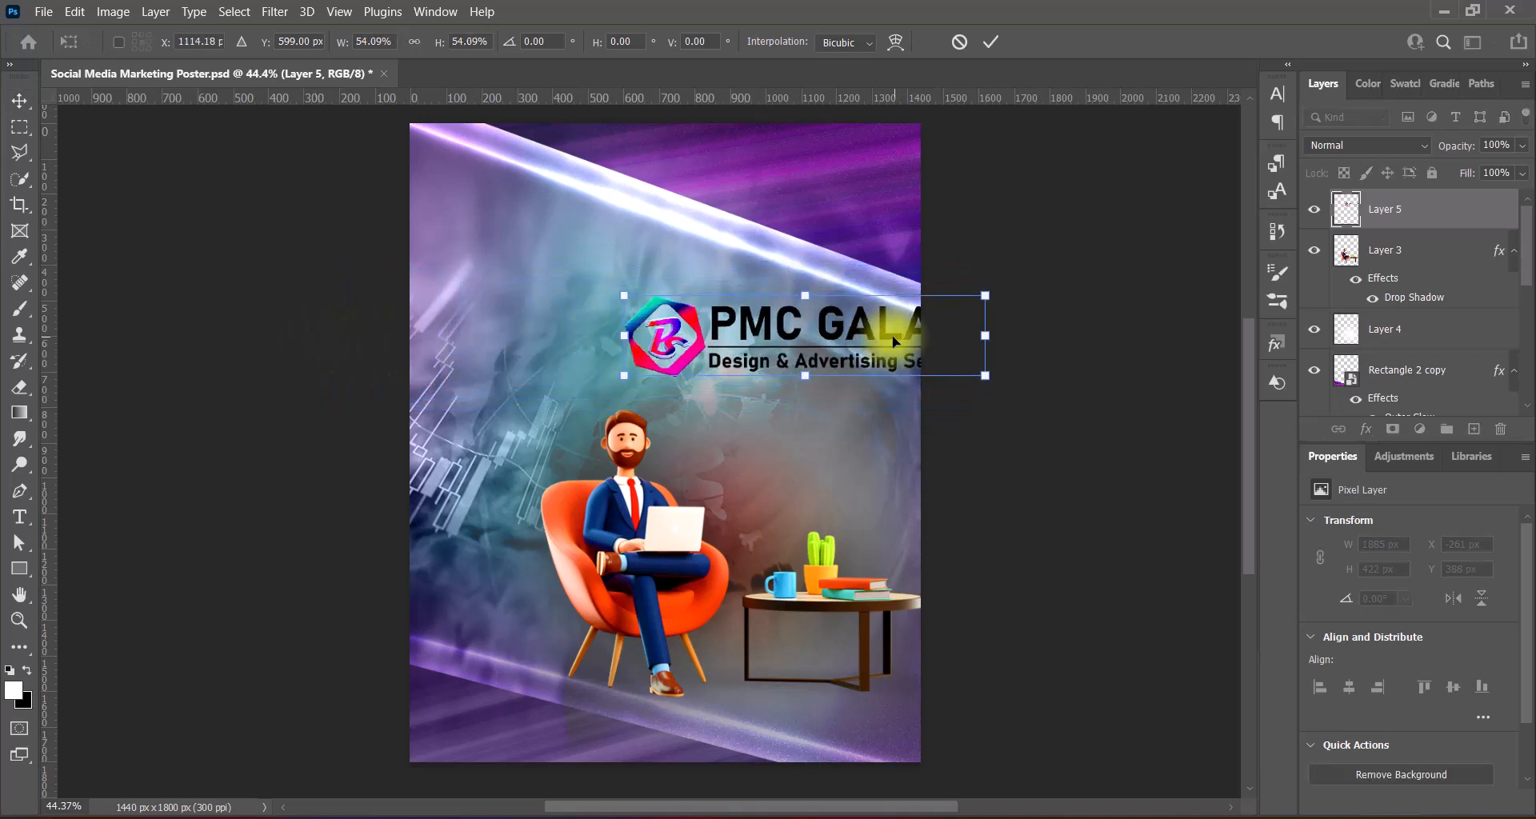
pyautogui.moveTo(802, 339); pyautogui.dragTo(739, 210)
pyautogui.moveTo(559, 201); pyautogui.dragTo(718, 199)
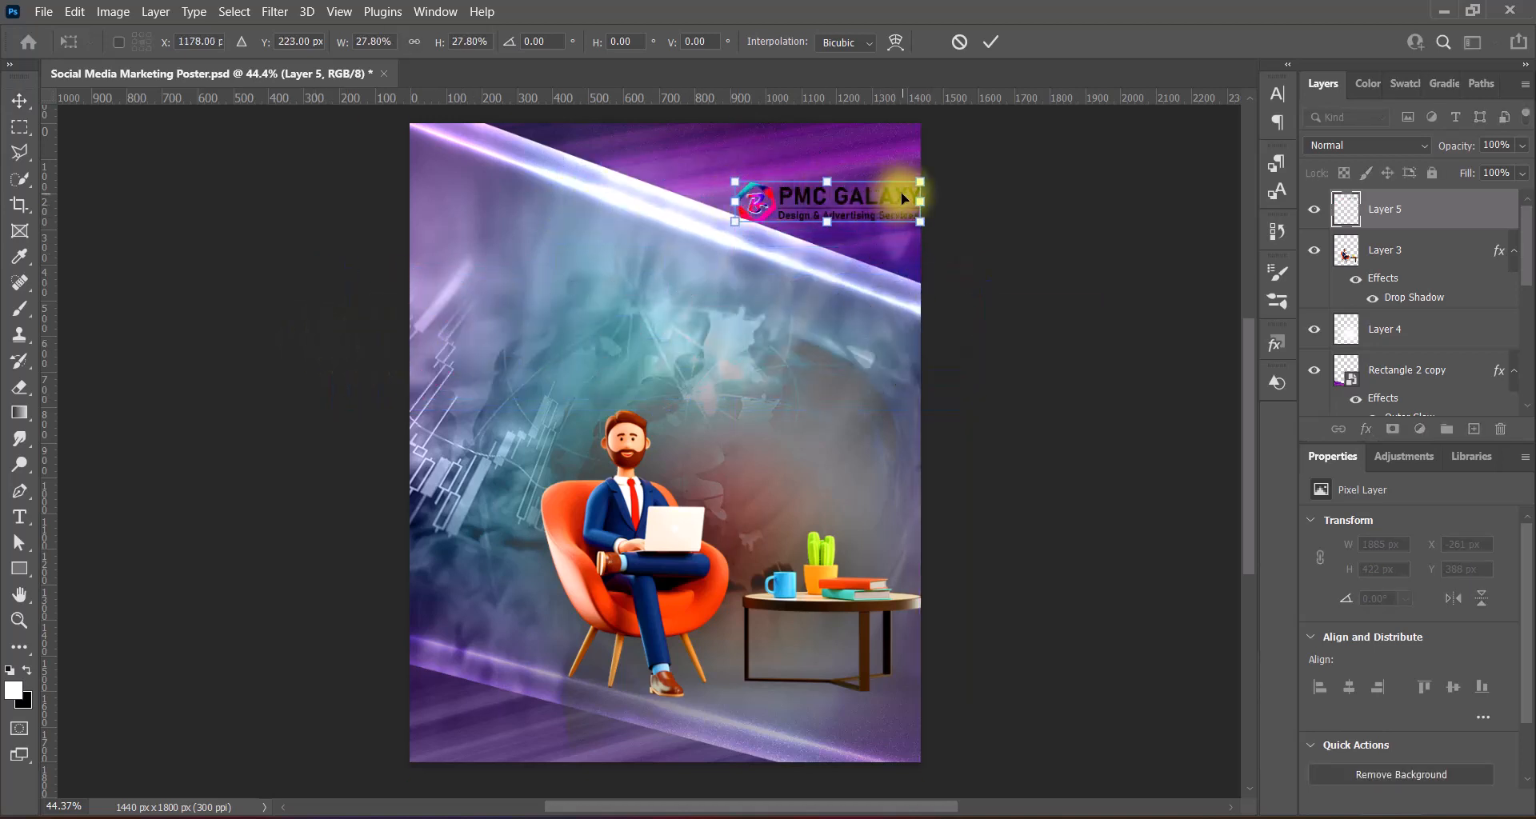
pyautogui.moveTo(901, 192); pyautogui.dragTo(881, 161)
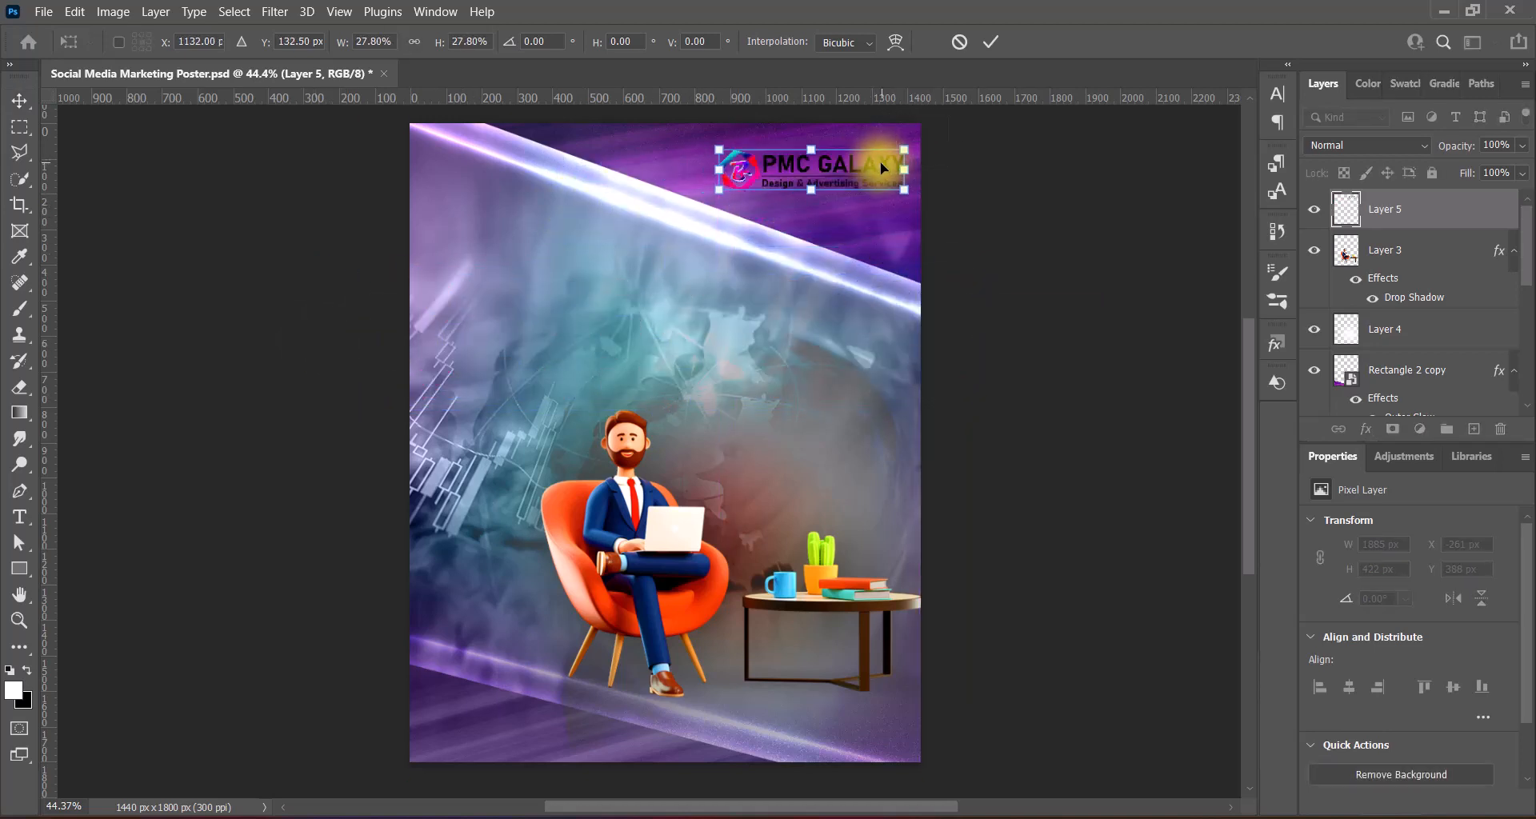
pyautogui.press('Return')
pyautogui.rightClick(1351, 210)
pyautogui.click(1352, 220)
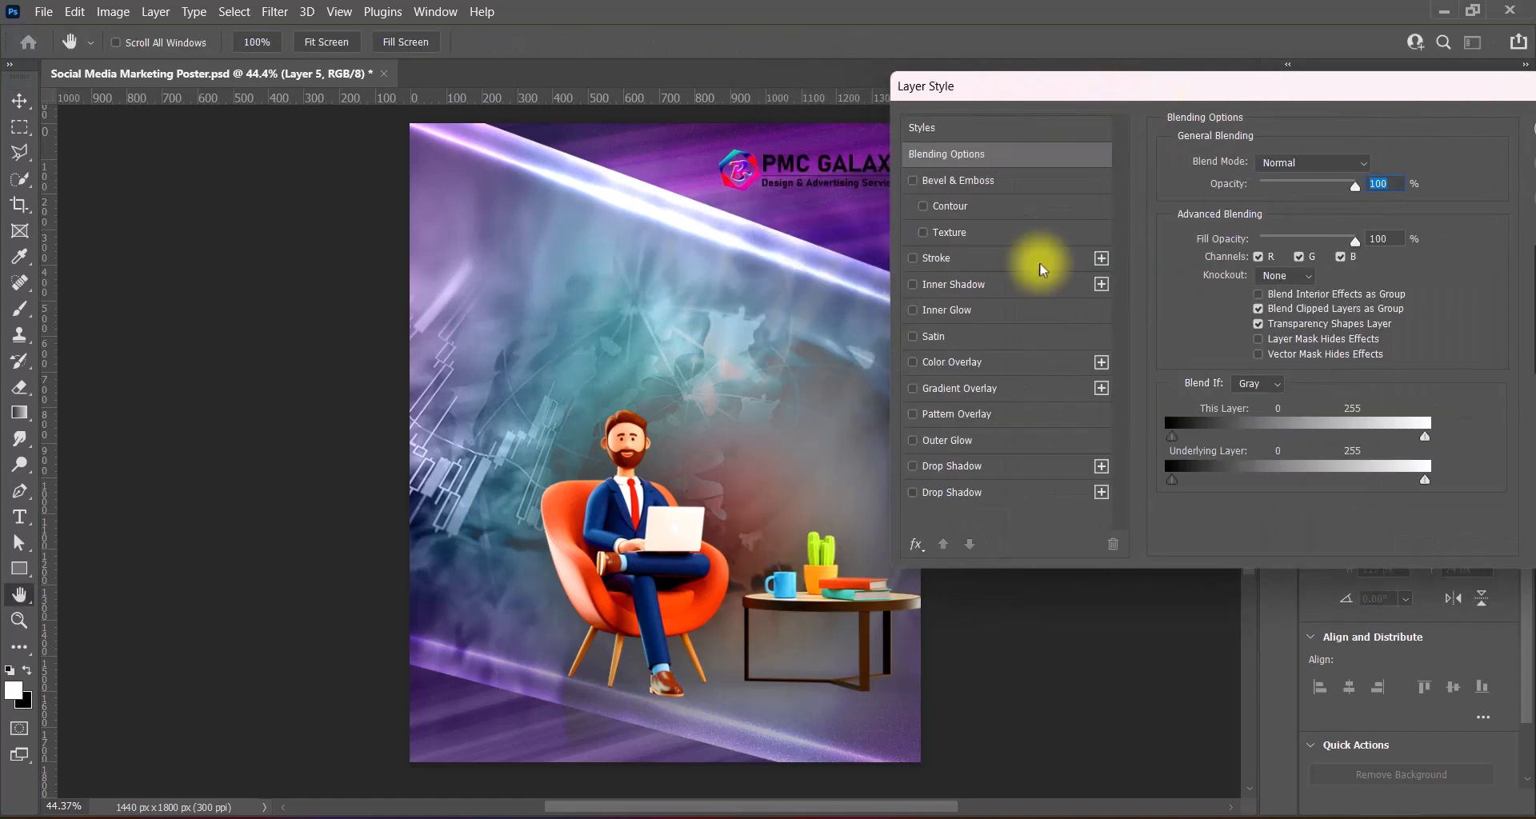
# - Enable the logo's second drop shadow with 0% spread and hide the first shadow
pyautogui.click(912, 492)
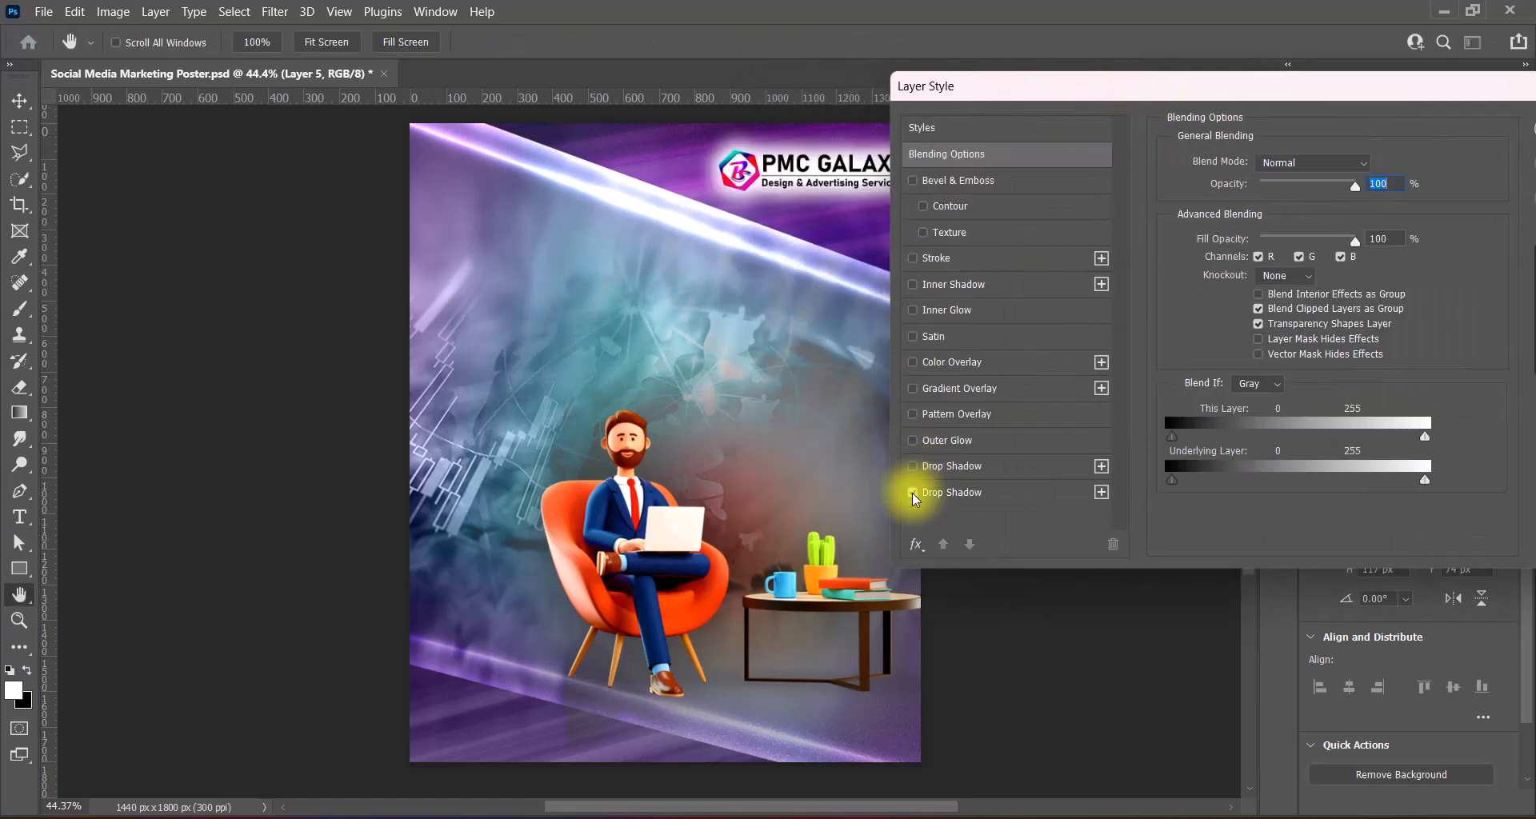
pyautogui.click(933, 492)
pyautogui.moveTo(1272, 282); pyautogui.dragTo(1322, 275)
pyautogui.write('3')
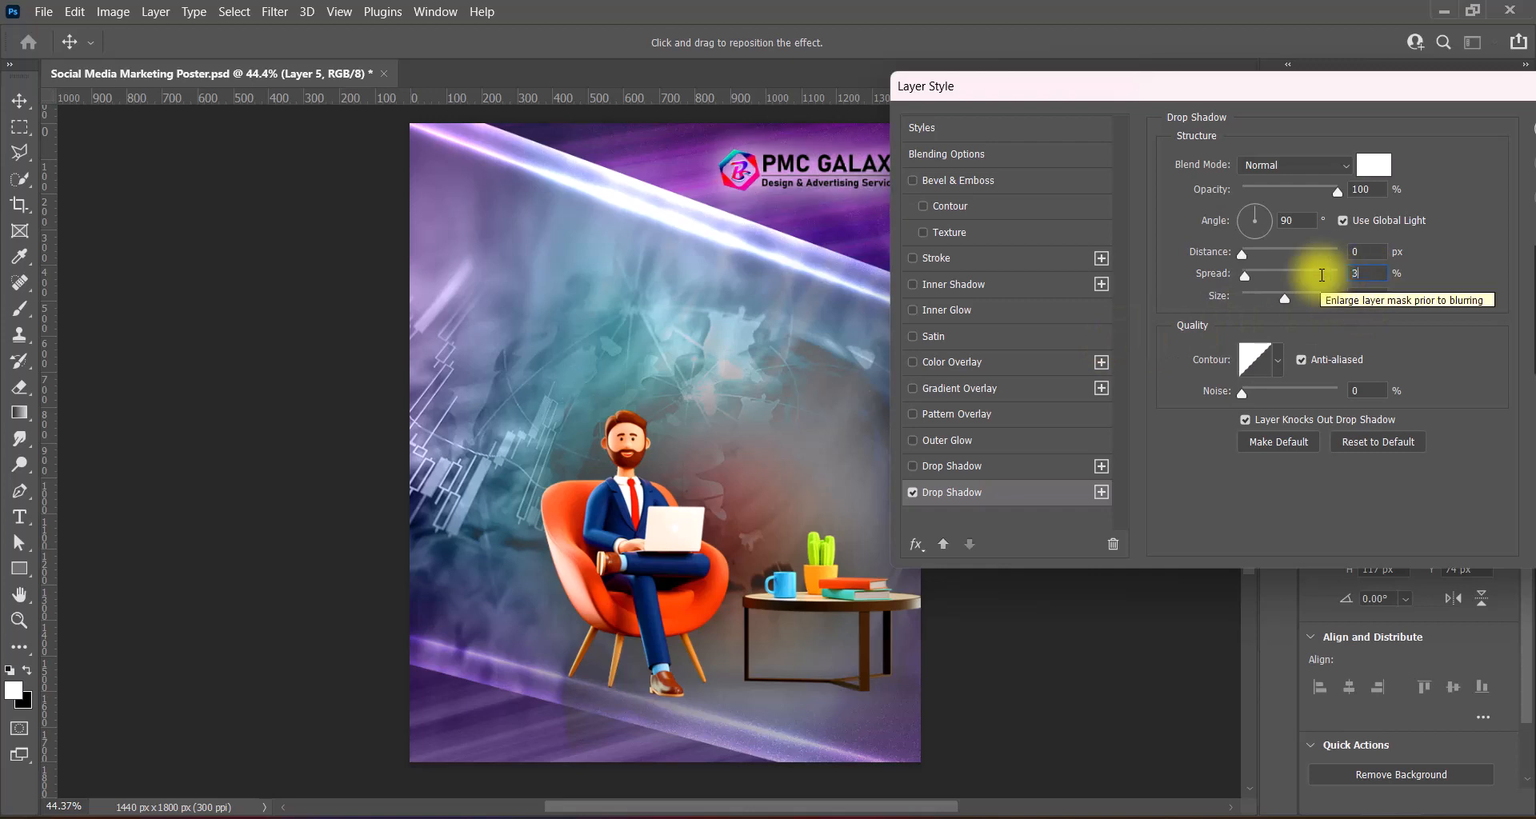
pyautogui.click(913, 467)
pyautogui.moveTo(1289, 90); pyautogui.dragTo(1170, 88)
# - Make the first drop shadow white at 100% opacity, apply the styles, and nudge the logo into place
pyautogui.click(796, 465)
pyautogui.moveTo(1244, 184); pyautogui.dragTo(1198, 190)
pyautogui.write('100')
pyautogui.click(1255, 163)
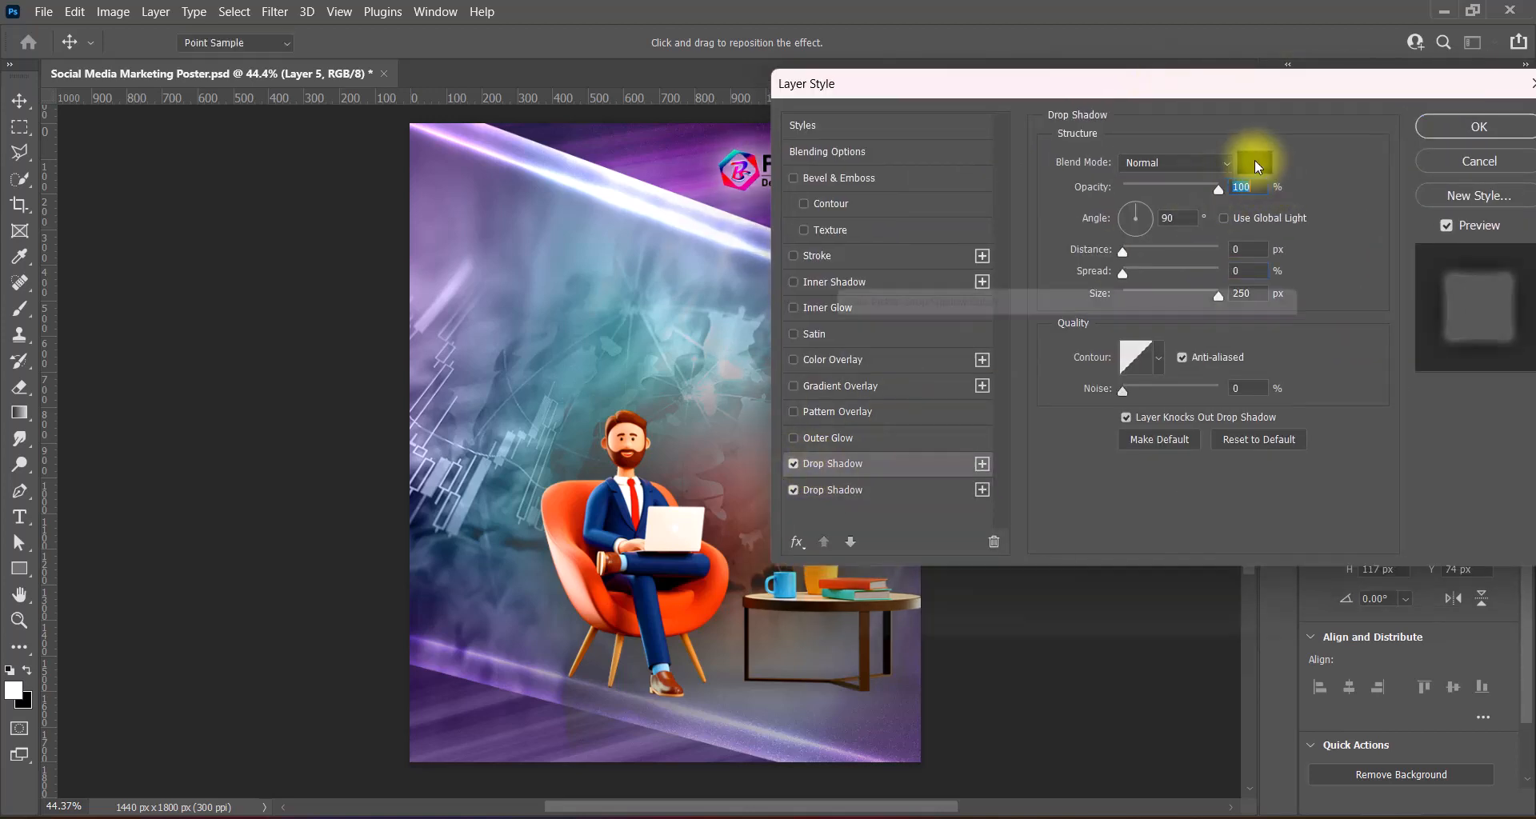
pyautogui.moveTo(874, 362); pyautogui.dragTo(795, 309)
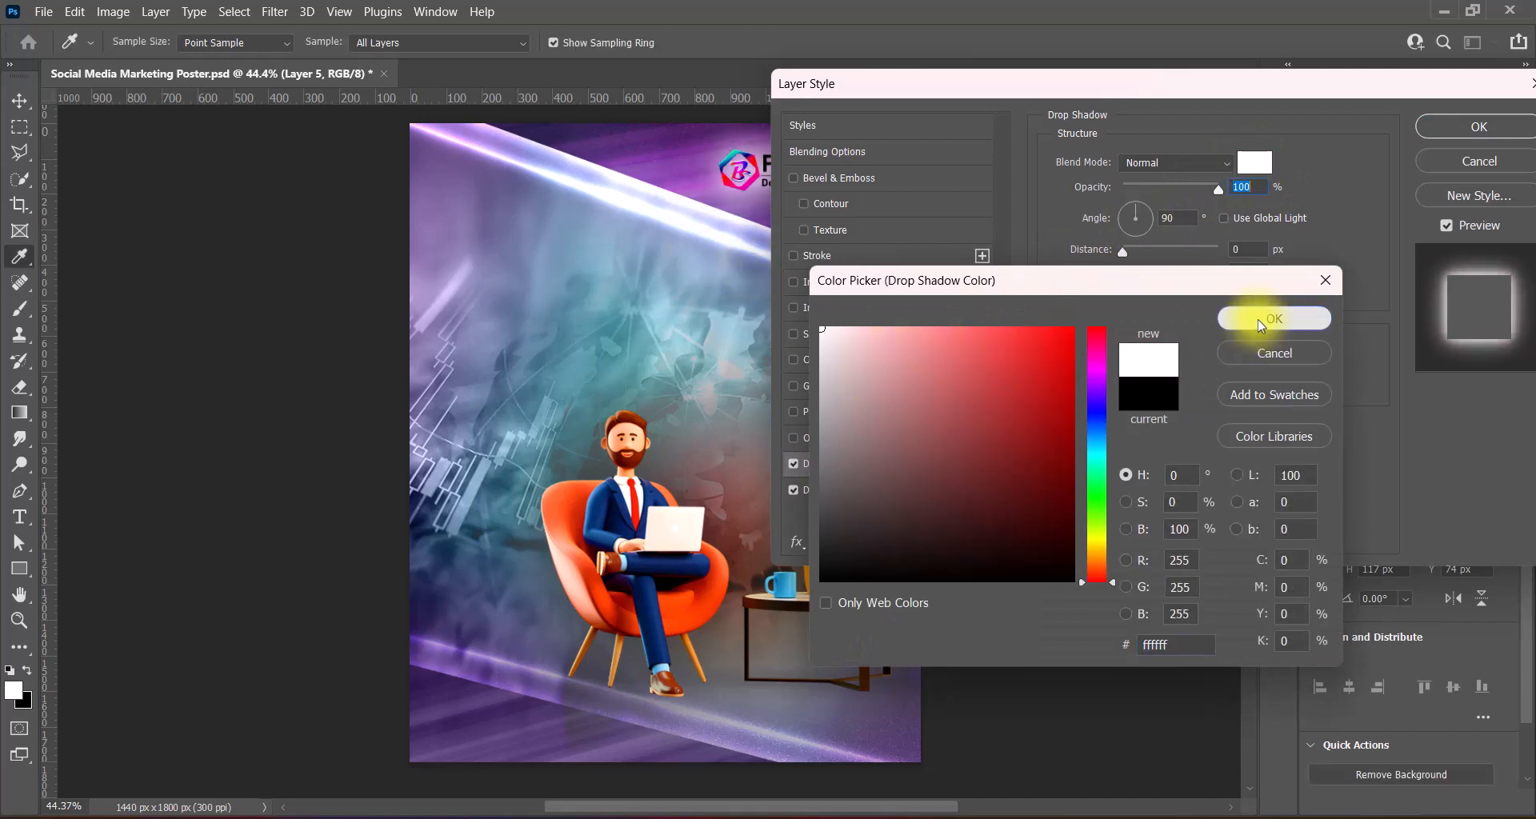
pyautogui.click(1257, 320)
pyautogui.write('3')
pyautogui.press('Tab')
pyautogui.write('3')
pyautogui.press('Tab')
pyautogui.write('3')
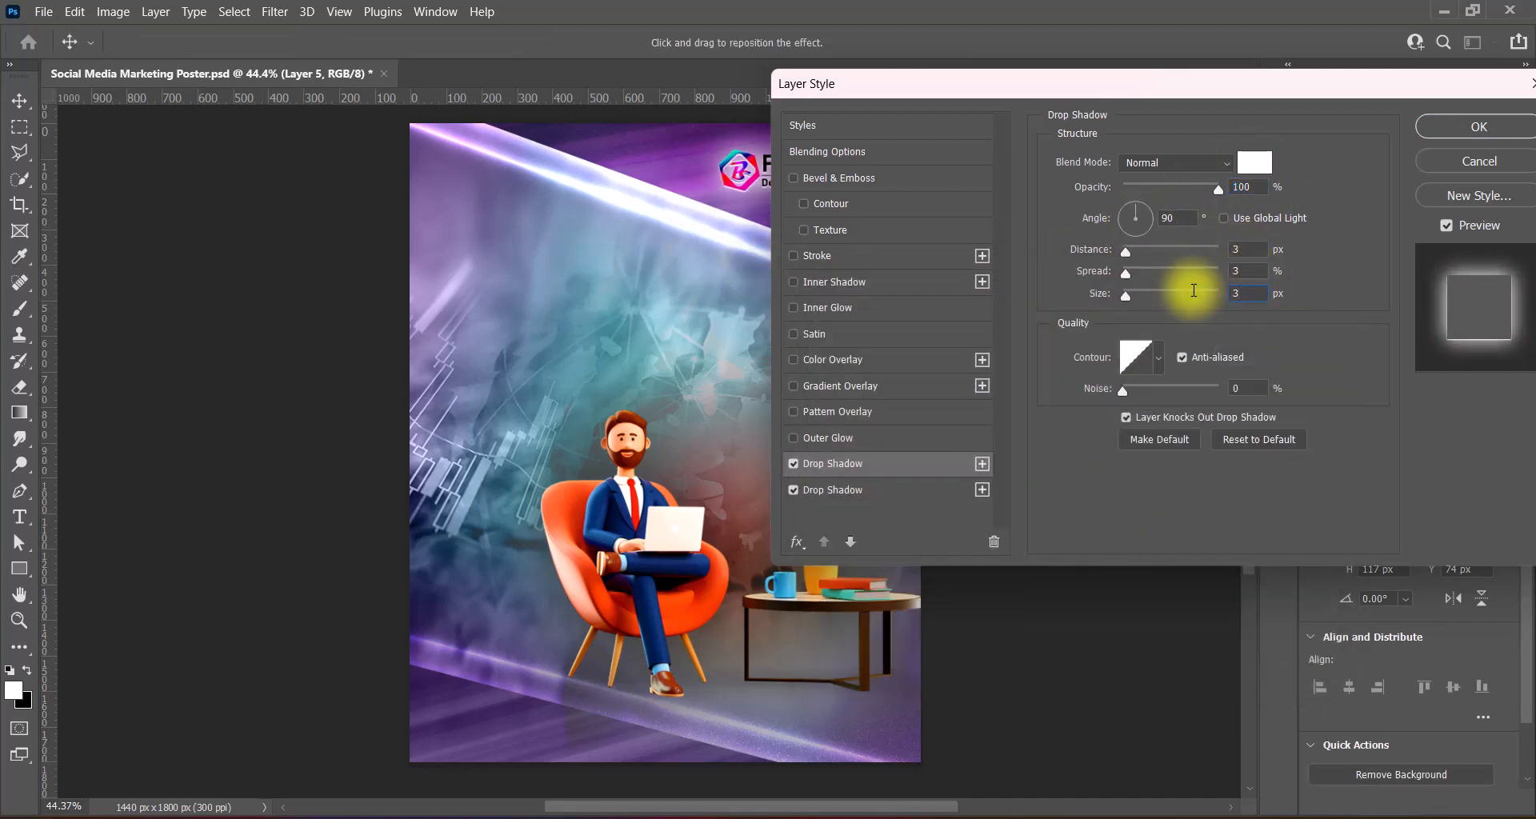
pyautogui.click(1444, 128)
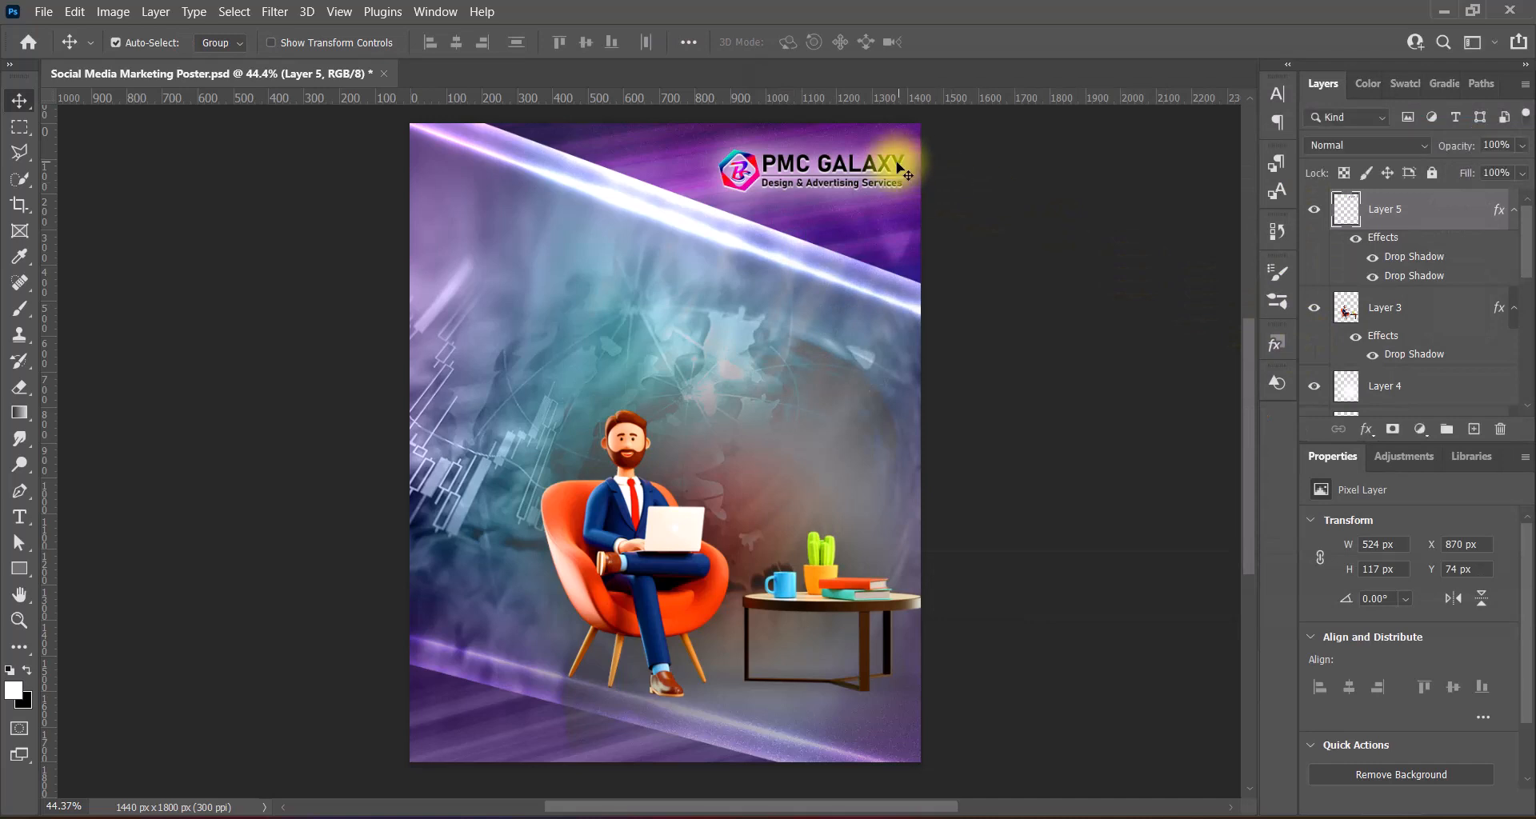
pyautogui.press('Up')
pyautogui.press('Up')
pyautogui.press('Up')
pyautogui.press('Up')
pyautogui.press('Up')
pyautogui.press('Up')
pyautogui.press('Up')
pyautogui.press('Up')
pyautogui.press('Up')
pyautogui.press('Up')
pyautogui.press('Up')
pyautogui.press('Up')
pyautogui.press('Right')
pyautogui.press('Right')
pyautogui.press('Right')
pyautogui.press('Right')
pyautogui.press('Right')
pyautogui.press('Right')
pyautogui.press('Right')
pyautogui.press('Right')
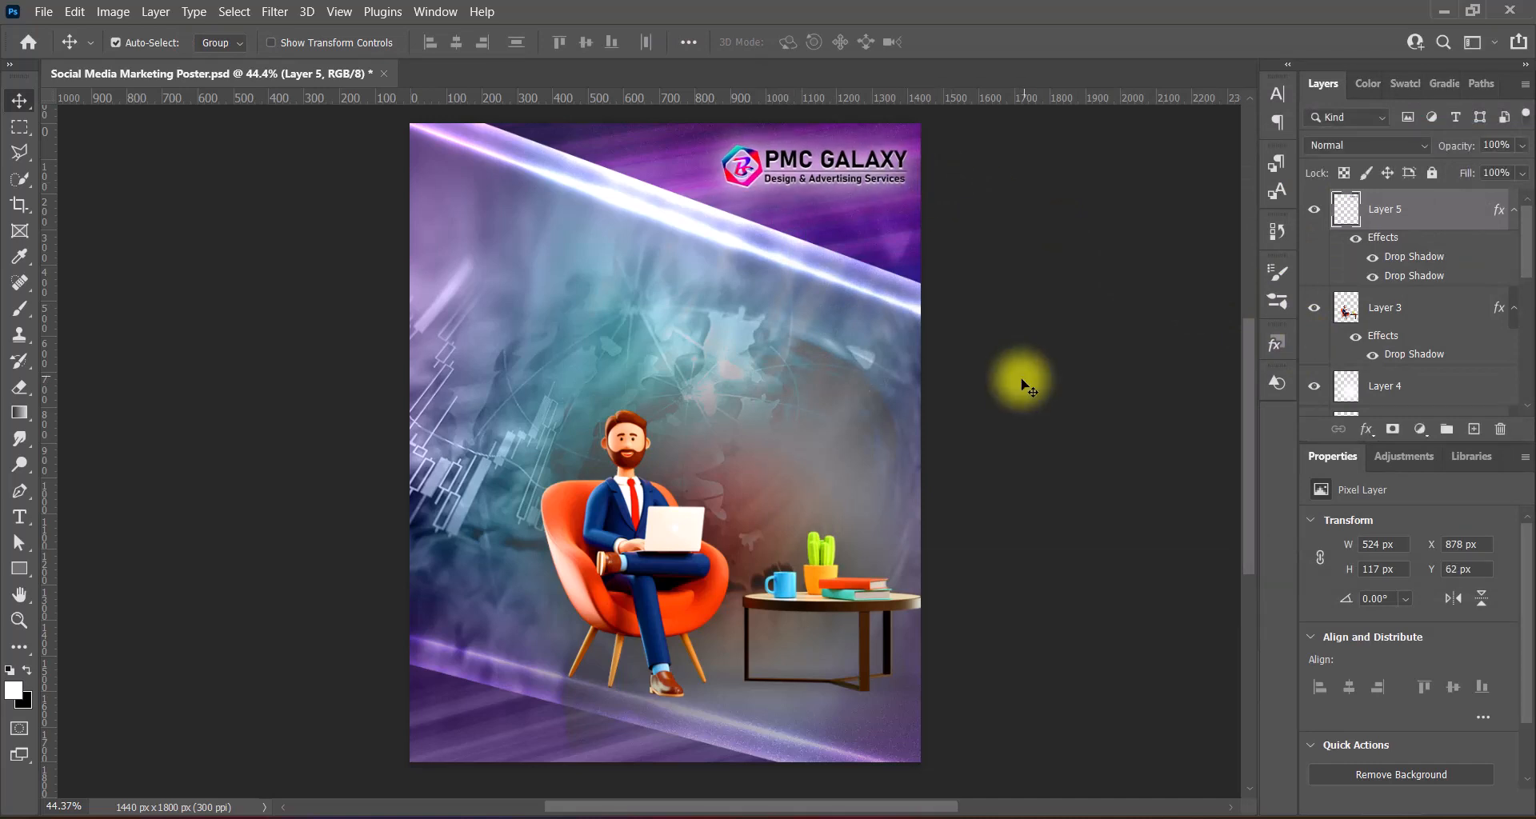
pyautogui.press('Down')
pyautogui.press('Down')
pyautogui.press('Down')
pyautogui.press('Down')
pyautogui.press('Down')
pyautogui.press('Down')
# - Refine the second white shadow to 150 px size, save the poster, and add a new Layer 6
pyautogui.rightClick(1346, 210)
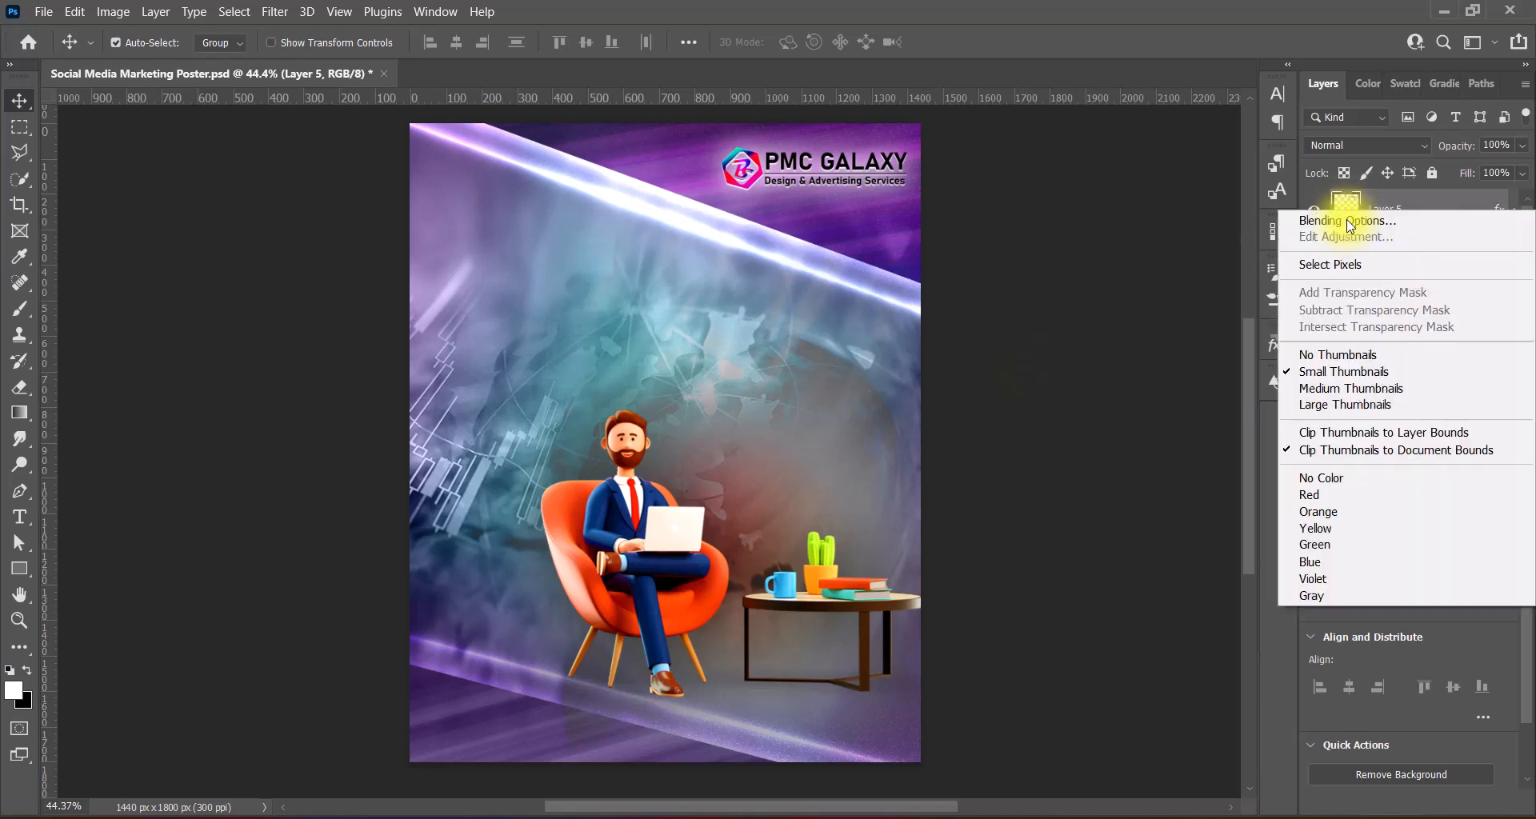
pyautogui.click(1316, 215)
pyautogui.click(936, 490)
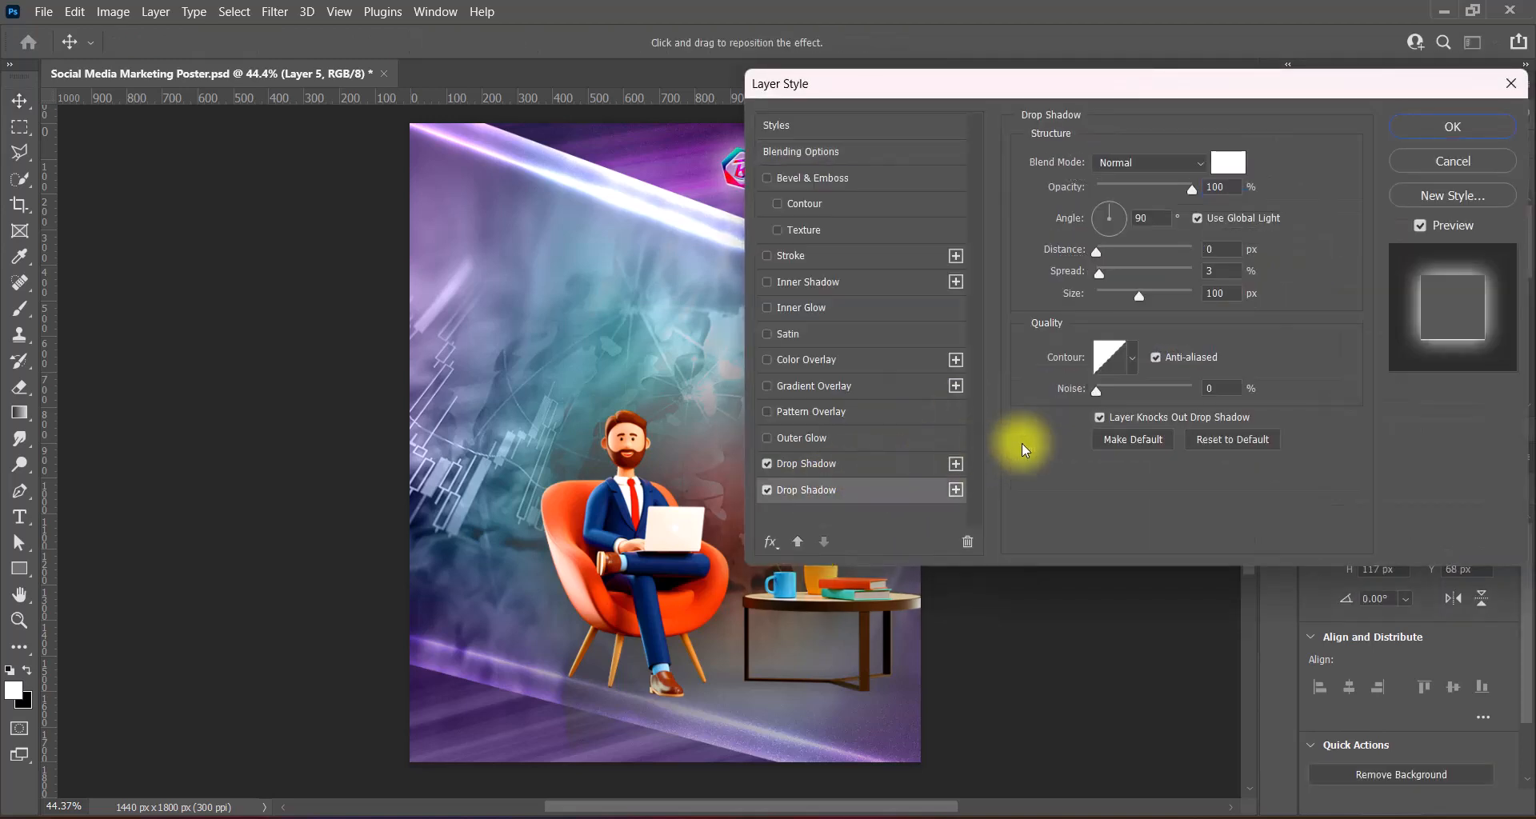
pyautogui.click(1216, 294)
pyautogui.click(1193, 275)
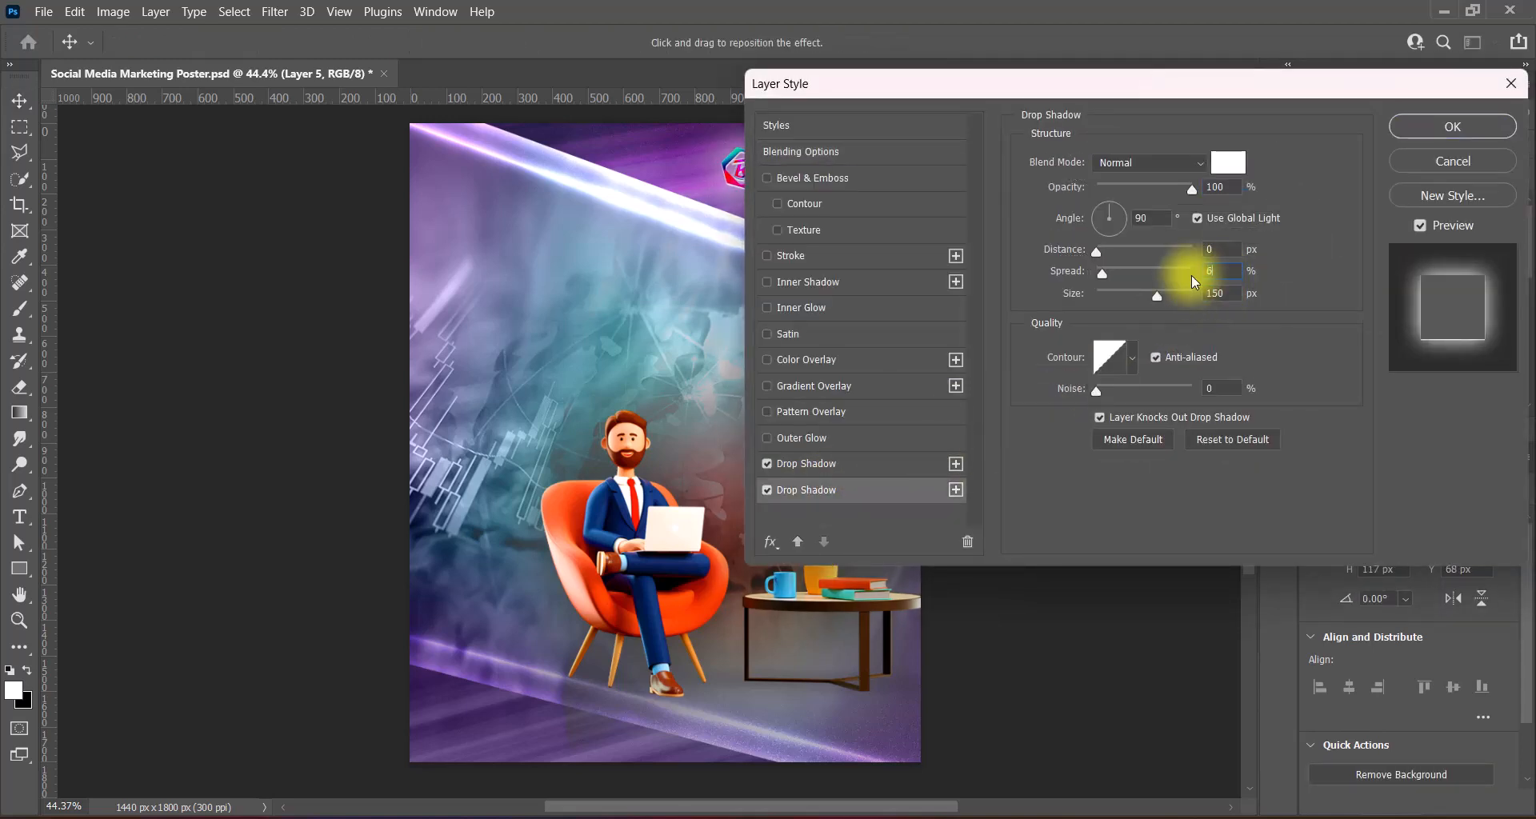
pyautogui.click(1438, 132)
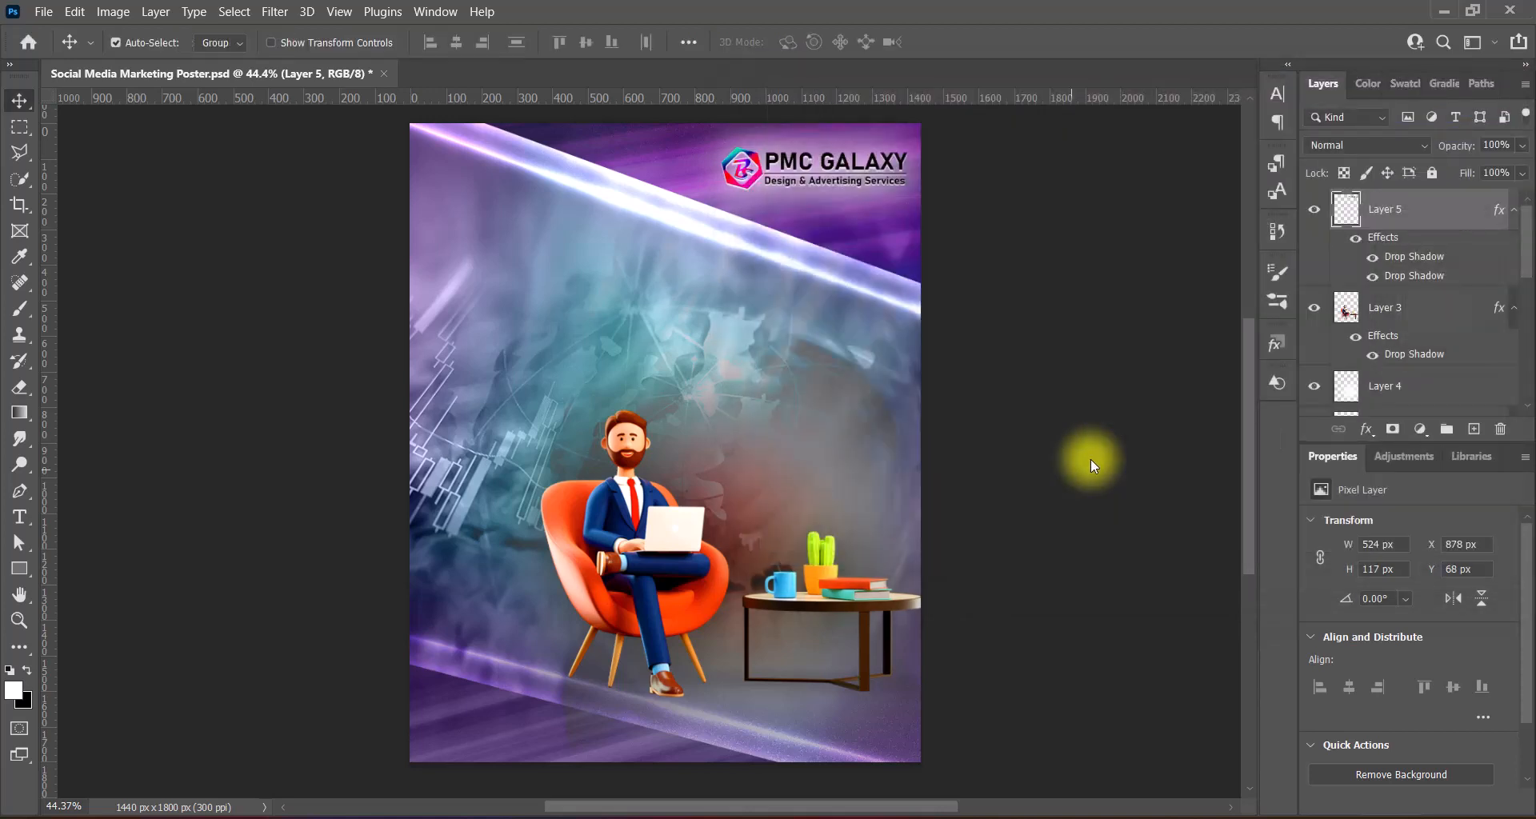
pyautogui.hotkey('ctrl', 's')
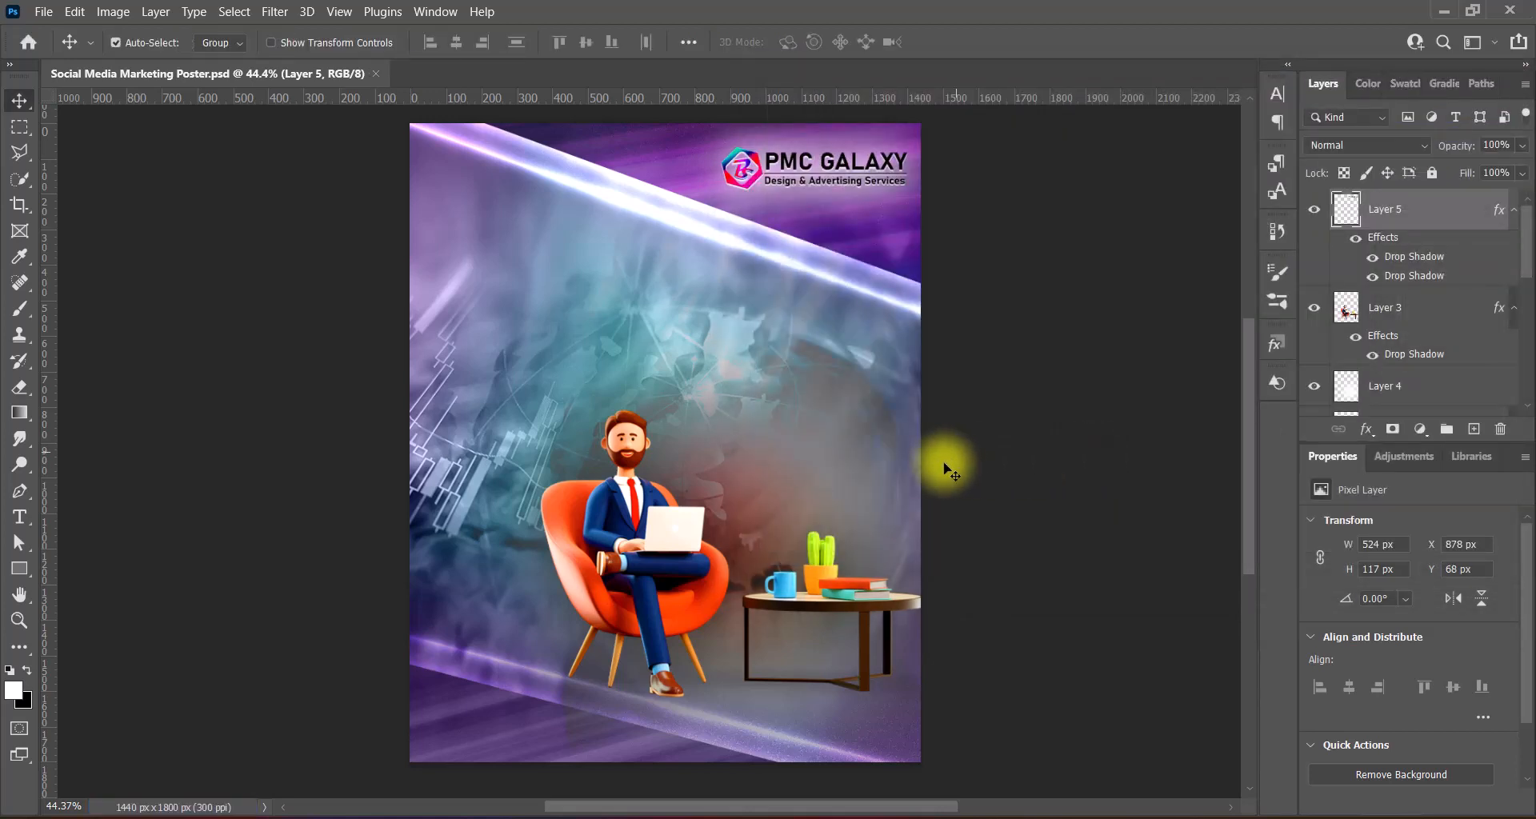
pyautogui.click(1474, 430)
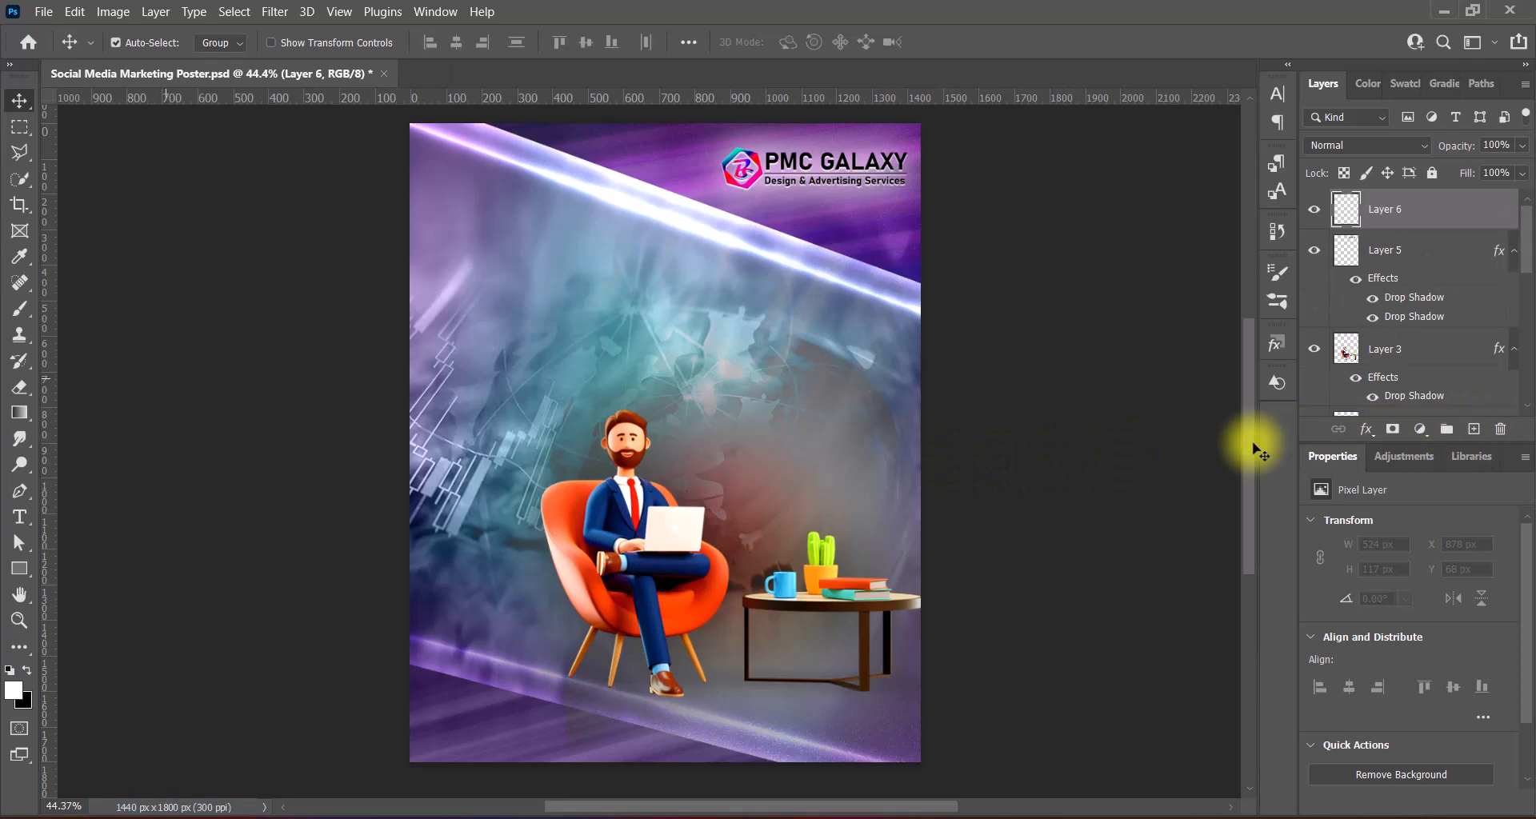
# - Start a white horizontal text layer for the headline, with WITH STRIKING on its own line
pyautogui.rightClick(20, 517)
pyautogui.click(100, 510)
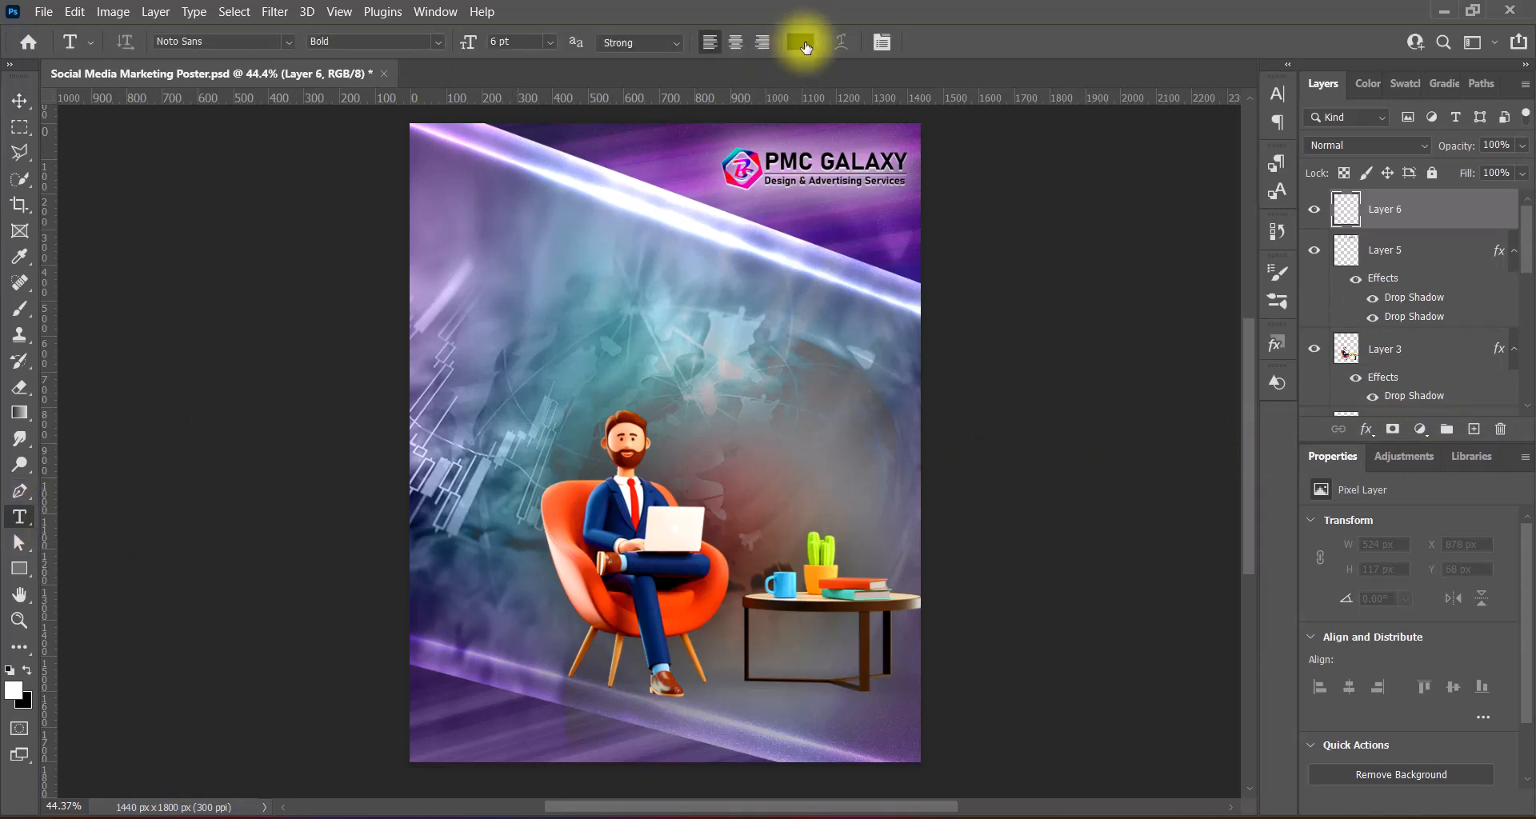
pyautogui.click(794, 42)
pyautogui.click(824, 335)
pyautogui.click(1236, 318)
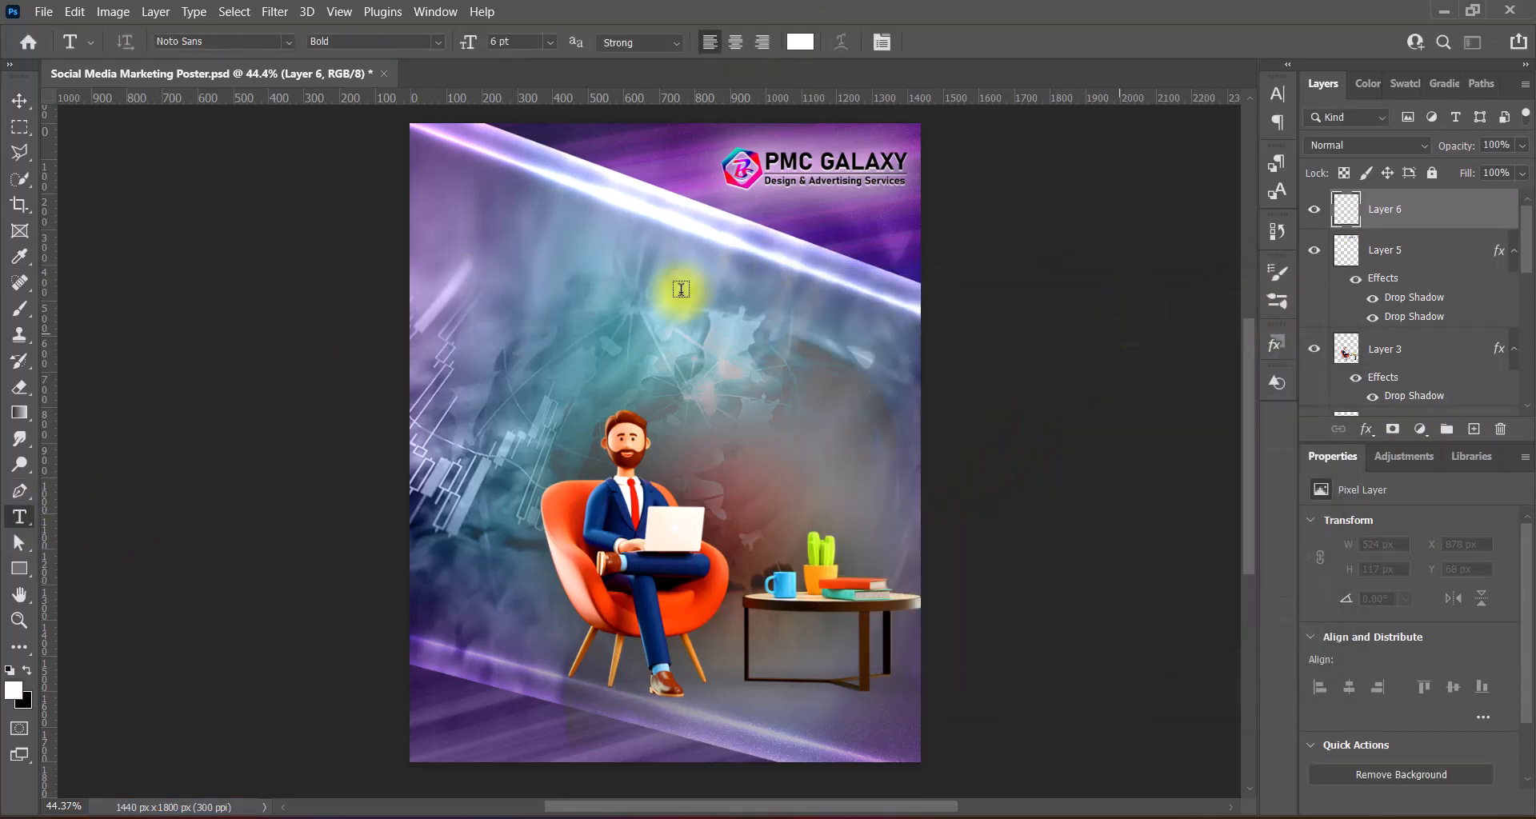
pyautogui.click(480, 239)
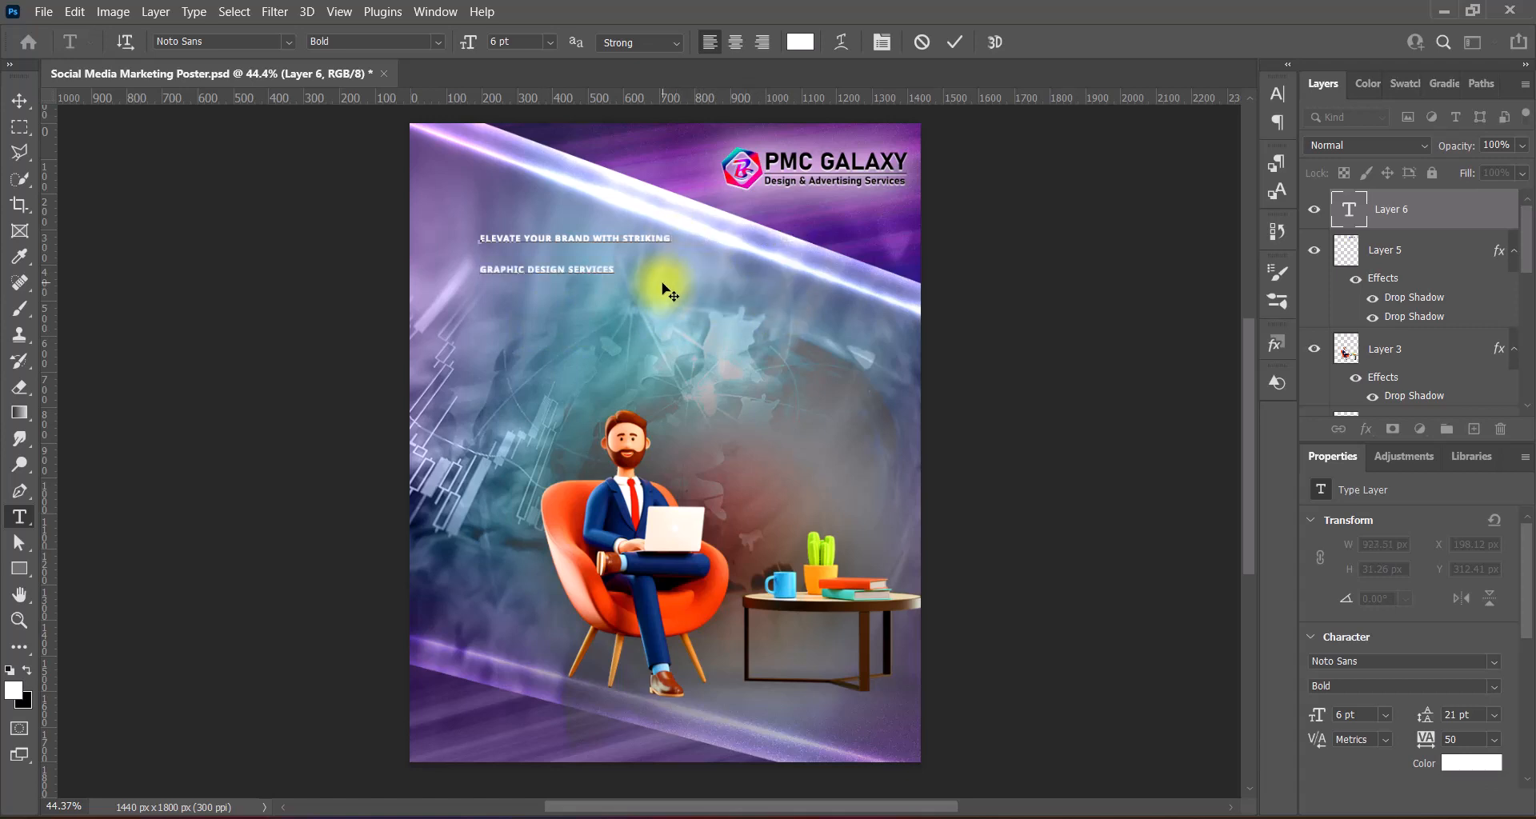
pyautogui.press('Return')
# - Set the headline in Dosis with 12 pt first lines and an 18 pt Oswald last line
pyautogui.hotkey('ctrl', 'a')
pyautogui.click(288, 41)
pyautogui.click(407, 178)
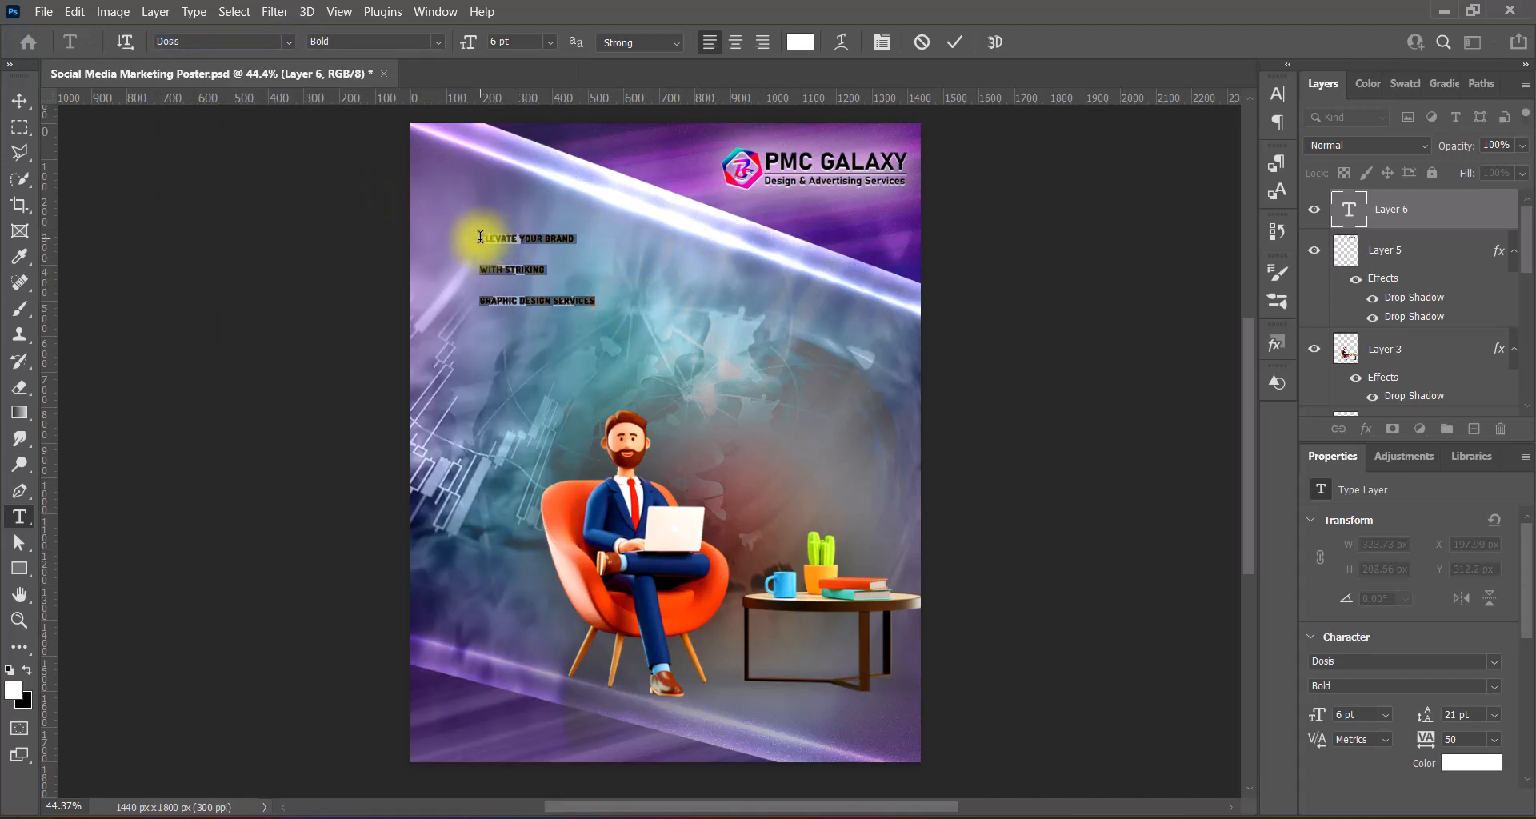
pyautogui.moveTo(480, 237); pyautogui.dragTo(597, 301)
pyautogui.click(550, 43)
pyautogui.click(534, 161)
pyautogui.click(288, 44)
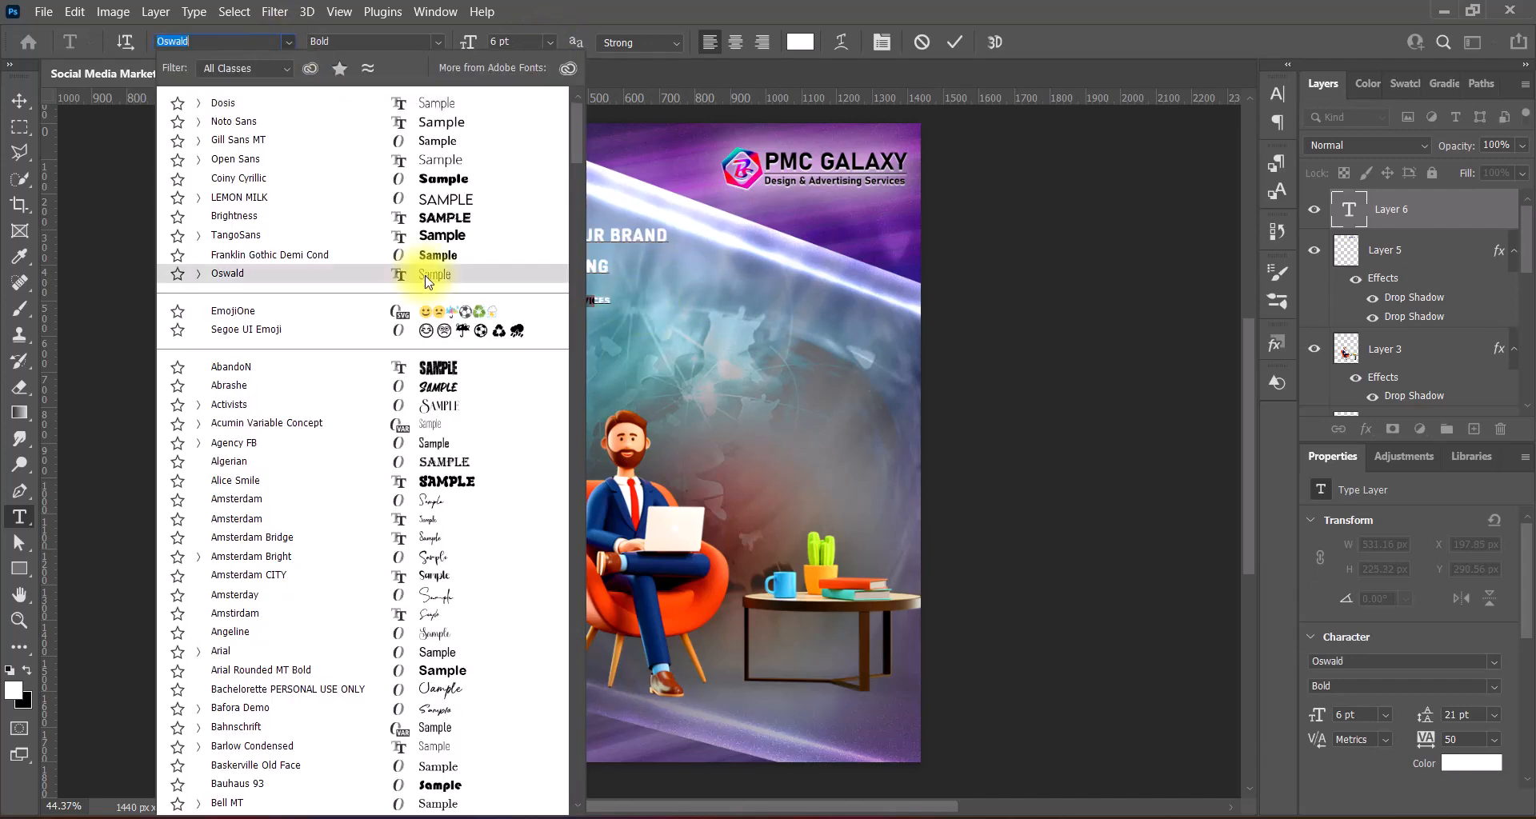
pyautogui.click(428, 280)
pyautogui.click(550, 44)
pyautogui.click(533, 205)
# - Turn off faux bold, use small caps on the first lines, and make With Striking 18 pt with 200 tracking
pyautogui.click(1278, 93)
pyautogui.click(1064, 230)
pyautogui.moveTo(480, 236); pyautogui.dragTo(616, 265)
pyautogui.click(1137, 231)
pyautogui.click(538, 274)
pyautogui.moveTo(481, 264); pyautogui.dragTo(608, 265)
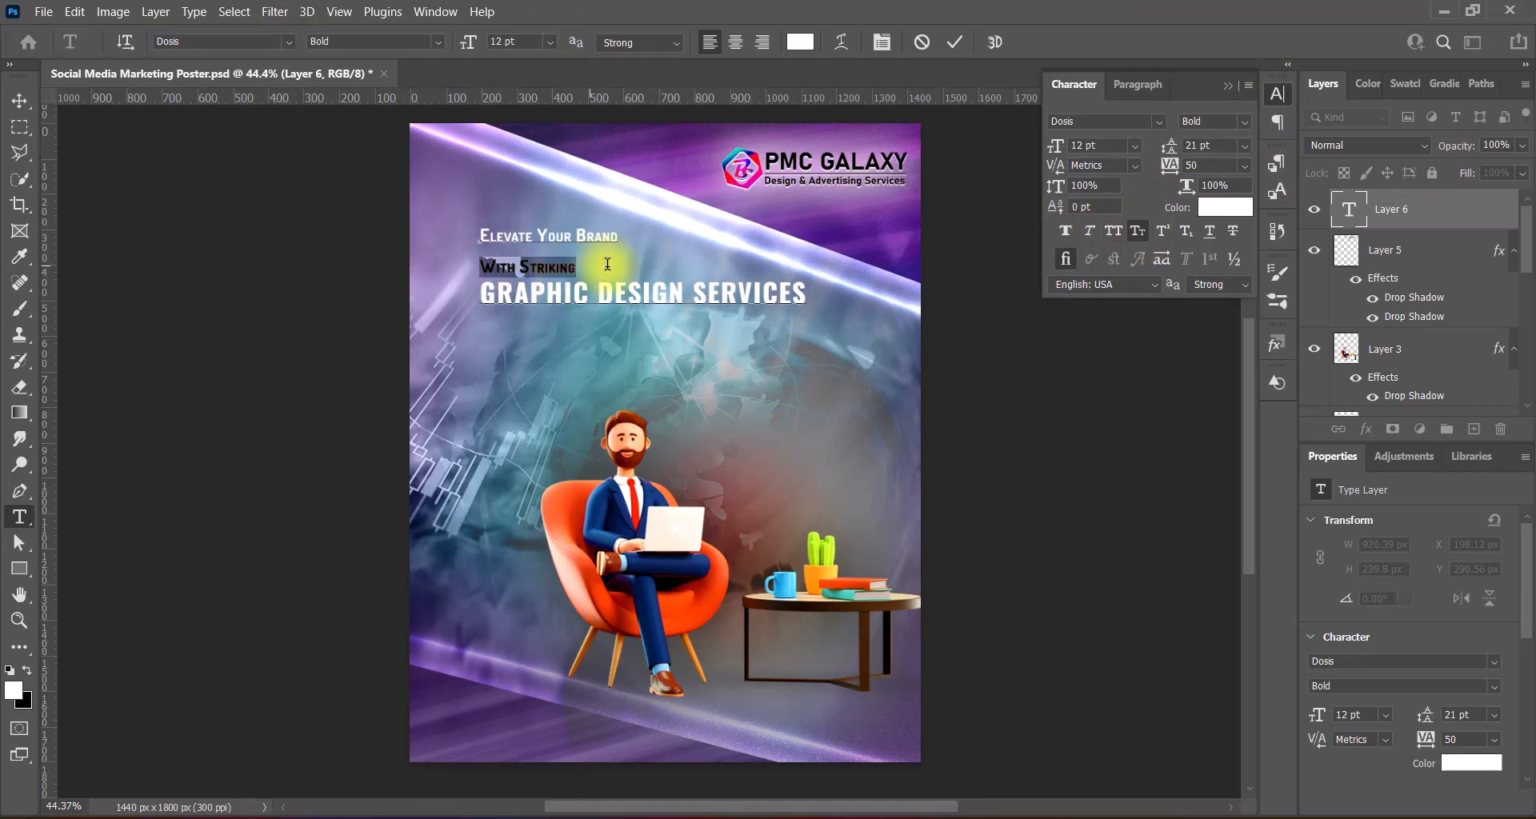
pyautogui.click(551, 43)
pyautogui.click(534, 208)
pyautogui.click(1244, 166)
pyautogui.click(1216, 400)
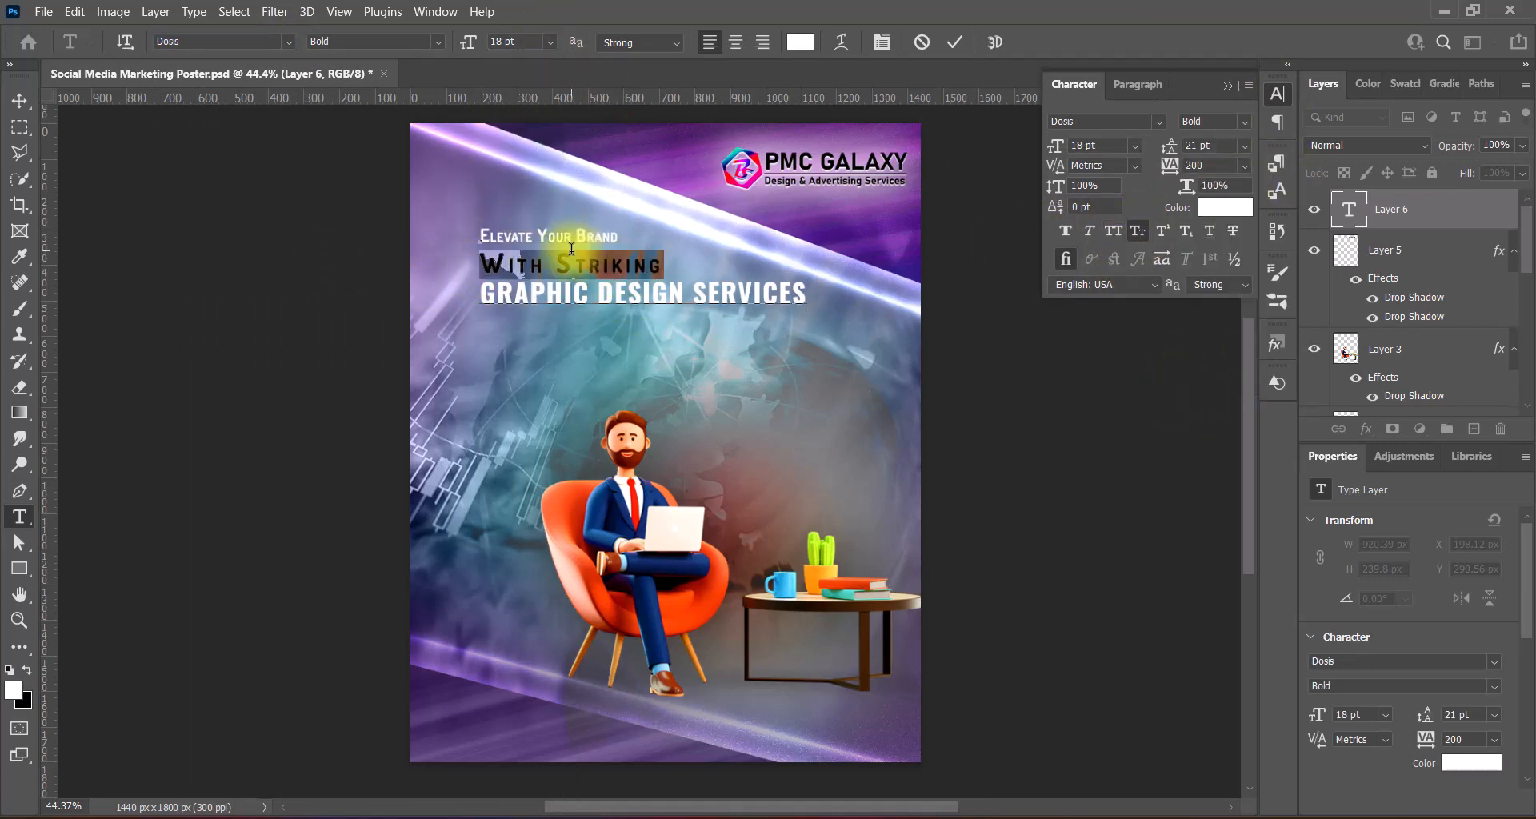
pyautogui.click(1228, 85)
# - Move the headline about 66 px left and scale it up
pyautogui.click(19, 101)
pyautogui.moveTo(745, 310); pyautogui.dragTo(810, 362)
pyautogui.hotkey('ctrl', 't')
pyautogui.moveTo(663, 311); pyautogui.dragTo(420, 256)
pyautogui.press('Return')
# - Make With Striking ExtraBold, set 30 pt line spacing, and size the last line to 22 pt
pyautogui.doubleClick(601, 264)
pyautogui.click(439, 42)
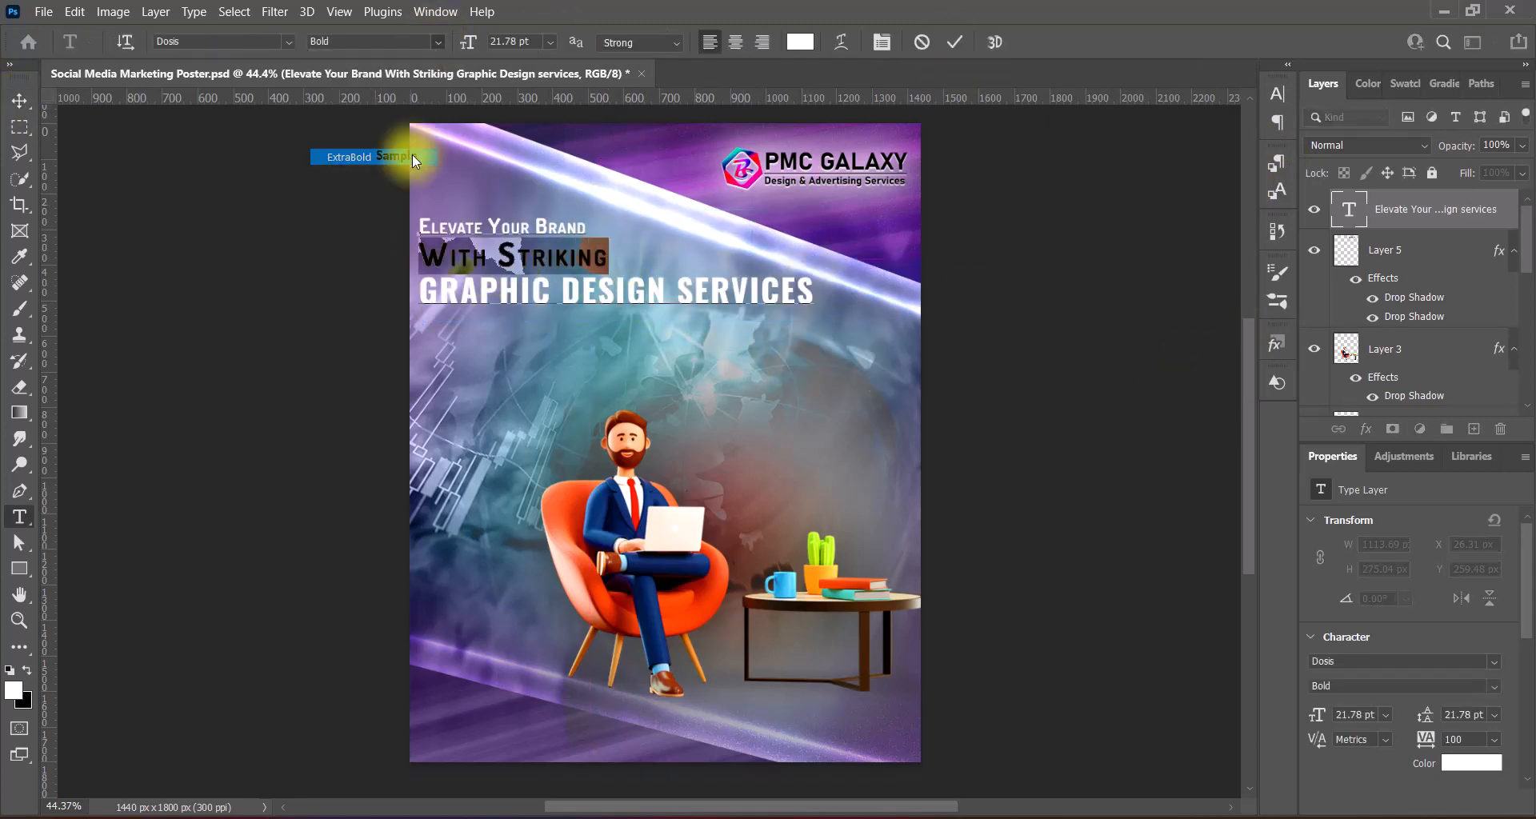
pyautogui.click(411, 155)
pyautogui.click(614, 253)
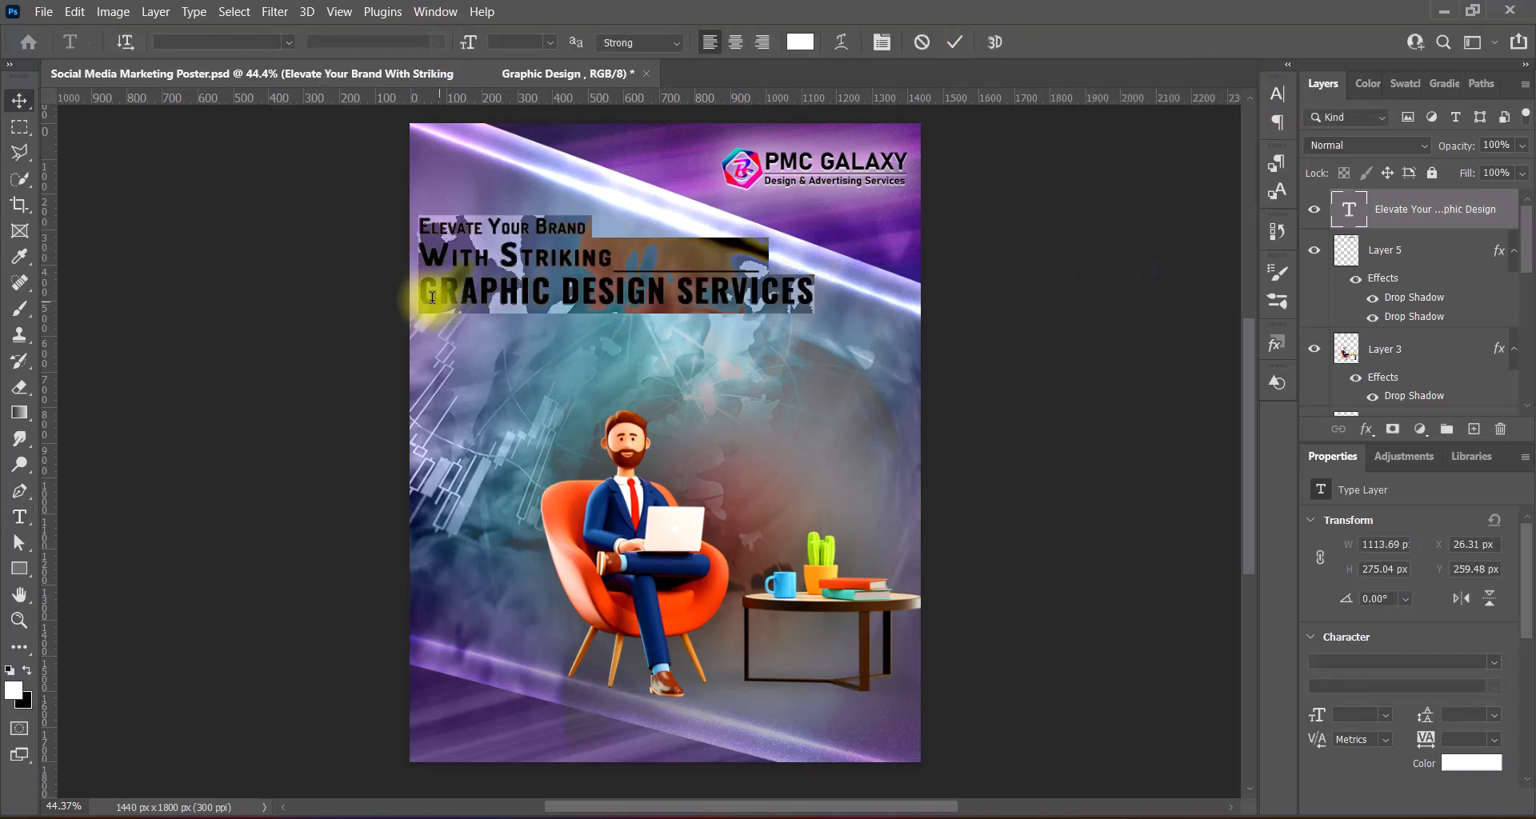
pyautogui.click(1277, 93)
pyautogui.click(1244, 145)
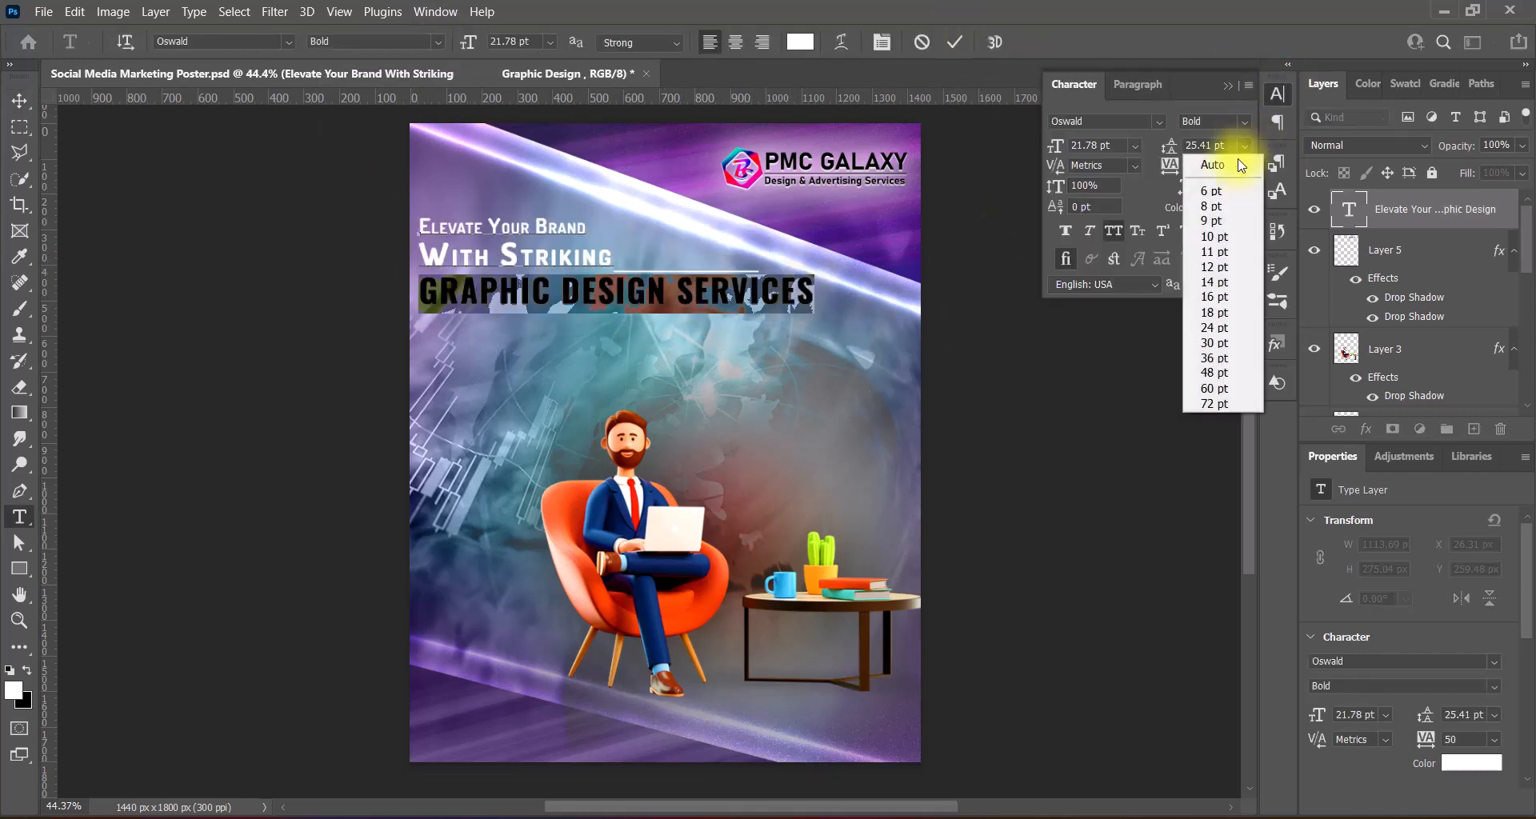
pyautogui.click(1214, 343)
pyautogui.click(550, 42)
pyautogui.click(530, 221)
pyautogui.doubleClick(497, 42)
pyautogui.write('22')
# - Colour GRAPHIC DESIGN yellow #fff000 and SERVICES a light cyan
pyautogui.moveTo(421, 302); pyautogui.dragTo(667, 302)
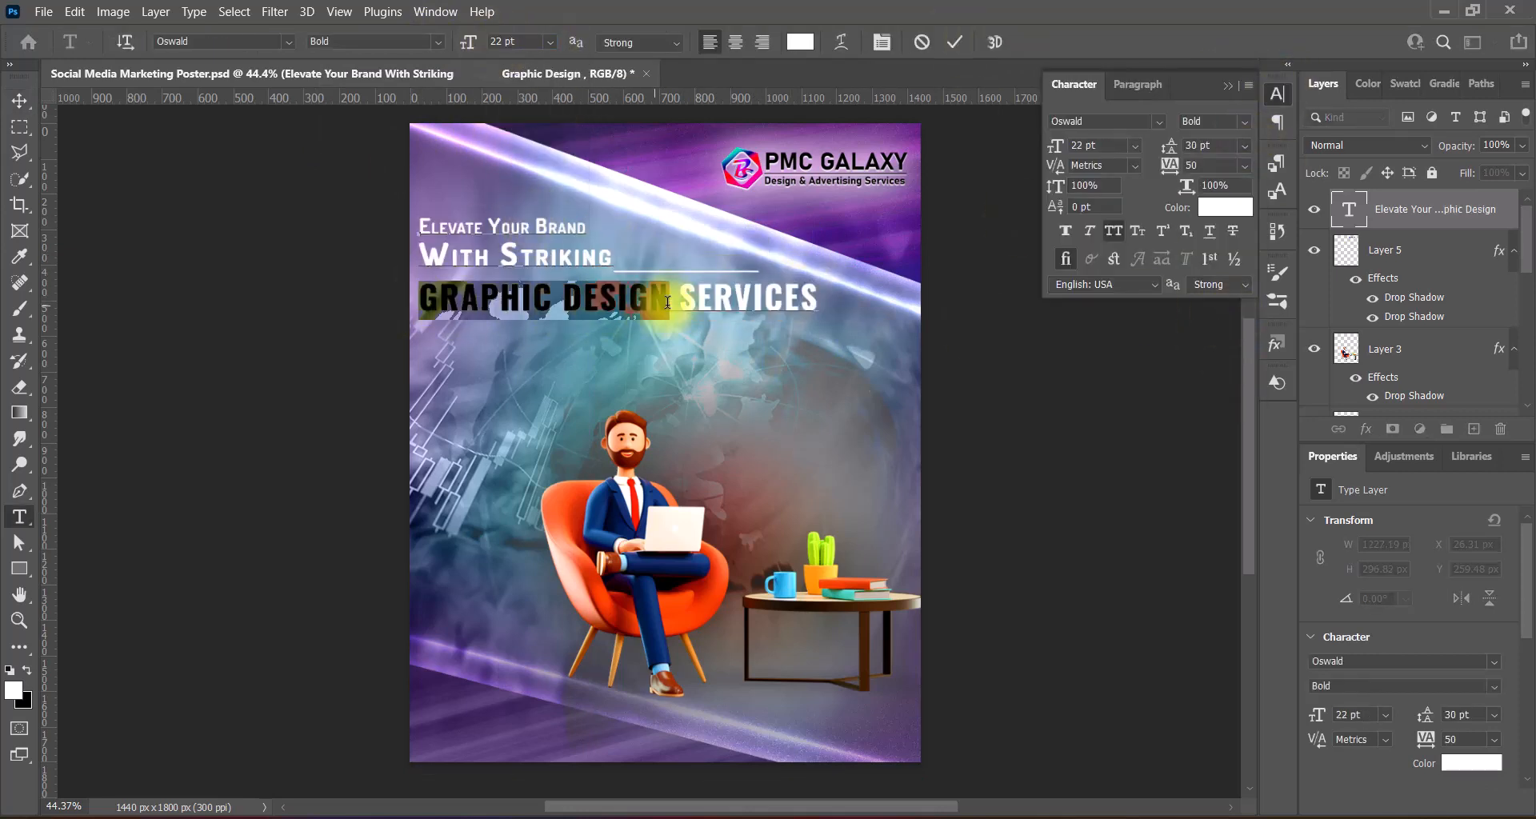
pyautogui.click(800, 42)
pyautogui.write('fff000')
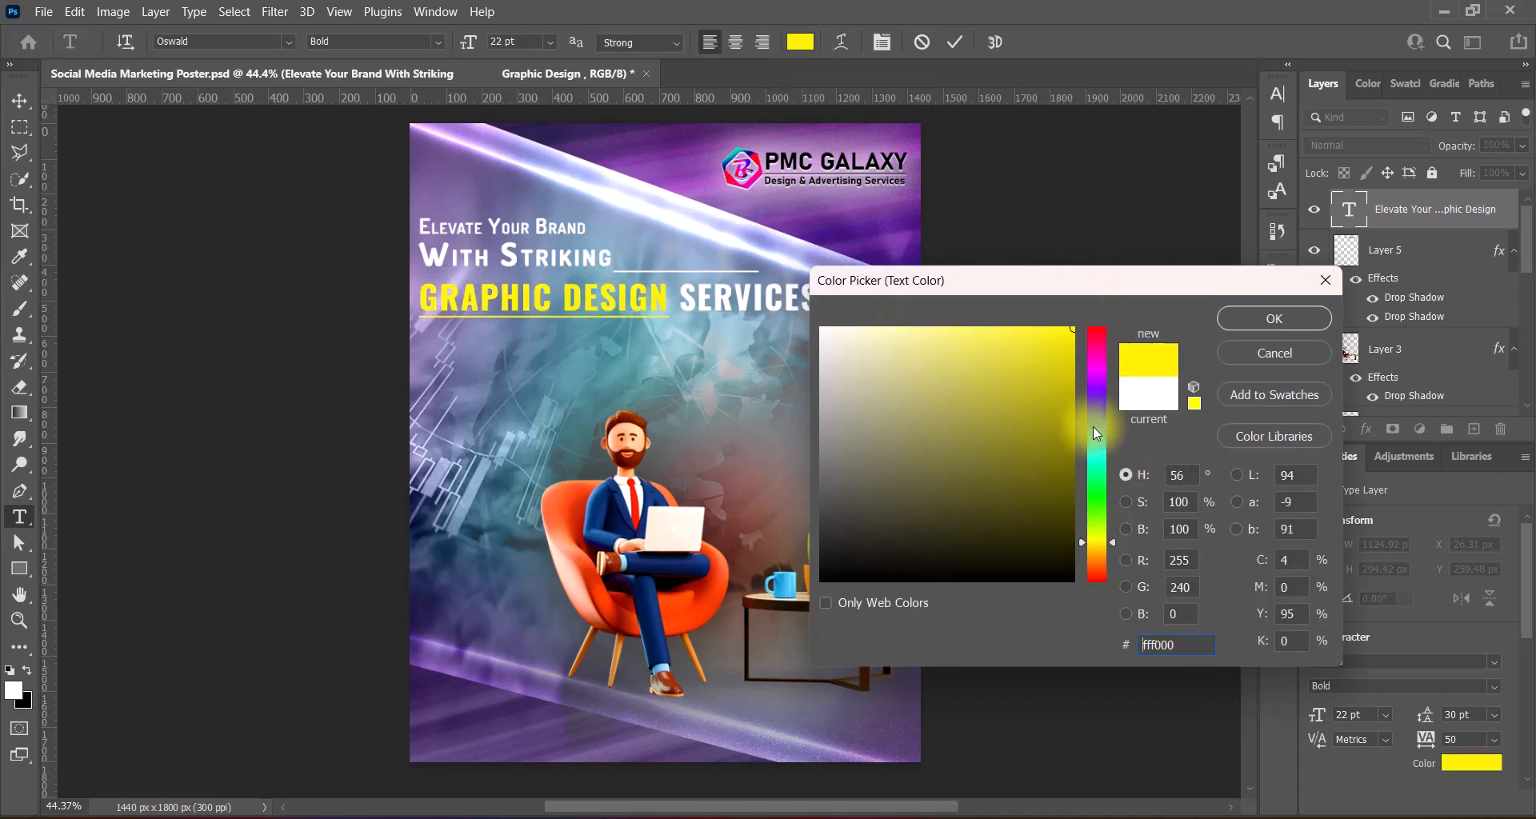
pyautogui.press('Return')
pyautogui.moveTo(677, 299); pyautogui.dragTo(873, 311)
pyautogui.click(800, 41)
pyautogui.click(1096, 457)
pyautogui.click(1254, 319)
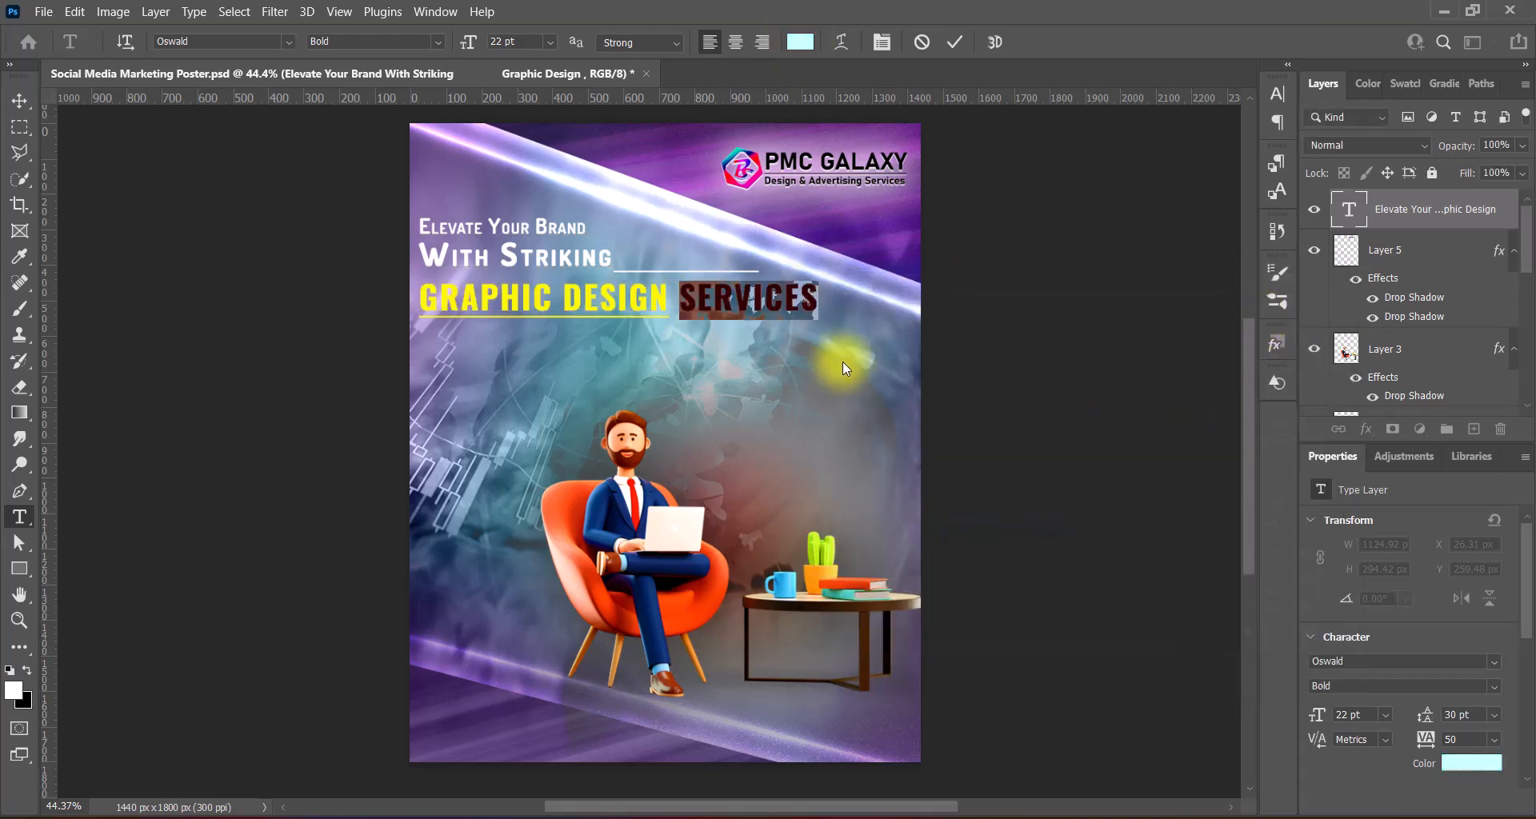
# - Make GRAPHIC DESIGN Bold with faux bold at 30 pt
pyautogui.moveTo(419, 297); pyautogui.dragTo(646, 308)
pyautogui.click(1276, 94)
pyautogui.click(438, 41)
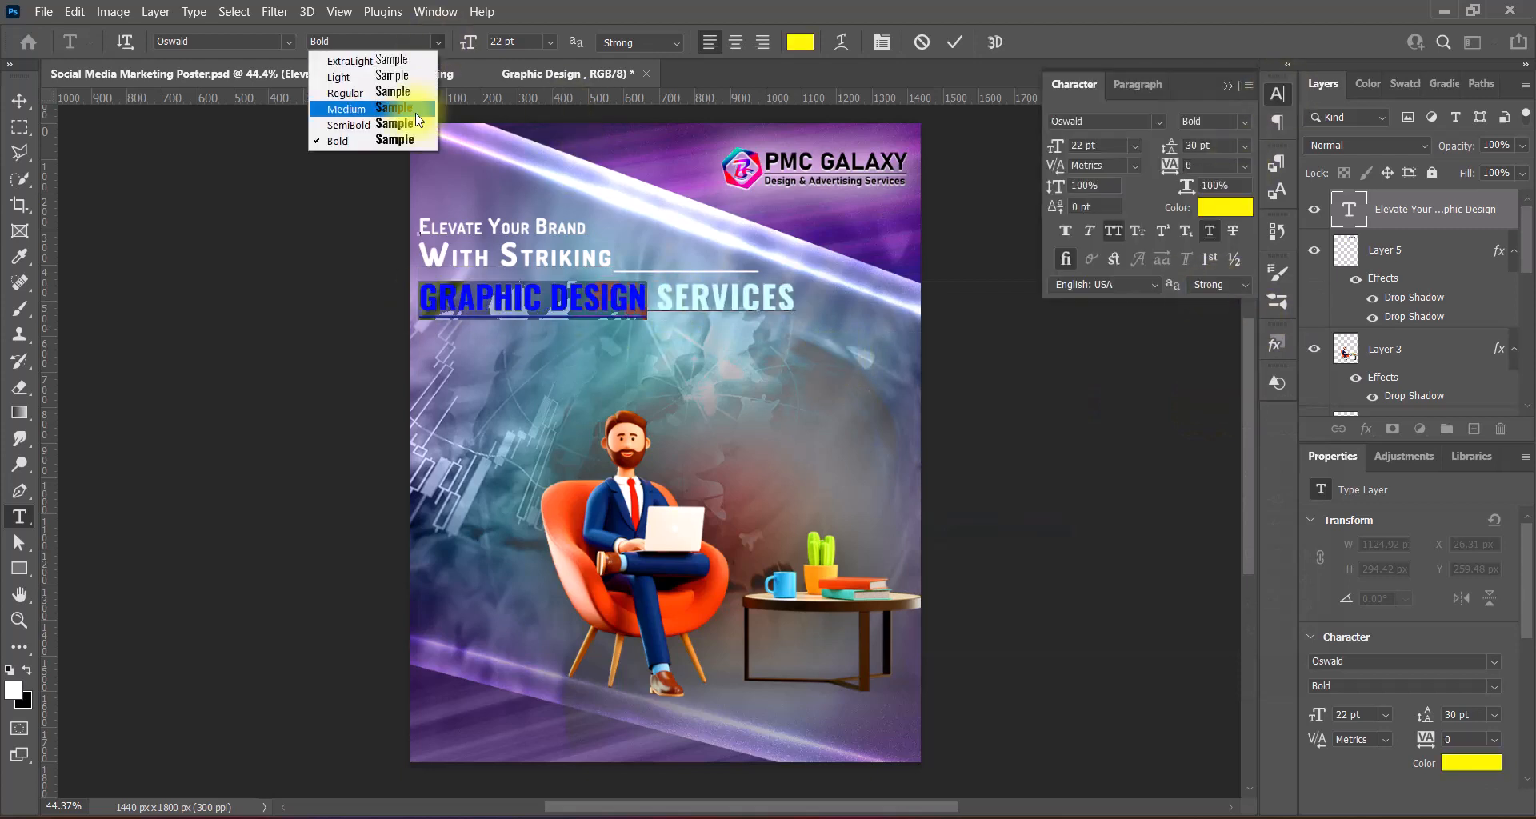
pyautogui.click(1068, 229)
pyautogui.click(550, 41)
pyautogui.click(536, 227)
pyautogui.click(955, 44)
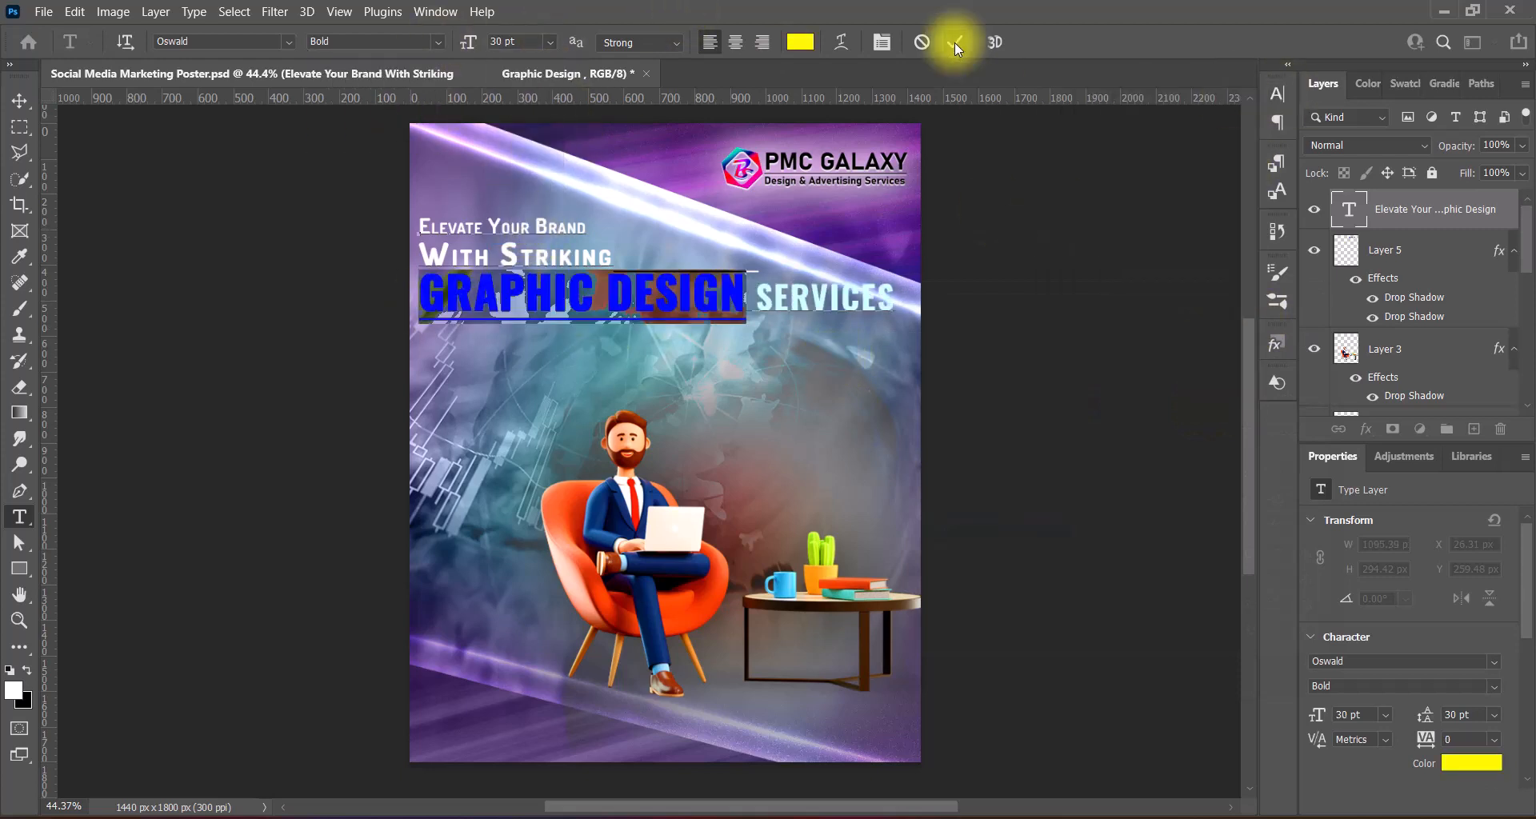
pyautogui.press('v')
# - Move the headline down, scale it to about 91%, and reapply 30 pt line spacing
pyautogui.moveTo(737, 301); pyautogui.dragTo(736, 320)
pyautogui.hotkey('ctrl', 't')
pyautogui.moveTo(895, 288); pyautogui.dragTo(424, 308)
pyautogui.press('Return')
pyautogui.press('Up')
pyautogui.press('Up')
pyautogui.press('Up')
pyautogui.press('Up')
pyautogui.press('Up')
pyautogui.press('Up')
pyautogui.press('Up')
pyautogui.press('Up')
pyautogui.press('Up')
pyautogui.press('Up')
pyautogui.press('Up')
pyautogui.press('Up')
pyautogui.press('Up')
pyautogui.press('Up')
pyautogui.press('Up')
pyautogui.press('Up')
pyautogui.press('Up')
pyautogui.press('Up')
pyautogui.press('Up')
pyautogui.press('Up')
pyautogui.press('t')
pyautogui.click(1277, 93)
pyautogui.click(1245, 145)
pyautogui.click(1208, 337)
pyautogui.click(1276, 94)
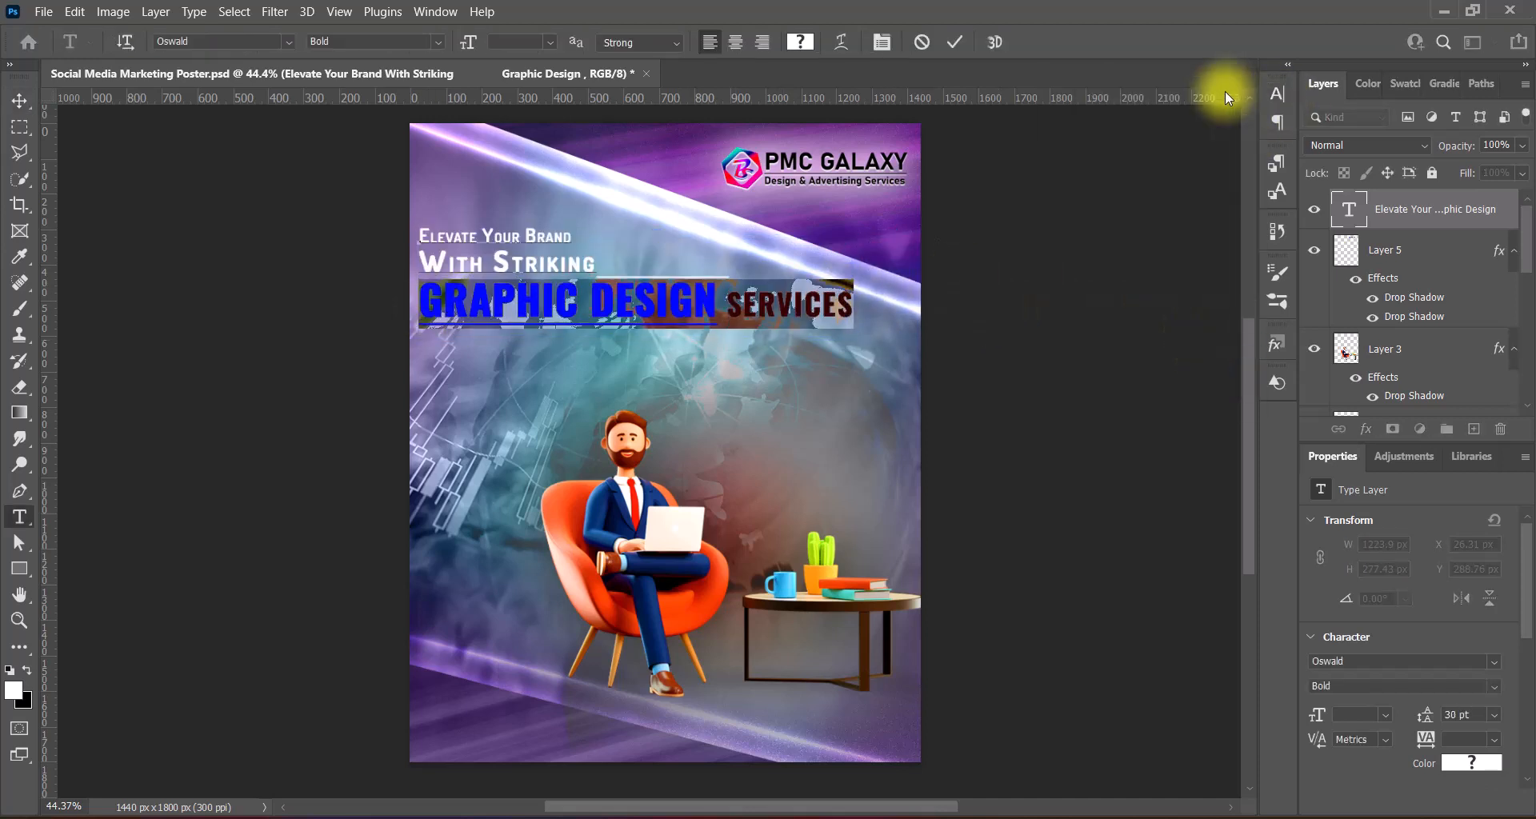
pyautogui.hotkey('ctrl', 'Return')
# - Add a first black drop shadow to the headline, entering 63 in its settings
pyautogui.press('v')
pyautogui.doubleClick(1341, 202)
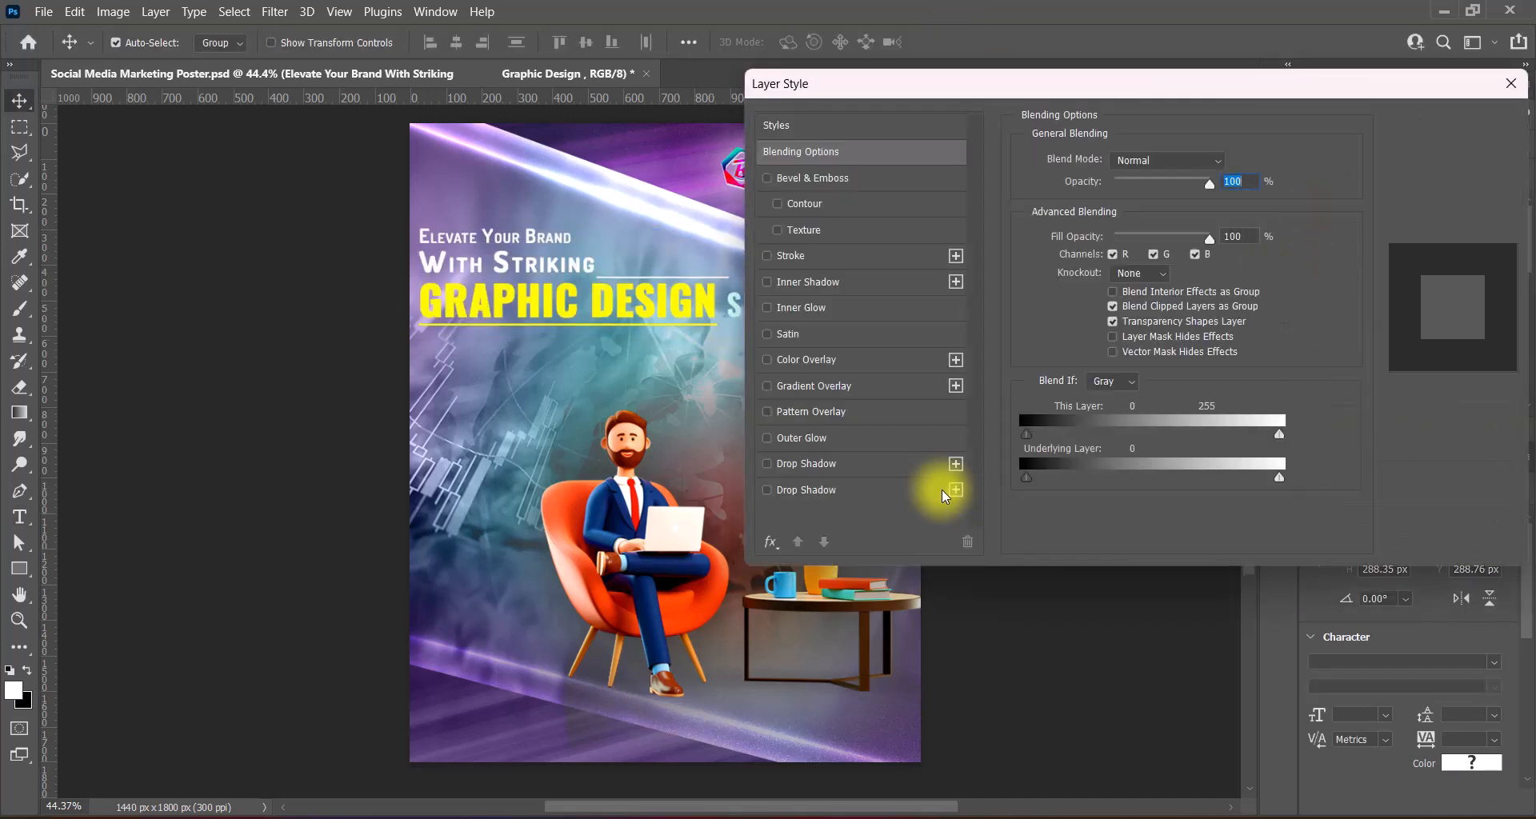
pyautogui.click(785, 465)
pyautogui.click(1228, 162)
pyautogui.moveTo(897, 387); pyautogui.dragTo(782, 603)
pyautogui.click(1273, 320)
pyautogui.write('6')
pyautogui.moveTo(1214, 249)
pyautogui.mouseDown()
pyautogui.moveTo(1179, 257)
pyautogui.moveTo(1198, 252)
pyautogui.mouseUp()
pyautogui.write('3')
# - Add a second soft black drop shadow at 180 px, nudge the headline, and save the poster
pyautogui.click(806, 490)
pyautogui.click(1228, 162)
pyautogui.moveTo(898, 448); pyautogui.dragTo(792, 600)
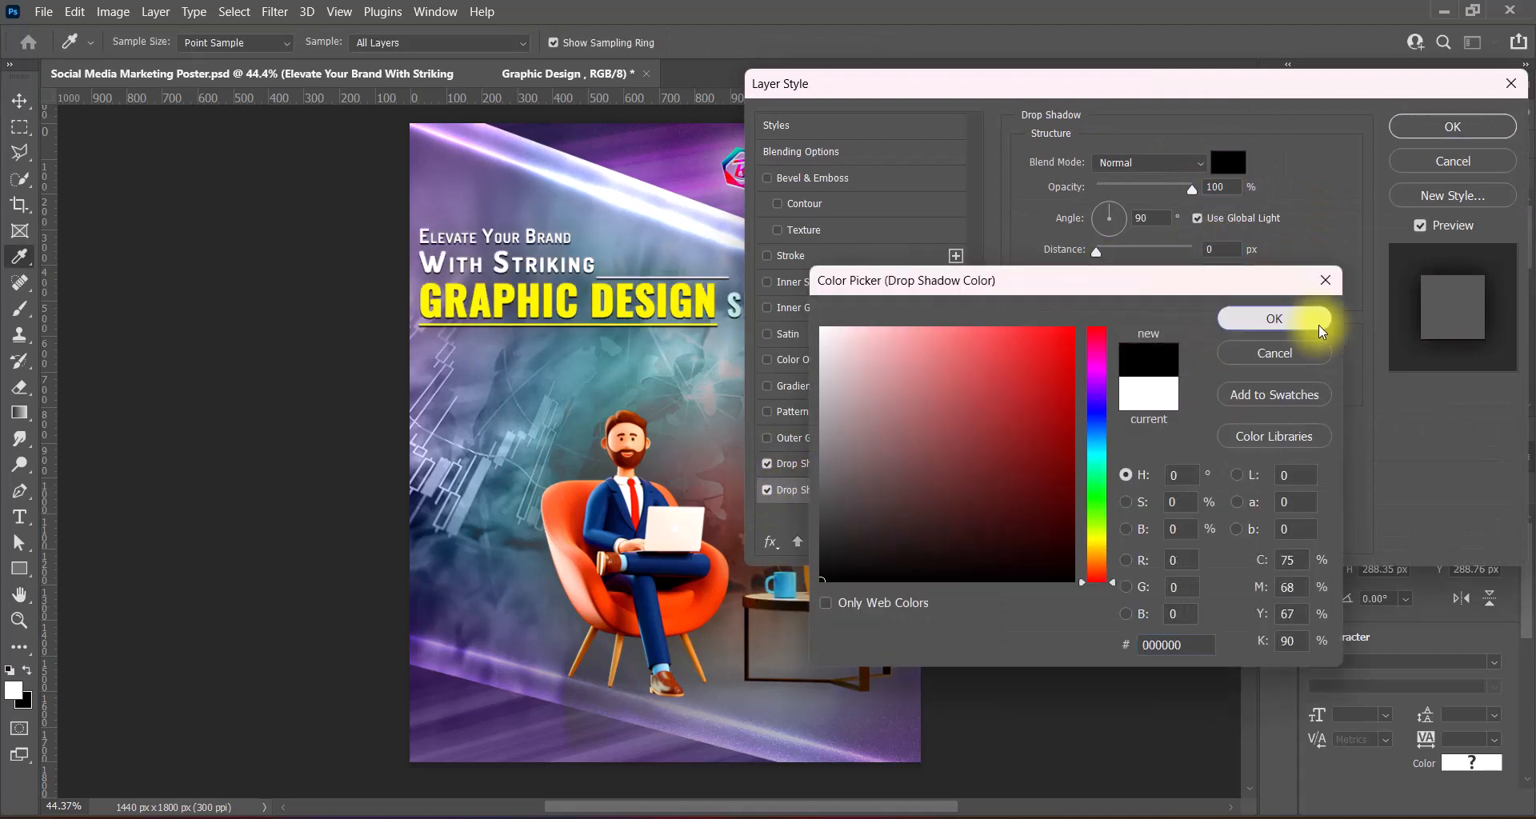
pyautogui.click(1274, 320)
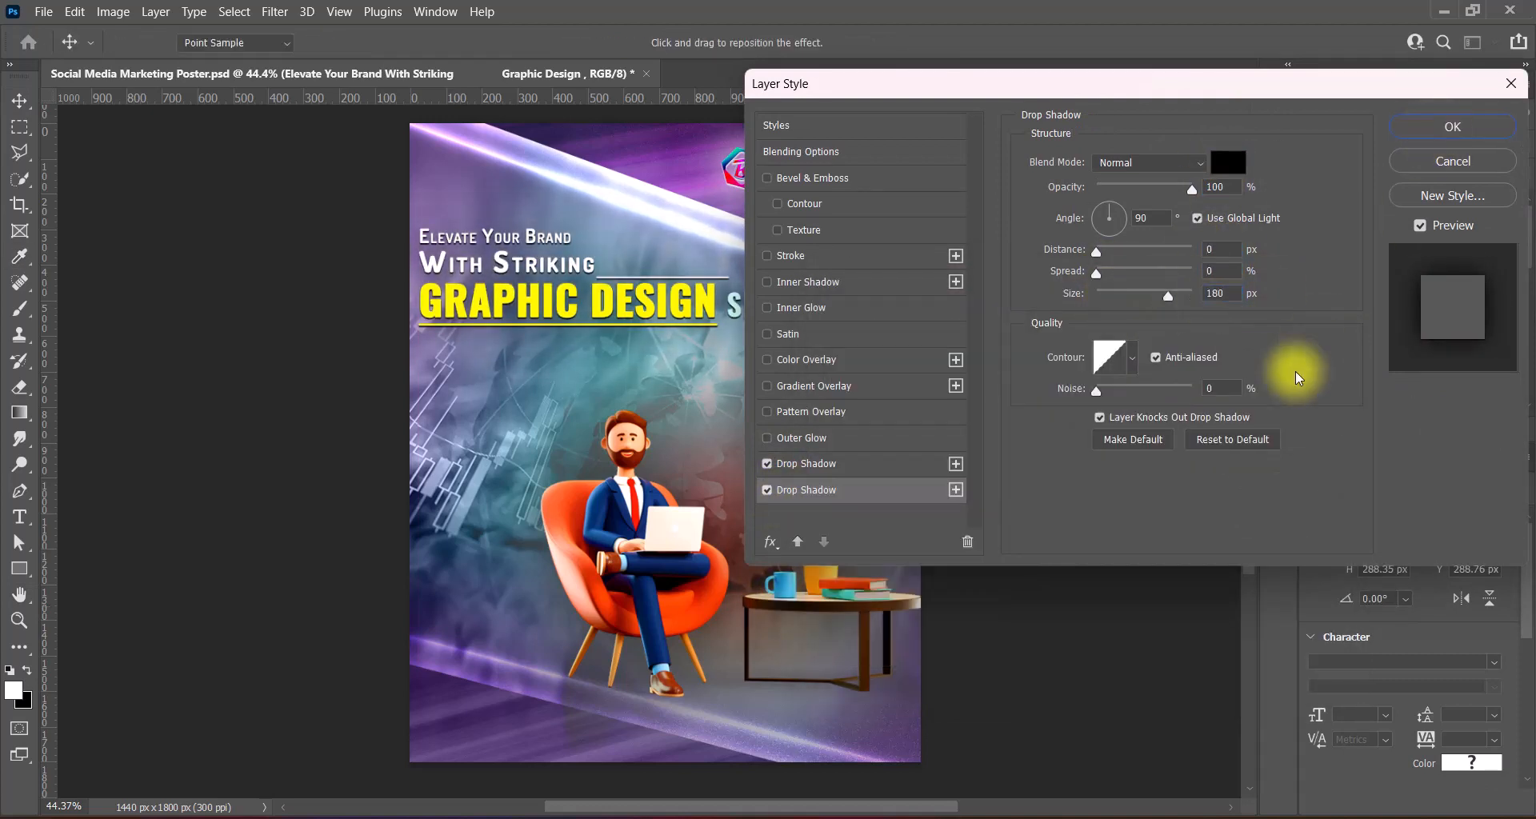
pyautogui.press('Return')
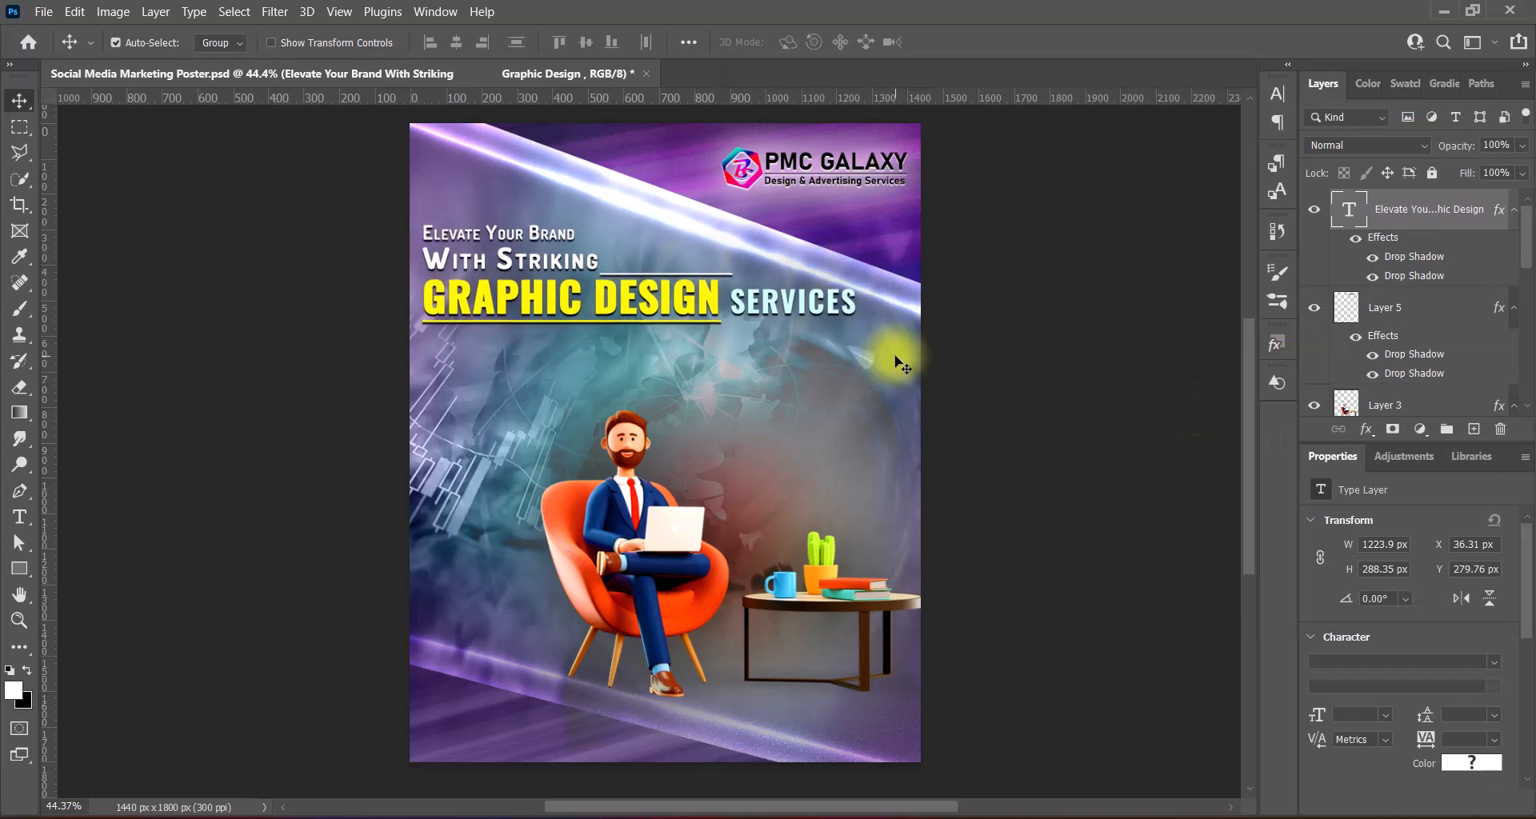
pyautogui.press('Left')
pyautogui.press('Left')
pyautogui.press('Left')
pyautogui.press('Left')
pyautogui.press('Left')
pyautogui.press('Left')
pyautogui.press('Down')
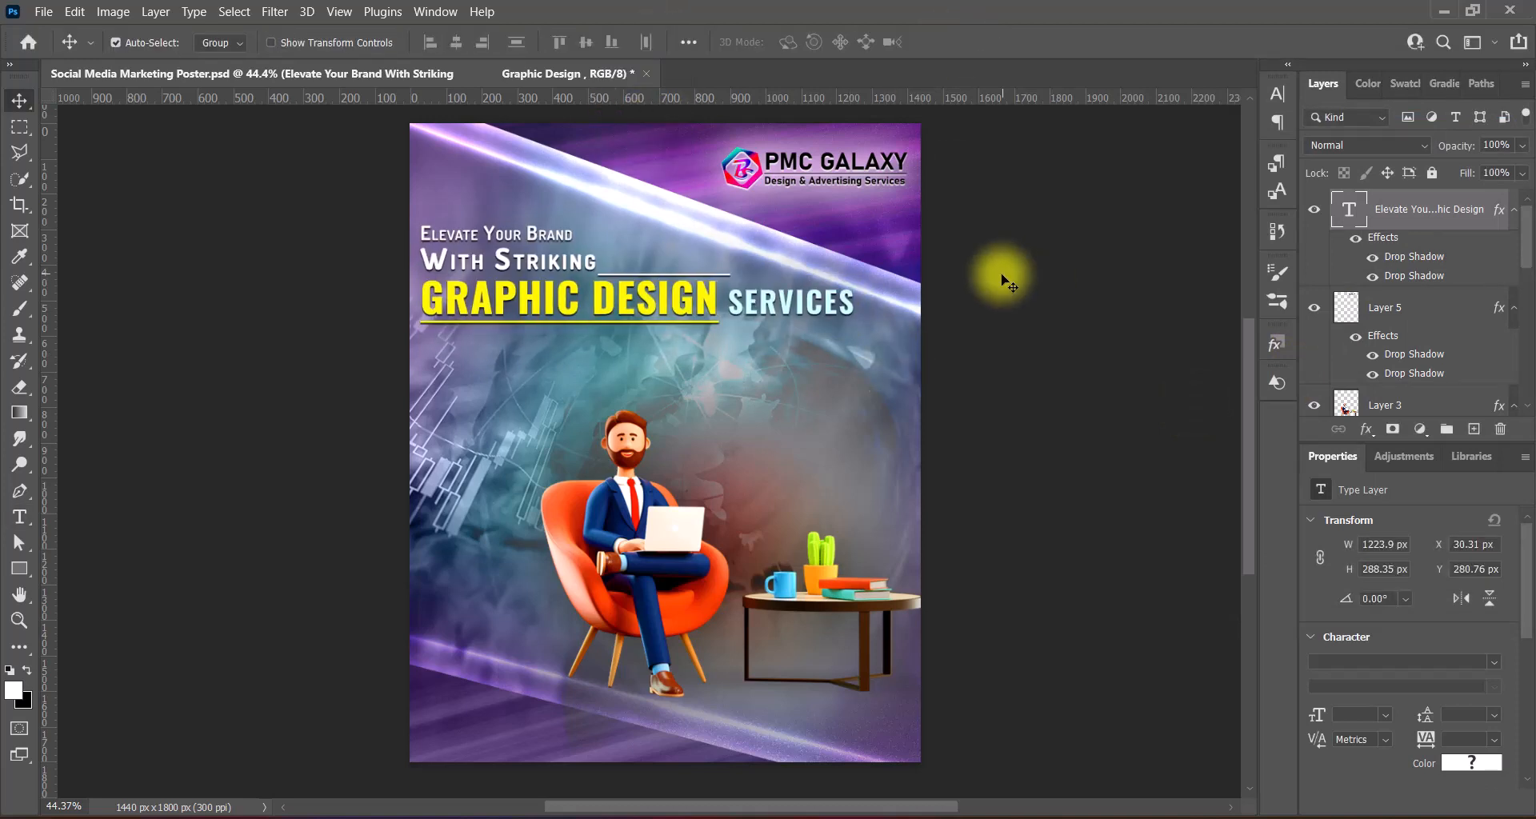
pyautogui.press('Up')
pyautogui.press('Up')
pyautogui.press('Up')
pyautogui.hotkey('ctrl', 's')
# - Add a new empty layer and ready the Type tool at 10 pt
pyautogui.click(1474, 430)
pyautogui.click(19, 517)
pyautogui.click(1276, 97)
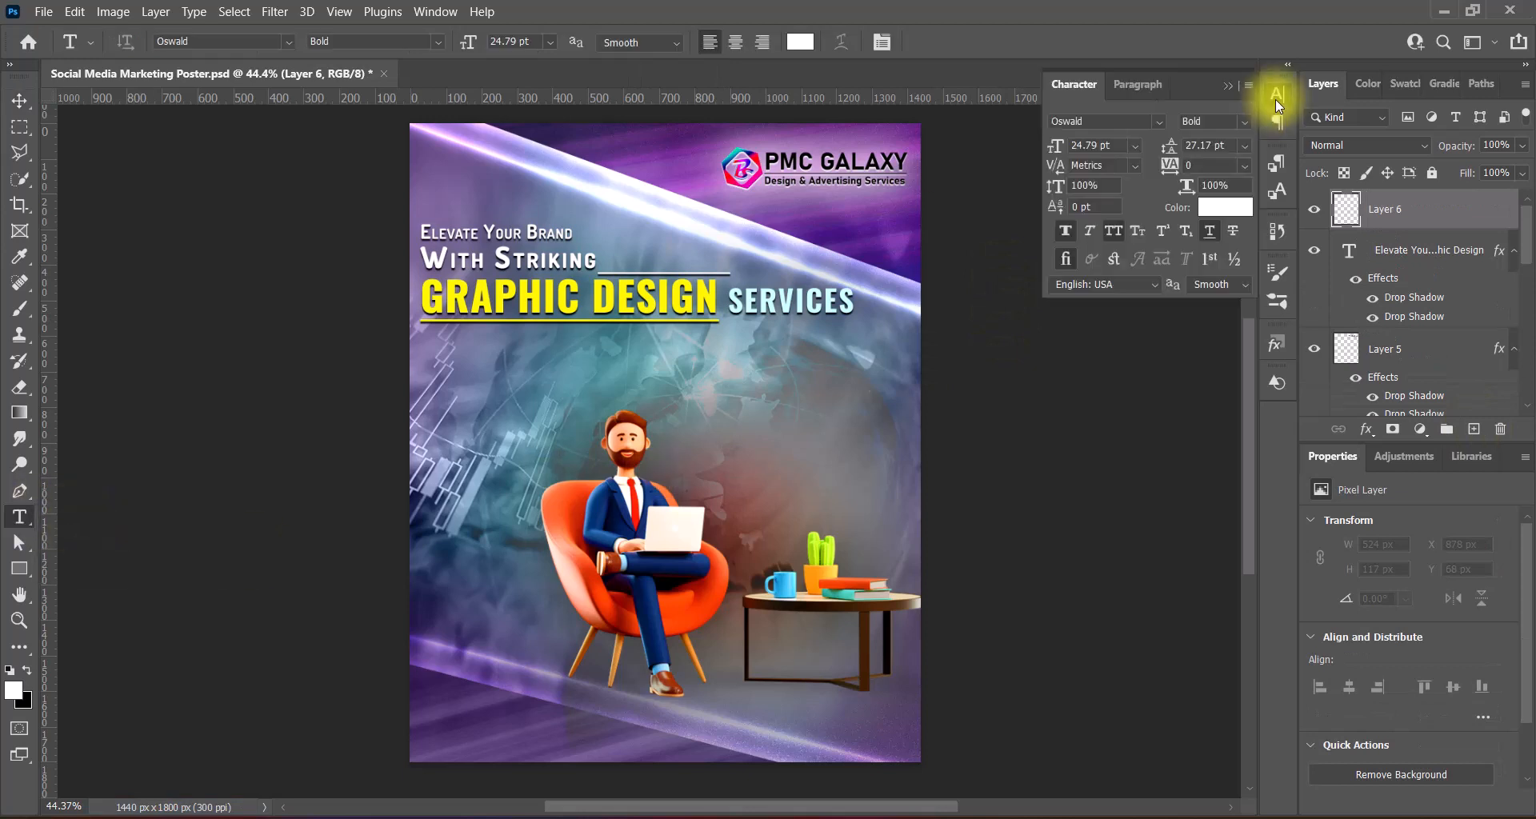
pyautogui.click(550, 42)
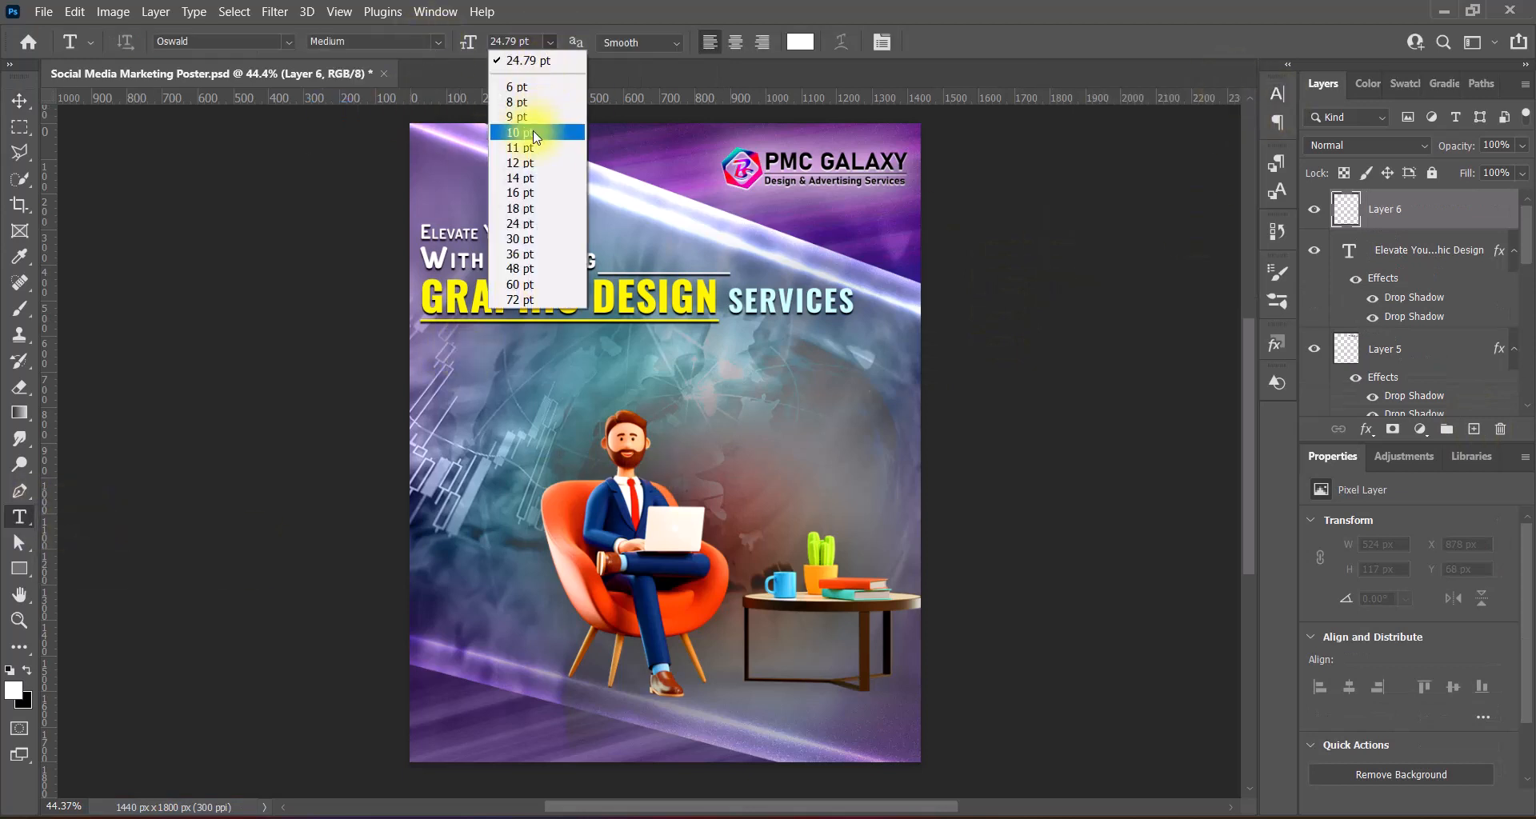
pyautogui.click(533, 128)
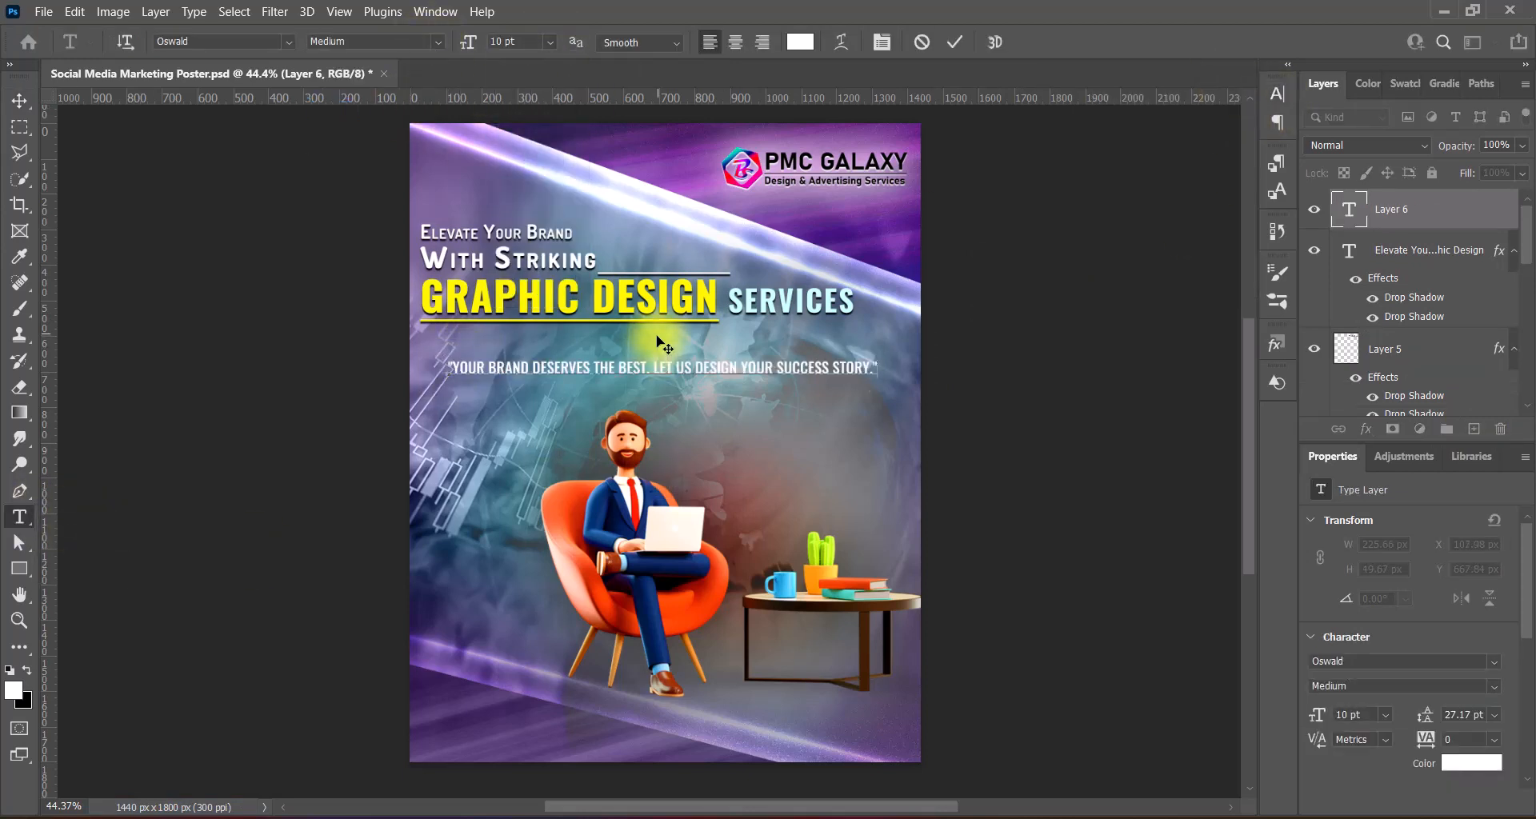
# - Restyle the quote line, trying Gill Sans MT Bold before settling on Noto Sans
pyautogui.moveTo(448, 368); pyautogui.dragTo(891, 358)
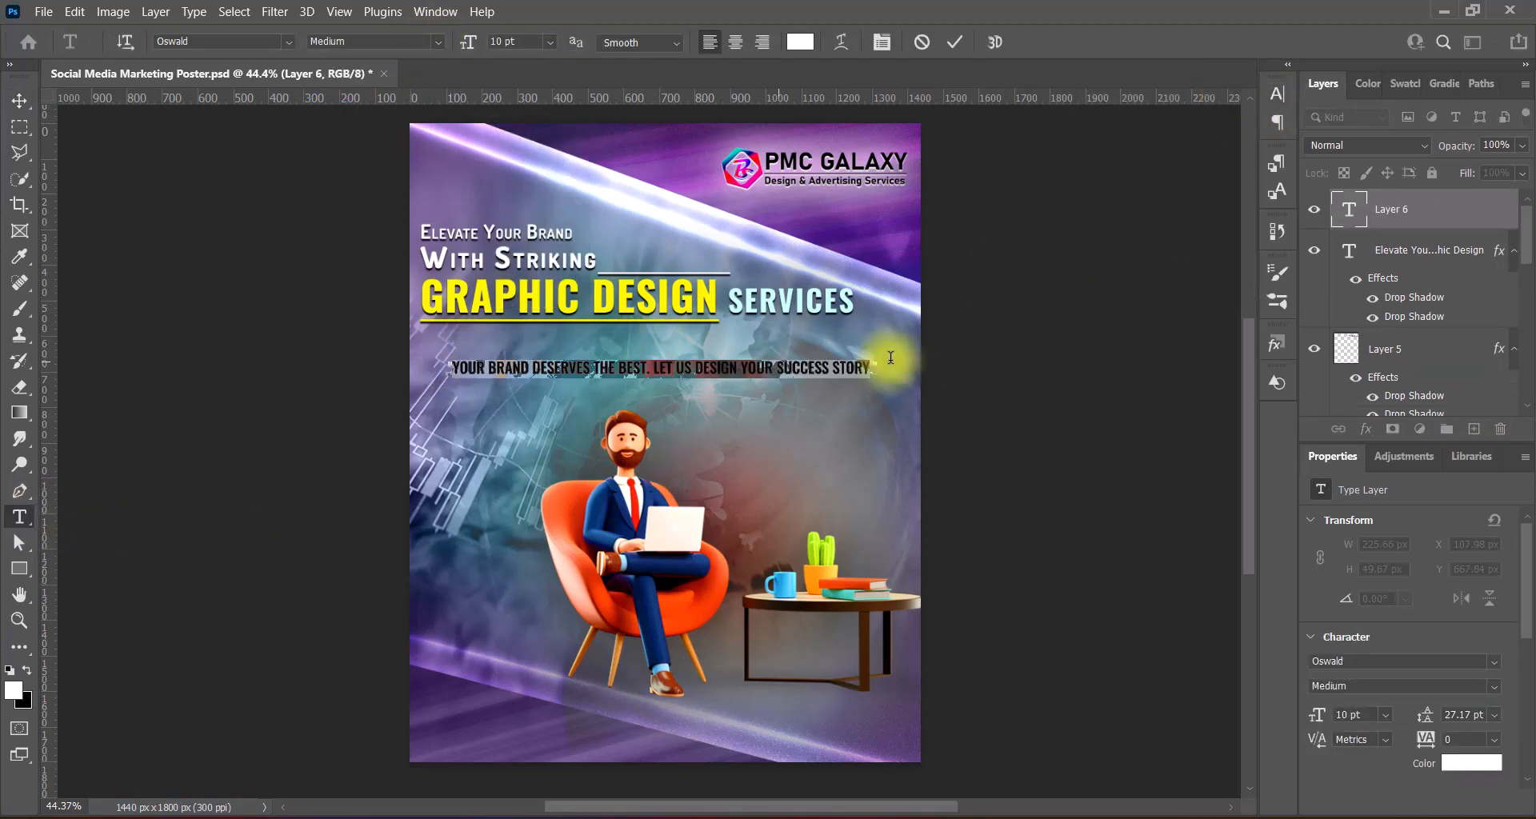
pyautogui.click(288, 42)
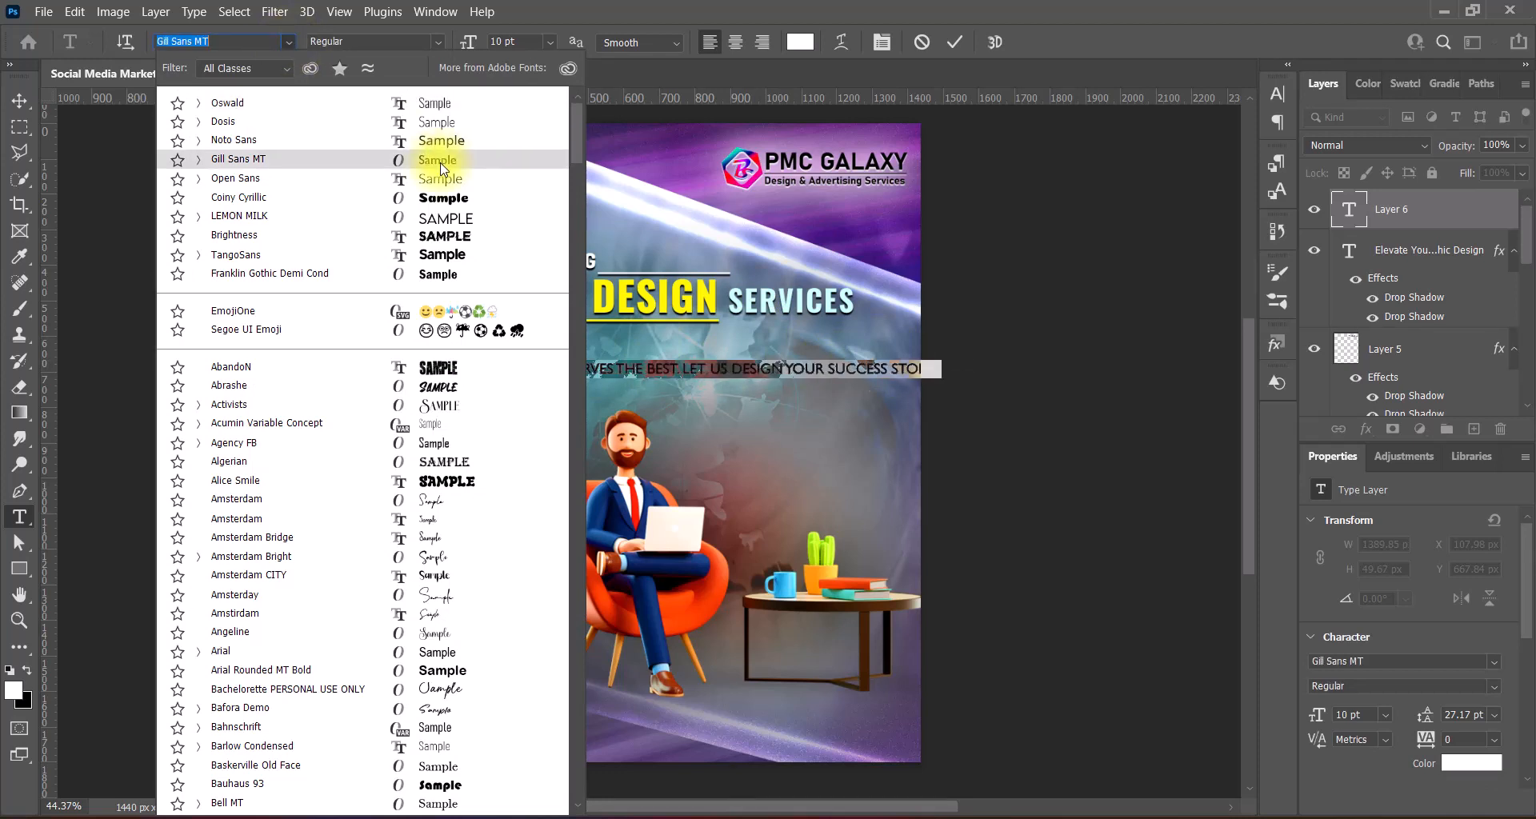
pyautogui.click(440, 162)
pyautogui.click(435, 40)
pyautogui.click(430, 93)
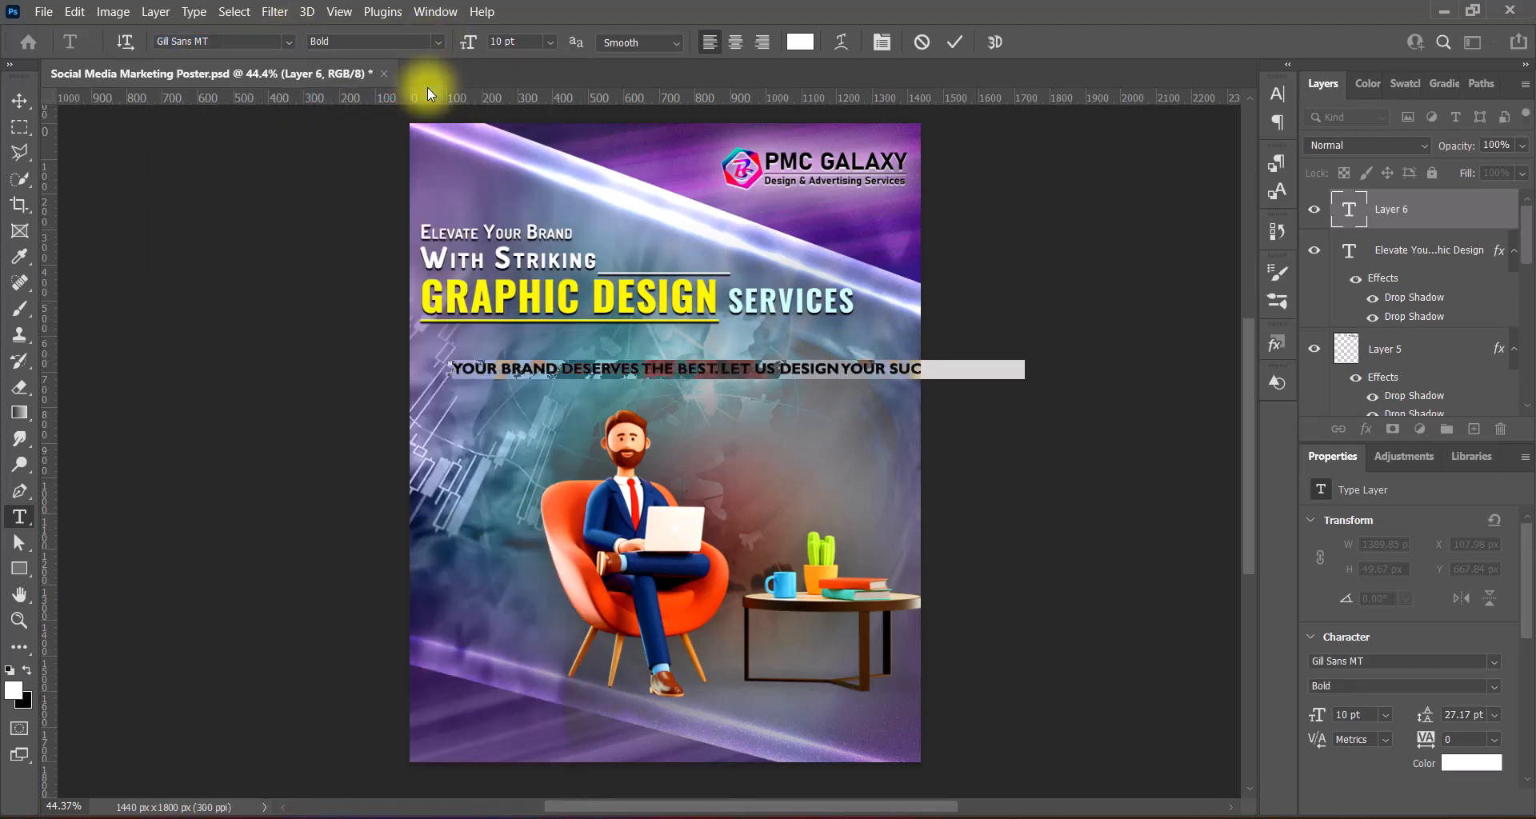
pyautogui.click(286, 40)
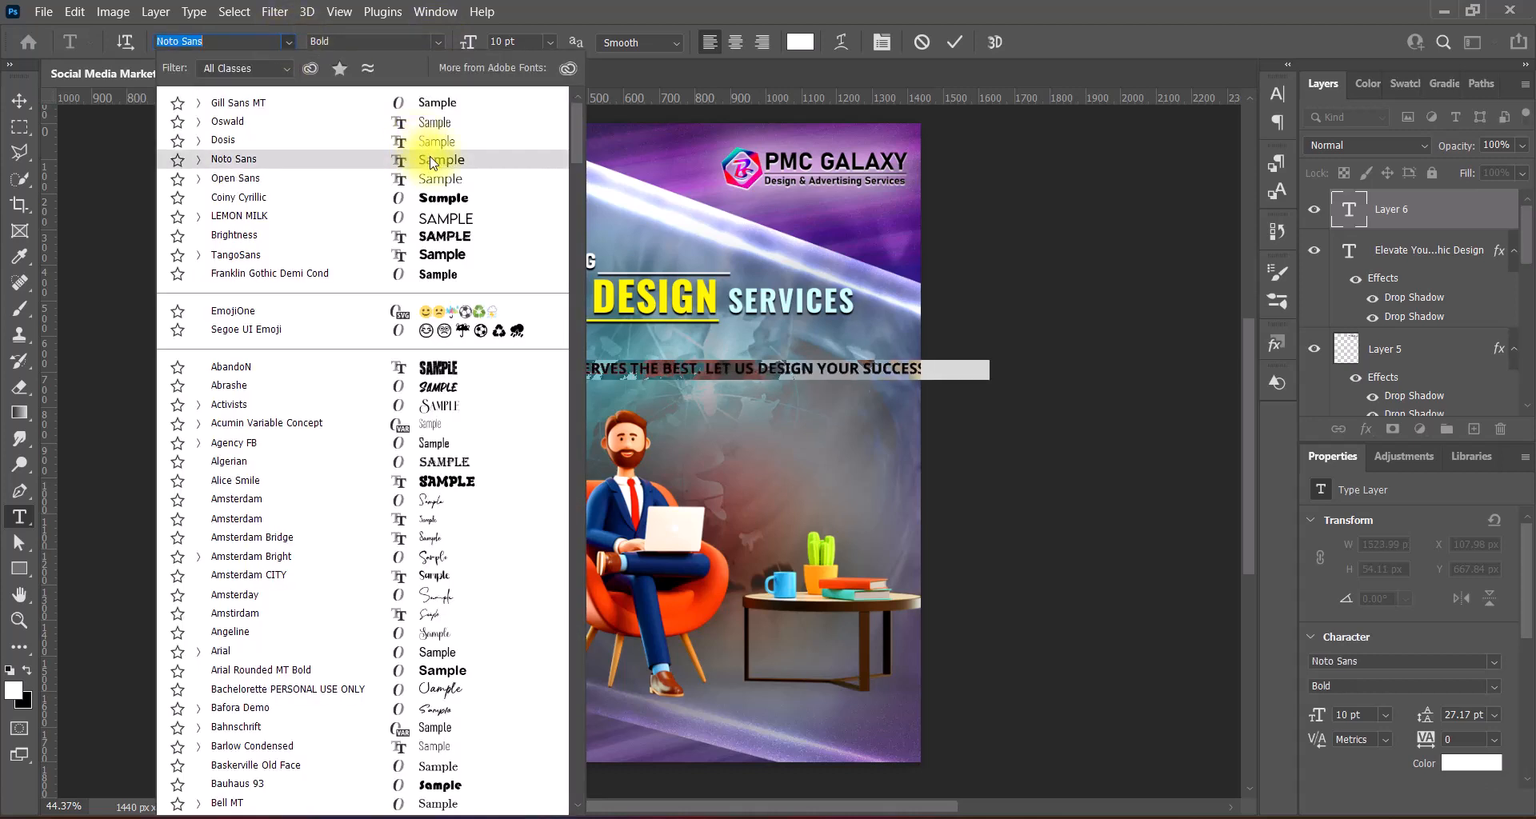
pyautogui.click(422, 159)
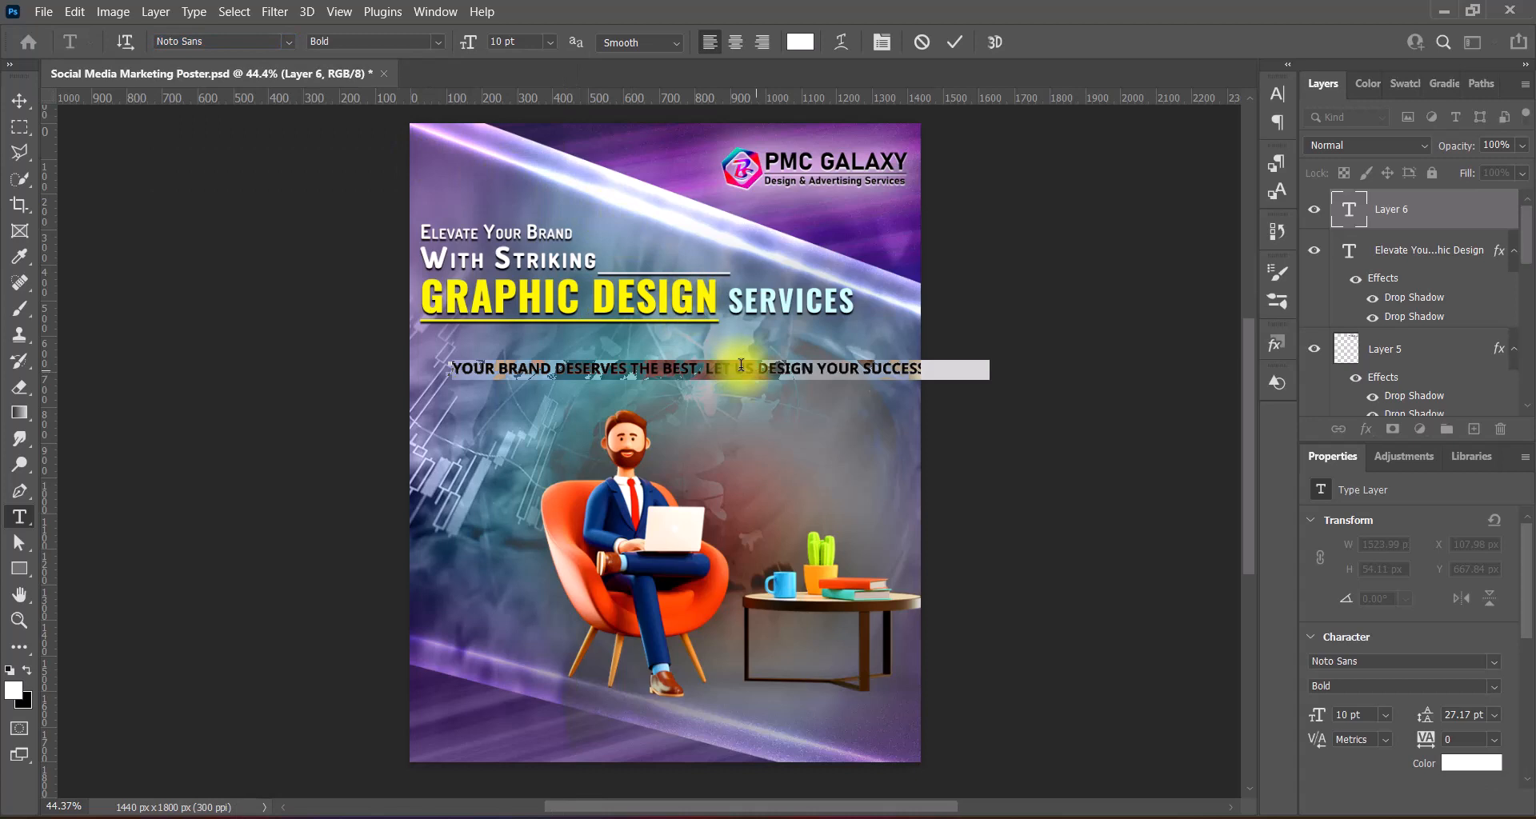
# - Set the tagline in Noto Sans, 9 pt, with Strong anti-aliasing
pyautogui.moveTo(448, 369); pyautogui.dragTo(714, 369)
pyautogui.moveTo(835, 372); pyautogui.dragTo(986, 334)
pyautogui.click(287, 40)
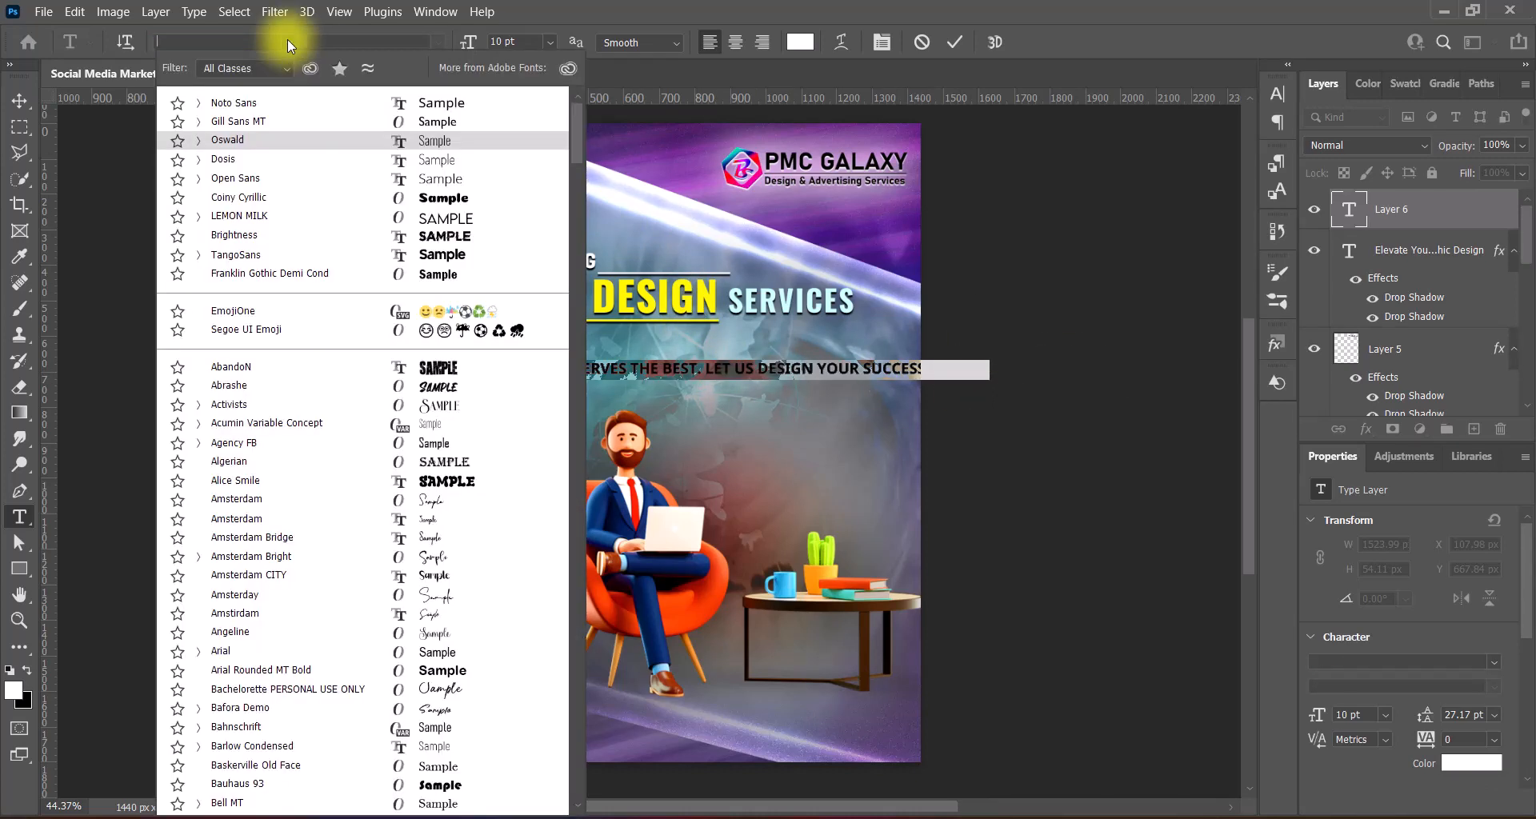
pyautogui.click(453, 106)
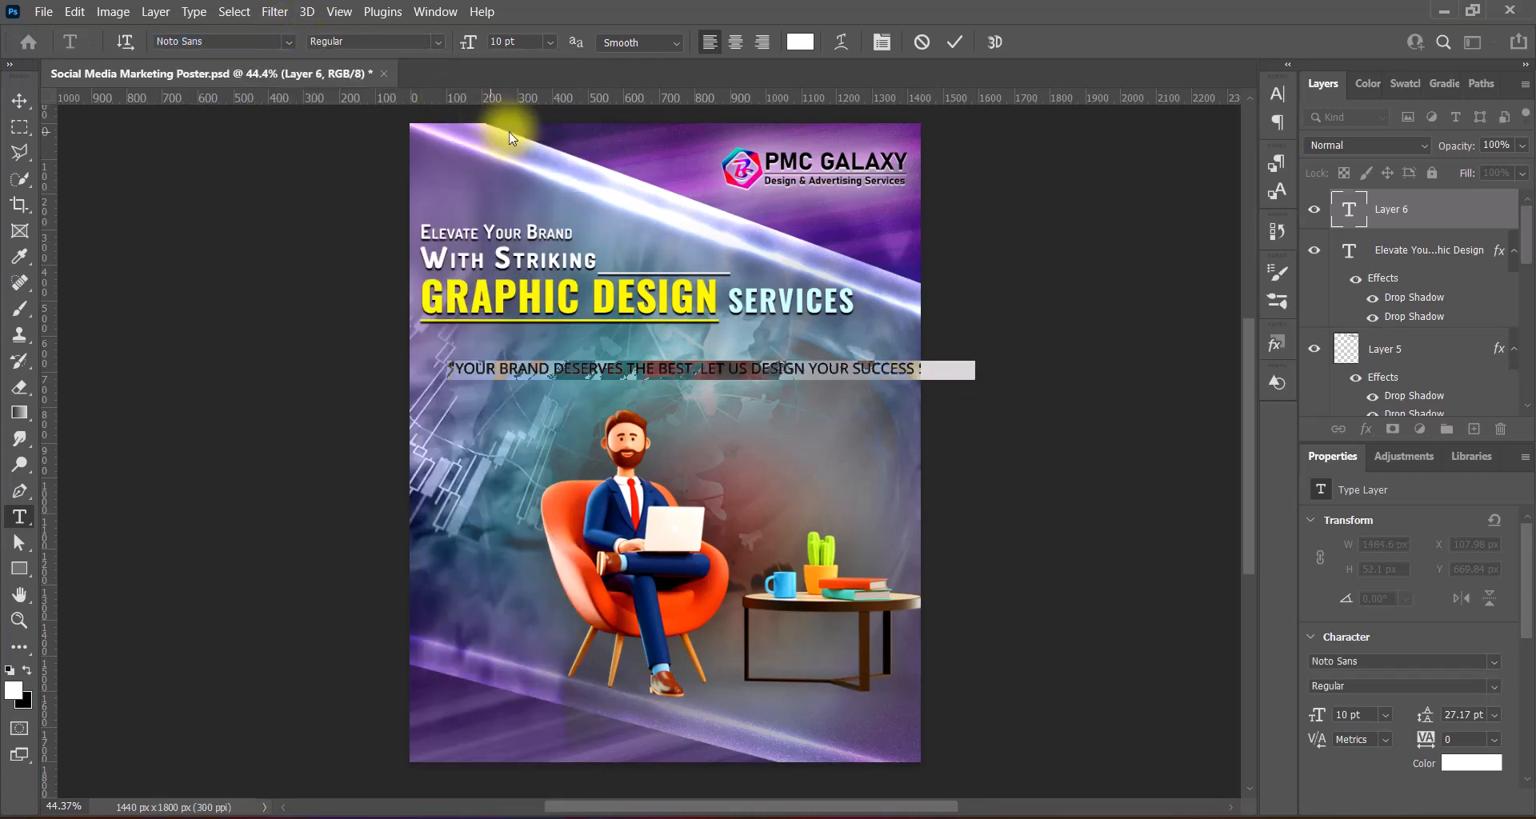
pyautogui.click(640, 43)
pyautogui.click(637, 107)
pyautogui.click(549, 41)
pyautogui.click(535, 115)
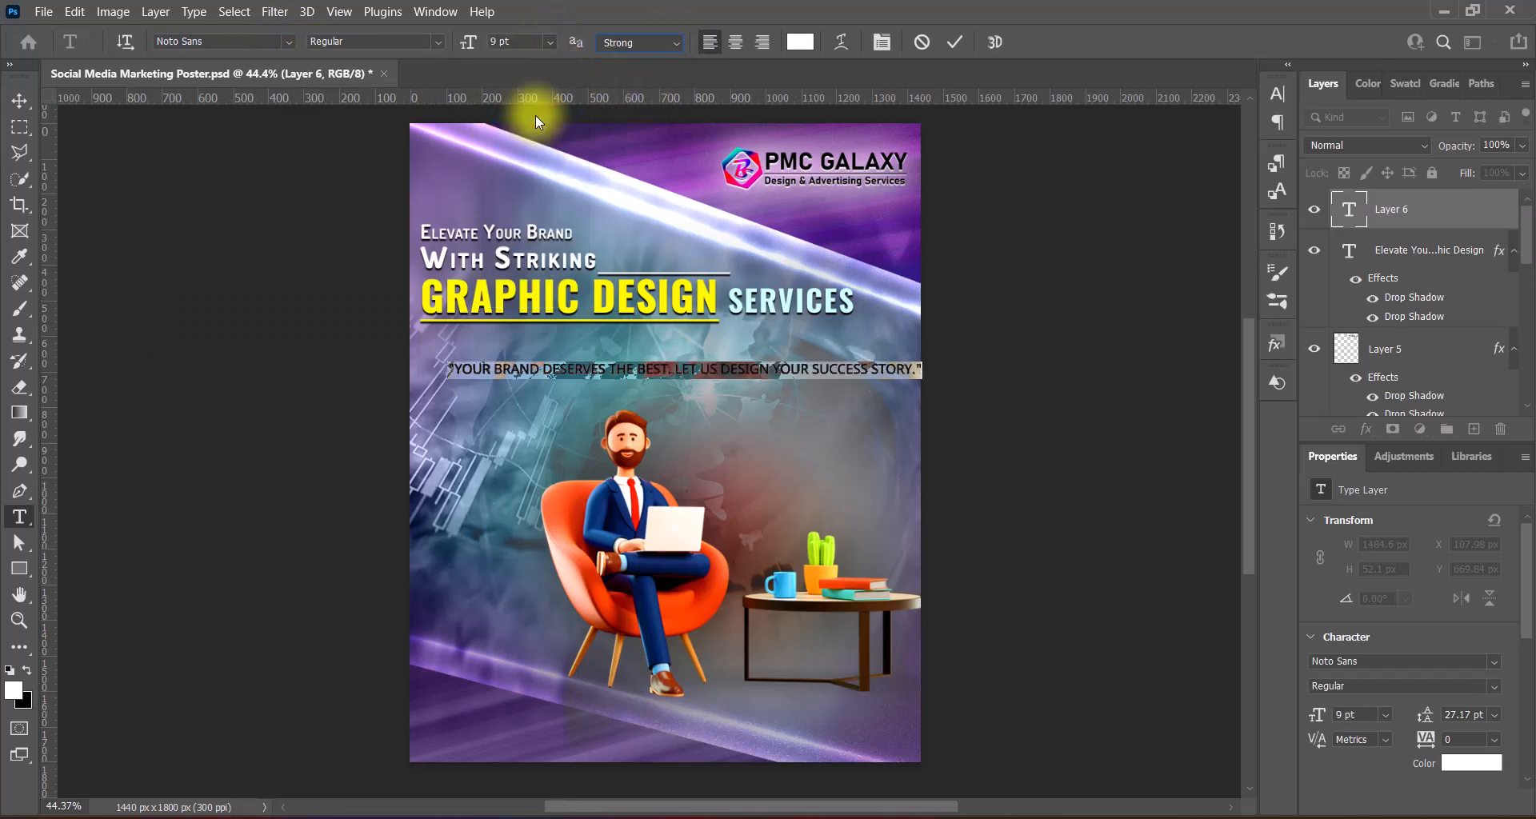
pyautogui.click(953, 43)
# - Break the tagline after 'BEST.' and set it to 12 pt with 18 pt leading
pyautogui.click(676, 370)
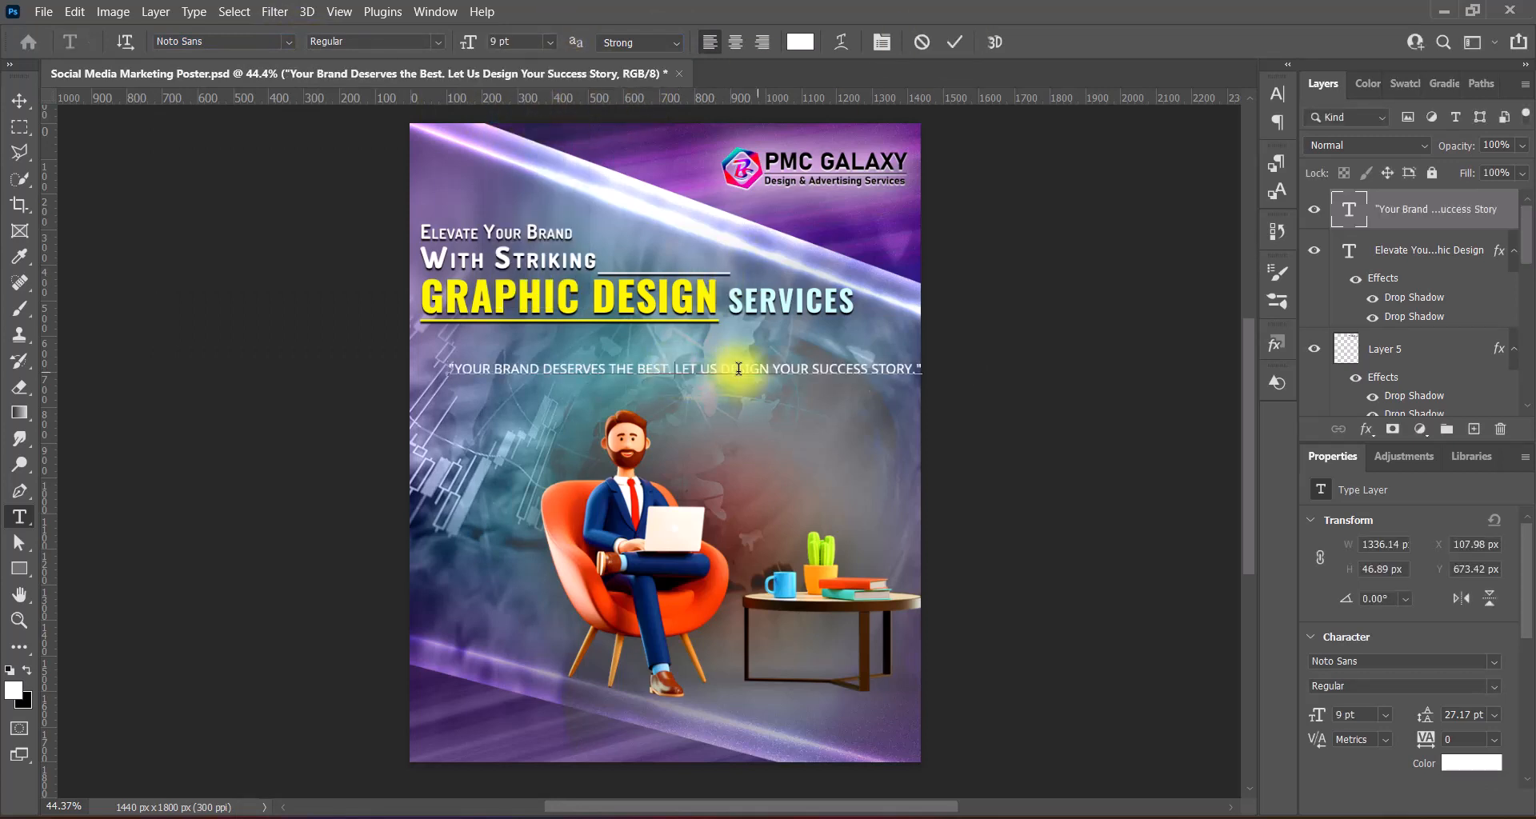
pyautogui.press('Return')
pyautogui.moveTo(449, 367); pyautogui.dragTo(695, 410)
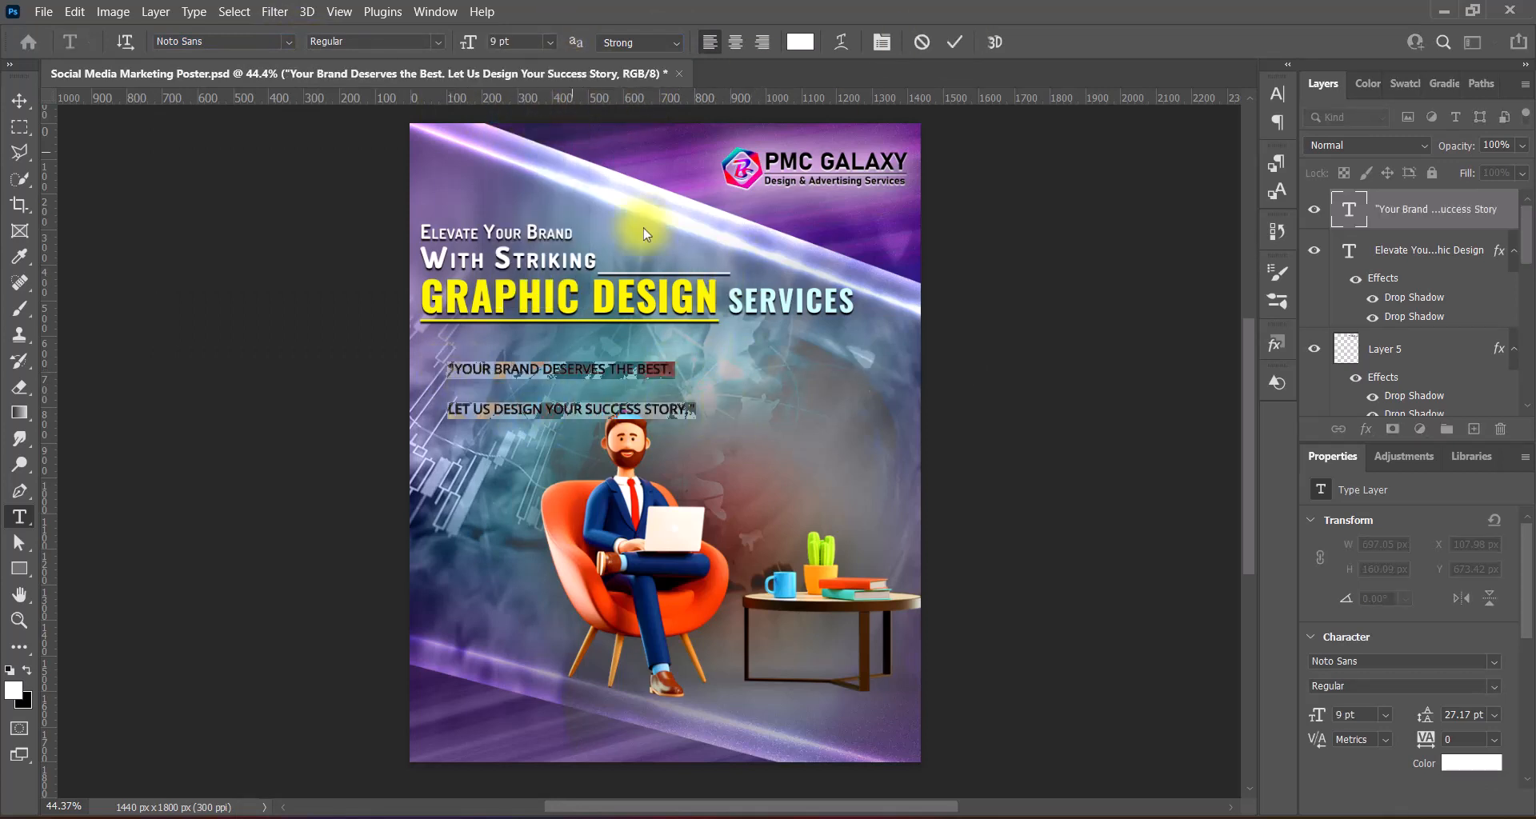
pyautogui.click(549, 41)
pyautogui.click(537, 162)
pyautogui.click(1278, 97)
pyautogui.click(1244, 144)
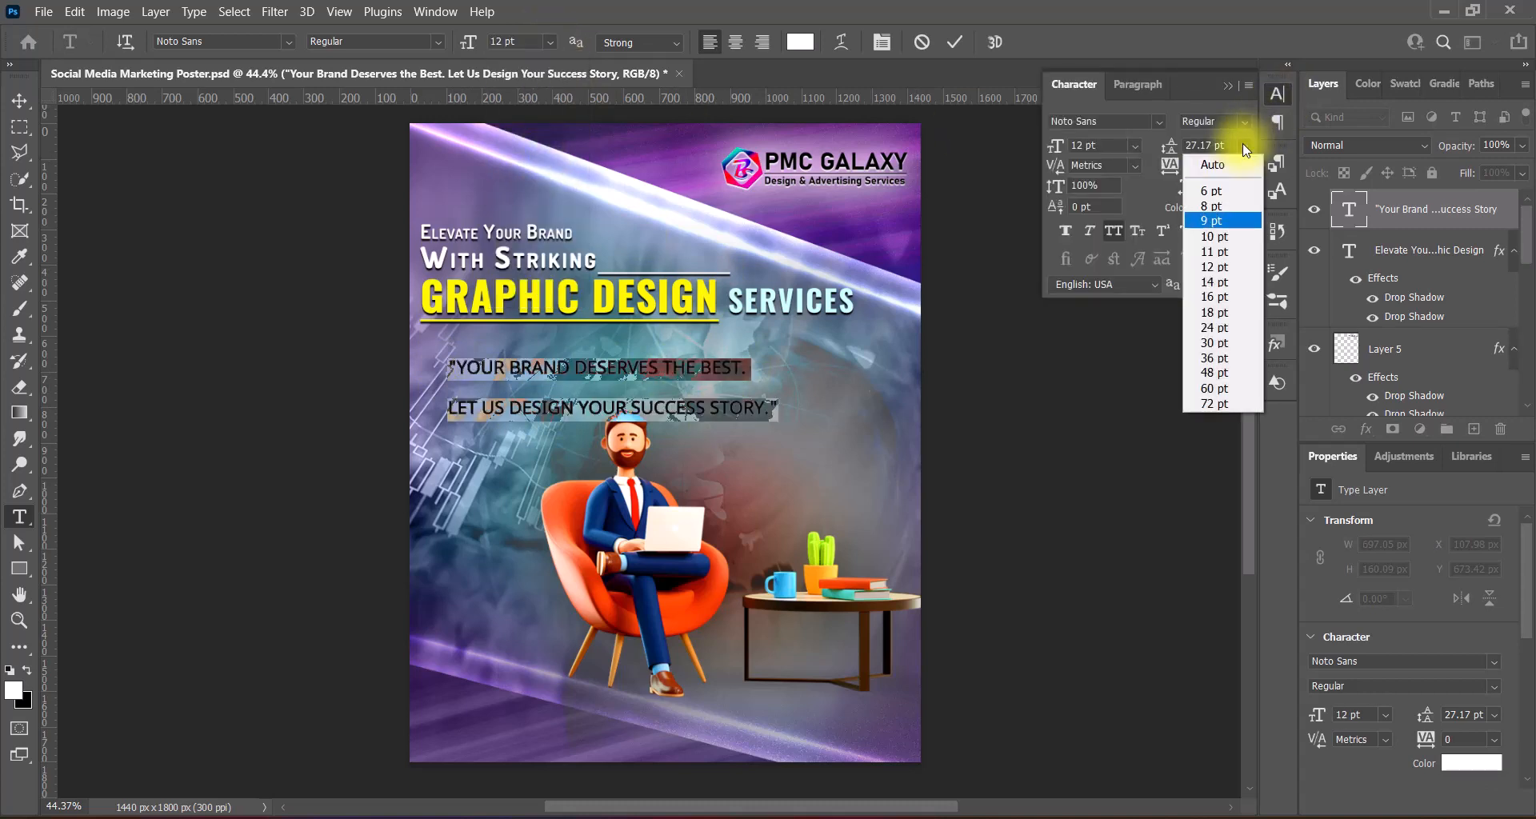
pyautogui.click(1214, 312)
pyautogui.click(954, 42)
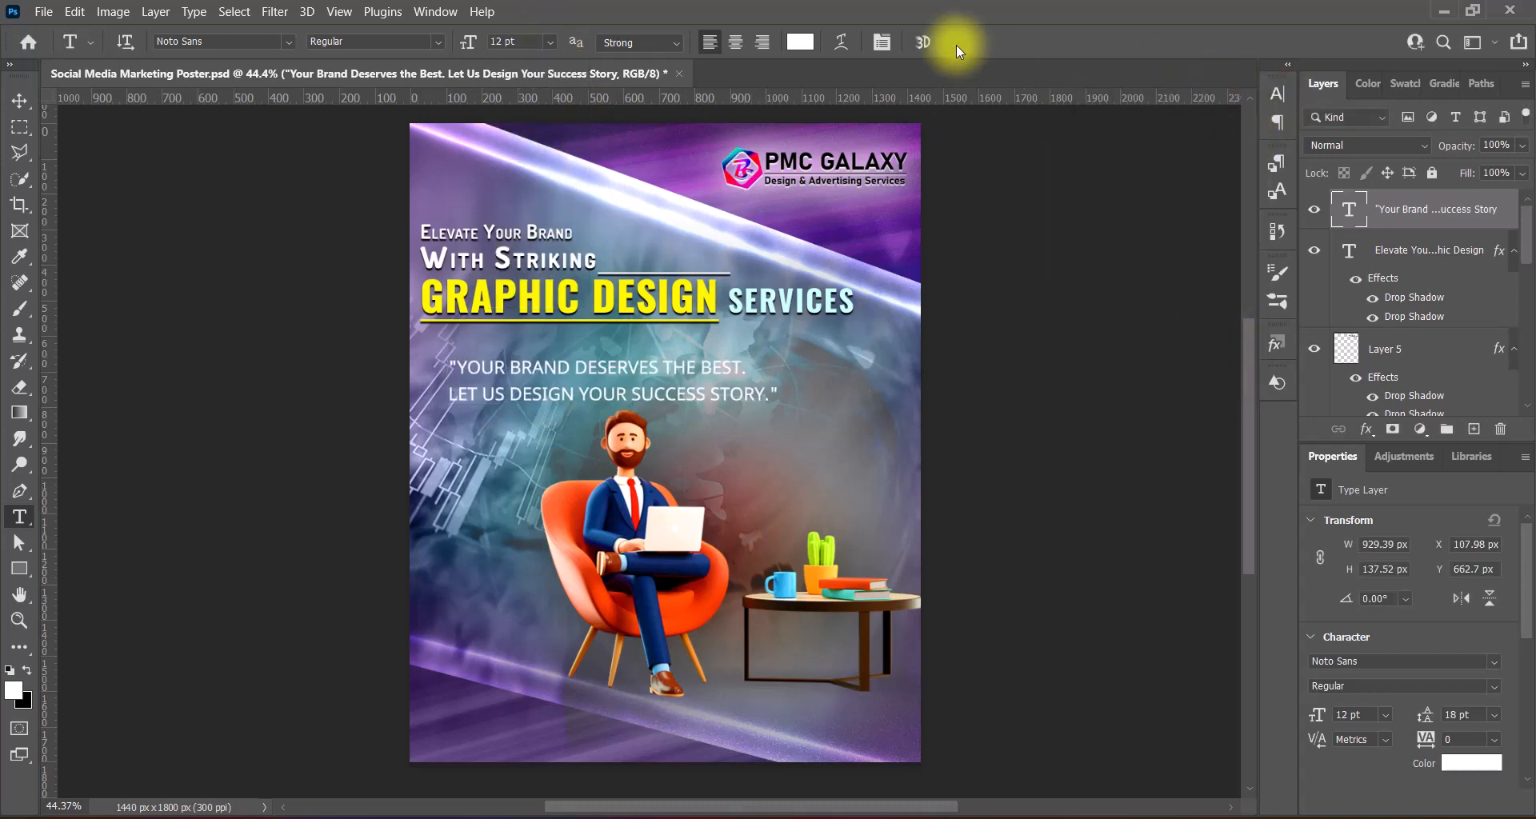
# - Make the tagline Faux Bold and shift it left under the headline
pyautogui.moveTo(451, 365); pyautogui.dragTo(844, 389)
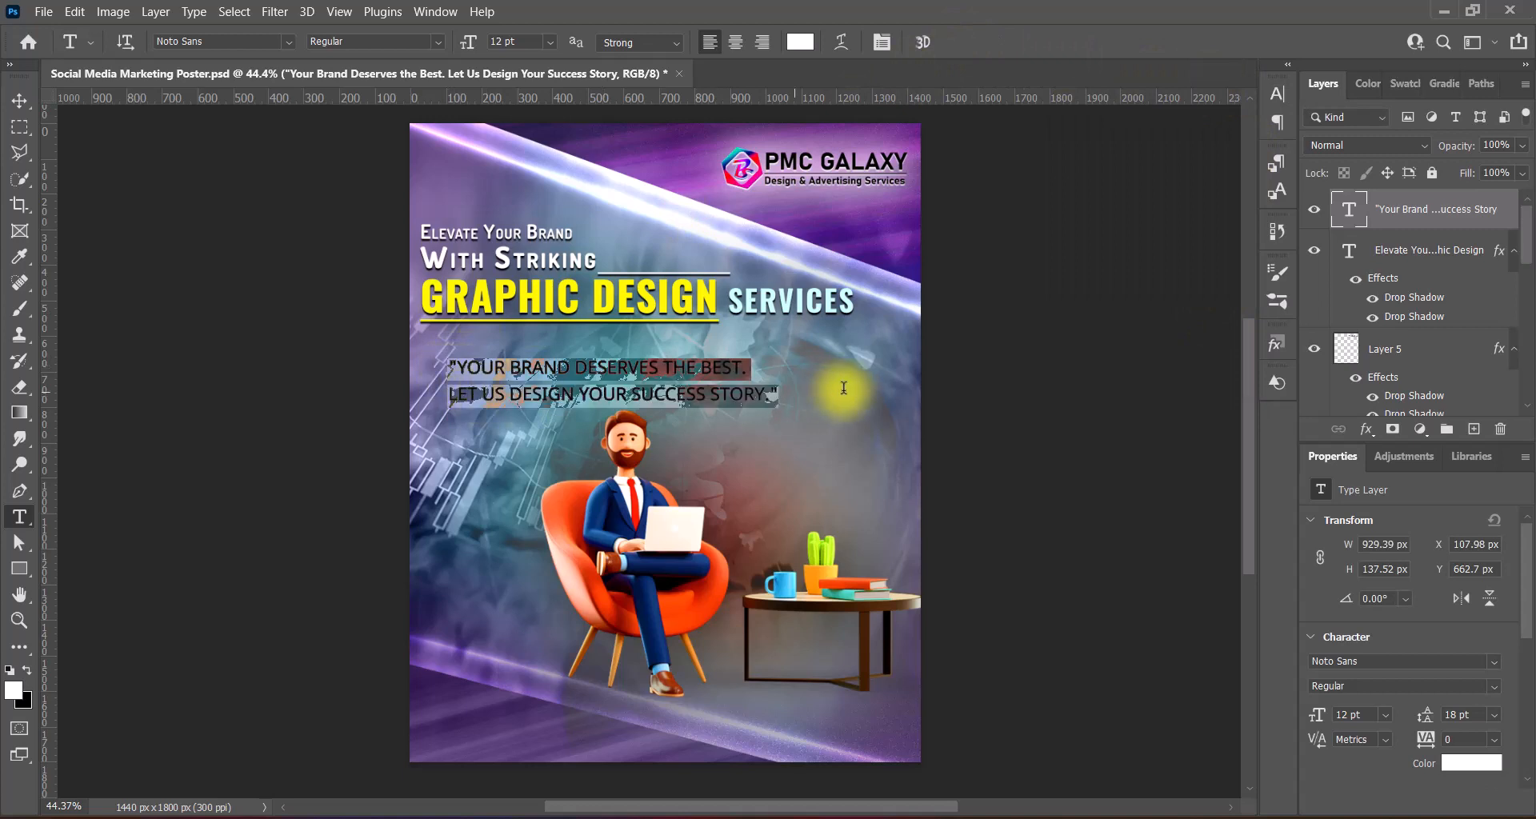
pyautogui.click(1279, 93)
pyautogui.click(1064, 232)
pyautogui.click(1227, 85)
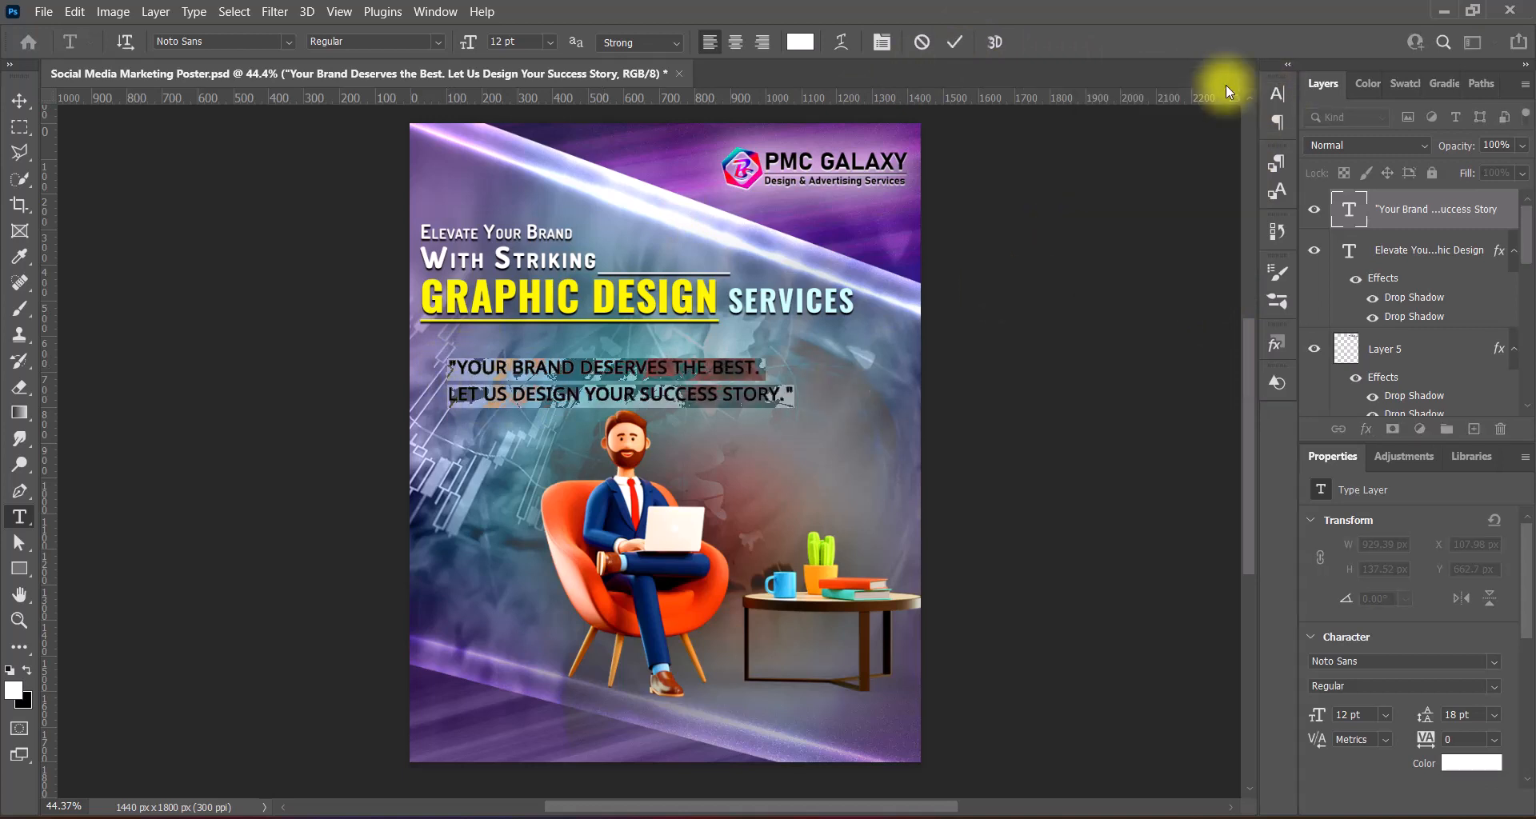
pyautogui.click(954, 42)
pyautogui.click(19, 101)
pyautogui.moveTo(765, 392); pyautogui.dragTo(736, 379)
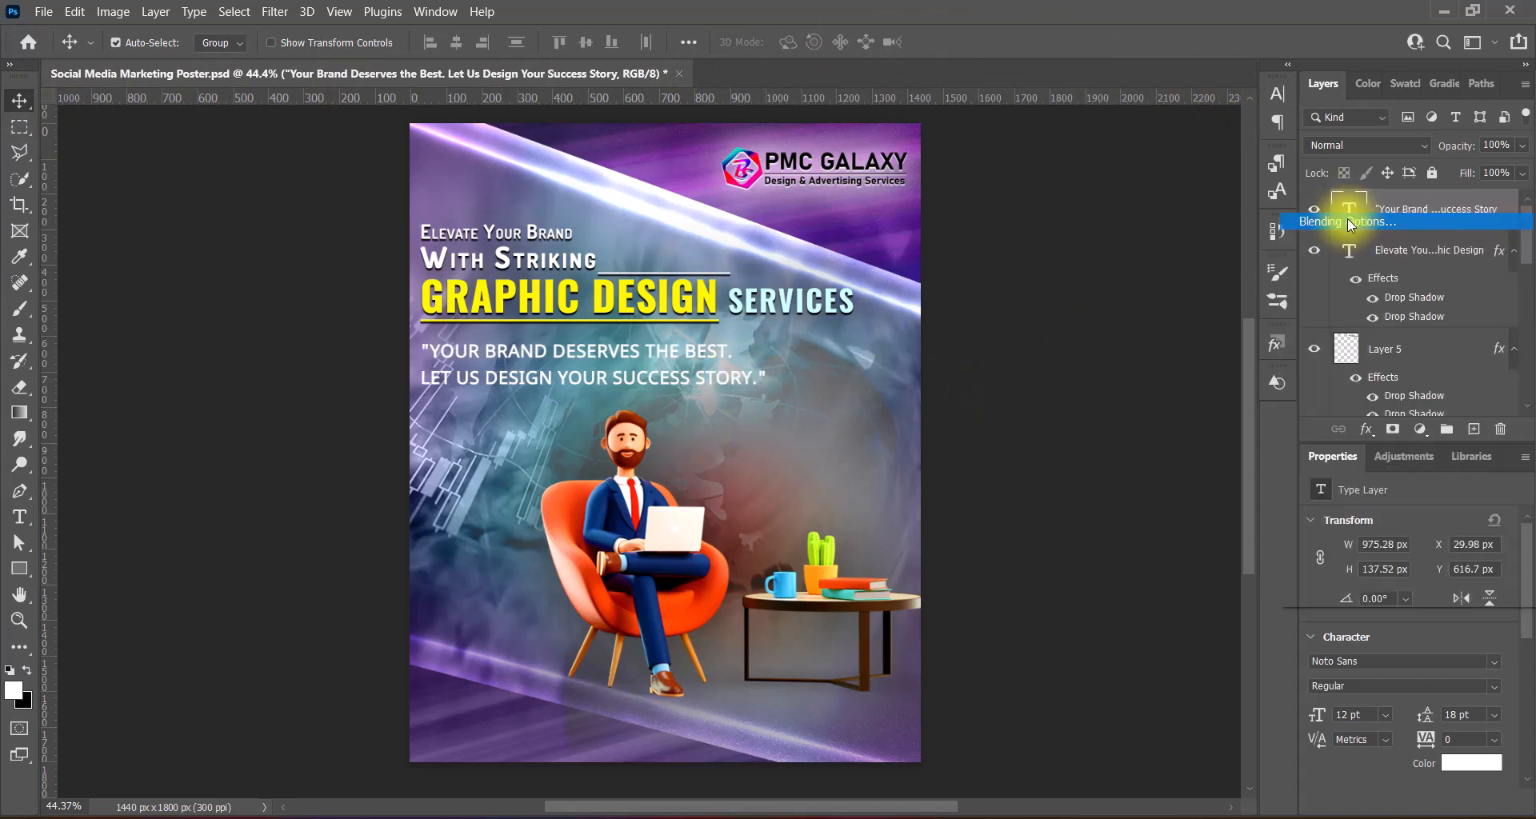
# - Give the tagline a Drop Shadow plus a second one with 0 distance, 0 spread, 100 px size
pyautogui.doubleClick(1352, 216)
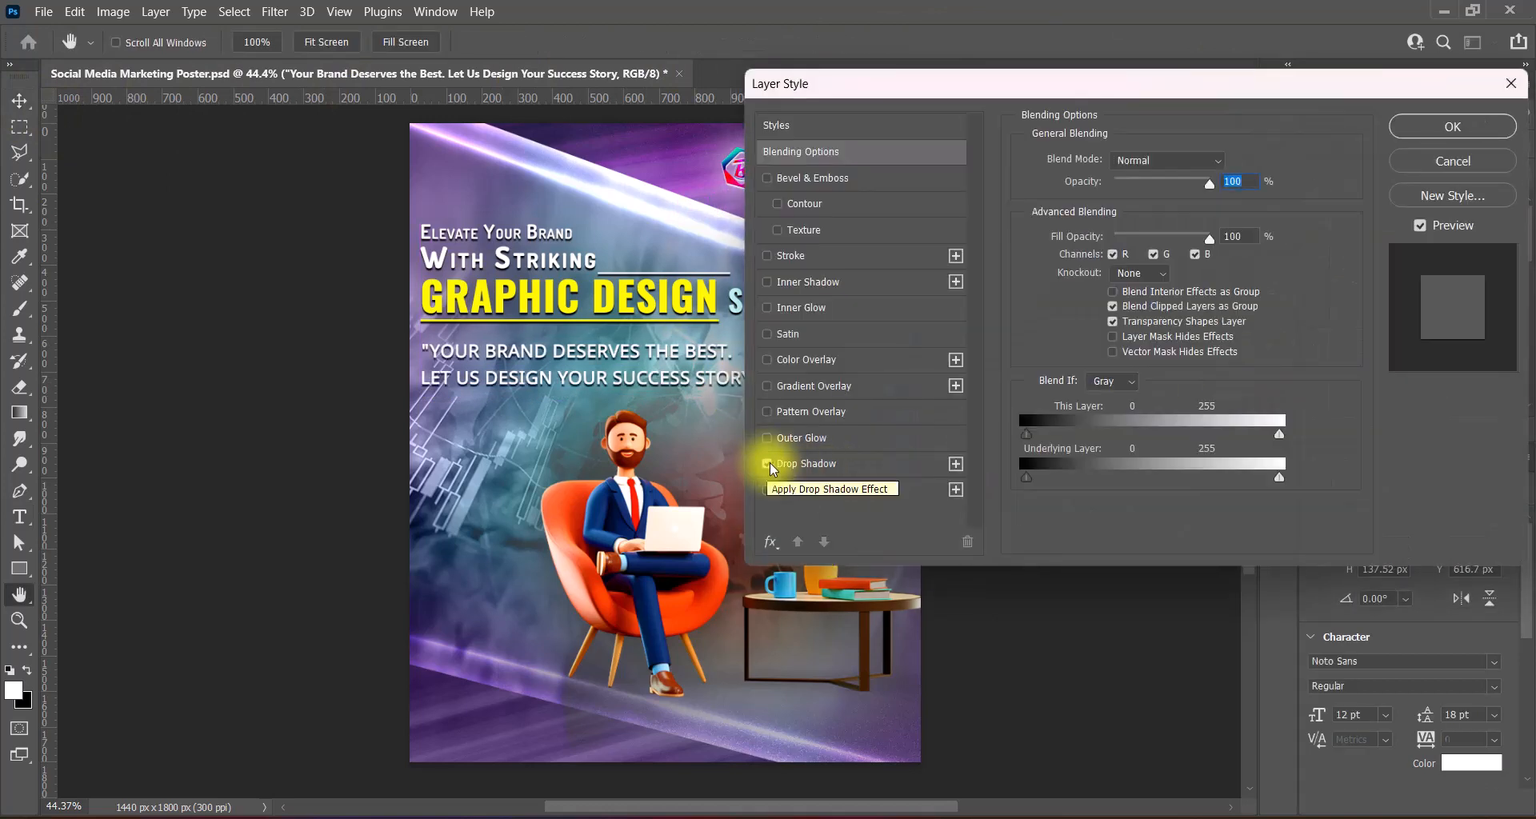
pyautogui.click(766, 463)
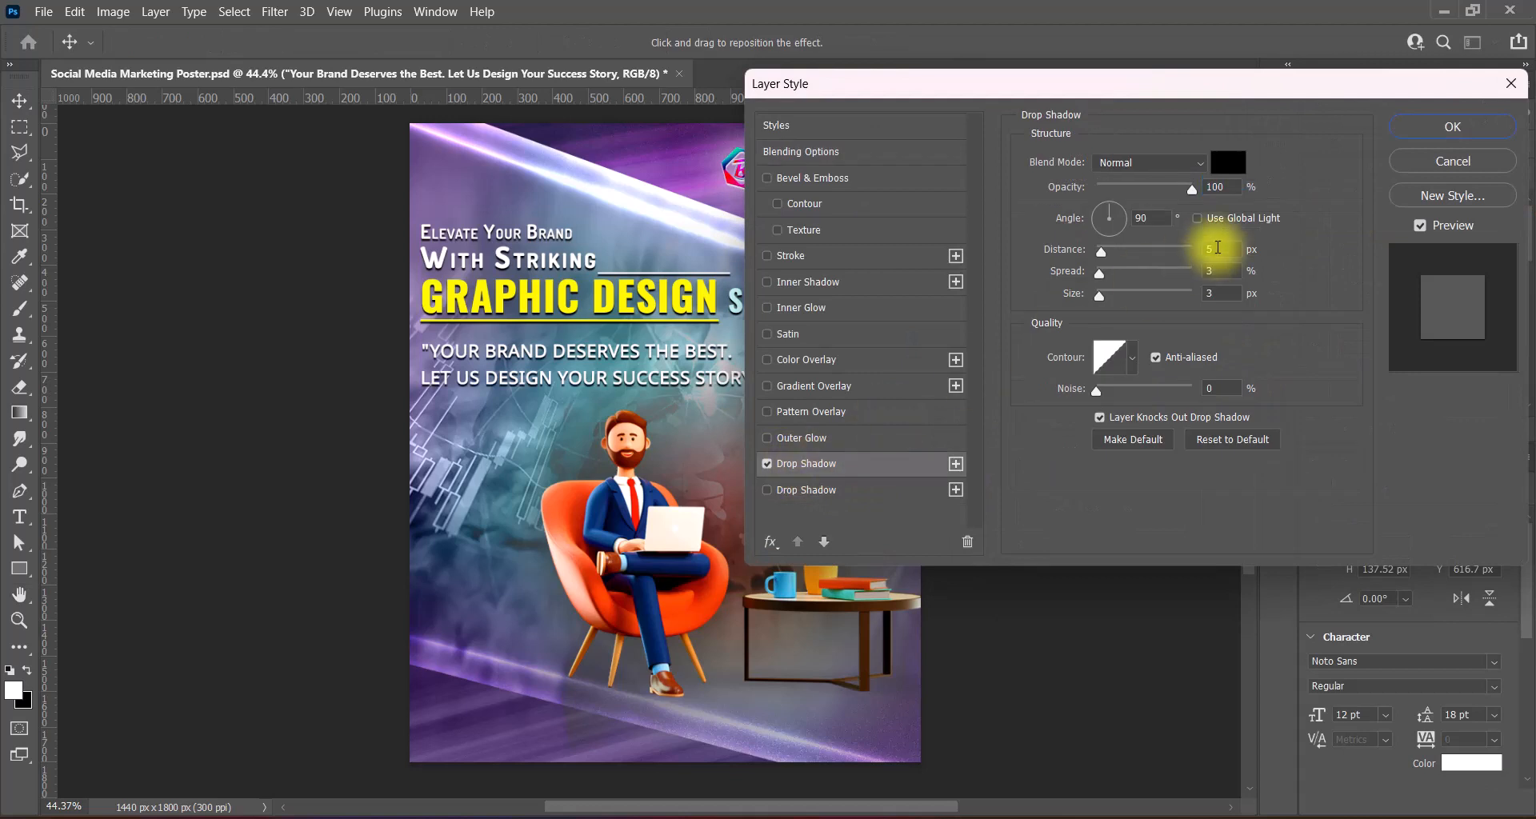
pyautogui.click(766, 489)
pyautogui.moveTo(1168, 295); pyautogui.dragTo(1122, 304)
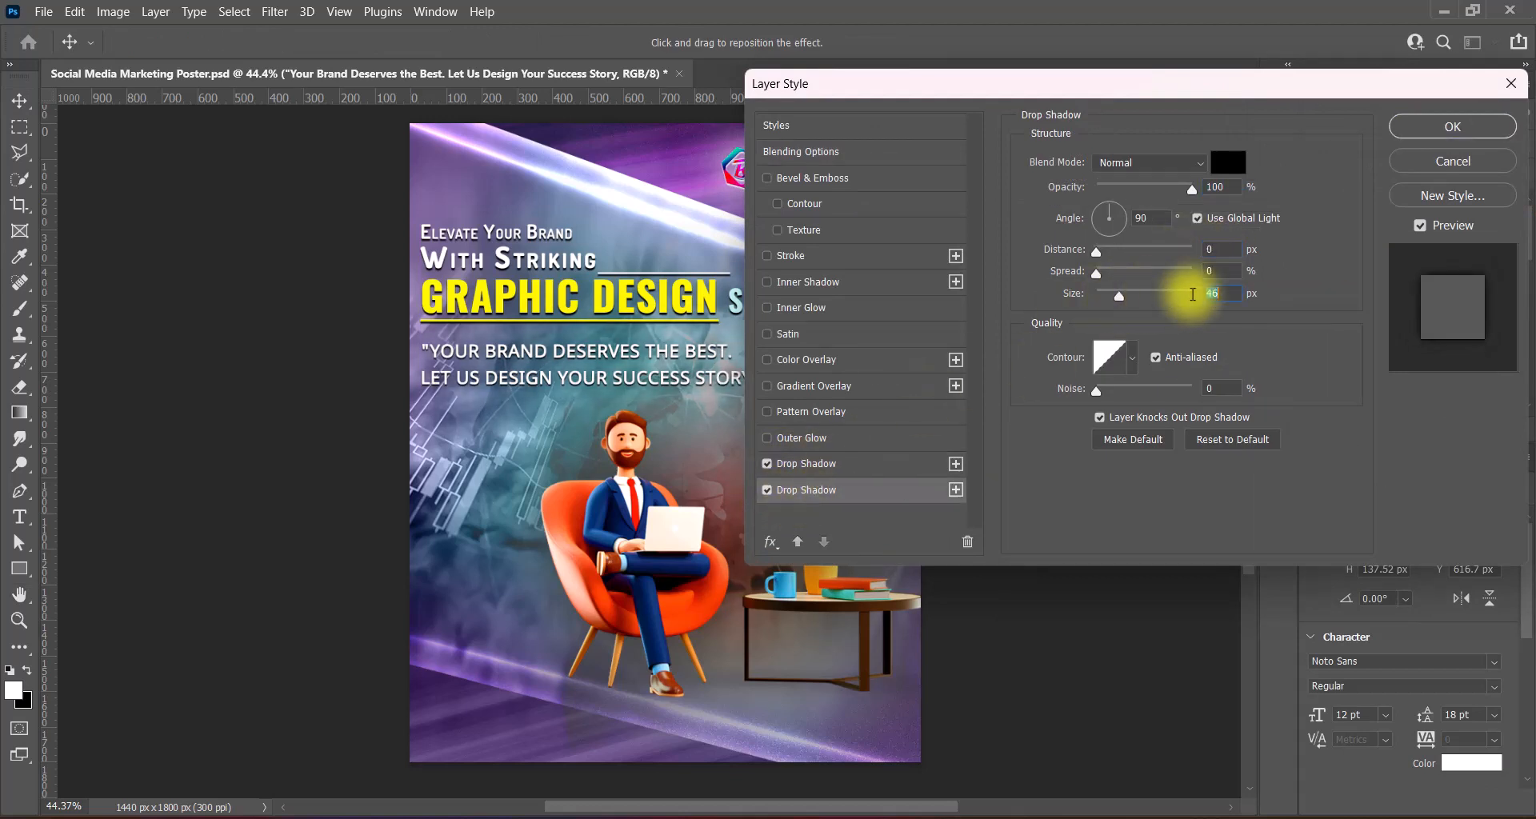
pyautogui.write('100')
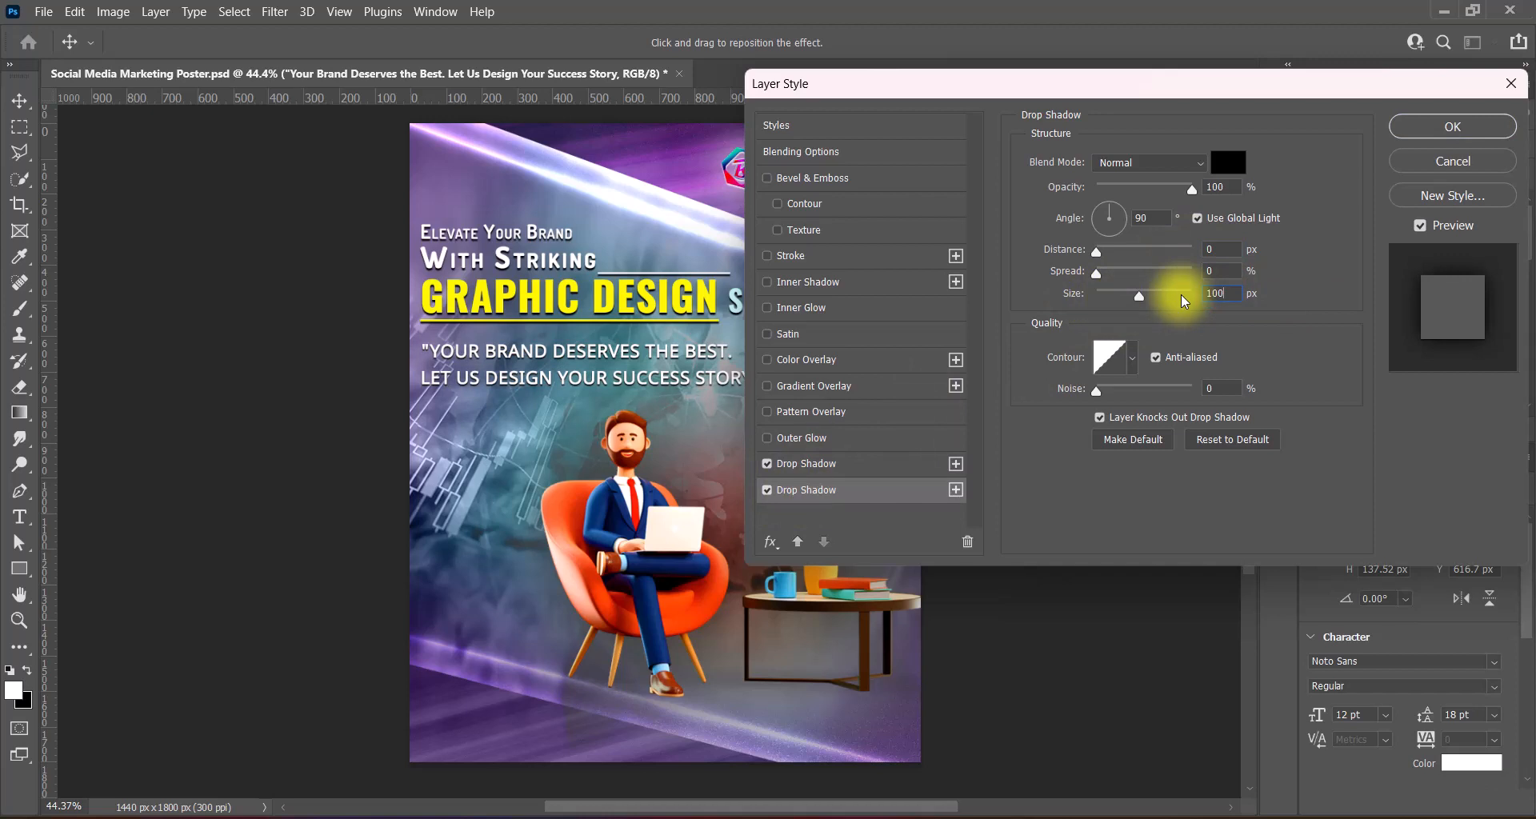
pyautogui.moveTo(1138, 296); pyautogui.dragTo(1139, 296)
pyautogui.click(1192, 189)
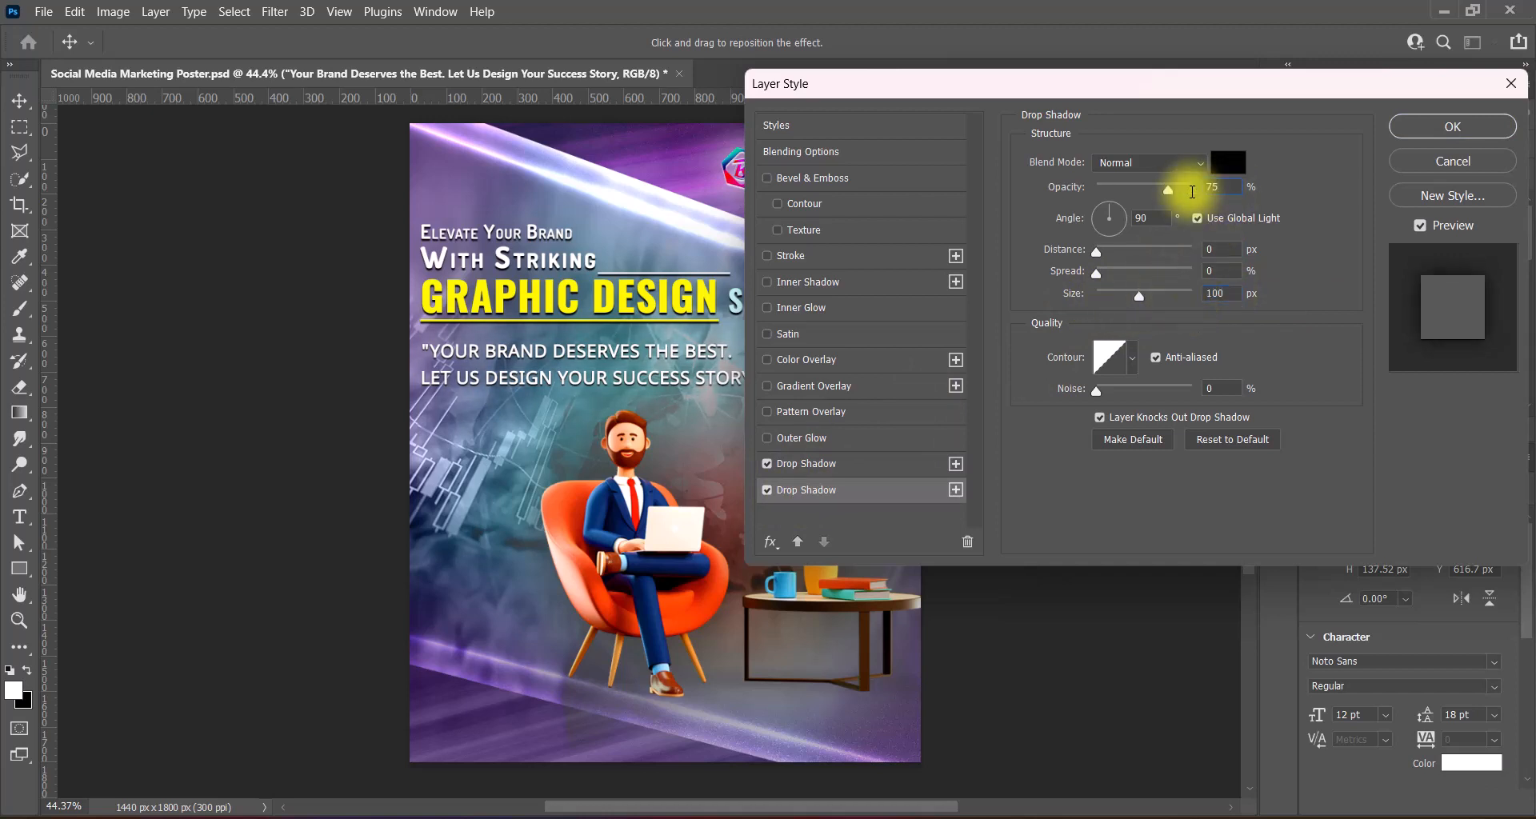
pyautogui.press('Return')
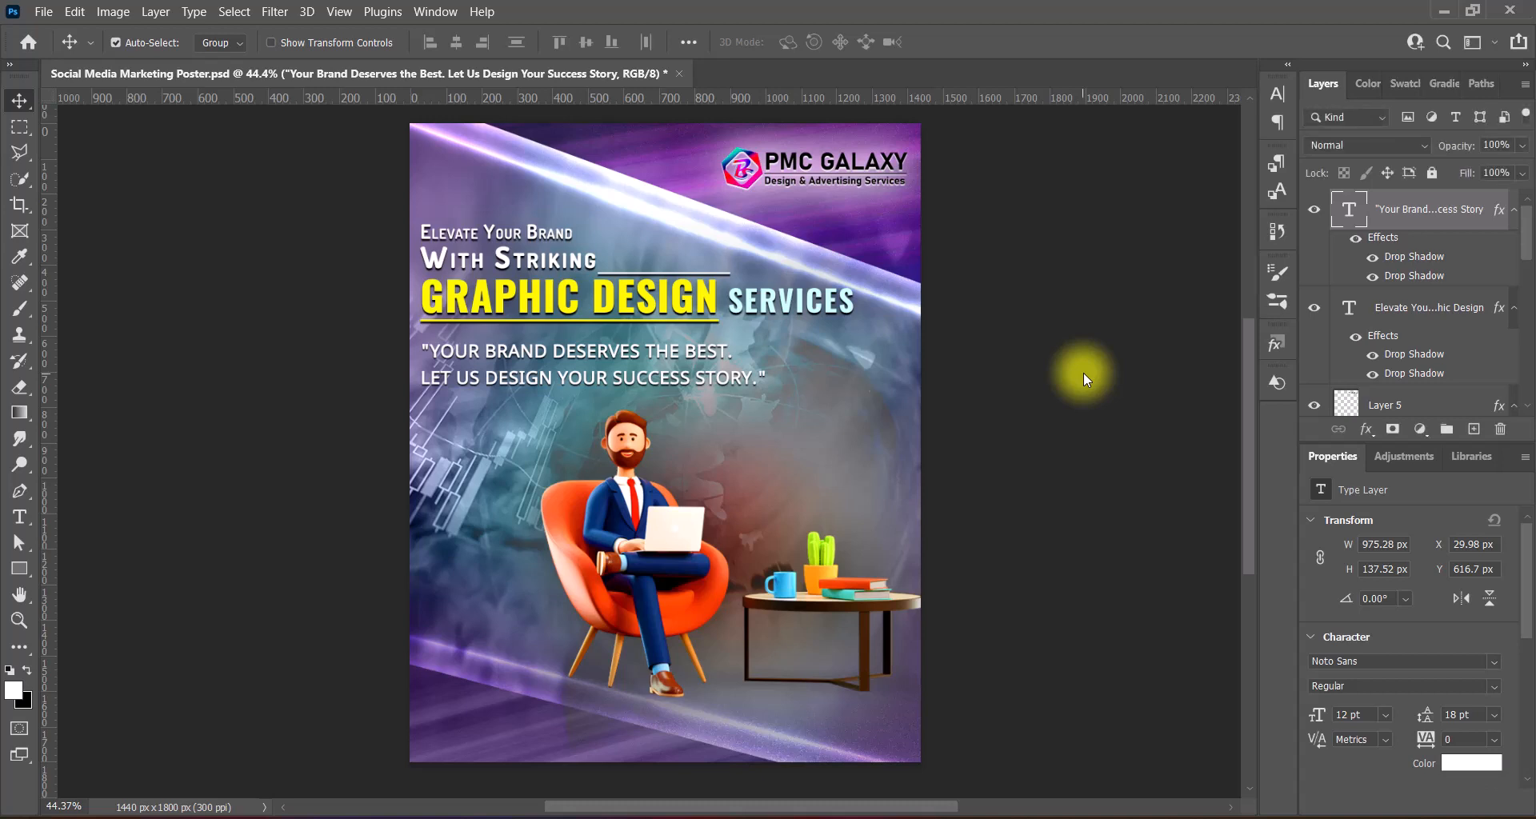
pyautogui.click(856, 314)
# - Scale the headline and tagline together to about 97.8% and nudge them up
pyautogui.keyDown('ctrl'); pyautogui.click(1430, 210); pyautogui.keyUp('ctrl')
pyautogui.hotkey('ctrl', 't')
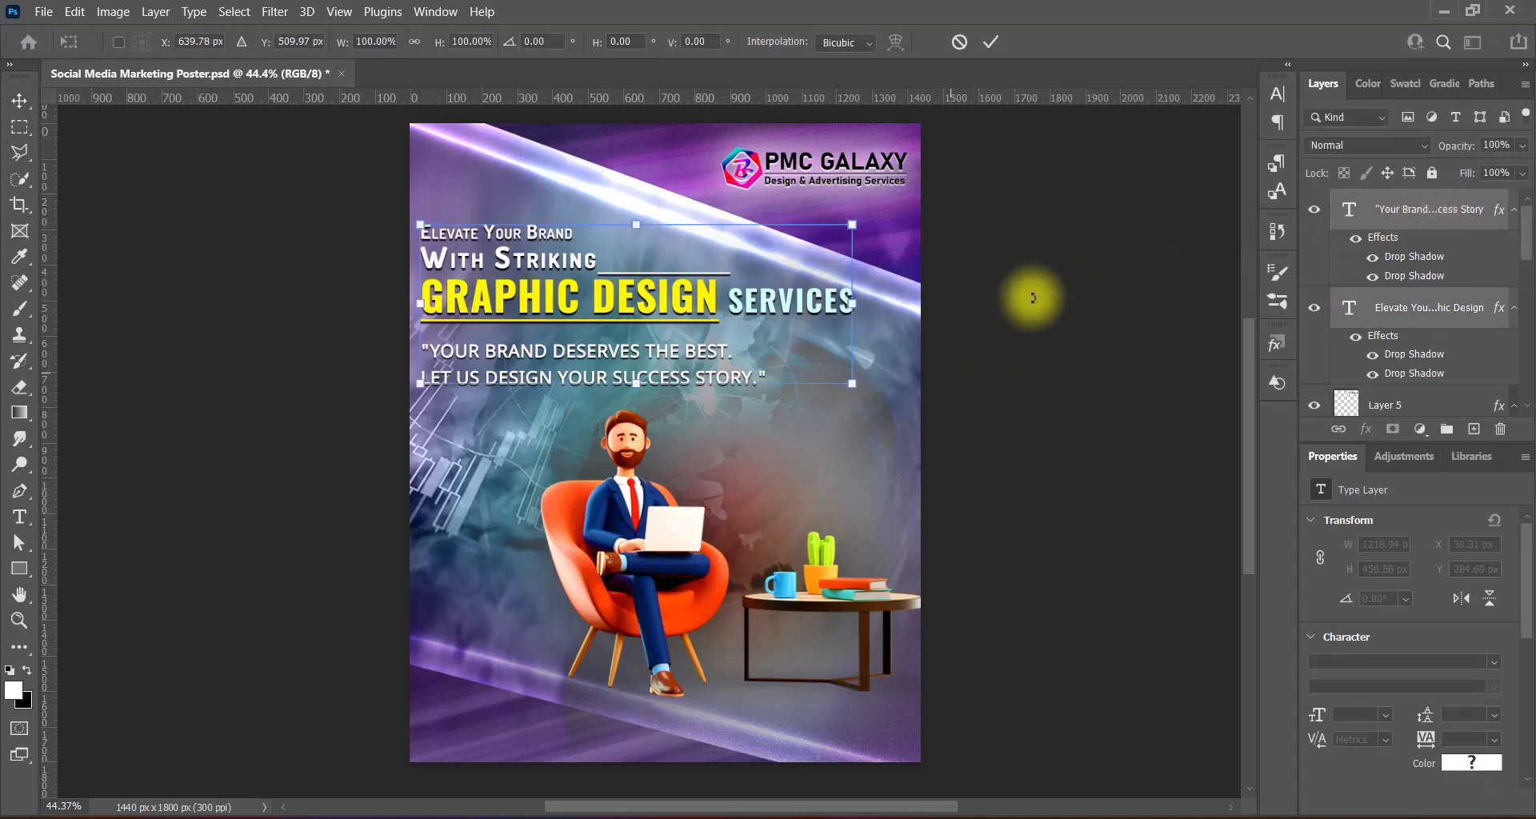
pyautogui.moveTo(852, 303); pyautogui.dragTo(844, 303)
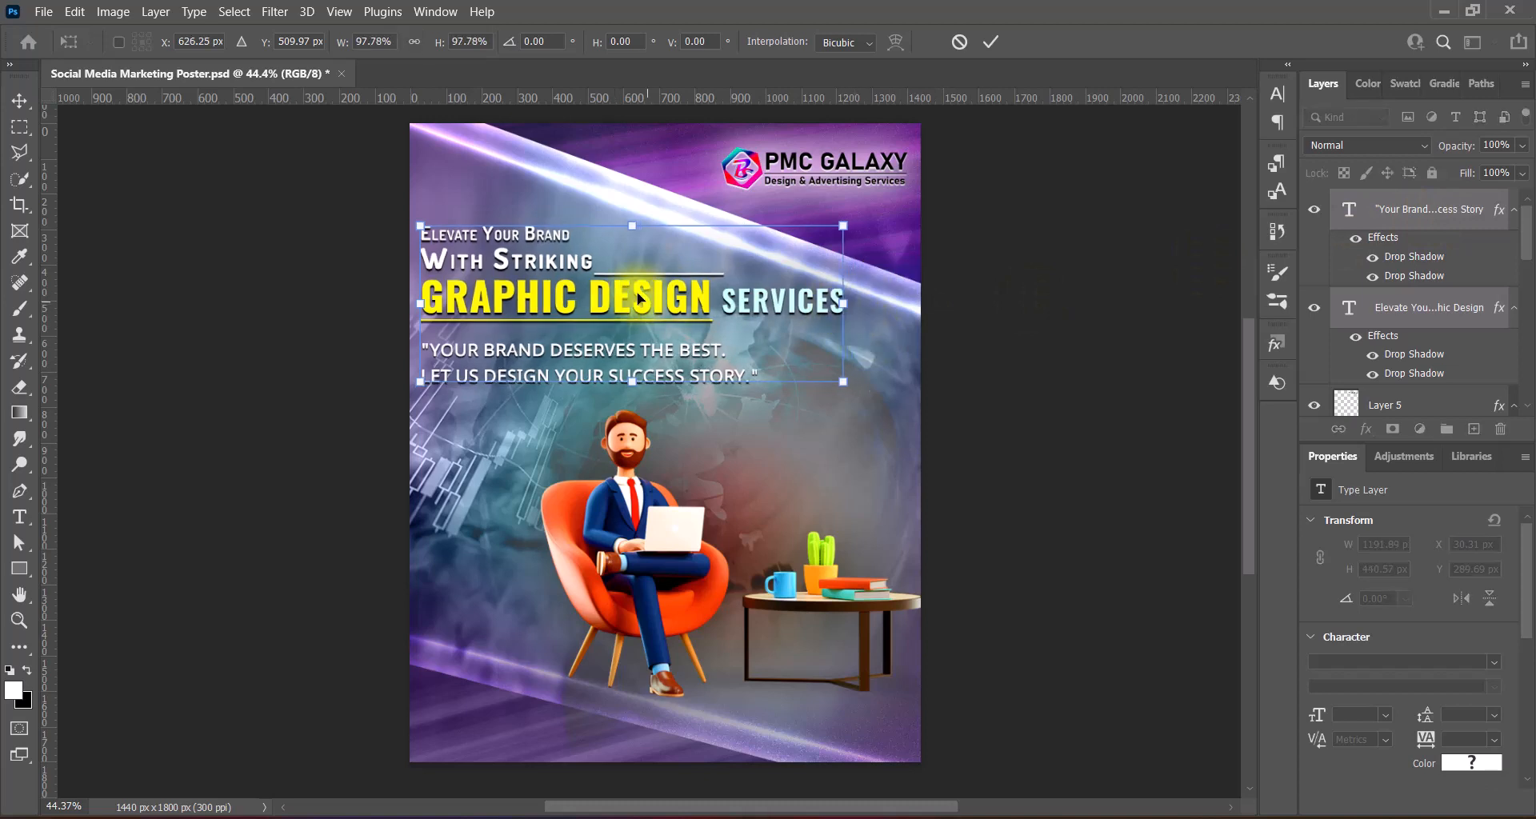
pyautogui.press('Up')
pyautogui.press('Up')
pyautogui.press('Up')
pyautogui.press('Up')
pyautogui.doubleClick(707, 303)
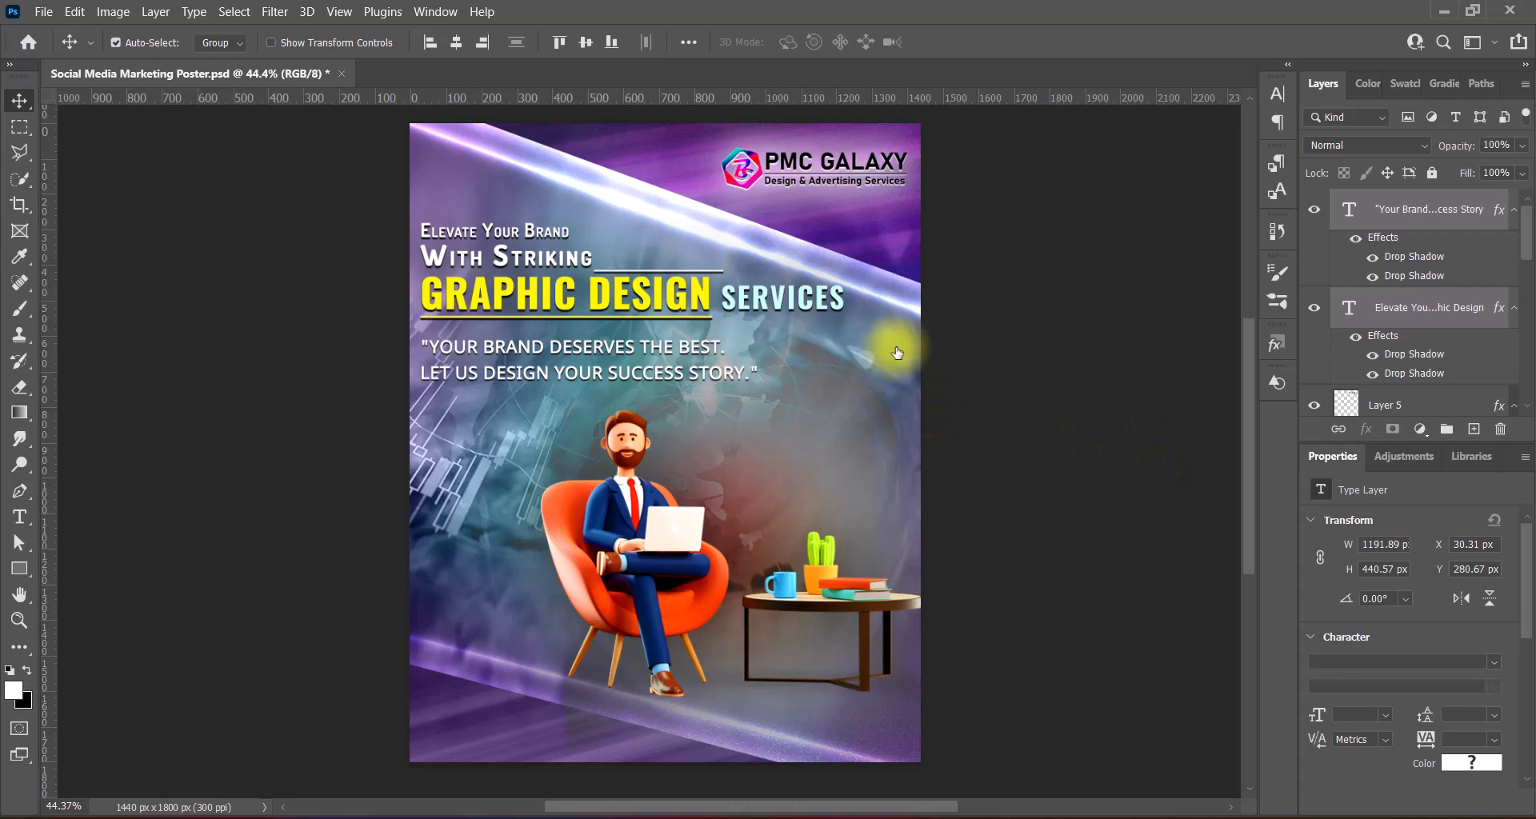
# - Review the tagline's second drop shadow settings, then save the poster
pyautogui.click(1348, 218)
pyautogui.doubleClick(1353, 235)
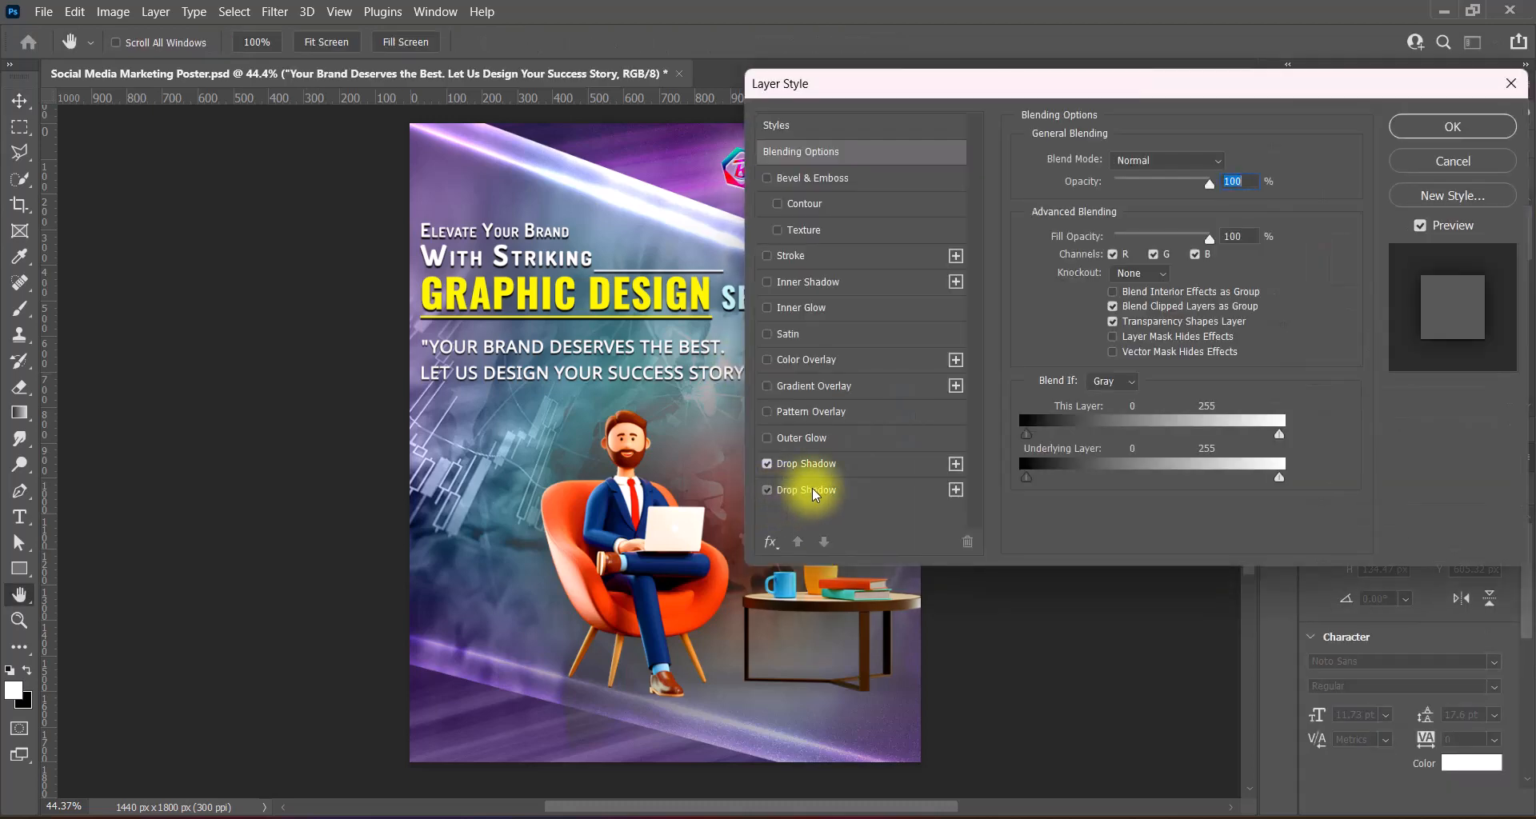
pyautogui.click(810, 490)
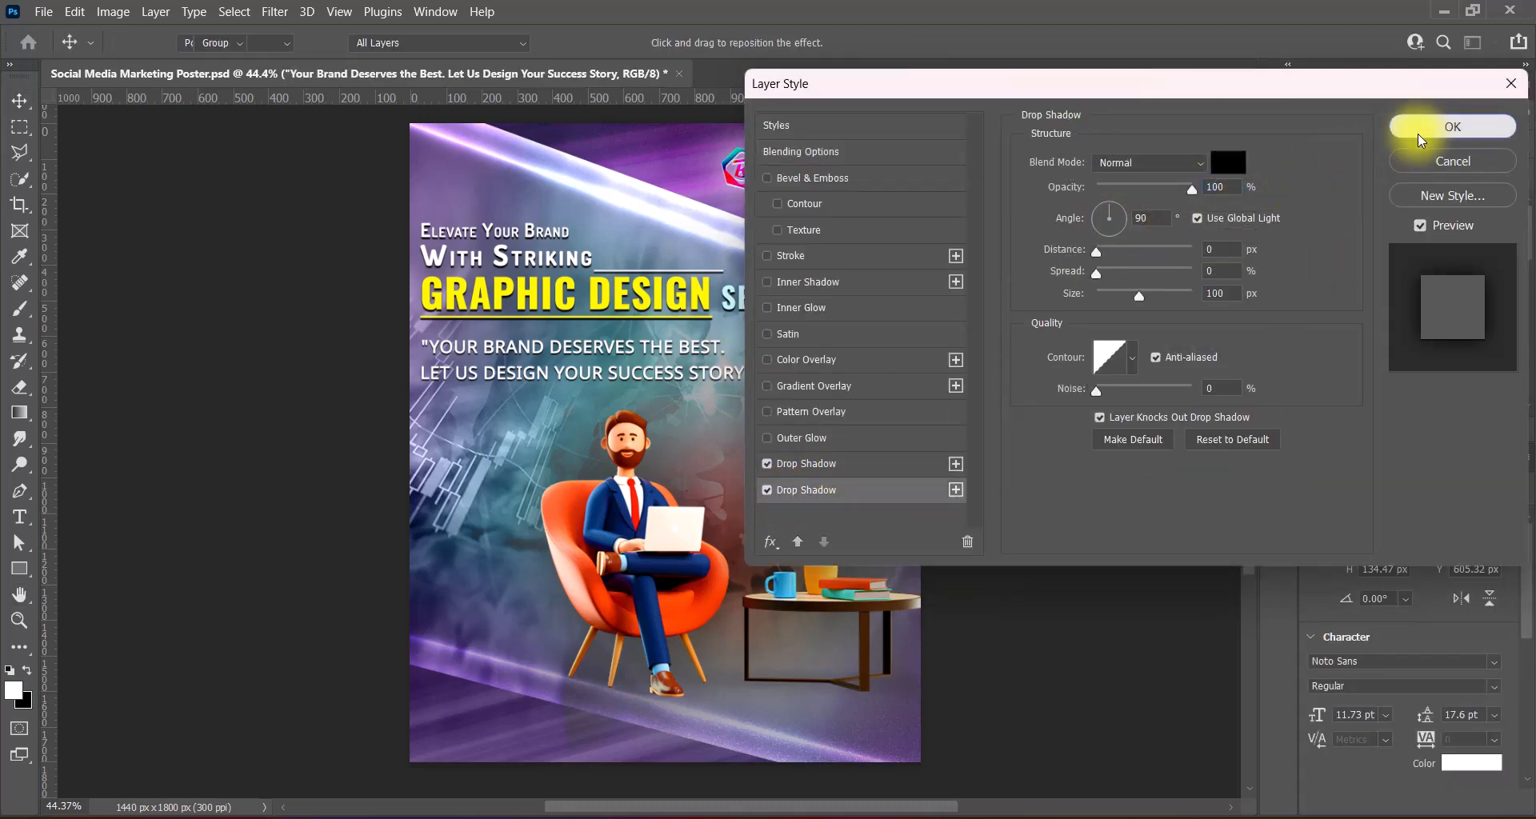
pyautogui.click(1417, 130)
pyautogui.hotkey('ctrl', 's')
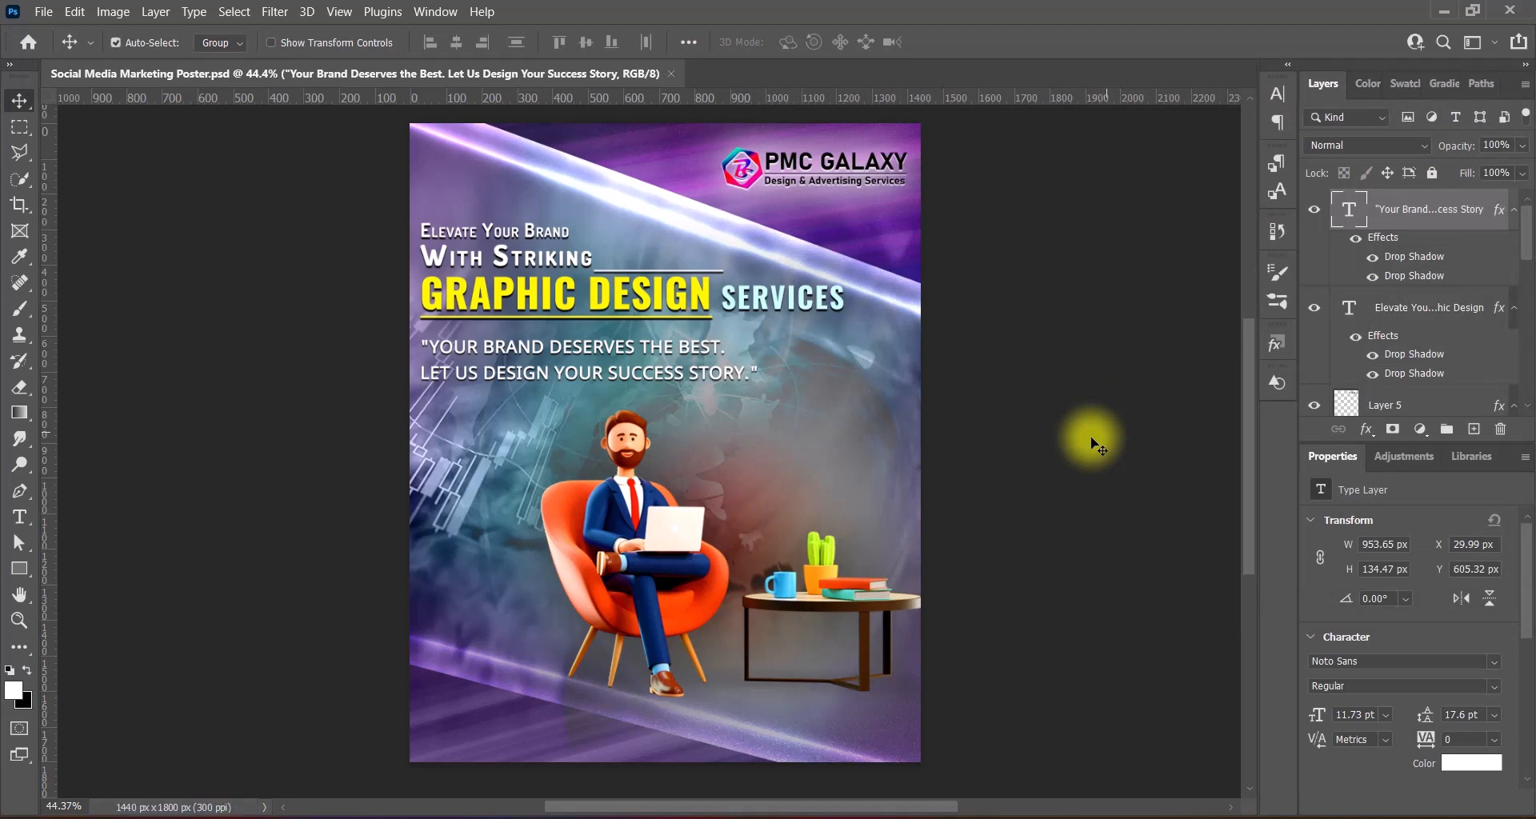
# - Paste the SOCIAL MEDIA POST to ROLL UP BANNER services list beside the seated man and begin Free Transform
pyautogui.hotkey('ctrl', 'v')
pyautogui.hotkey('ctrl', 't')
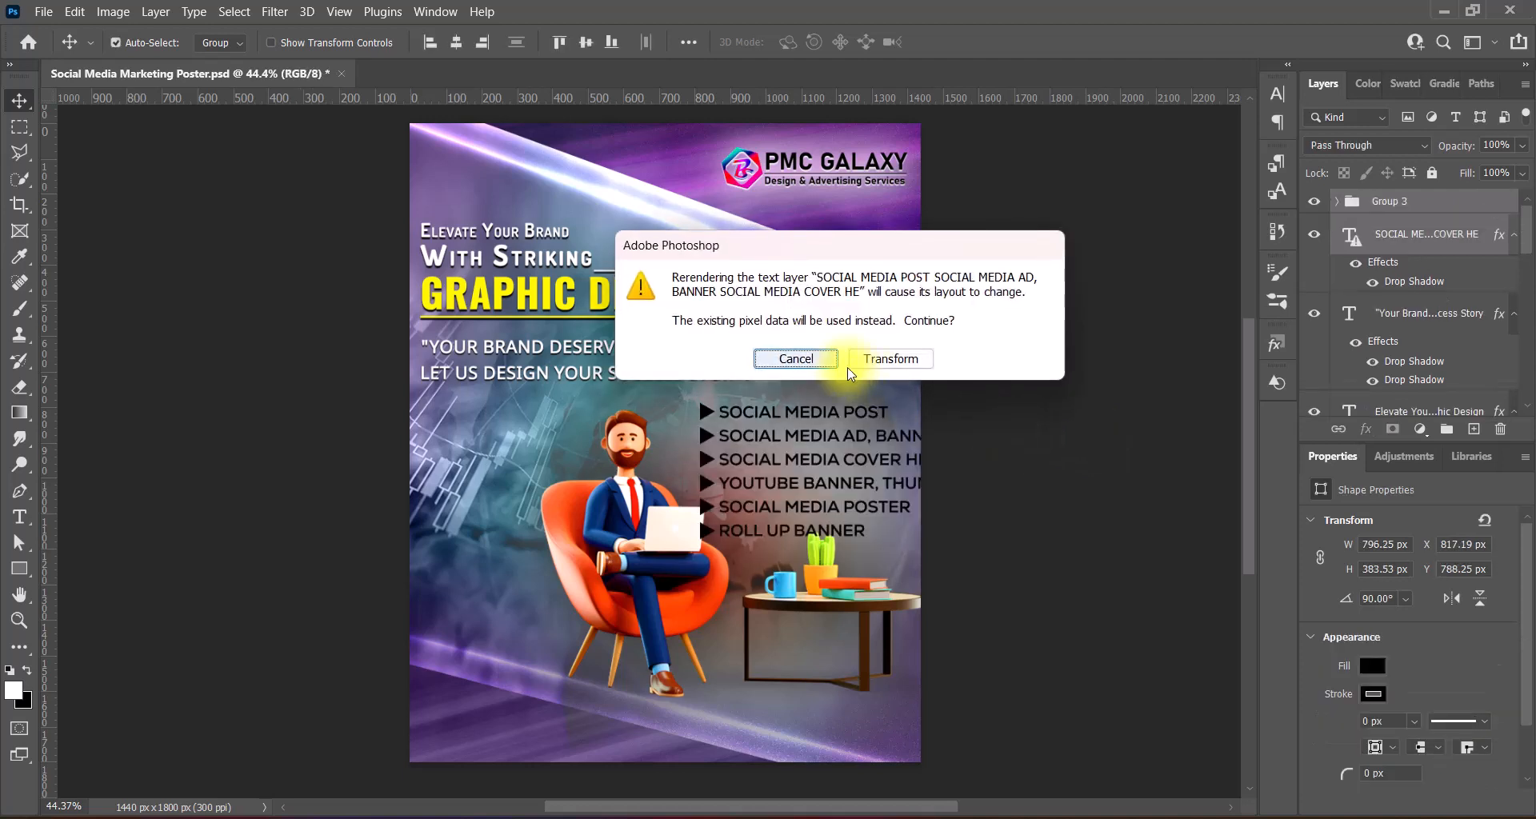
# - Scale the services list to about 73%, reposition it, and set its text colour
pyautogui.click(895, 362)
pyautogui.moveTo(984, 470); pyautogui.dragTo(912, 449)
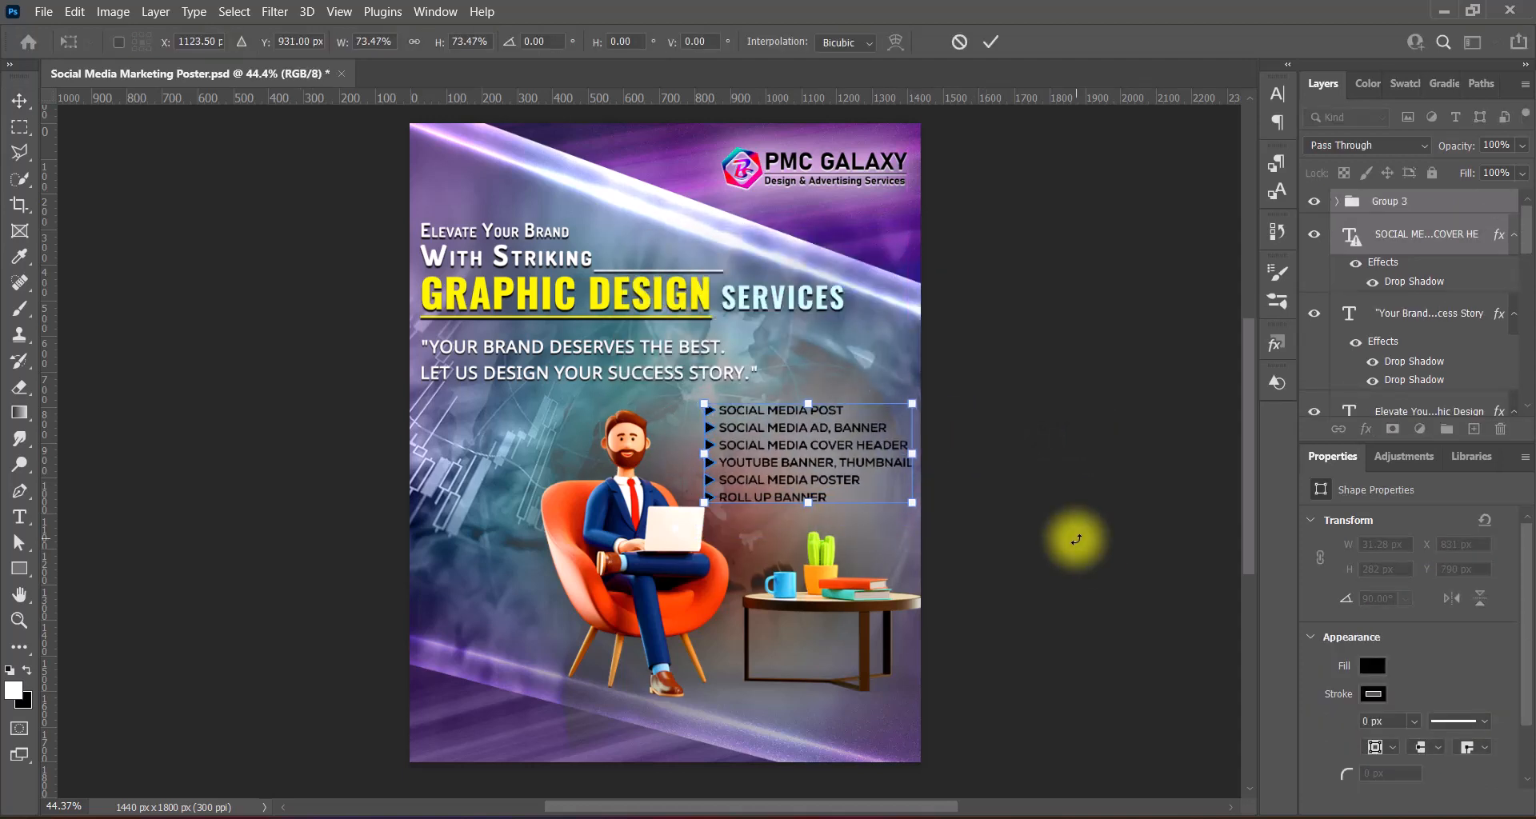
pyautogui.press('Return')
pyautogui.hotkey('ctrl', 't')
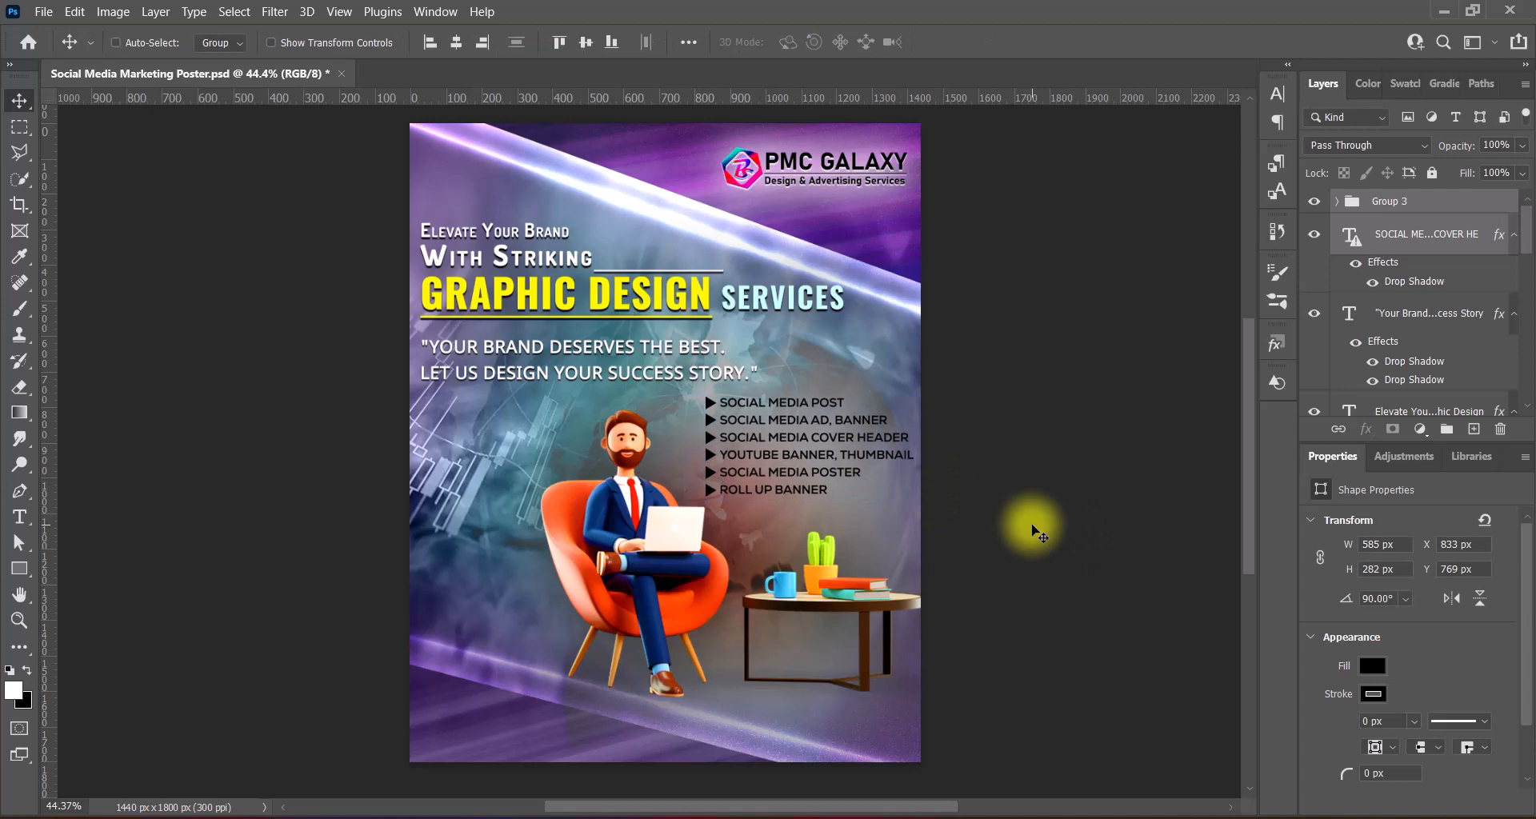
pyautogui.press('Return')
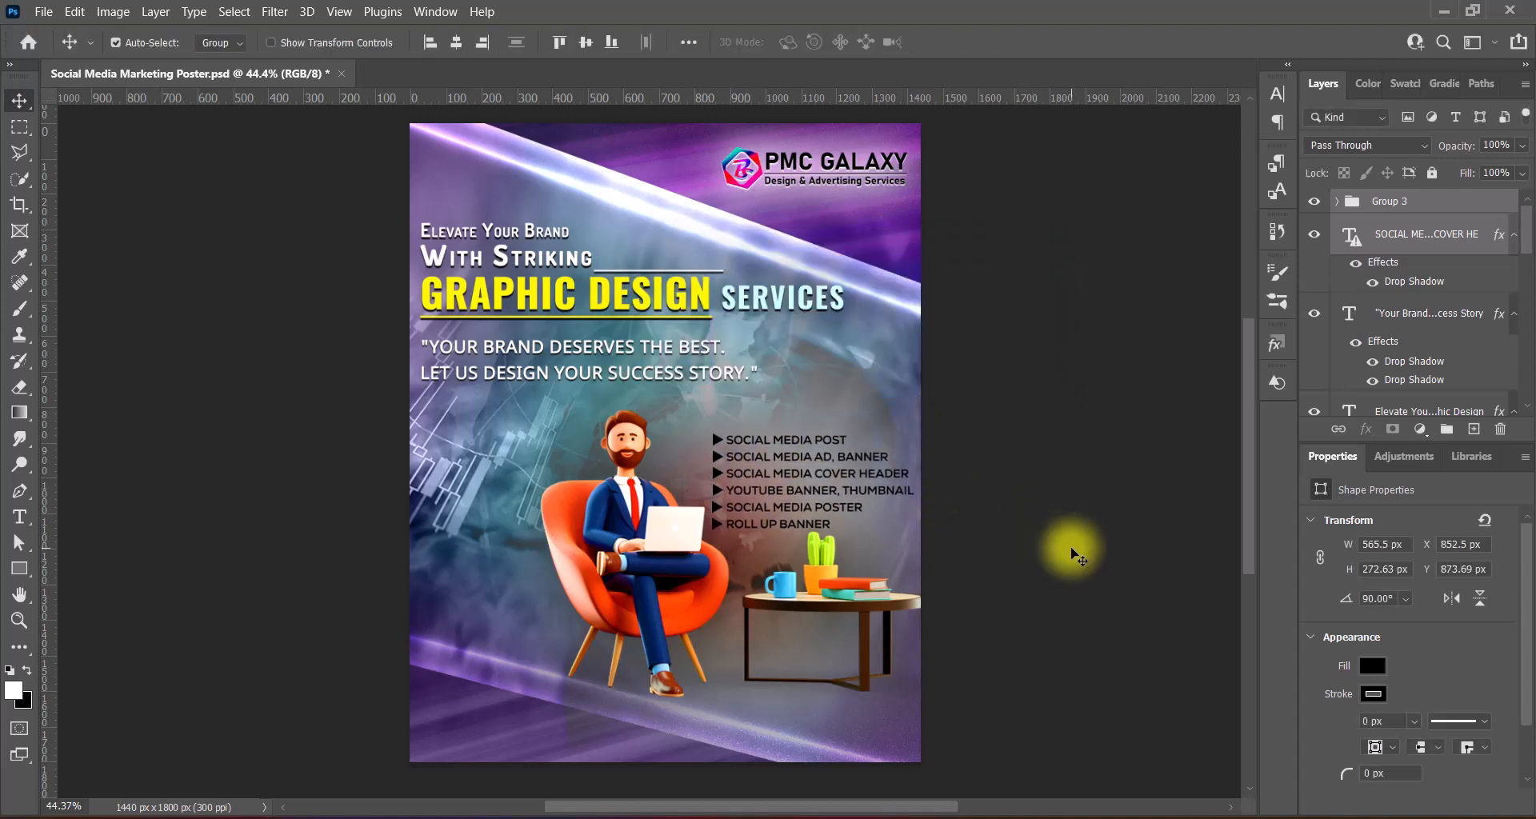
pyautogui.doubleClick(1349, 235)
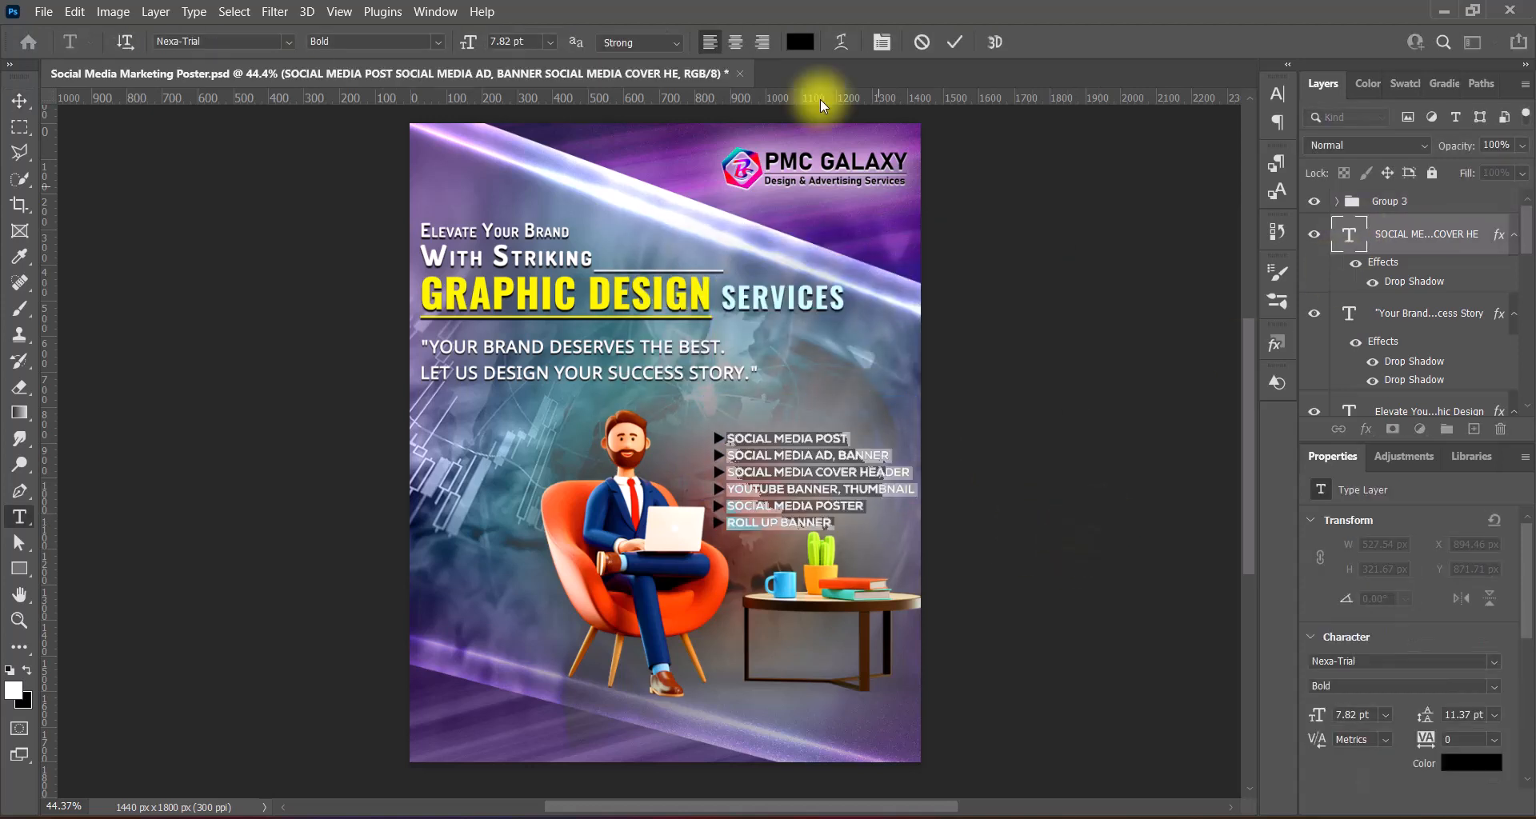
pyautogui.click(800, 42)
pyautogui.click(784, 280)
pyautogui.press('Return')
# - Give the services list a smaller black drop shadow plus a second drop shadow set to 90
pyautogui.click(953, 41)
pyautogui.doubleClick(1320, 233)
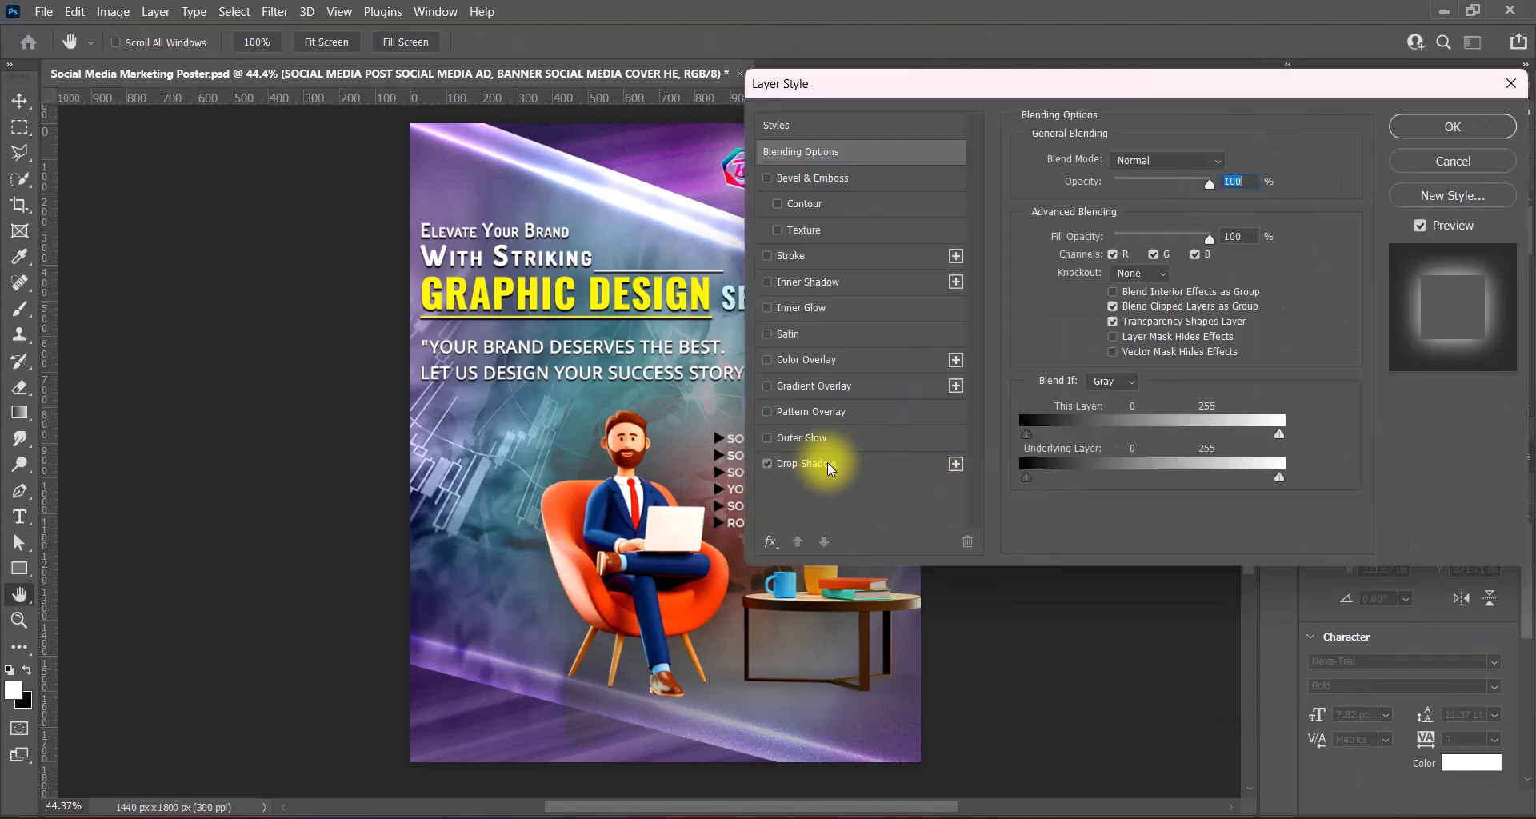
pyautogui.click(823, 470)
pyautogui.click(1228, 162)
pyautogui.moveTo(874, 395); pyautogui.dragTo(815, 590)
pyautogui.click(1275, 321)
pyautogui.moveTo(1136, 84); pyautogui.dragTo(1259, 70)
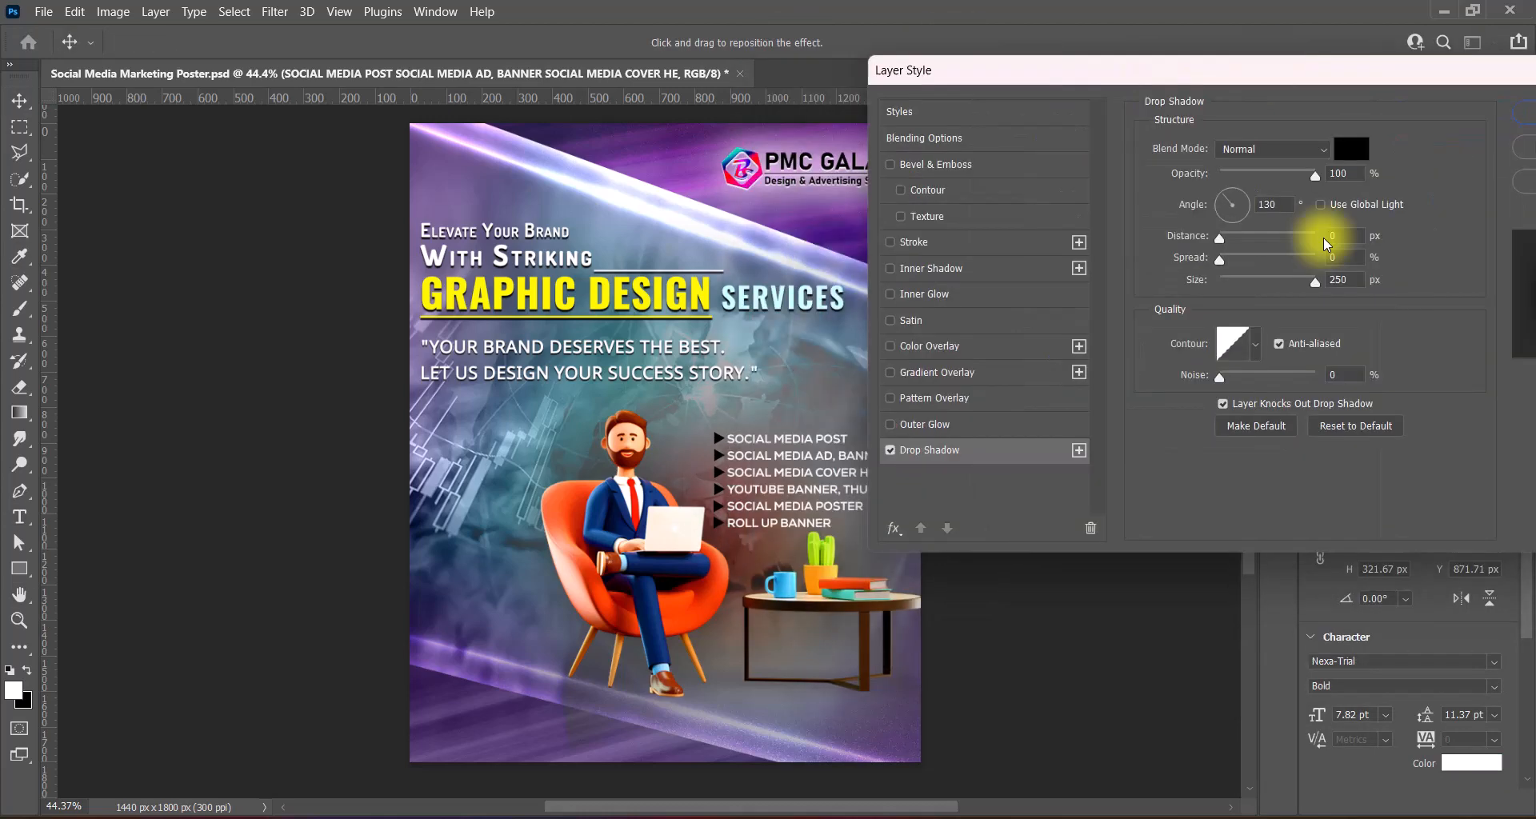
pyautogui.moveTo(1314, 282); pyautogui.dragTo(1252, 283)
pyautogui.click(1078, 450)
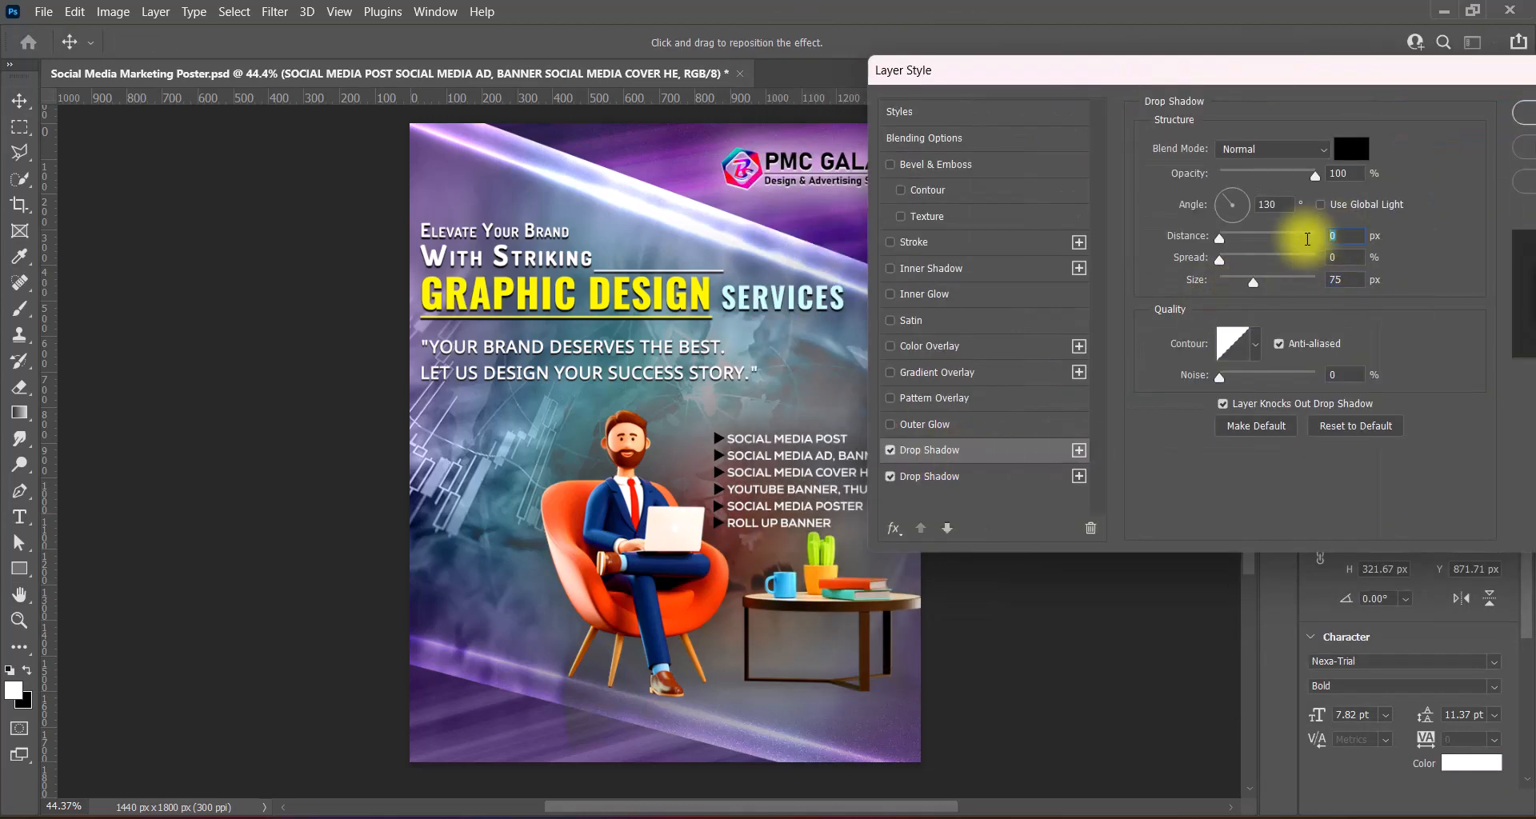
pyautogui.write('90')
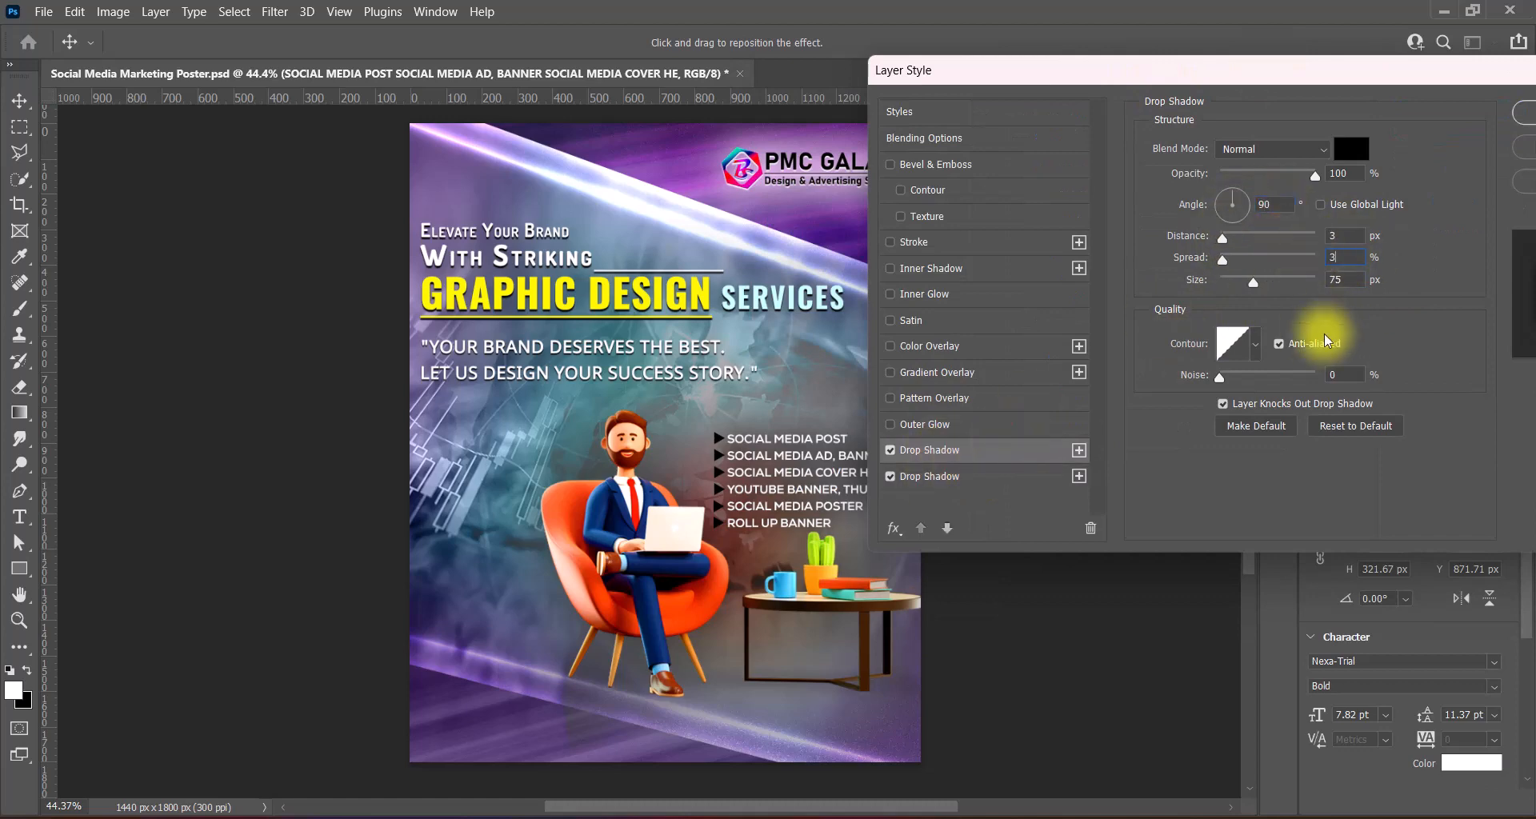
pyautogui.press('Return')
# - Turn the arrow bullets yellow with a Color Overlay and nudge the whole list up
pyautogui.doubleClick(1416, 206)
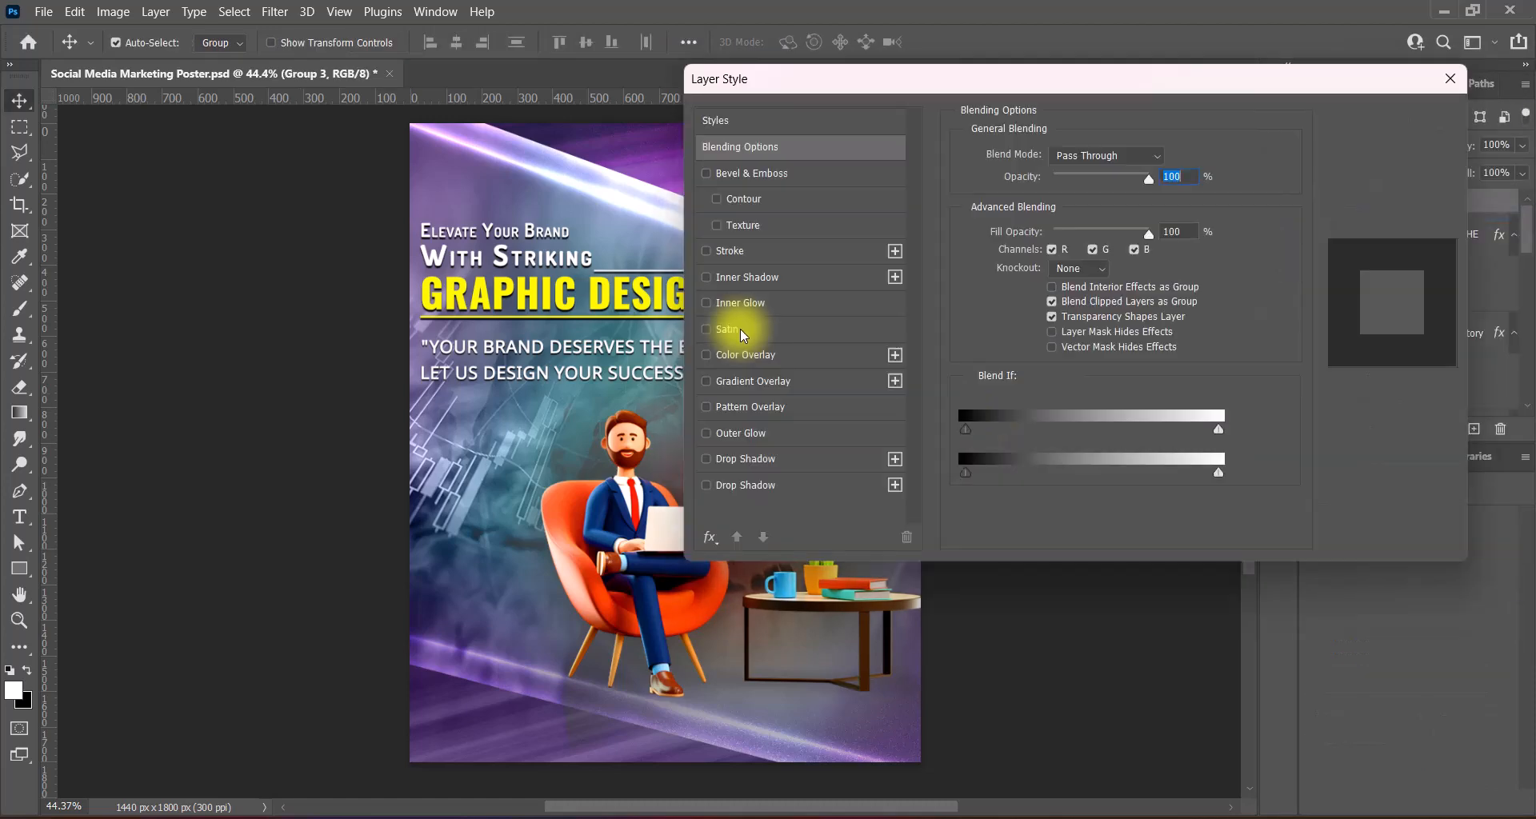
pyautogui.click(746, 354)
pyautogui.moveTo(1112, 80); pyautogui.dragTo(1193, 74)
pyautogui.keyDown('shift'); pyautogui.click(1427, 273); pyautogui.keyUp('shift')
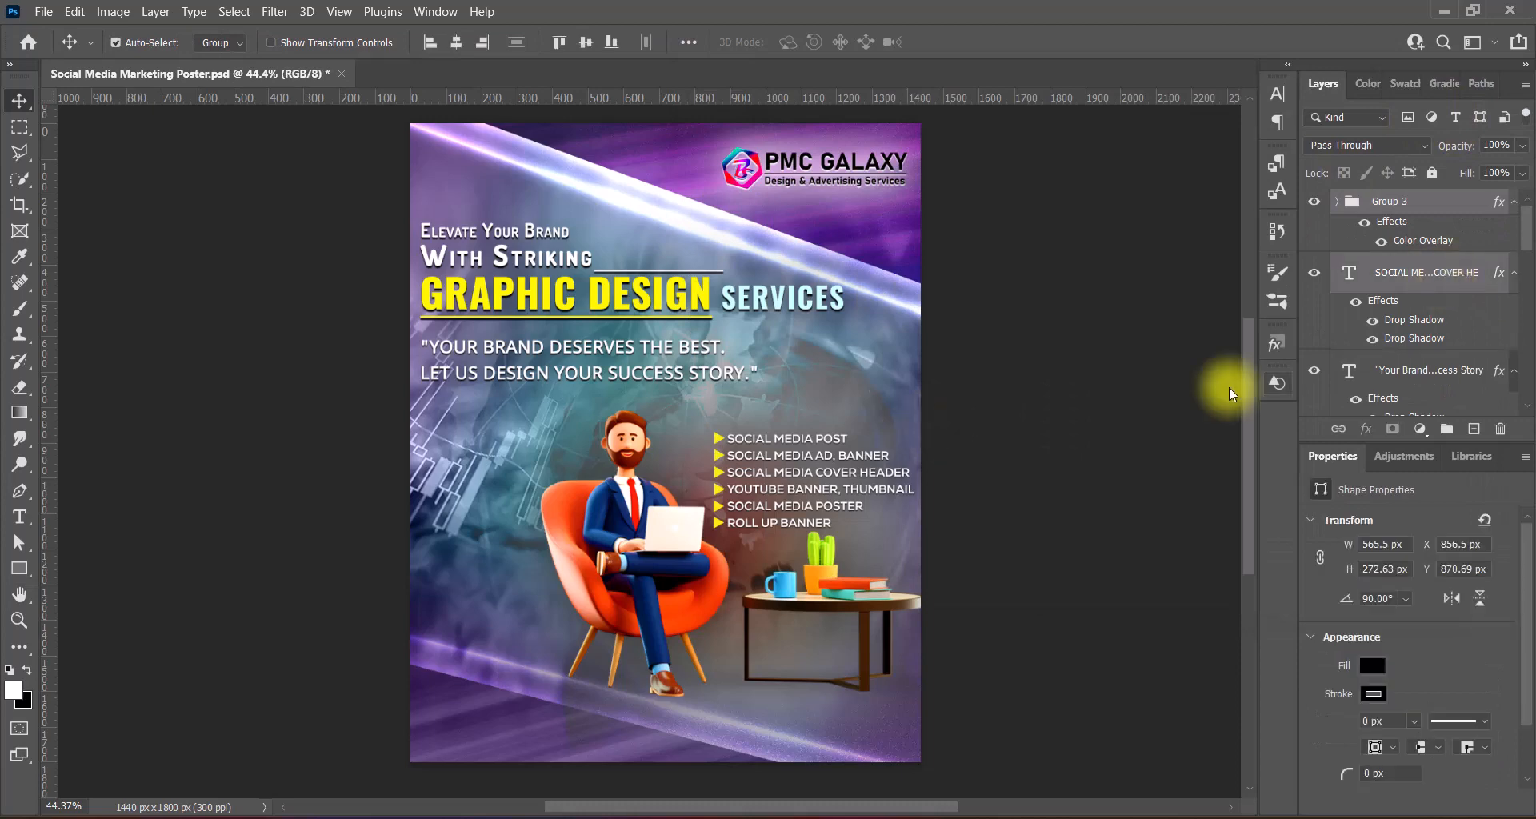
pyautogui.hotkey('shift', 'Up')
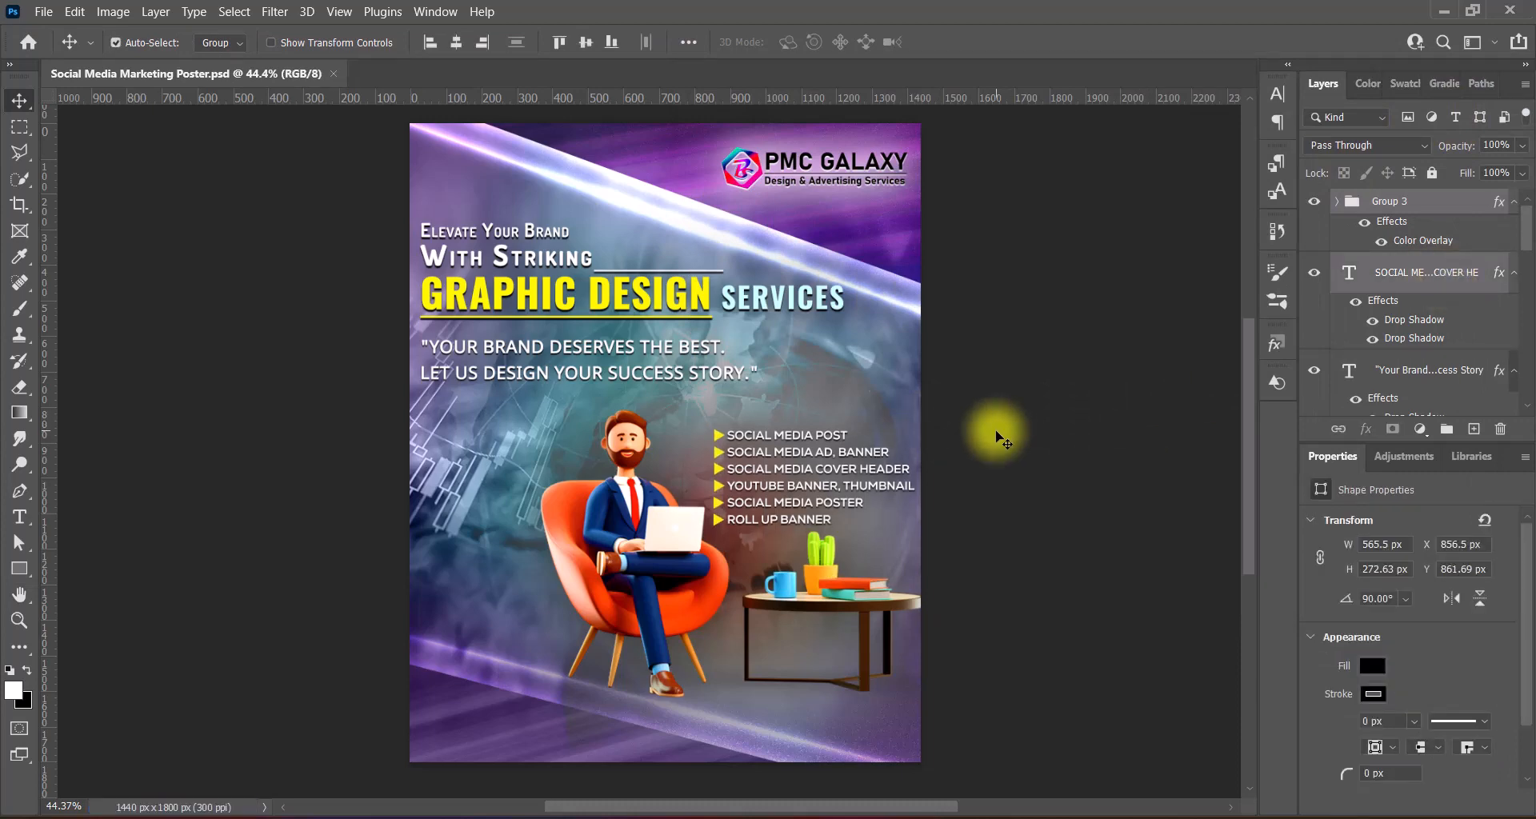
# - Begin shrinking the new business card list with Free Transform
pyautogui.hotkey('ctrl', 't')
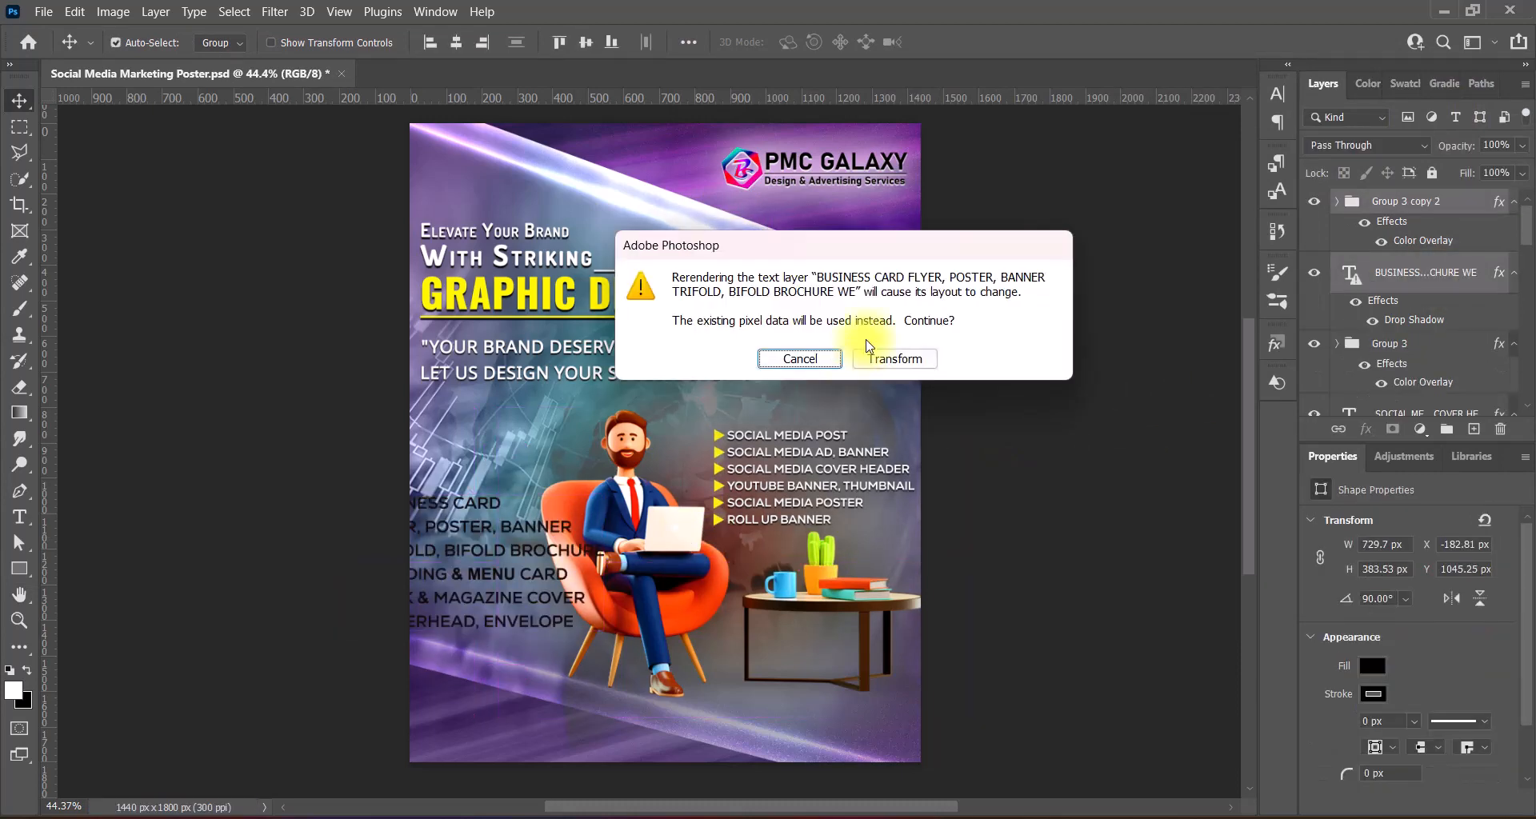
pyautogui.click(880, 355)
pyautogui.moveTo(345, 563); pyautogui.dragTo(416, 559)
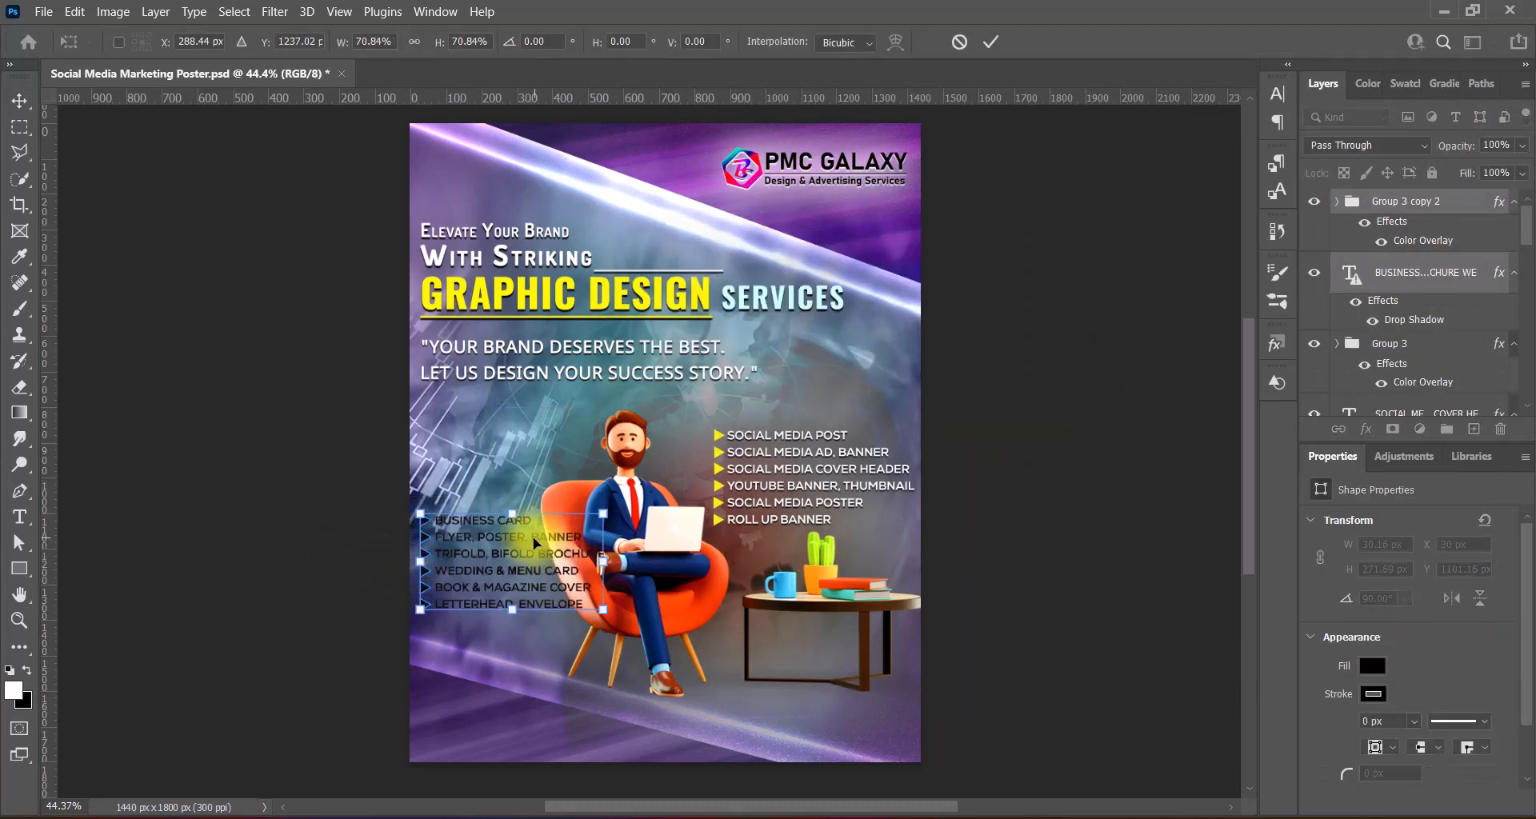
# - Shrink the business card list to about 60% at top-left and recolour its text light cyan
pyautogui.moveTo(533, 536); pyautogui.dragTo(513, 434)
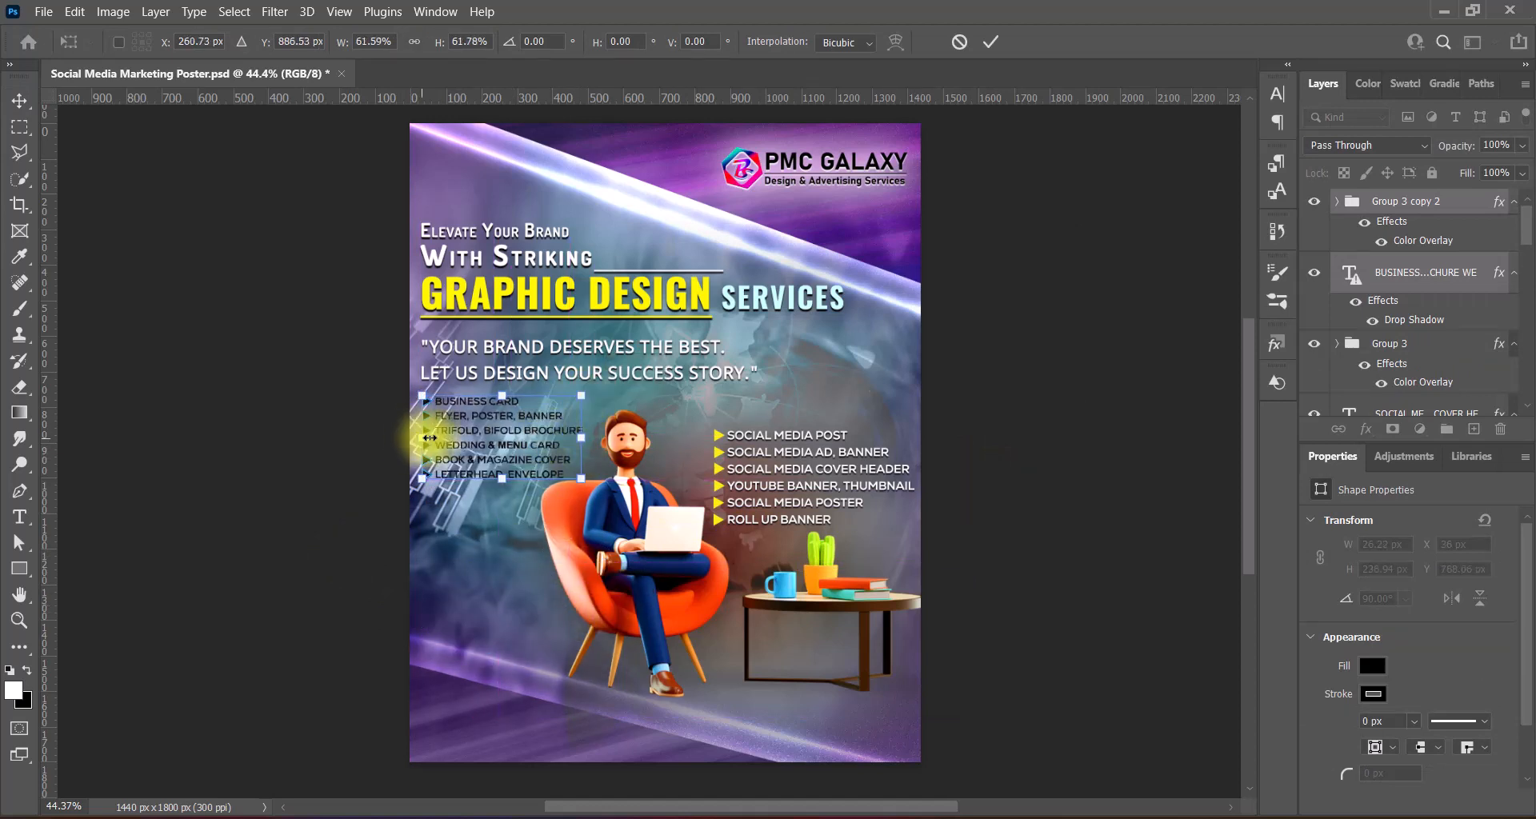
pyautogui.press('Return')
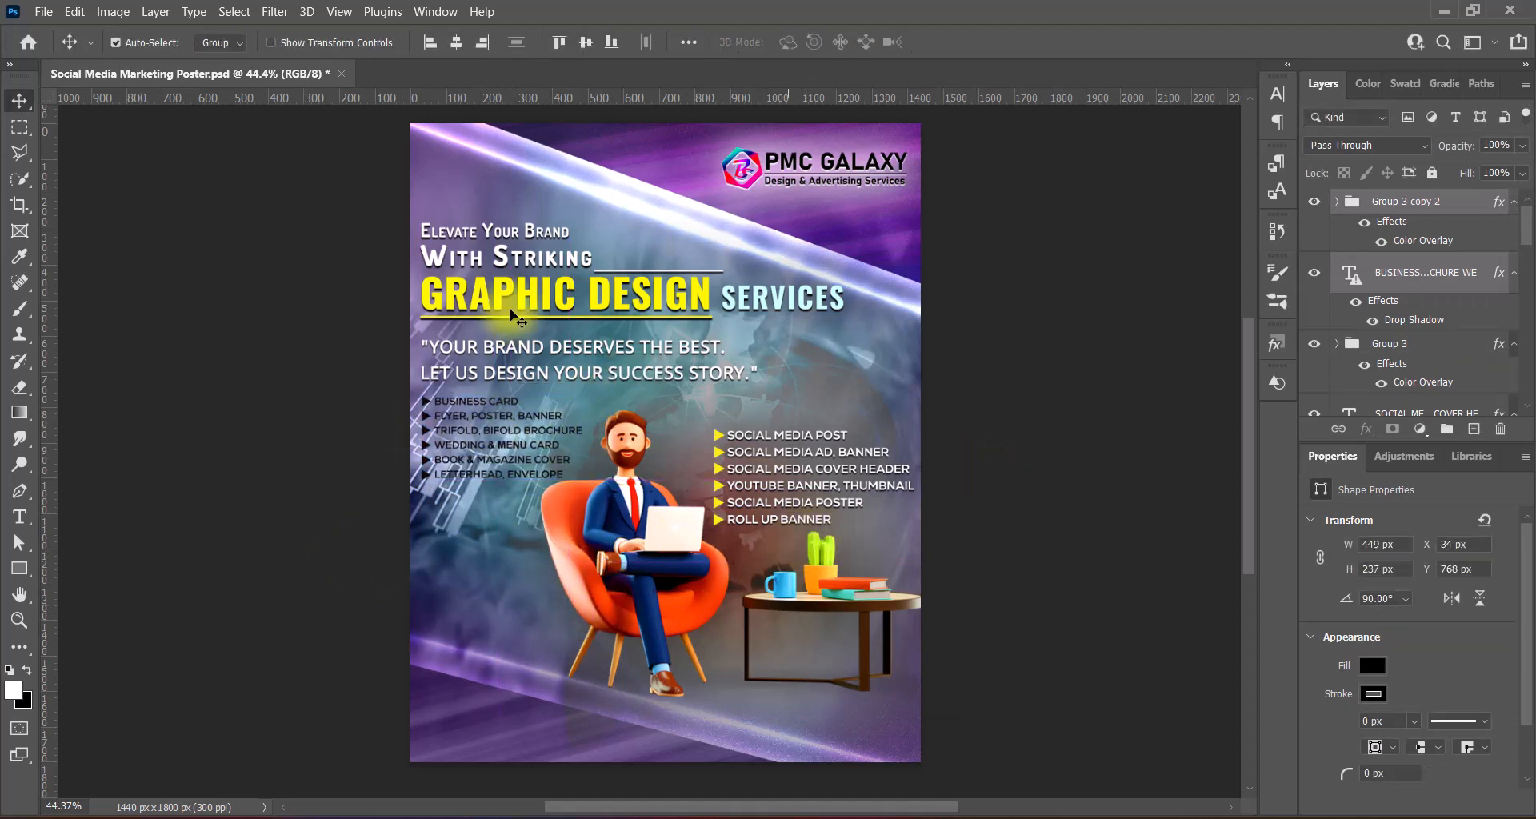
pyautogui.doubleClick(1351, 272)
pyautogui.click(800, 41)
pyautogui.hotkey('ctrl', 'v')
pyautogui.click(1229, 328)
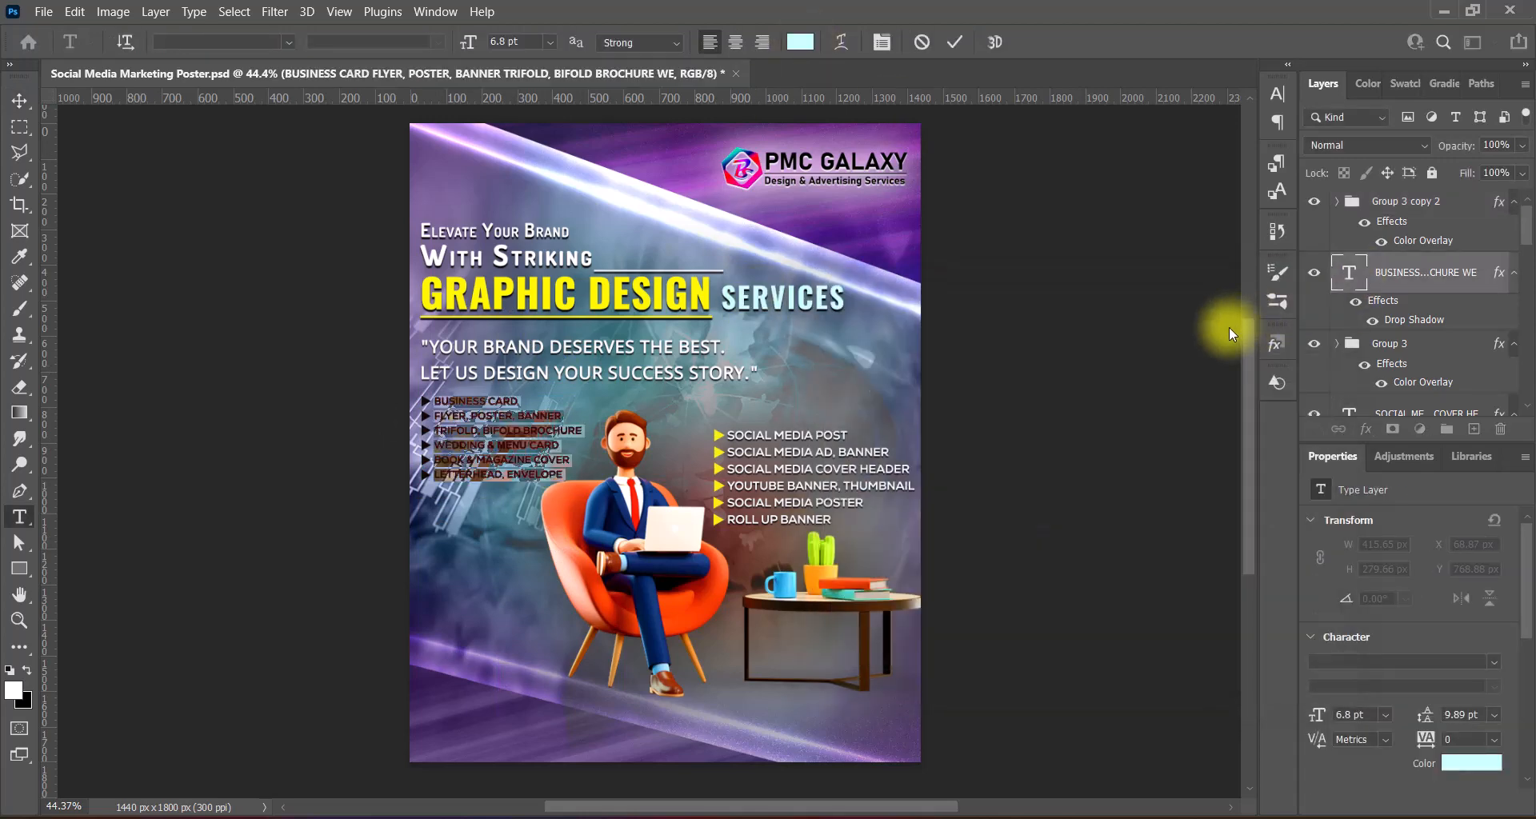
# - Add two black drop shadows to the business card list, size 60 and distance 3
pyautogui.doubleClick(1413, 319)
pyautogui.click(1228, 150)
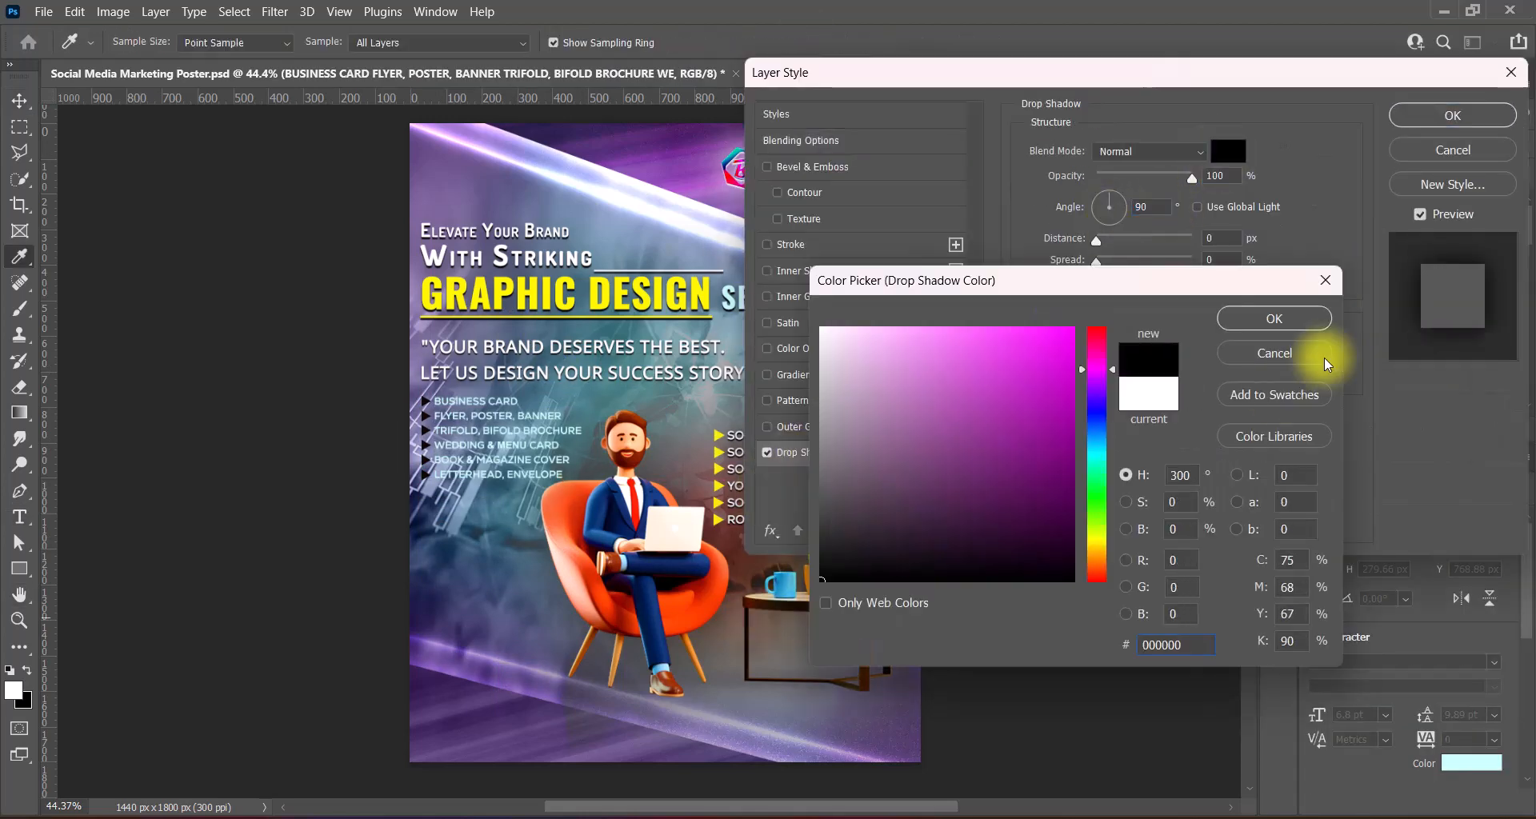
pyautogui.click(1280, 323)
pyautogui.moveTo(1113, 288); pyautogui.dragTo(1120, 301)
pyautogui.write('60')
pyautogui.click(955, 453)
pyautogui.doubleClick(1221, 239)
pyautogui.write('3')
pyautogui.press('Tab')
pyautogui.write('3')
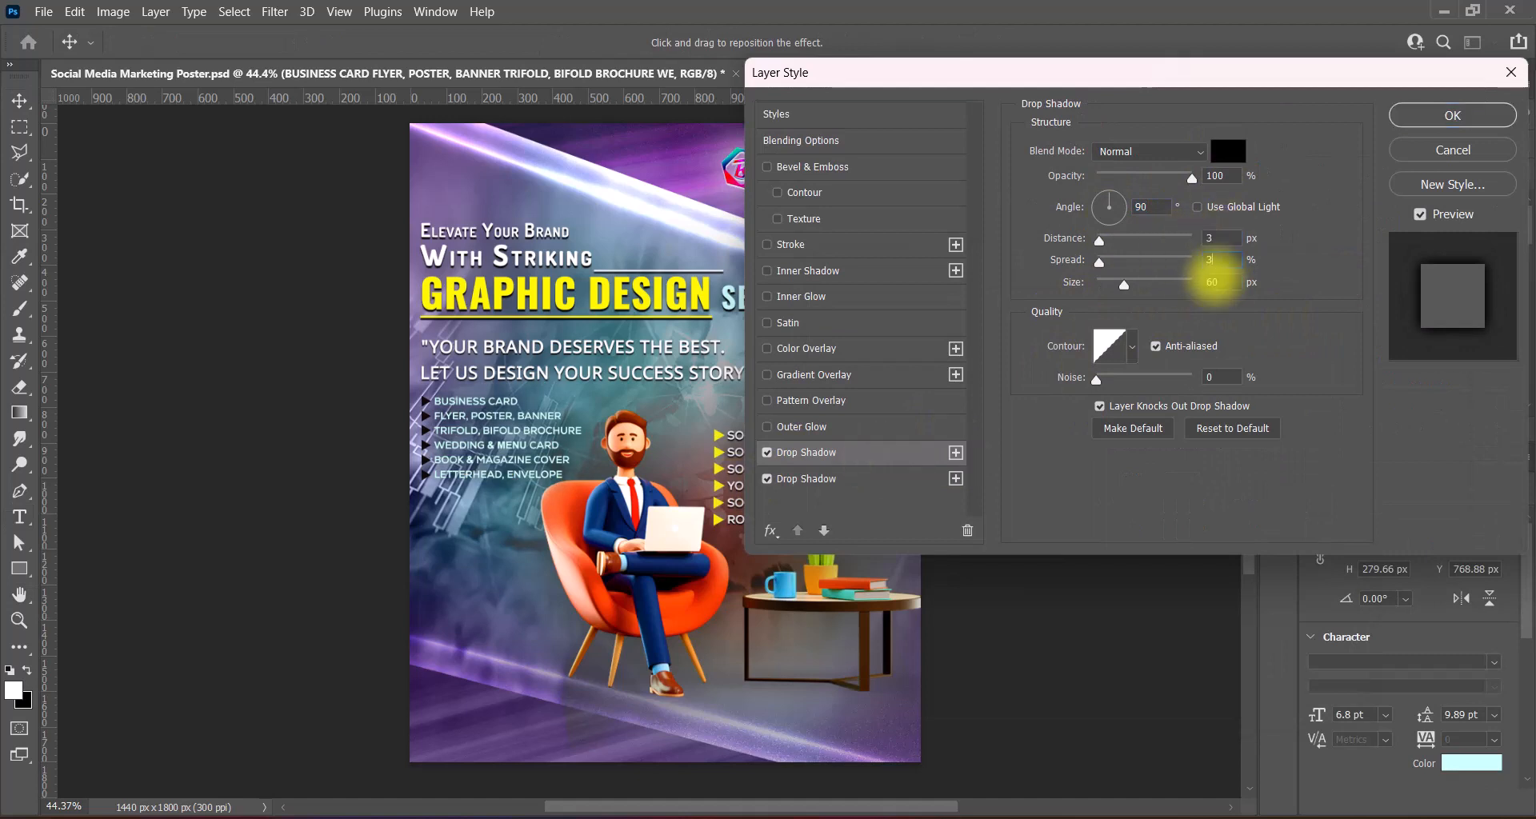
pyautogui.click(944, 478)
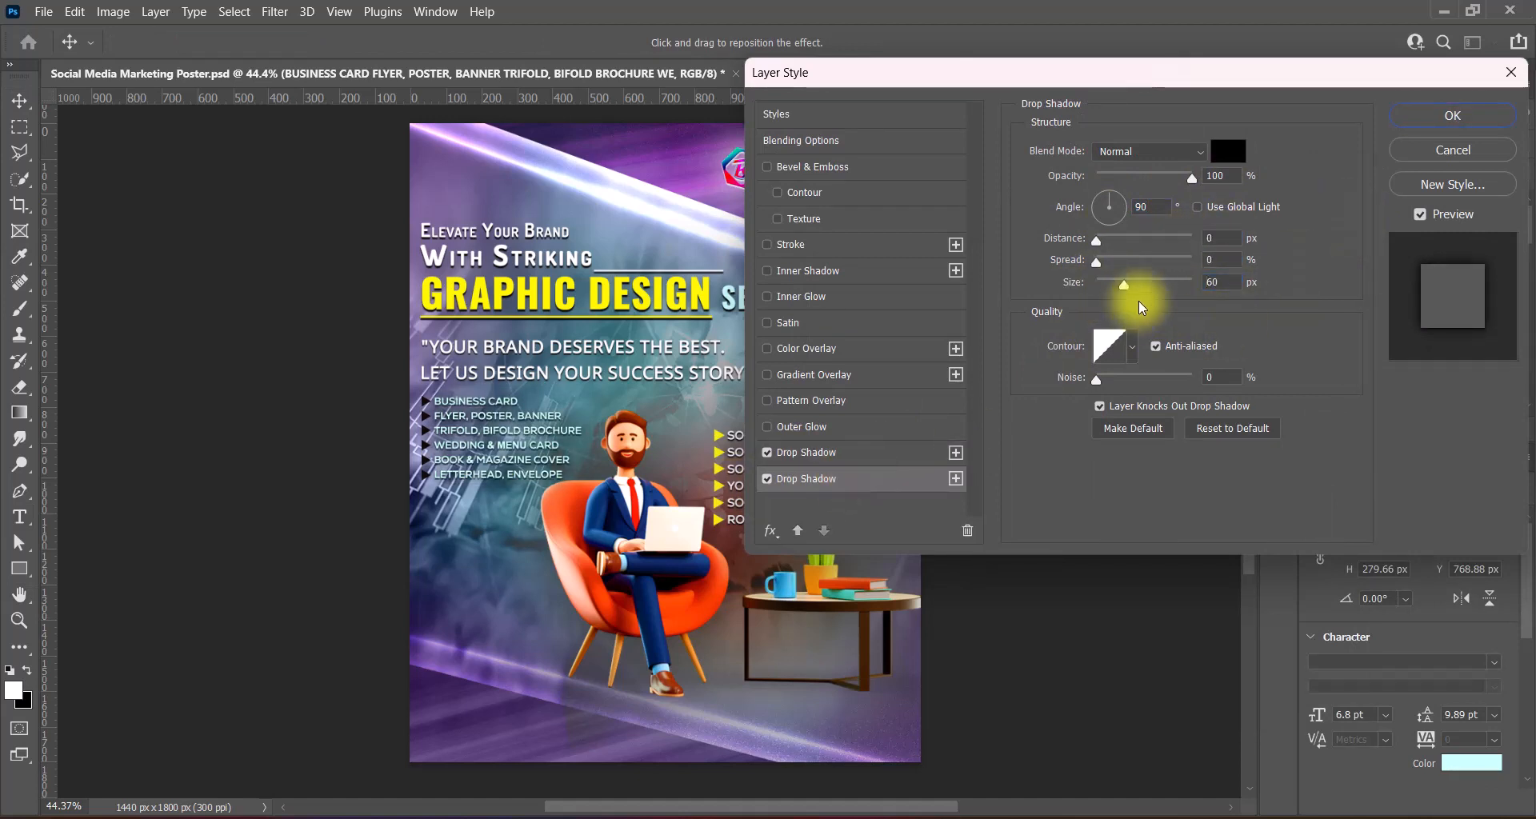
pyautogui.click(1420, 115)
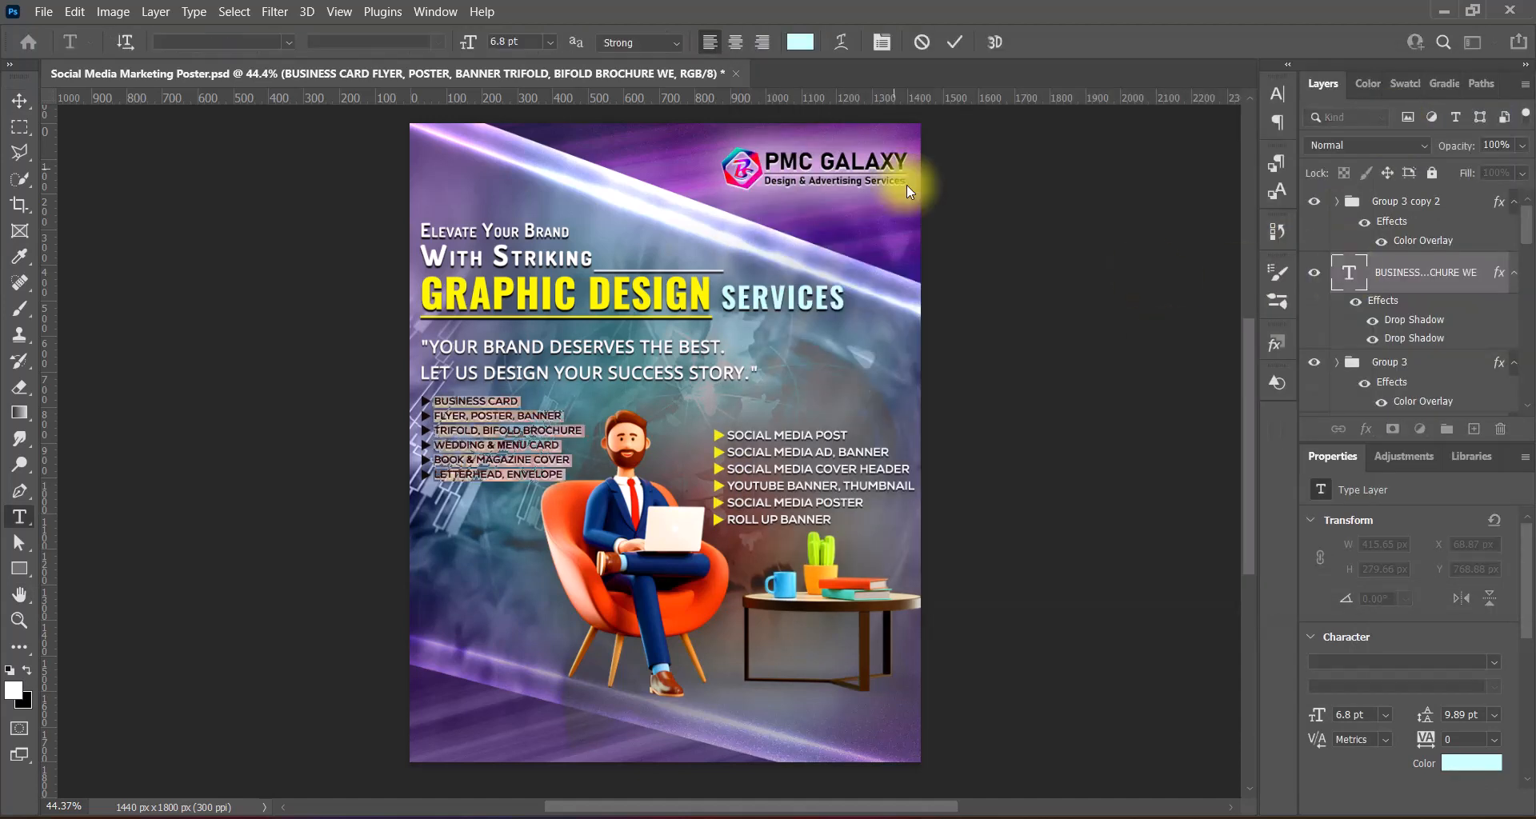
# - Make the business card list text white and overlay its arrows in light cyan
pyautogui.click(800, 42)
pyautogui.moveTo(840, 342); pyautogui.dragTo(787, 329)
pyautogui.click(1260, 316)
pyautogui.press('v')
pyautogui.doubleClick(1348, 200)
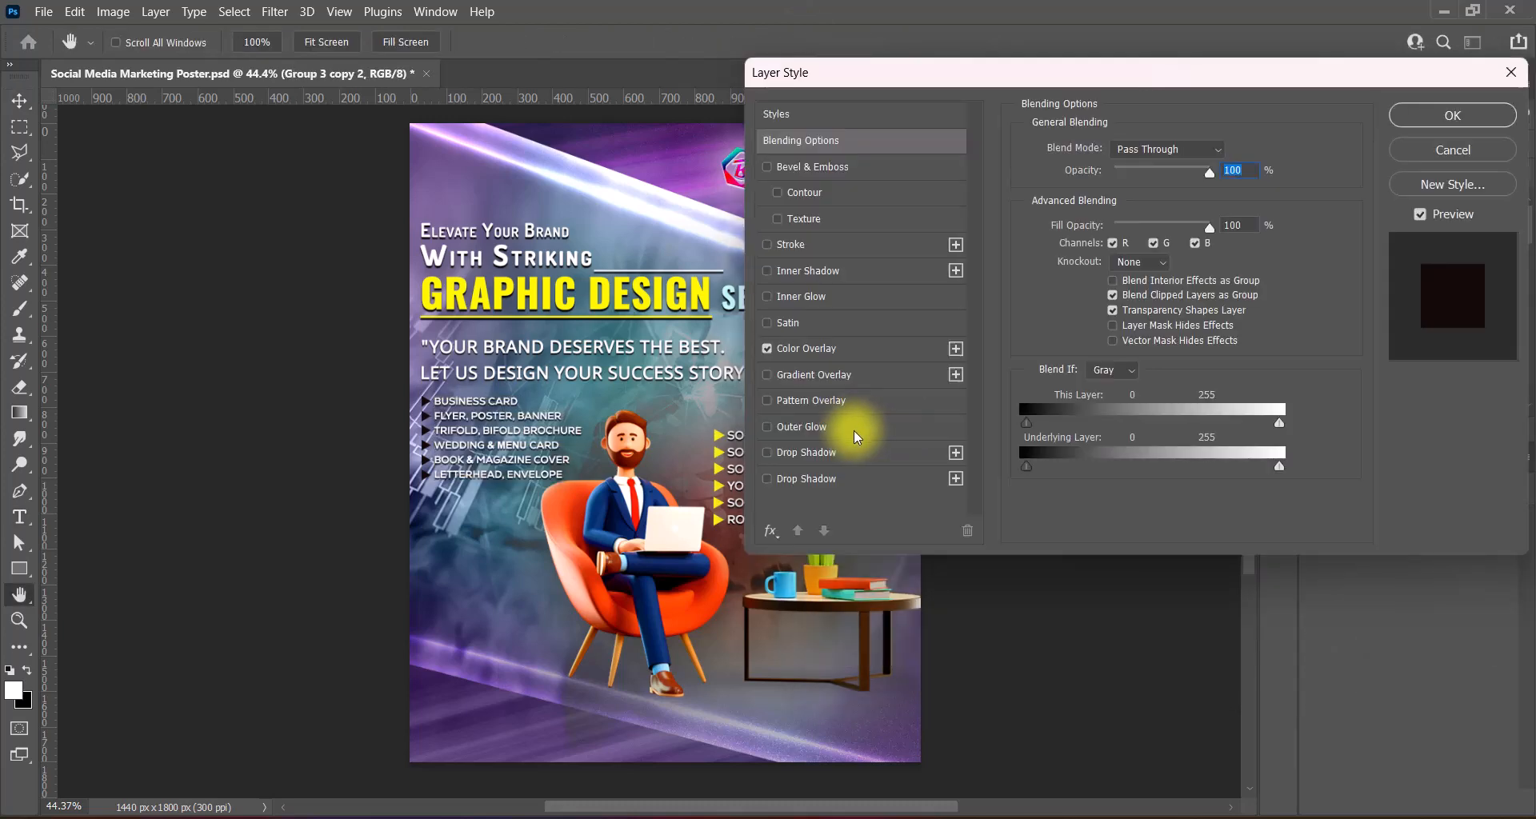
pyautogui.click(806, 348)
pyautogui.click(1228, 151)
pyautogui.click(730, 299)
pyautogui.click(1272, 319)
pyautogui.click(1435, 120)
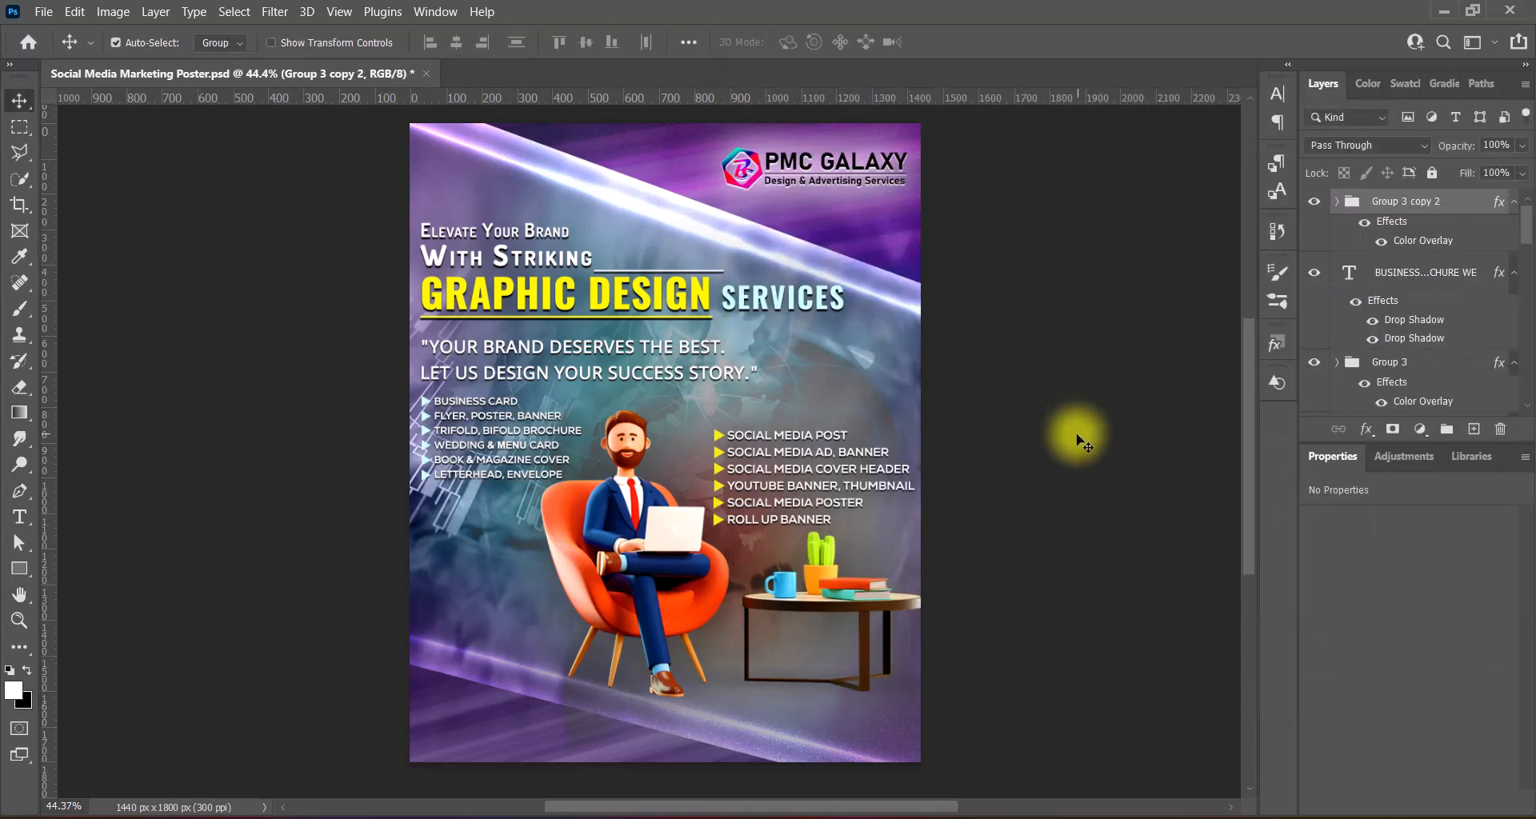
# - Enlarge the drop shadow size on the business card list
pyautogui.rightClick(1347, 281)
pyautogui.click(1360, 289)
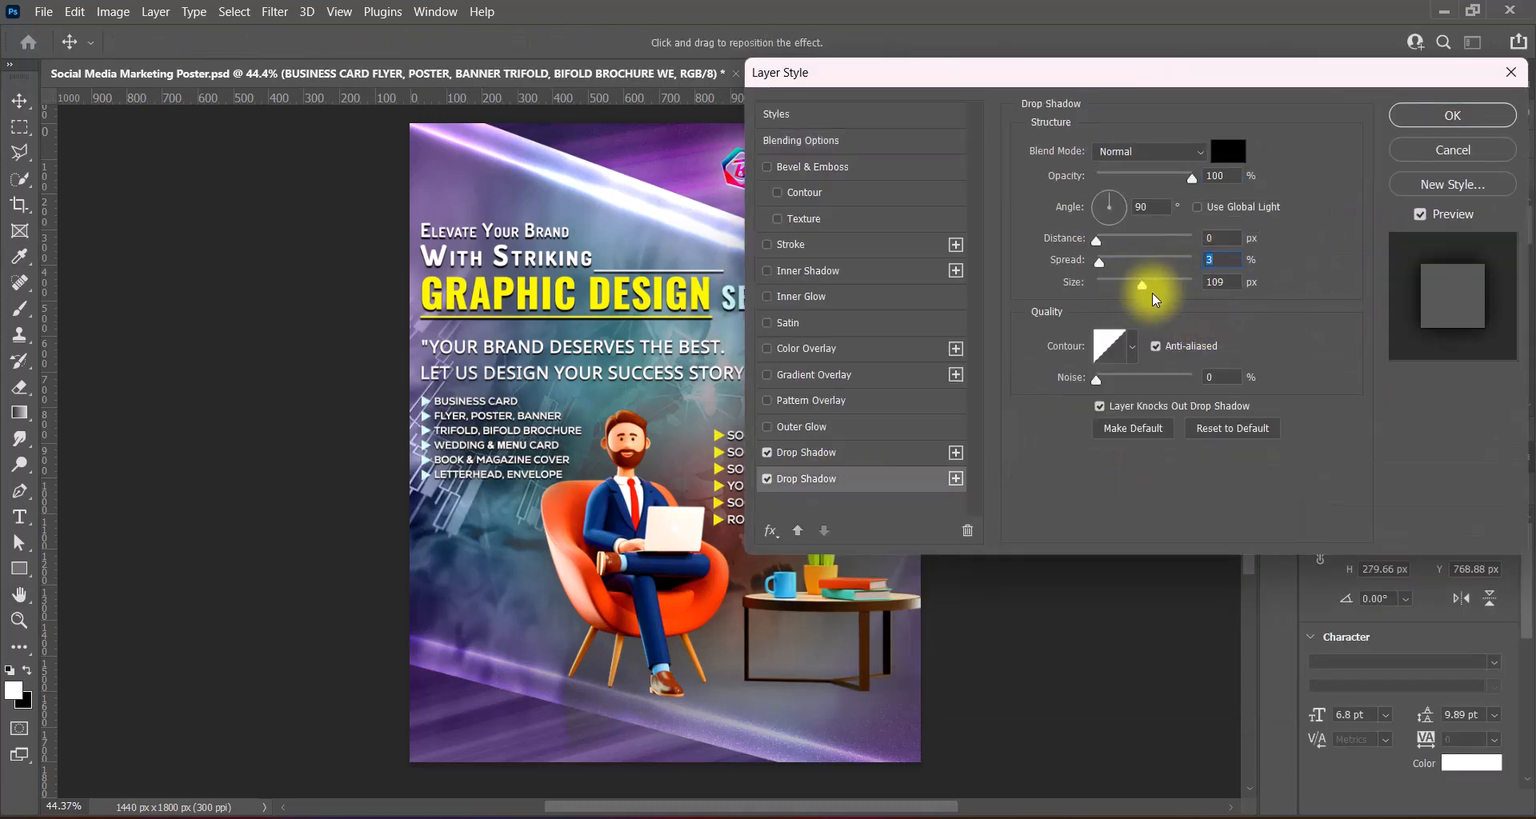
pyautogui.moveTo(1181, 290)
pyautogui.mouseDown()
pyautogui.moveTo(1152, 293)
pyautogui.moveTo(1204, 285)
pyautogui.mouseUp()
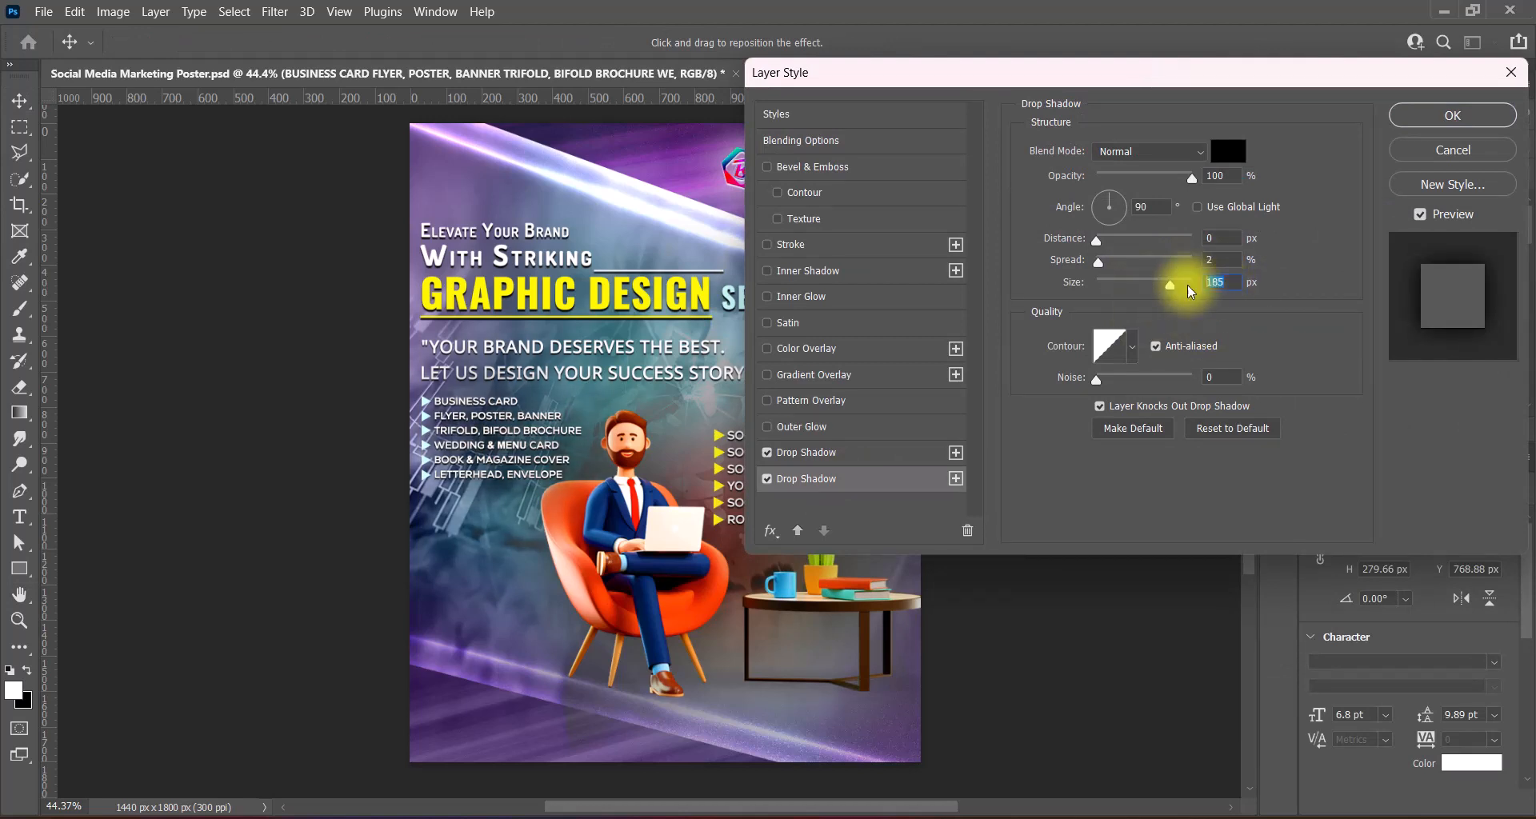
pyautogui.click(1416, 118)
pyautogui.scroll(-2, 1457, 388)
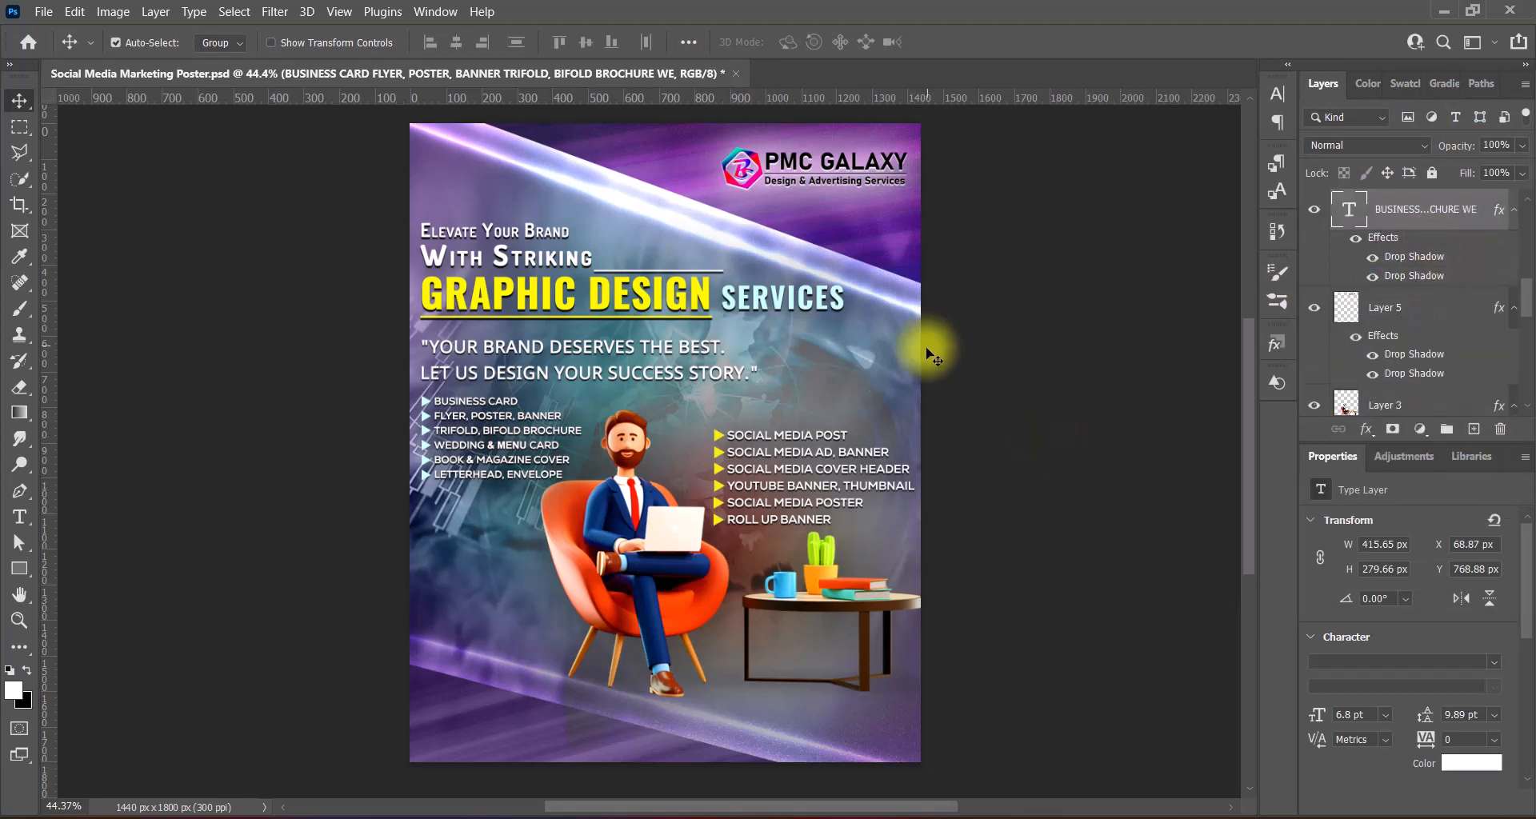
# - Nudge the headline, quote and business card list up, then paste the WEB BANNER list
pyautogui.hotkey('alt', ']')
pyautogui.hotkey('alt', 'shift', ']')
pyautogui.hotkey('shift', 'Up')
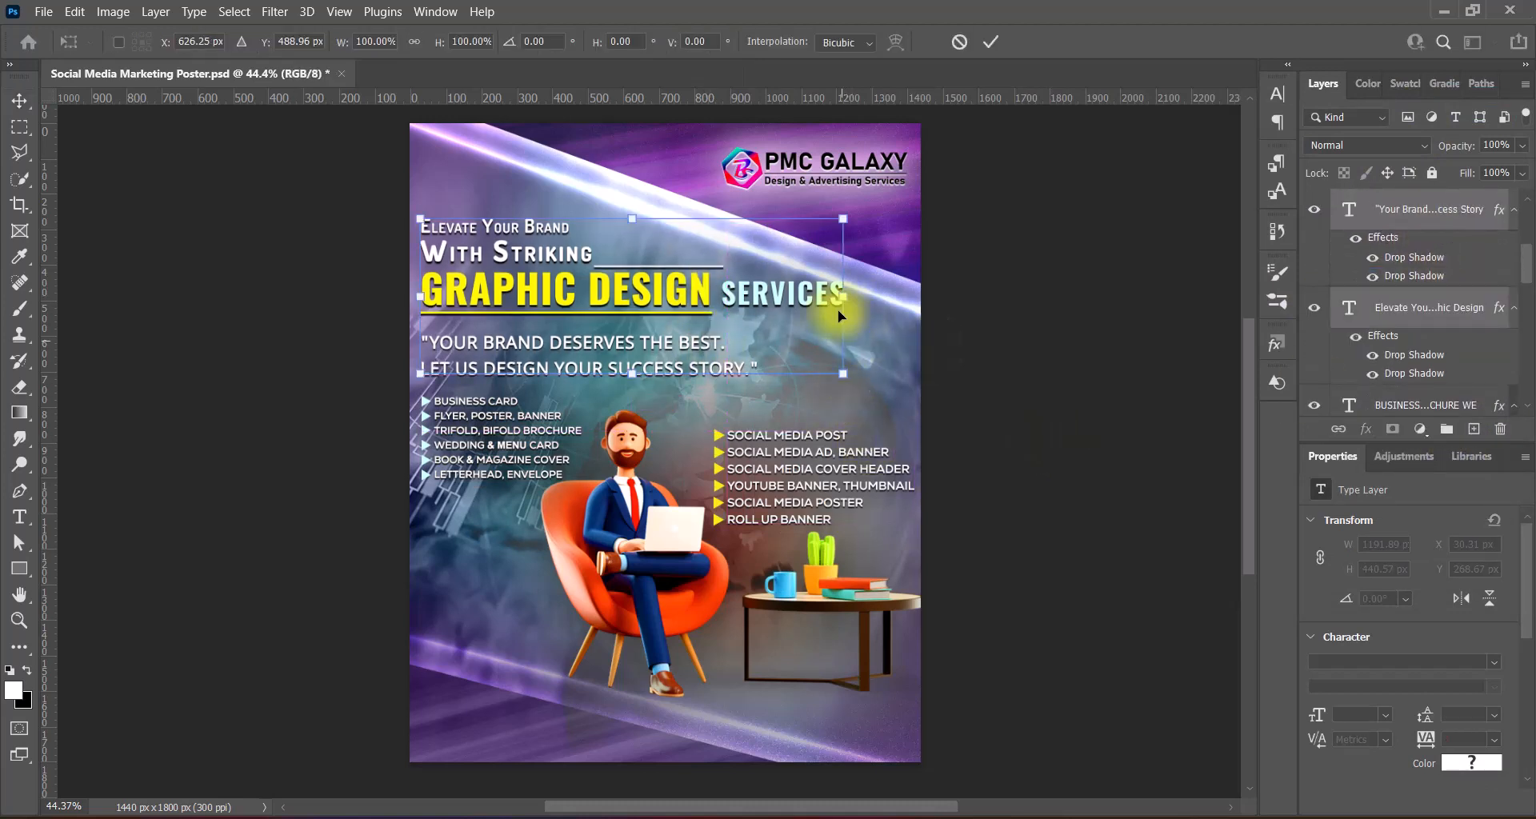
pyautogui.hotkey('ctrl', 'shift', ',')
pyautogui.hotkey('ctrl', 'shift', ',')
pyautogui.click(512, 408)
pyautogui.keyDown('shift'); pyautogui.click(426, 402); pyautogui.keyUp('shift')
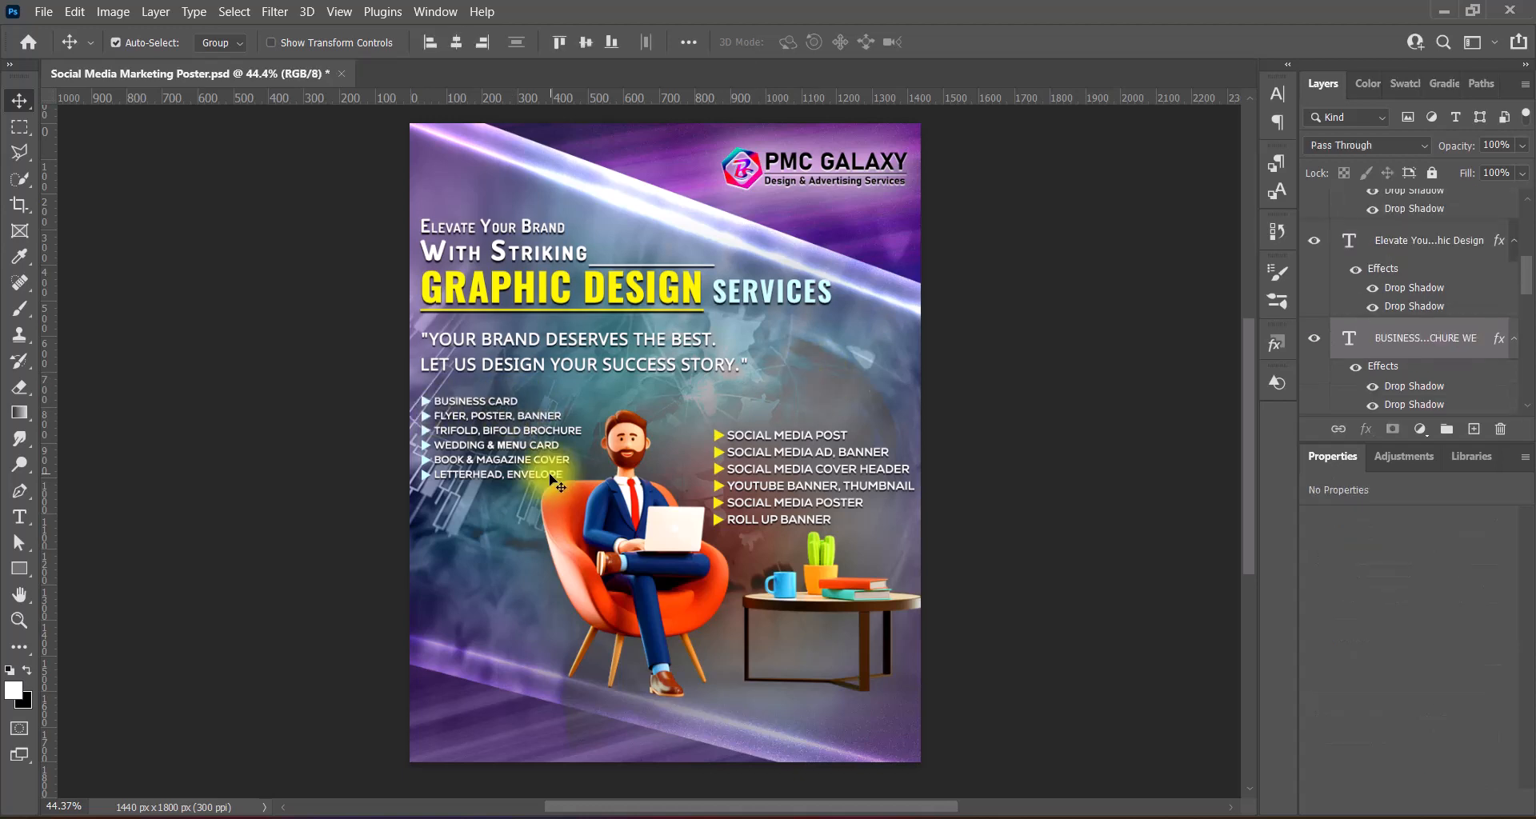
pyautogui.hotkey('shift', 'Up')
pyautogui.hotkey('shift', 'Up')
pyautogui.hotkey('shift', 'Up')
pyautogui.hotkey('shift', 'Down')
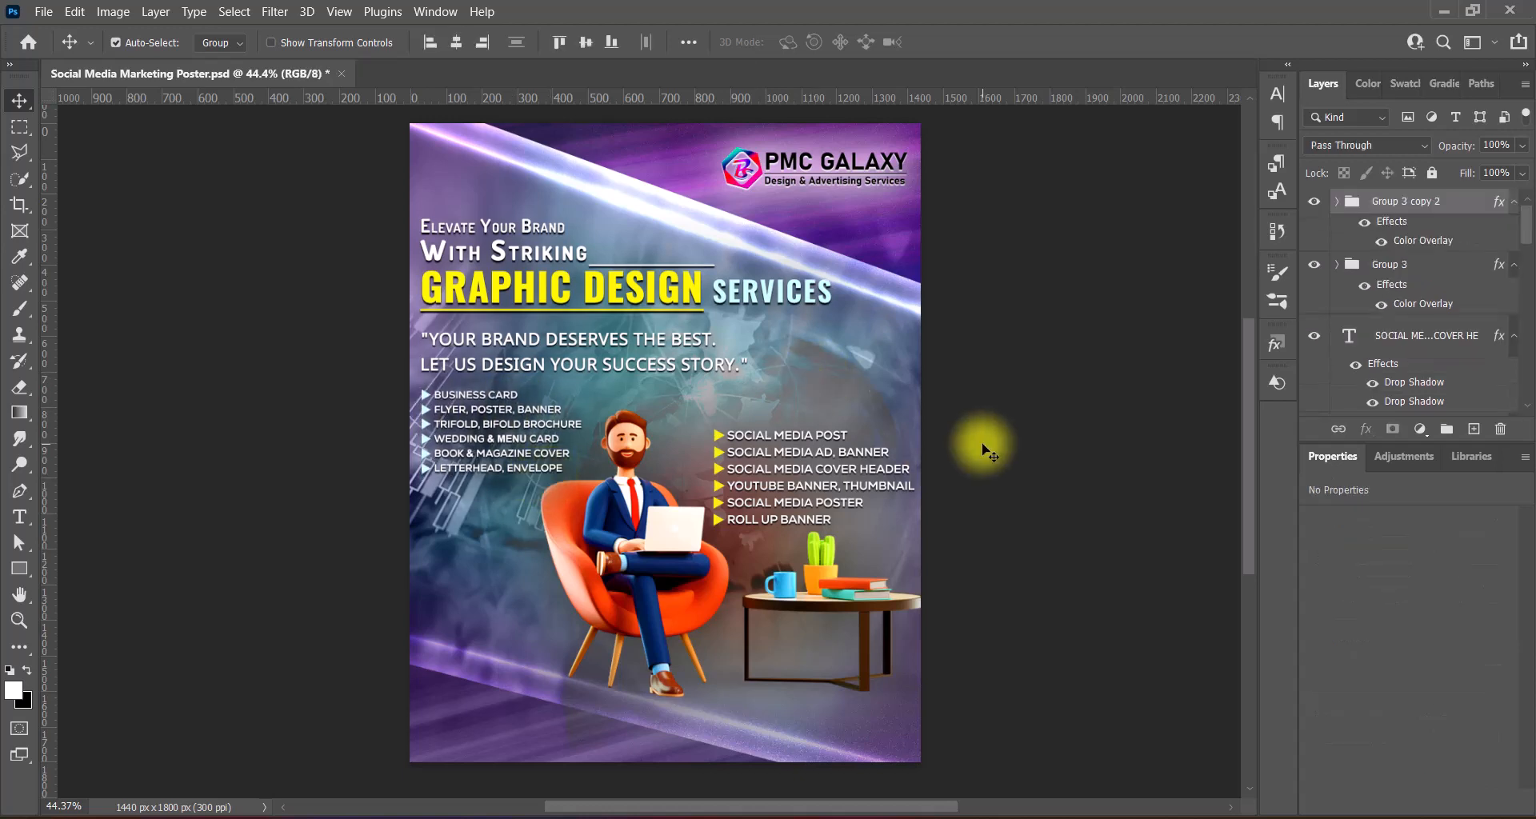
pyautogui.hotkey('ctrl', 'v')
pyautogui.hotkey('ctrl', 't')
# - Narrow the web-banner list from both sides, nudge it up, and shrink it slightly more
pyautogui.click(903, 356)
pyautogui.moveTo(374, 598); pyautogui.dragTo(420, 598)
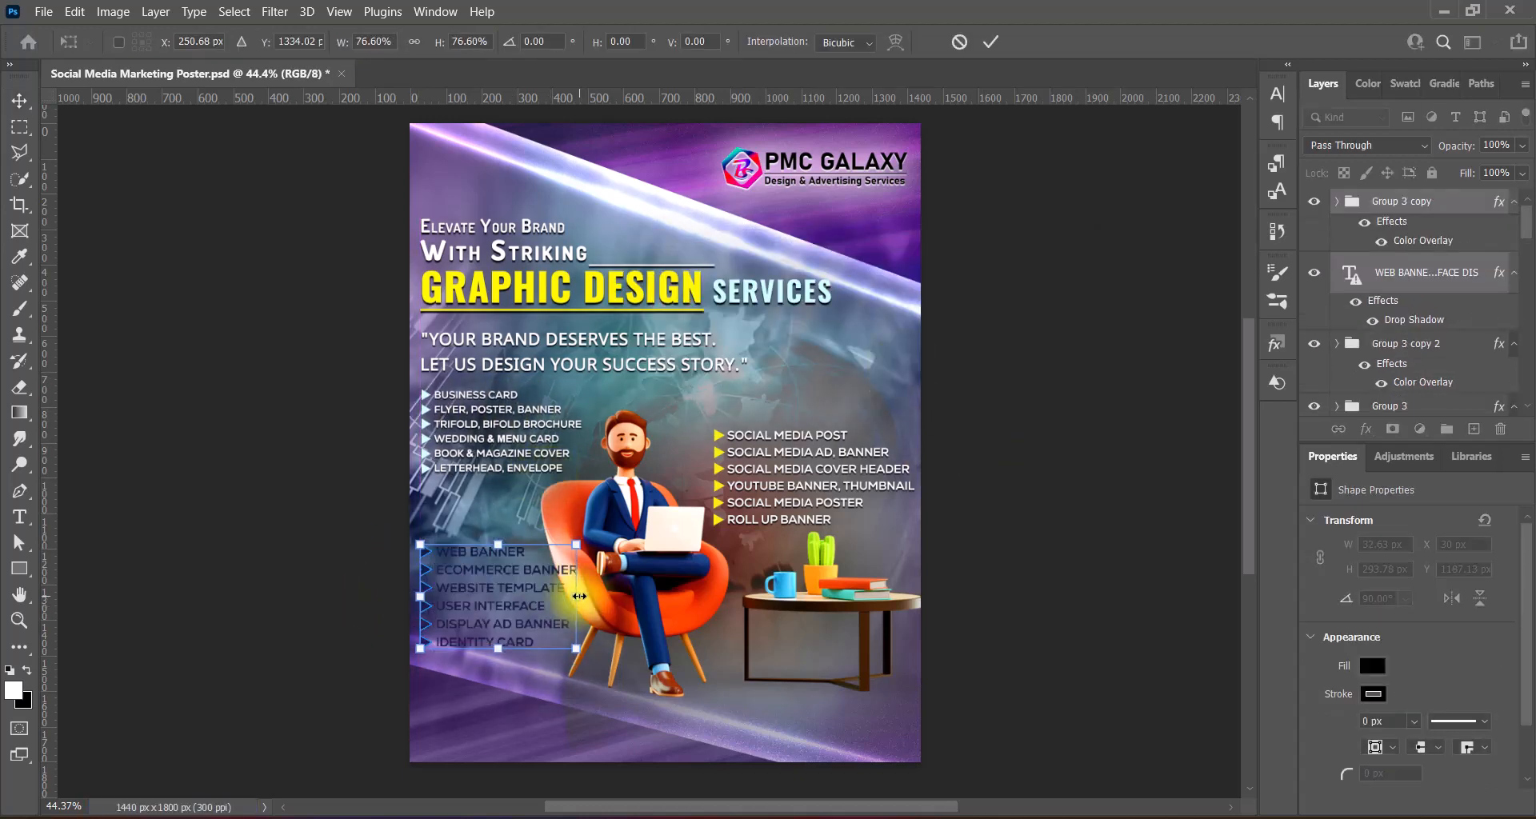
pyautogui.moveTo(580, 597); pyautogui.dragTo(556, 598)
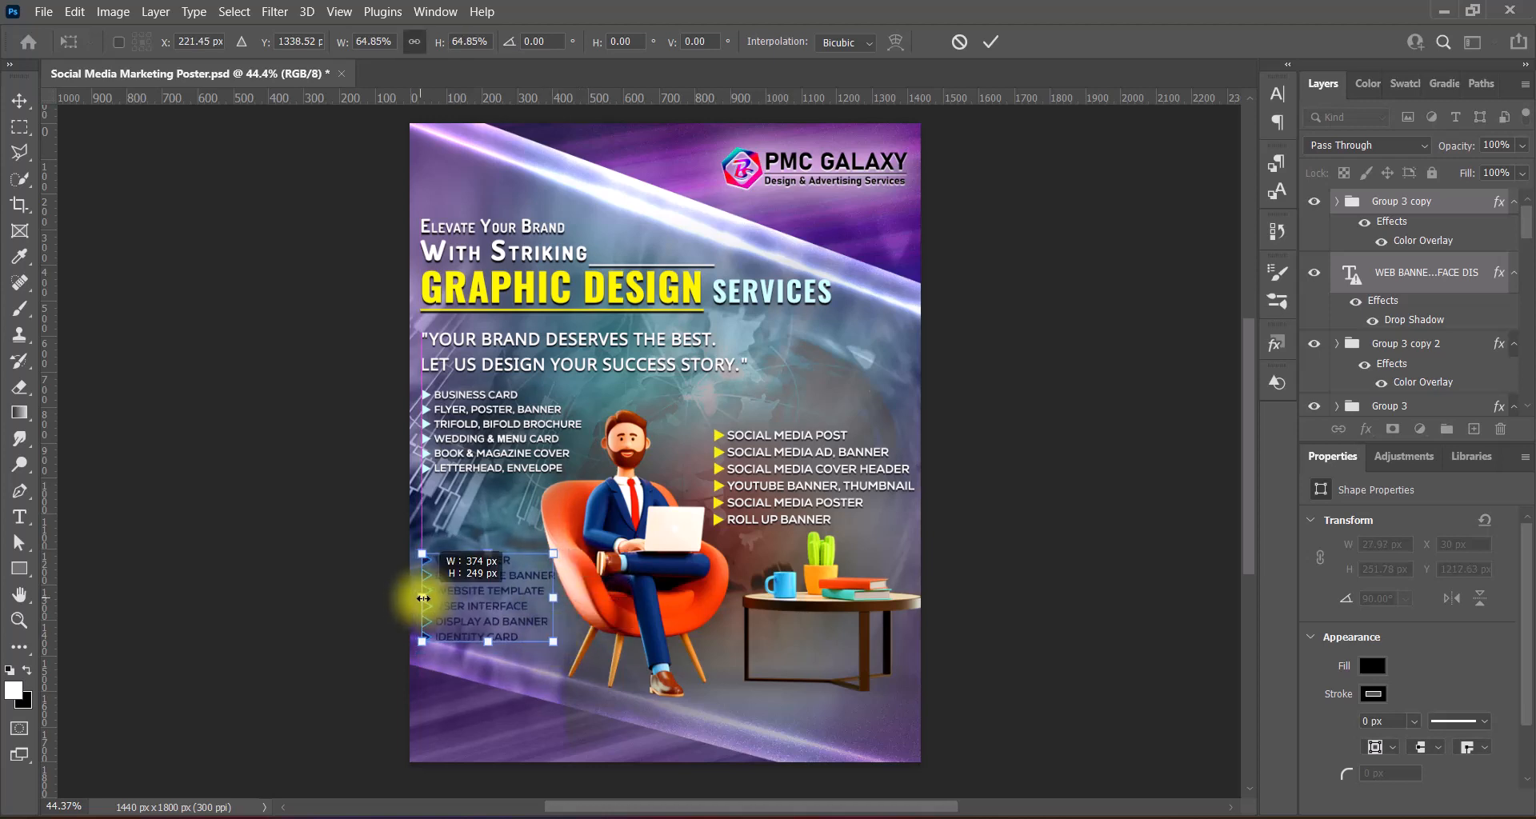
pyautogui.press('Return')
pyautogui.press('Up')
pyautogui.press('Up')
pyautogui.press('Up')
pyautogui.press('Up')
pyautogui.press('Up')
pyautogui.press('Up')
pyautogui.press('Up')
pyautogui.press('Up')
pyautogui.press('Up')
pyautogui.press('Up')
pyautogui.press('Up')
pyautogui.press('Up')
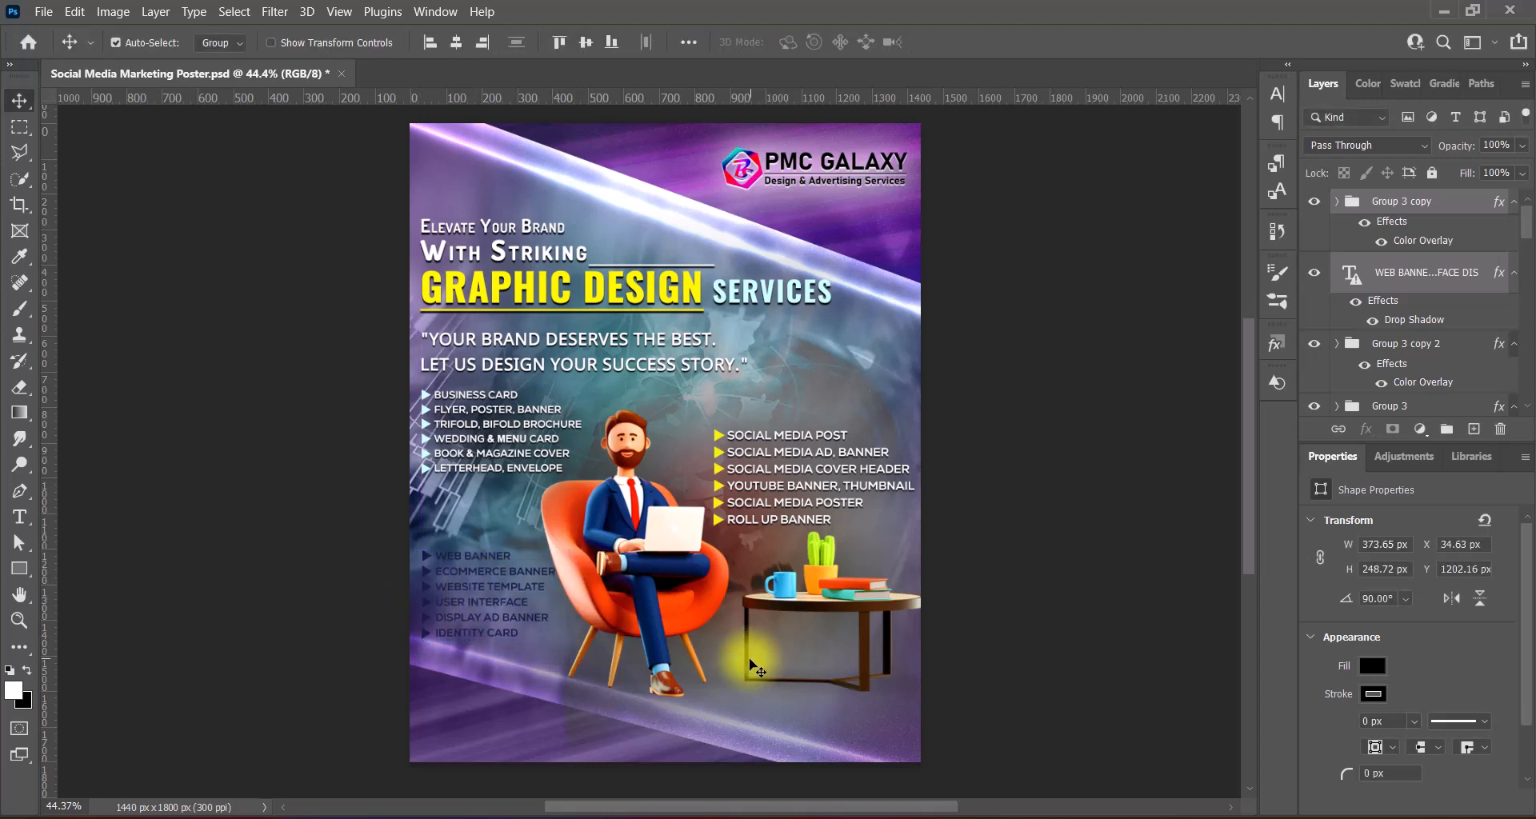
pyautogui.hotkey('ctrl', 't')
pyautogui.moveTo(555, 550); pyautogui.dragTo(552, 553)
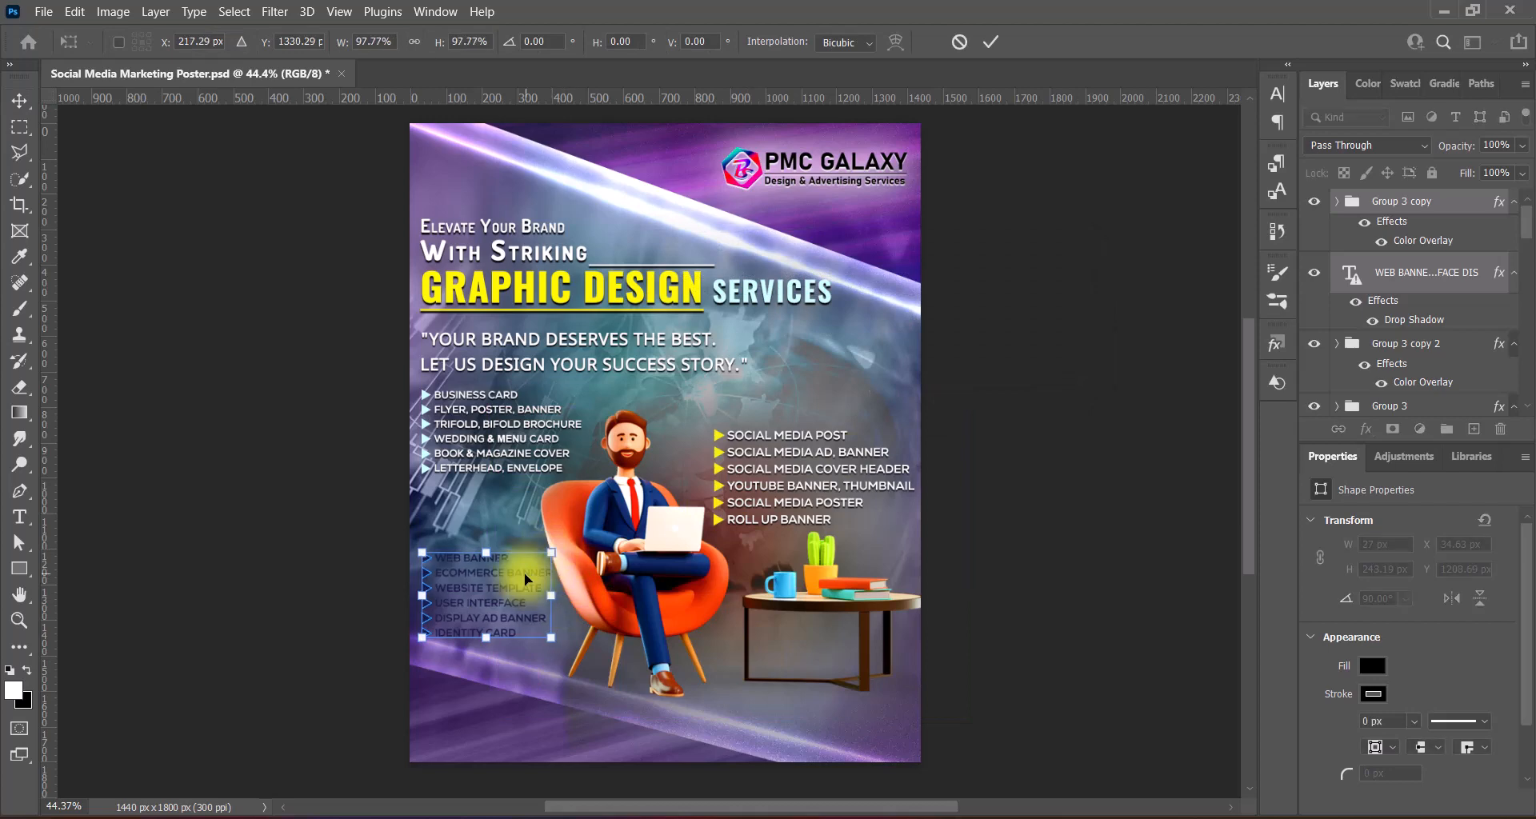
pyautogui.press('Return')
# - Colour the web-banner list text yellow fff600, sampled from the GRAPHIC DESIGN heading
pyautogui.doubleClick(1351, 275)
pyautogui.click(800, 42)
pyautogui.click(590, 288)
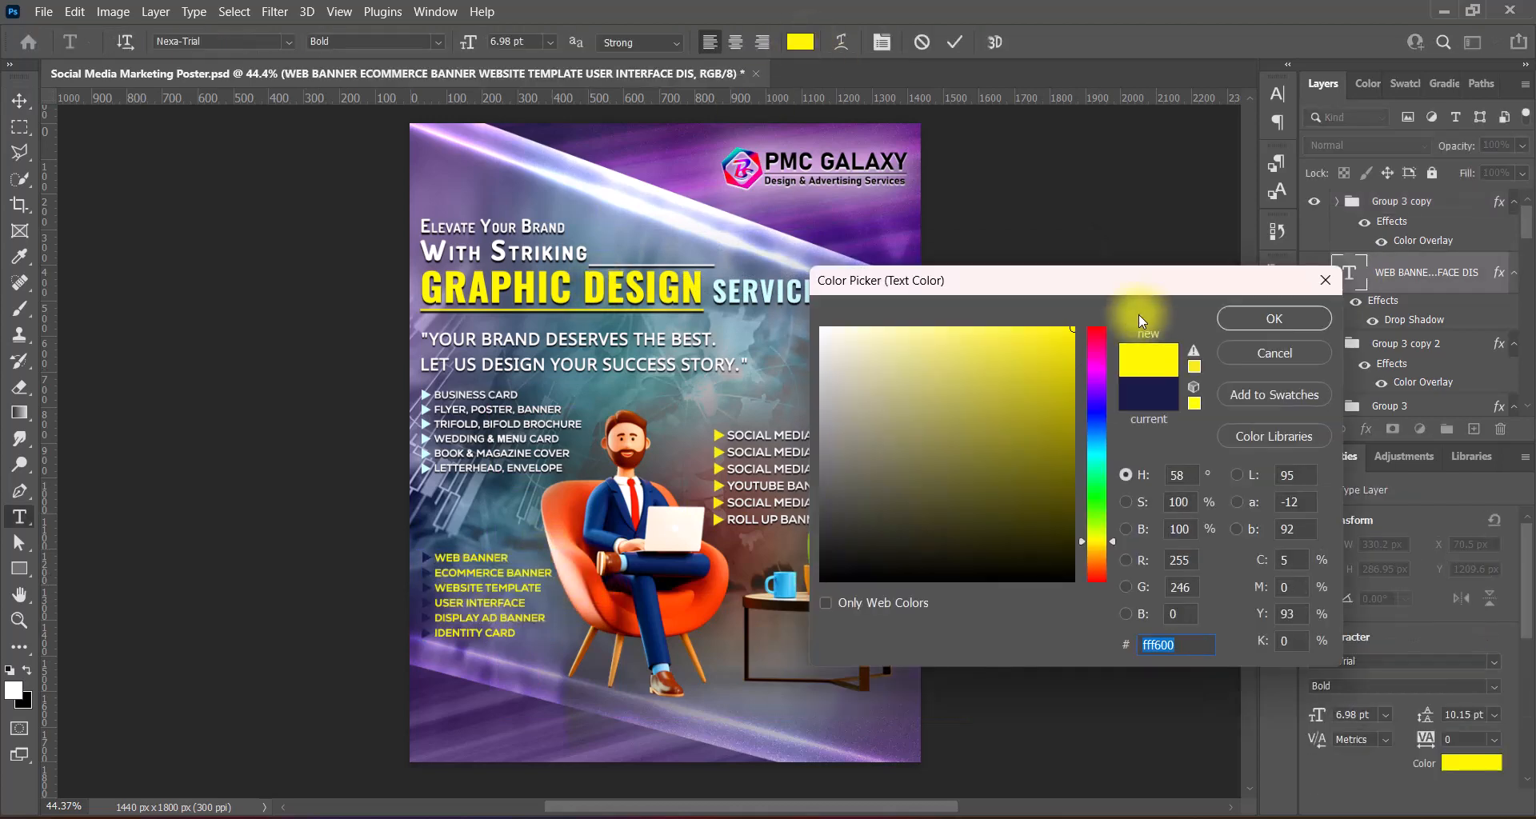
pyautogui.press('Return')
pyautogui.hotkey('ctrl', 'Return')
pyautogui.press('v')
# - Add a black drop shadow to the web-banner text at 90°, distance 3, size 3
pyautogui.doubleClick(1489, 274)
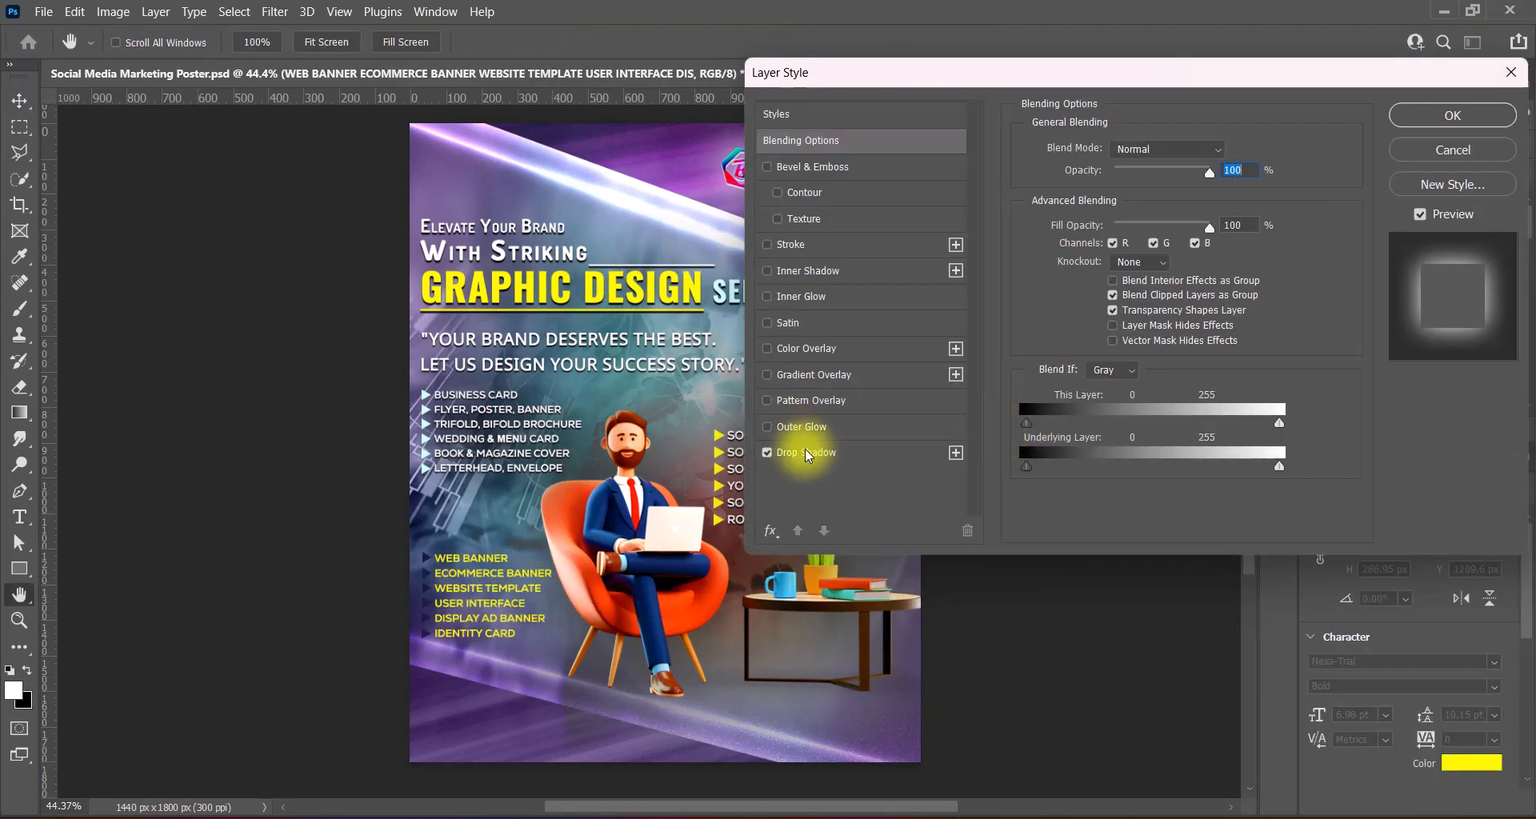
pyautogui.click(804, 451)
pyautogui.click(1108, 213)
pyautogui.write('90')
pyautogui.click(1229, 152)
pyautogui.moveTo(856, 552); pyautogui.dragTo(797, 589)
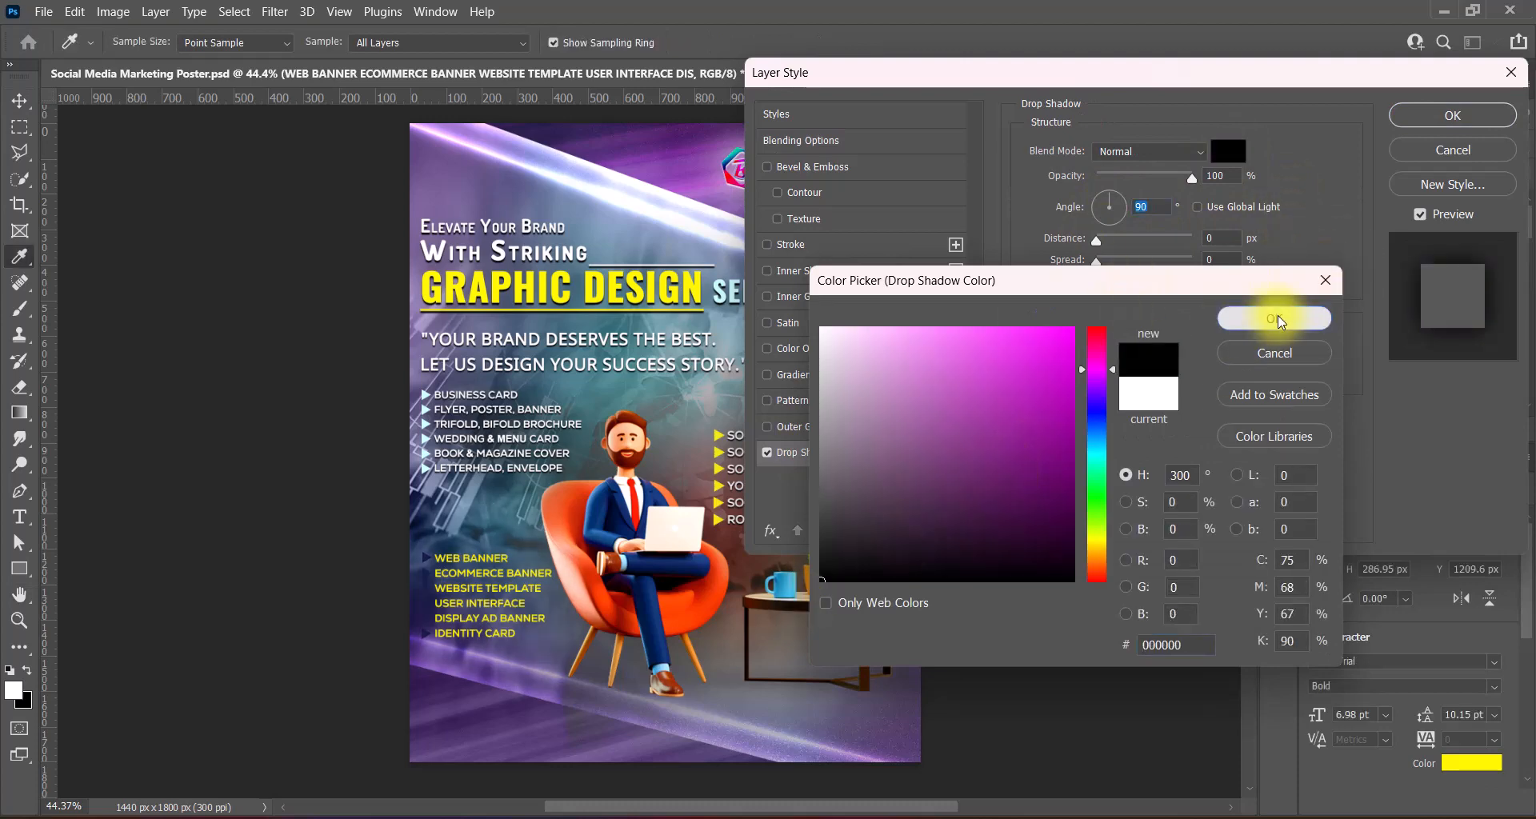
pyautogui.click(1277, 320)
pyautogui.moveTo(1222, 238); pyautogui.dragTo(1189, 238)
pyautogui.write('3')
pyautogui.moveTo(1222, 260); pyautogui.dragTo(1313, 280)
pyautogui.write('3')
pyautogui.click(1432, 118)
# - Give the web-banner arrows a white Color Overlay and nudge the list and arrows up
pyautogui.rightClick(1360, 200)
pyautogui.click(1358, 212)
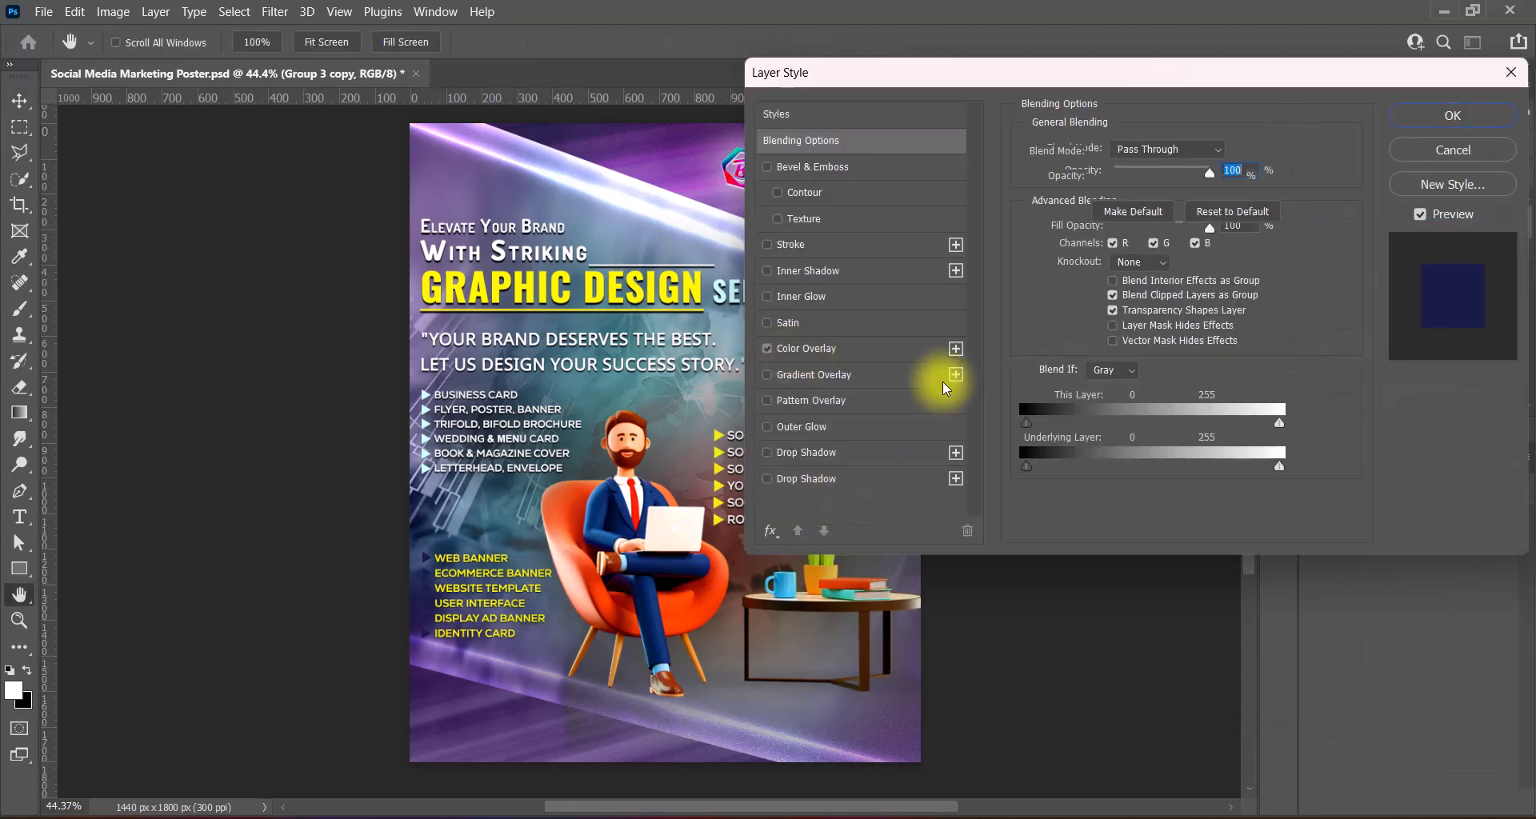
pyautogui.click(807, 349)
pyautogui.click(1229, 151)
pyautogui.moveTo(852, 352); pyautogui.dragTo(816, 323)
pyautogui.click(1273, 320)
pyautogui.click(1428, 118)
pyautogui.keyDown('ctrl'); pyautogui.click(1442, 280); pyautogui.keyUp('ctrl')
pyautogui.hotkey('shift', 'Up')
pyautogui.hotkey('shift', 'Up')
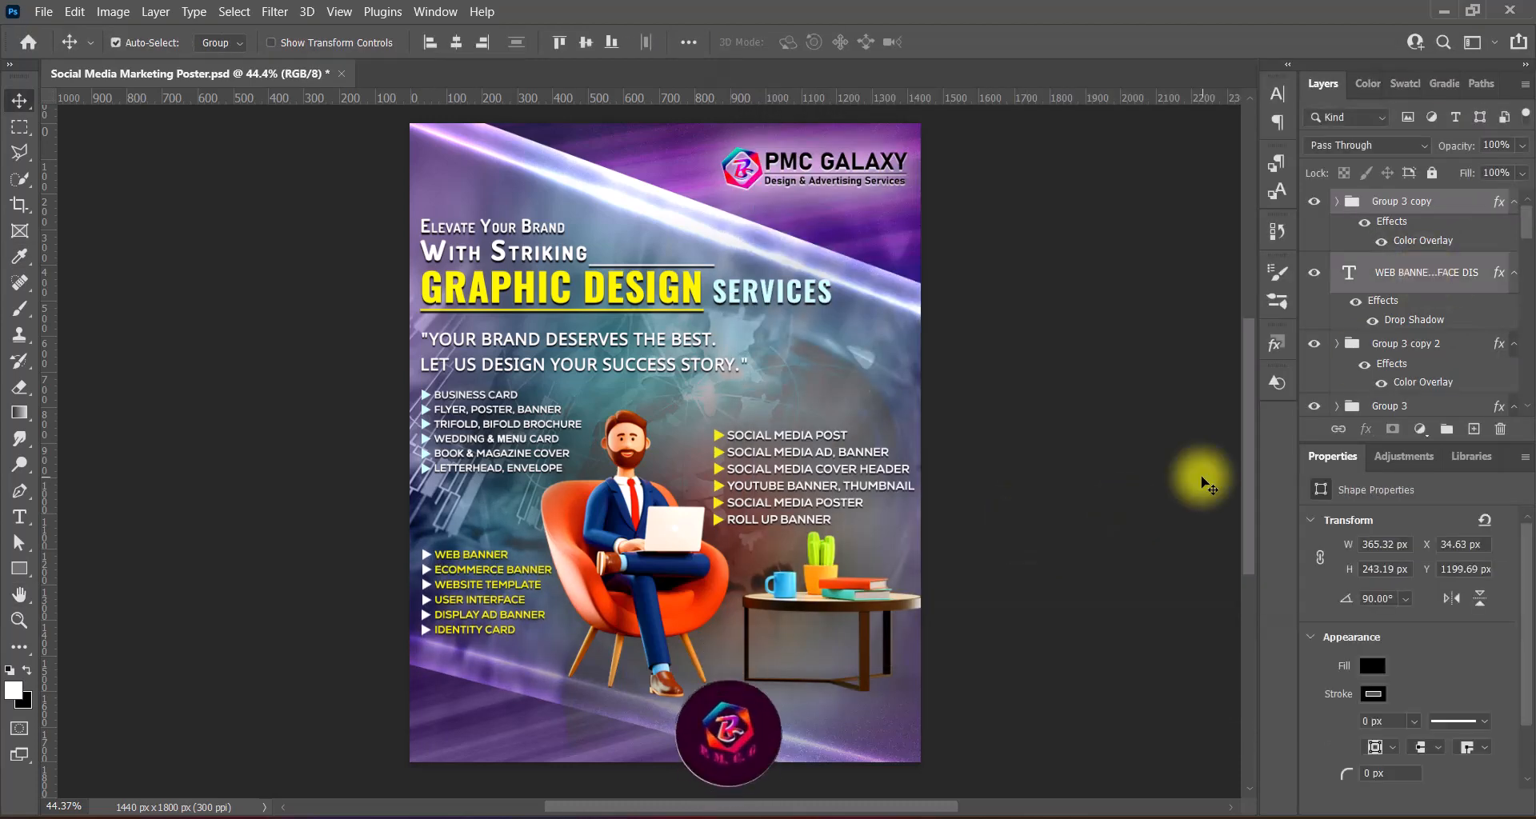
# - Nudge the bullet list down and the seated man right, then save the poster
pyautogui.hotkey('shift', 'Down')
pyautogui.click(666, 572)
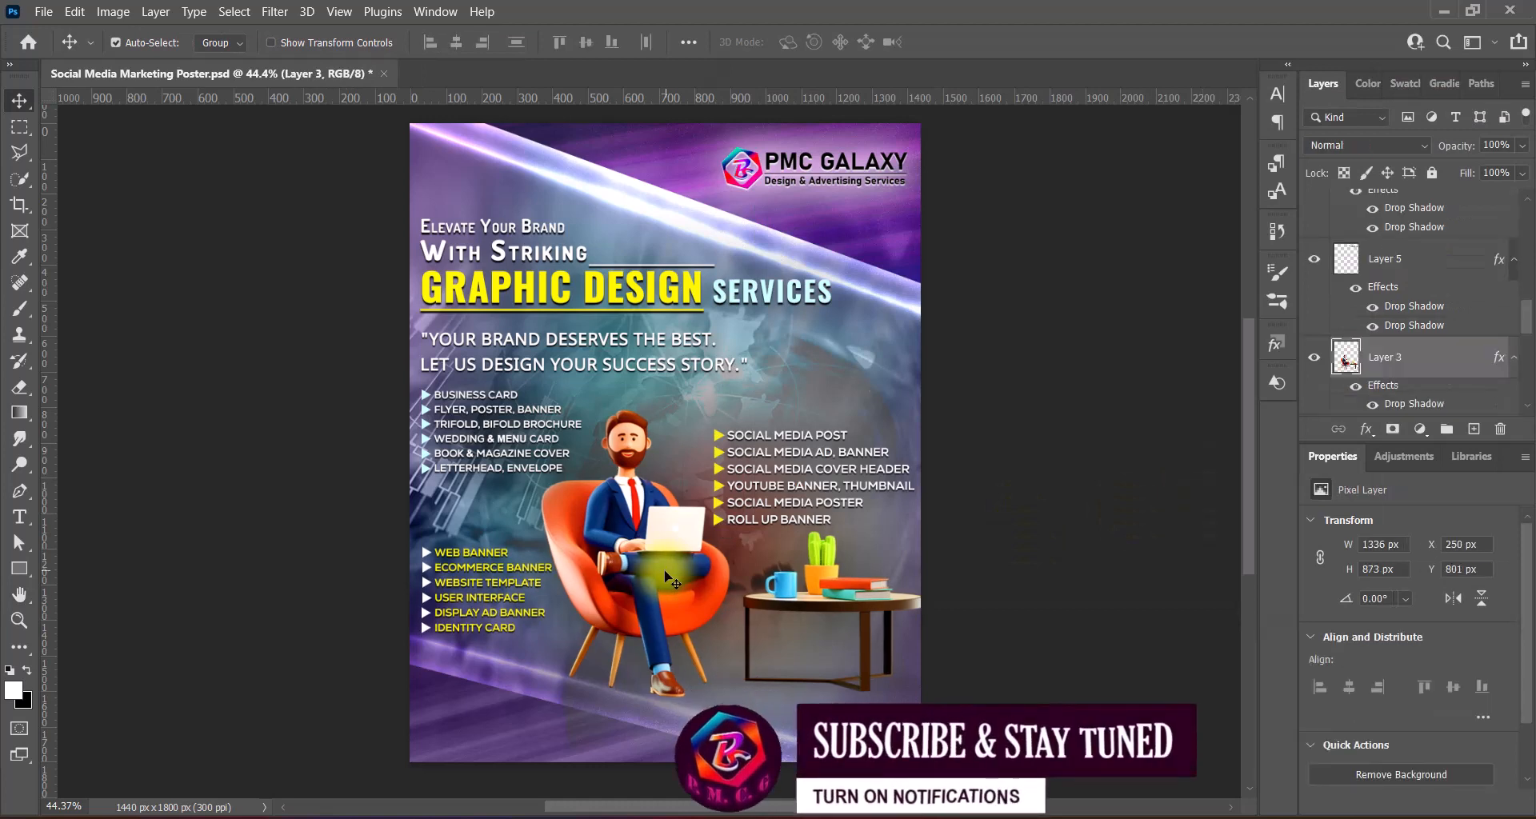
pyautogui.press('Right')
pyautogui.press('Right')
pyautogui.press('Right')
pyautogui.press('Right')
pyautogui.click(1080, 676)
pyautogui.hotkey('ctrl', 's')
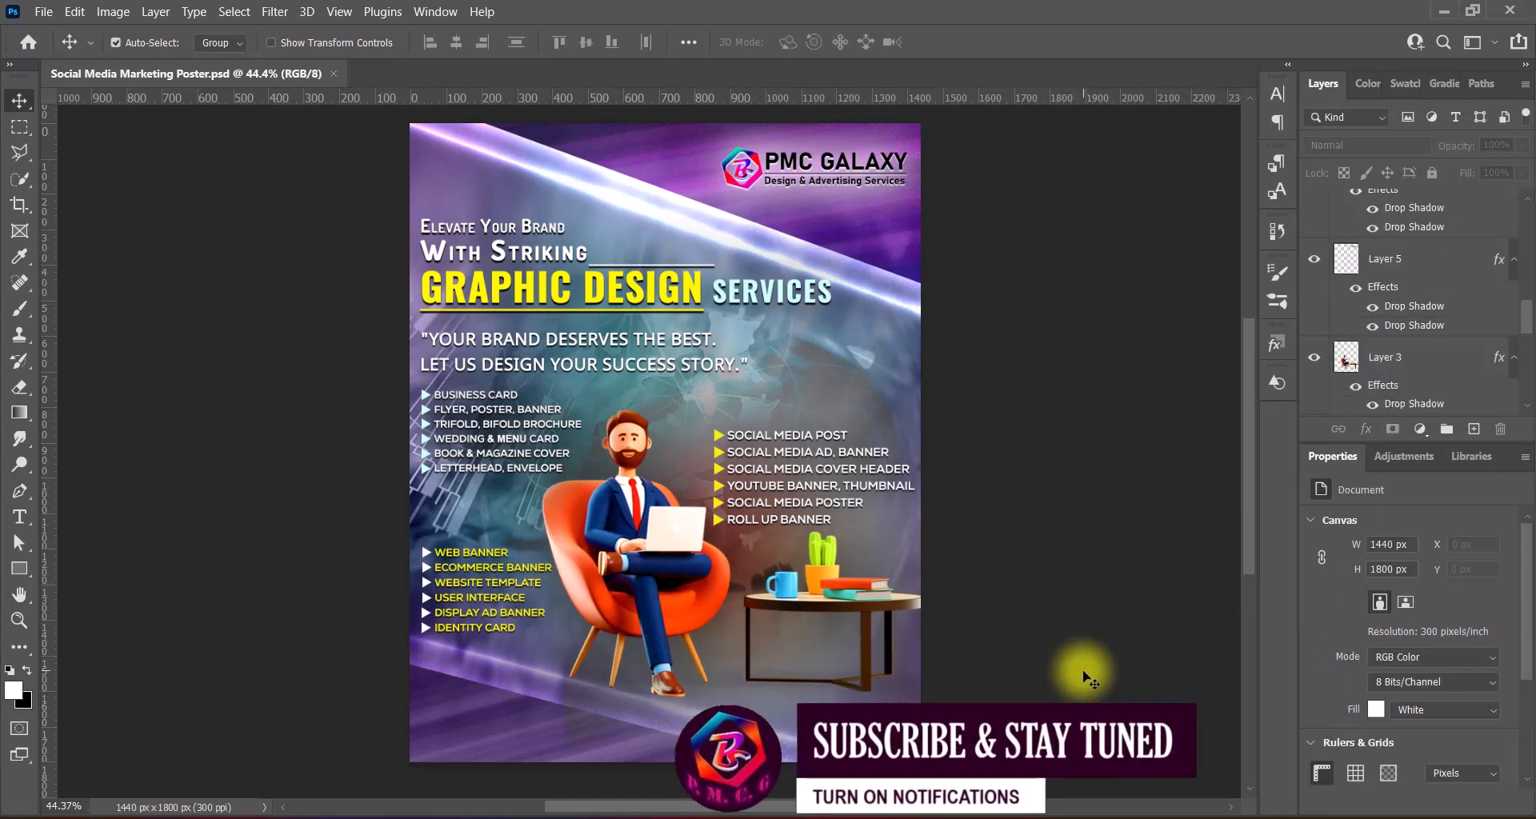
# - Widen the left bullet list text slightly with a free transform
pyautogui.click(558, 444)
pyautogui.hotkey('ctrl', 't')
pyautogui.moveTo(584, 432); pyautogui.dragTo(598, 433)
pyautogui.click(990, 41)
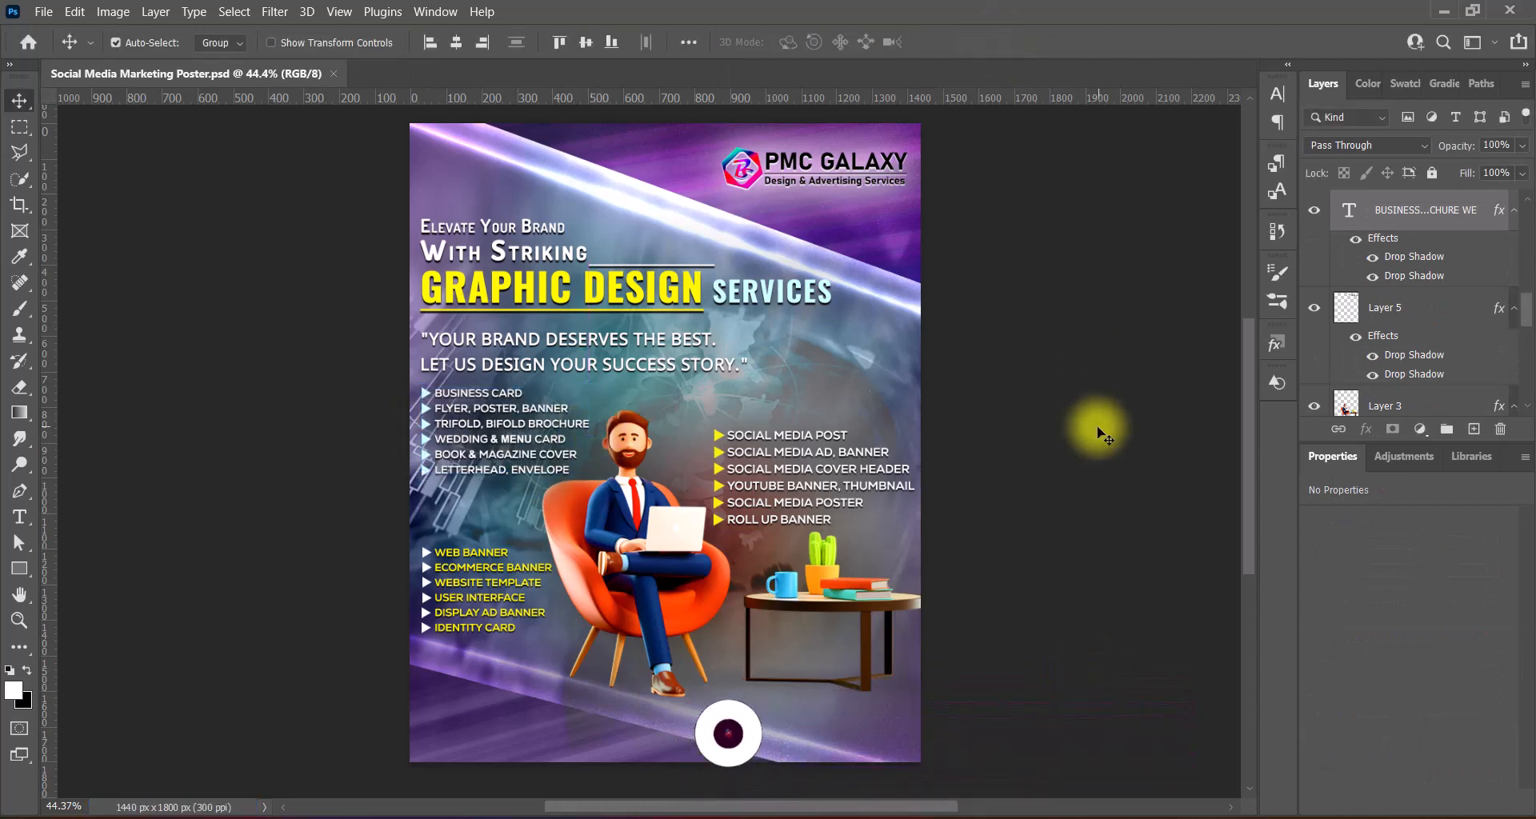
# - Replace the contact e-mail address text with the new address
pyautogui.click(690, 687)
pyautogui.doubleClick(644, 681)
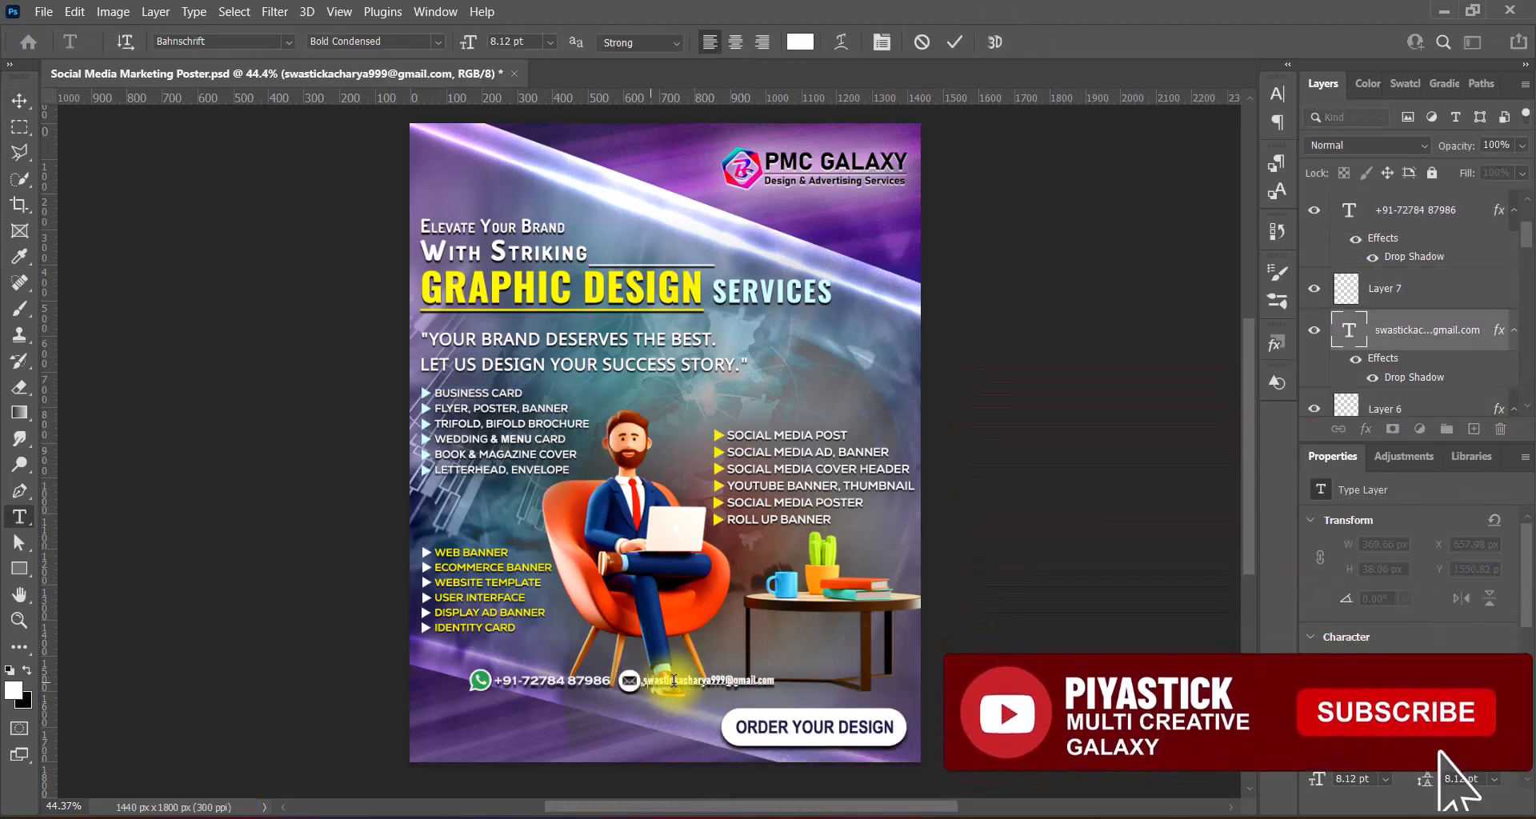
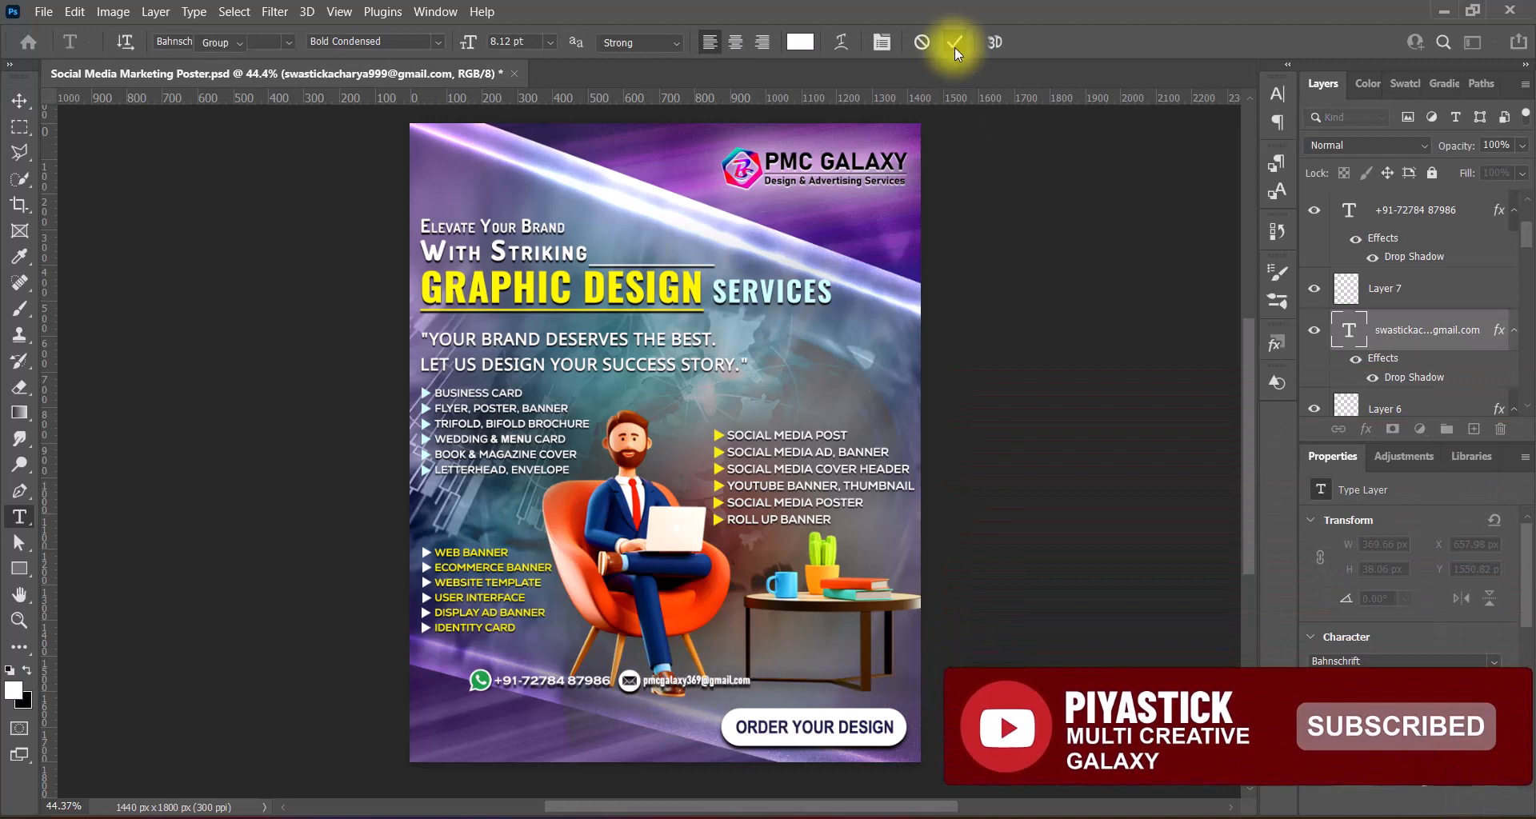
pyautogui.click(955, 44)
# - Restyle the phone number in Eras Medium ITC at 12 pt
pyautogui.doubleClick(573, 681)
pyautogui.click(288, 43)
pyautogui.scroll(-15, 548, 270)
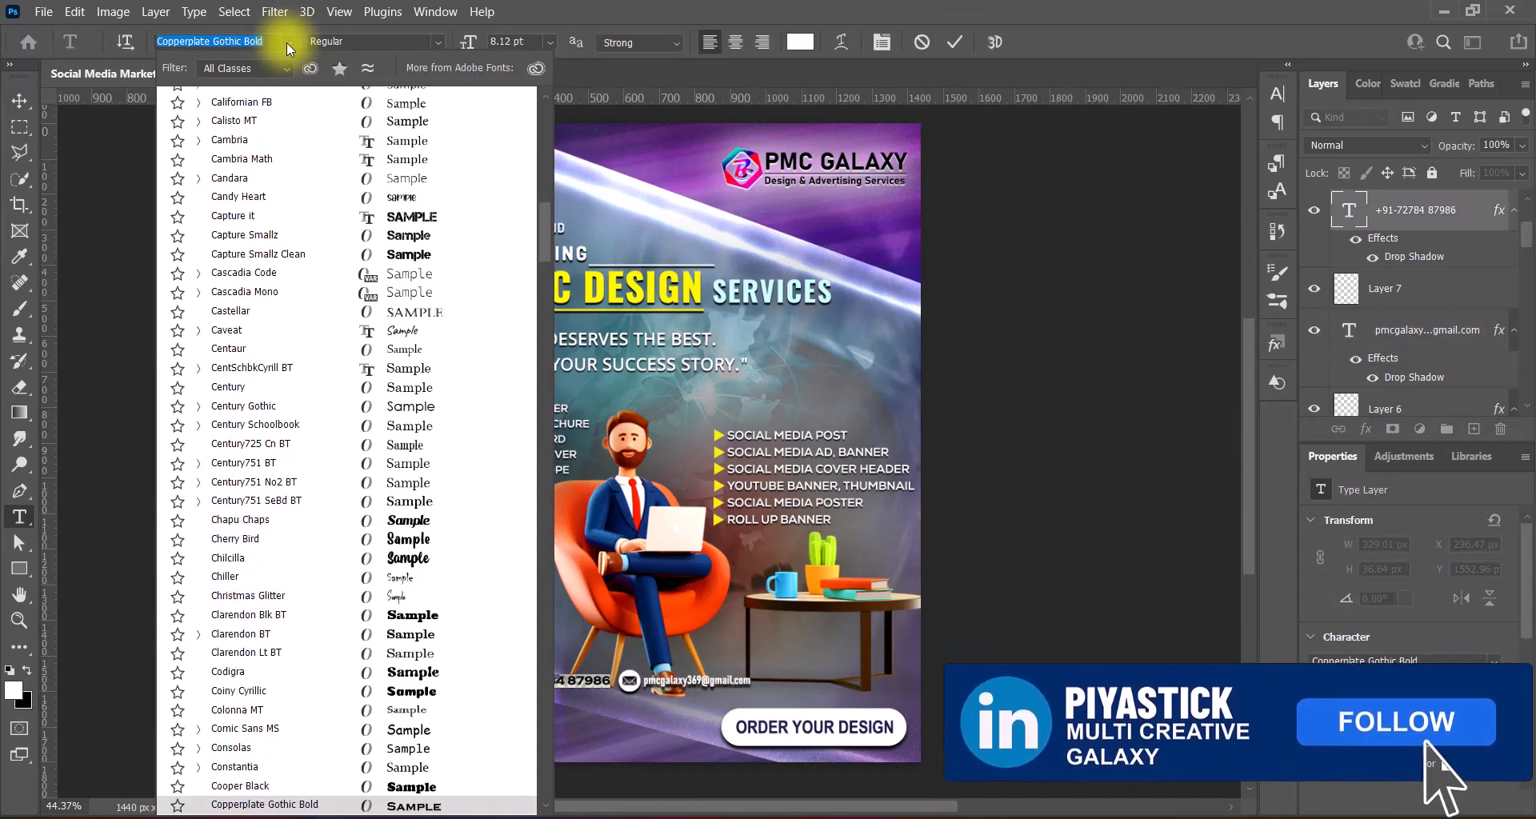
pyautogui.click(546, 290)
pyautogui.click(1277, 94)
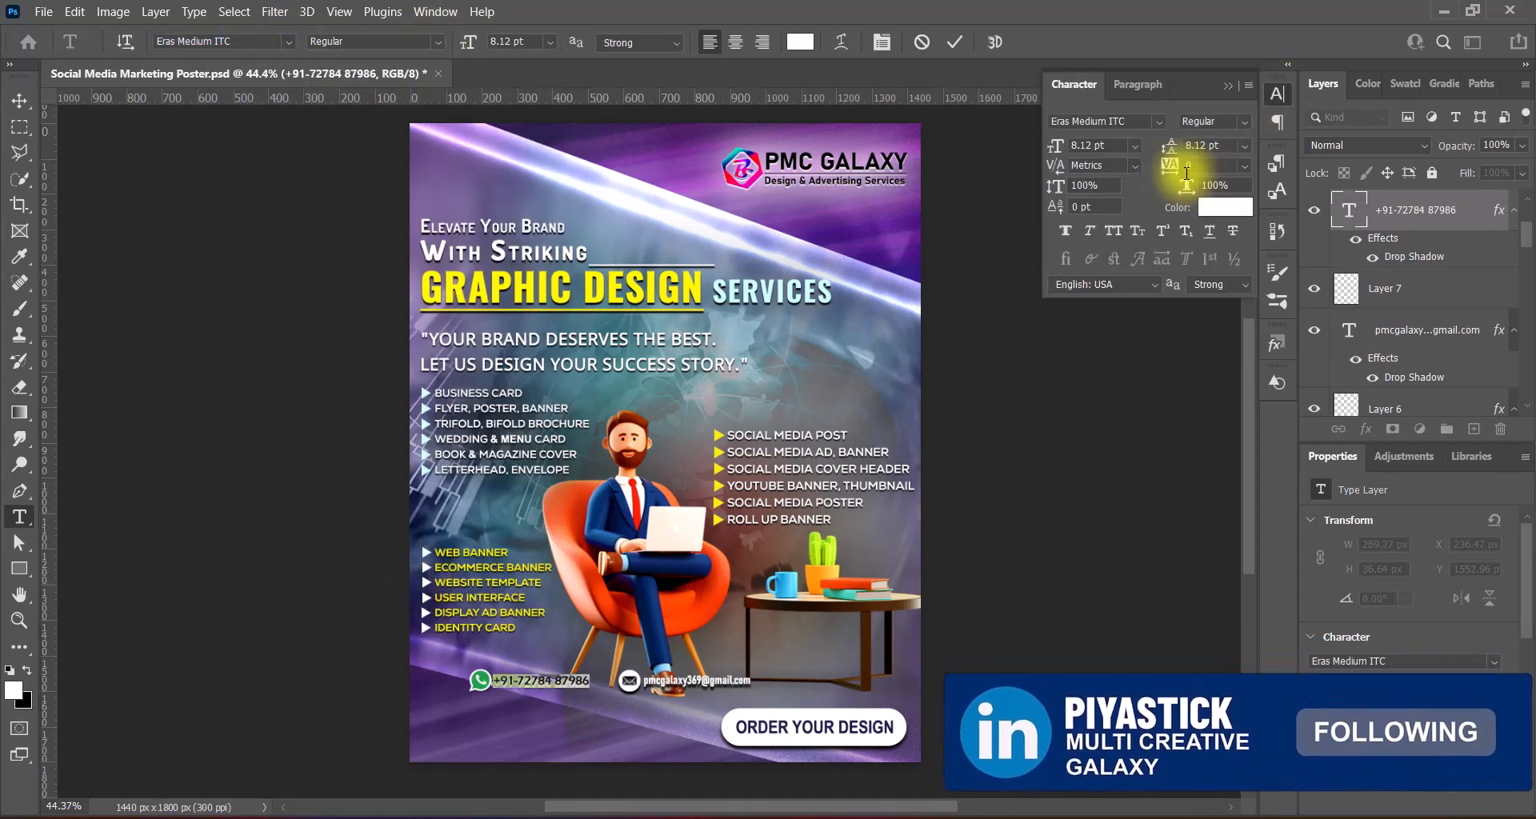
pyautogui.click(1230, 83)
pyautogui.click(550, 42)
pyautogui.click(525, 162)
pyautogui.click(955, 43)
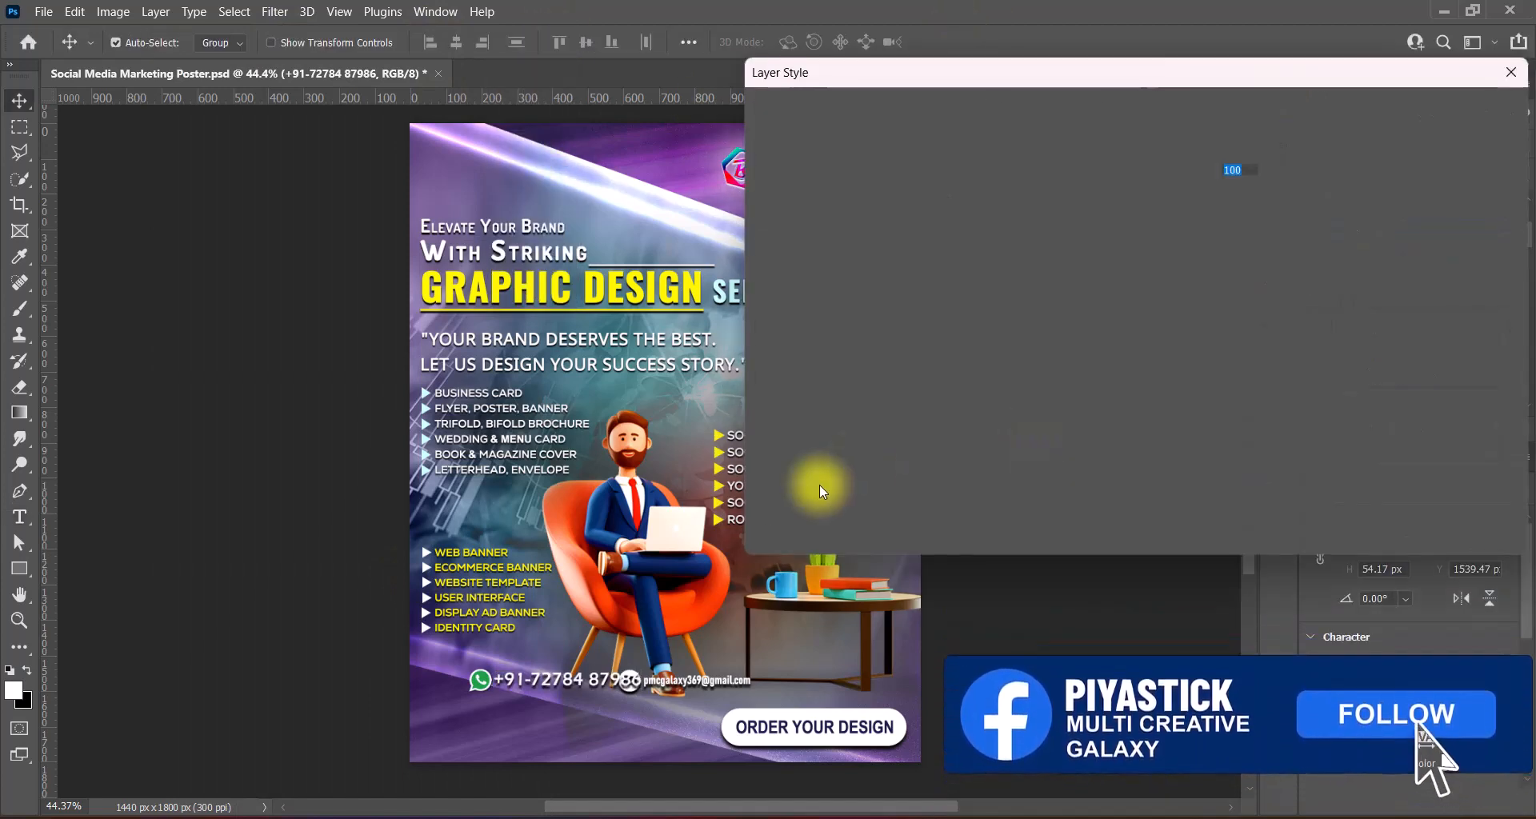
pyautogui.click(1452, 116)
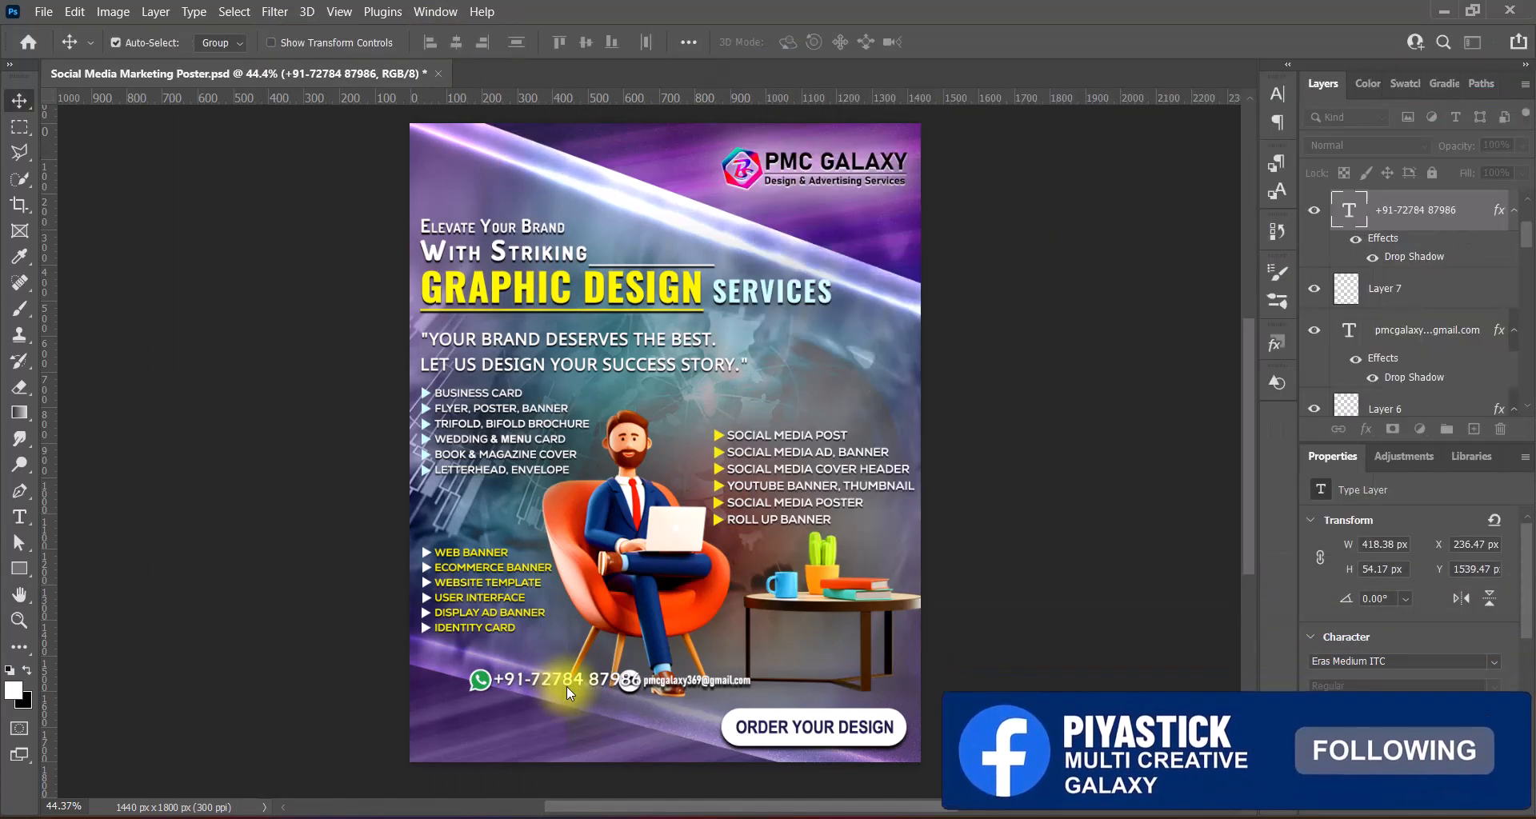
# - Move the phone number and its icon to the bottom-left and adjust its drop shadow distance
pyautogui.click(483, 684)
pyautogui.keyDown('shift'); pyautogui.click(576, 684); pyautogui.keyUp('shift')
pyautogui.moveTo(576, 683); pyautogui.dragTo(530, 722)
pyautogui.click(531, 722)
pyautogui.press('Right')
pyautogui.press('Right')
pyautogui.press('Right')
pyautogui.press('Right')
pyautogui.press('Right')
pyautogui.press('Right')
pyautogui.press('Up')
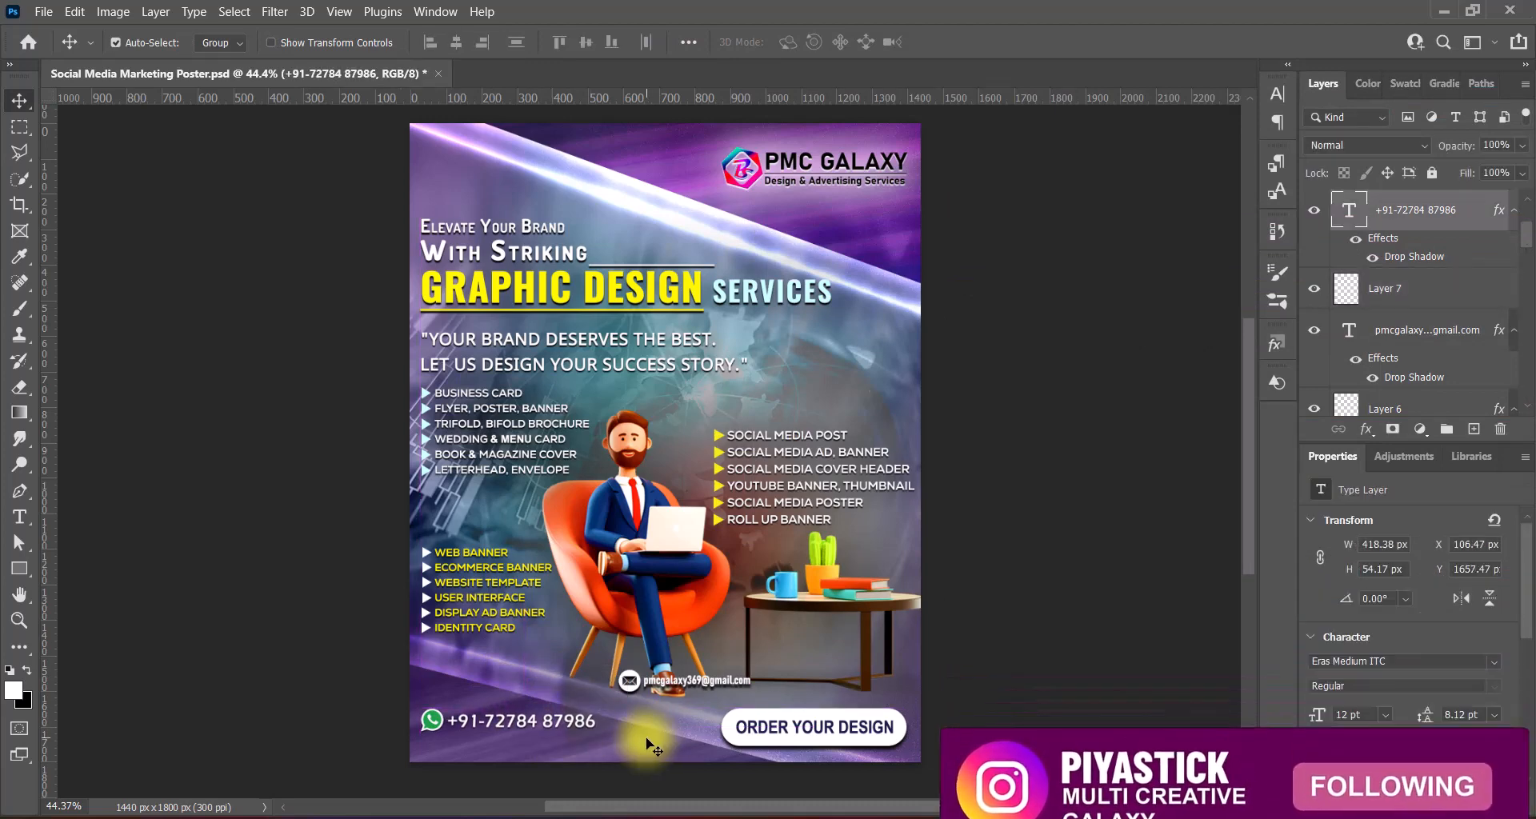
pyautogui.click(645, 744)
pyautogui.doubleClick(1476, 210)
pyautogui.click(806, 453)
pyautogui.moveTo(1222, 239); pyautogui.dragTo(1192, 249)
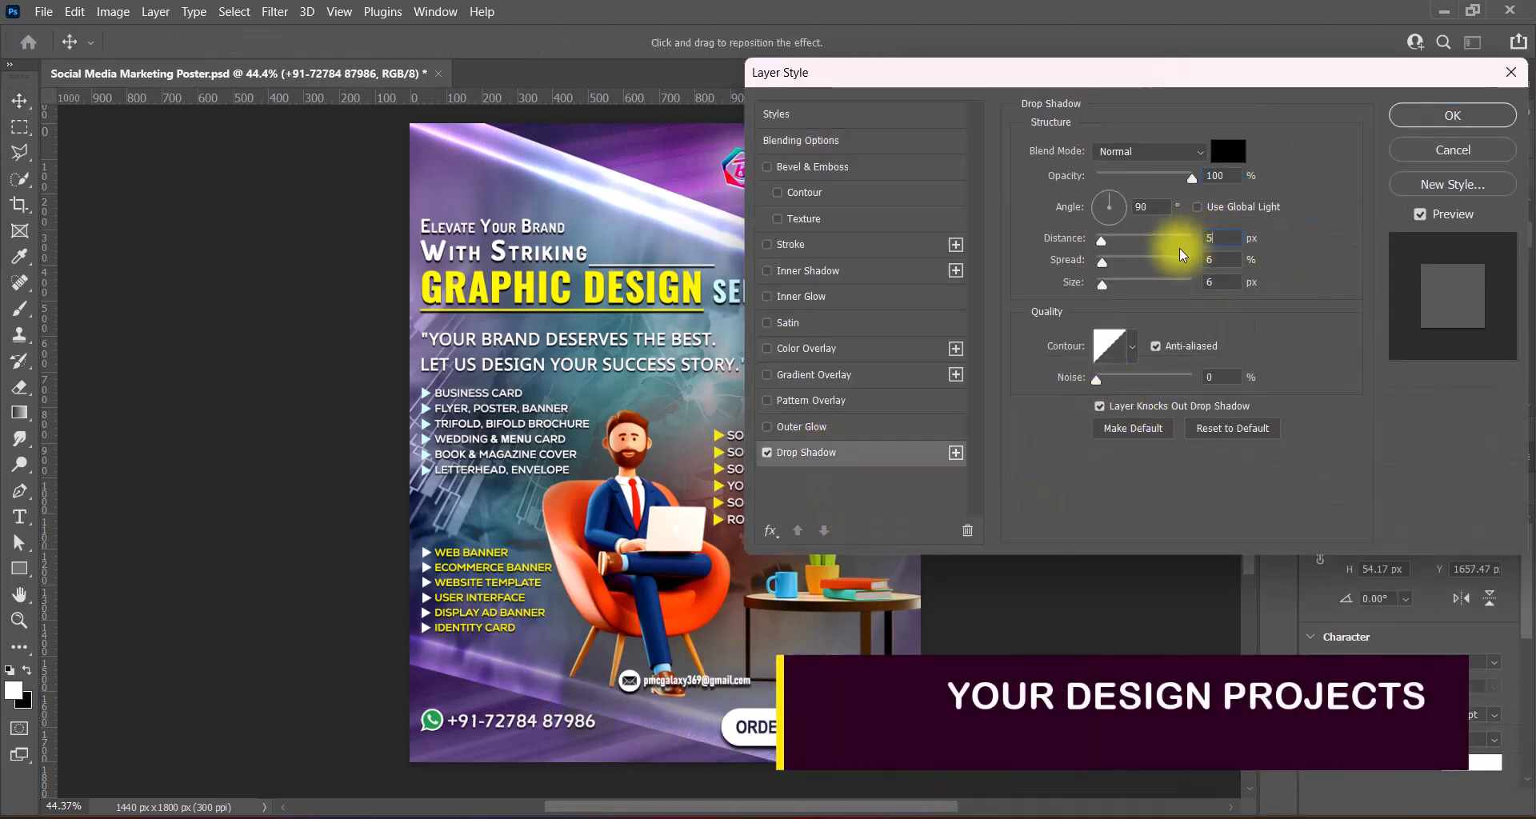
pyautogui.click(1408, 122)
# - Place the e-mail line below the phone line and set its text SemiBold 9 pt
pyautogui.moveTo(630, 681); pyautogui.dragTo(430, 757)
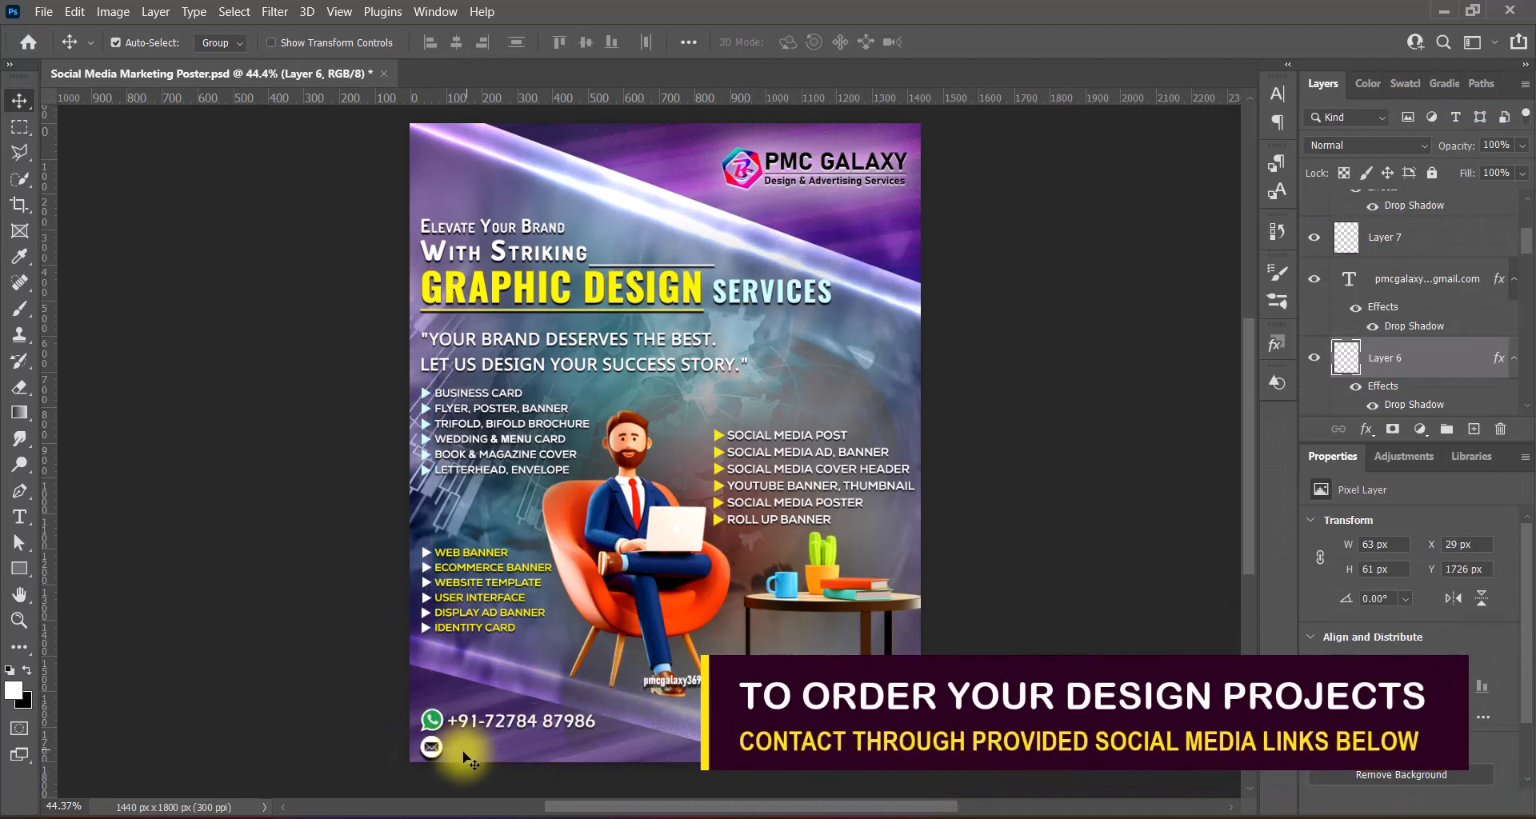
pyautogui.doubleClick(468, 756)
pyautogui.click(437, 41)
pyautogui.click(438, 235)
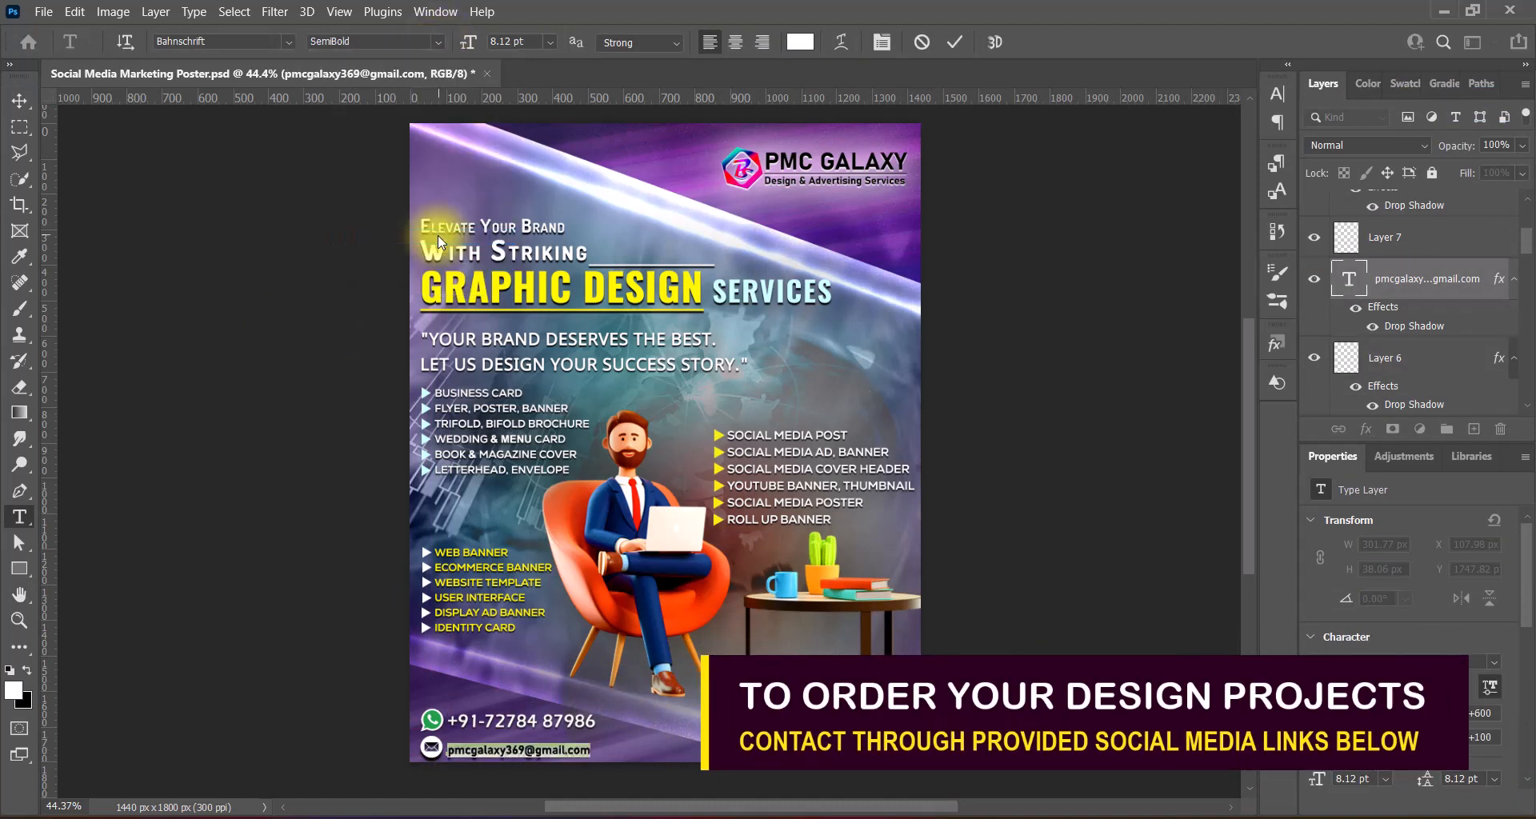
pyautogui.click(550, 42)
pyautogui.click(524, 105)
pyautogui.click(640, 42)
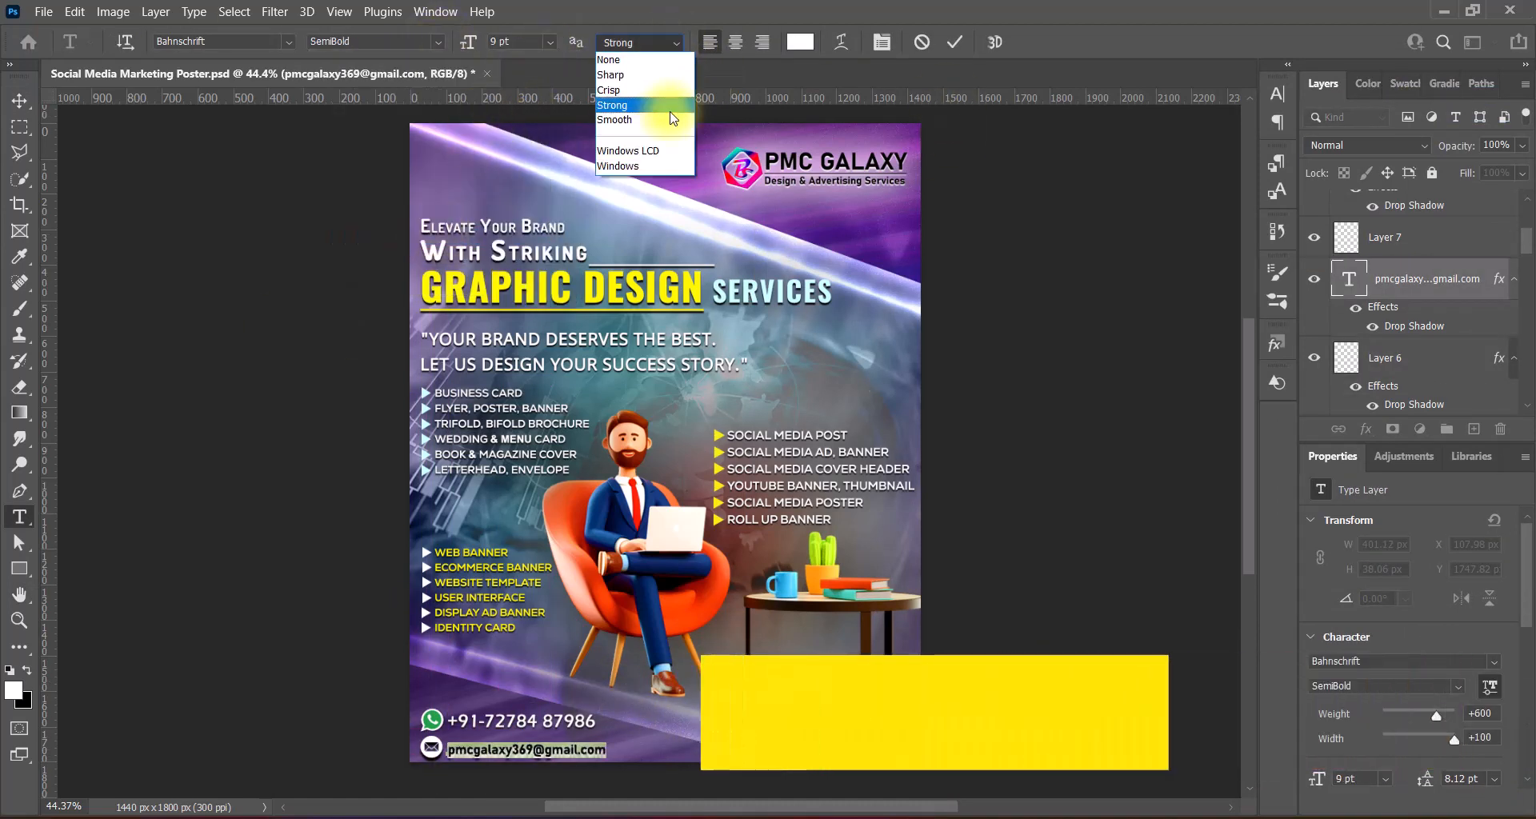
pyautogui.click(672, 118)
# - Set the e-mail text's drop shadow distance to 3 and confirm the e-mail icon's shadow
pyautogui.doubleClick(1344, 275)
pyautogui.click(800, 450)
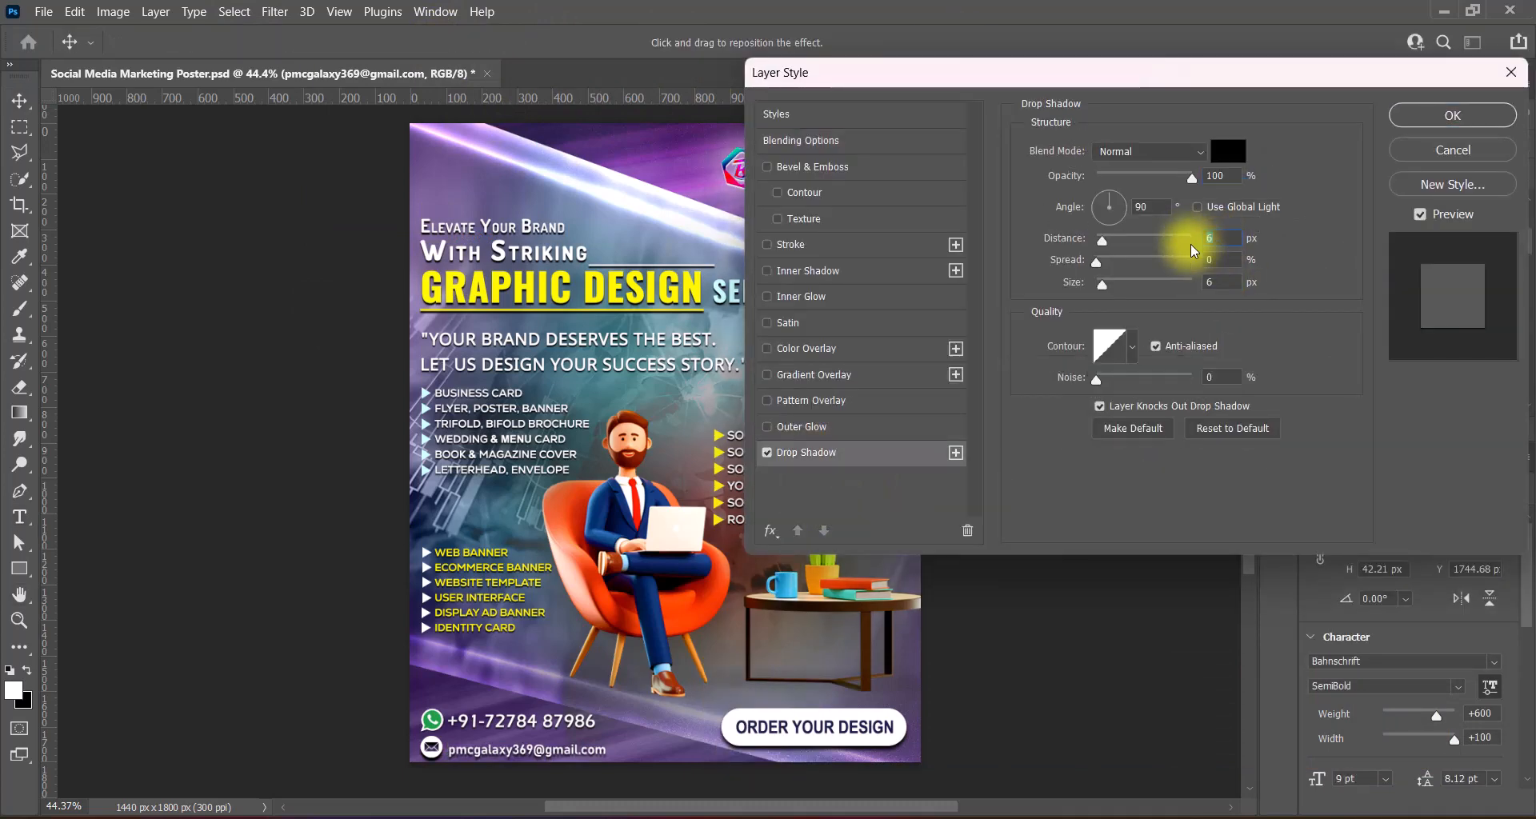
pyautogui.write('3')
pyautogui.click(1426, 123)
pyautogui.click(432, 752)
pyautogui.doubleClick(1436, 361)
pyautogui.click(840, 456)
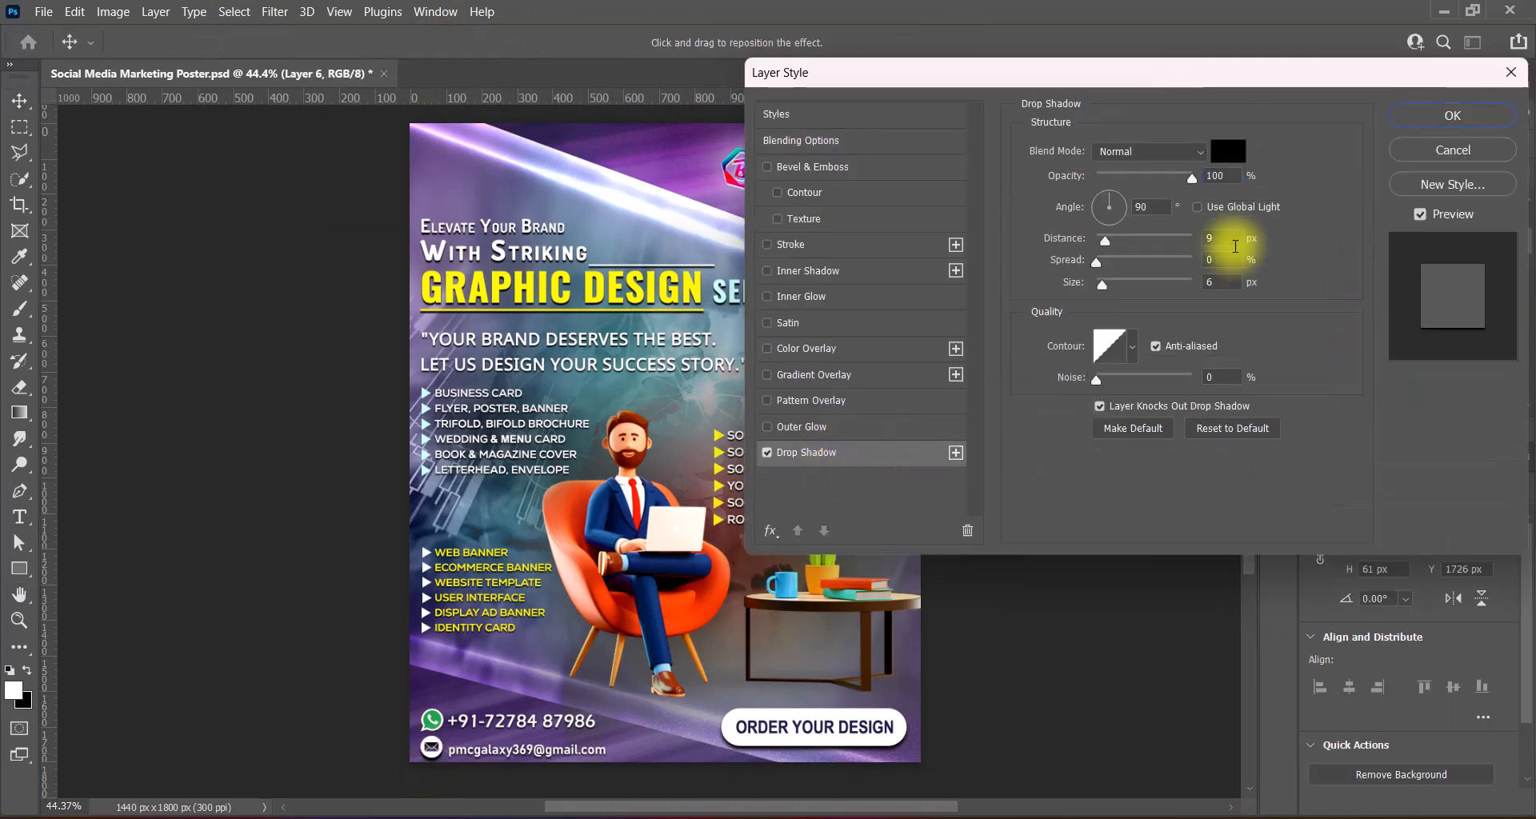
pyautogui.click(1414, 114)
pyautogui.click(504, 747)
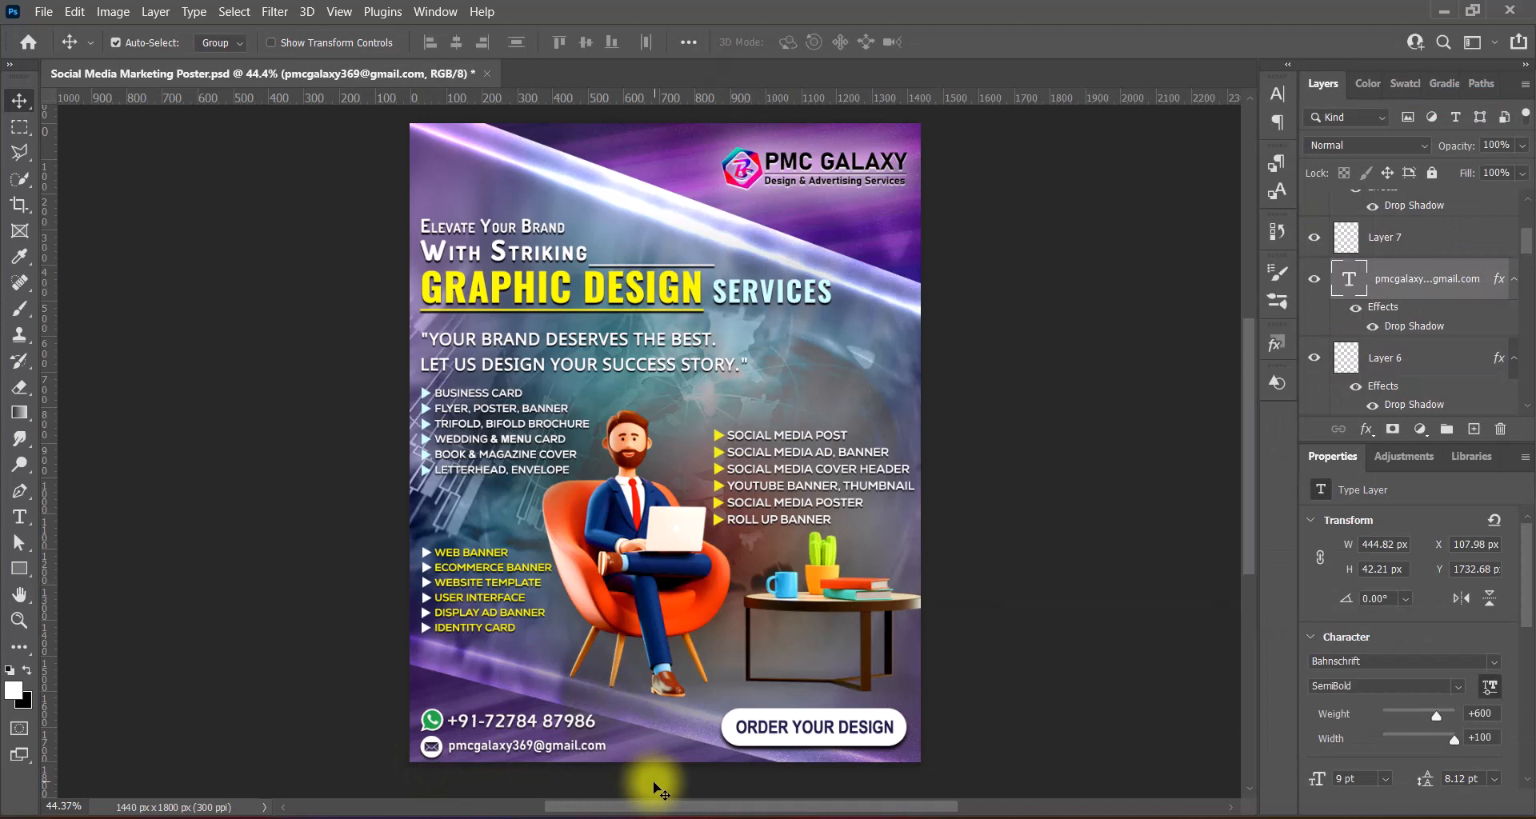
# - Resize the phone number text to 12.5 pt
pyautogui.doubleClick(546, 719)
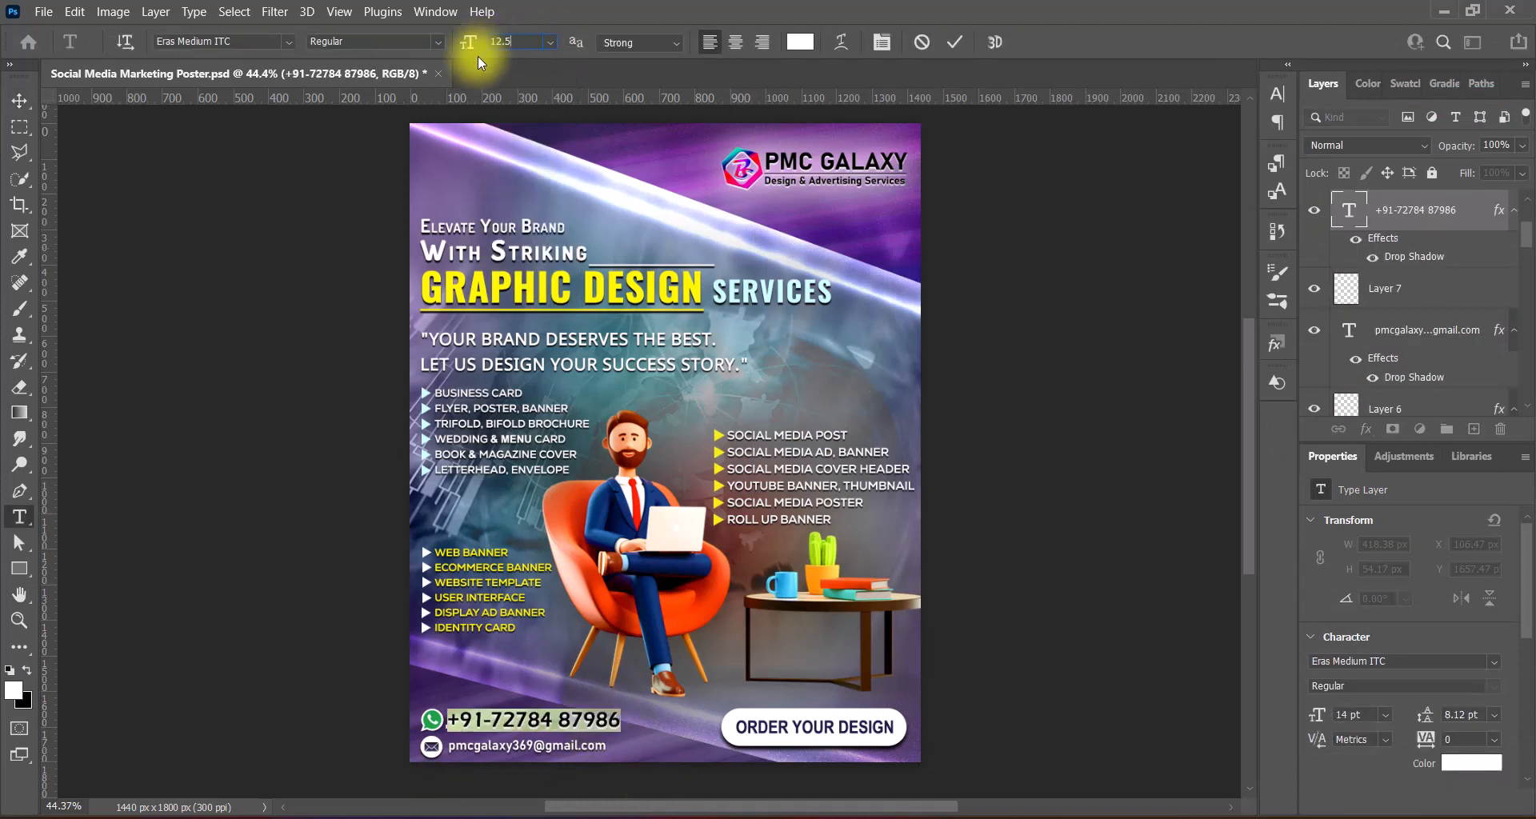
pyautogui.write('12.5')
pyautogui.press('Return')
pyautogui.click(1277, 94)
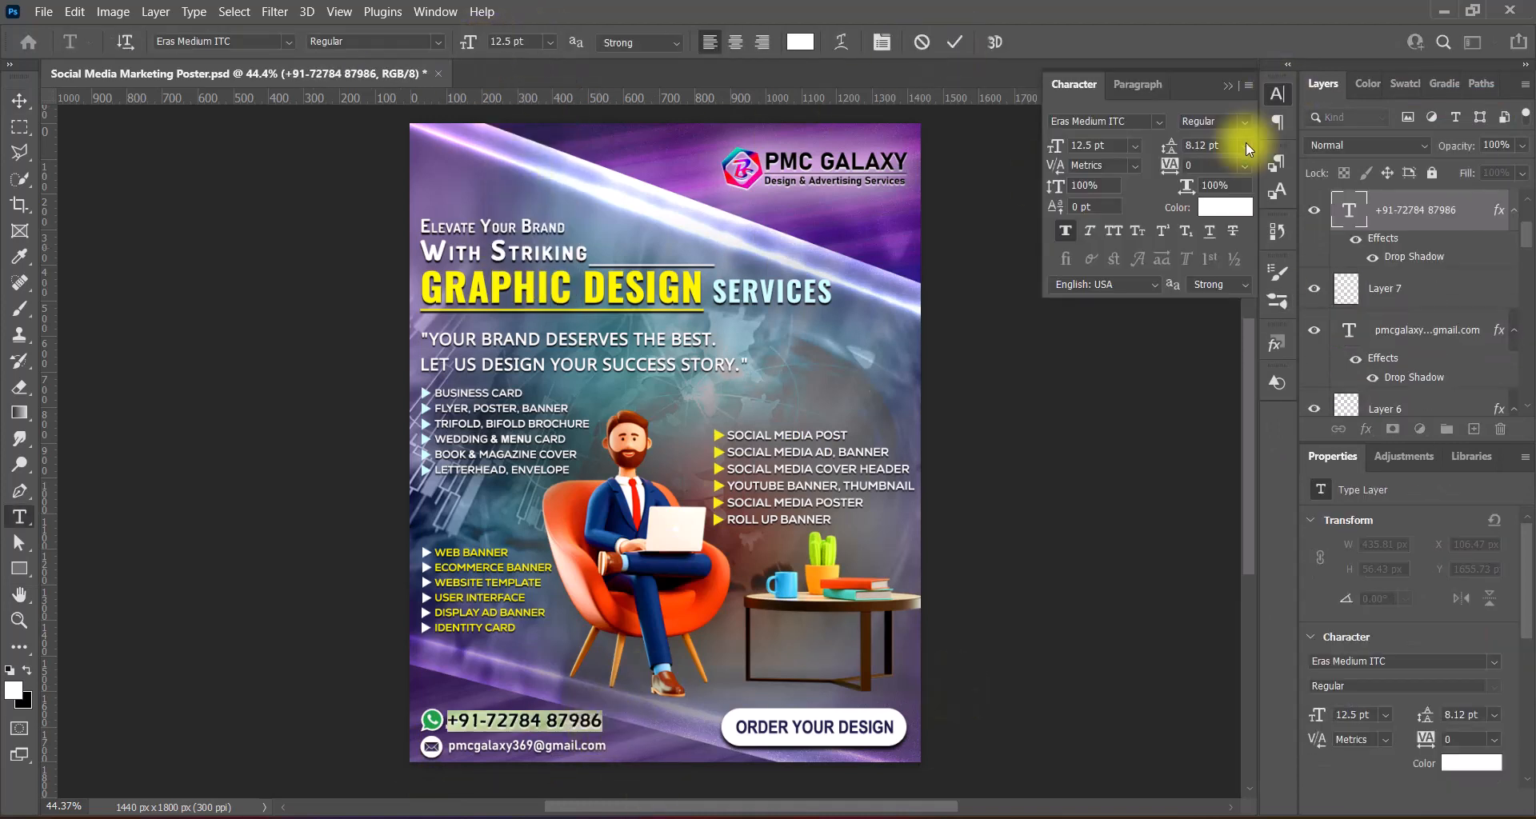
pyautogui.click(1230, 84)
pyautogui.hotkey('ctrl', 'Return')
pyautogui.press('v')
pyautogui.keyDown('ctrl'); pyautogui.keyDown('shift'); pyautogui.click(432, 724); pyautogui.keyUp('shift'); pyautogui.keyUp('ctrl')
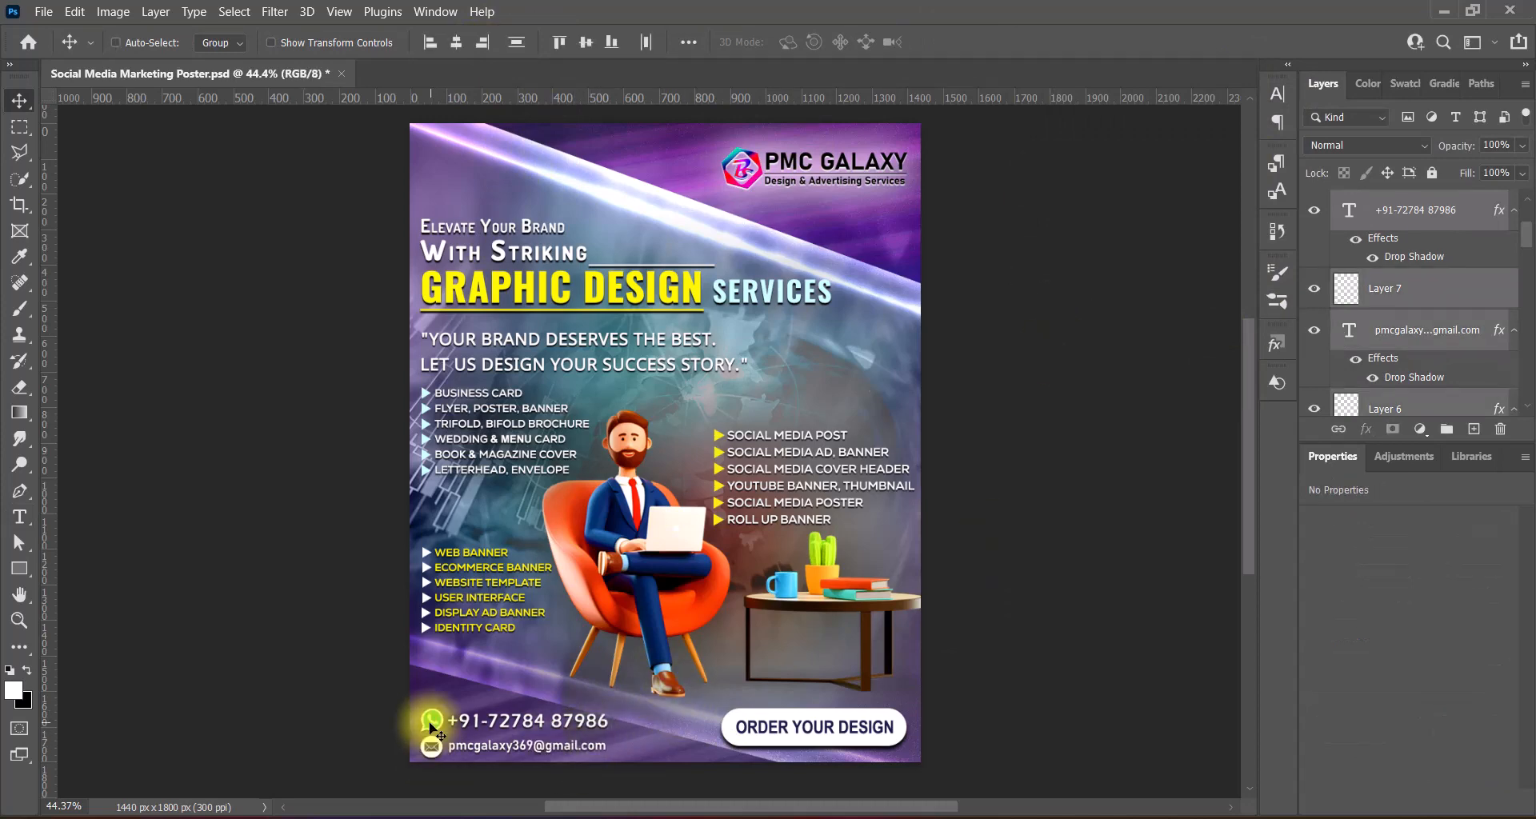
# - Nudge the contact lines and the ORDER YOUR DESIGN button slightly down-right
pyautogui.moveTo(432, 724)
pyautogui.mouseDown()
pyautogui.moveTo(704, 731)
pyautogui.moveTo(434, 724)
pyautogui.mouseUp()
pyautogui.keyDown('ctrl'); pyautogui.keyDown('shift'); pyautogui.click(768, 728); pyautogui.keyUp('shift'); pyautogui.keyUp('ctrl')
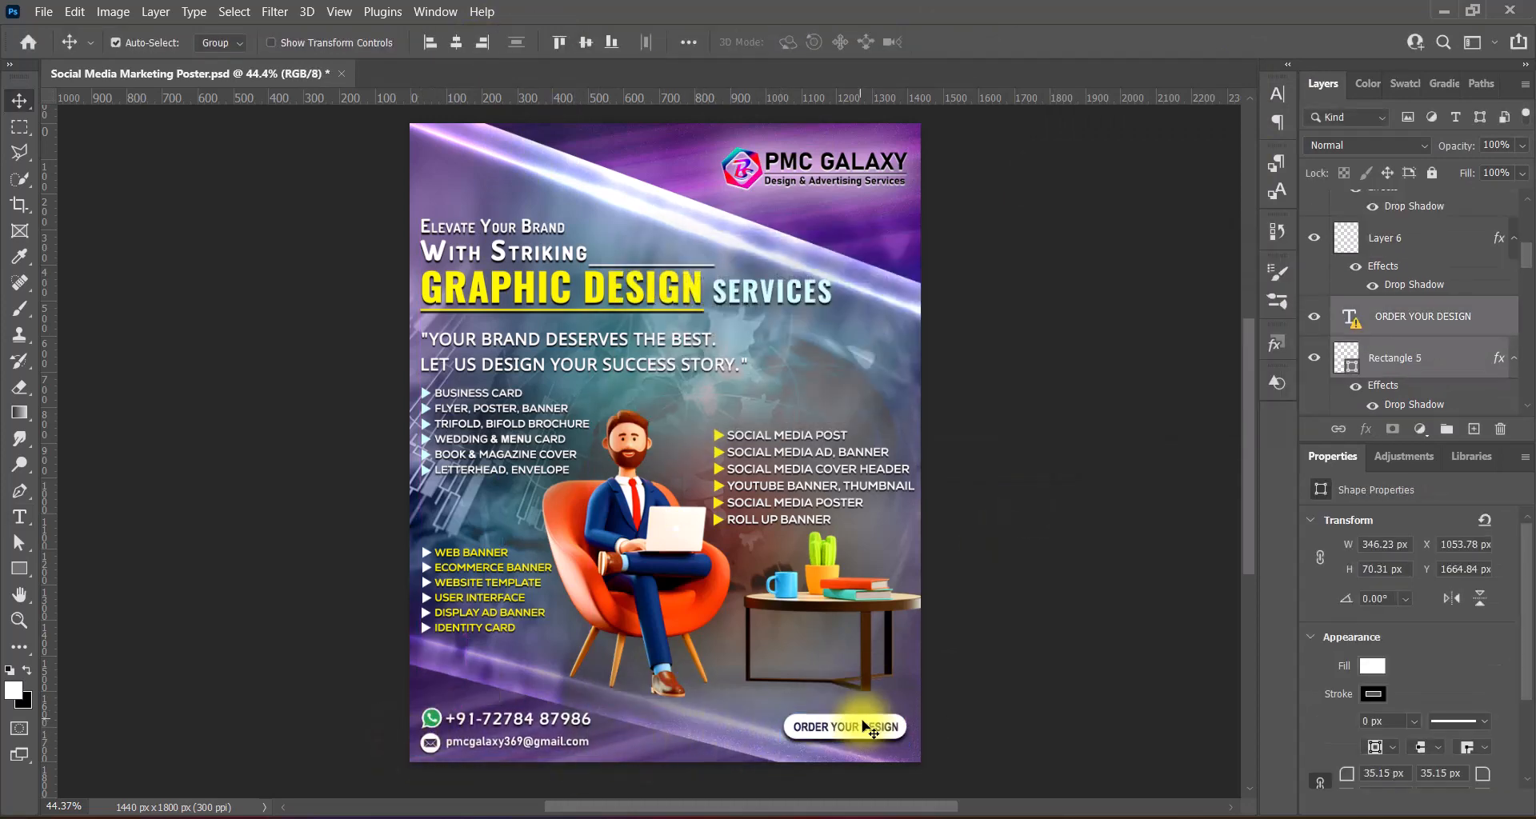
pyautogui.moveTo(864, 726); pyautogui.dragTo(866, 728)
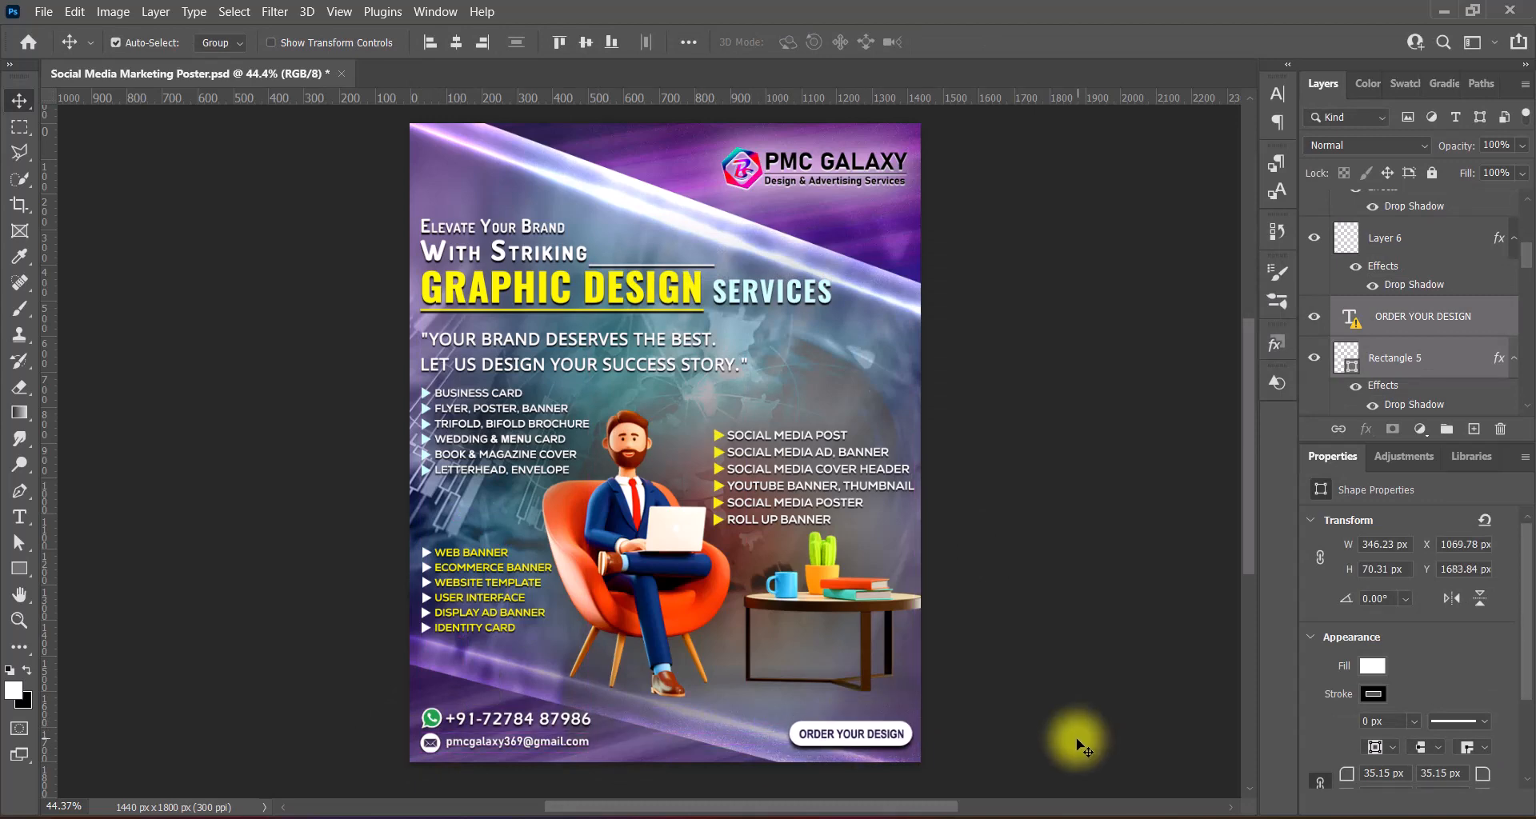
# - Dismiss the button's missing-font notice and keep its drop shadow settings unchanged
pyautogui.doubleClick(1351, 320)
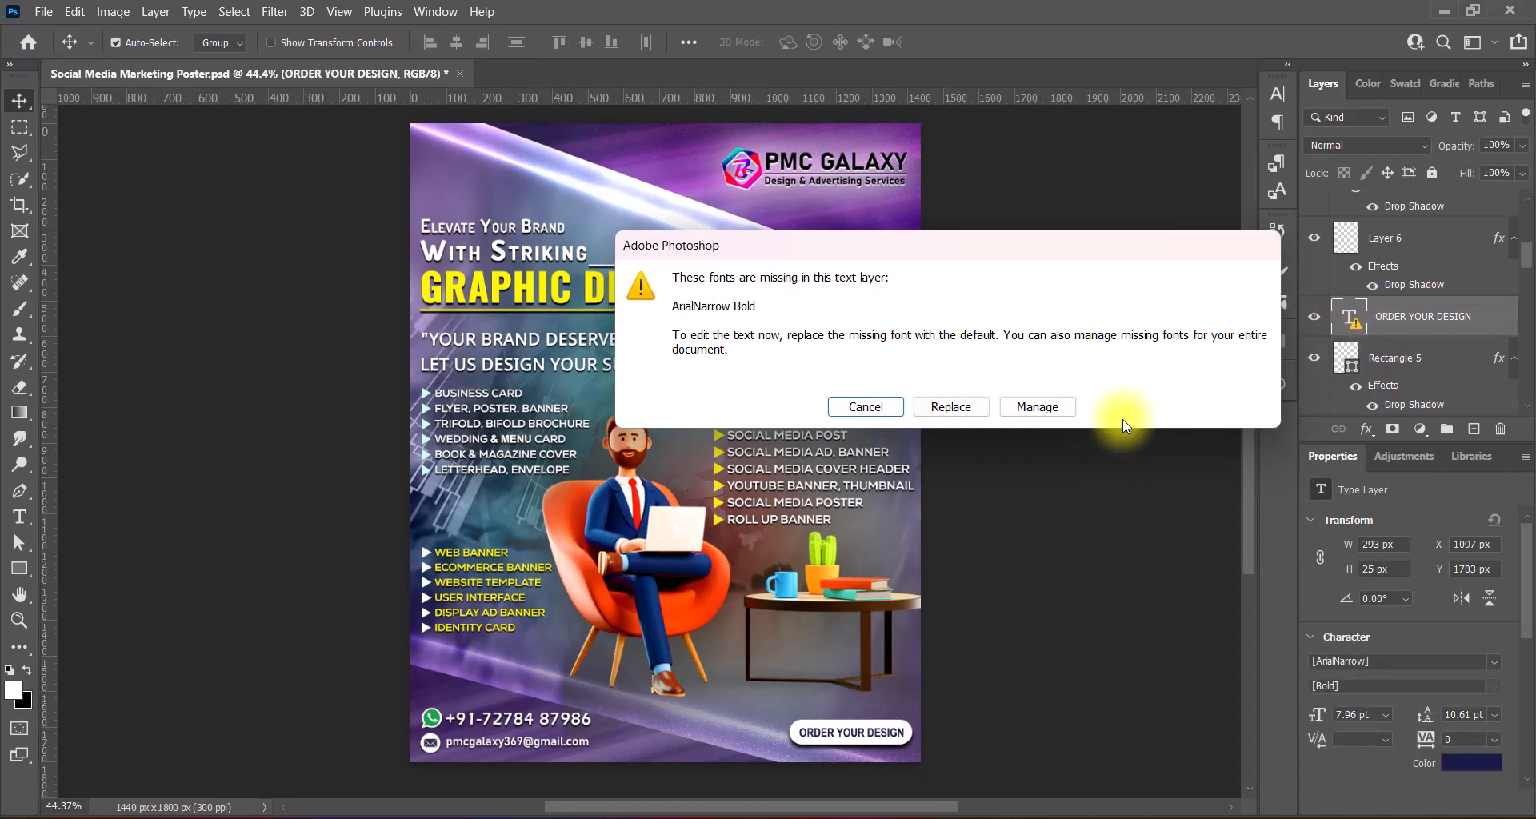
pyautogui.click(1034, 405)
pyautogui.press('Return')
pyautogui.doubleClick(1414, 404)
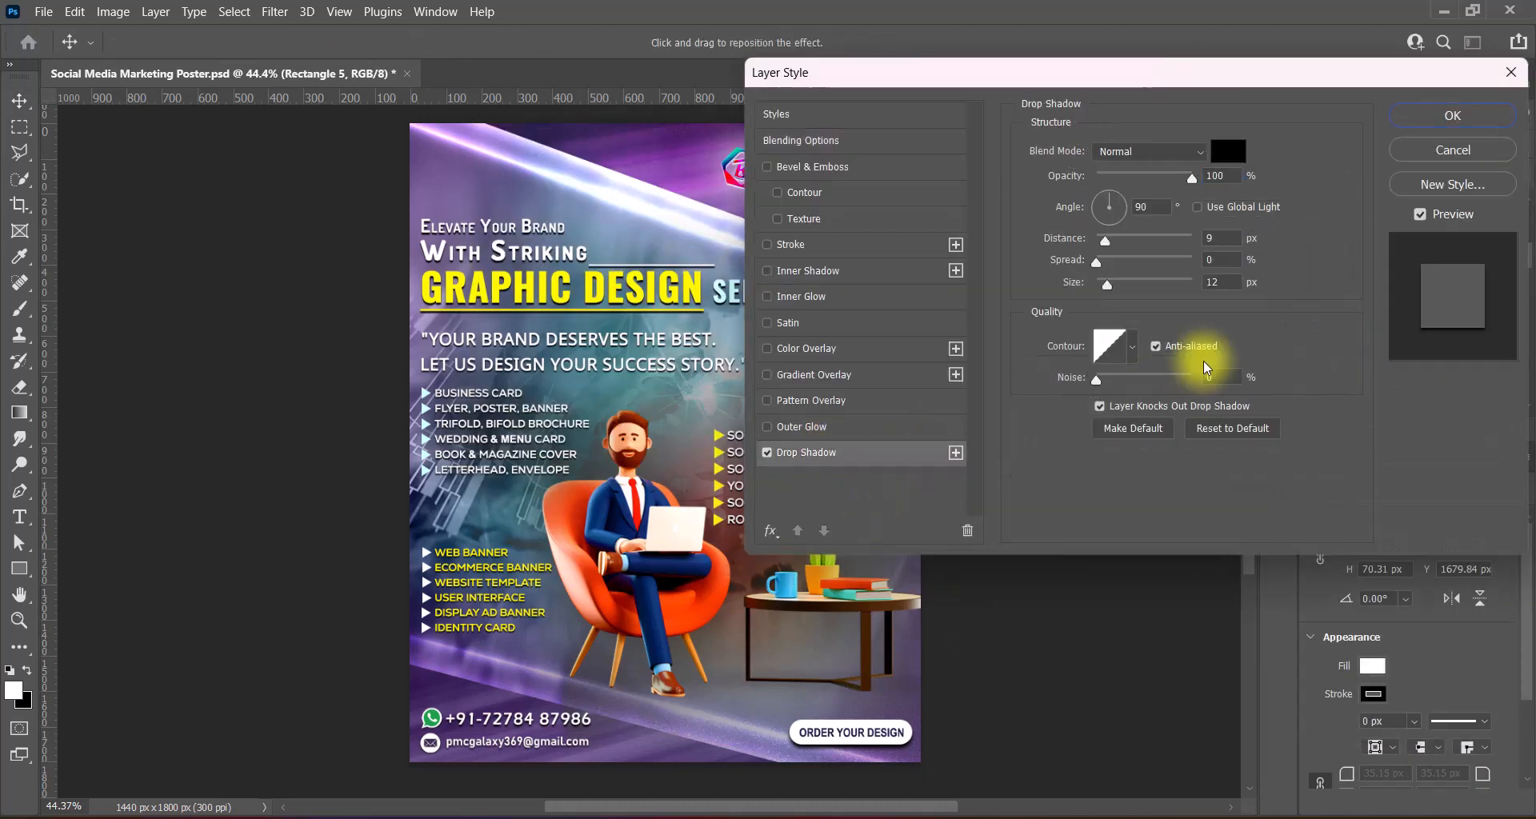
pyautogui.press('Return')
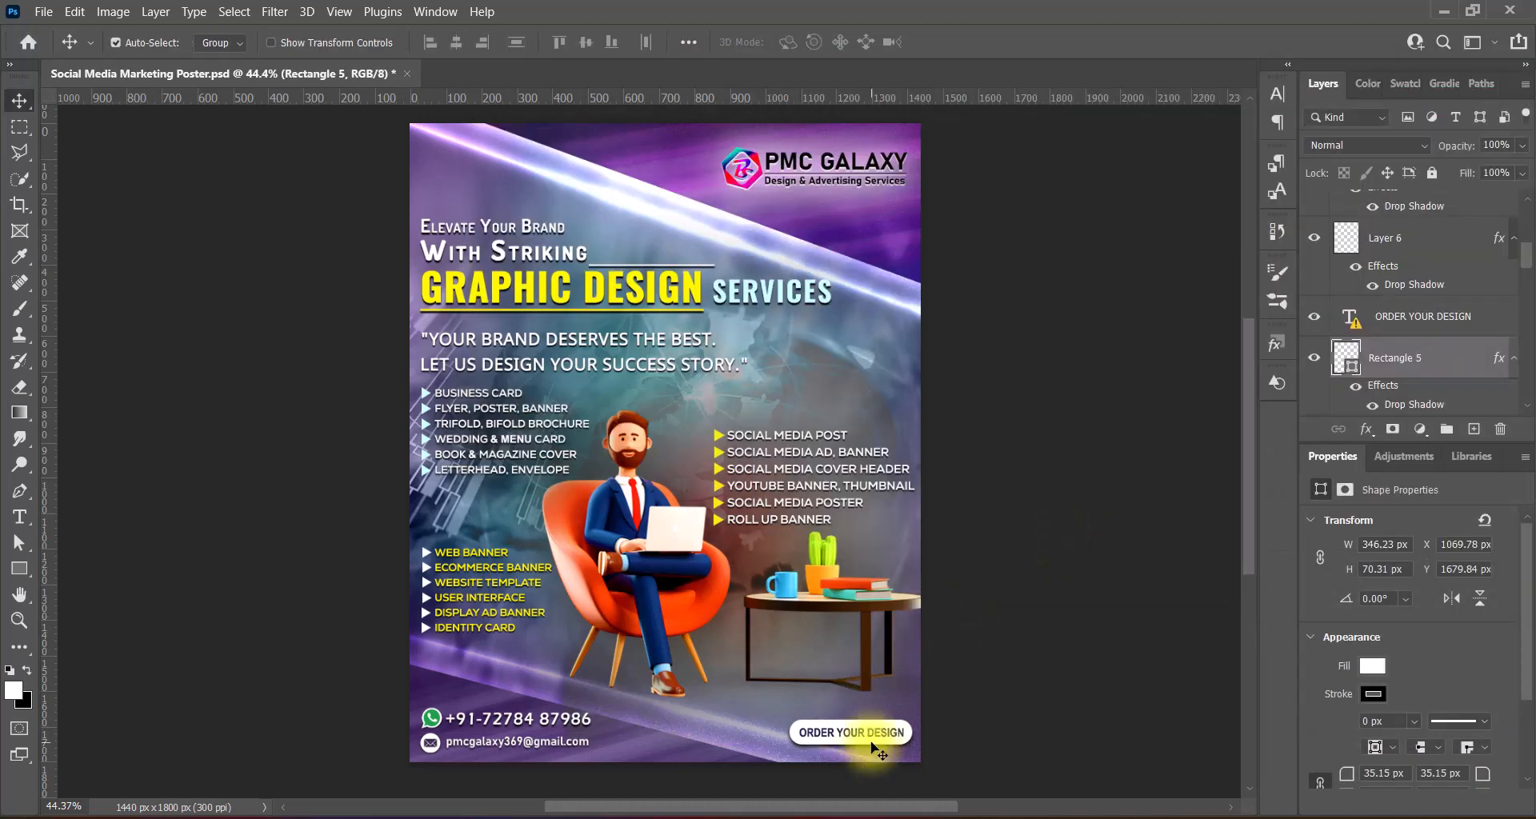
pyautogui.keyDown('shift'); pyautogui.click(904, 737); pyautogui.keyUp('shift')
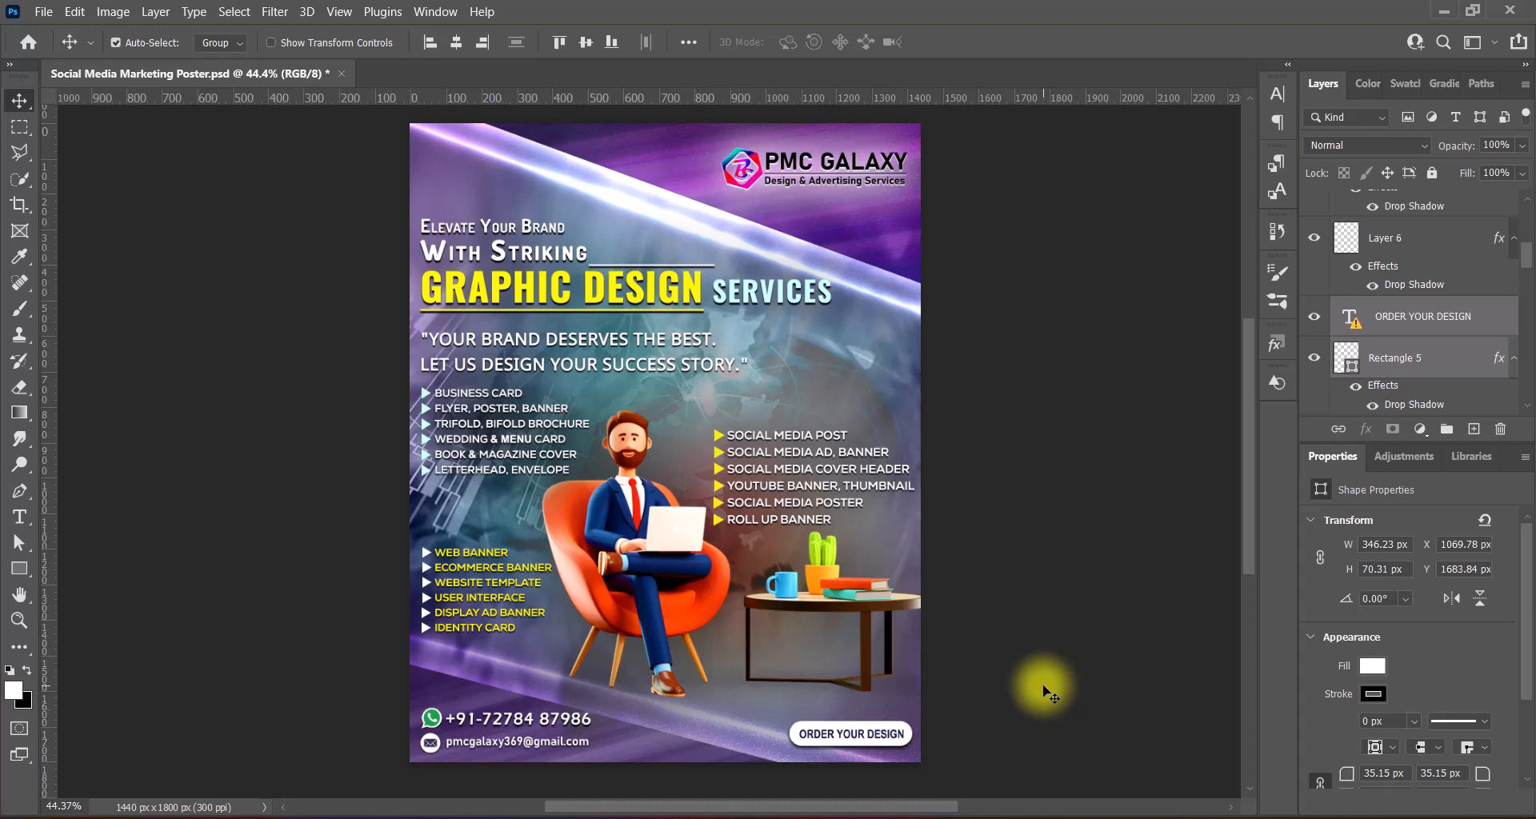
pyautogui.click(1044, 690)
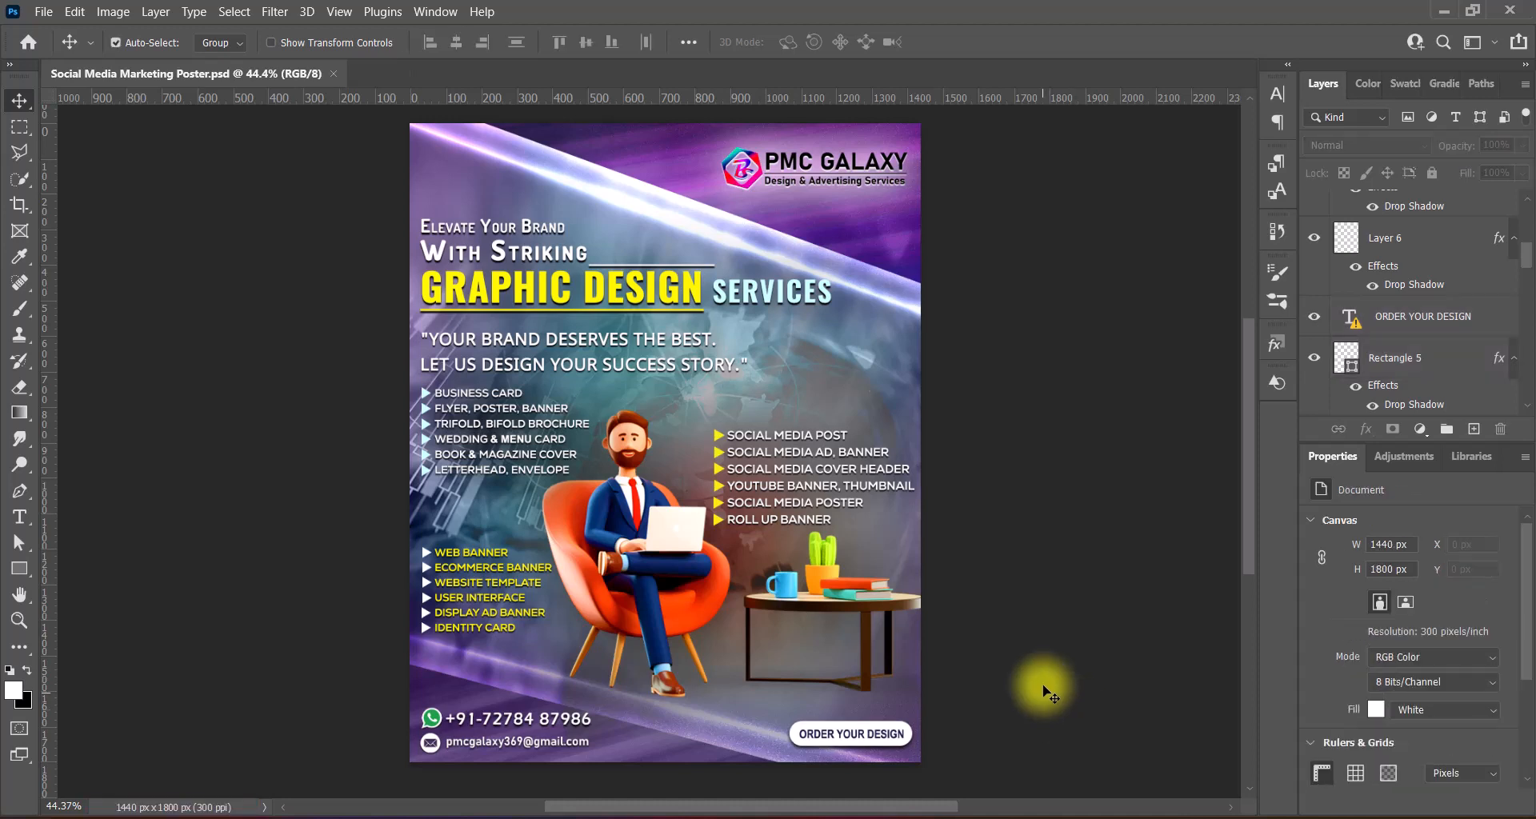
# - Paste the social media icon group and shrink it to about 95% in the top-left corner
pyautogui.hotkey('ctrl', 'v')
pyautogui.hotkey('ctrl', 't')
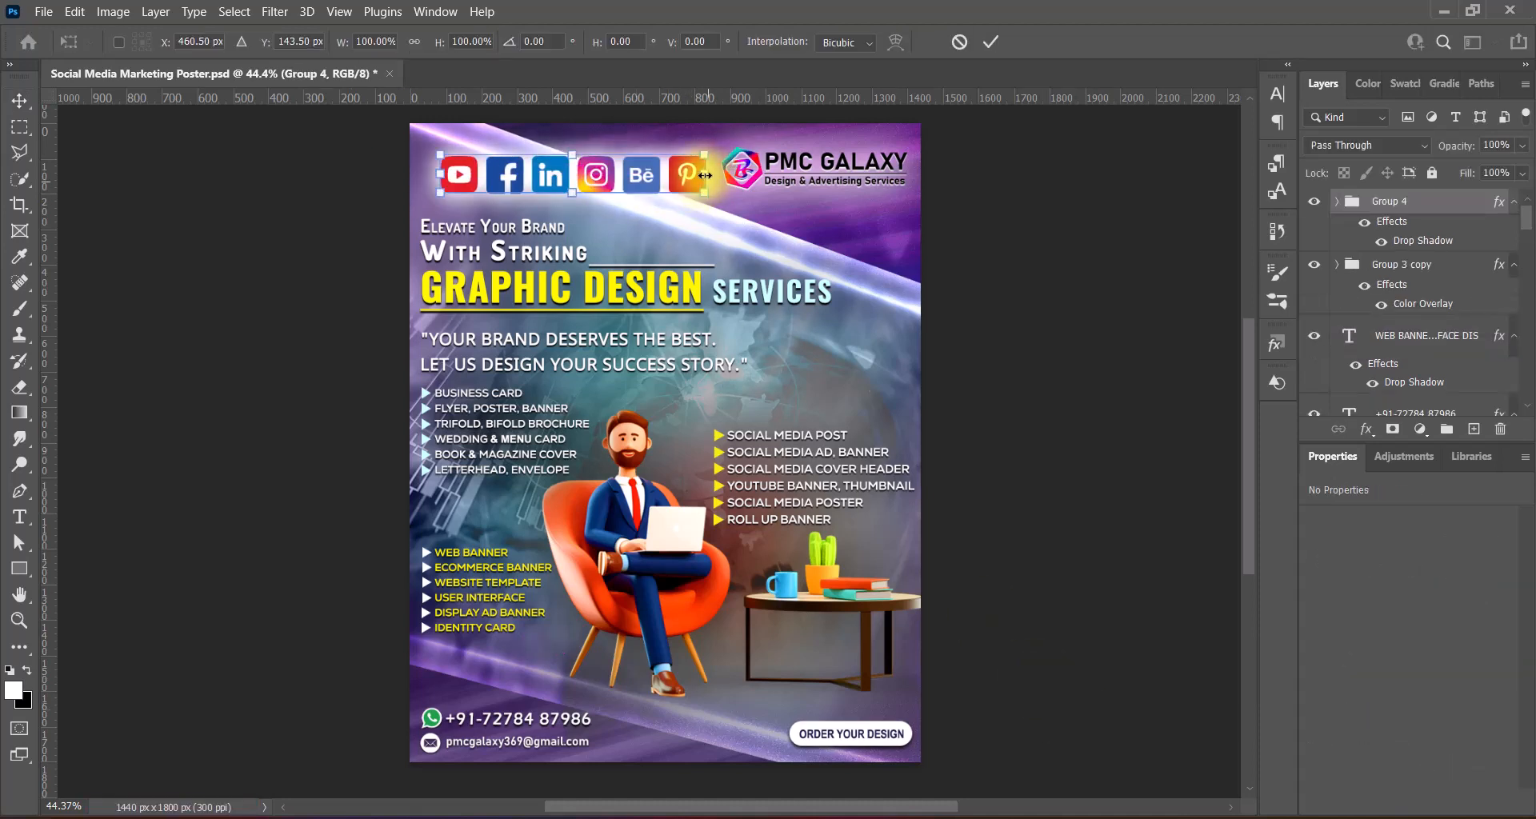
pyautogui.moveTo(705, 175); pyautogui.dragTo(540, 194)
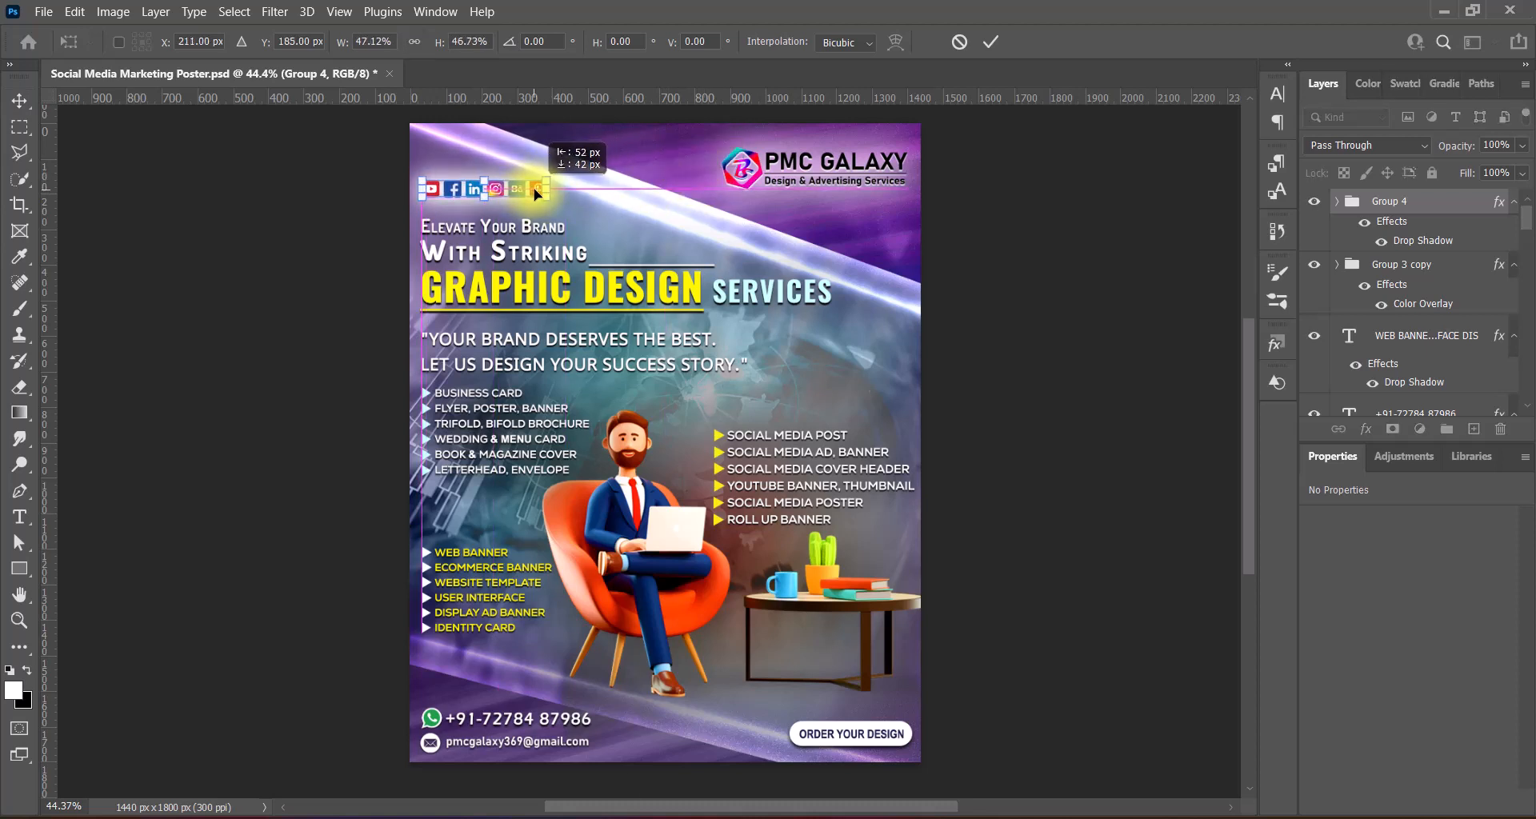
pyautogui.press('Return')
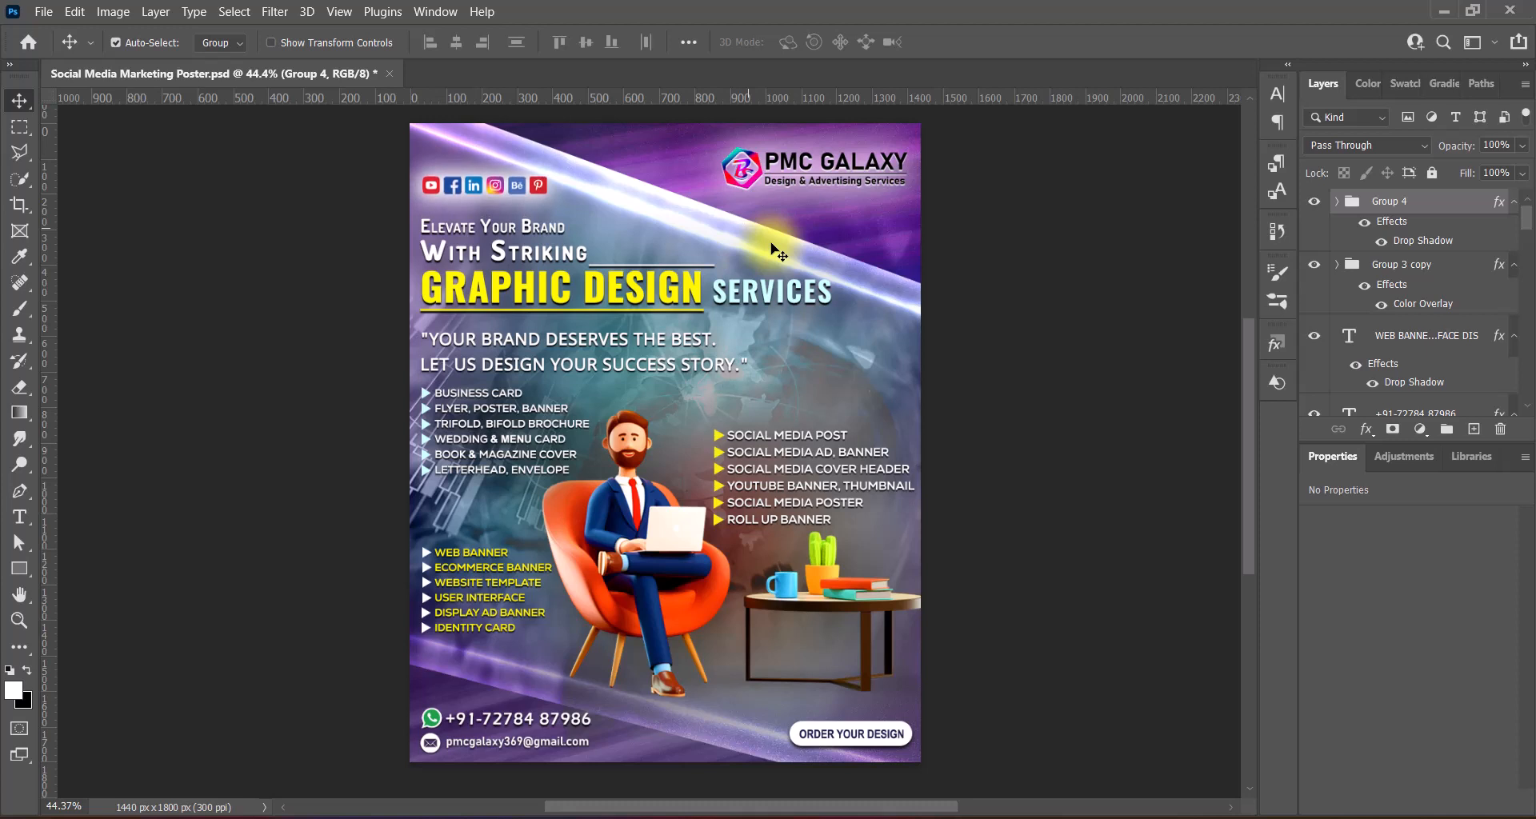
pyautogui.hotkey('ctrl', 't')
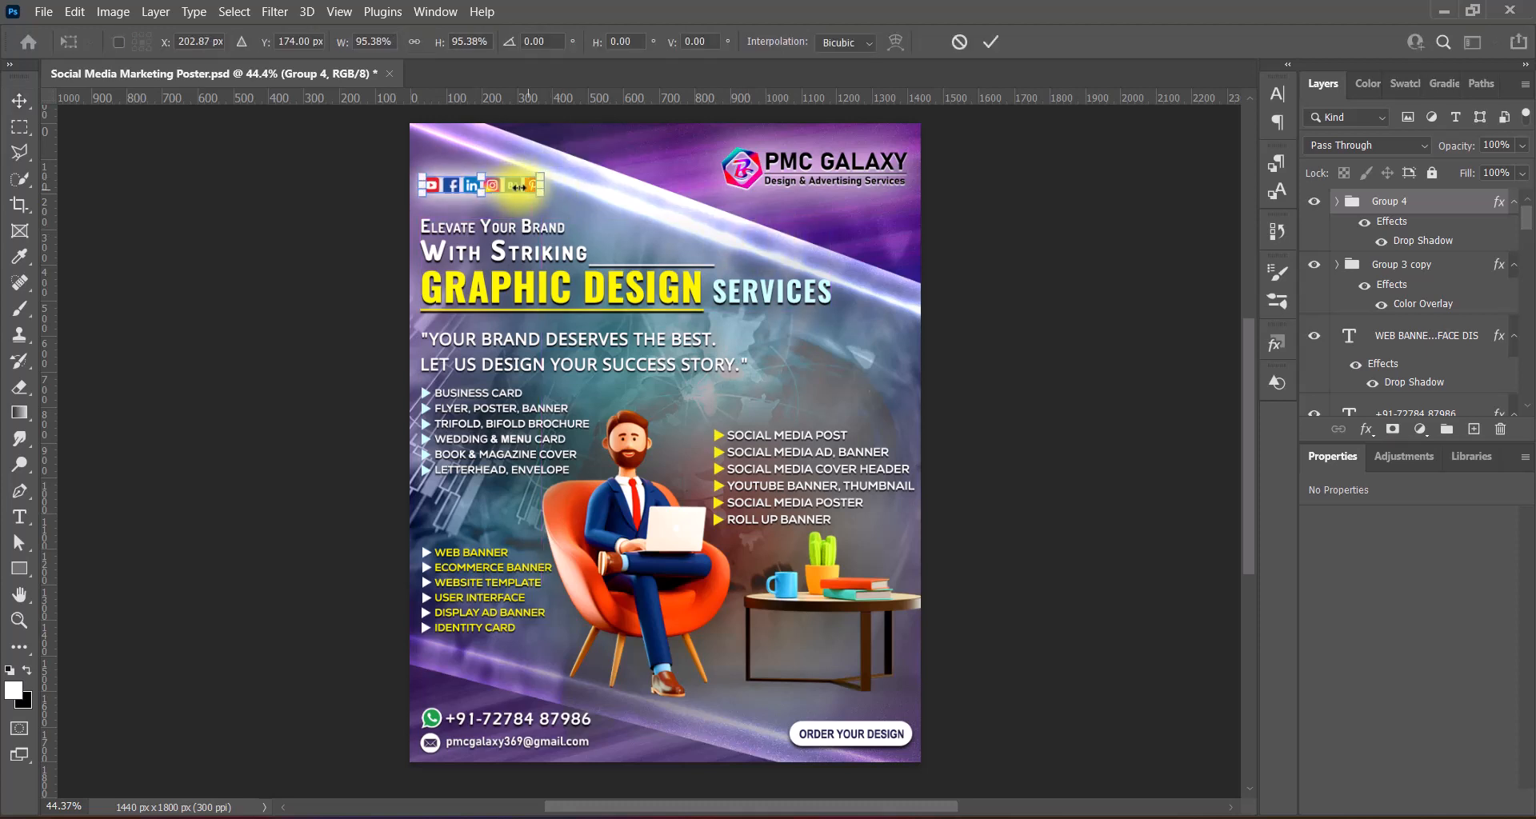
pyautogui.press('Return')
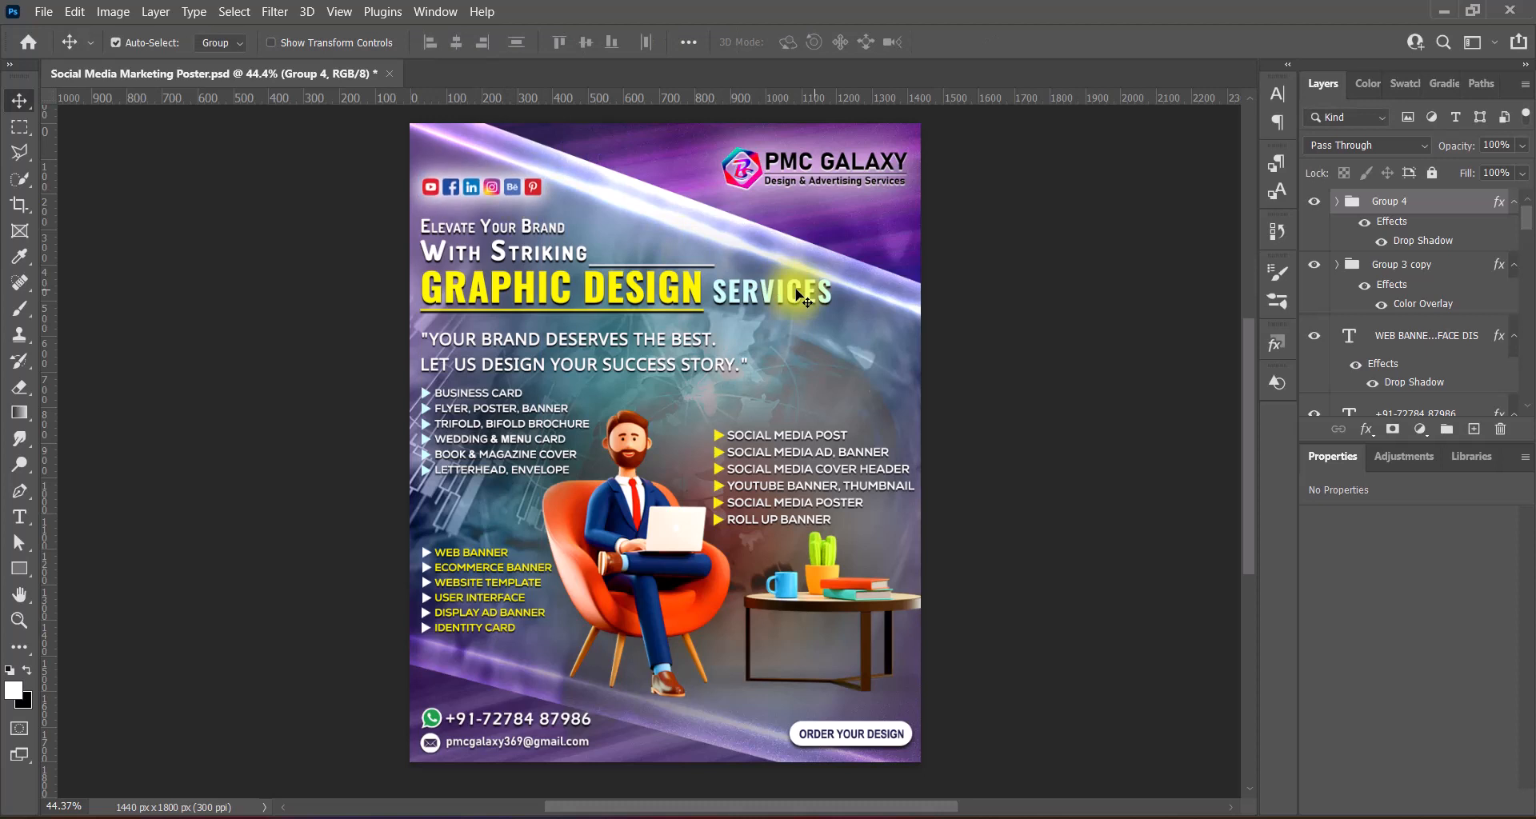
pyautogui.click(1048, 424)
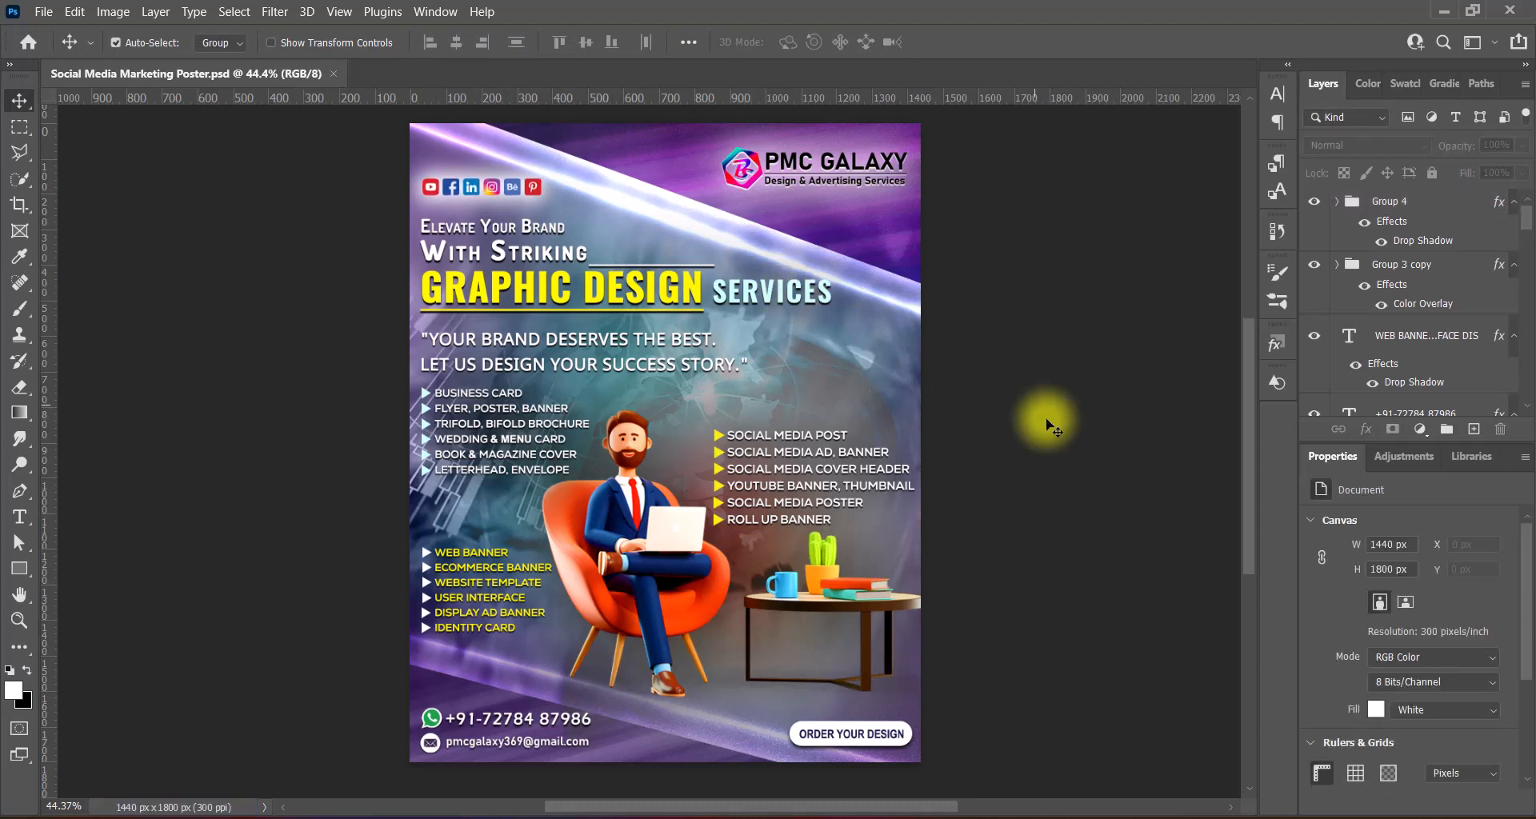
pyautogui.doubleClick(896, 732)
# - Dismiss the missing-font warning, try Gill Sans MT, and select the button text
pyautogui.press('Escape')
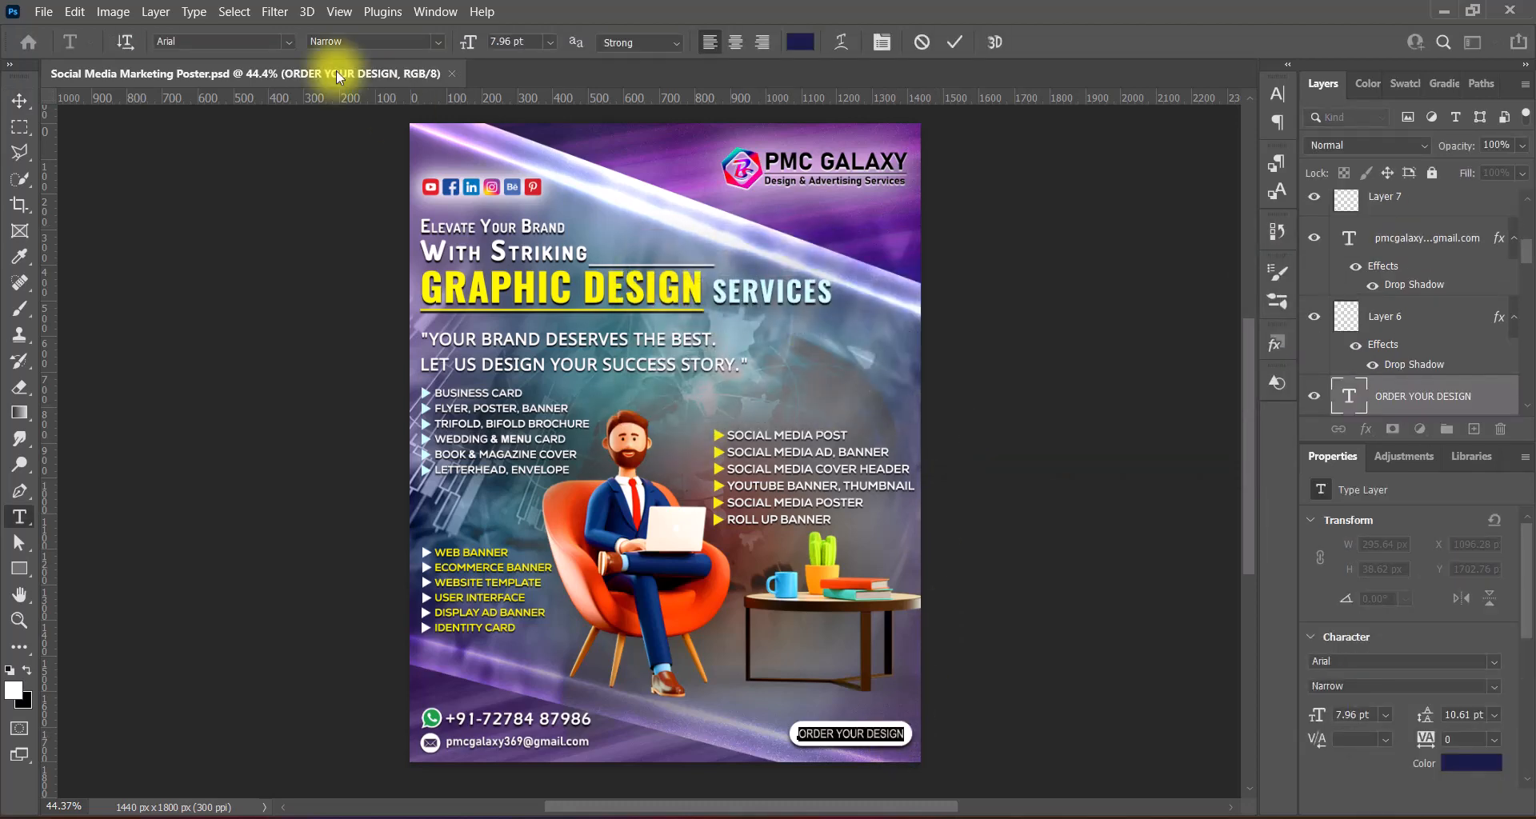
pyautogui.click(288, 42)
pyautogui.scroll(10, 572, 98)
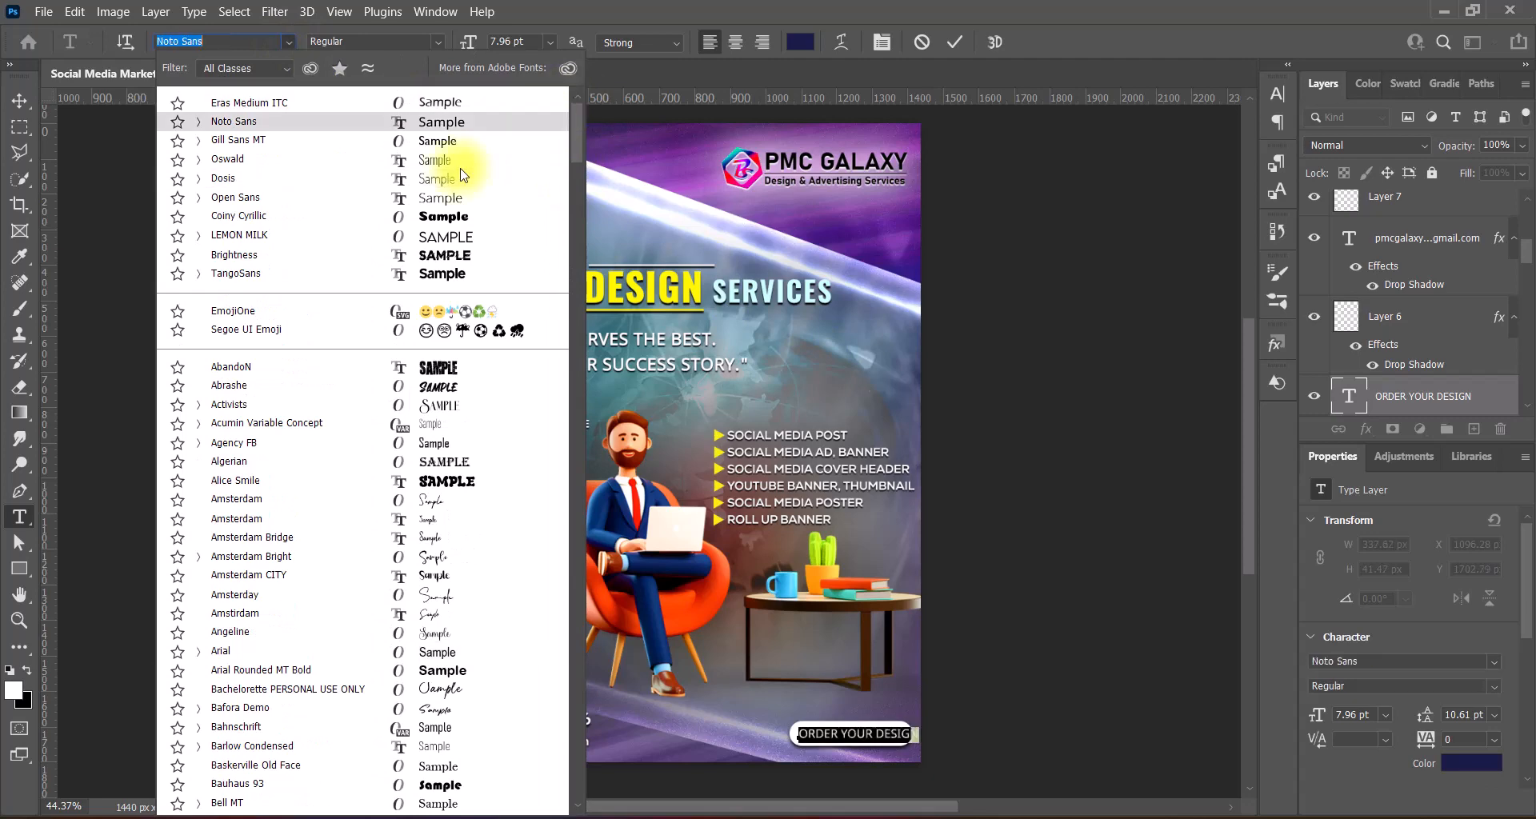
pyautogui.click(458, 147)
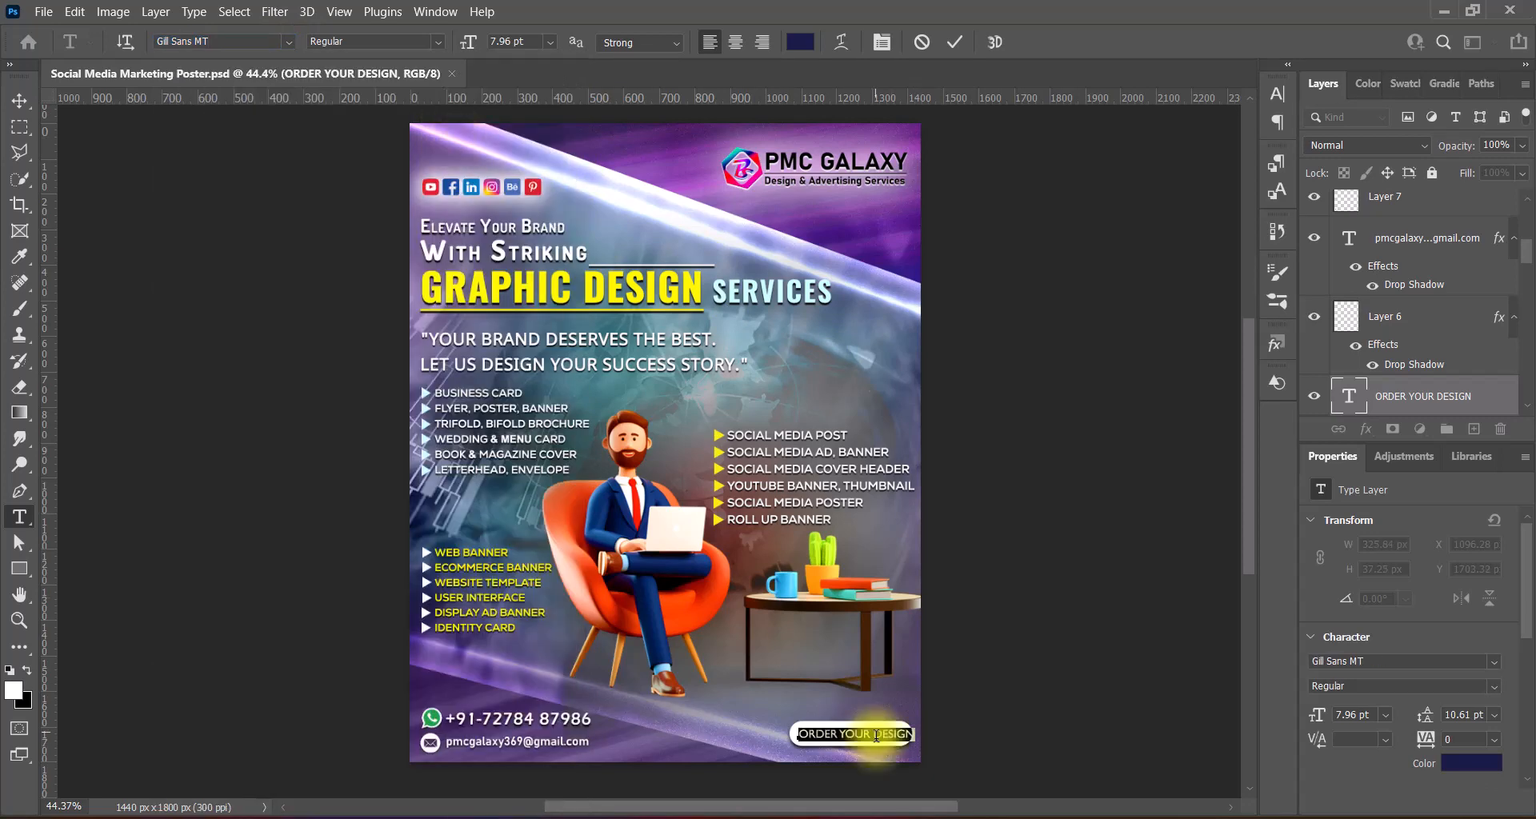
pyautogui.moveTo(873, 735); pyautogui.dragTo(943, 734)
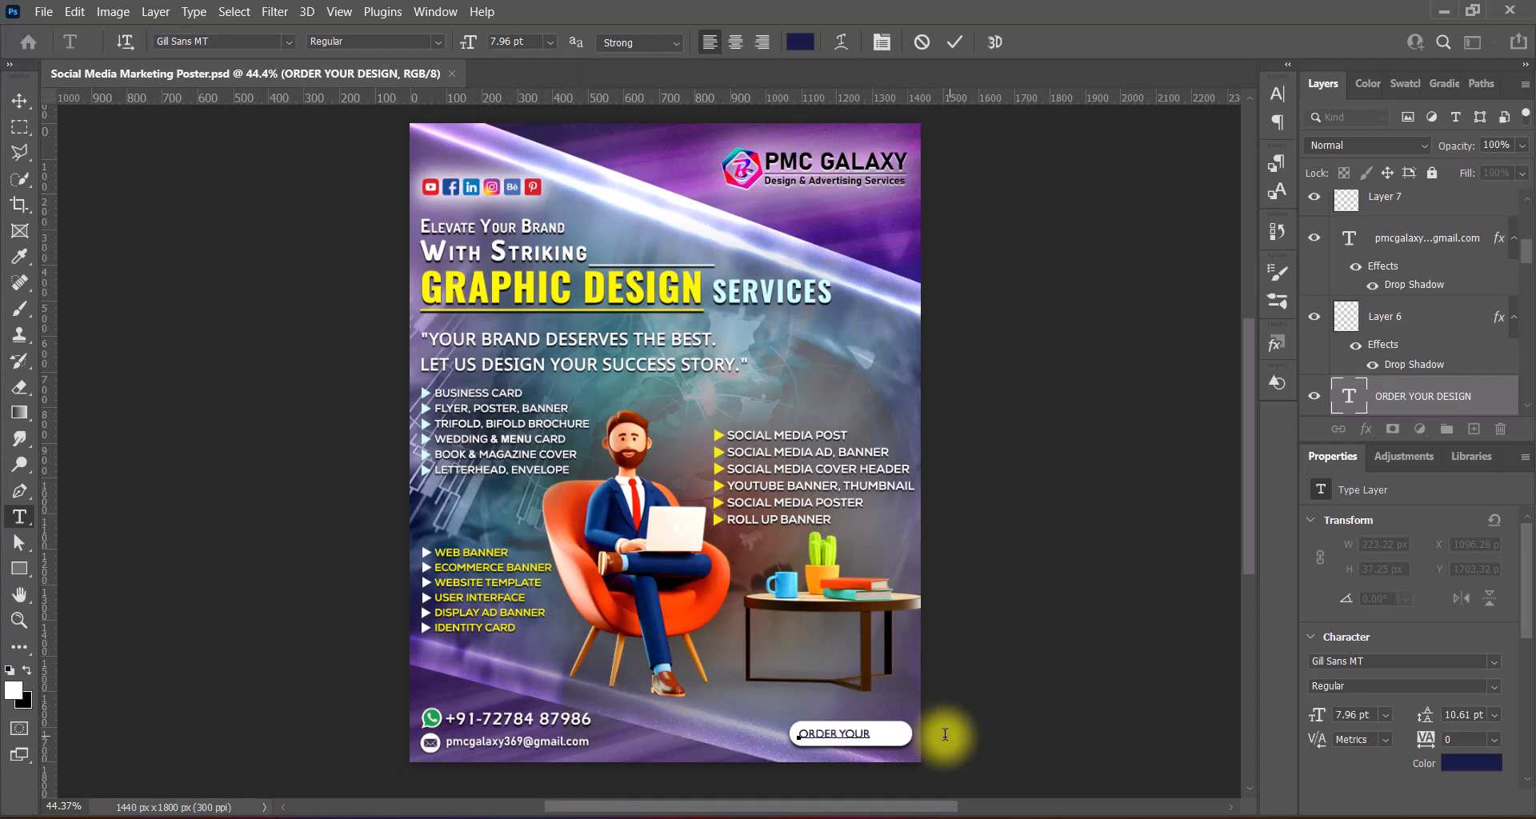
pyautogui.moveTo(798, 734); pyautogui.dragTo(944, 734)
pyautogui.click(1285, 97)
pyautogui.click(1285, 98)
# - Make the button text Bold with Smooth anti-aliasing at 6 pt
pyautogui.click(434, 41)
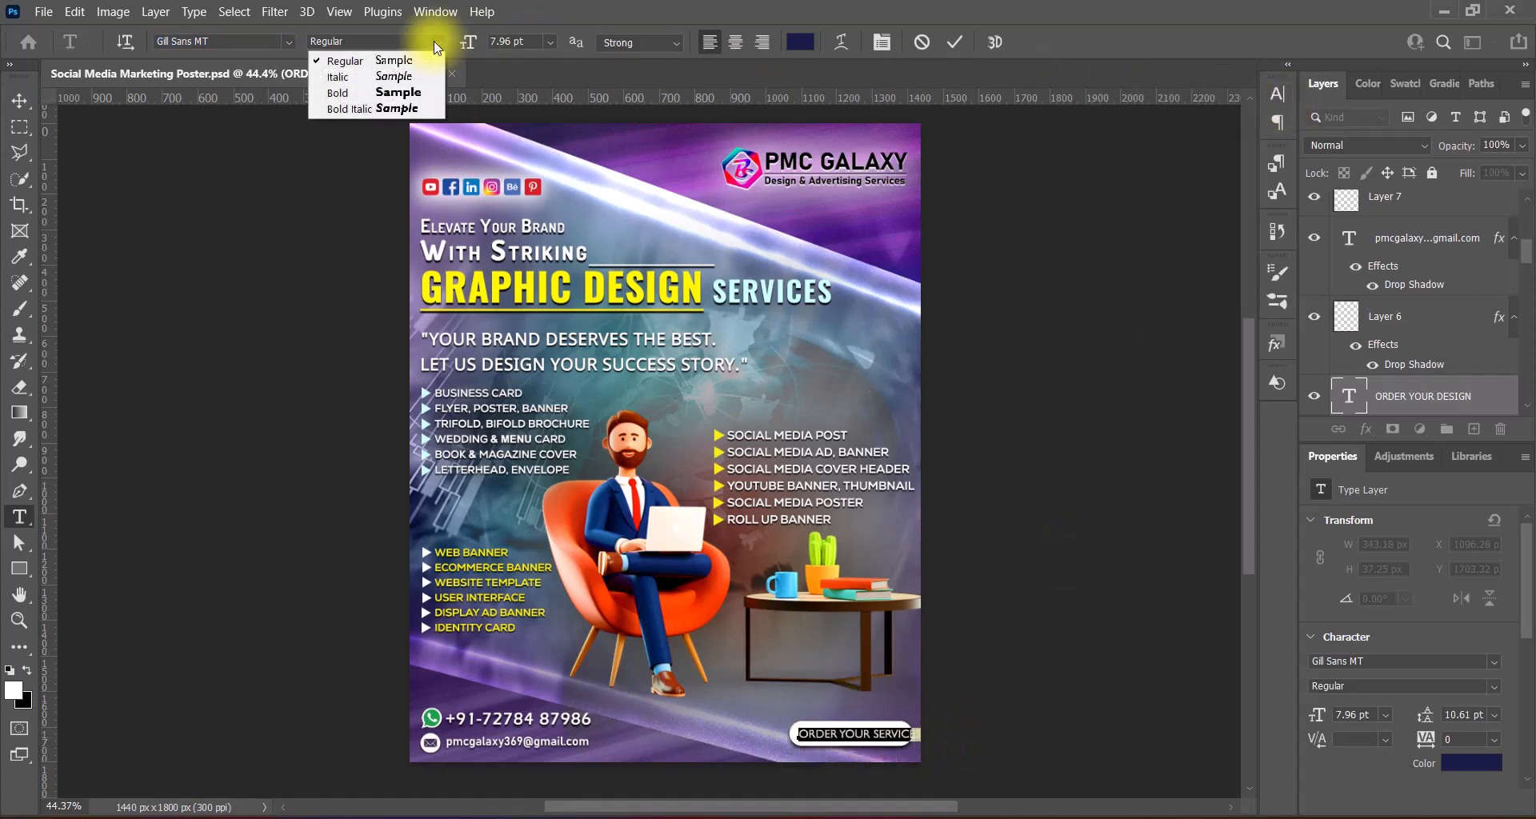
pyautogui.click(429, 88)
pyautogui.click(636, 43)
pyautogui.click(633, 120)
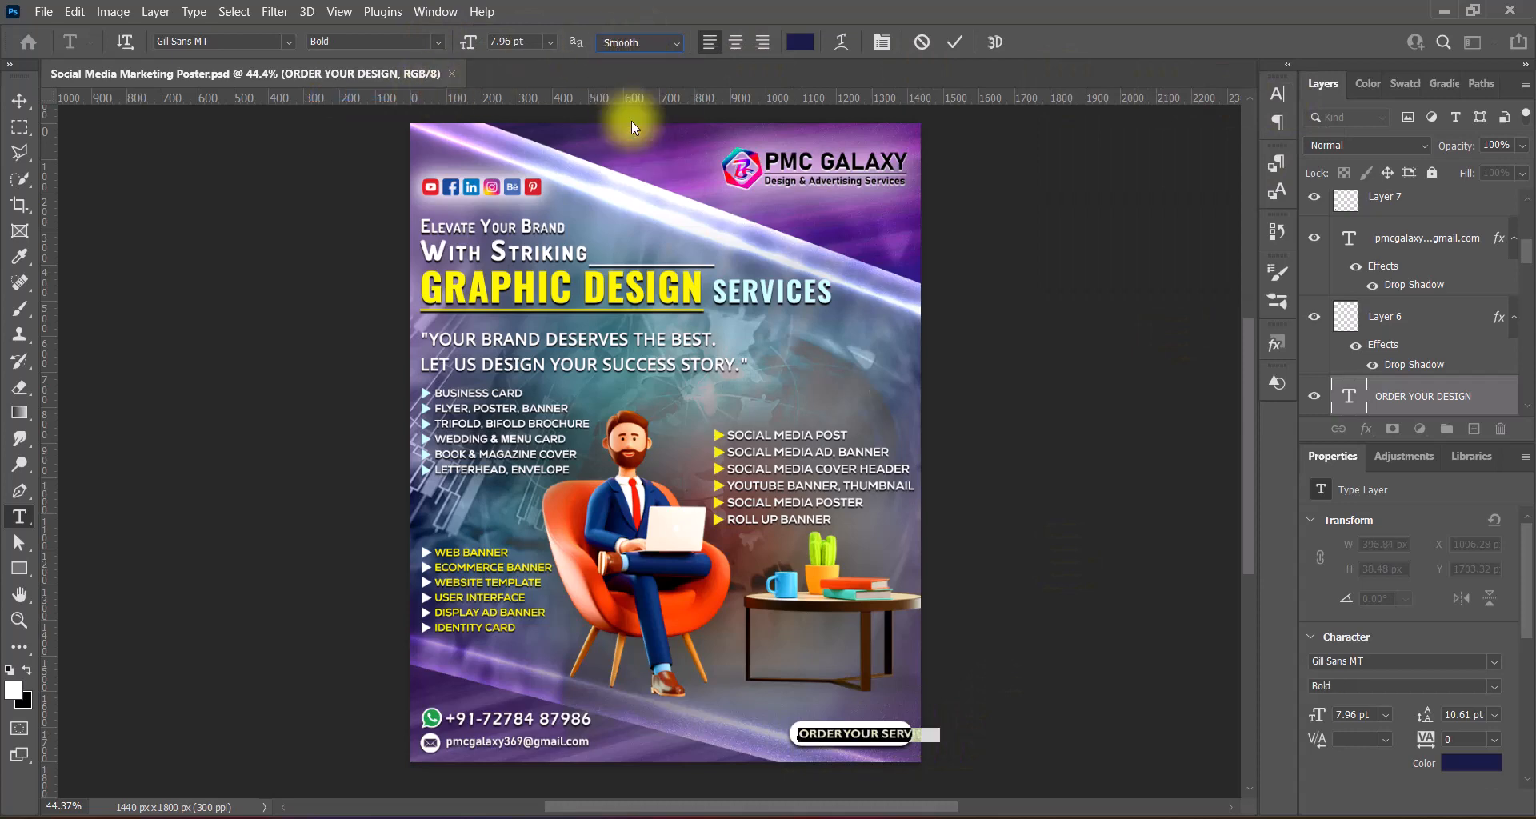
pyautogui.click(552, 42)
pyautogui.click(546, 88)
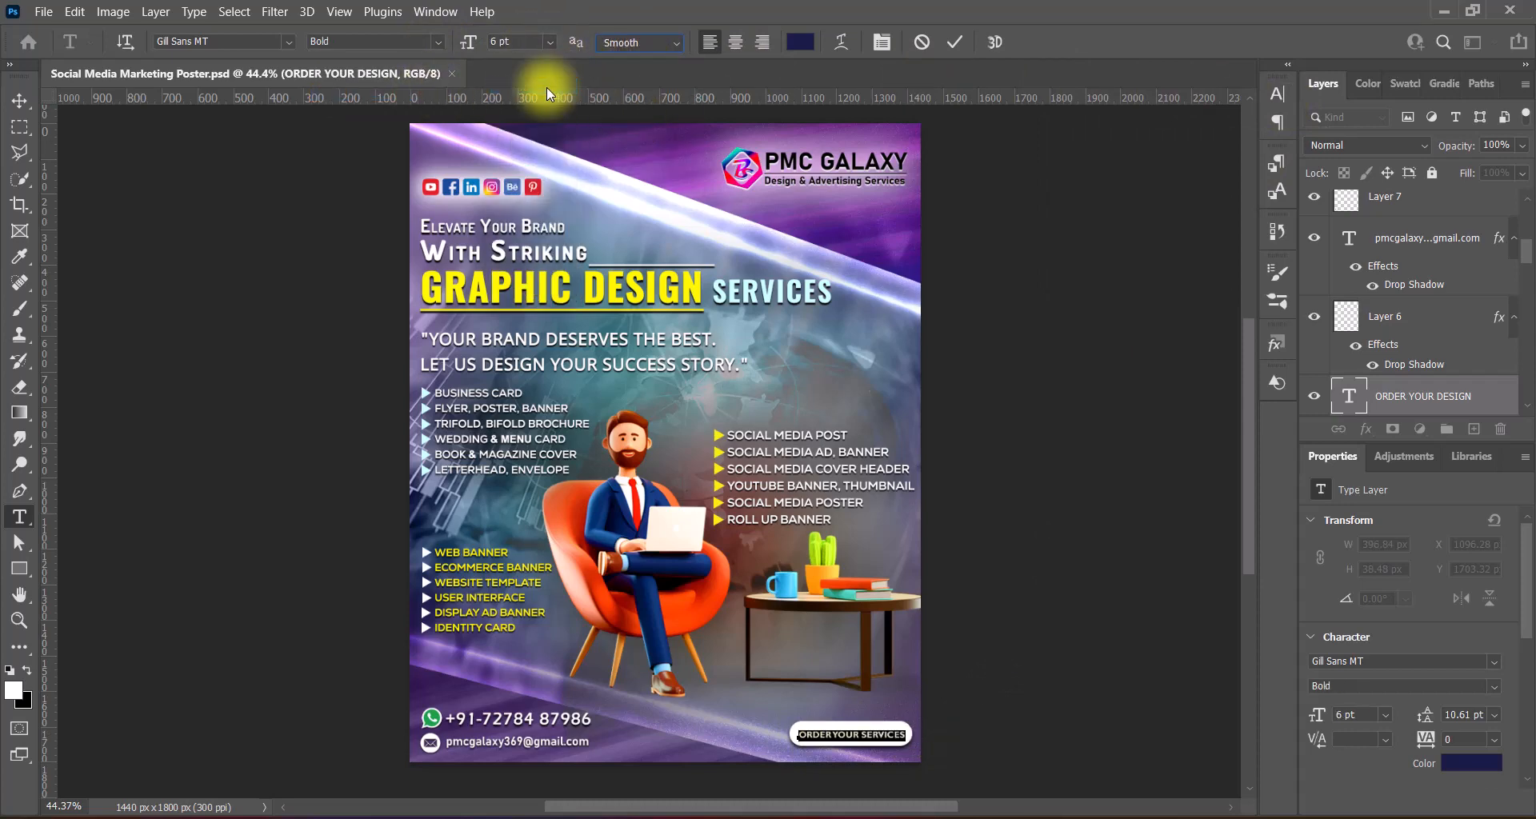
# - Switch the button font to Dosis at 8 pt and commit the text
pyautogui.click(288, 41)
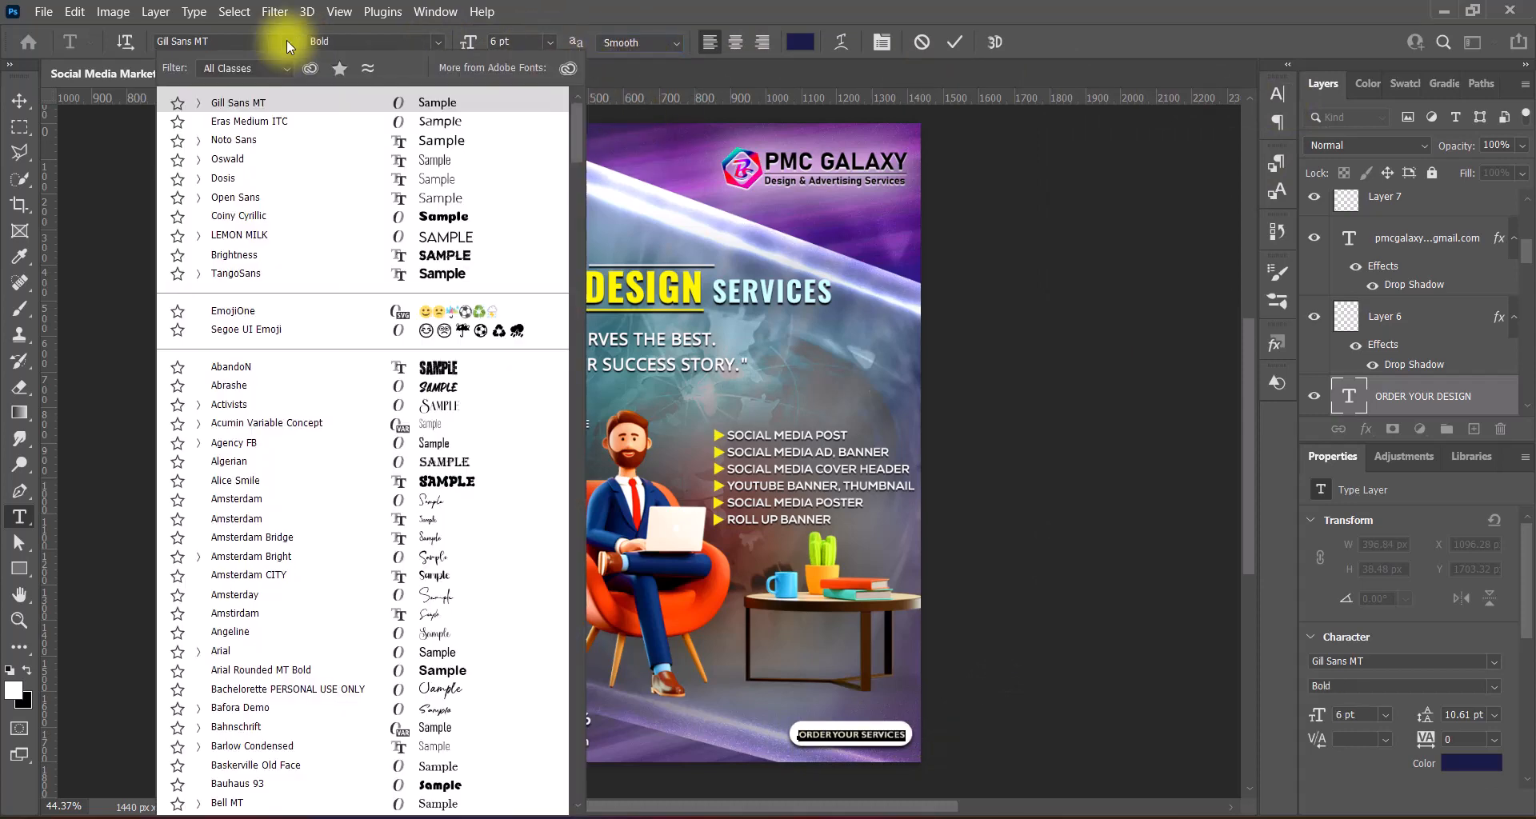
pyautogui.click(439, 186)
pyautogui.click(550, 41)
pyautogui.click(533, 99)
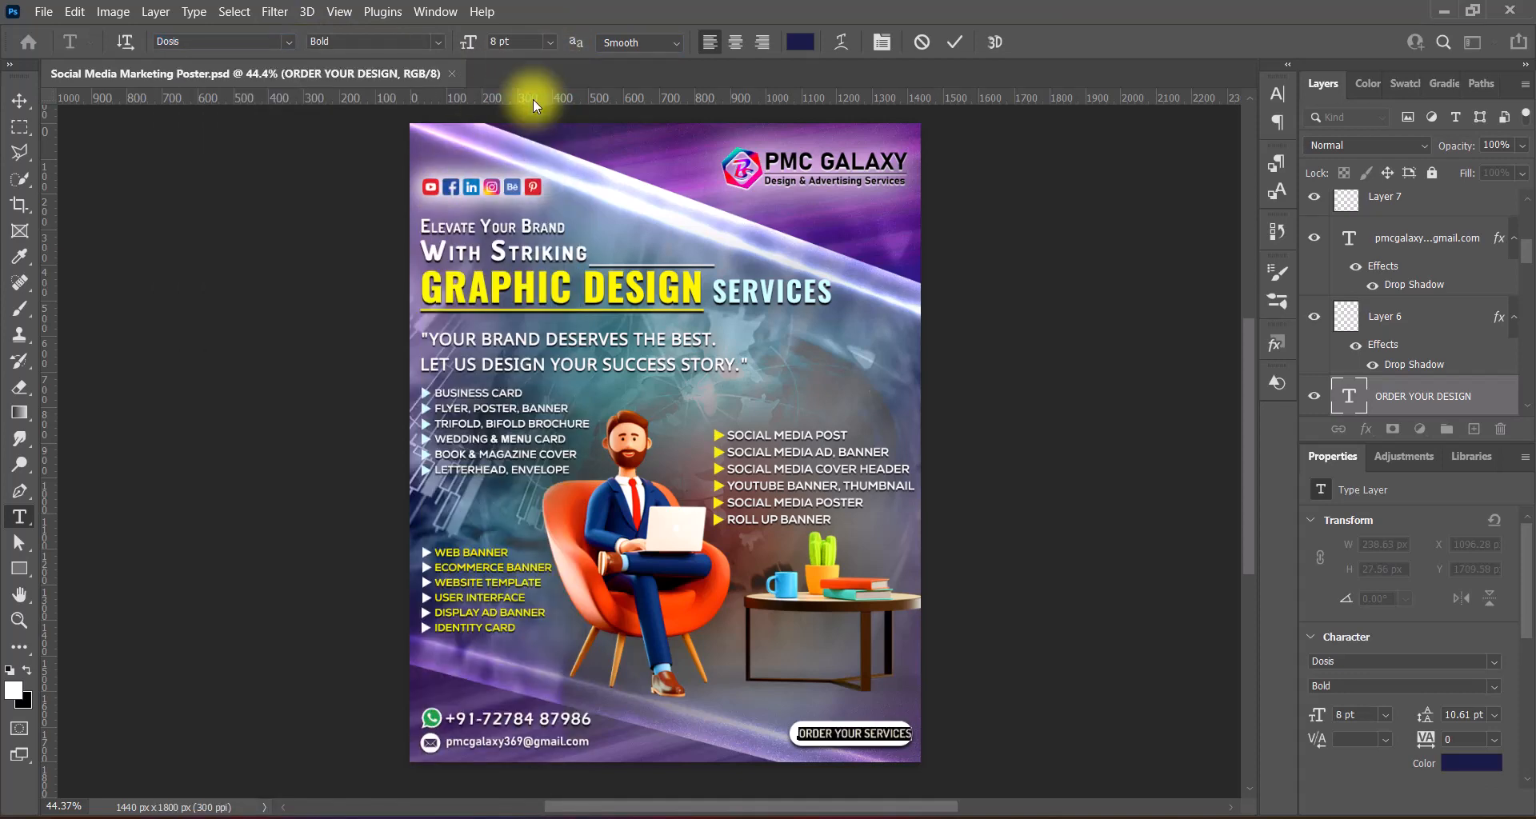
pyautogui.click(956, 42)
pyautogui.press('v')
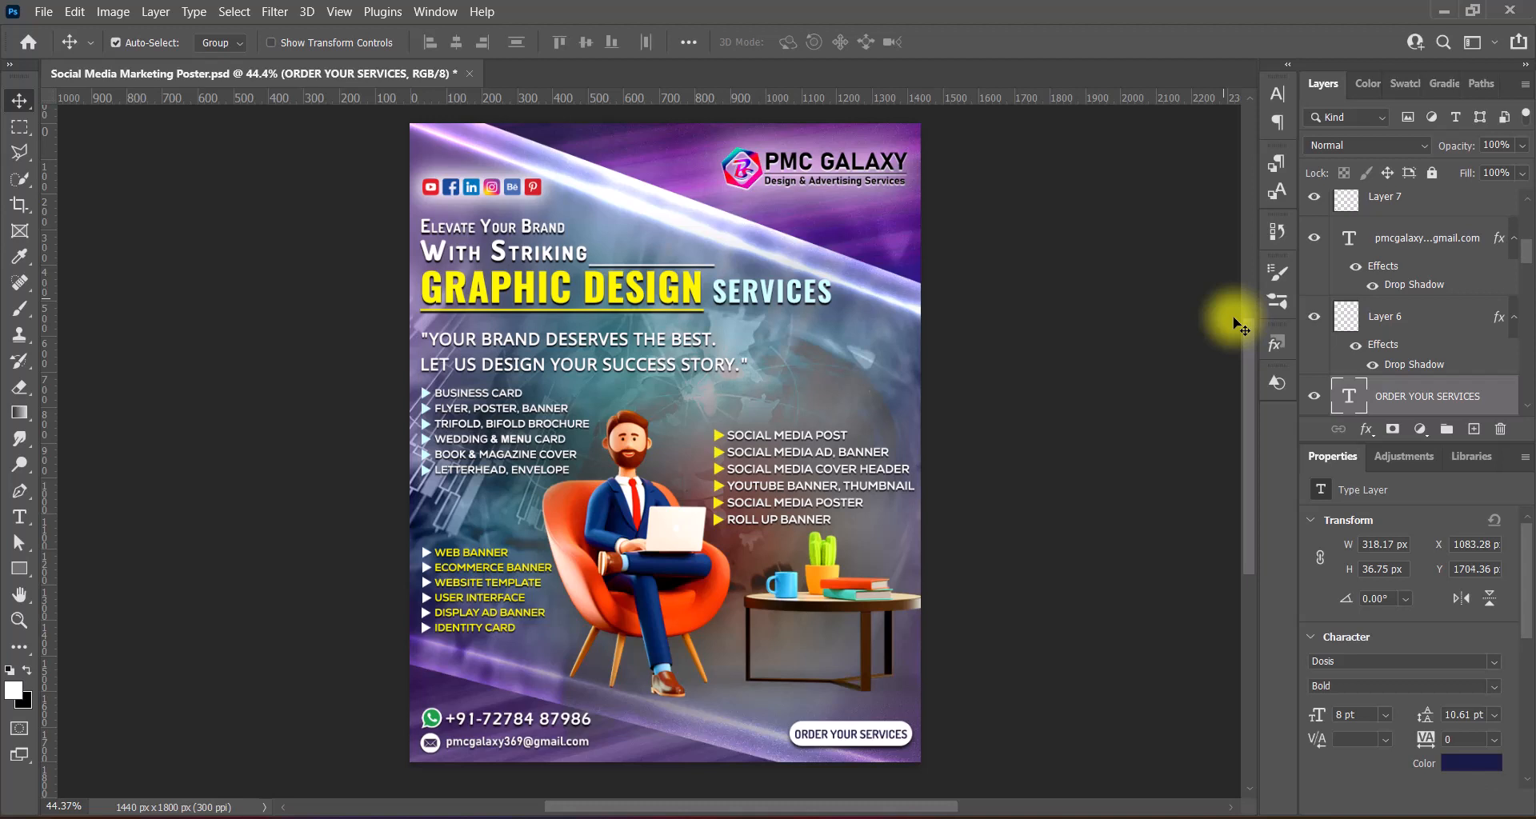
pyautogui.click(1097, 340)
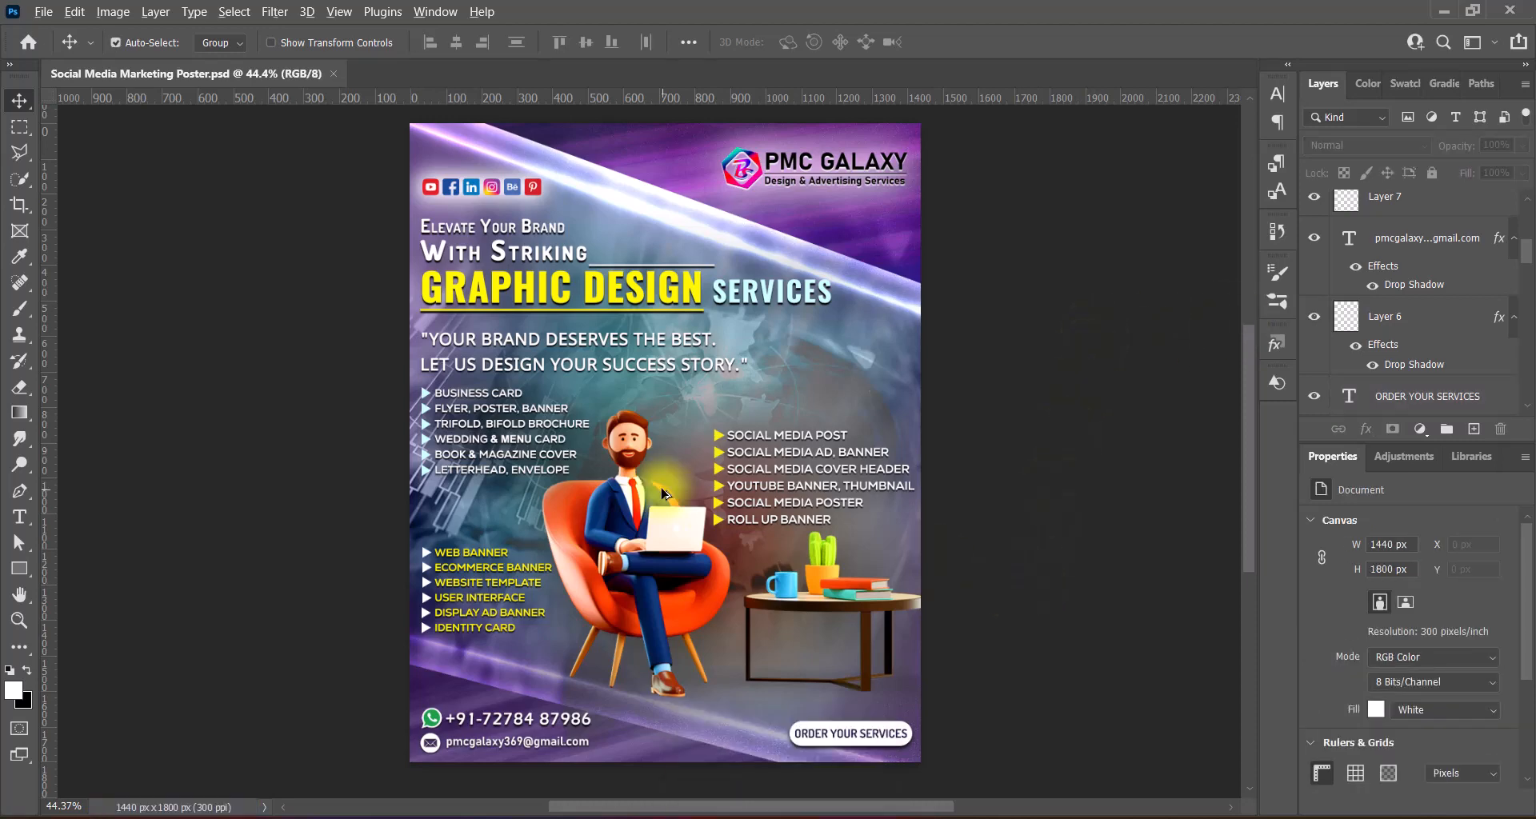
pyautogui.scroll(2, 663, 485)
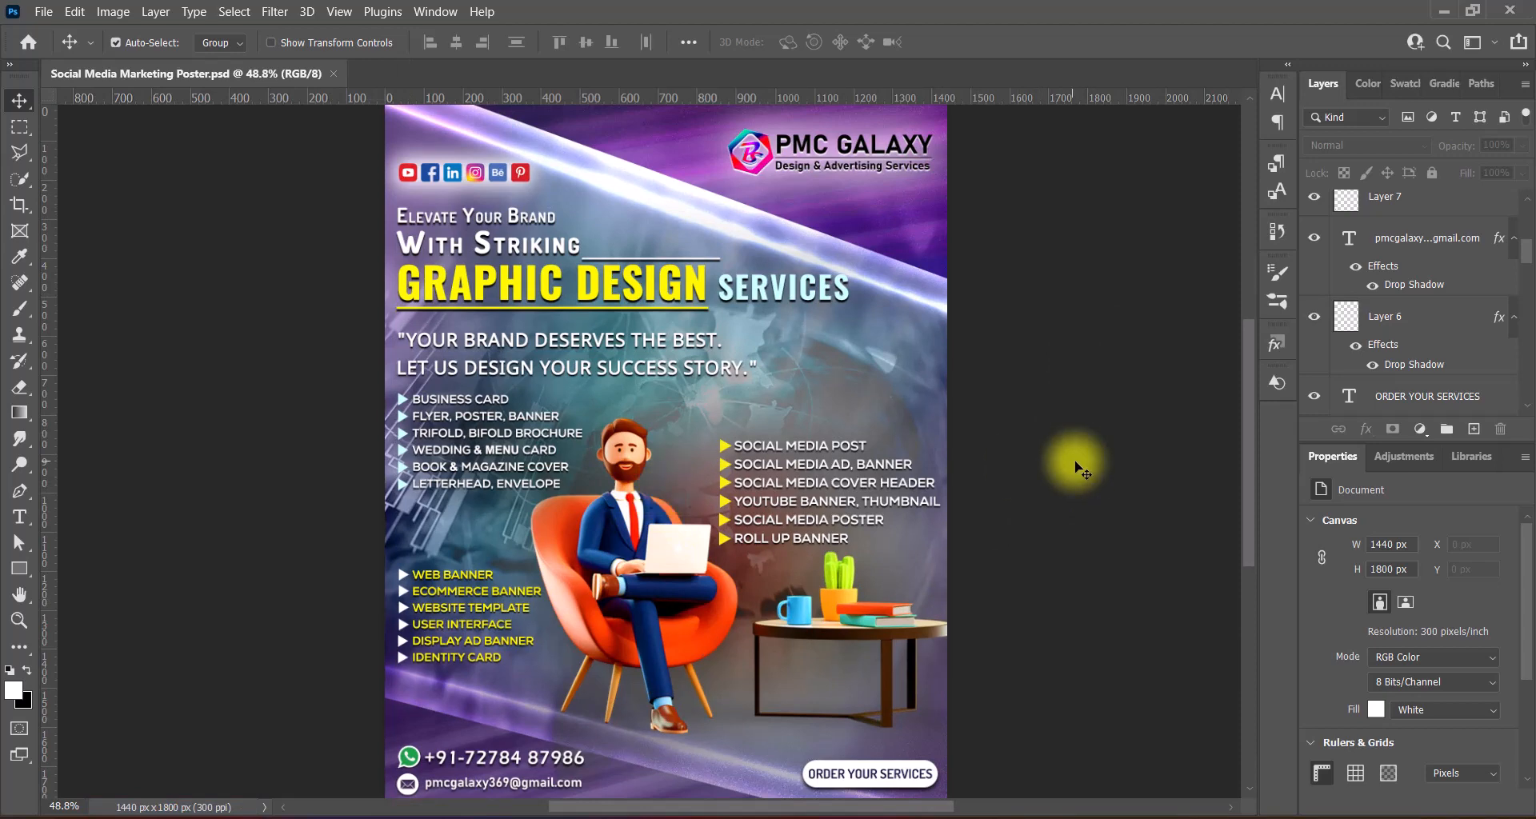
pyautogui.scroll(-1, 620, 400)
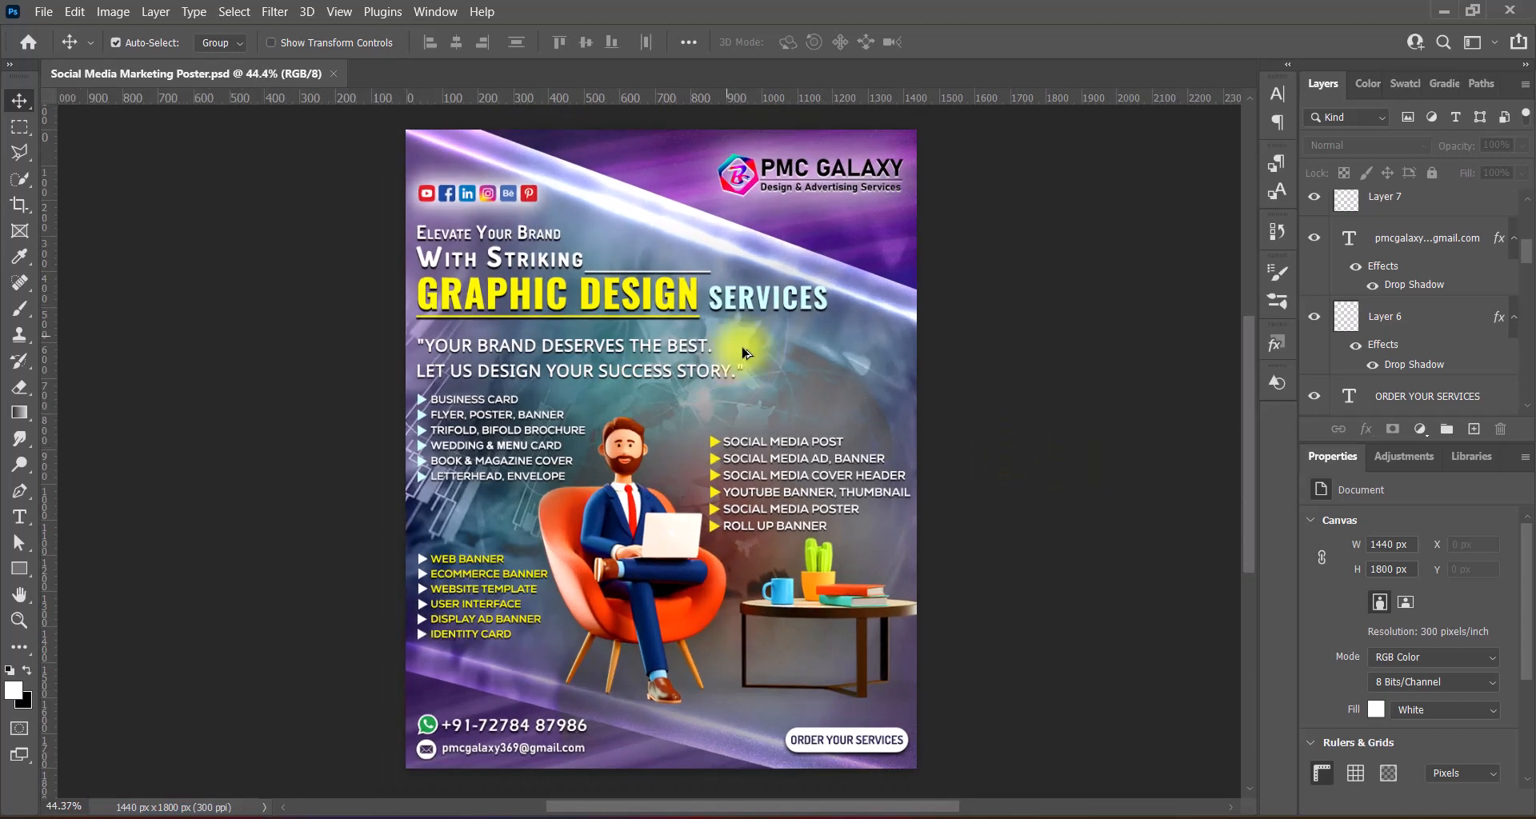
pyautogui.scroll(1, 700, 312)
pyautogui.scroll(-1, 701, 308)
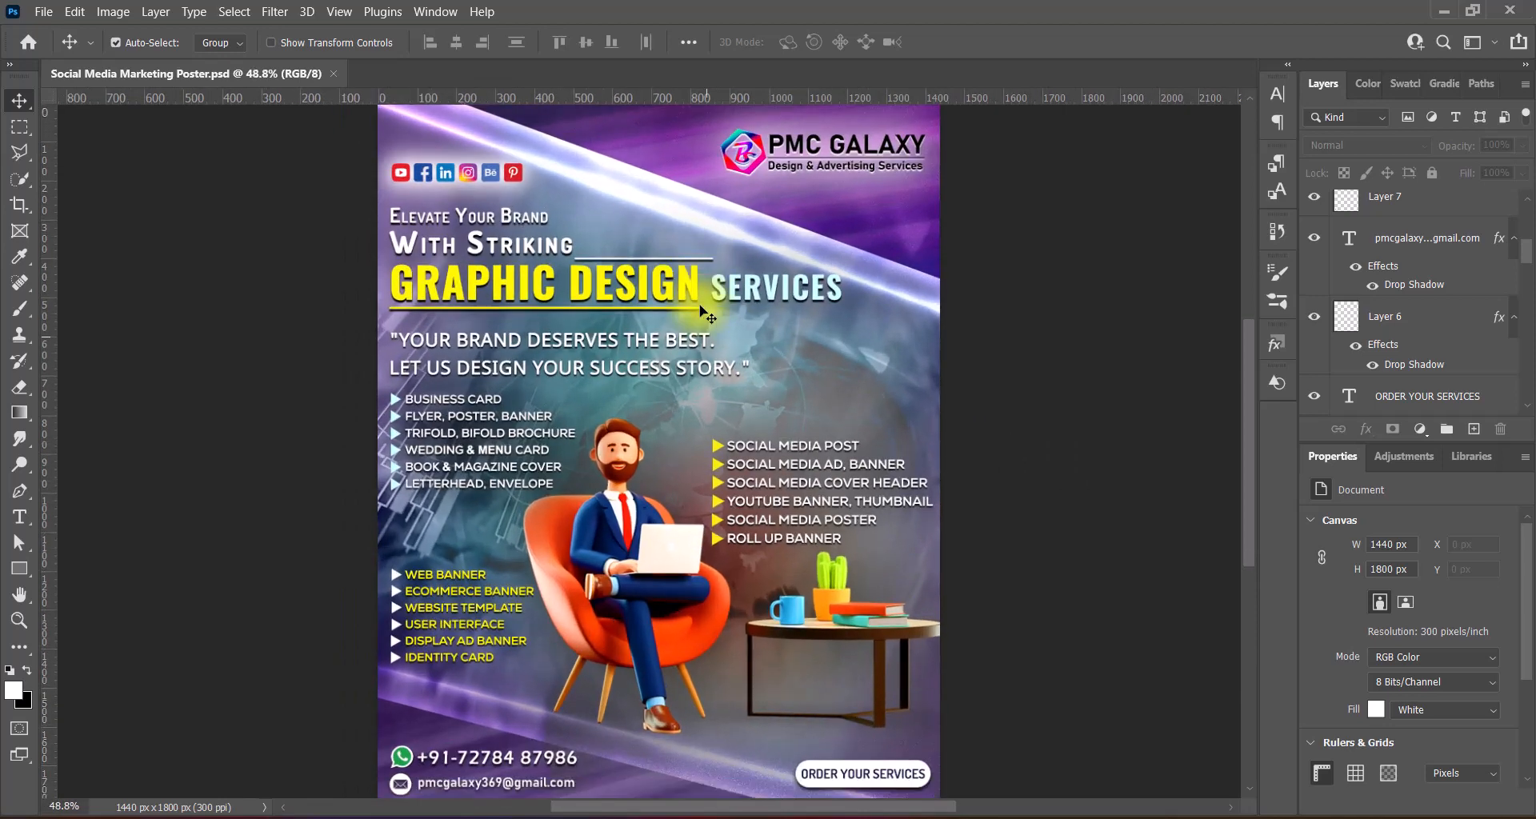
pyautogui.scroll(1, 700, 388)
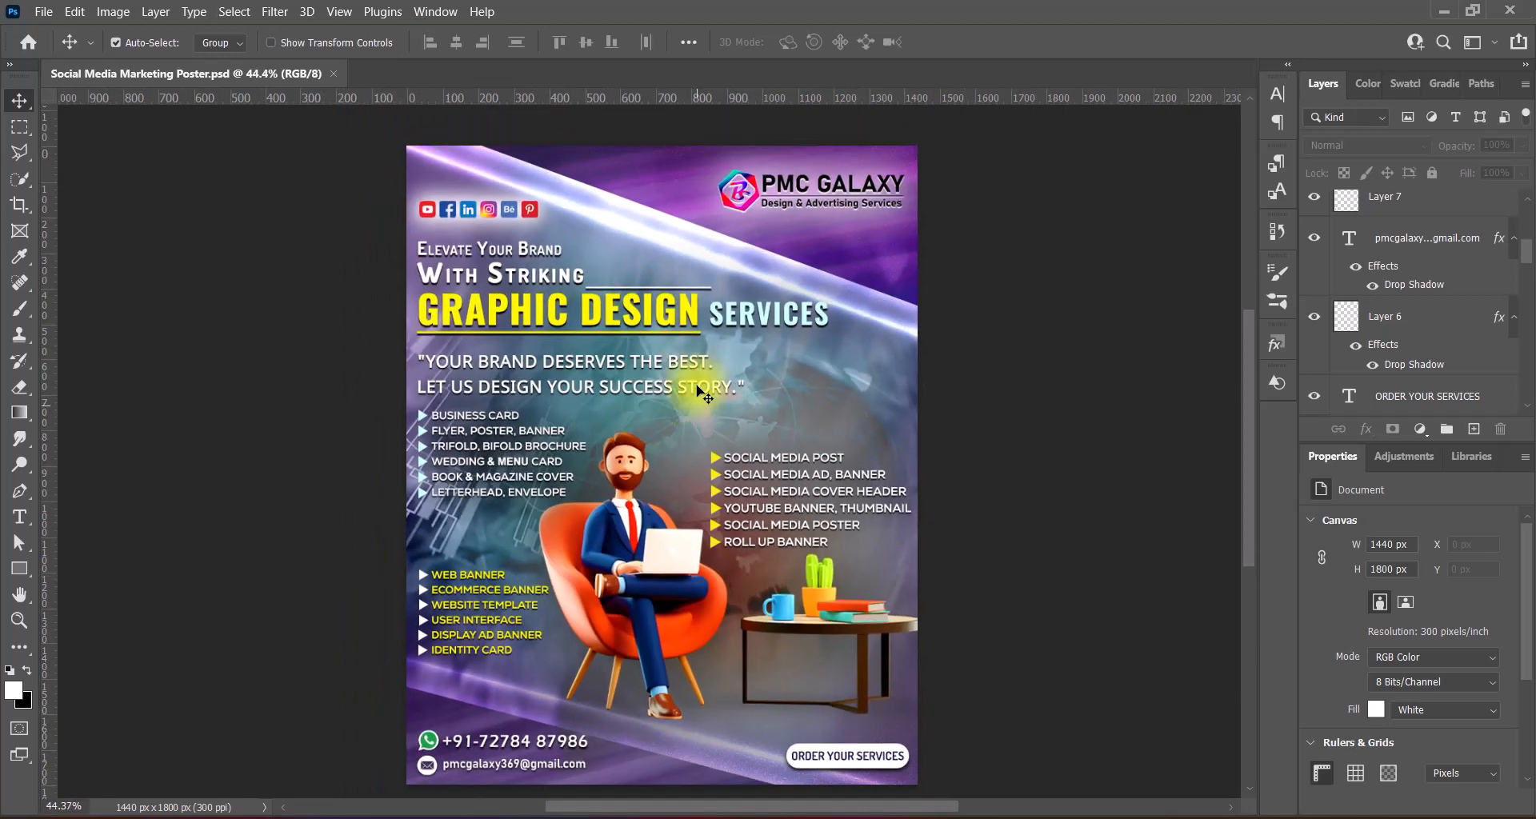
pyautogui.scroll(-1, 684, 456)
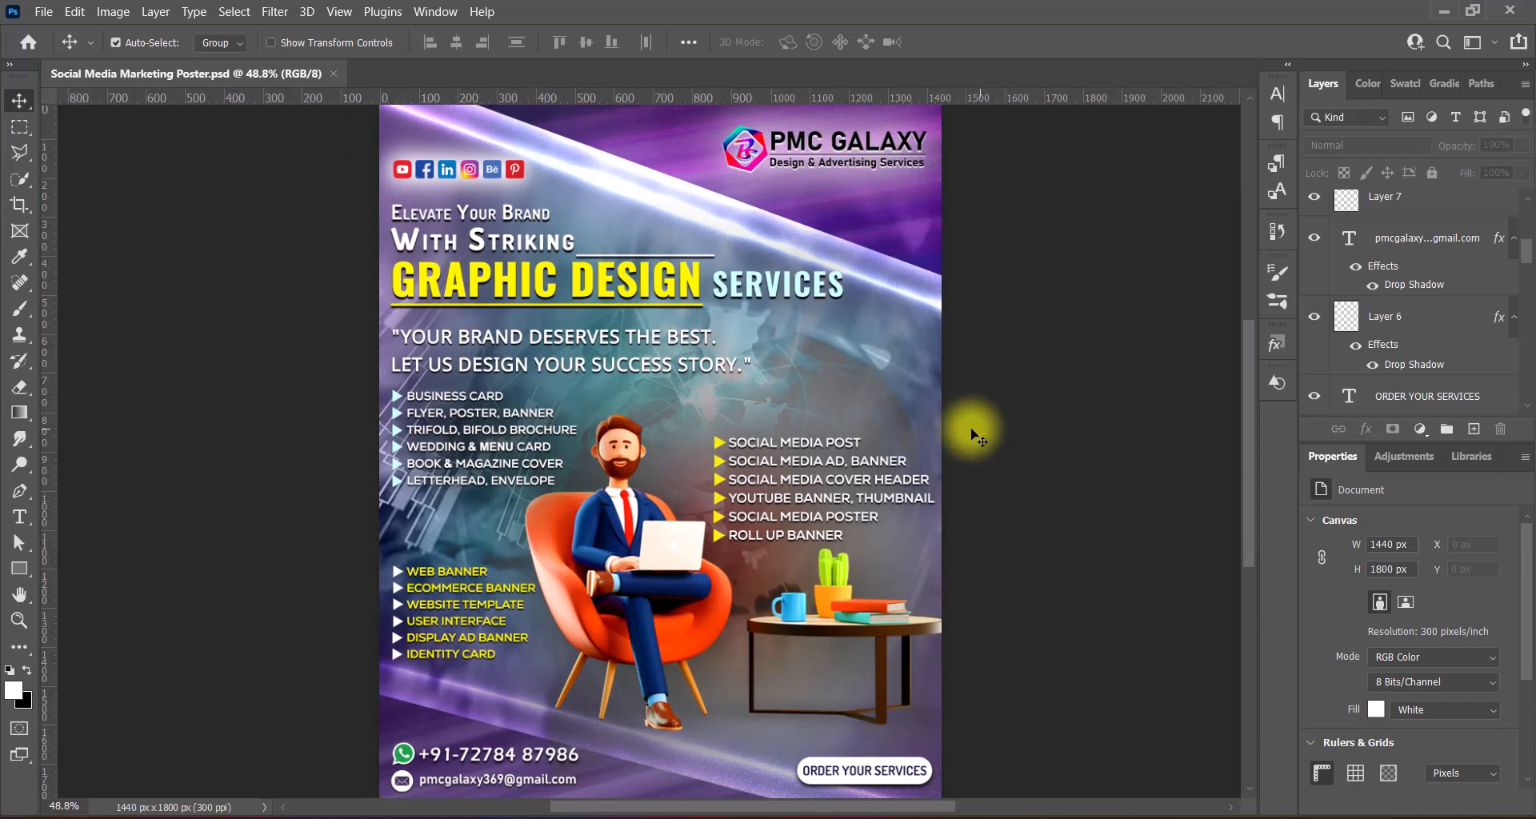